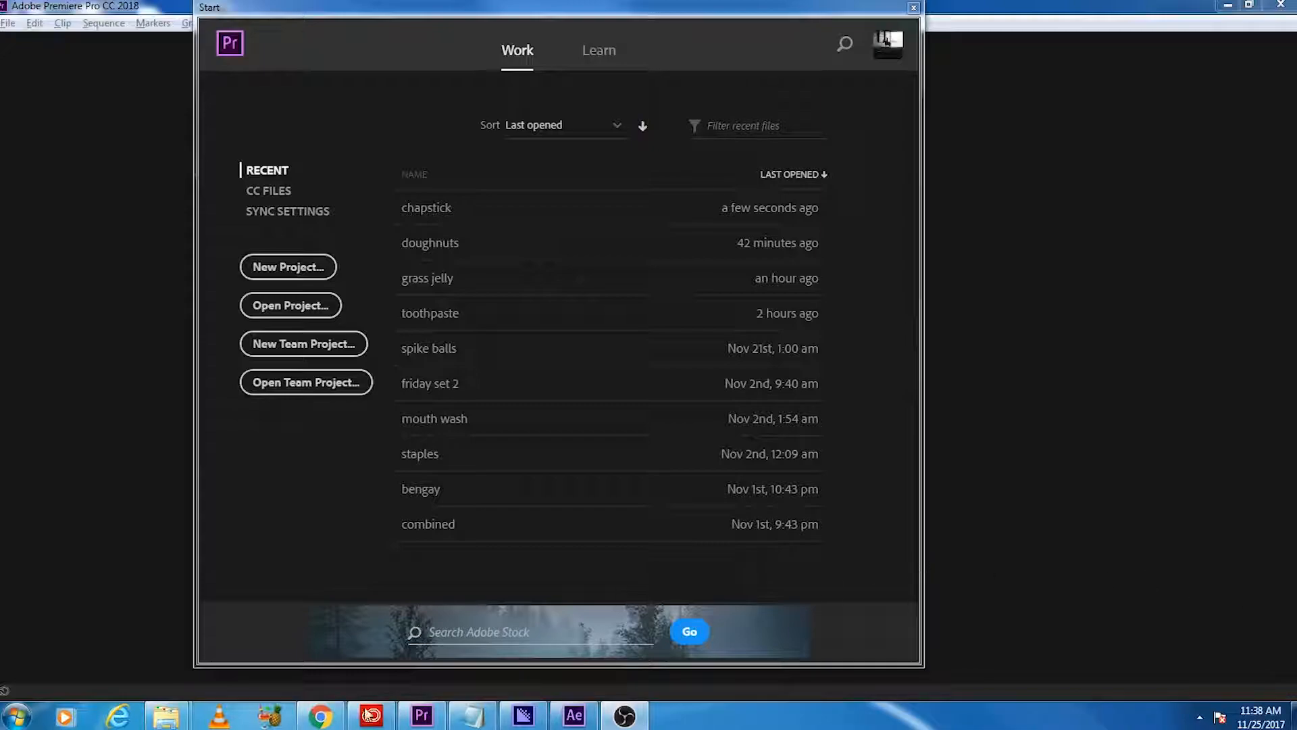
Step: Start a new project and set its location to the October_Game_Files\Chocolate folder on the G: drive
mouse_move(165, 719)
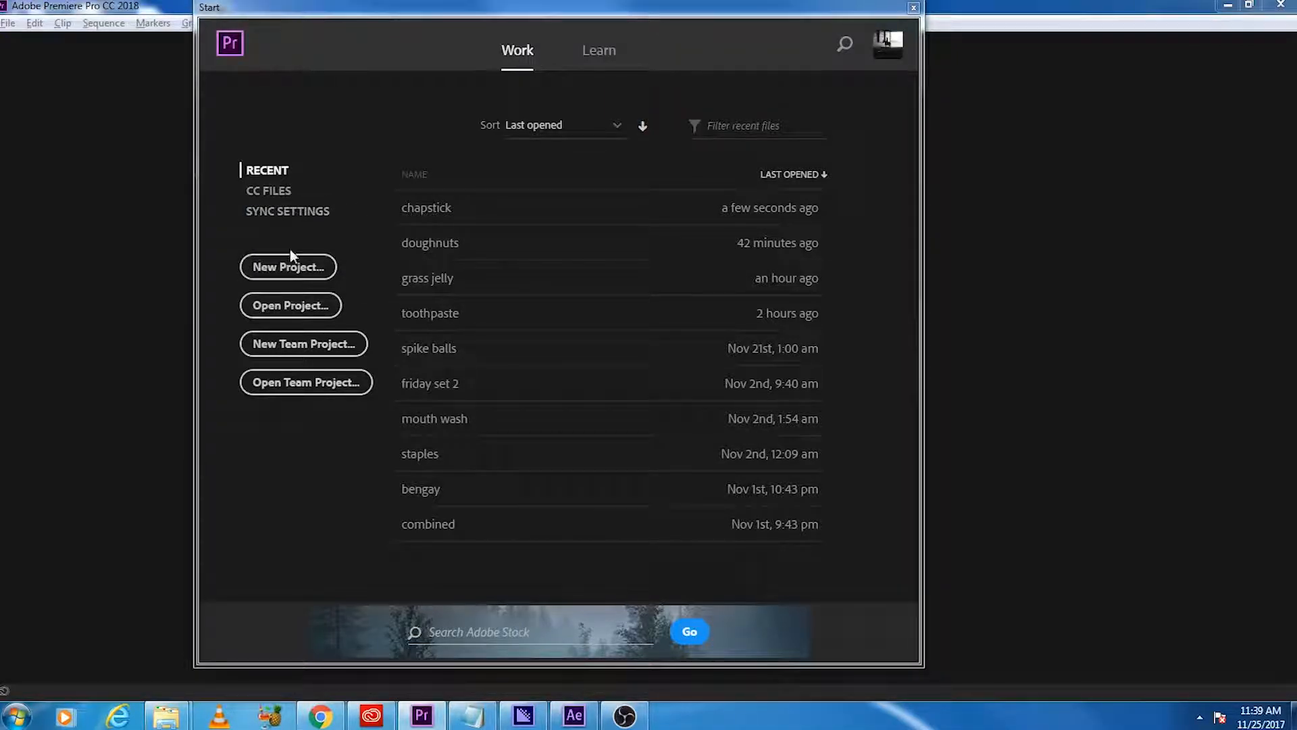
click(293, 268)
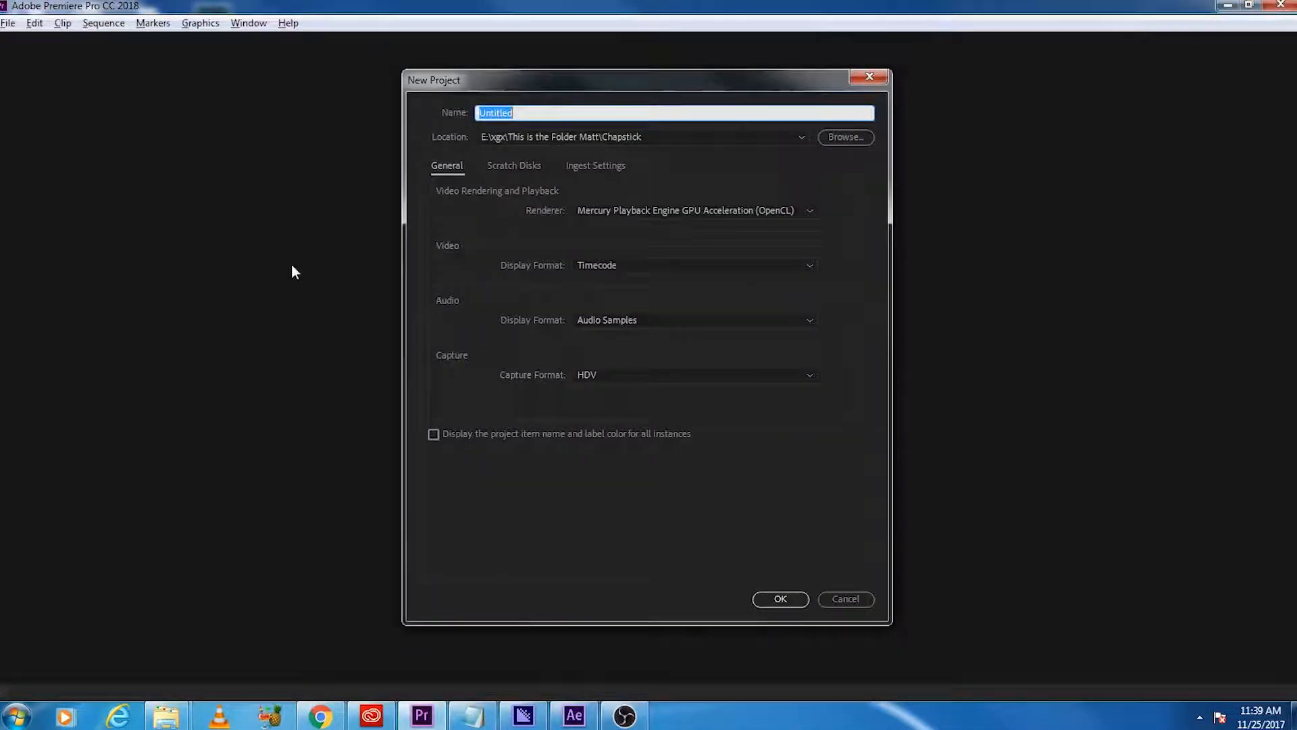
click(830, 143)
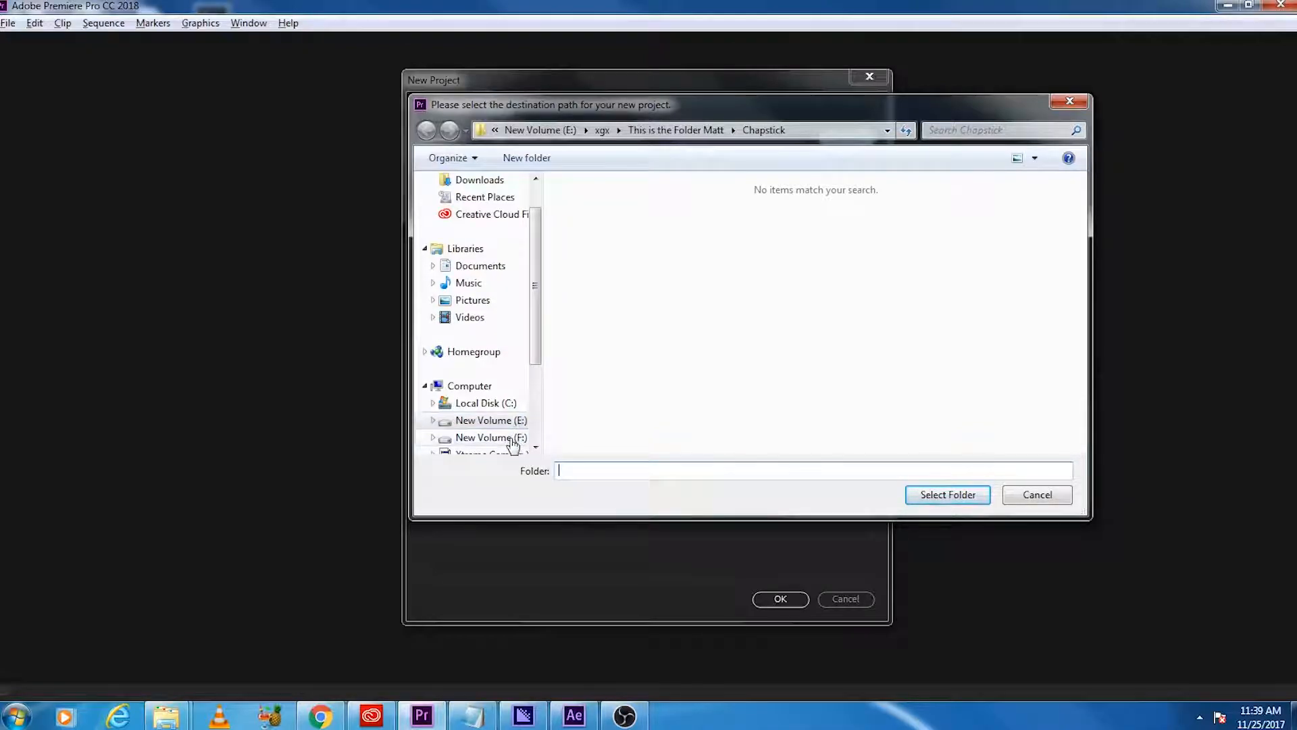
scroll(536, 386, down, 1)
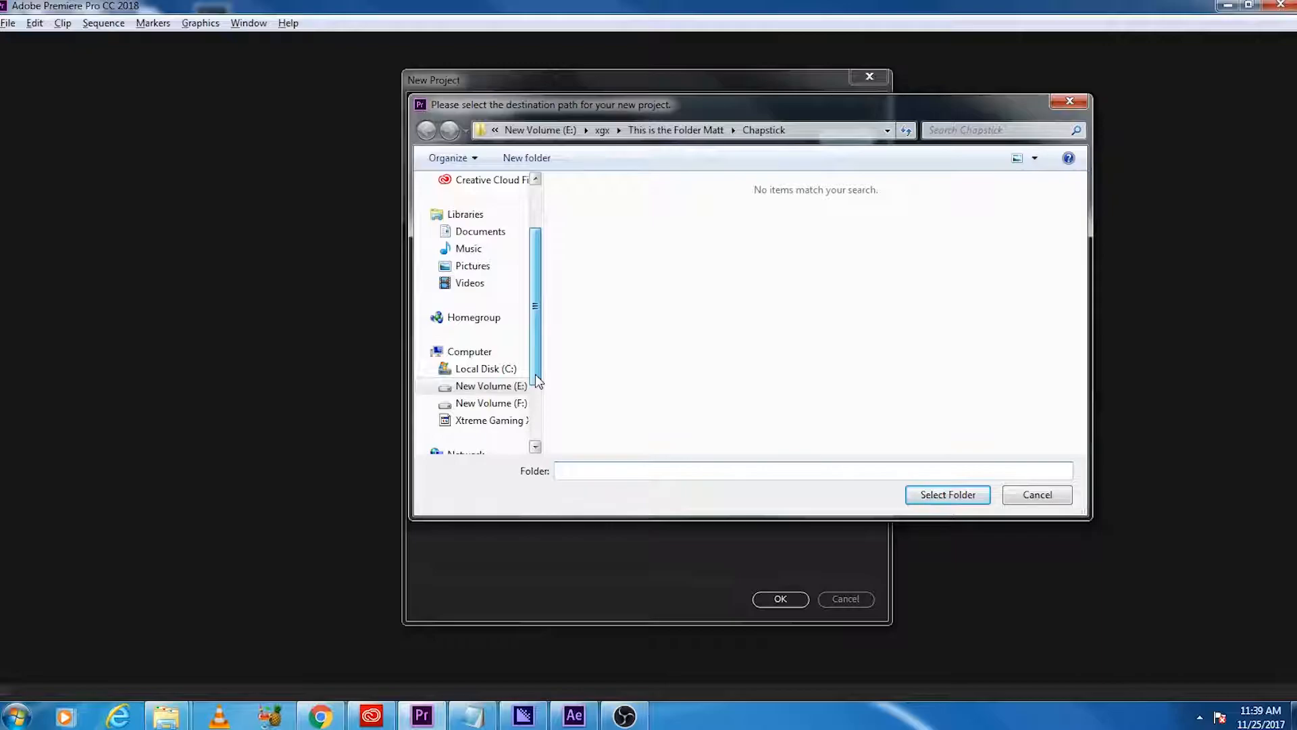
click(490, 421)
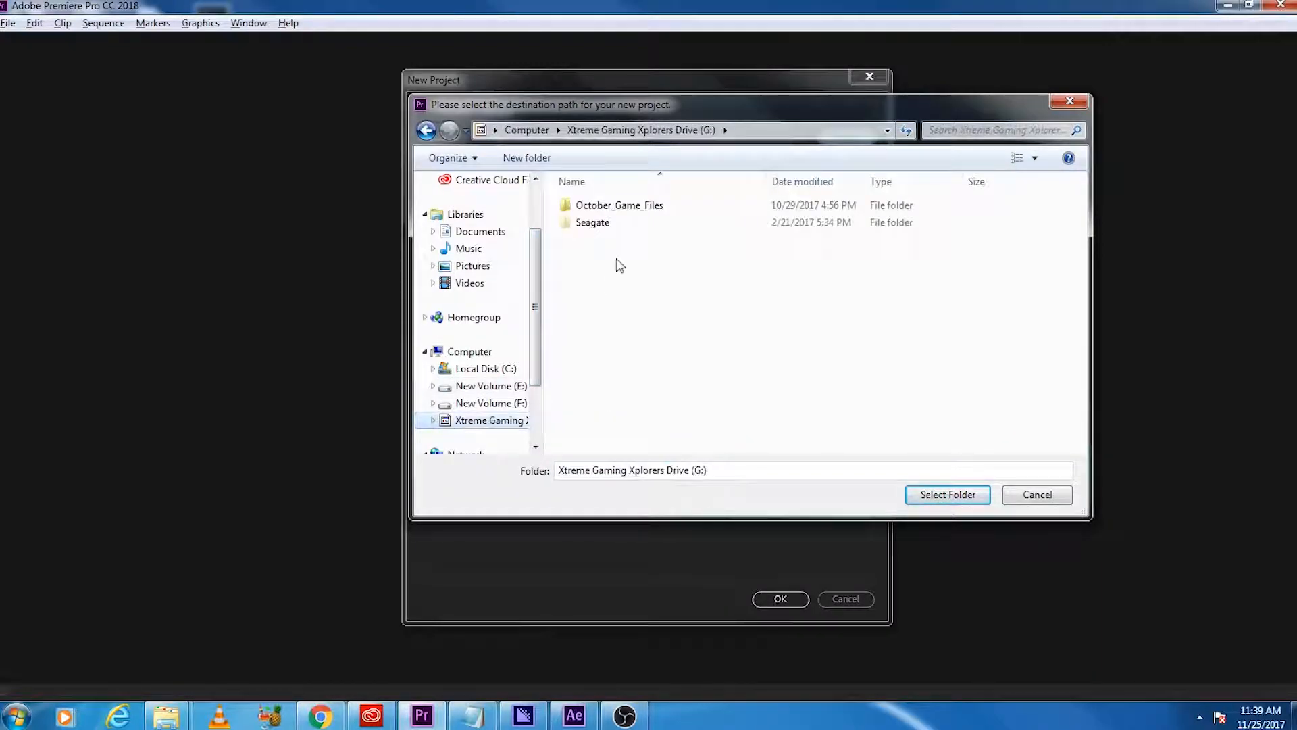
double_click(602, 208)
double_click(614, 209)
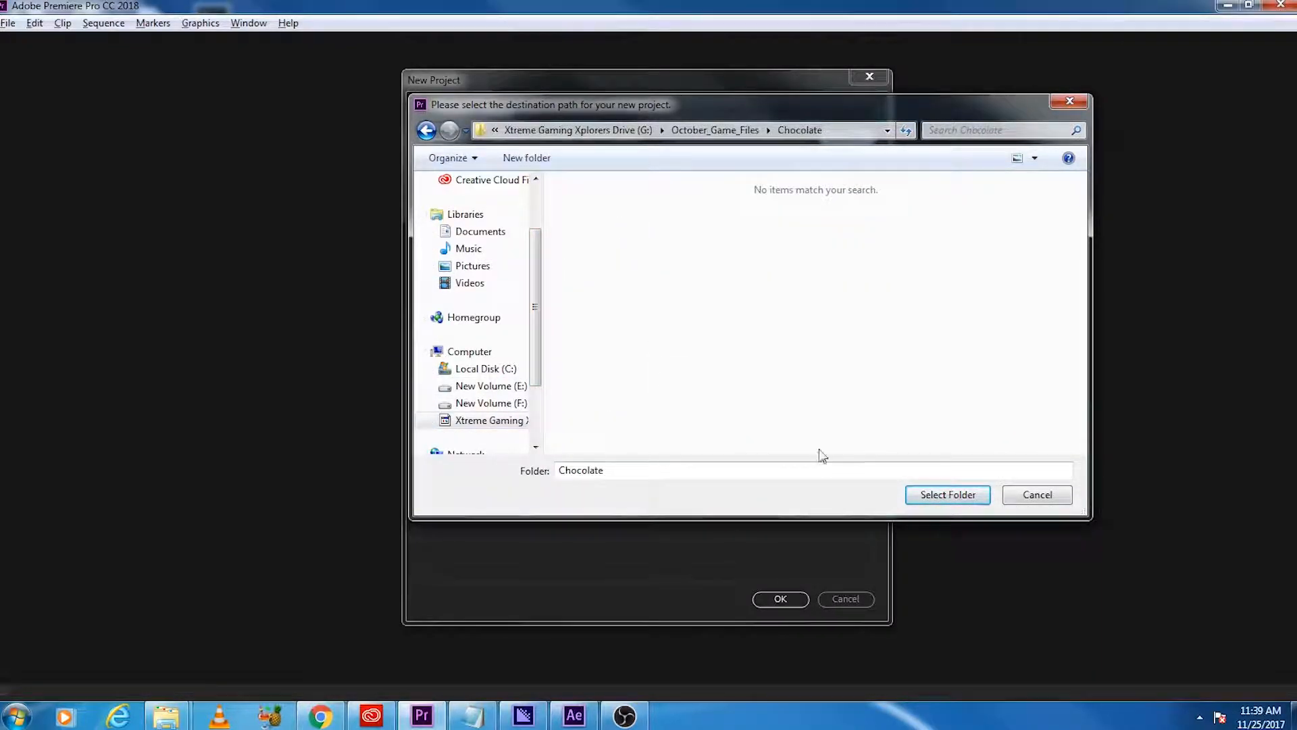
click(948, 494)
Step: Name the project "chocolate", look over its scratch disk and ingest settings, and create it
click(522, 112)
text(chocolate)
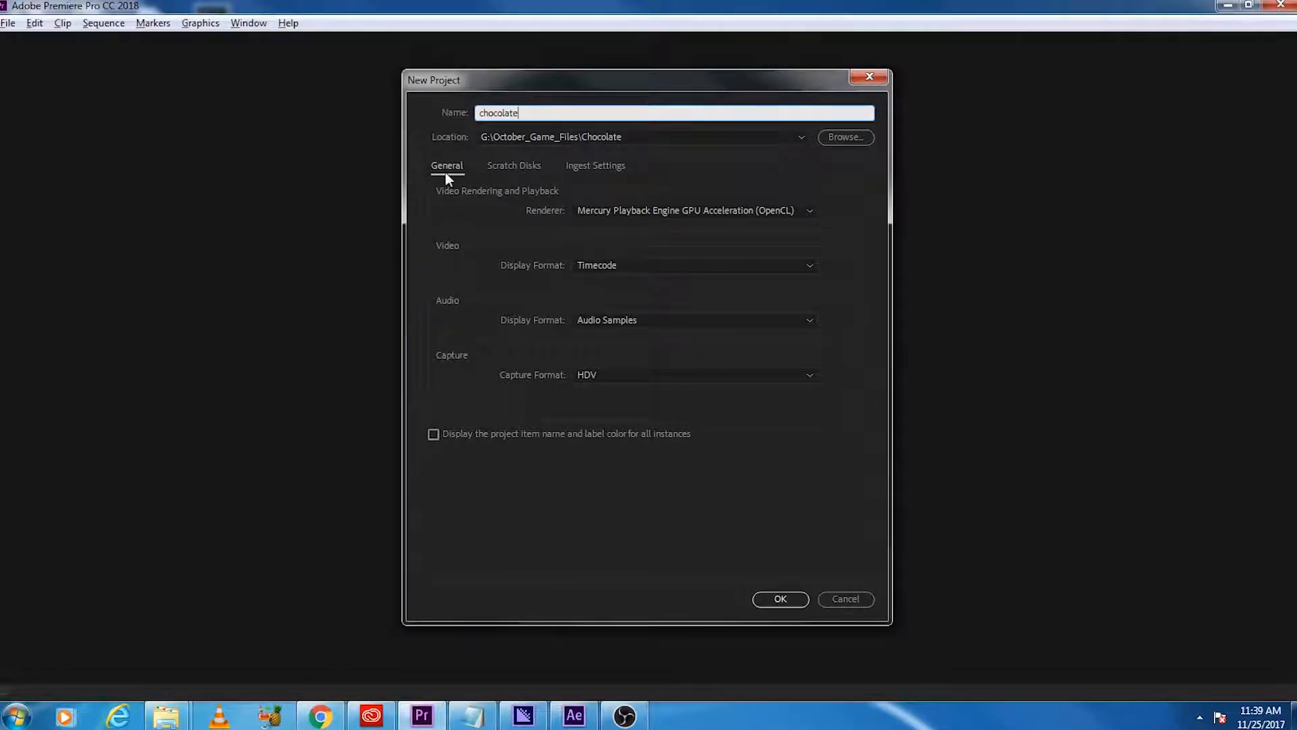
click(516, 165)
click(597, 165)
click(439, 166)
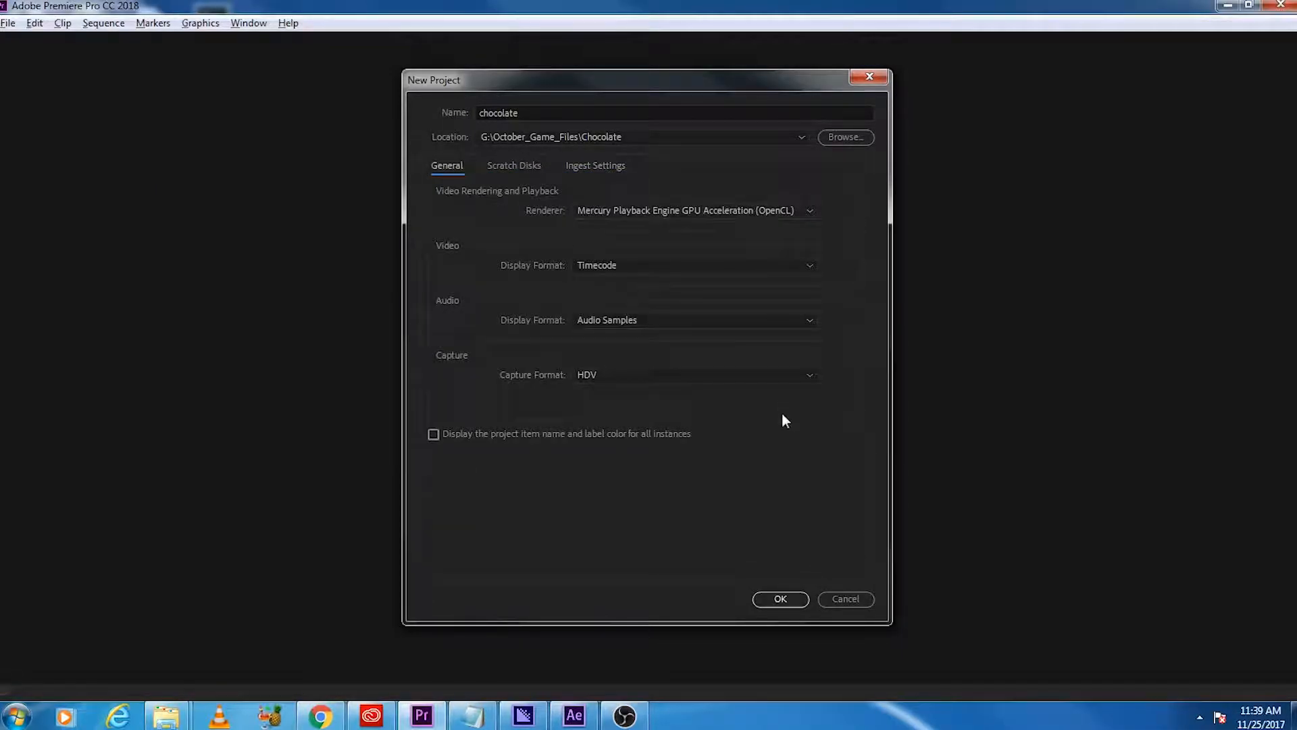
click(781, 599)
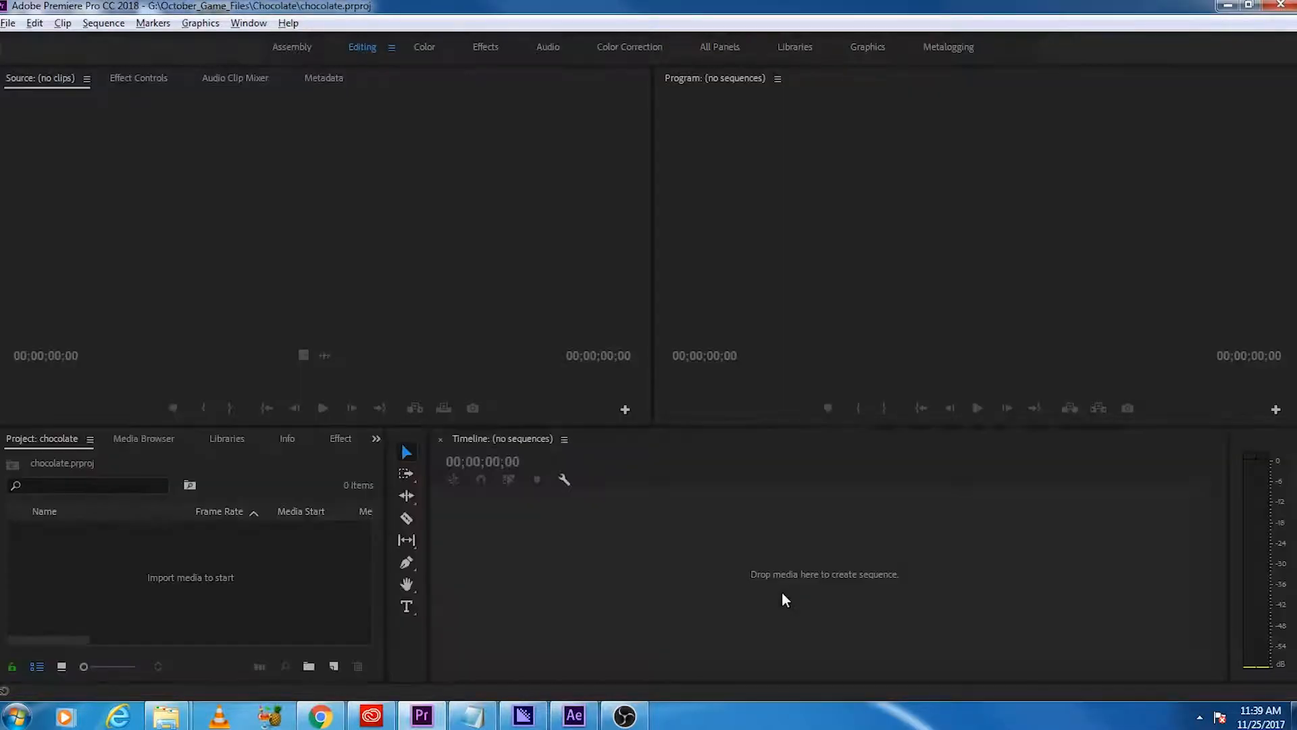
Step: Create a bin named "source" in the project
right_click(218, 556)
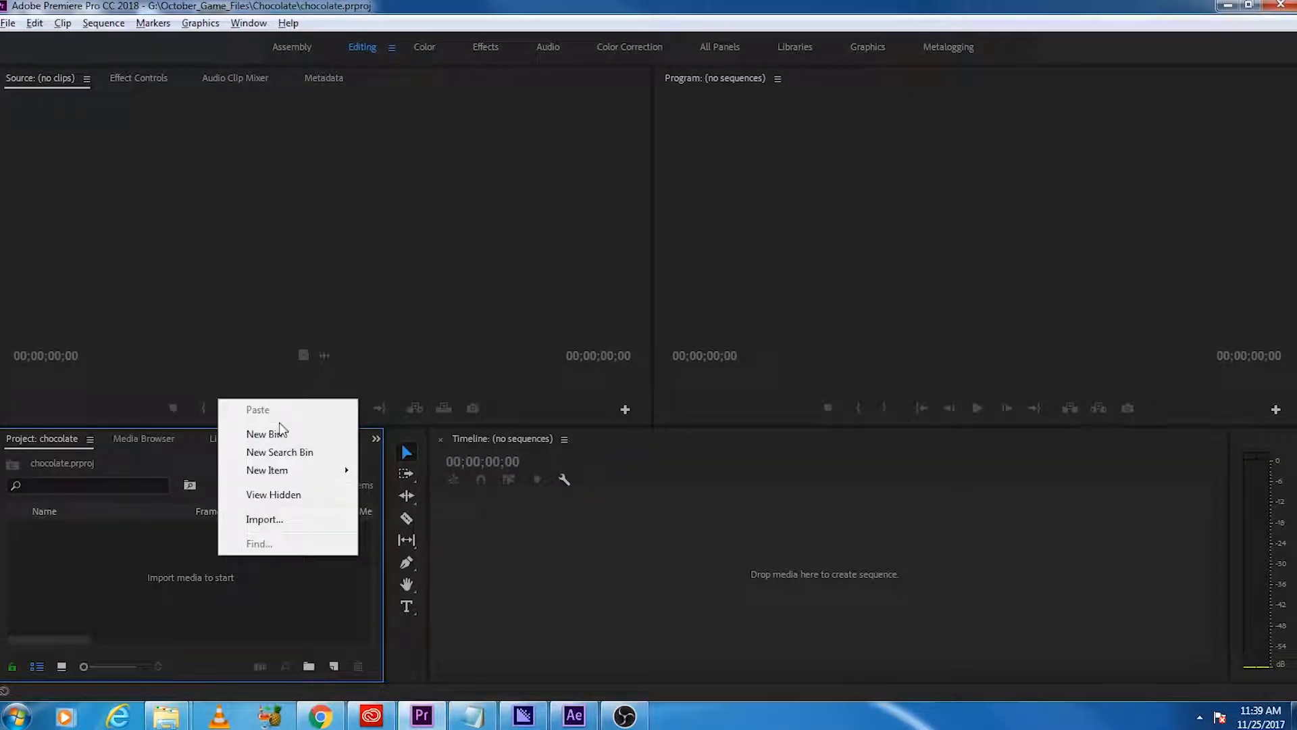
click(621, 721)
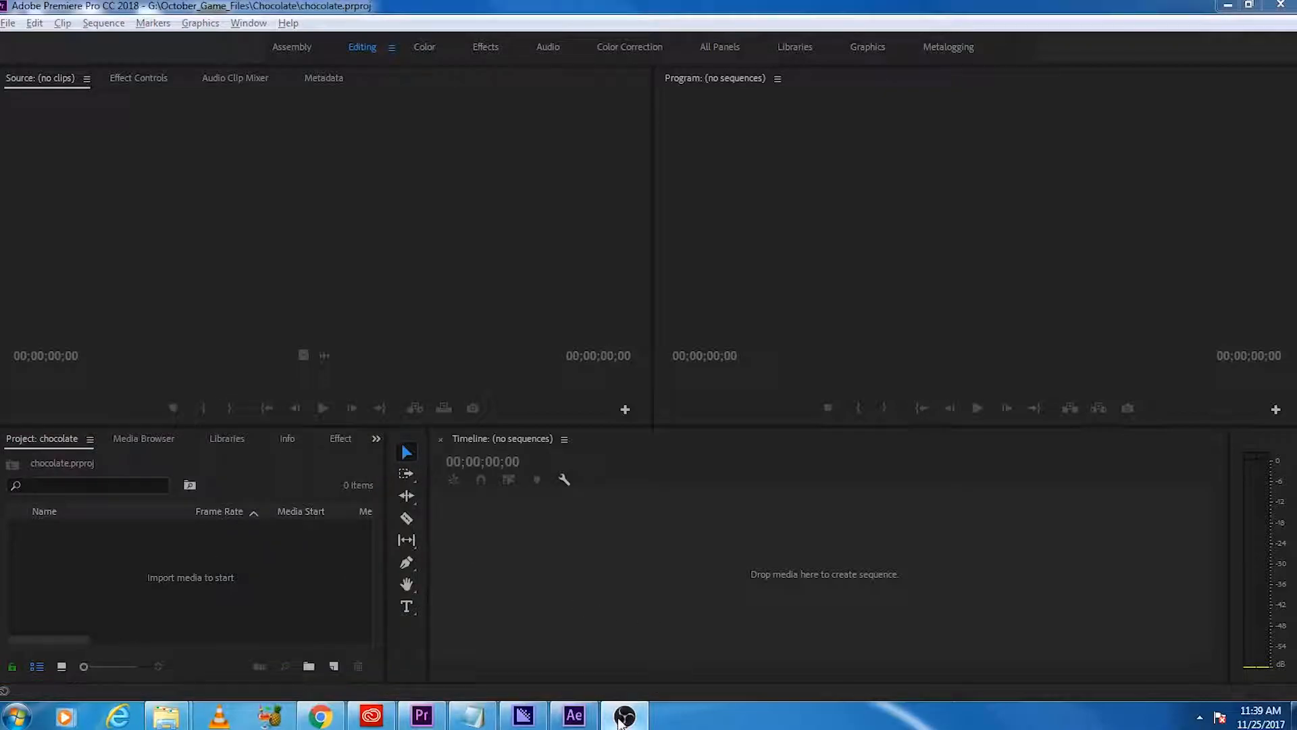
right_click(142, 542)
click(200, 575)
text(source)
key(Tab)
Step: Create a second bin named "assetts" in the project
right_click(200, 570)
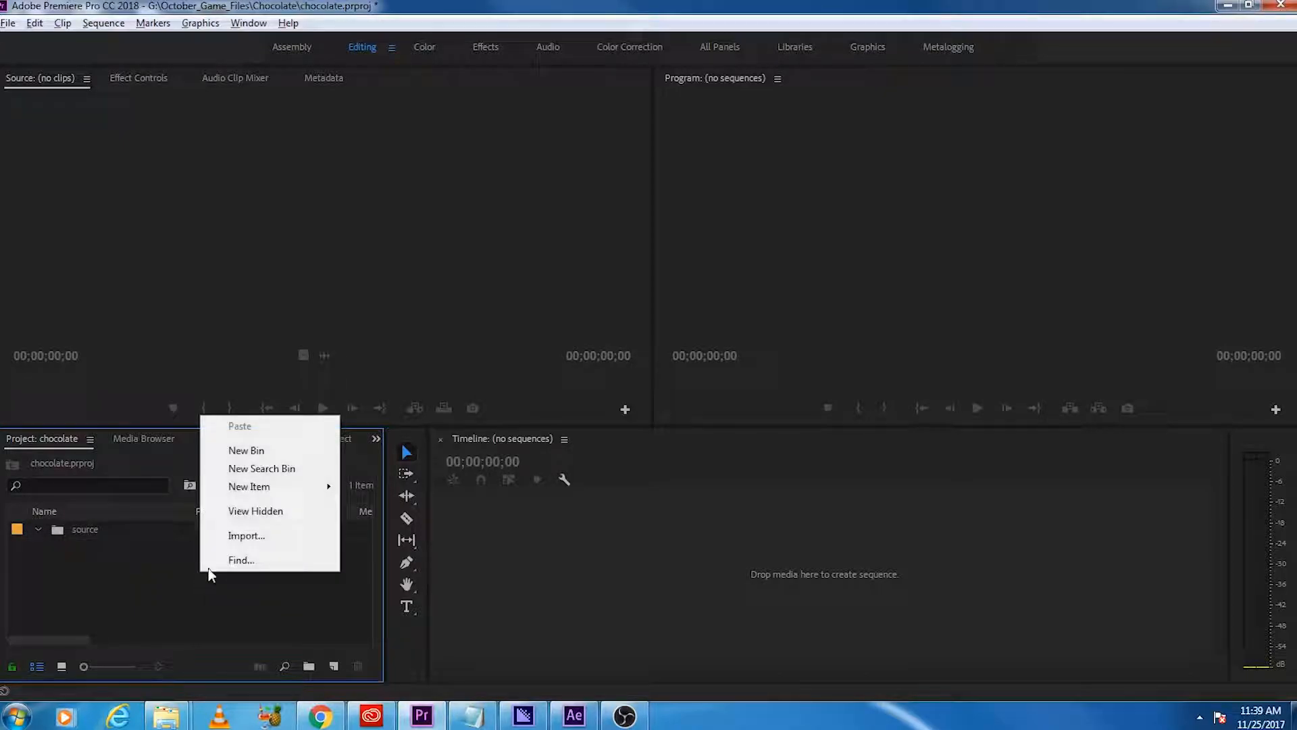
click(274, 443)
text(assetts)
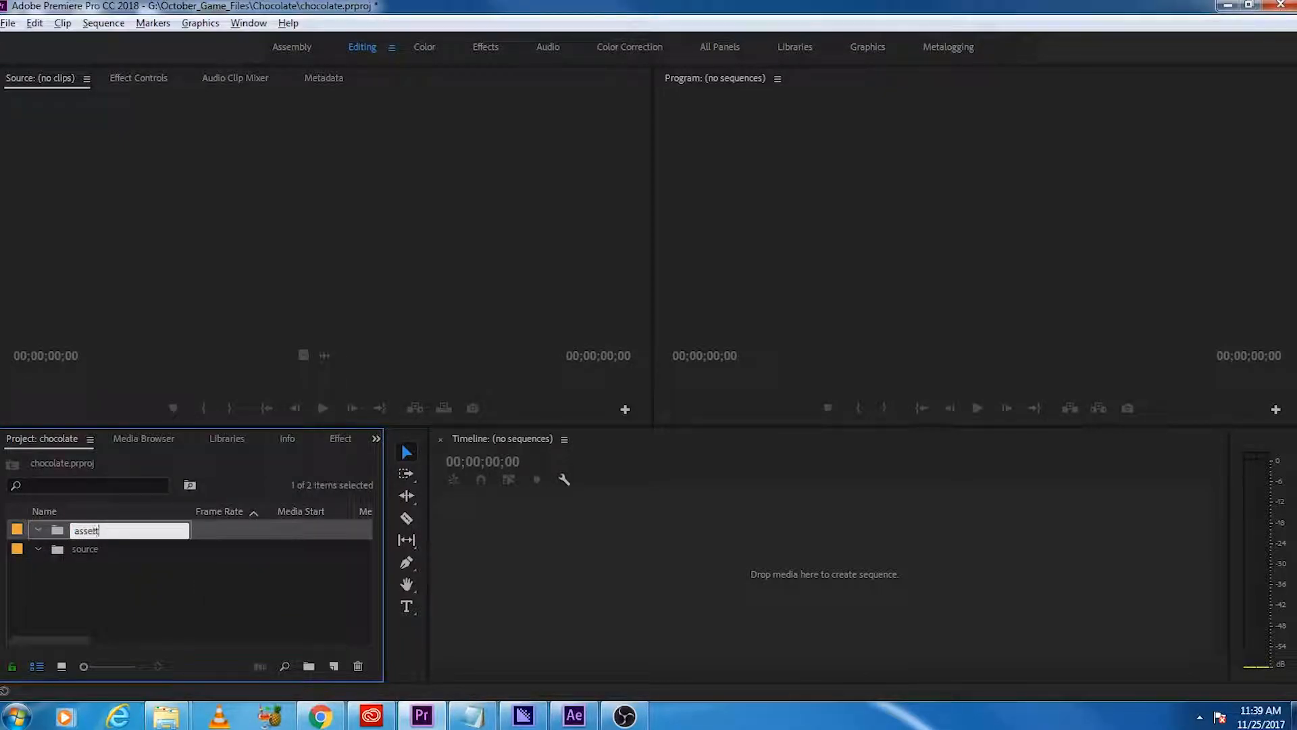
key(Tab)
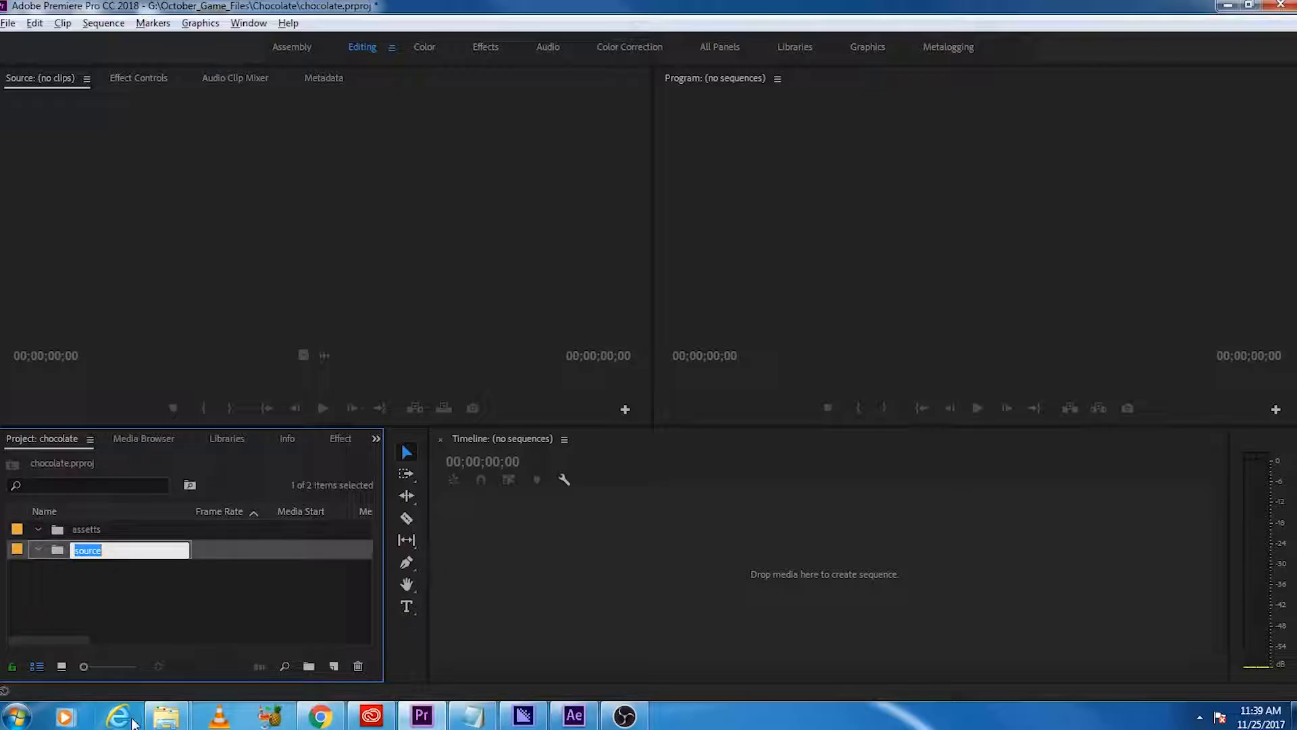
Step: Import the Blackmagic camera video, the pokken tournament video and TASCAM_Chocolate.wav from the Chocolate folder into the source bin
click(166, 716)
click(334, 618)
drag(1296, 25, 927, 54)
click(1056, 174)
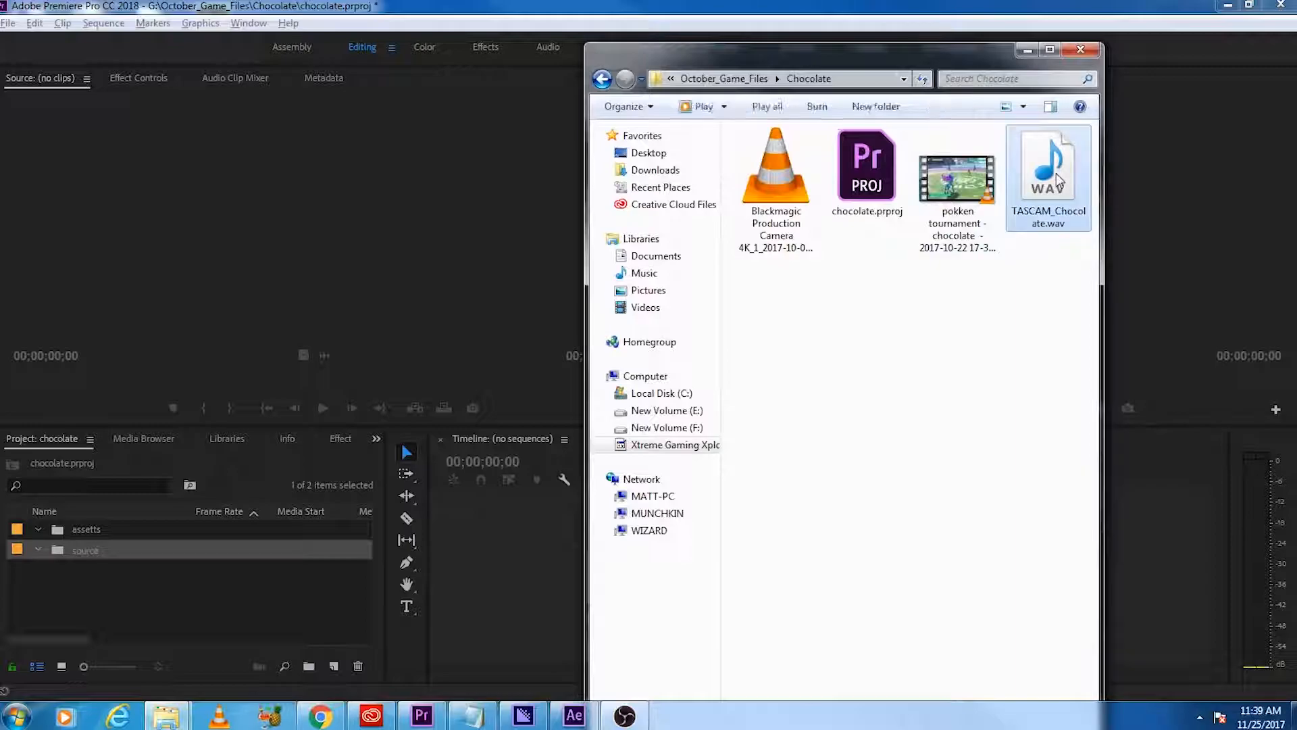
ctrl+click(957, 244)
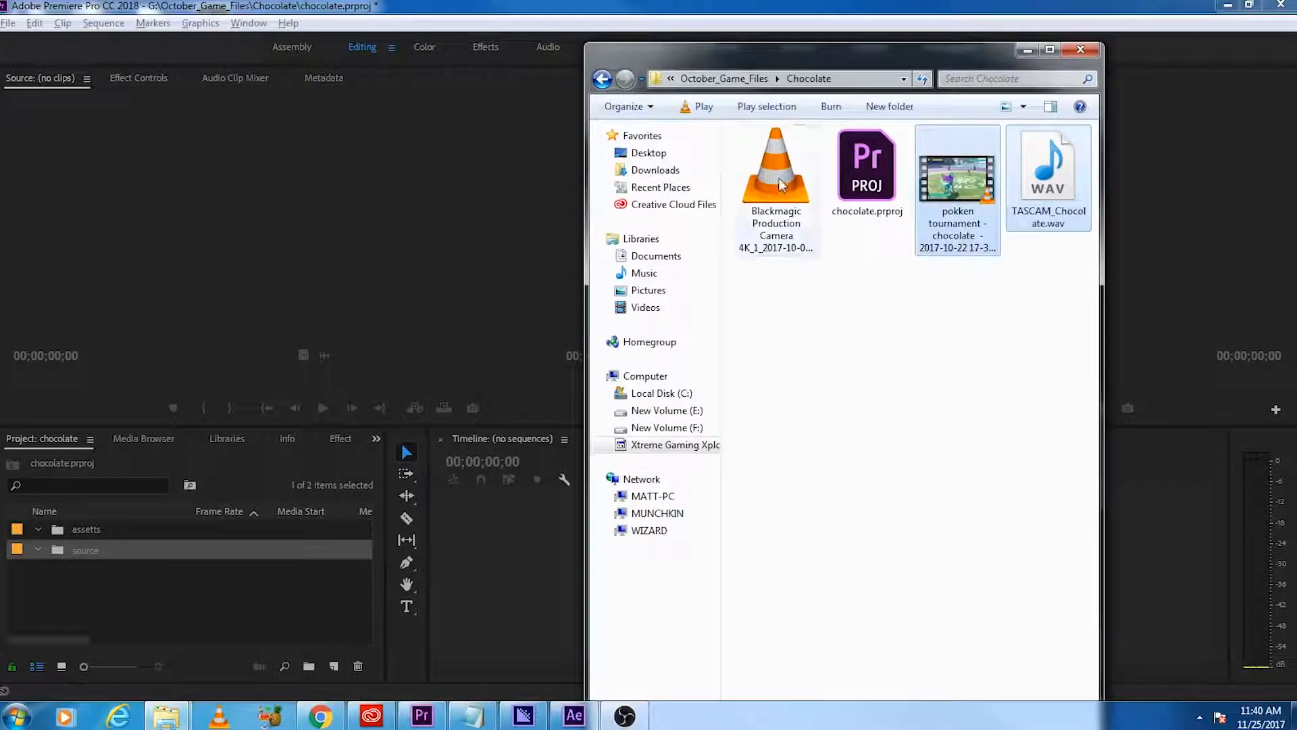
ctrl+click(781, 184)
drag(781, 184, 92, 552)
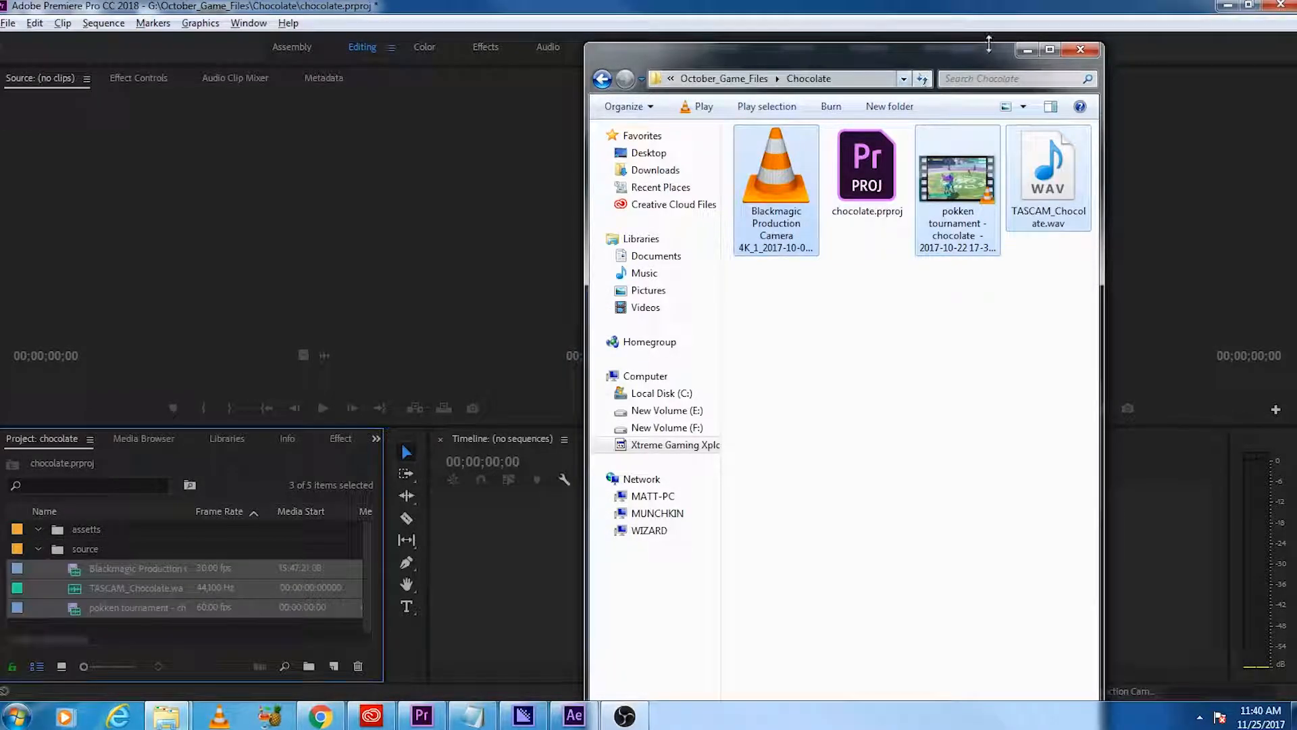
click(1080, 50)
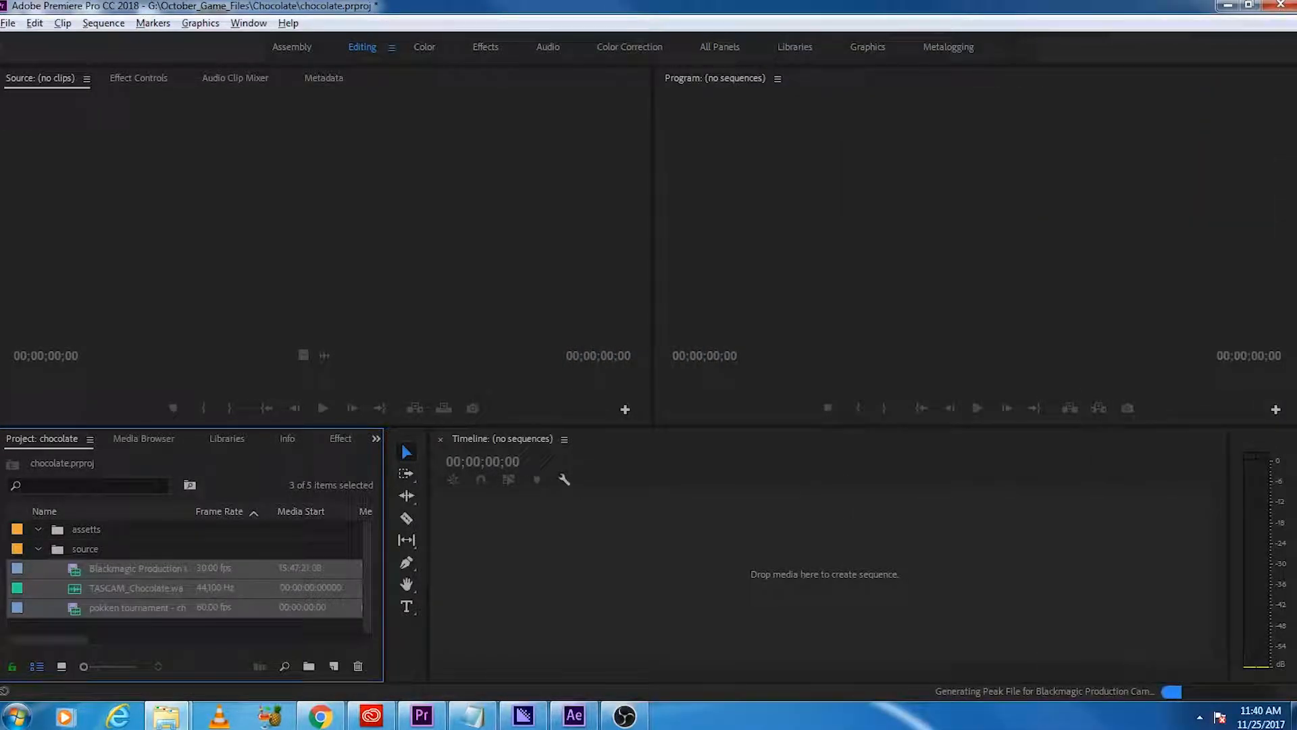
Step: Import background new.png, intro.mp4 and outro top new.png from the "needed for all videos" folder into the assetts bin and collapse the bin
drag(1296, 270, 899, 73)
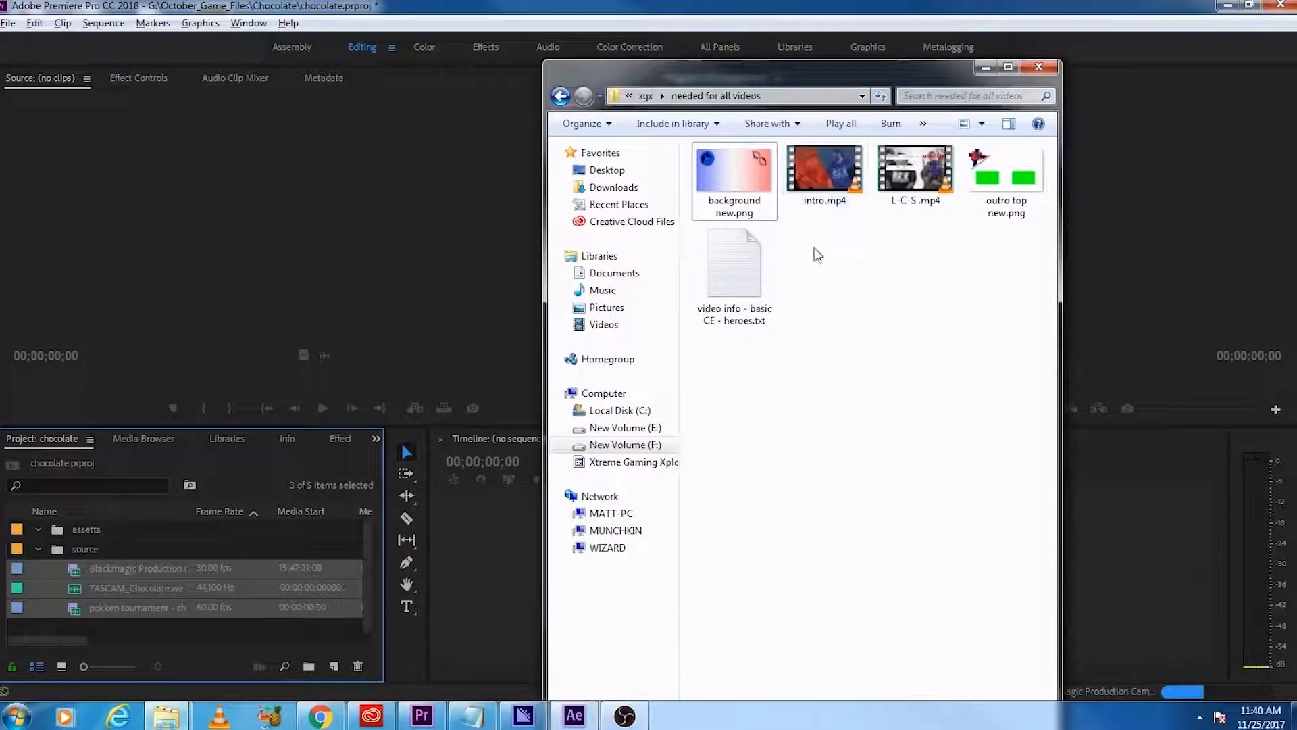
click(714, 198)
ctrl+click(825, 172)
ctrl+click(1005, 203)
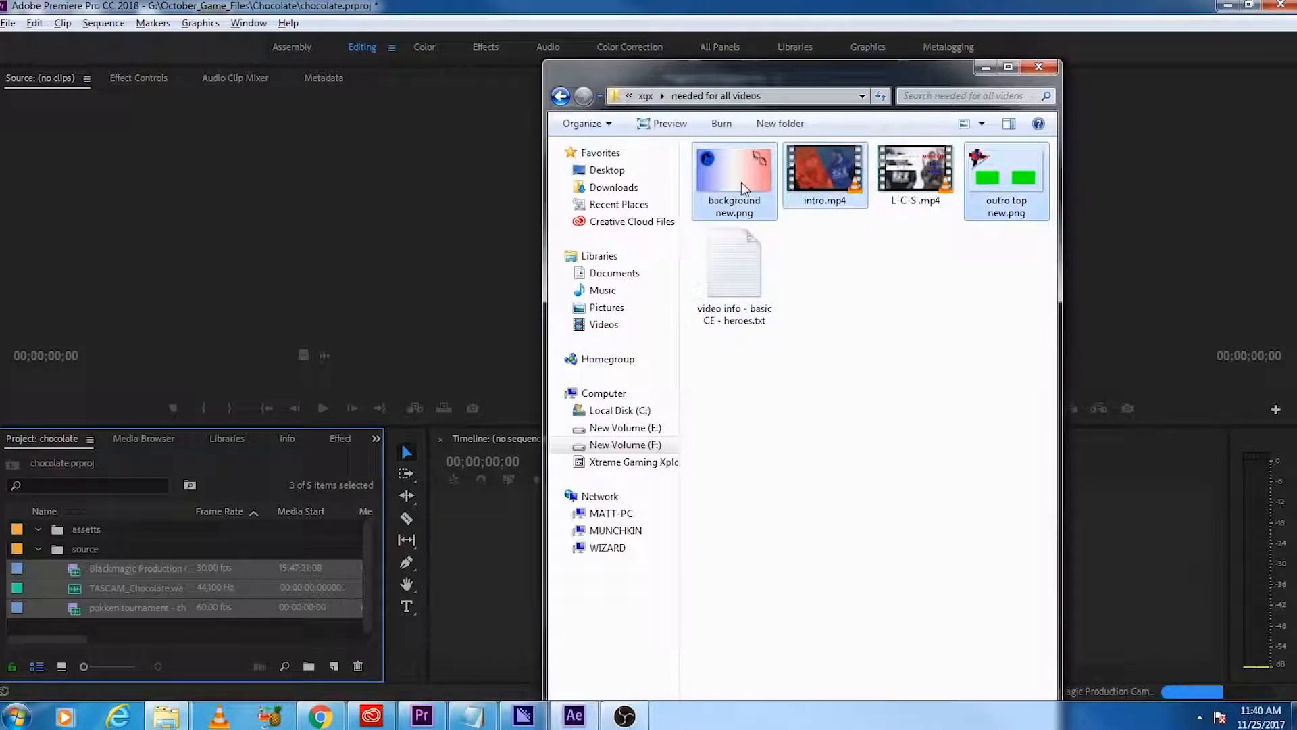
drag(737, 181, 79, 533)
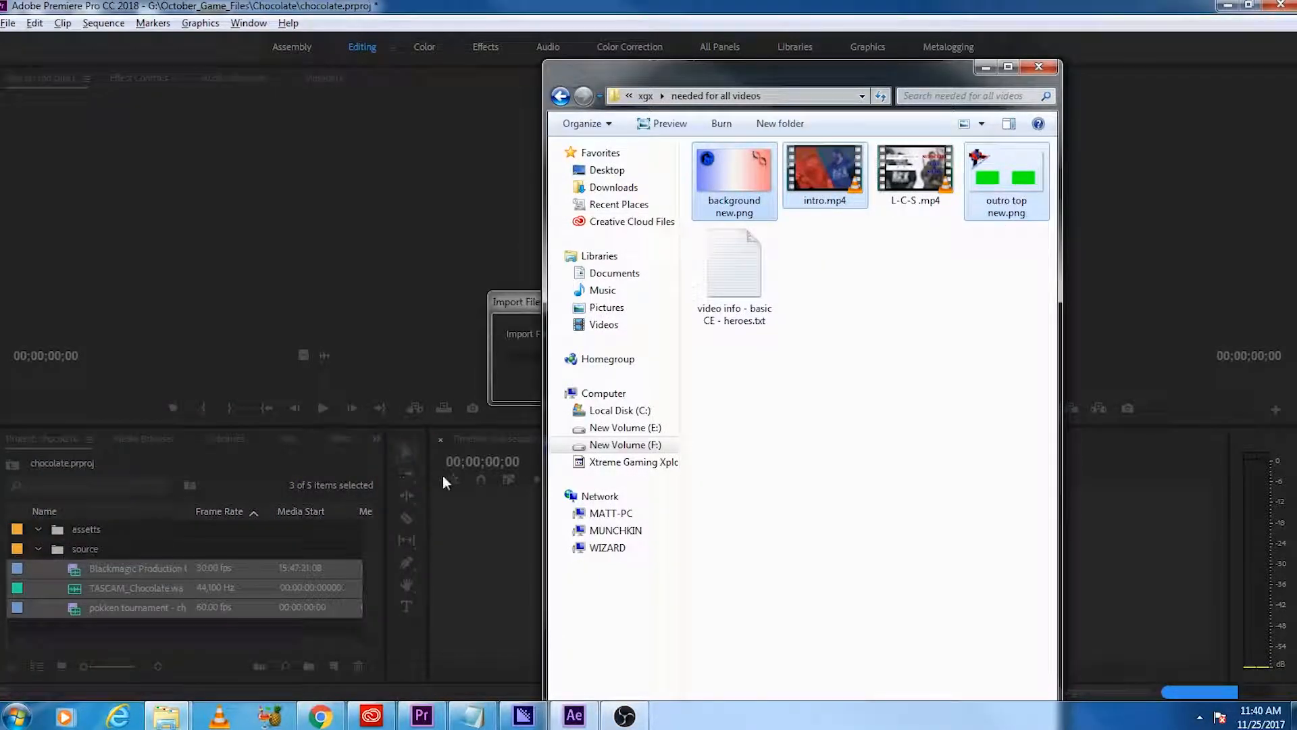
click(986, 66)
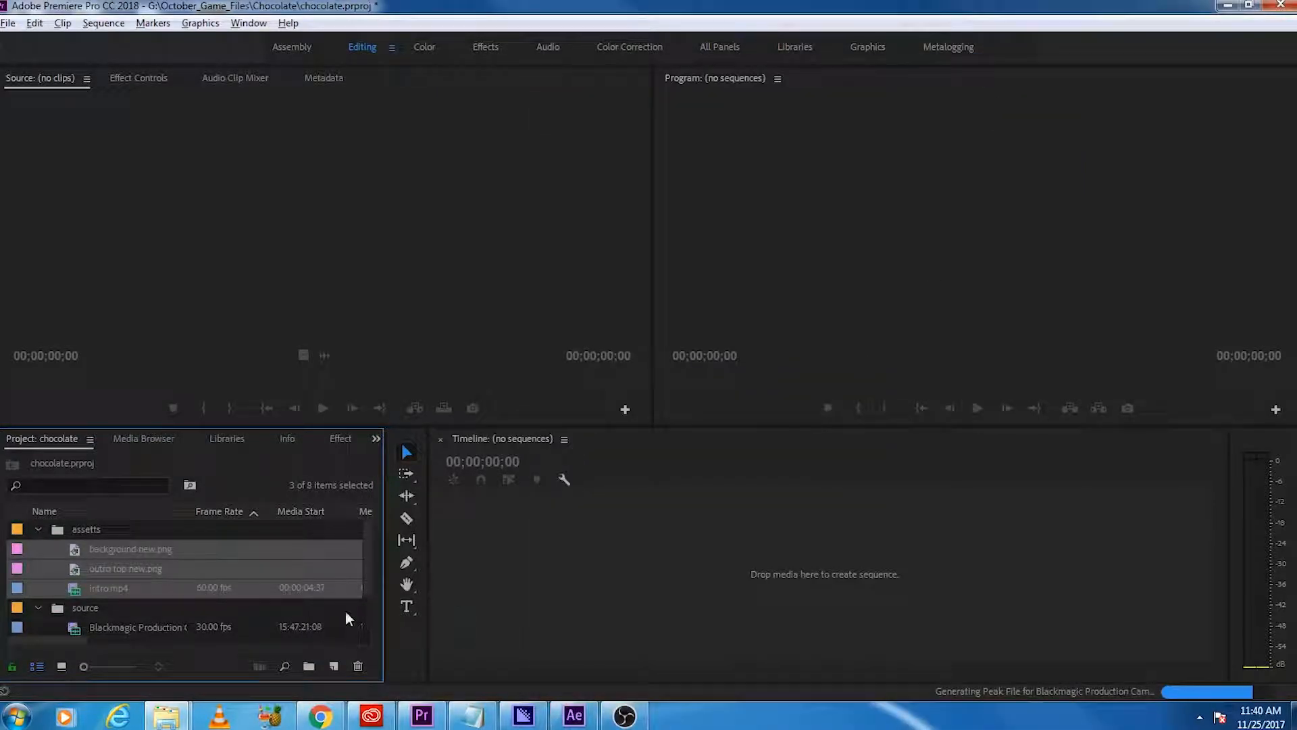
click(41, 524)
click(38, 529)
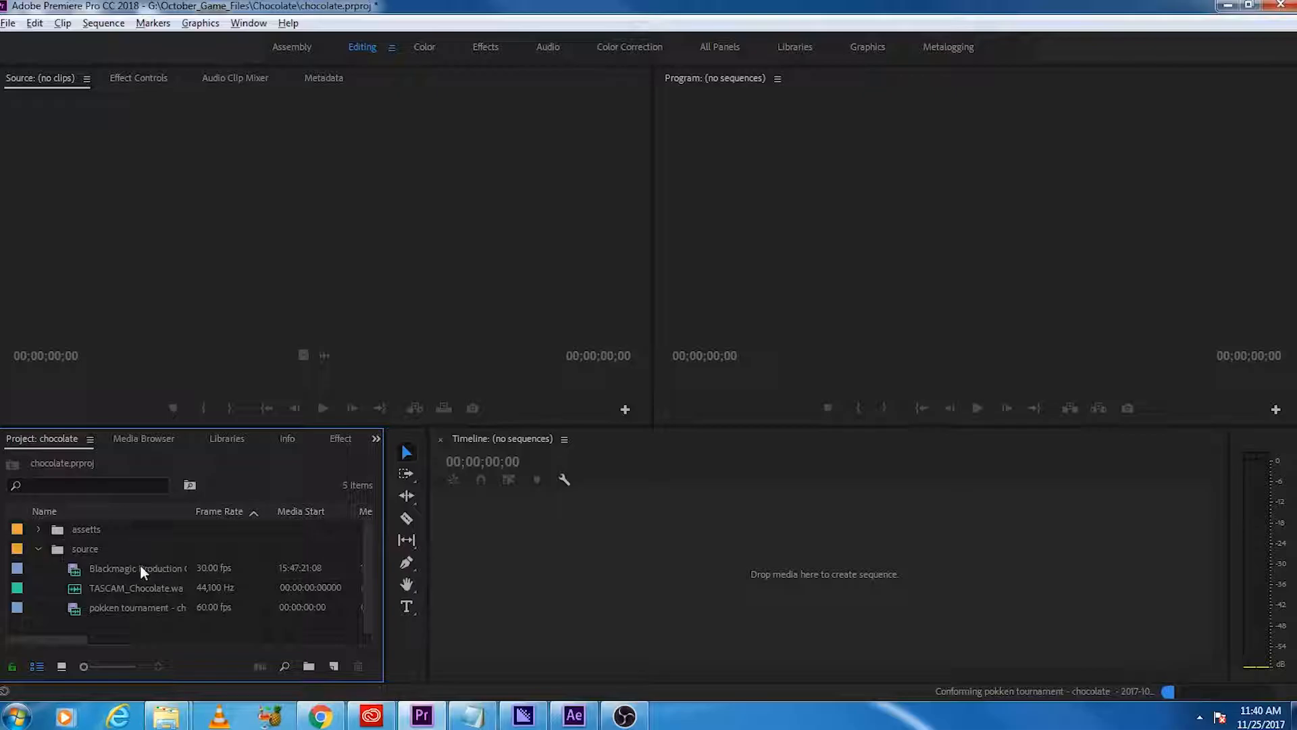
Step: Create a sequence from the Blackmagic camera clip in the source bin and select the clip on the timeline
drag(165, 565, 553, 585)
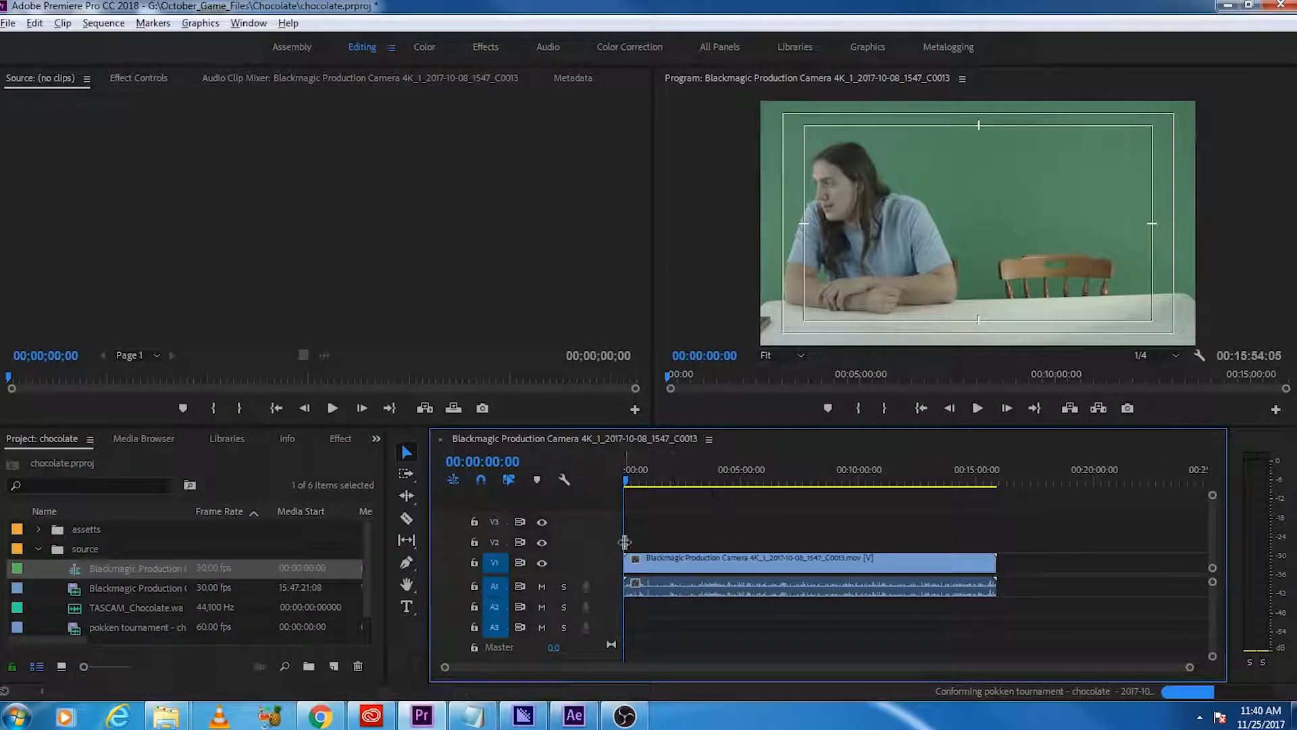
click(133, 570)
click(134, 586)
click(136, 573)
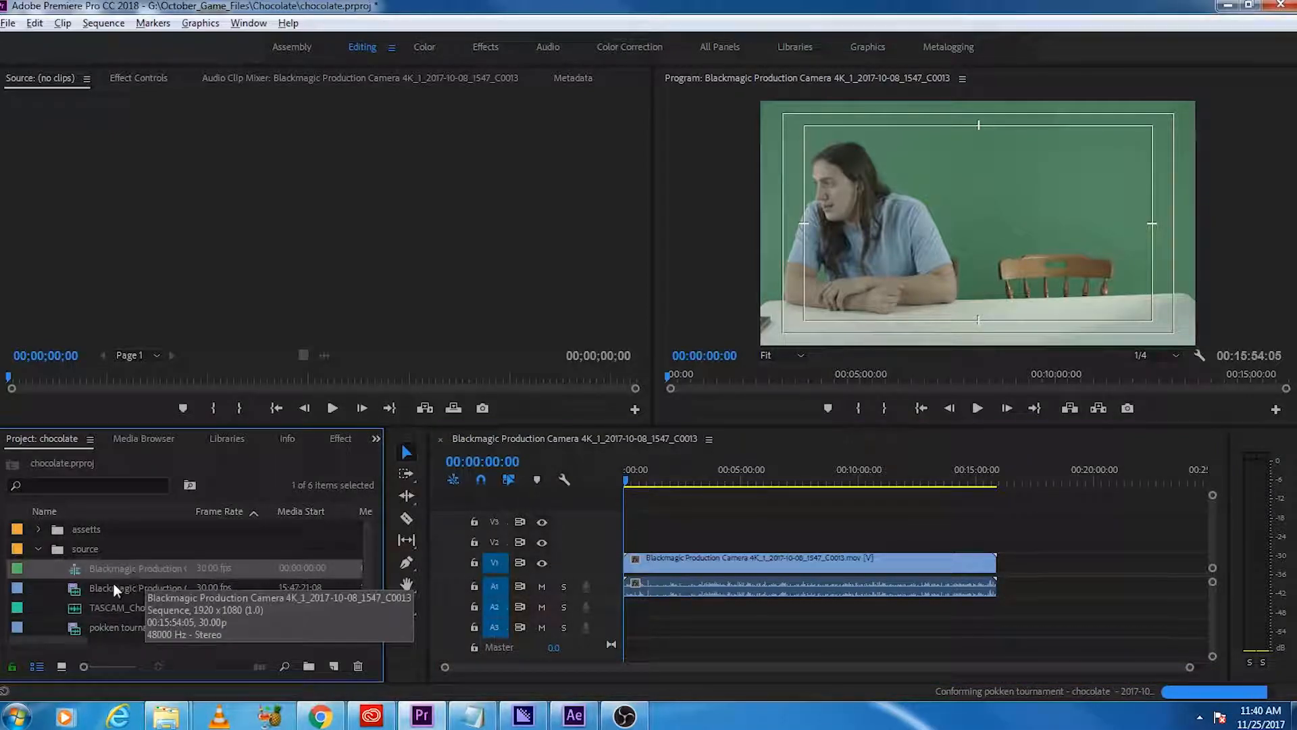
click(698, 570)
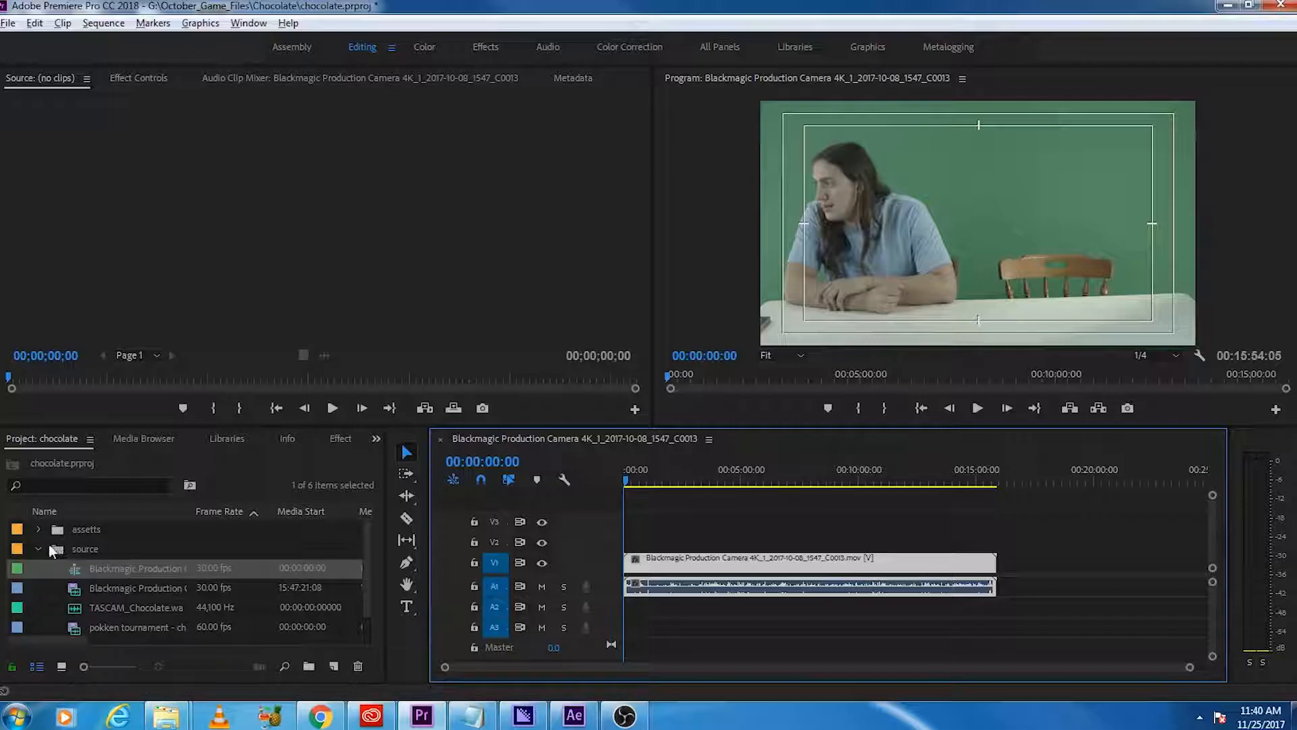
Step: Check the sequence settings of the Blackmagic sequence and close them without changes
right_click(122, 571)
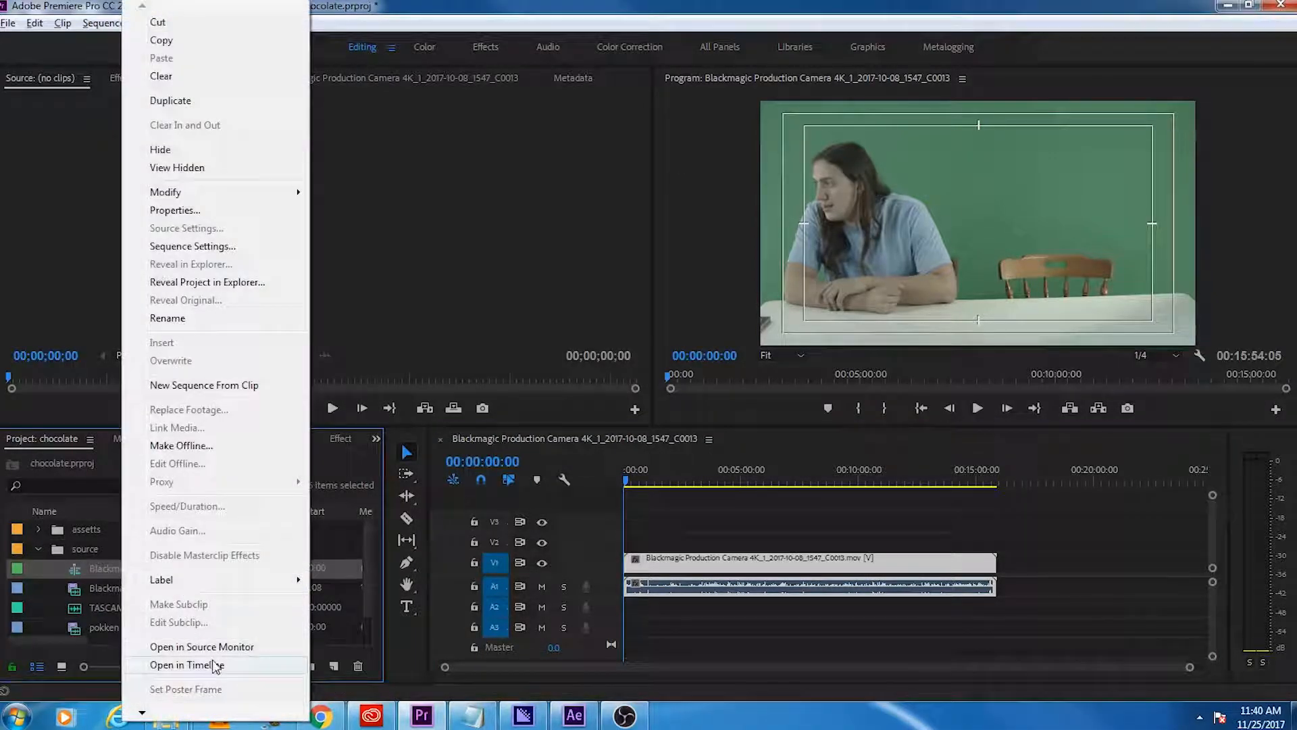
click(212, 246)
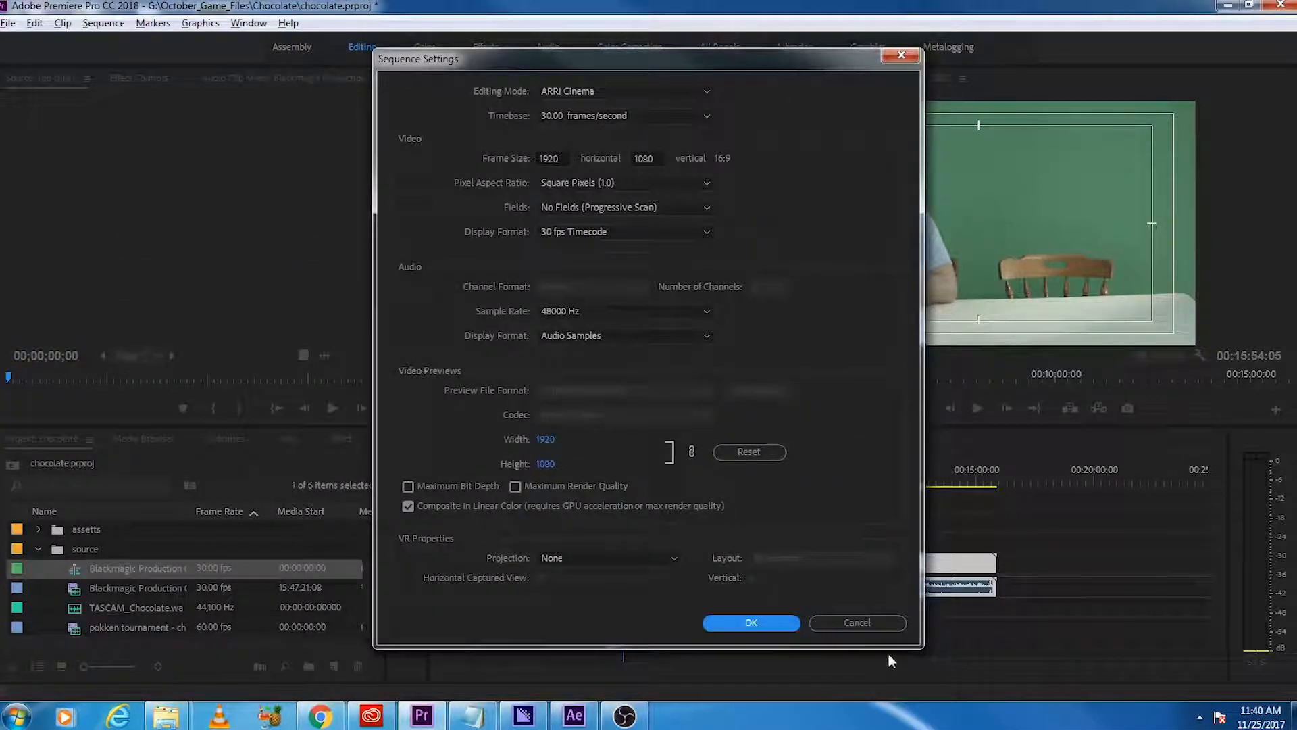
click(870, 616)
click(38, 549)
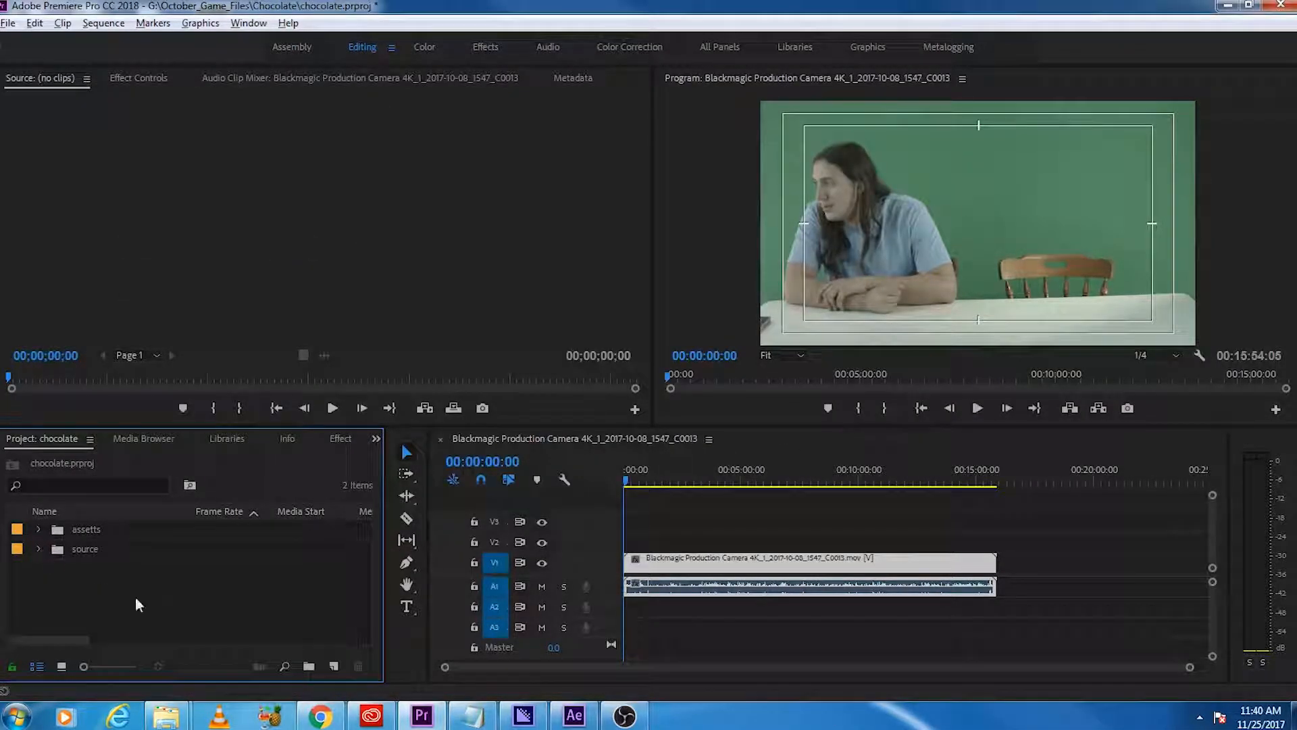
right_click(177, 589)
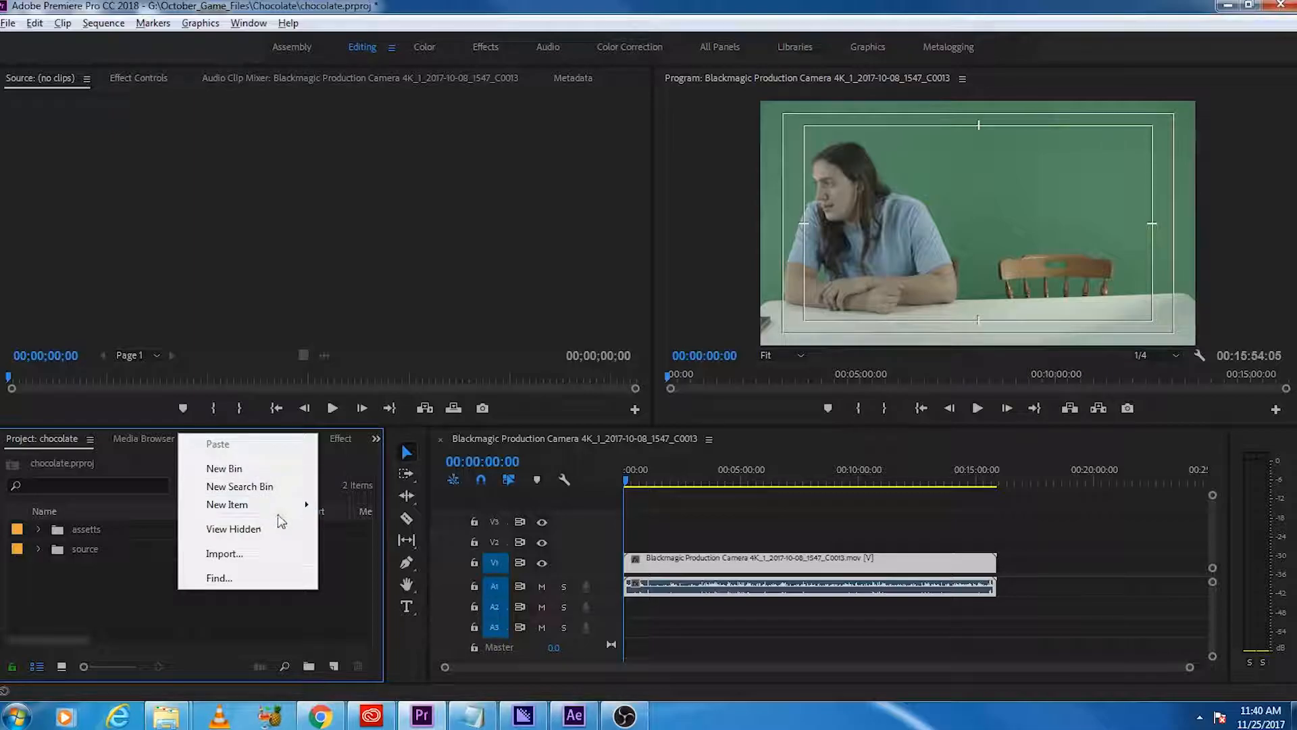
click(82, 595)
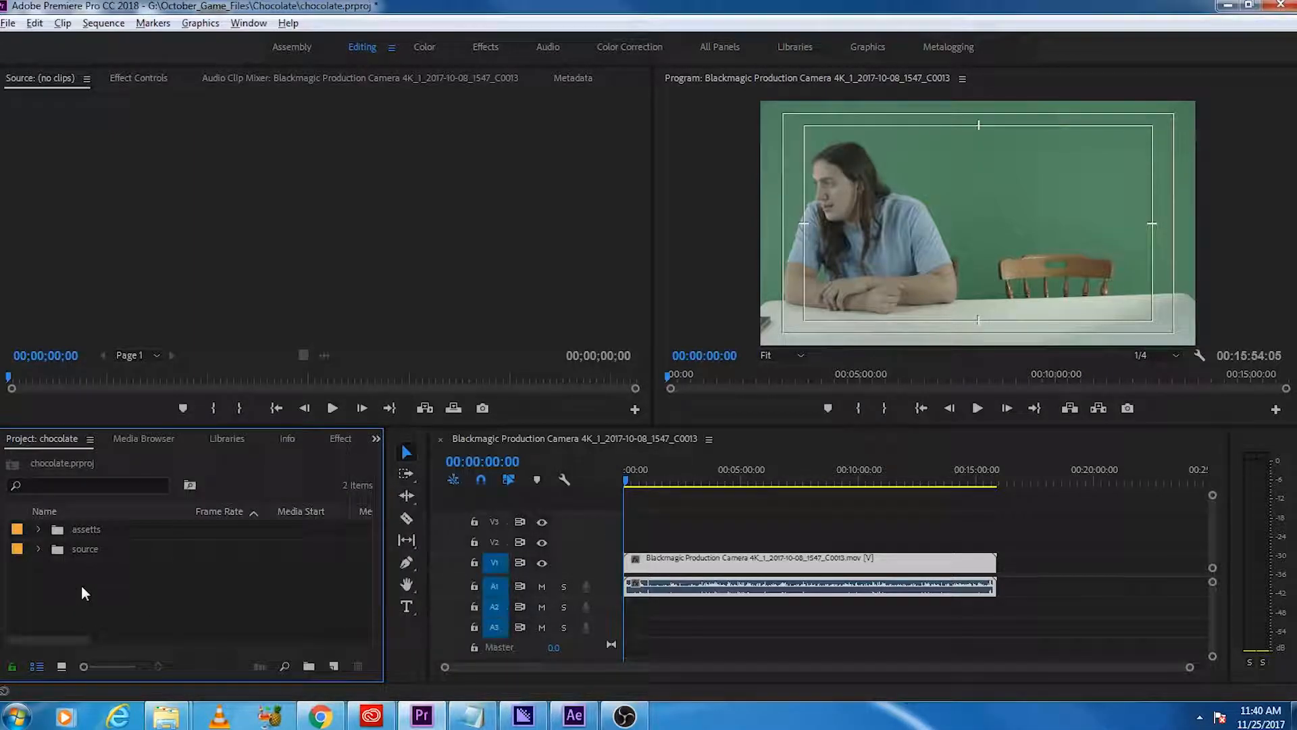
click(39, 549)
Step: Make two subsequences from the Blackmagic camera clip on the timeline
right_click(755, 570)
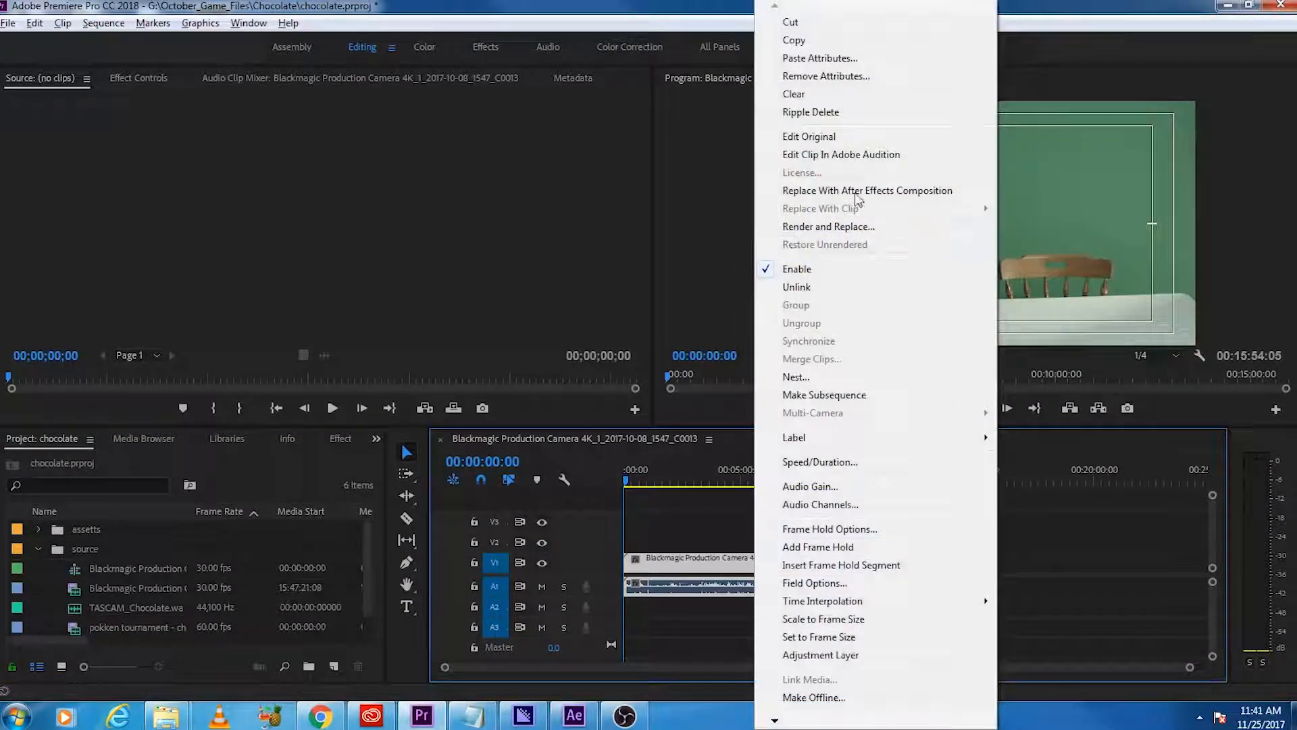
click(871, 396)
right_click(729, 570)
click(798, 394)
Step: Open the first Blackmagic subsequence and rename it "sub bg"
double_click(114, 590)
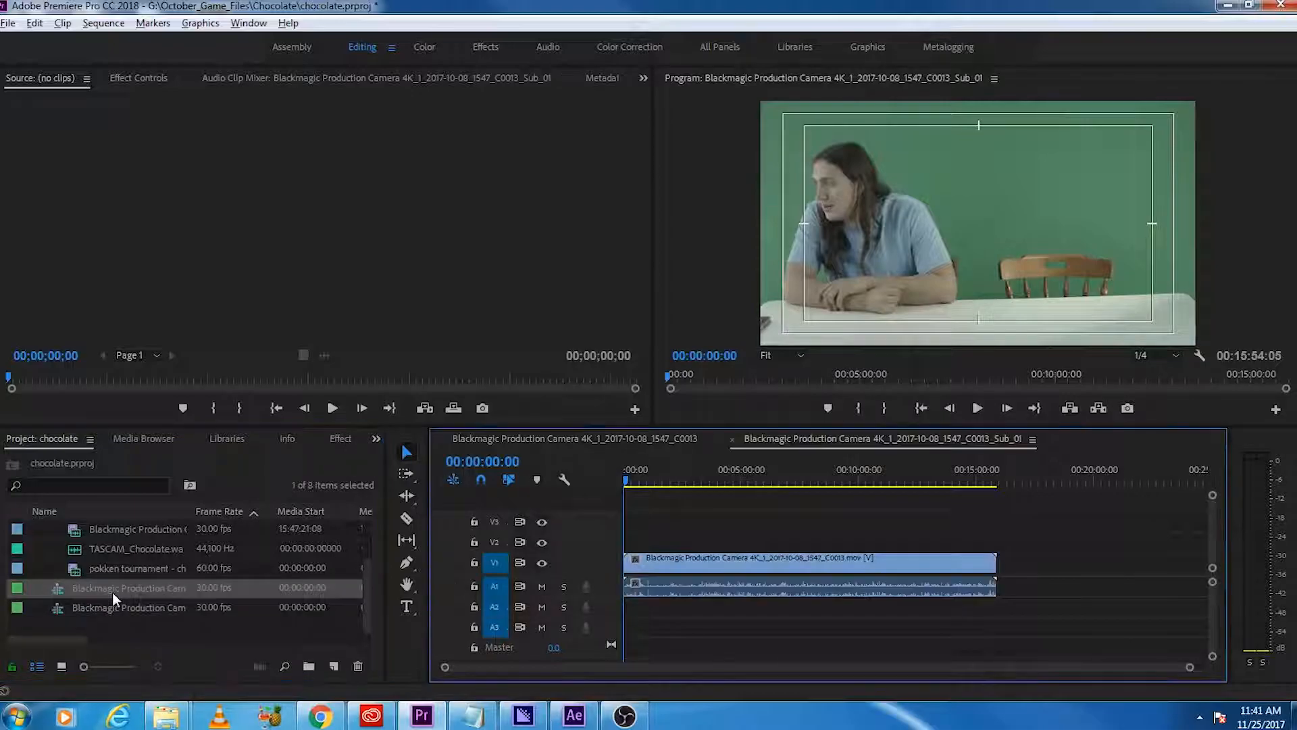
click(113, 593)
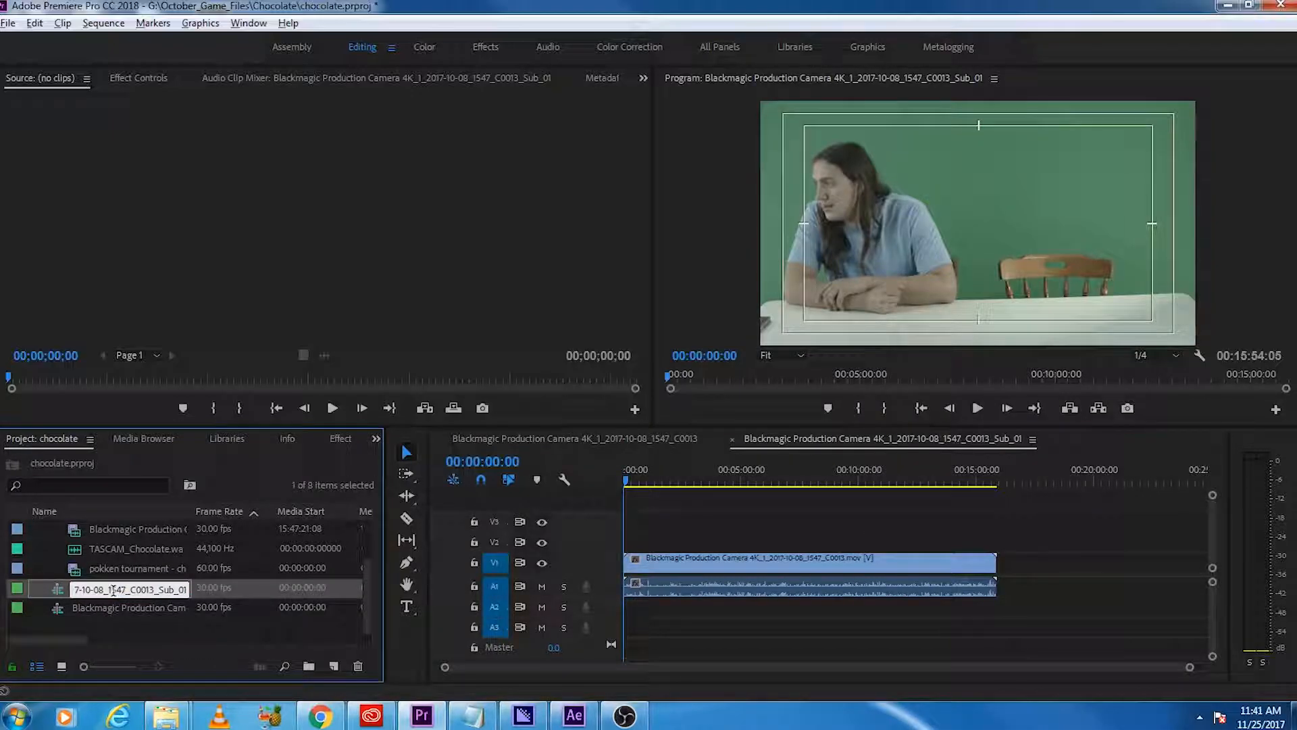
triple_click(114, 590)
text(sub bg)
key(Tab)
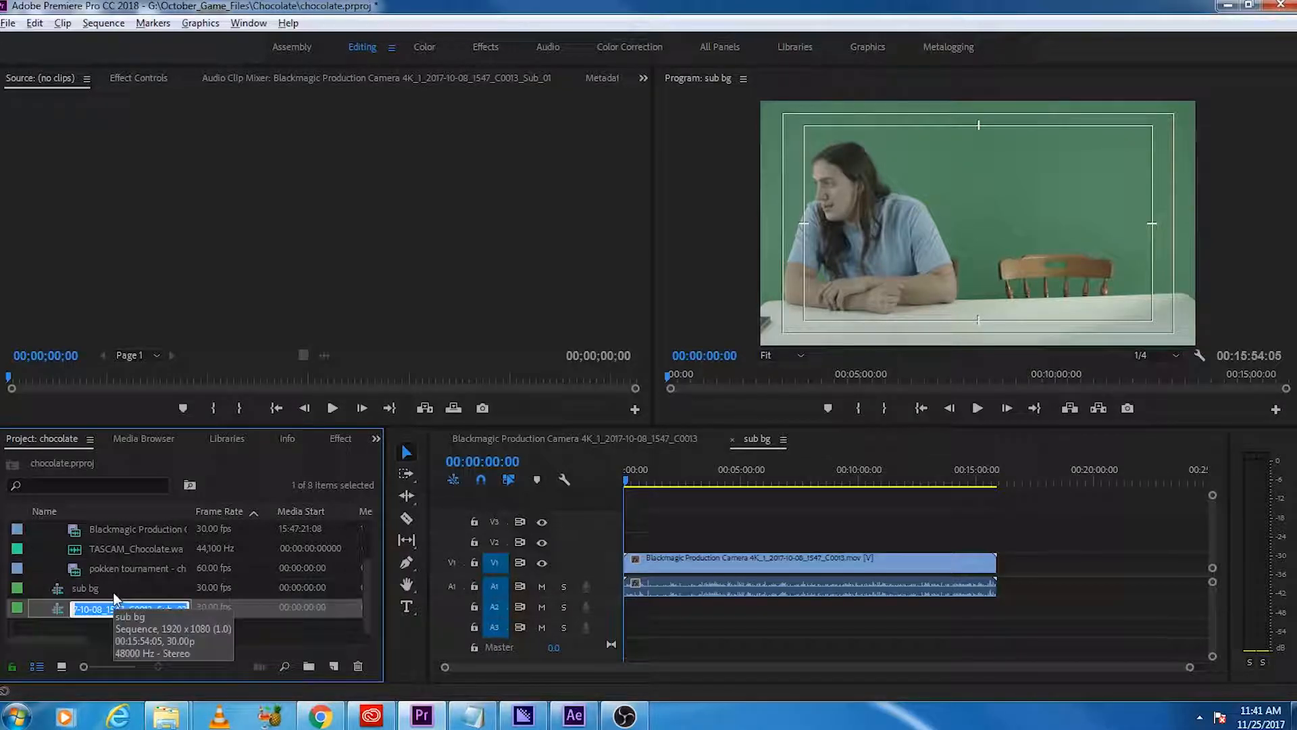
Step: Rename the second Blackmagic subsequence "sub no bg" and open it in the timeline
text(sub nobg)
key(Return)
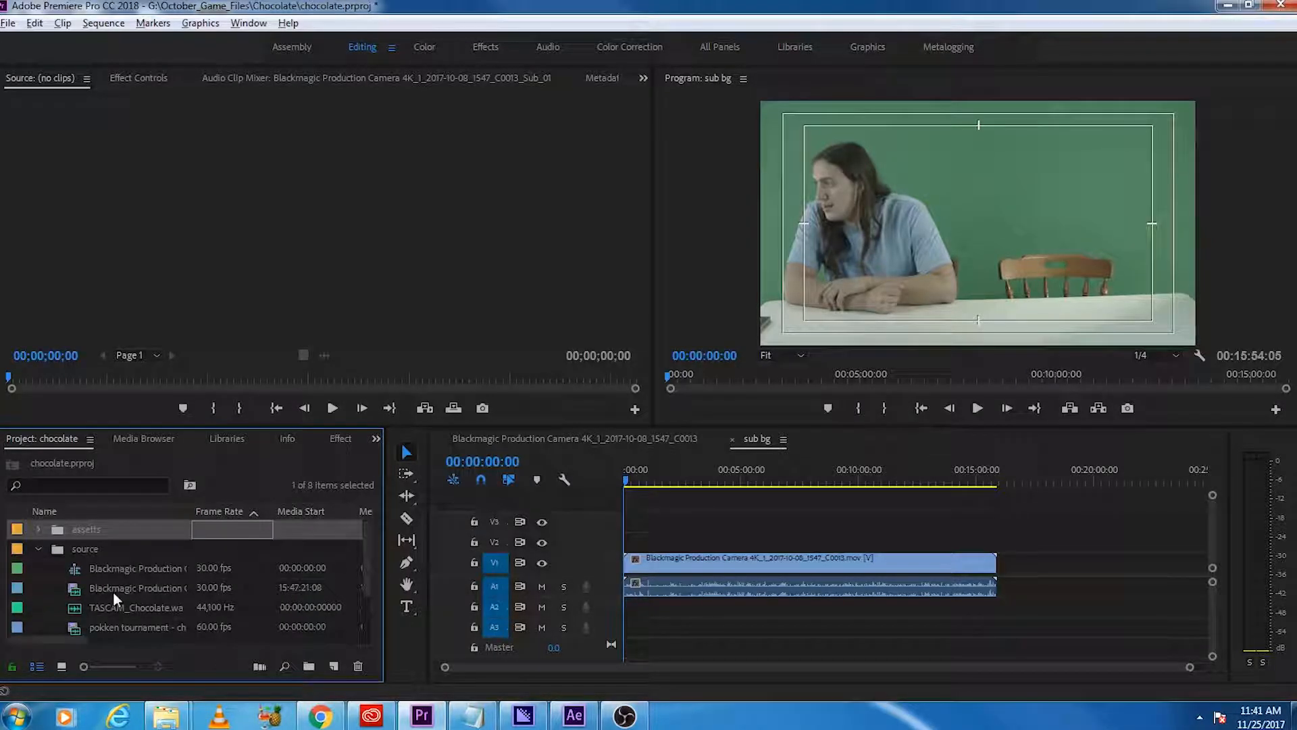
scroll(150, 531, down, 1)
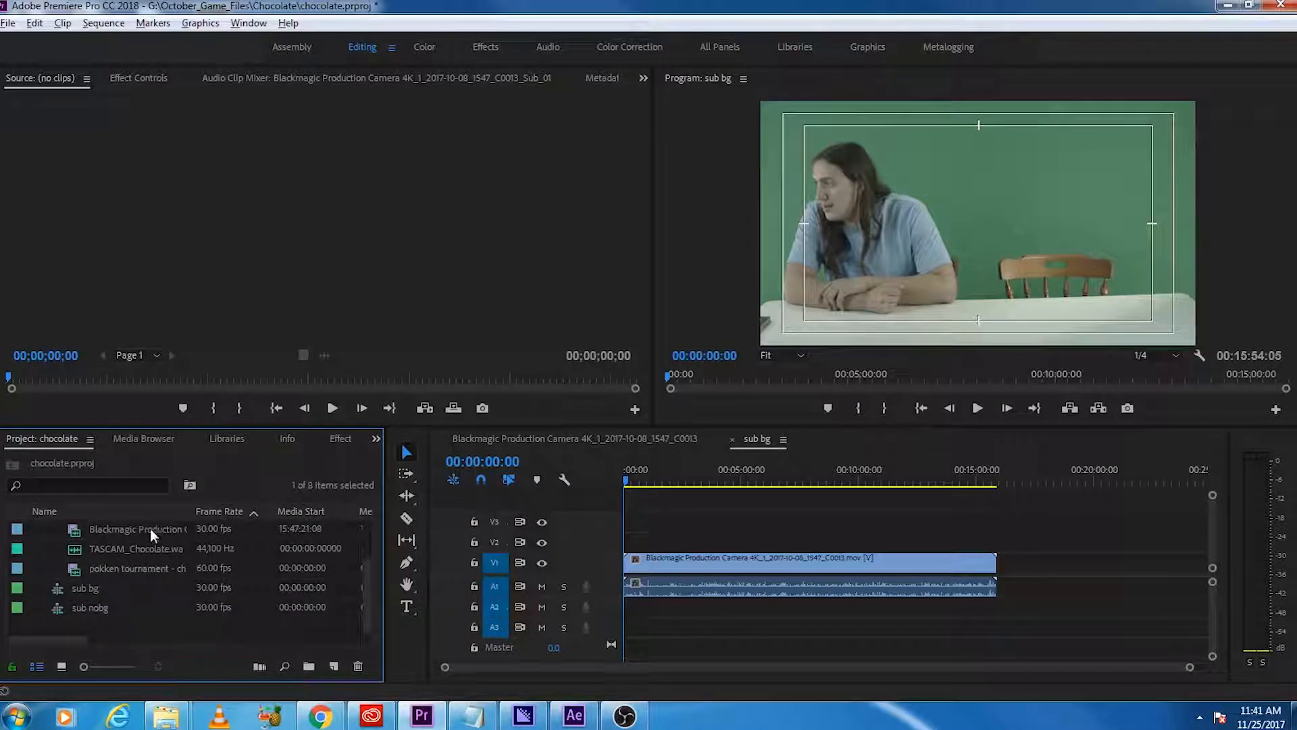
double_click(92, 607)
click(96, 607)
click(100, 609)
key(Return)
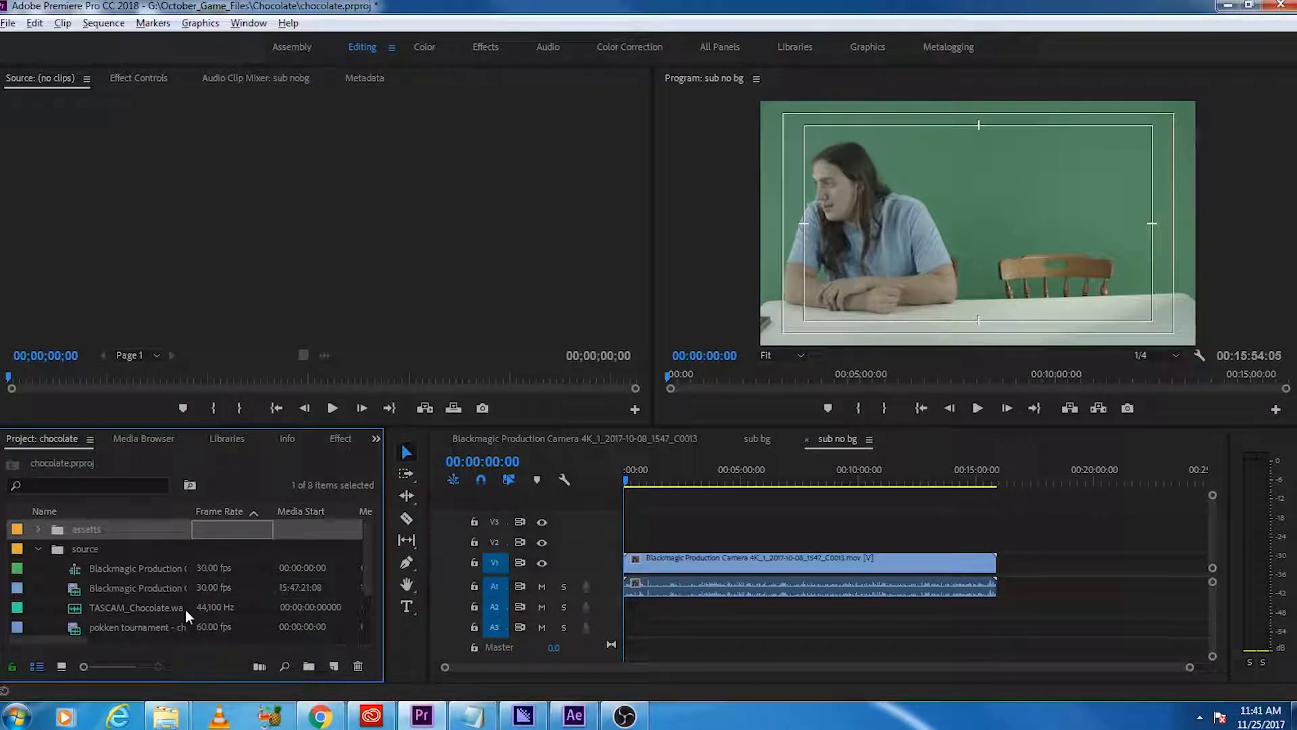
Step: Compare the sub bg and sub no bg timelines and close sub no bg
click(758, 438)
click(836, 441)
click(752, 441)
click(833, 440)
click(757, 441)
click(835, 441)
click(806, 439)
Step: Delete the clip from the original Blackmagic Production Camera sequence and return to the sub bg sequence
click(614, 440)
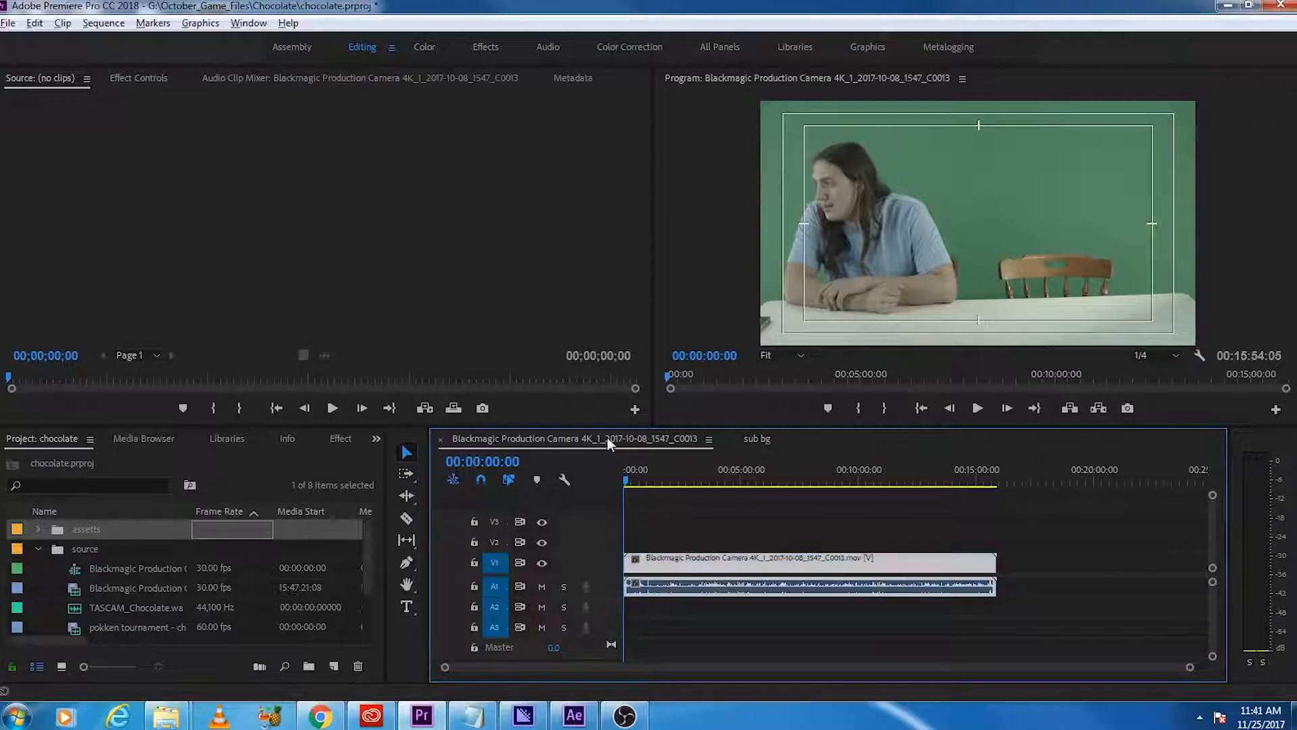
click(754, 616)
click(724, 563)
key(Delete)
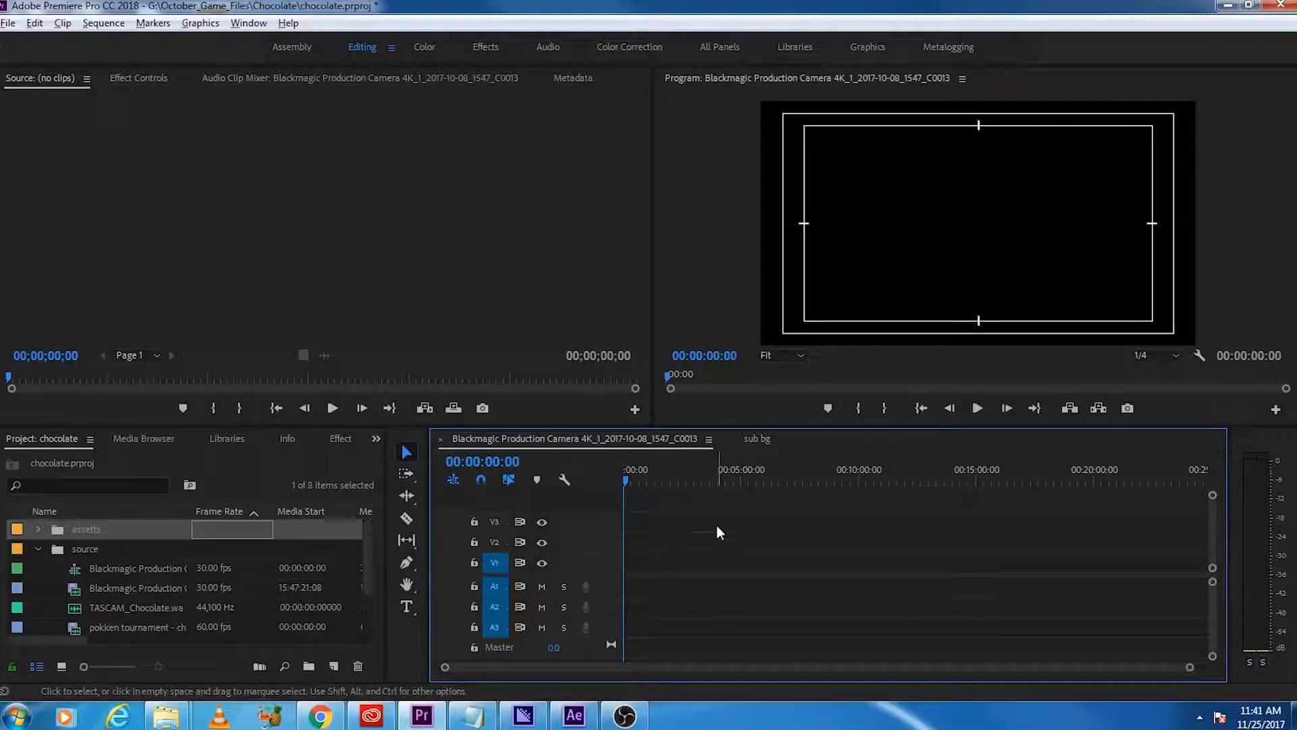
click(757, 439)
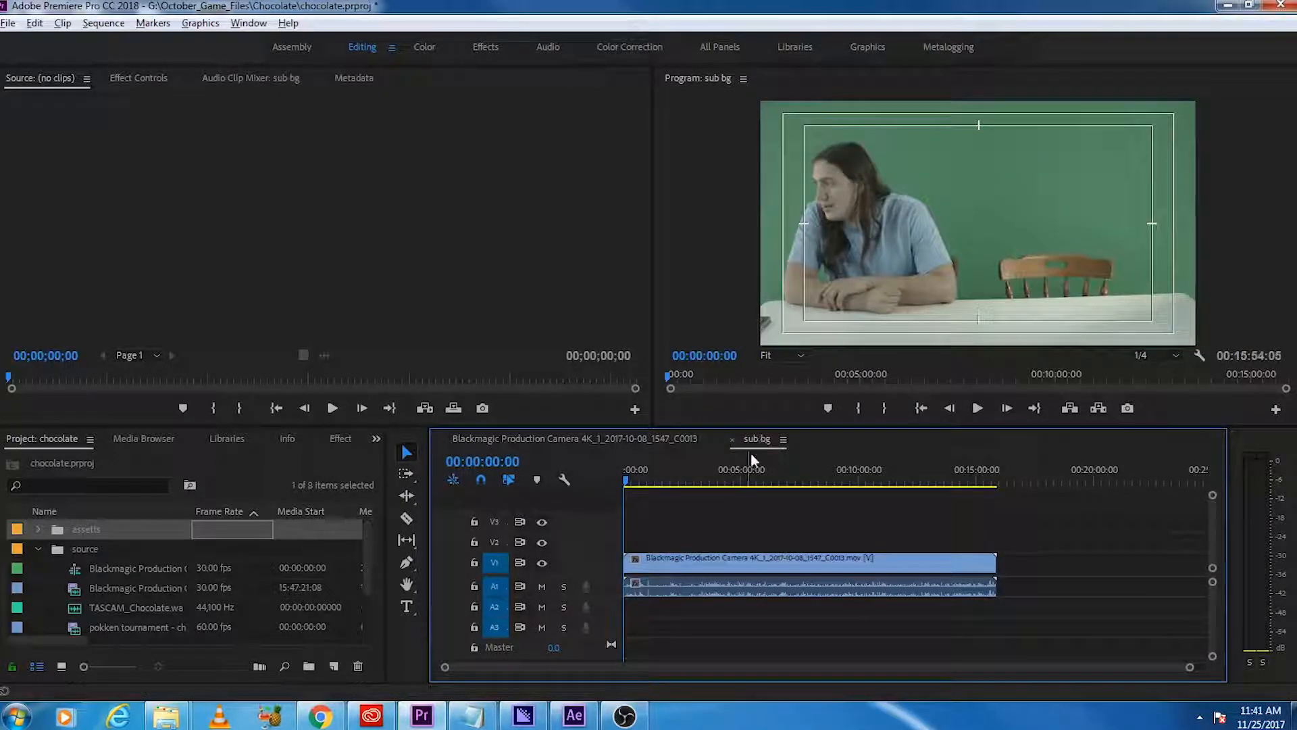
Step: Collapse the source bin and move the sub bg and sub no bg sequences into it
click(38, 549)
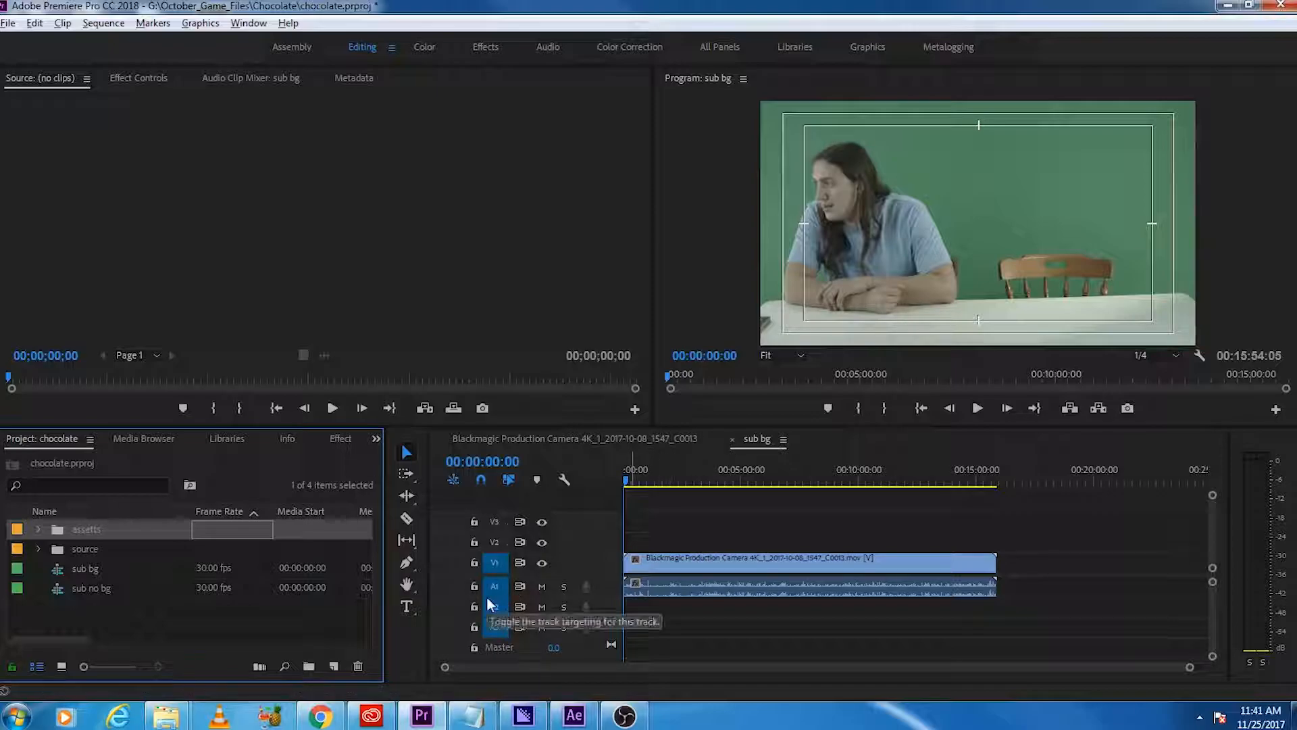
click(95, 589)
shift+click(89, 570)
drag(90, 570, 88, 551)
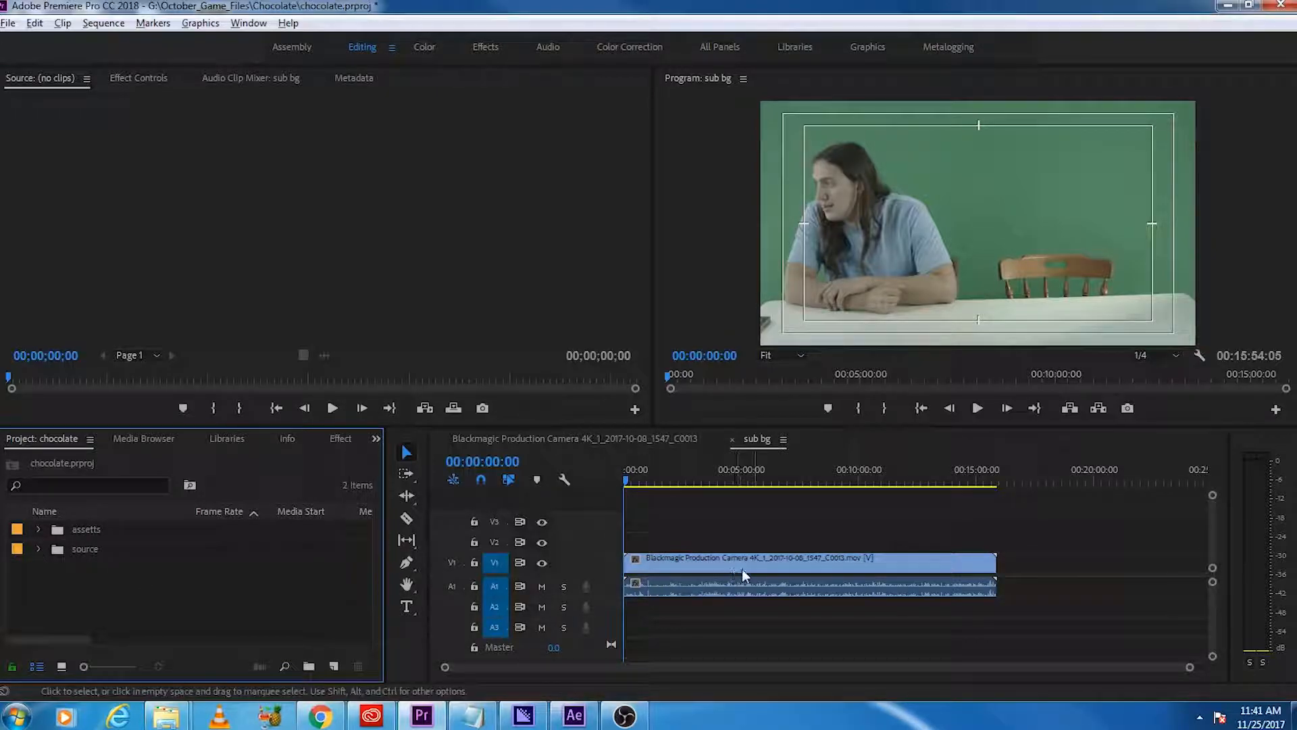
Step: Place the TASCAM_Chocolate audio from the source bin on track A2 at the start of sub bg
click(703, 621)
click(693, 568)
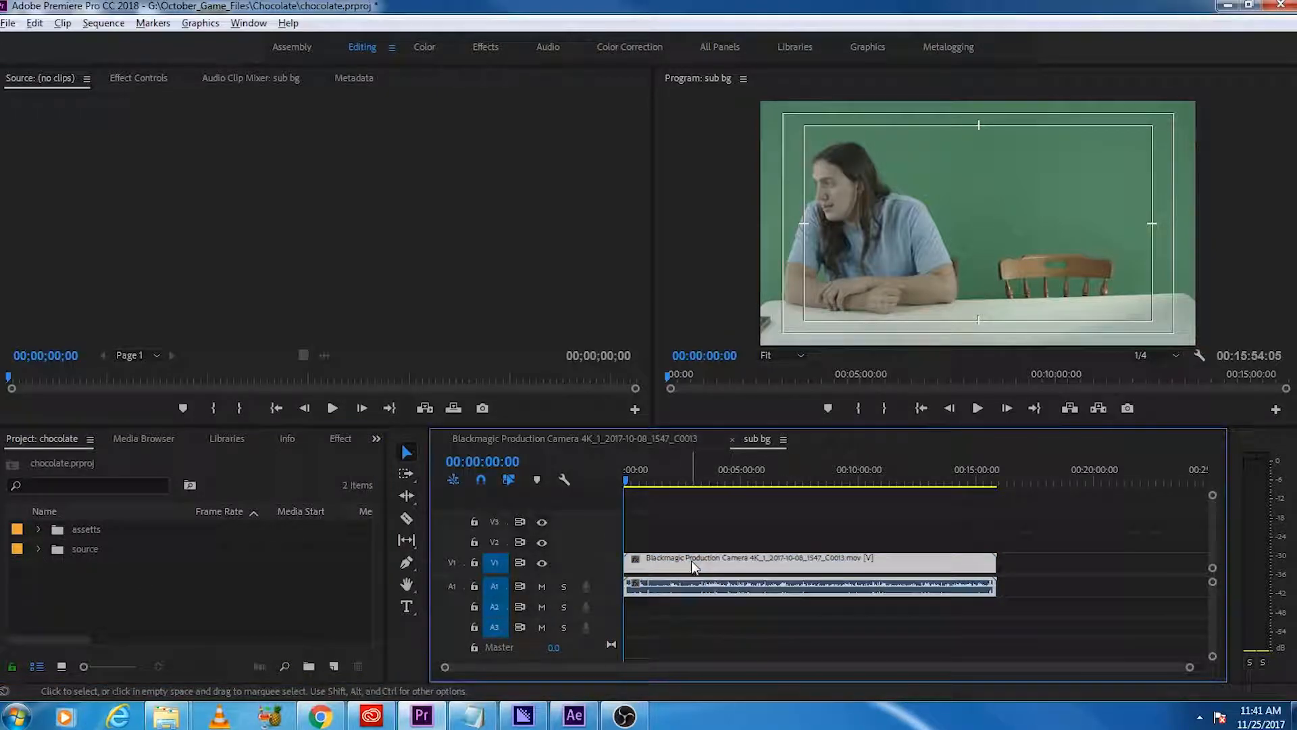
click(39, 550)
scroll(156, 586, down, 1)
drag(154, 614, 639, 611)
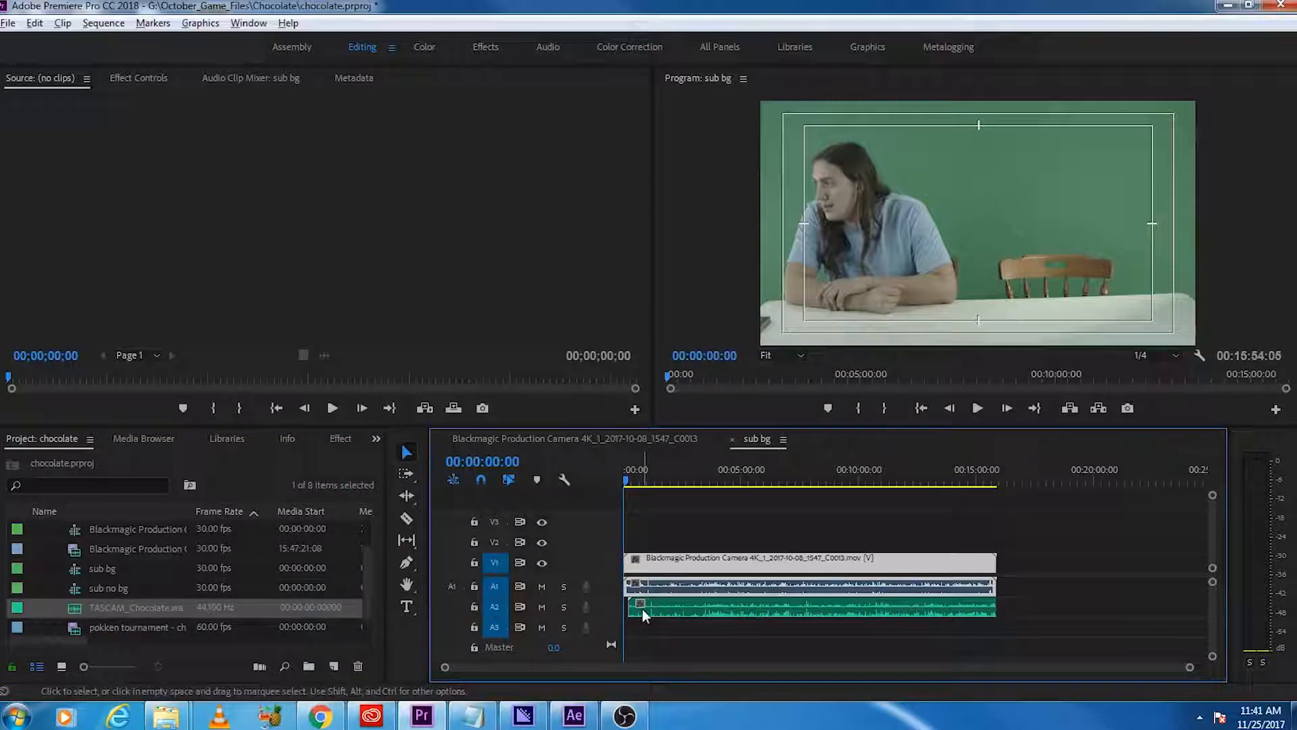
Step: Synchronize the Blackmagic camera clip with the TASCAM audio in sub bg
click(755, 613)
shift+click(761, 562)
right_click(762, 562)
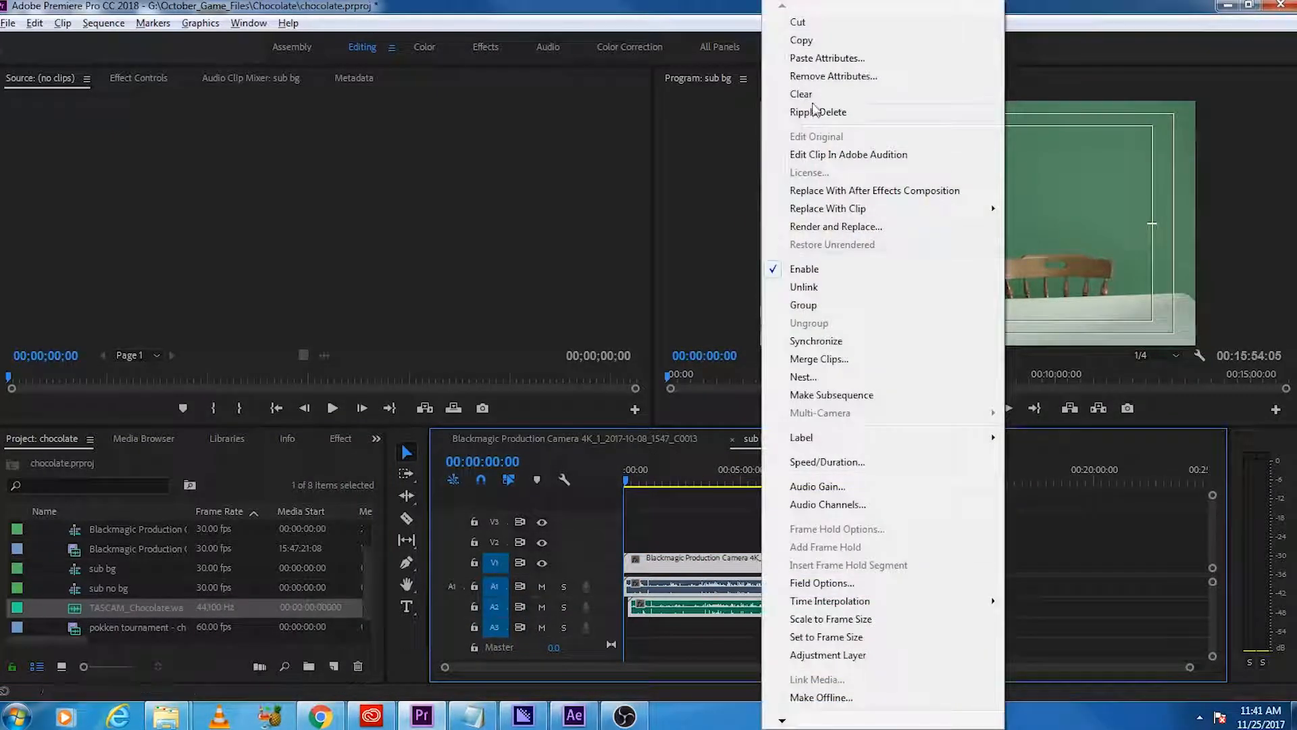
click(700, 637)
right_click(777, 563)
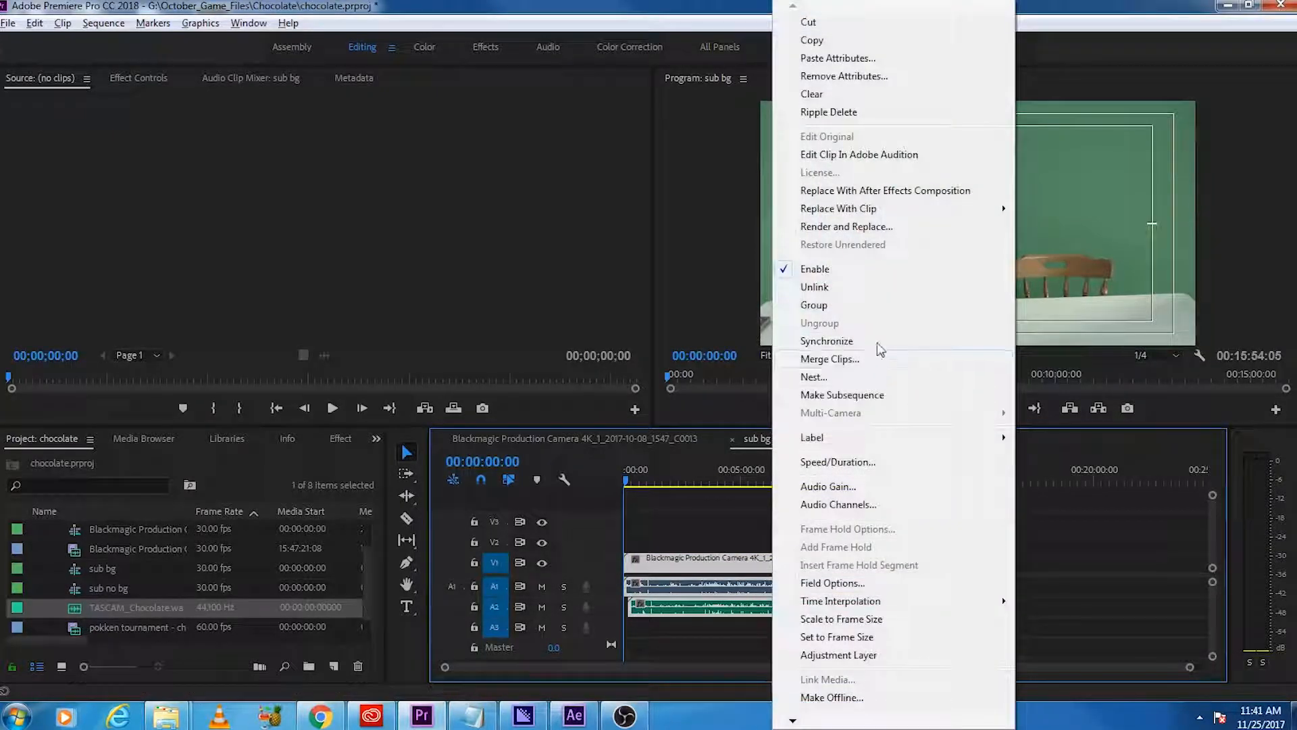
click(872, 342)
click(603, 432)
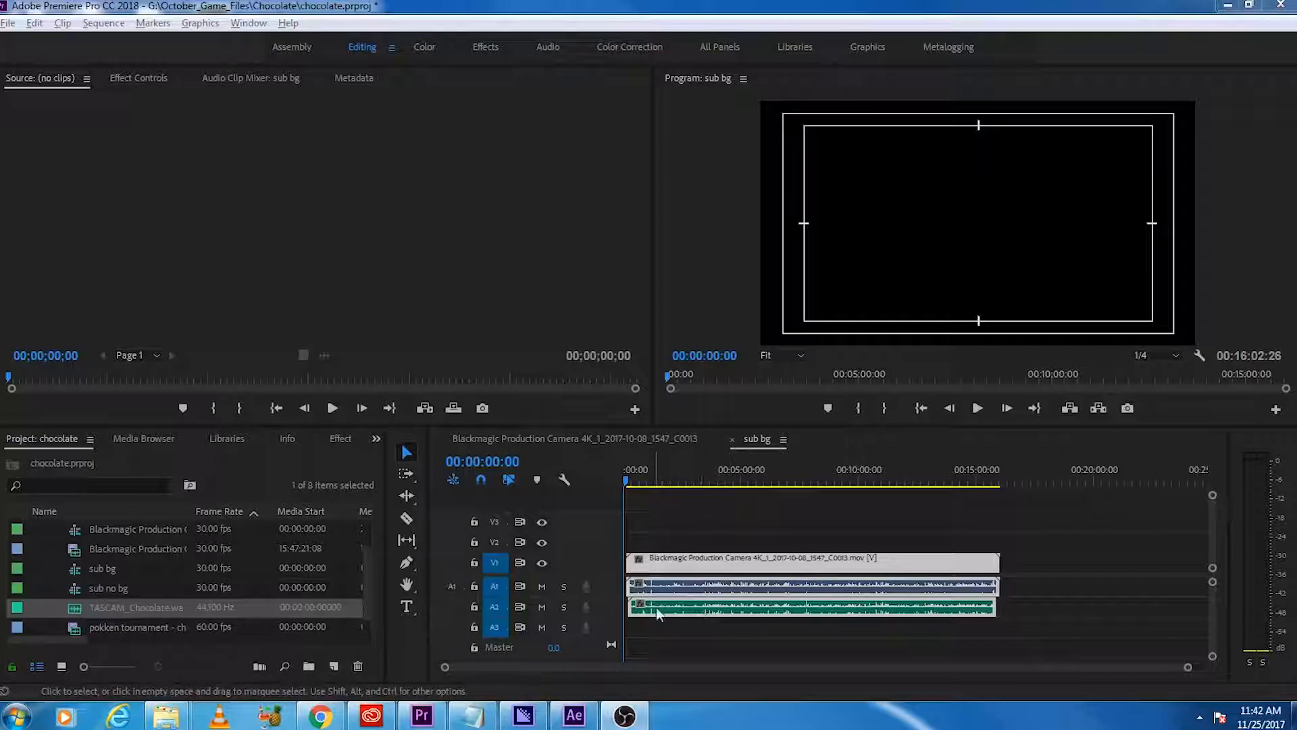
Step: Delete the short leading piece of the Blackmagic clip that comes before the TASCAM audio starts
click(674, 481)
scroll(635, 596, up, 3)
scroll(635, 596, up, 3)
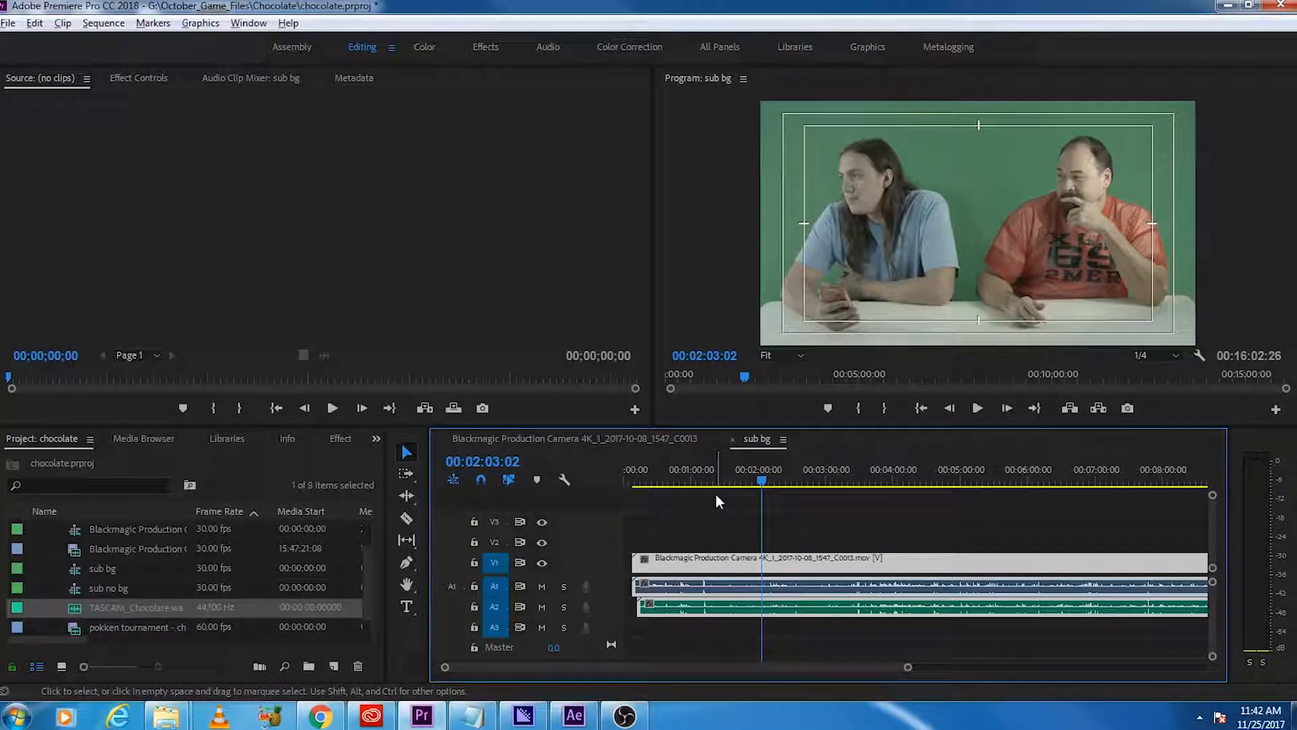
click(636, 570)
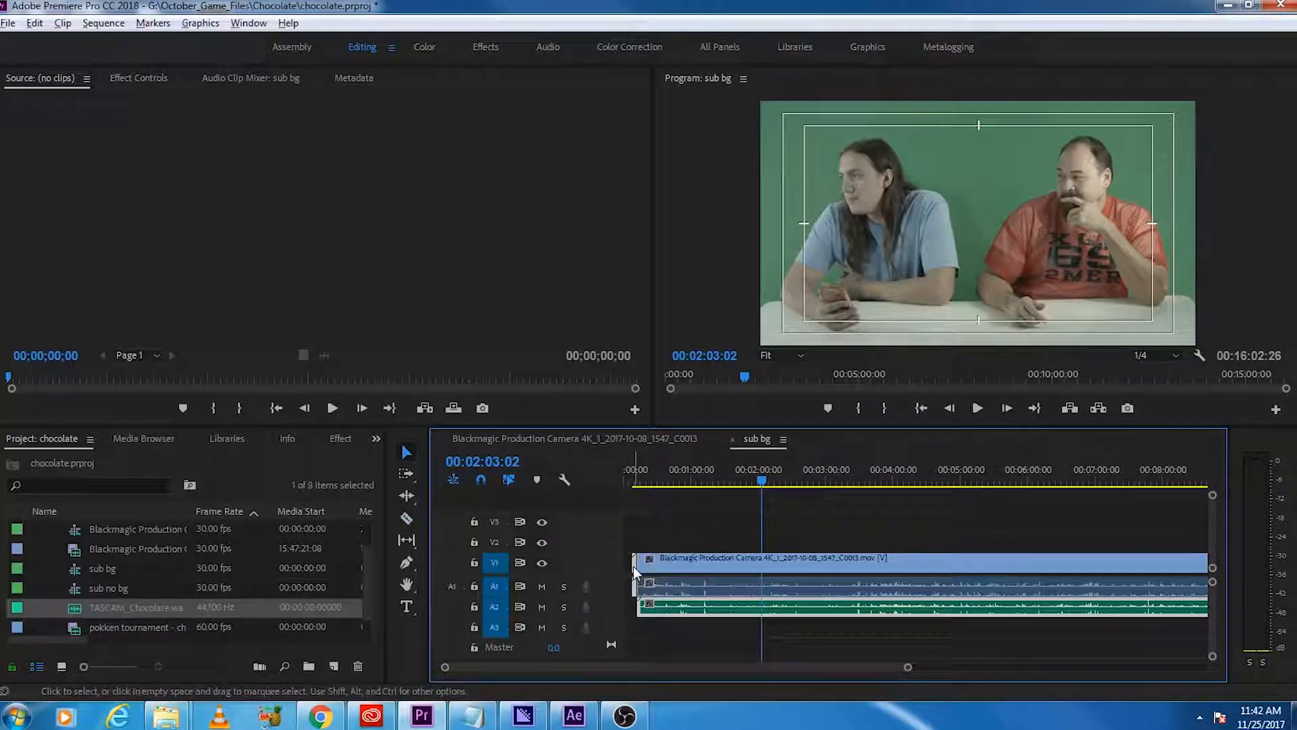
click(642, 633)
click(635, 569)
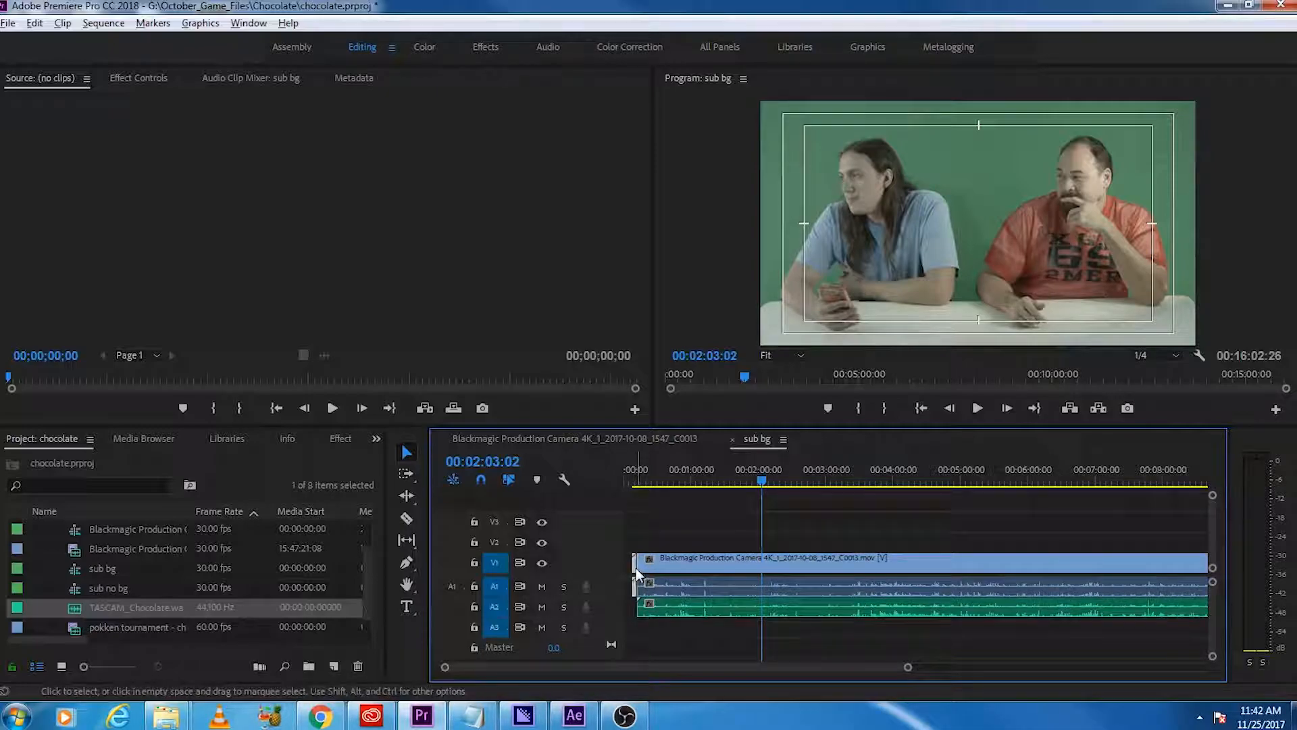
key(Delete)
Step: Trim the end of the Blackmagic clip back to the end of the TASCAM audio
scroll(750, 626, down, 10)
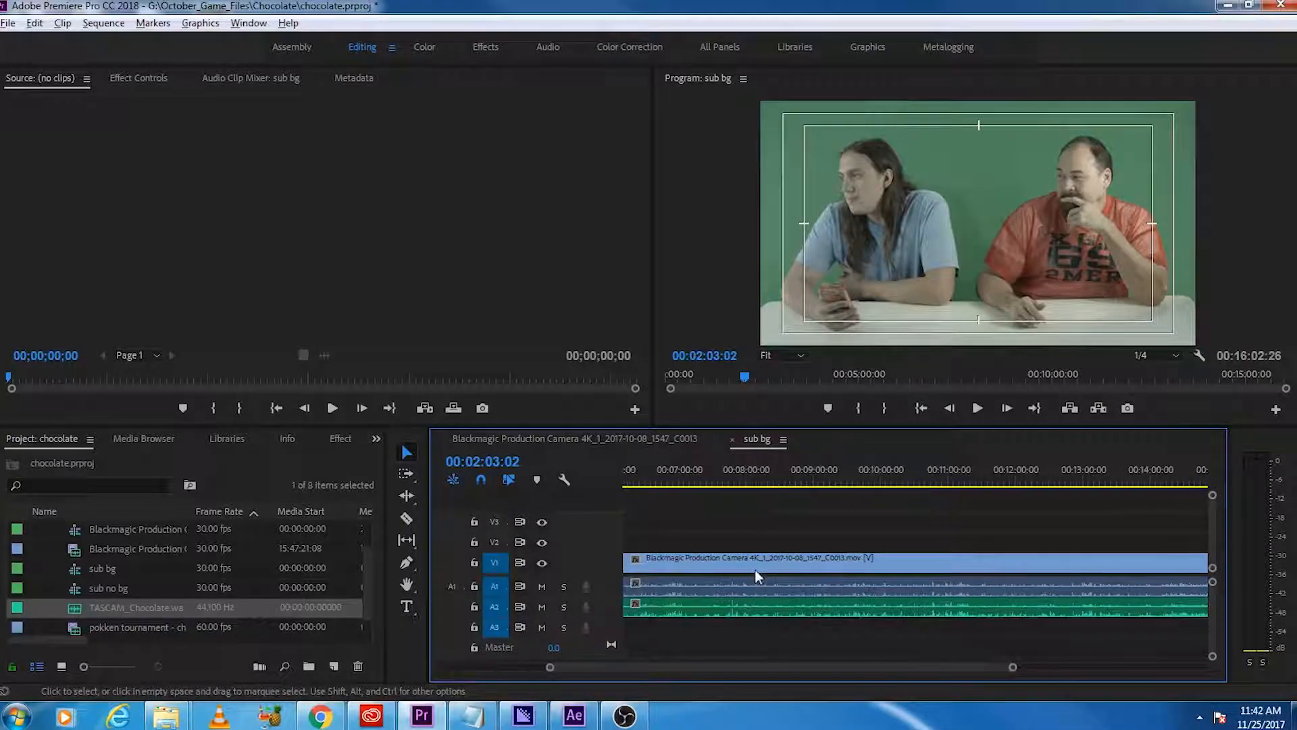
scroll(782, 573, down, 3)
key(c)
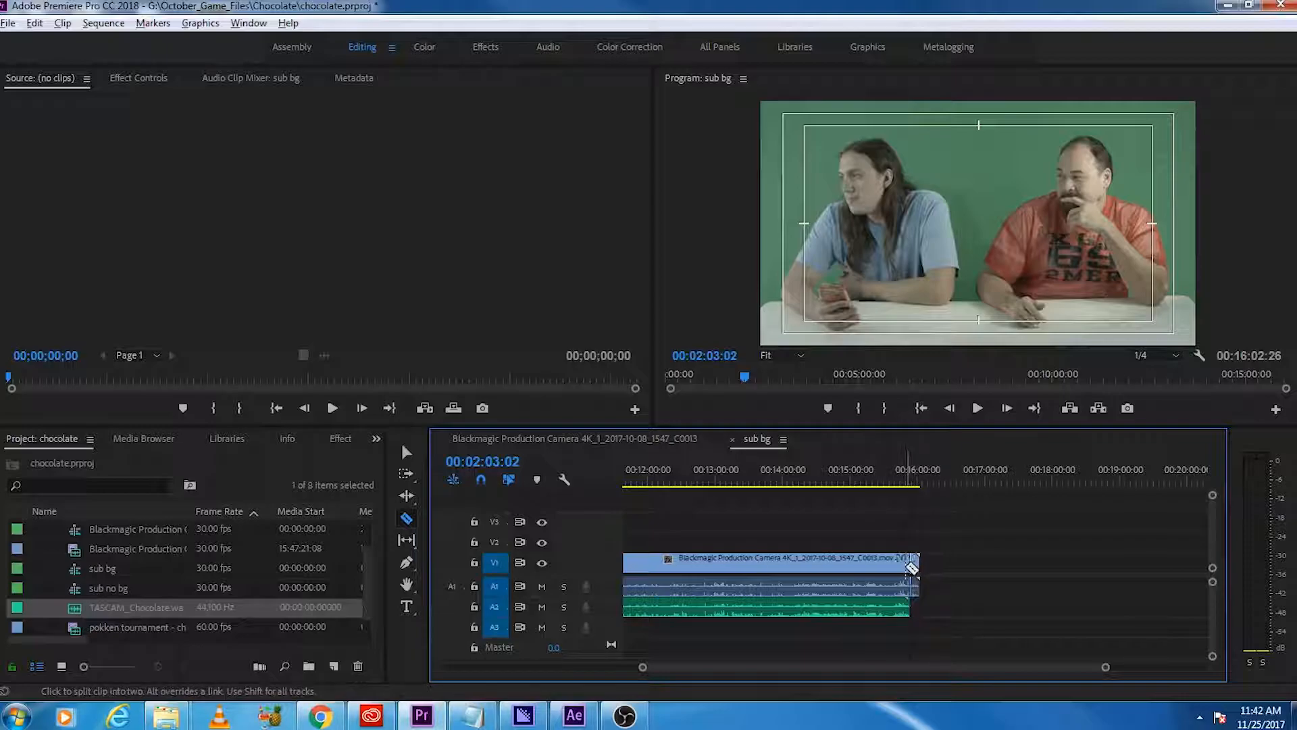
key(v)
drag(916, 567, 907, 568)
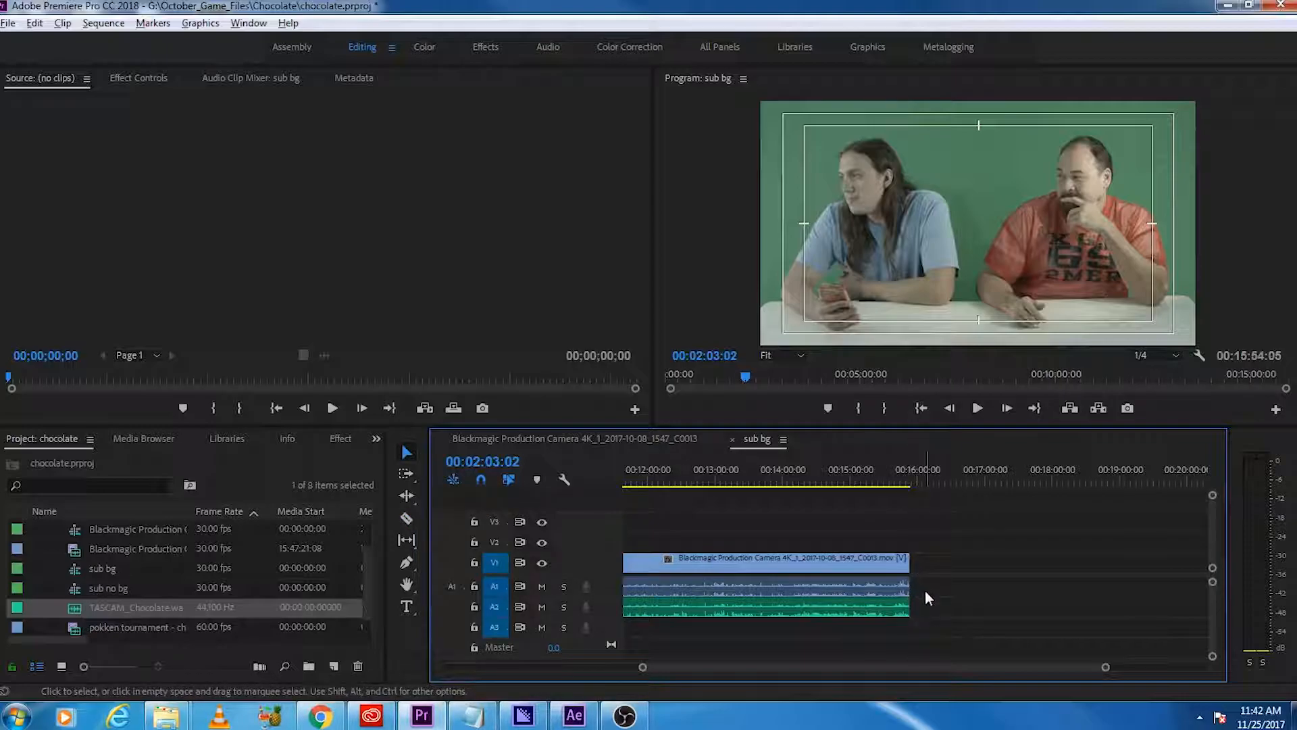
Step: Move the synced Blackmagic and TASCAM clips to the start of the timeline and return the playhead to 00:00:00:00
key(minus)
key(minus)
scroll(933, 606, up, 2)
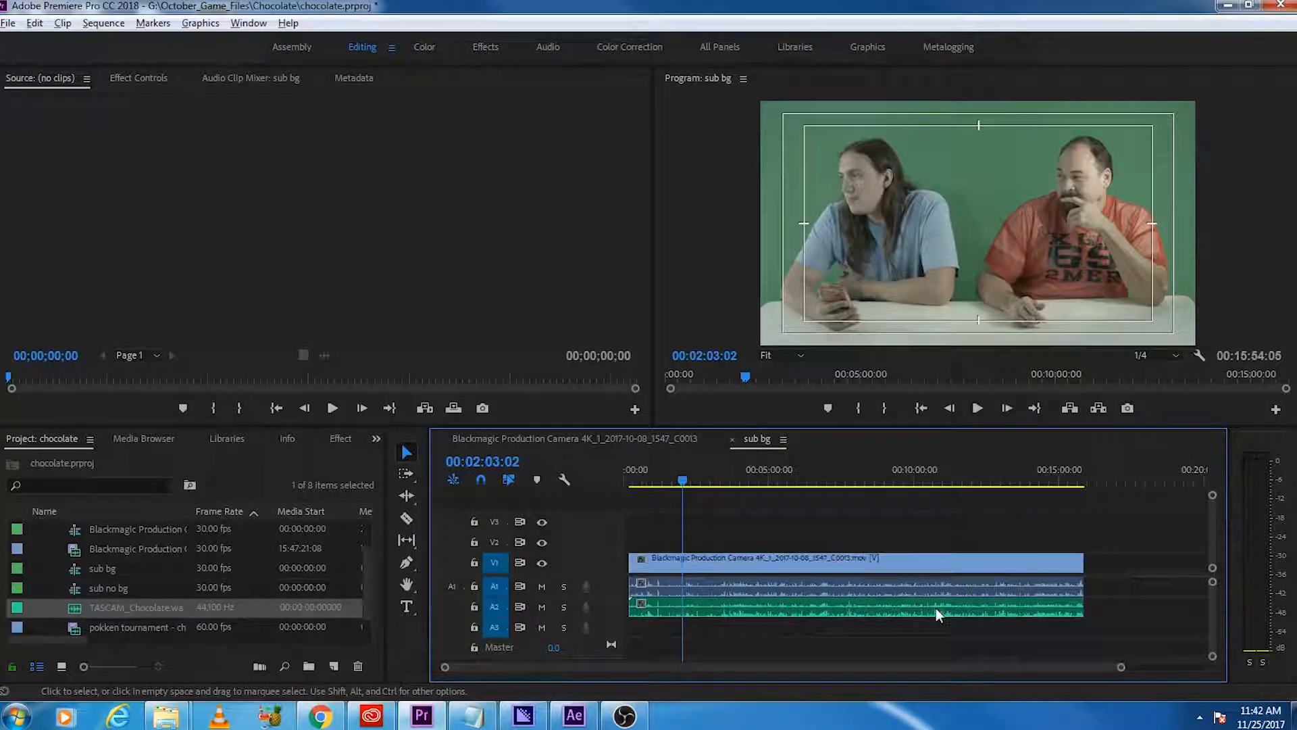
click(1071, 595)
click(921, 474)
drag(743, 571, 737, 571)
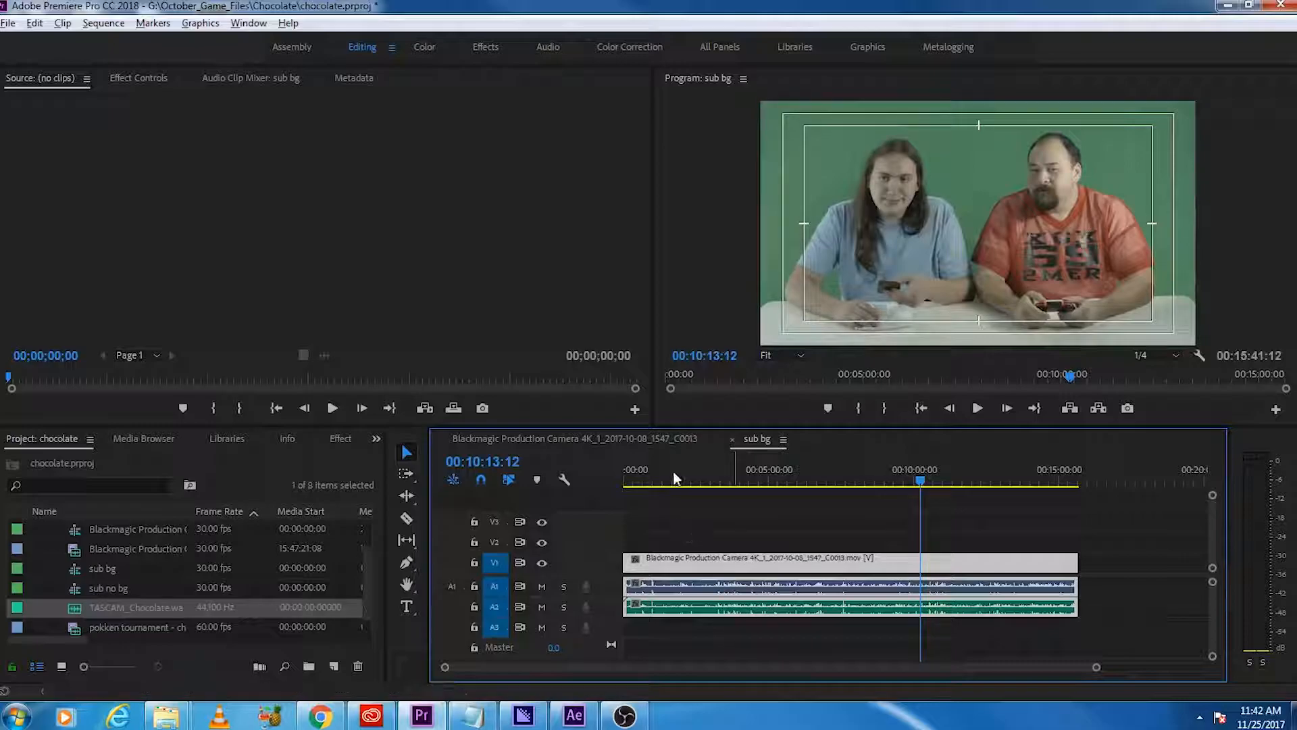
drag(677, 481, 626, 482)
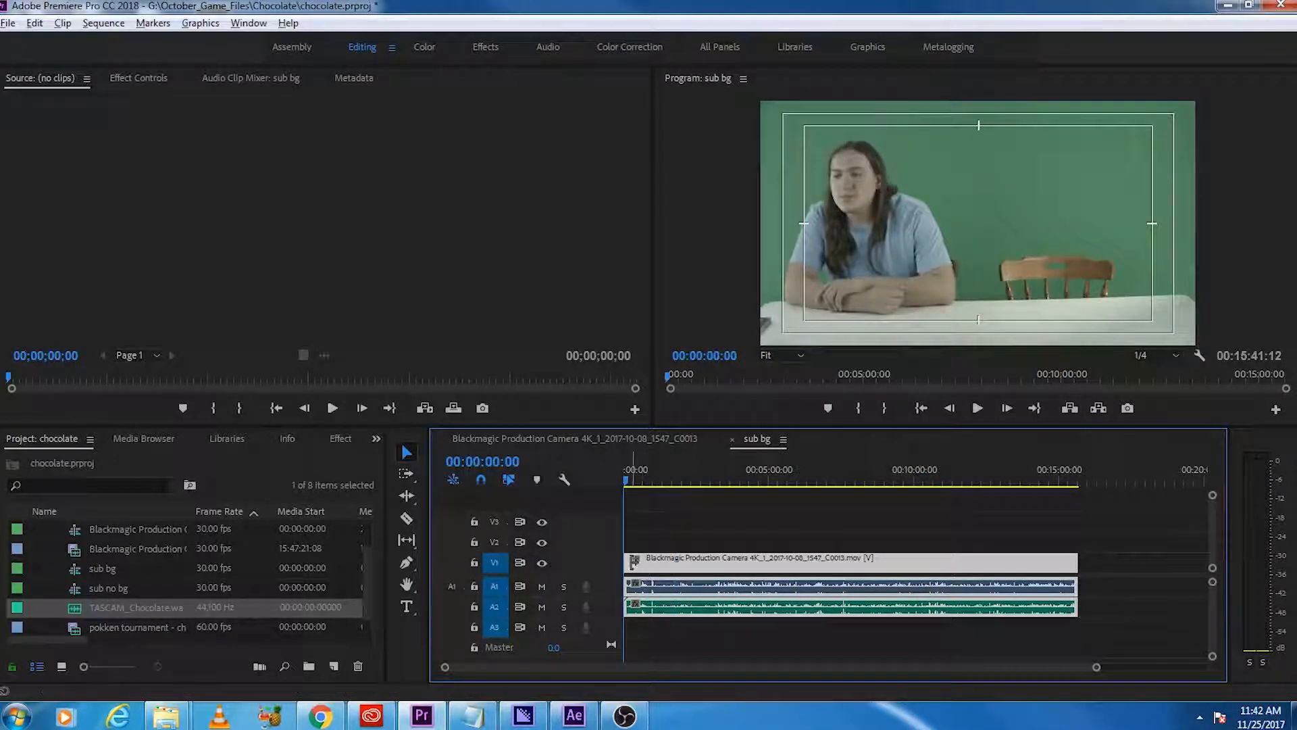
Step: Mute track A1 and play sub bg from around 00:01:14 to check the TASCAM audio
click(542, 587)
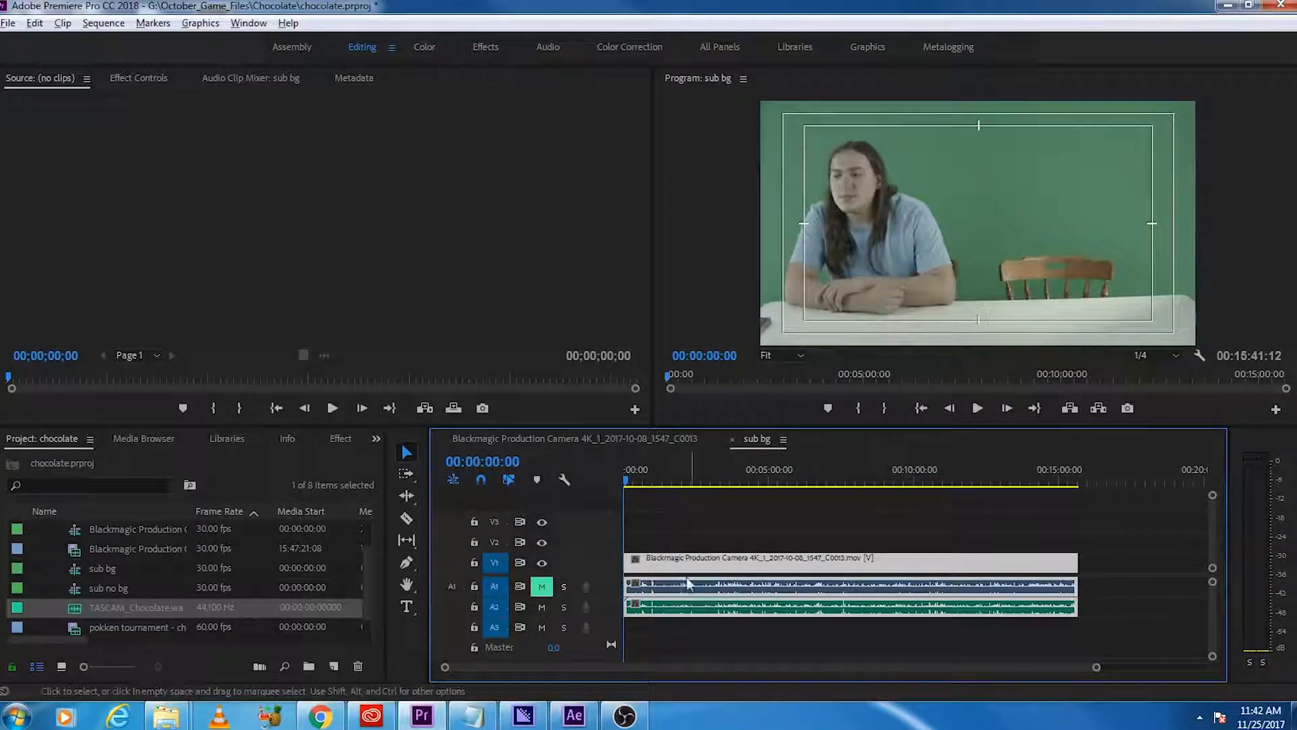
click(659, 480)
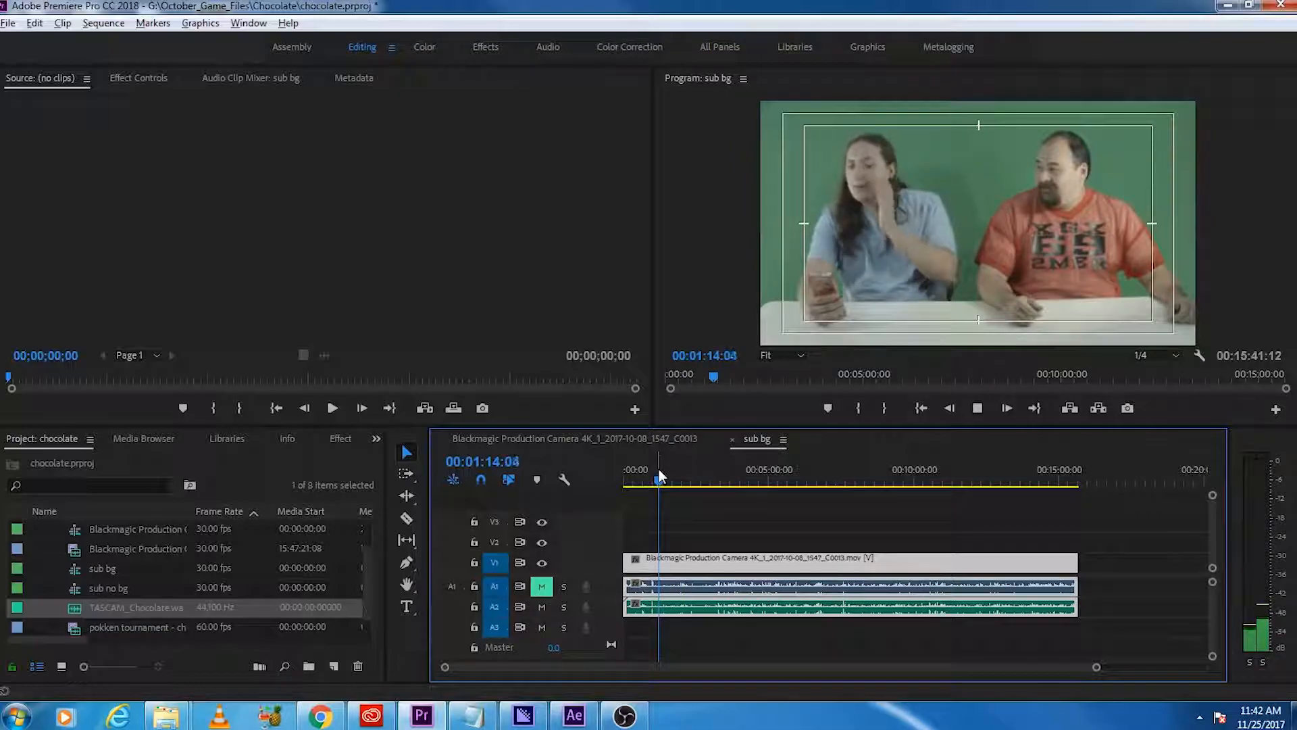
key(space)
Step: Duplicate the TASCAM audio clip from A2 onto track A3 at the start of the timeline
click(777, 635)
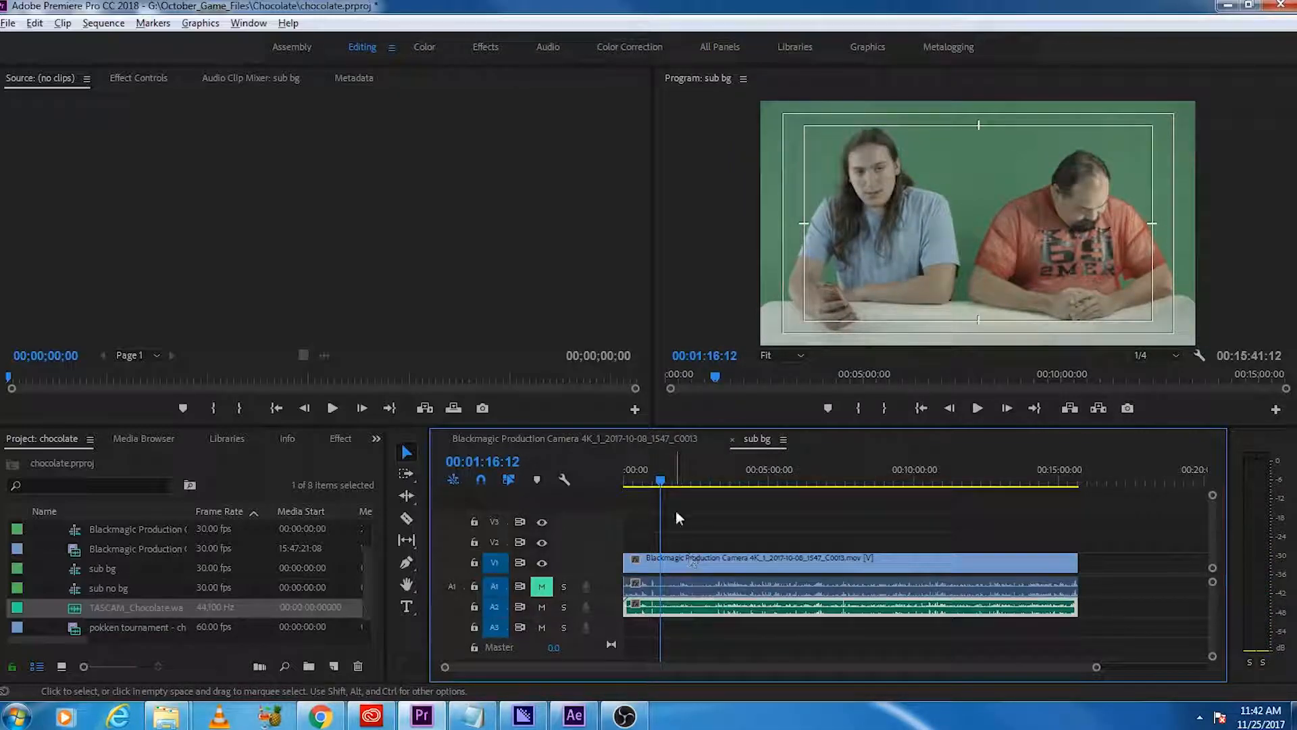
drag(662, 480, 466, 511)
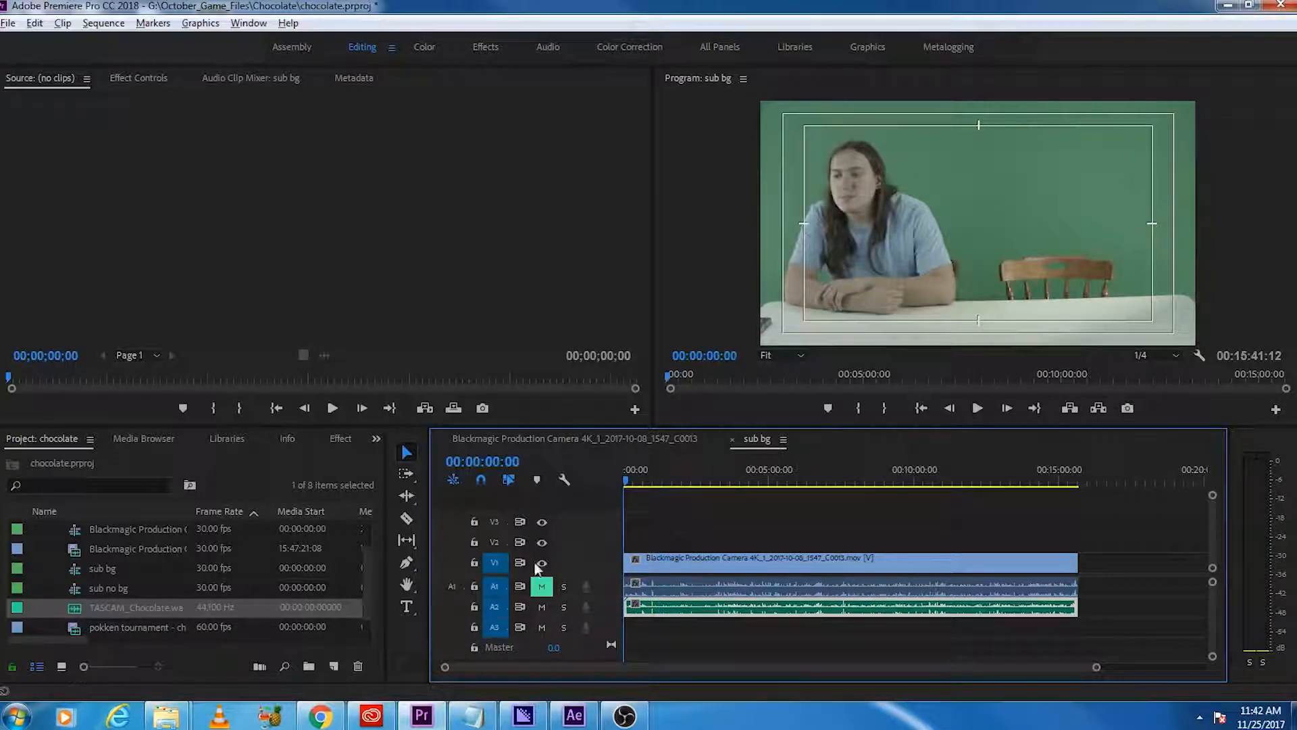
click(500, 589)
click(501, 608)
key(ctrl+v)
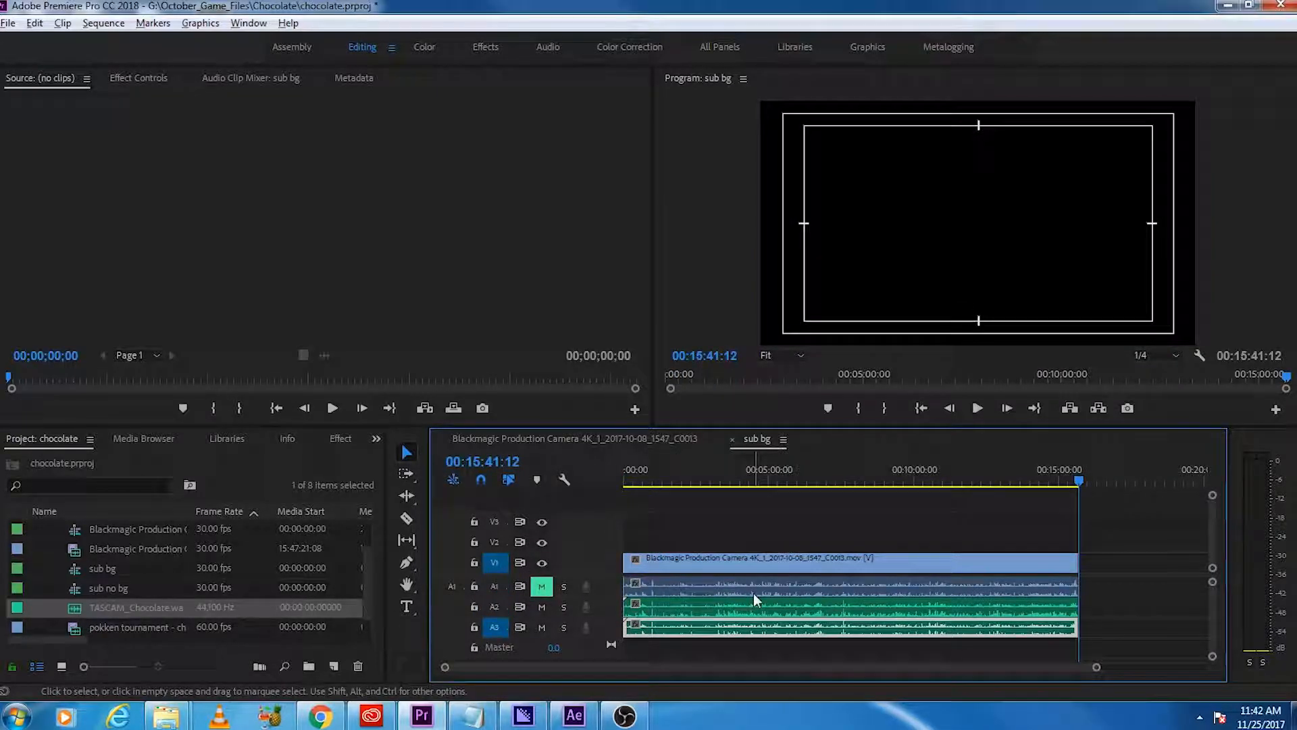
Step: Try to unlink the Blackmagic clip's audio from its video in sub bg
click(889, 649)
right_click(853, 564)
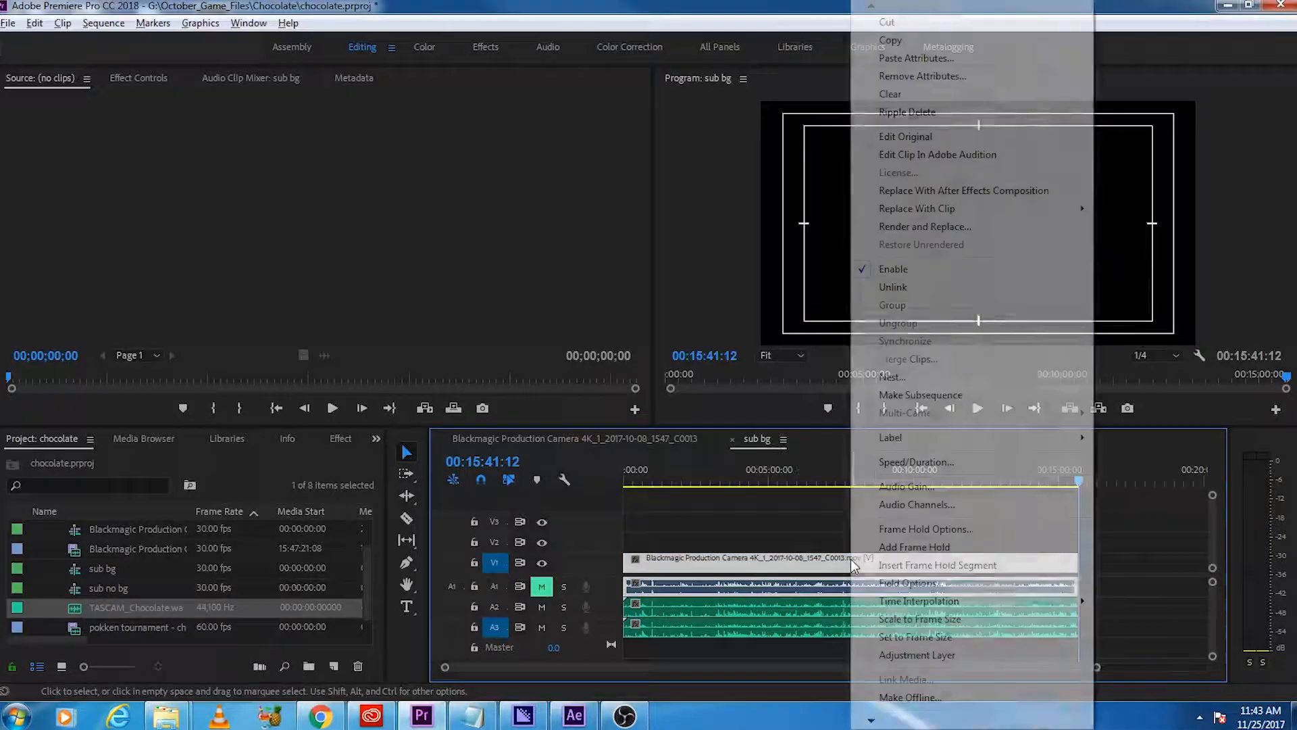
click(899, 286)
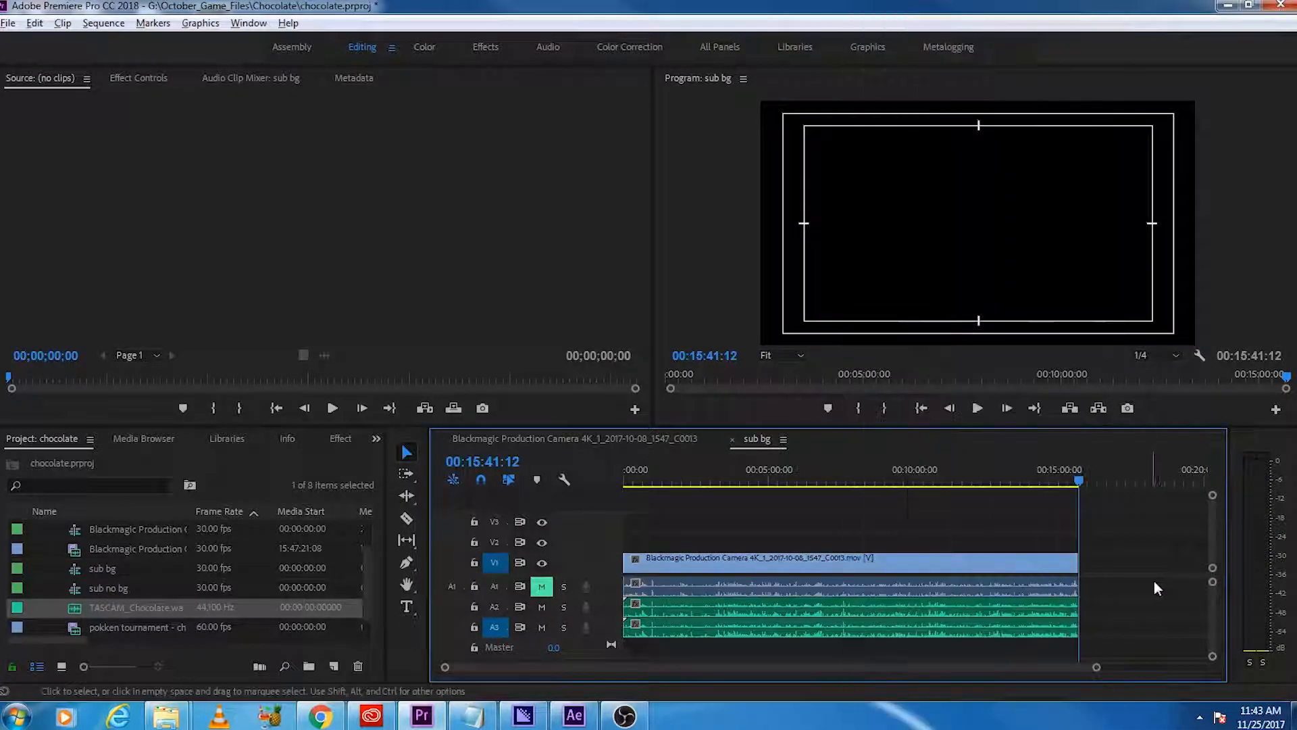
click(725, 562)
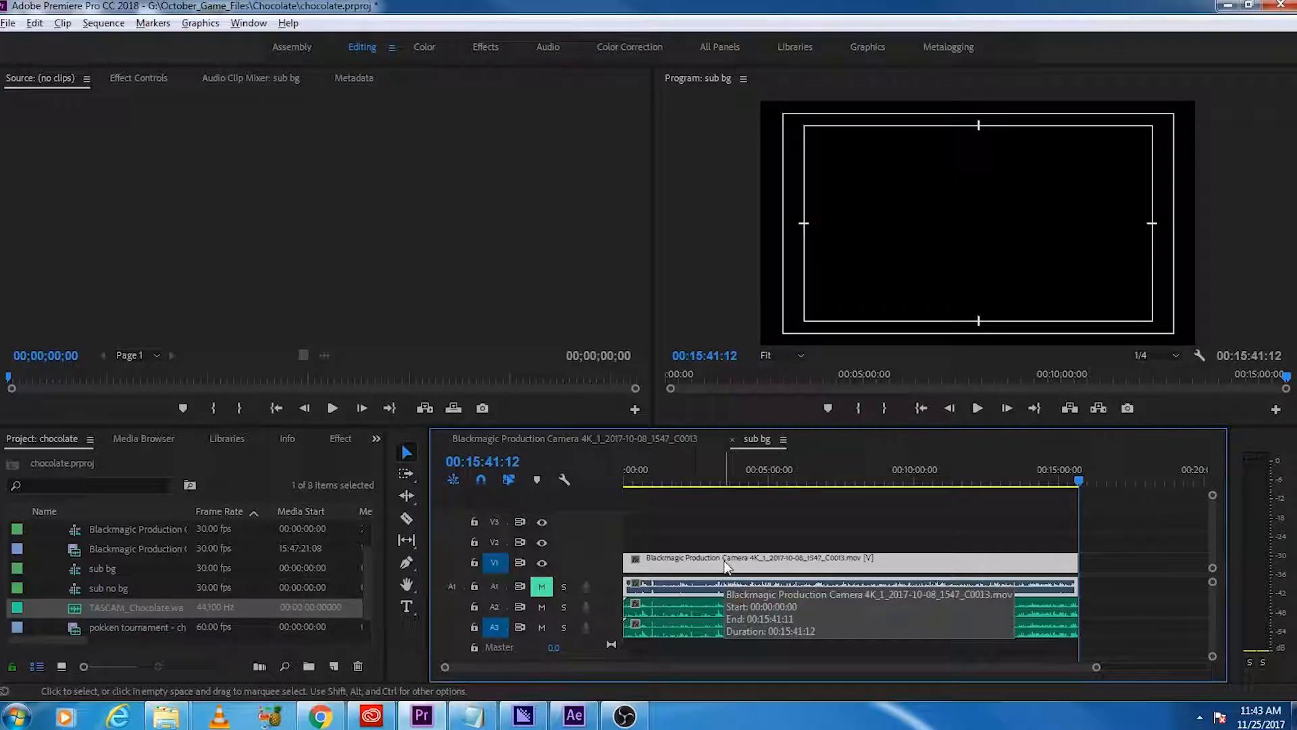
click(696, 645)
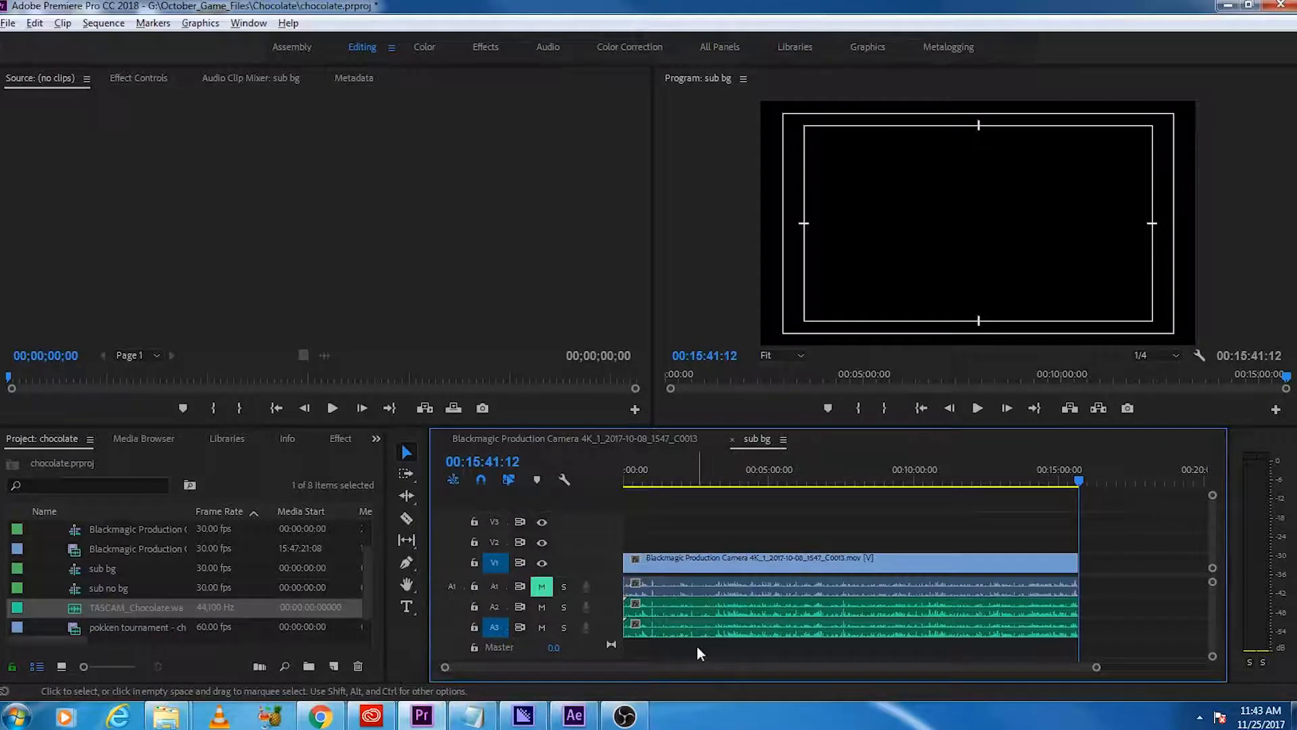
Step: Set both channels of the TASCAM clip on track A2 to use the left media source channel
right_click(721, 601)
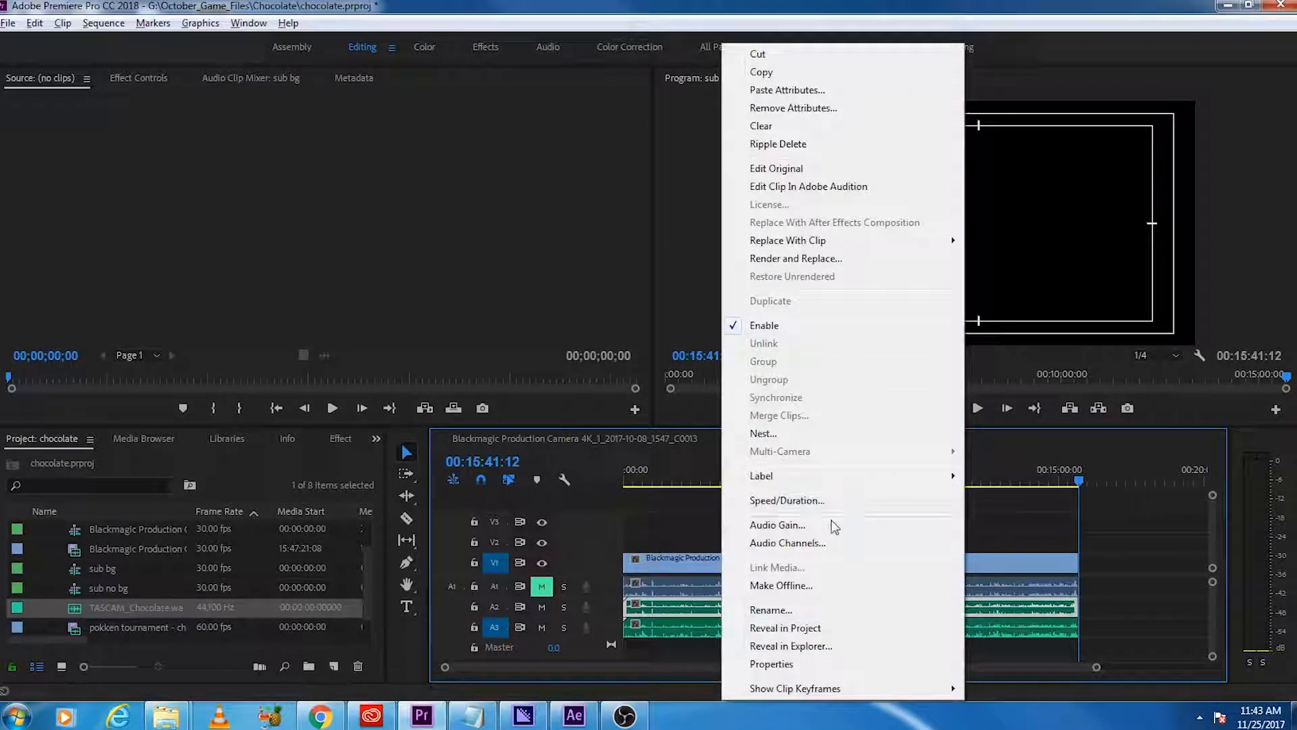
click(833, 541)
click(417, 202)
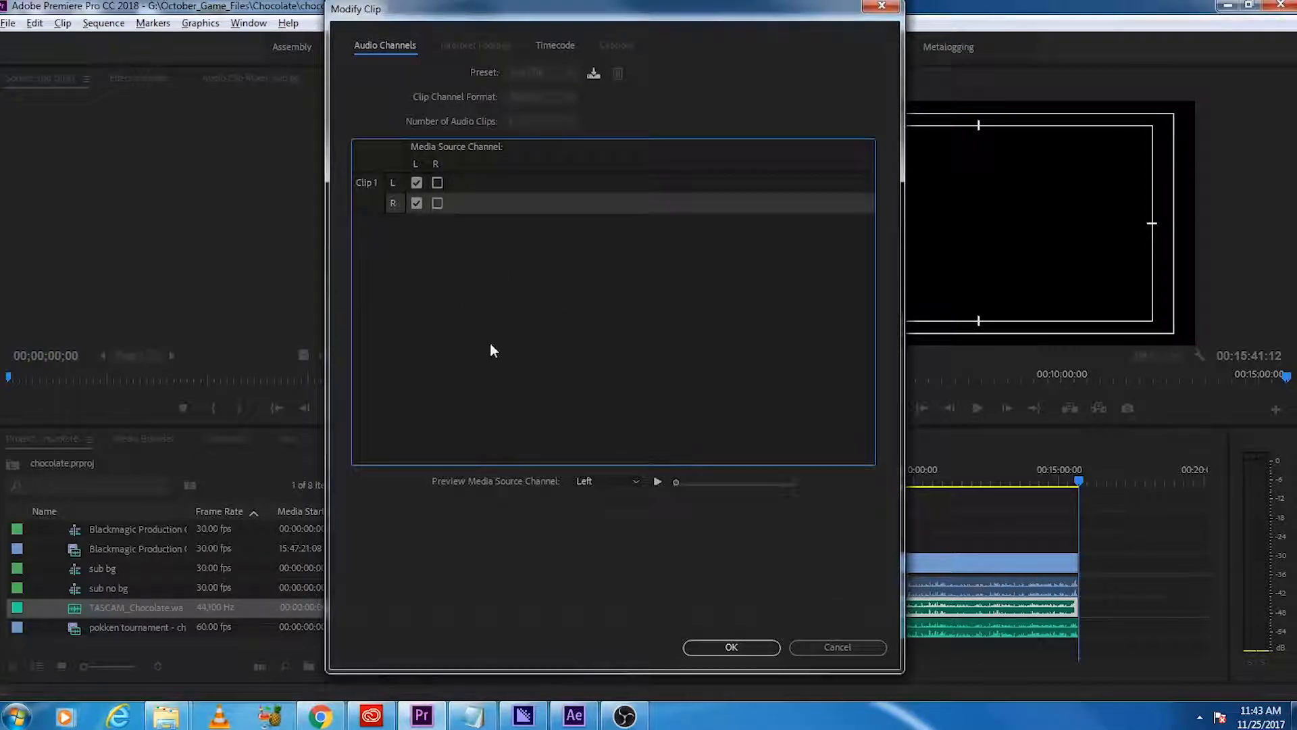
click(732, 647)
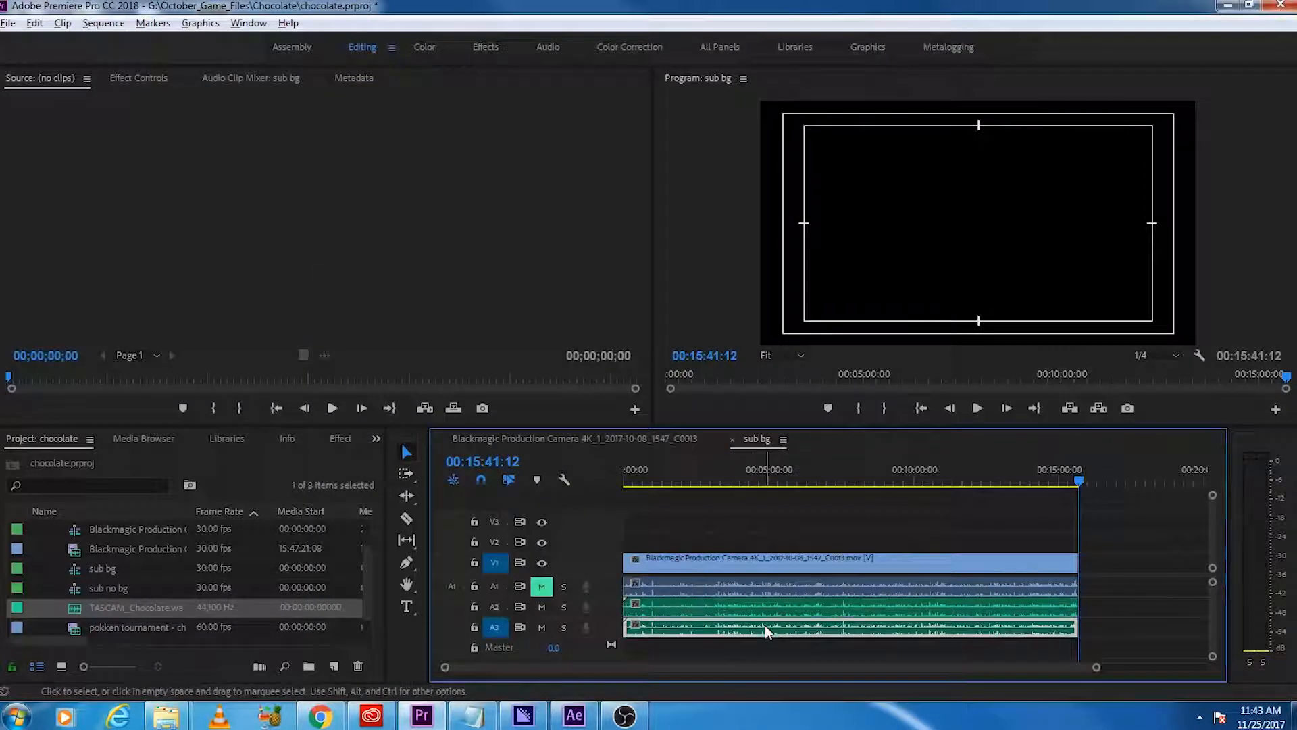
Step: Set both channels of the TASCAM clip on track A3 to the right media source channel and play back the mix
right_click(765, 619)
click(833, 542)
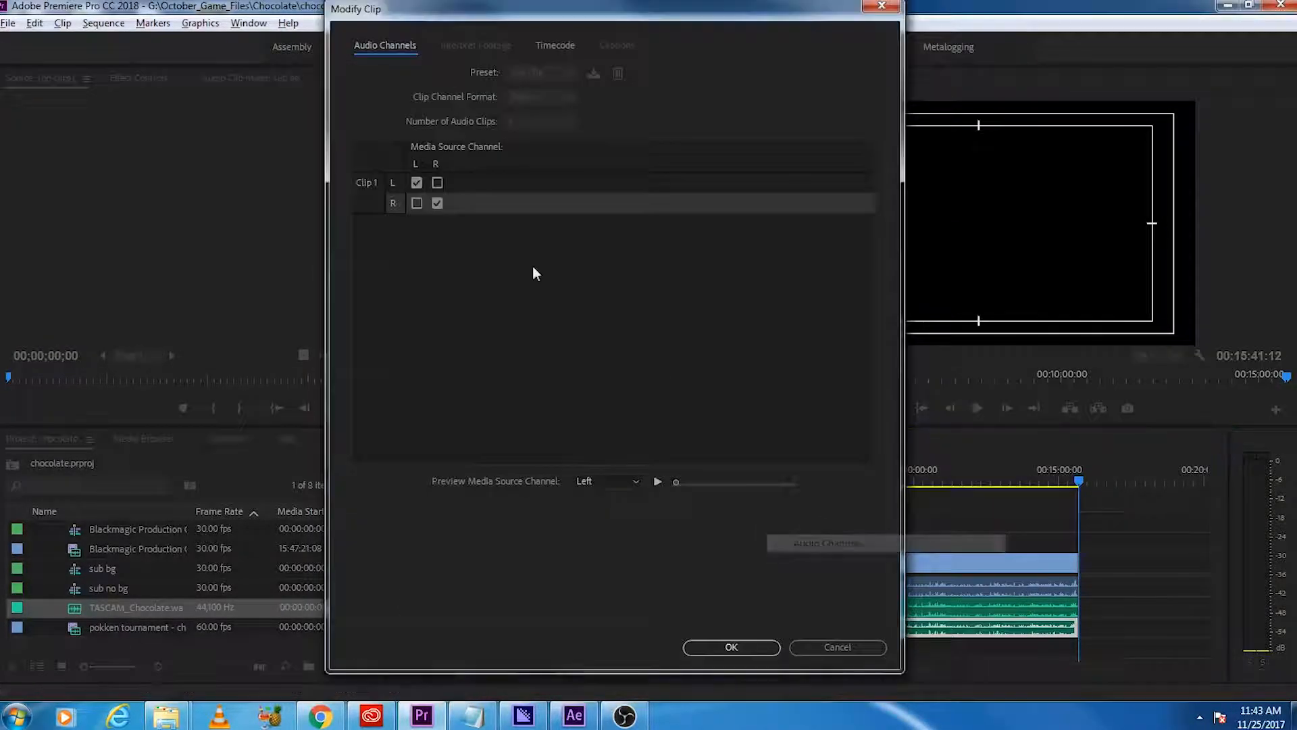
click(437, 182)
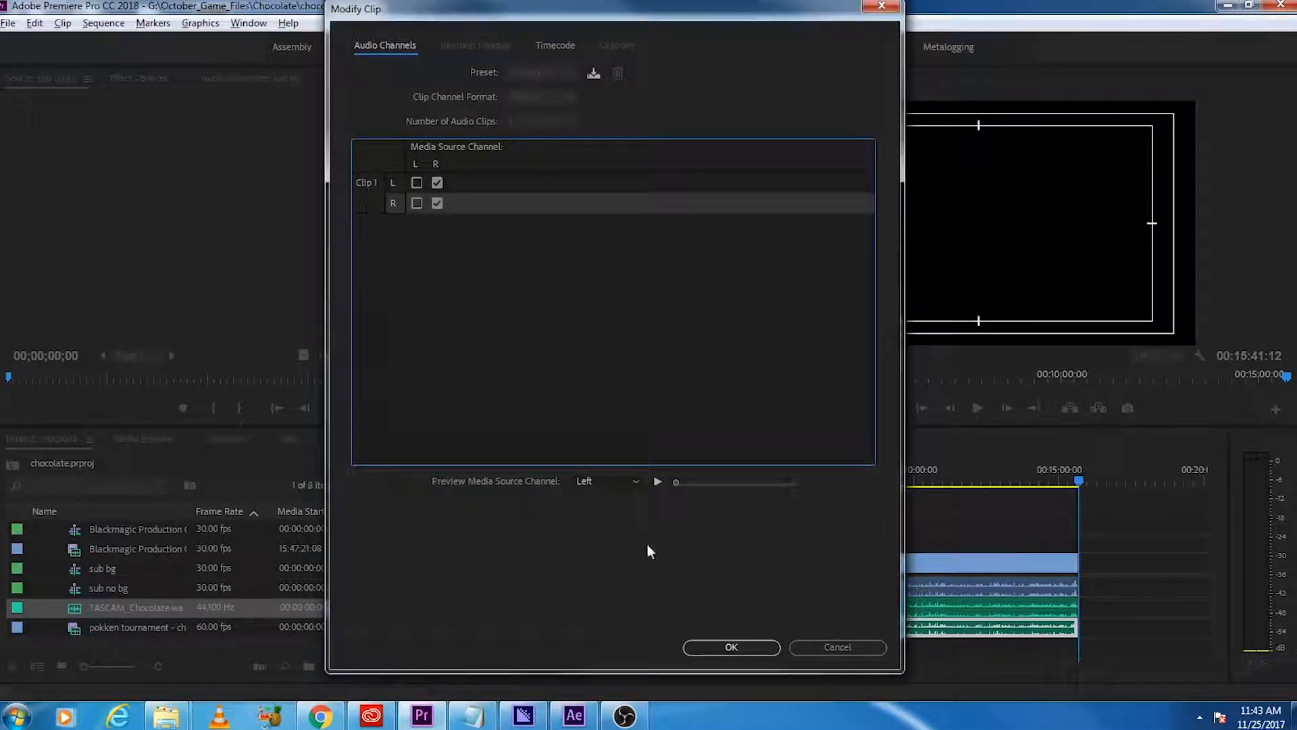
click(730, 646)
click(685, 481)
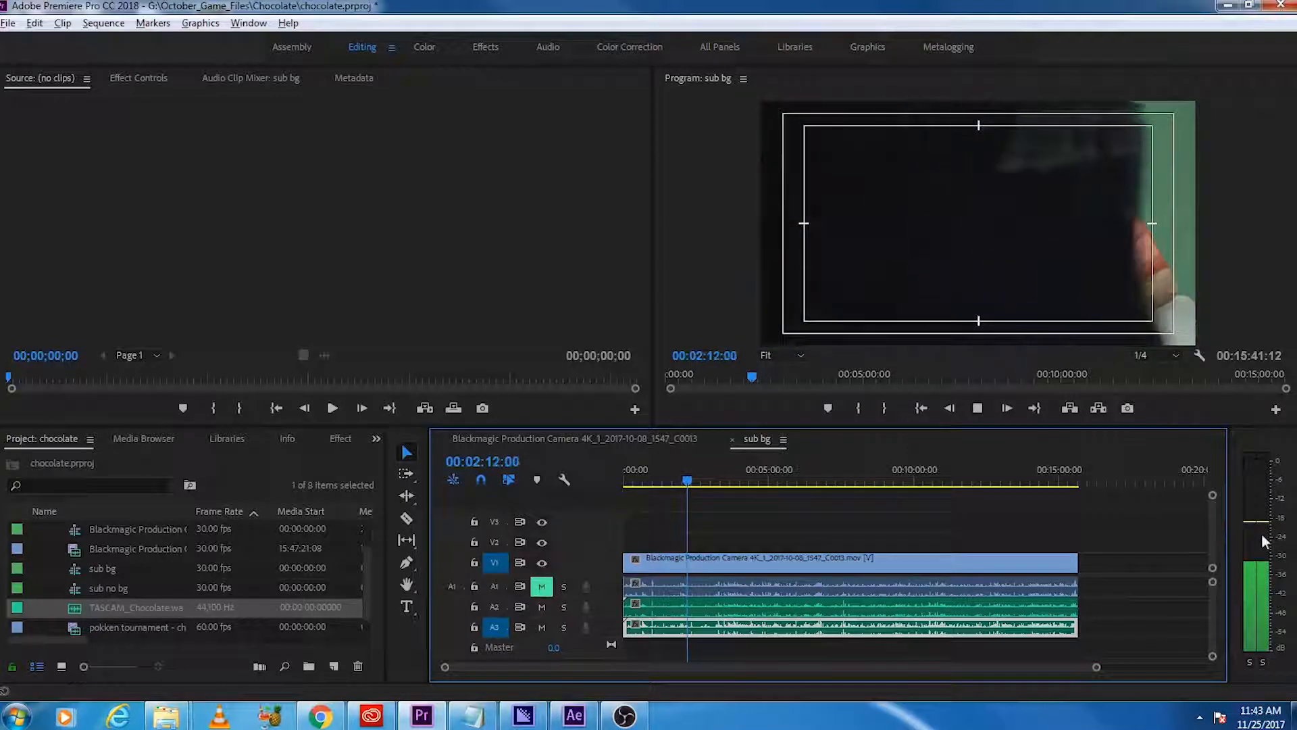
key(space)
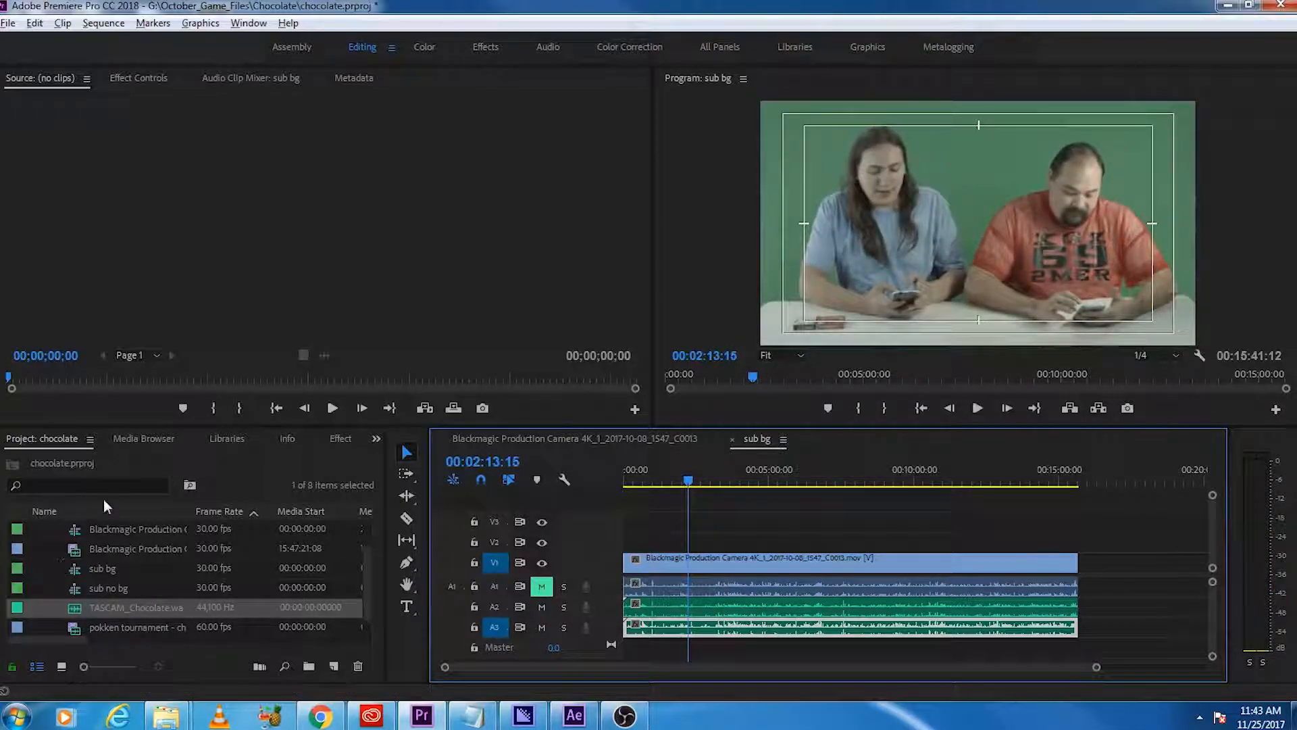
Step: Find the Hard Limiter audio effect and apply it to the TASCAM clips on tracks A2 and A3
click(340, 439)
click(88, 461)
text(hard)
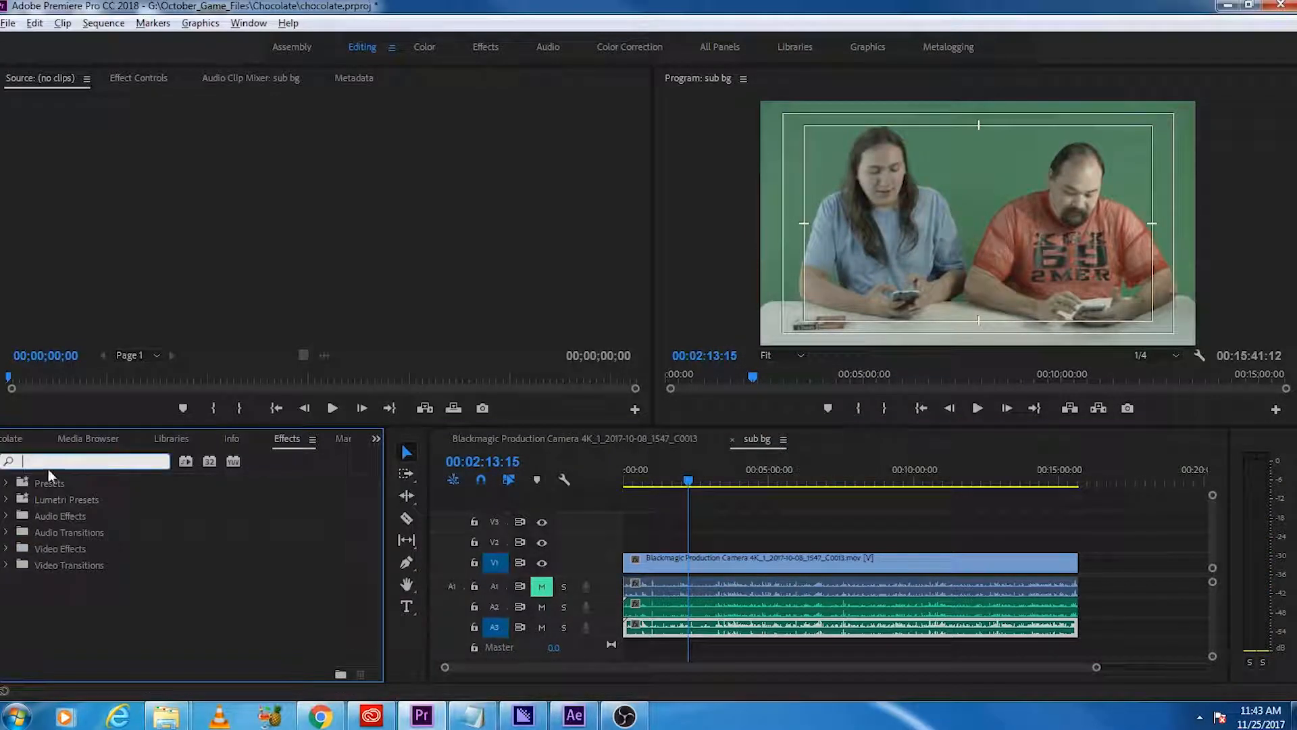
drag(61, 533, 647, 608)
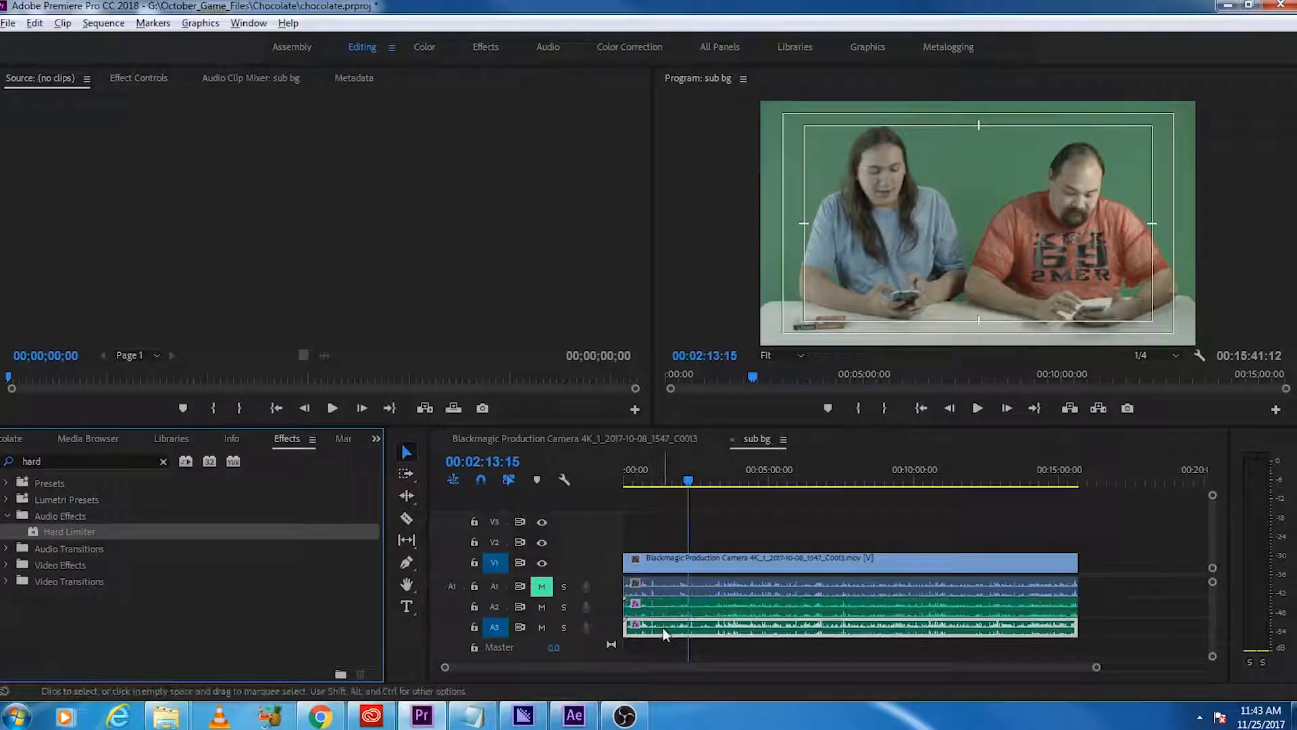
Step: Set the Hard Limiter's maximum amplitude to -6 dB for the TASCAM clip on track A2
click(139, 78)
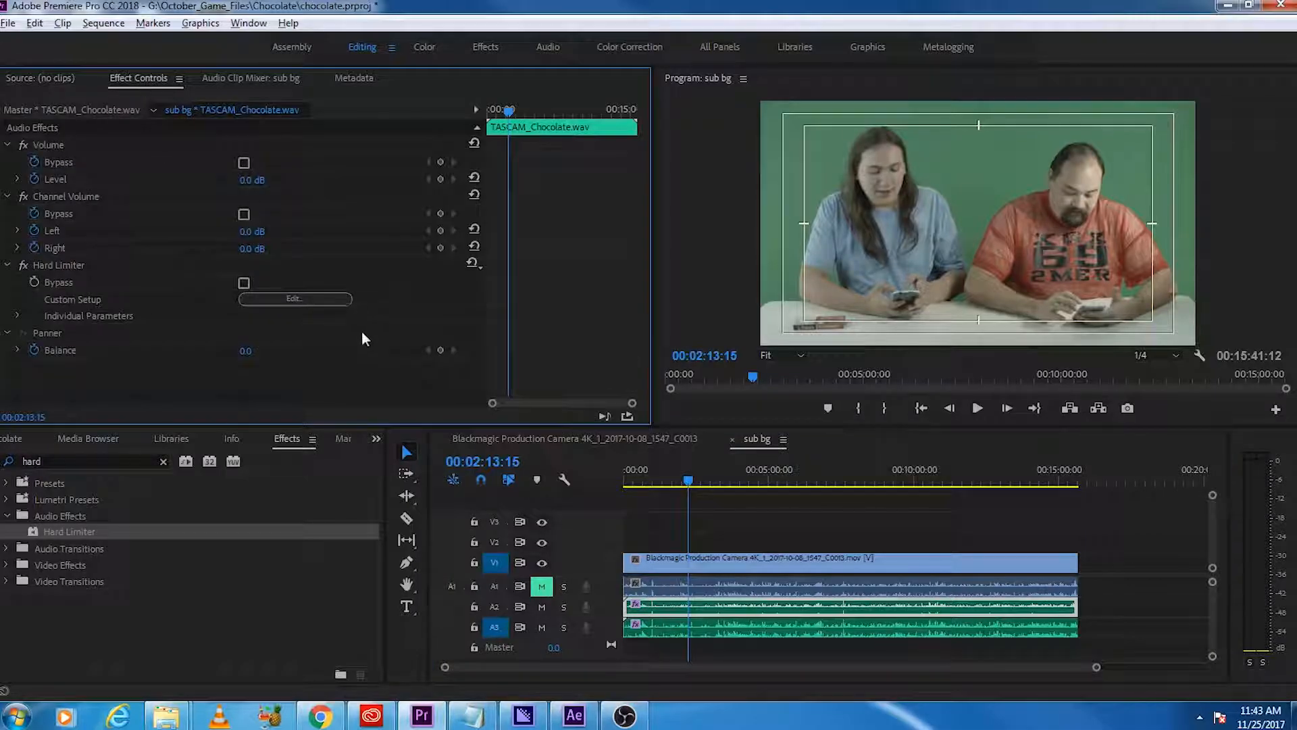
click(295, 299)
click(771, 329)
text(-3)
key(Tab)
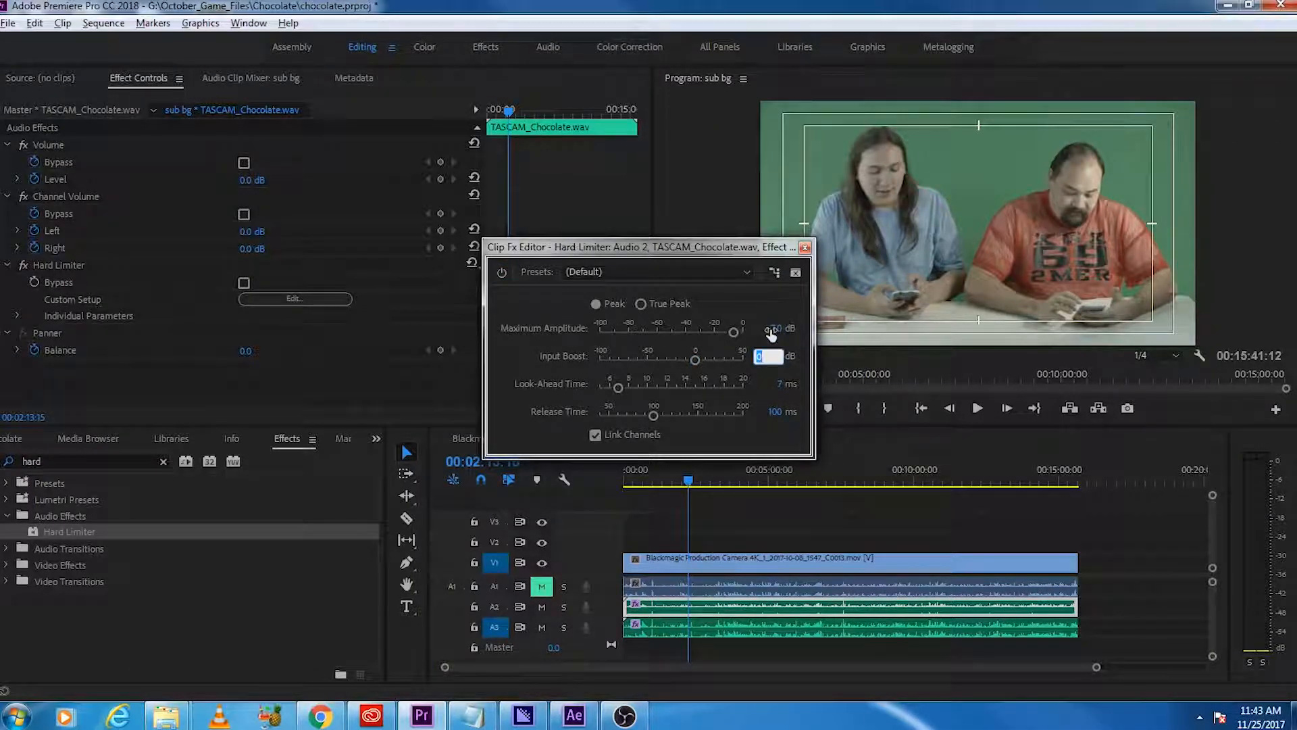
key(Return)
click(804, 247)
Step: Set the Hard Limiter on the A3 TASCAM clip to -6 dB maximum amplitude and 10 dB input boost
click(738, 625)
click(289, 299)
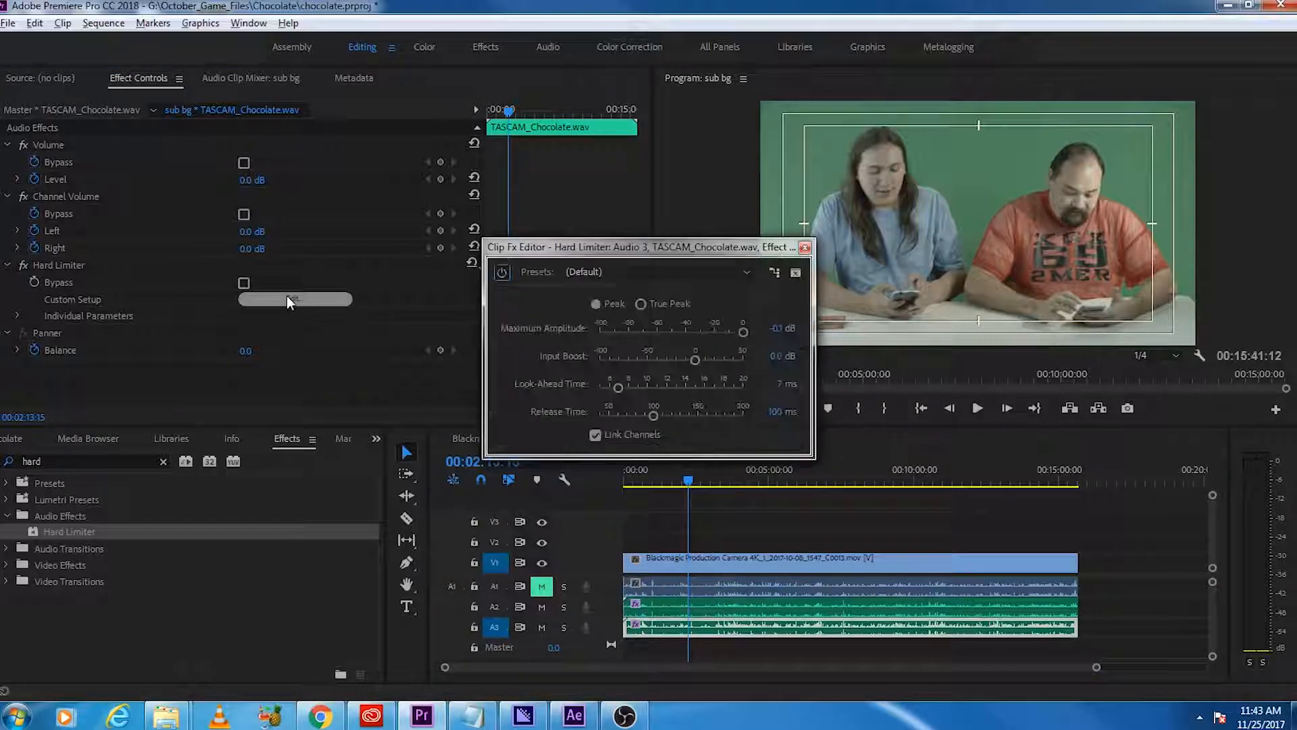
click(775, 329)
text(-6)
key(Return)
key(Tab)
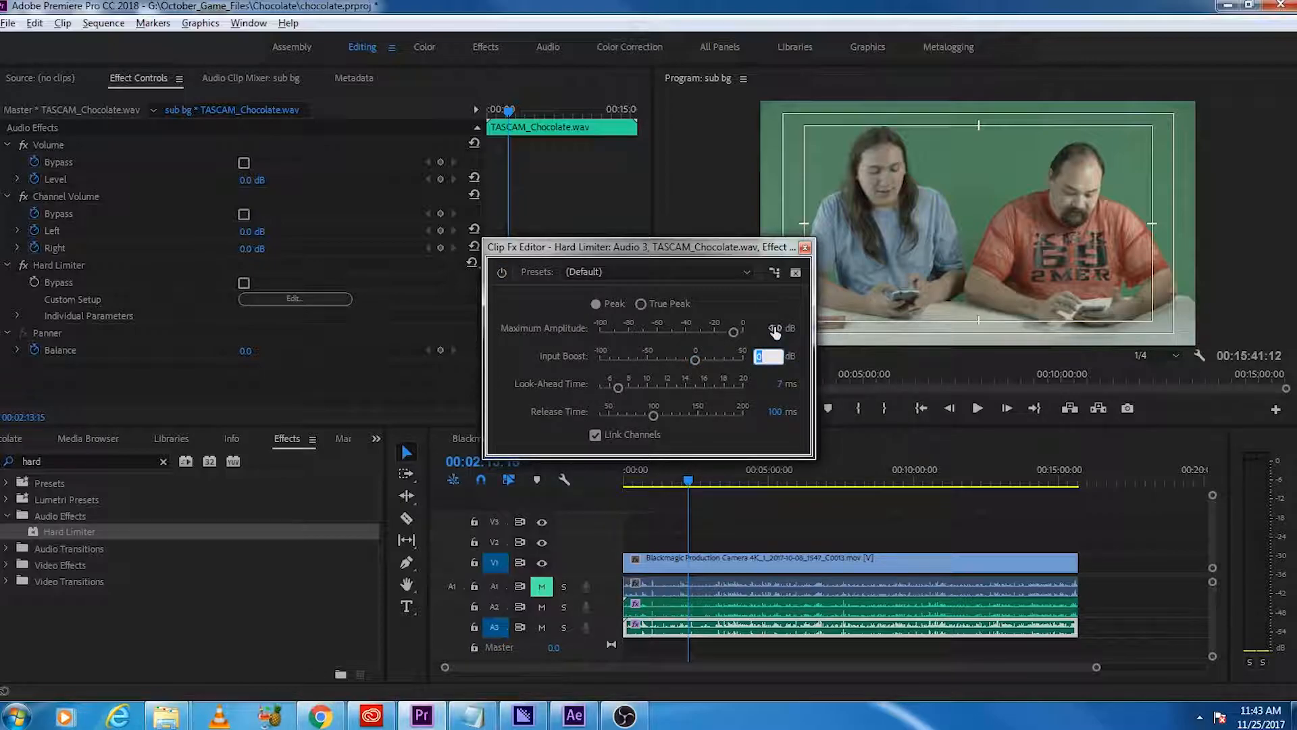
text(10)
key(Return)
click(805, 248)
Step: Play sub bg from around 00:01:24 and 00:03:31 to check the limited audio levels
click(665, 481)
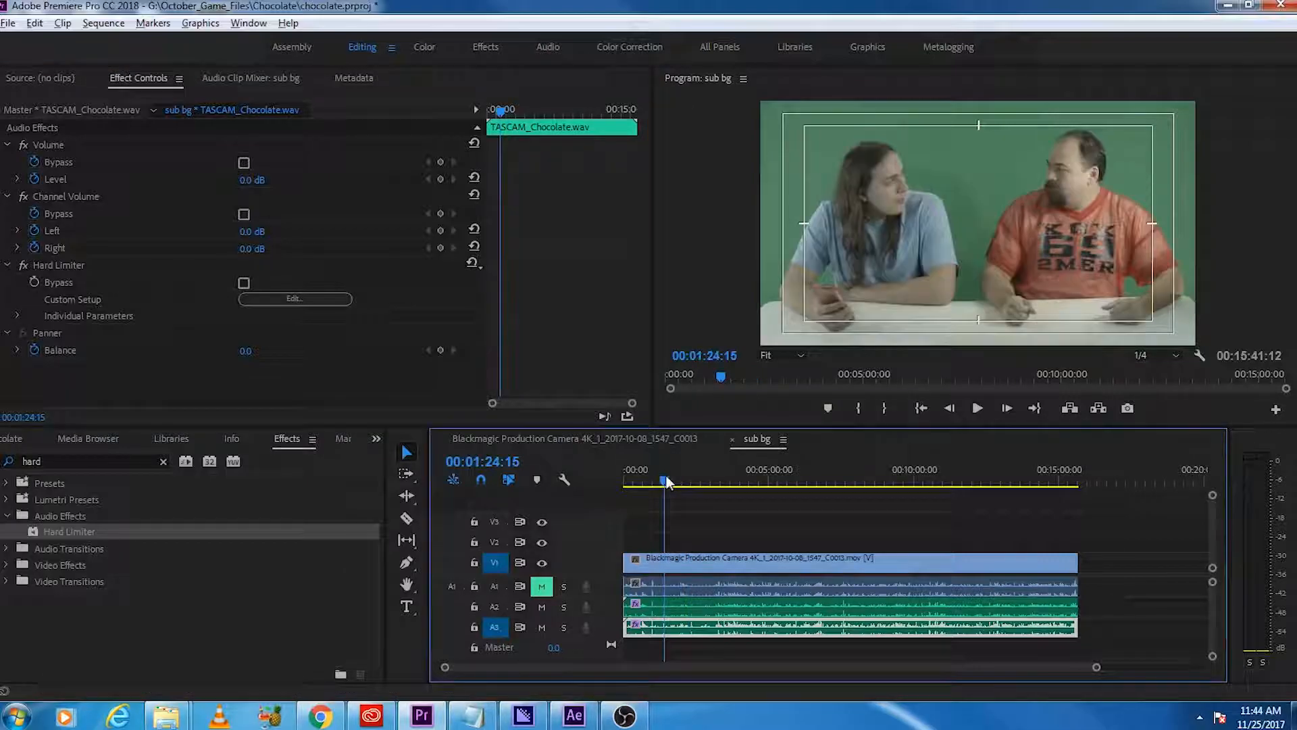
key(space)
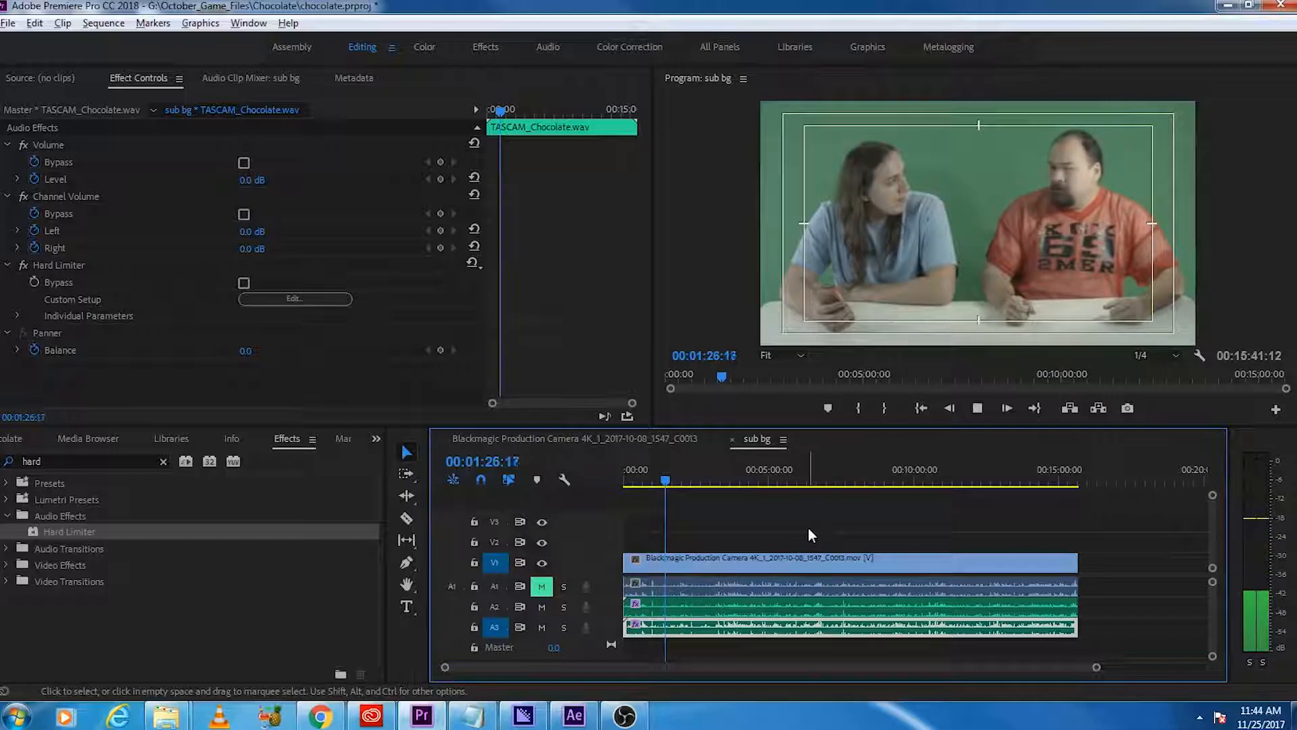
click(727, 480)
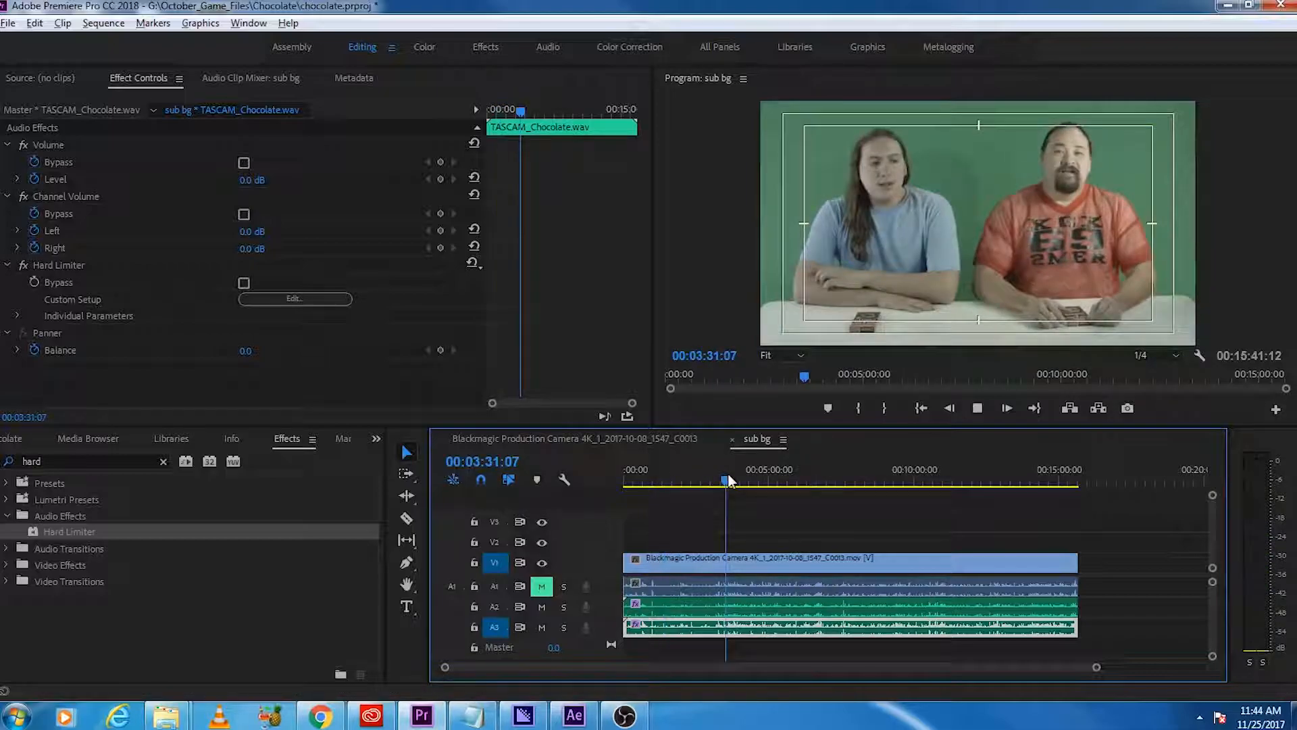
key(space)
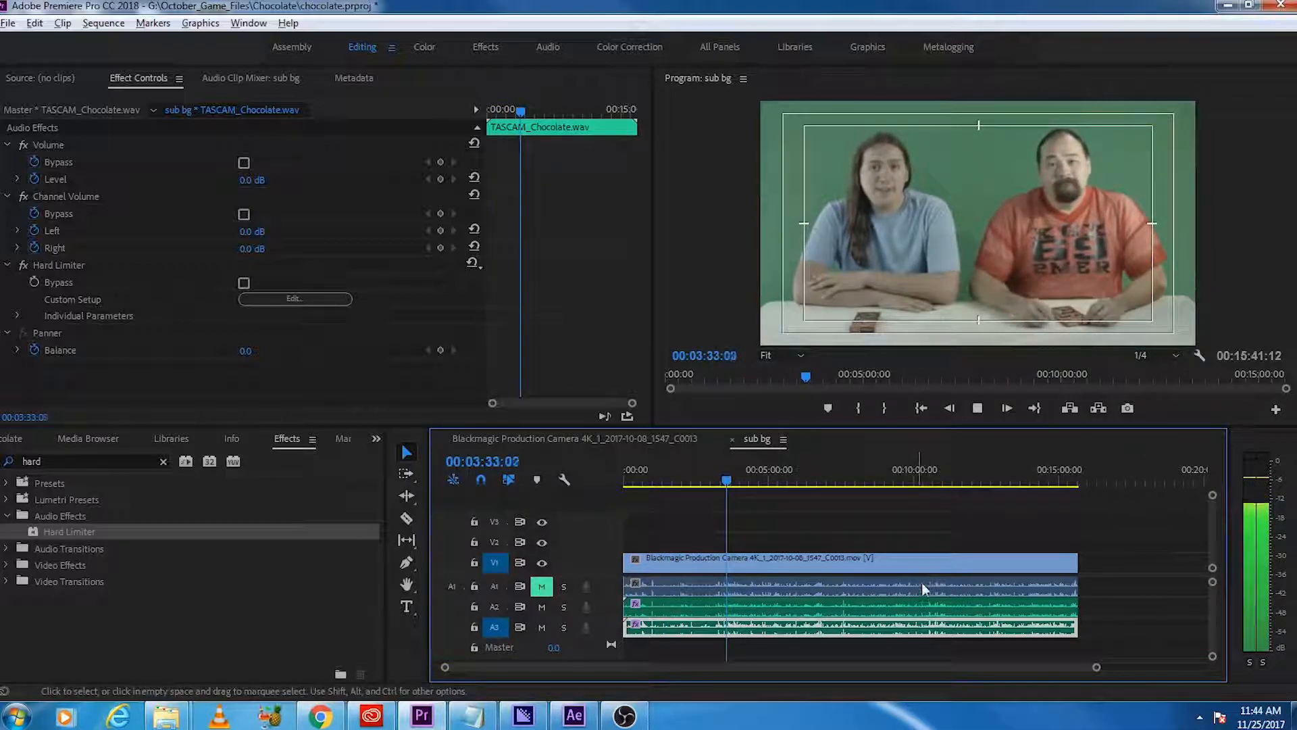
key(space)
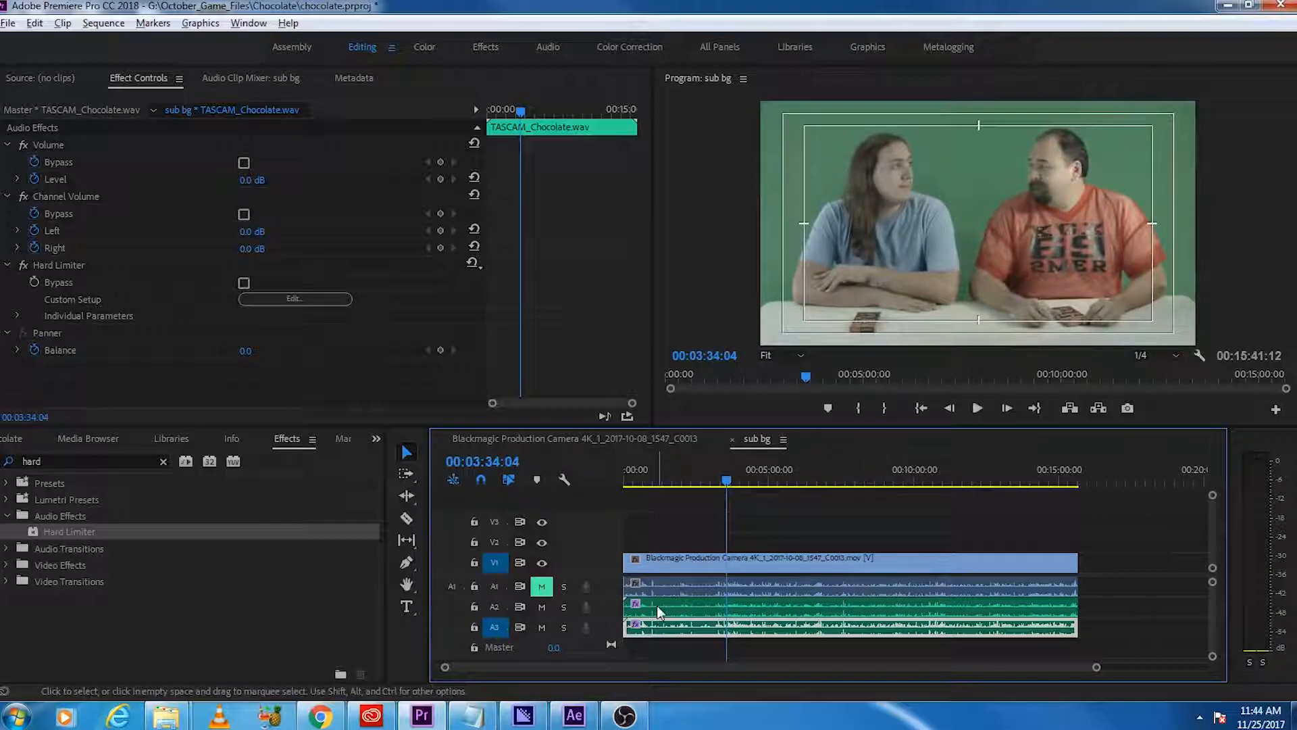
Step: Replace the Blackmagic clip on V1 with an After Effects composition
click(664, 563)
right_click(665, 562)
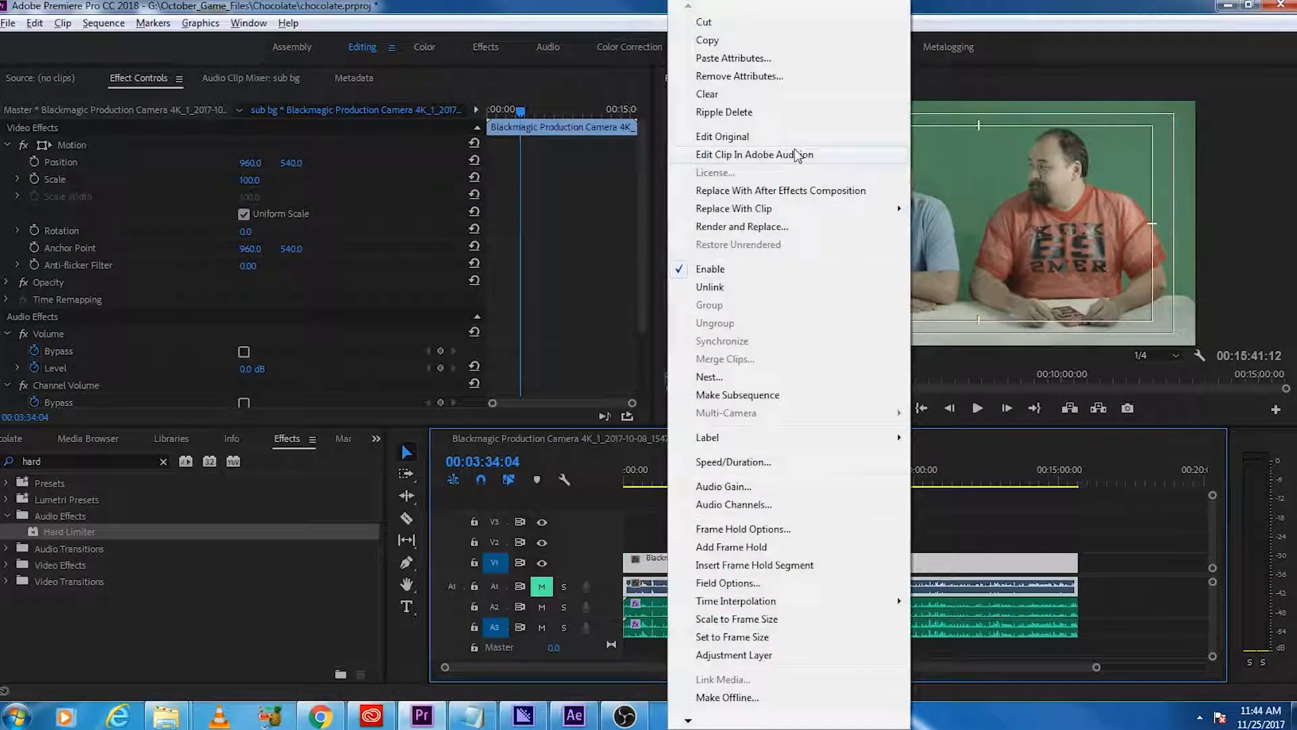
click(818, 191)
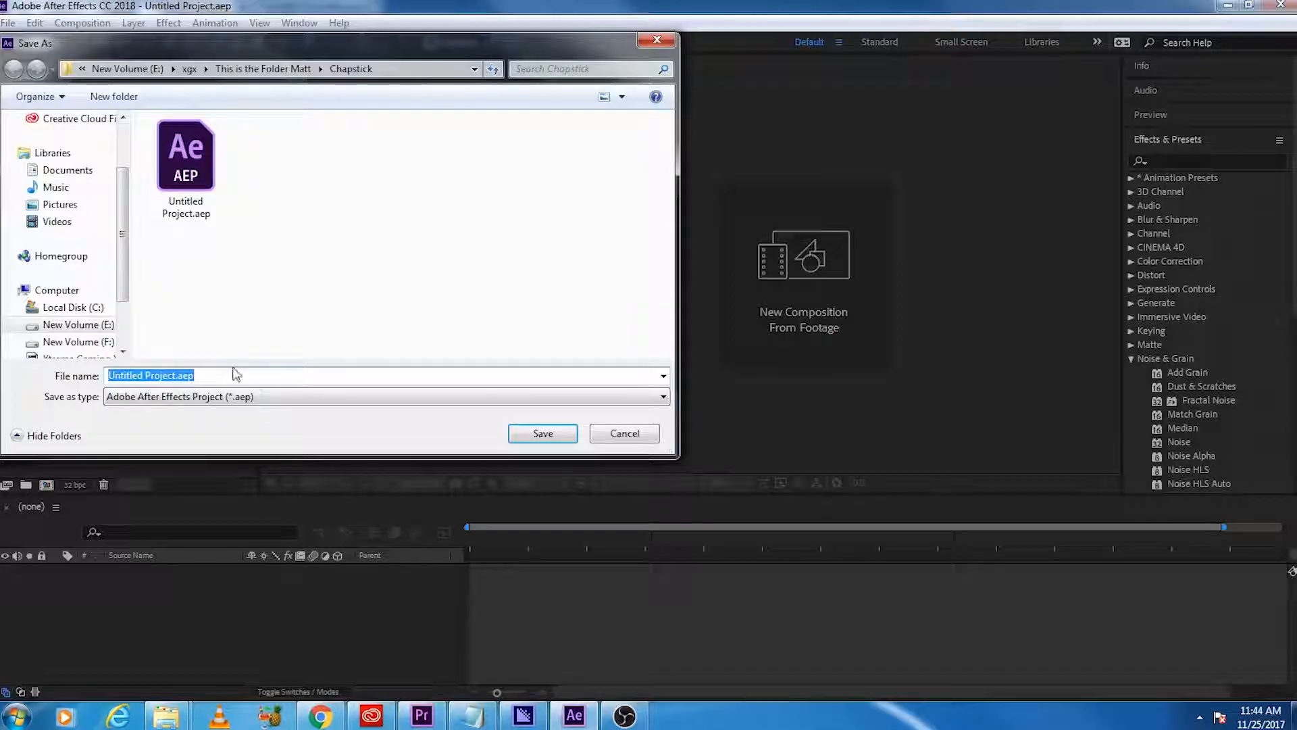
Step: Save the After Effects project as Untitled Project.aep in the October_Game_Files\Chocolate folder on drive G
click(263, 68)
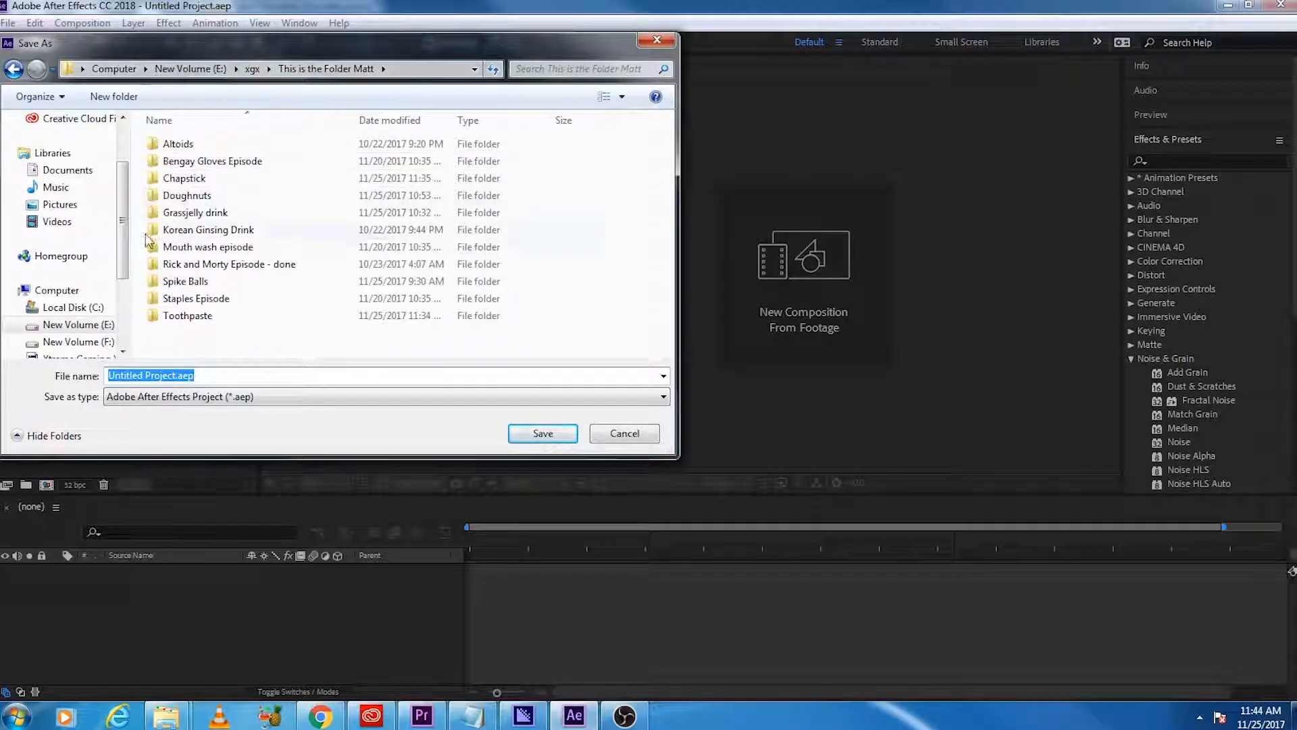
click(76, 341)
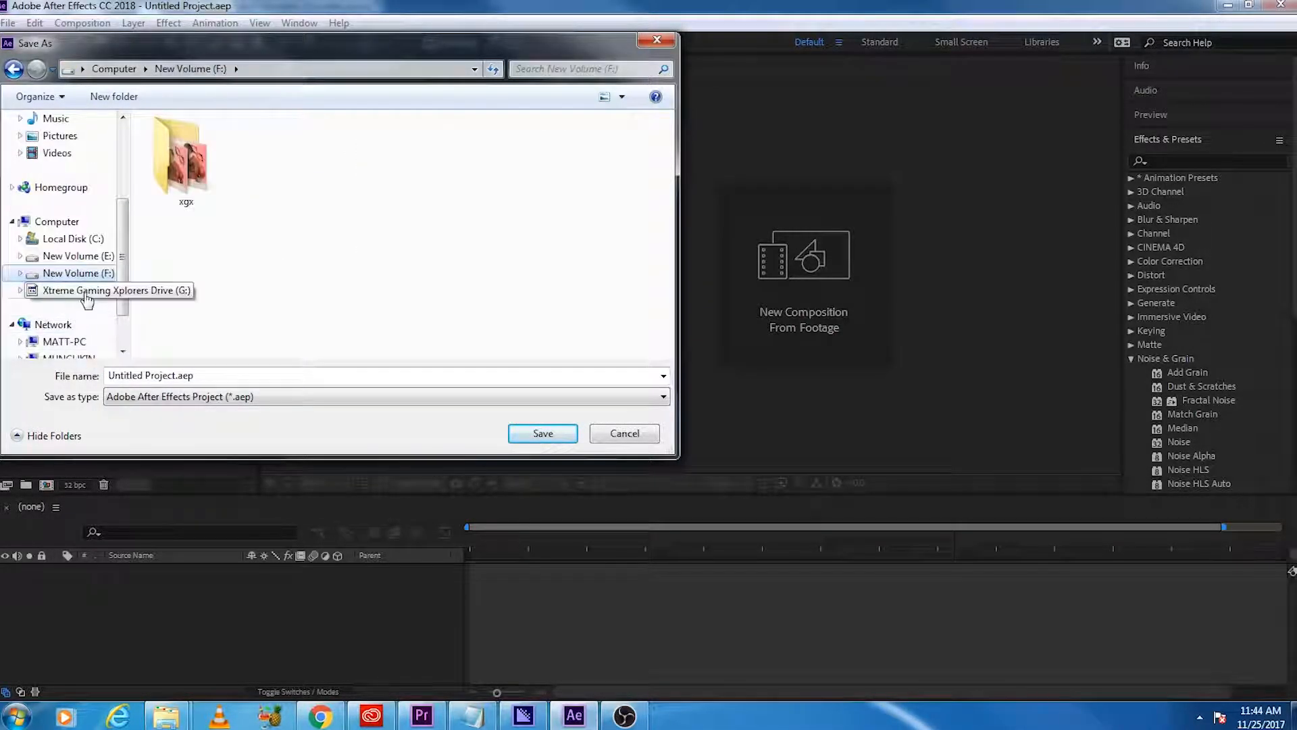
click(86, 293)
double_click(274, 145)
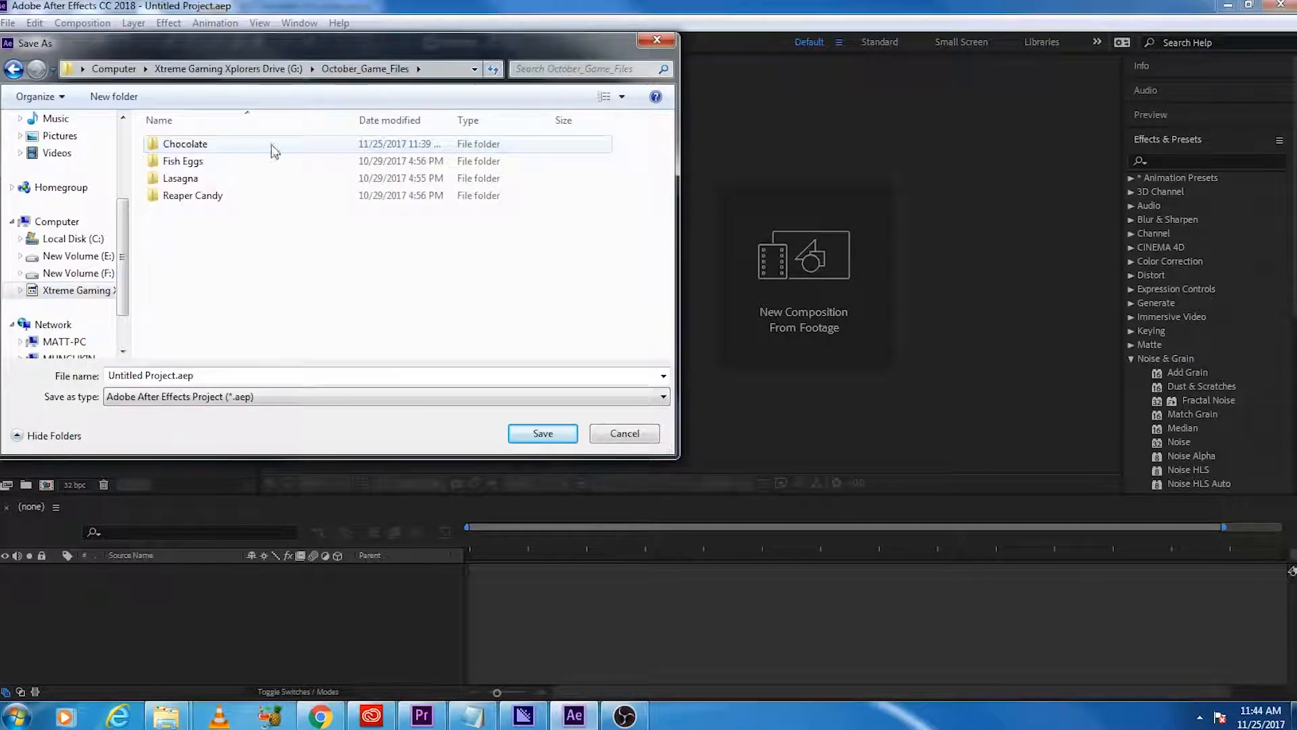
double_click(274, 150)
click(544, 434)
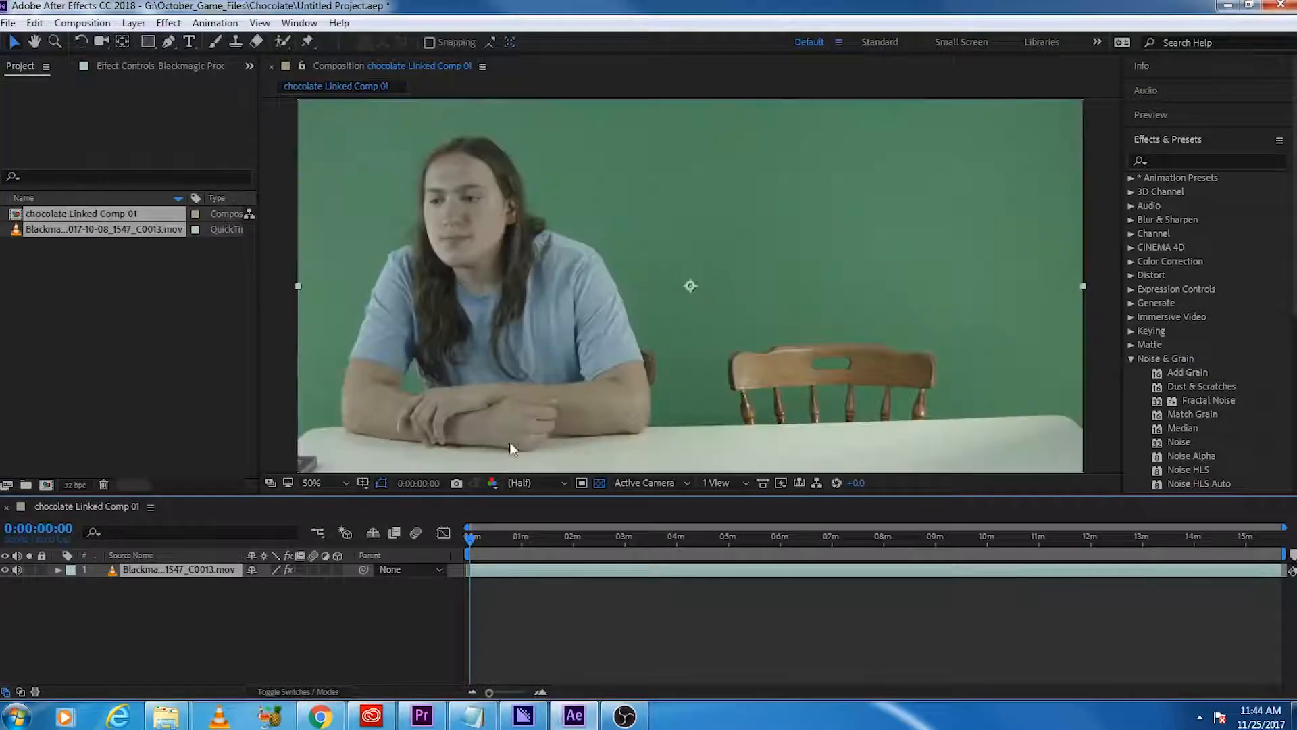
Step: Go to about 0:00:35:02, where both people are in frame, and apply Lumetri Color to the Blackmagic layer
drag(471, 541, 500, 544)
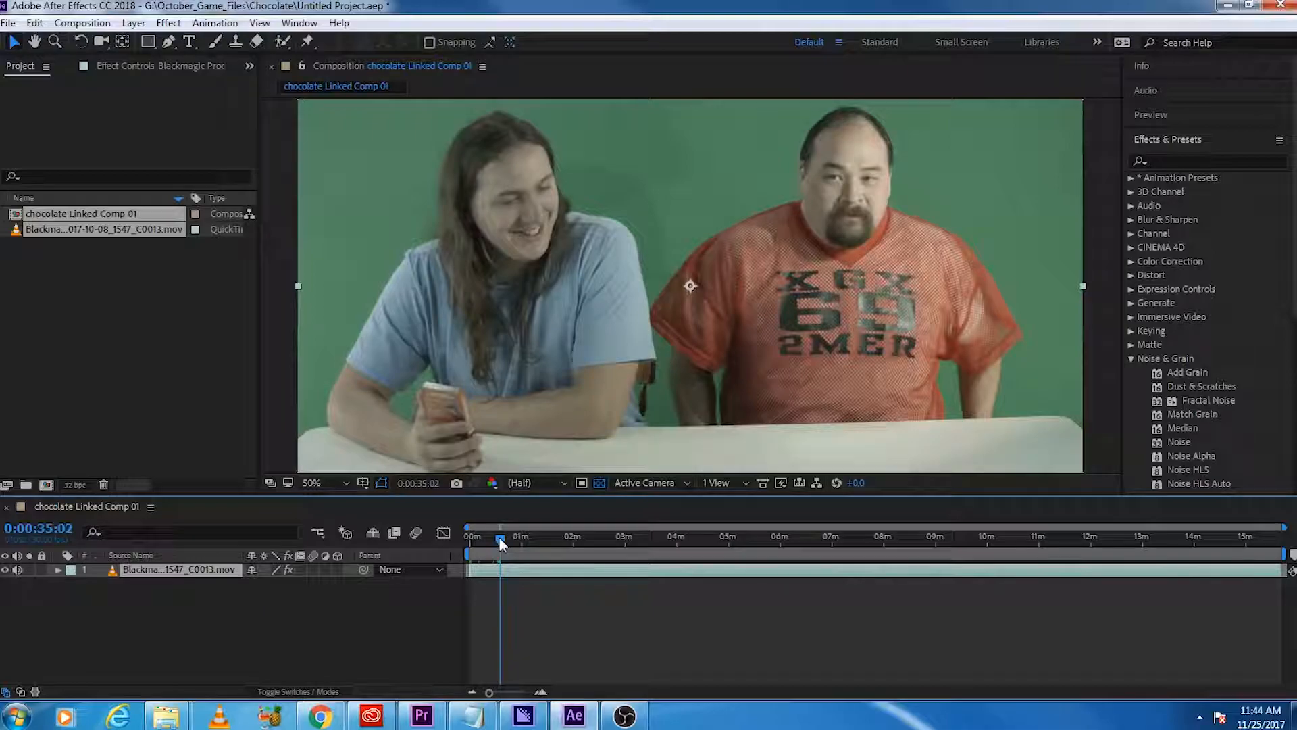
click(1190, 162)
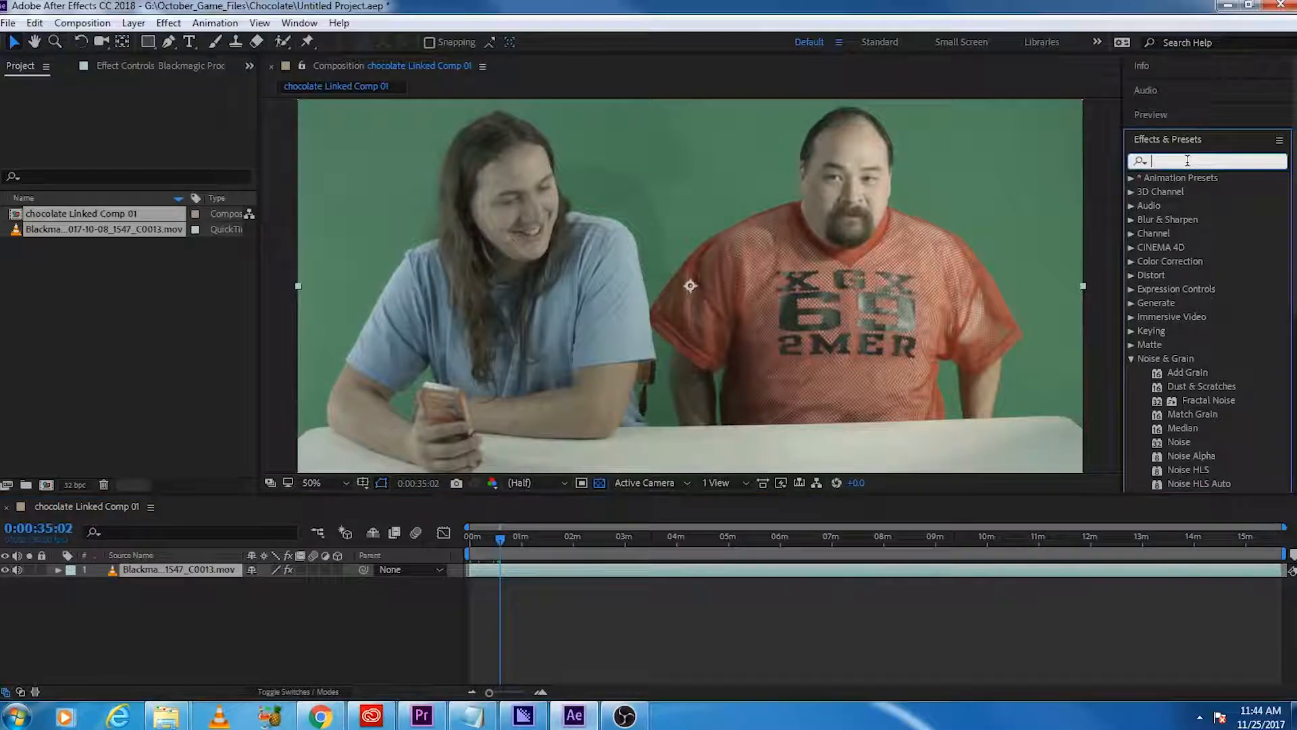
text(lum)
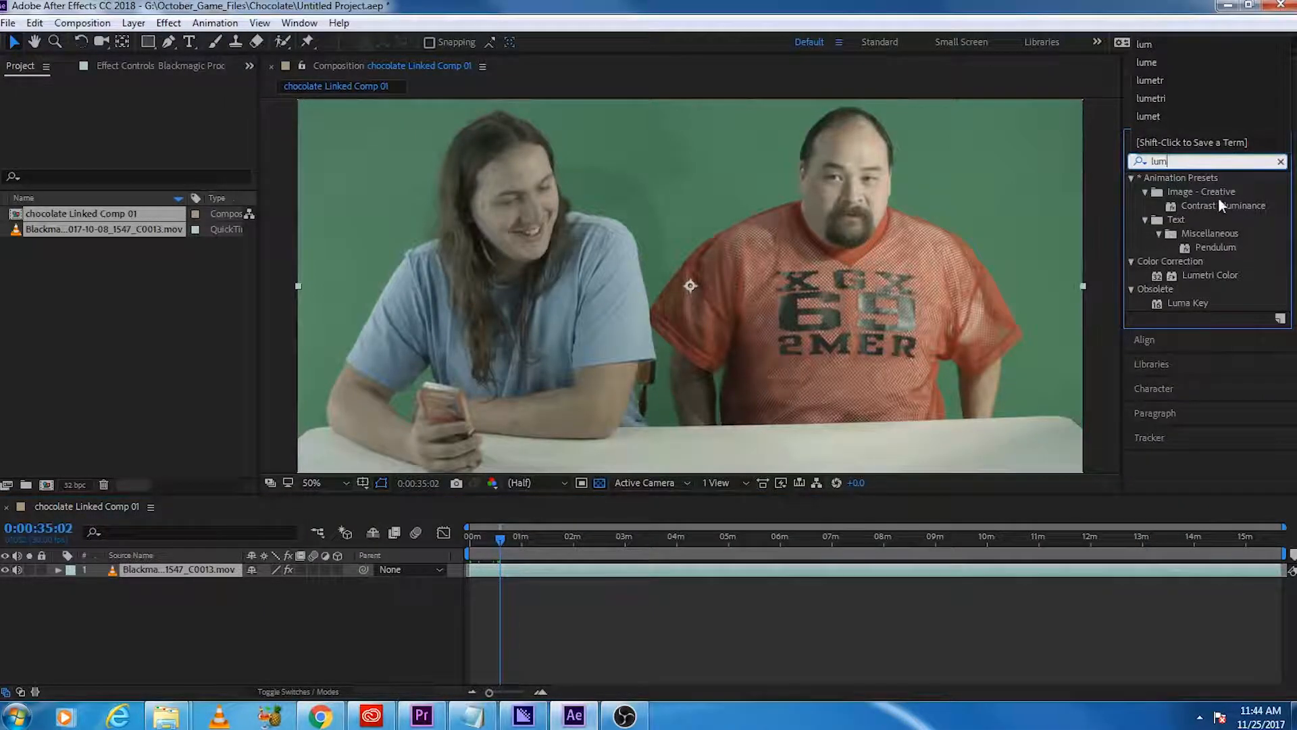
double_click(1209, 275)
Step: Find the Keylight (1.2) effect and apply it to the Blackmagic footage
double_click(1159, 161)
text(key)
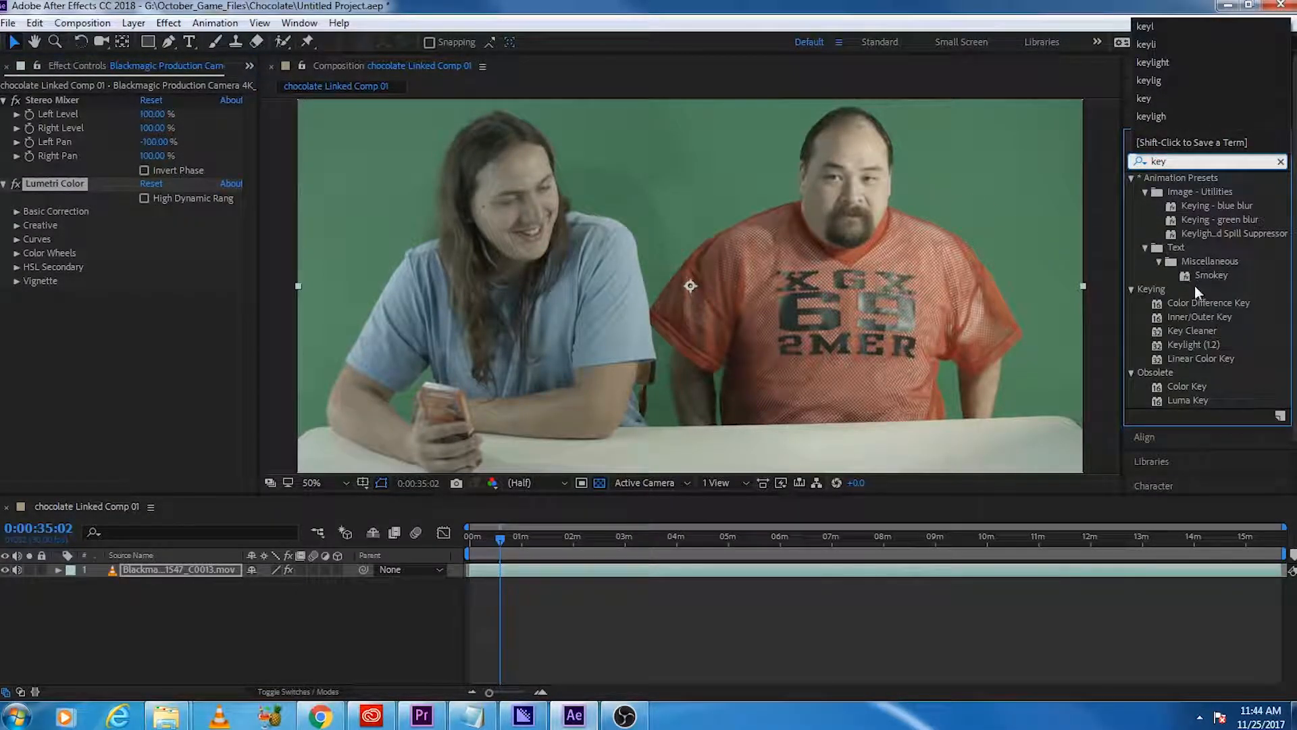
drag(1198, 349, 458, 443)
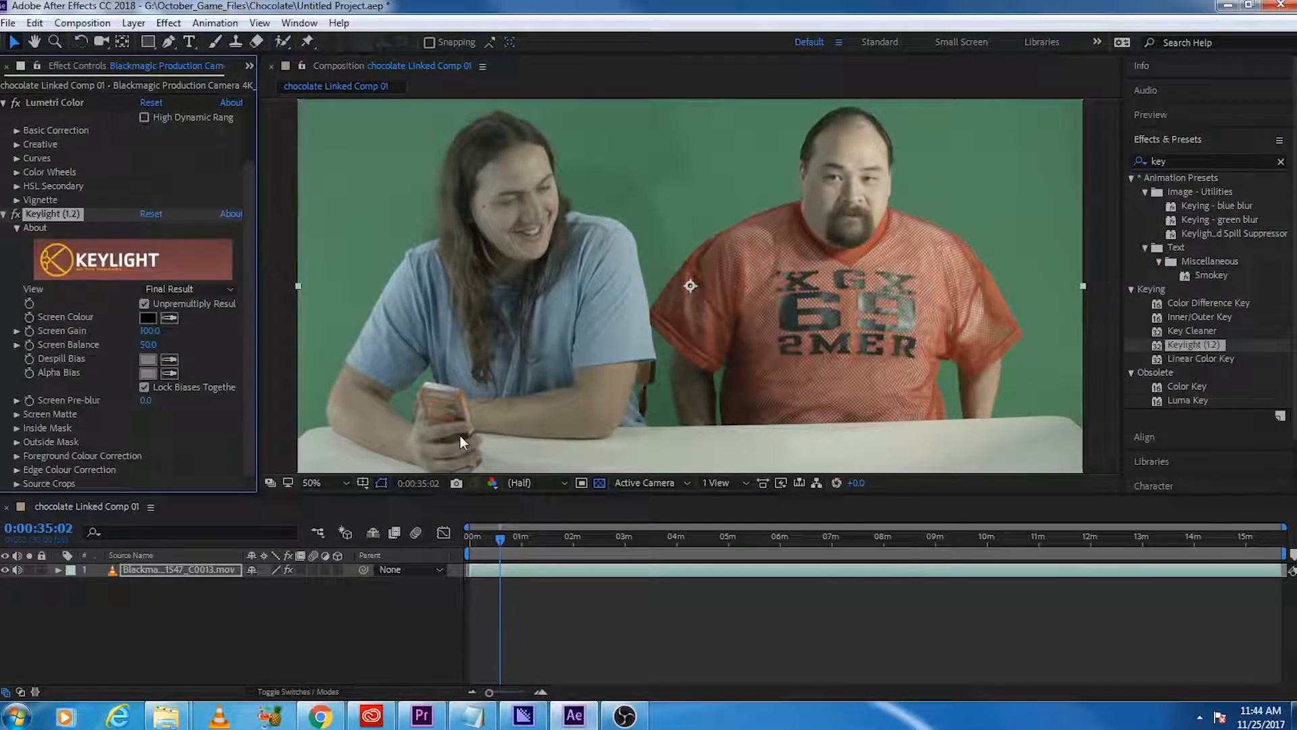
Step: Collapse Keylight, expand Lumetri's Basic Correction settings, and move the playhead to about 0:03:02:29
click(4, 215)
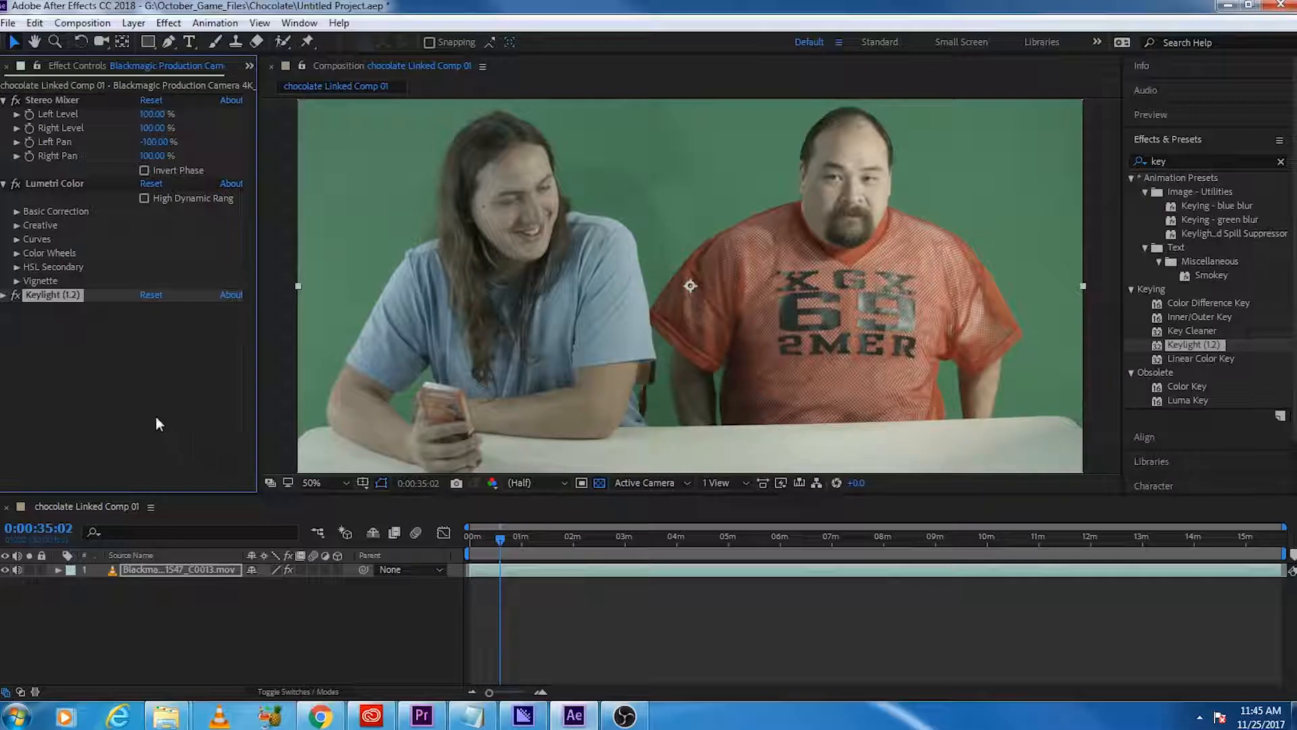
click(16, 212)
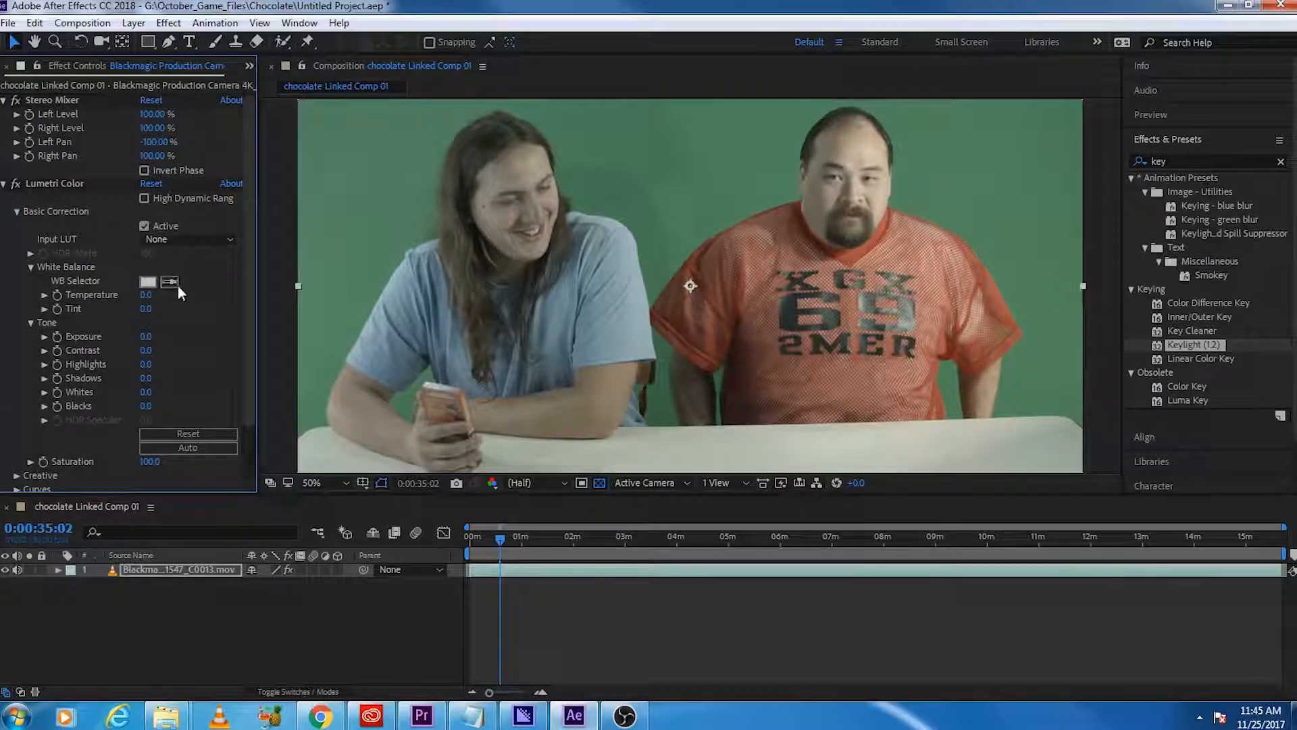
click(845, 541)
drag(846, 542, 628, 574)
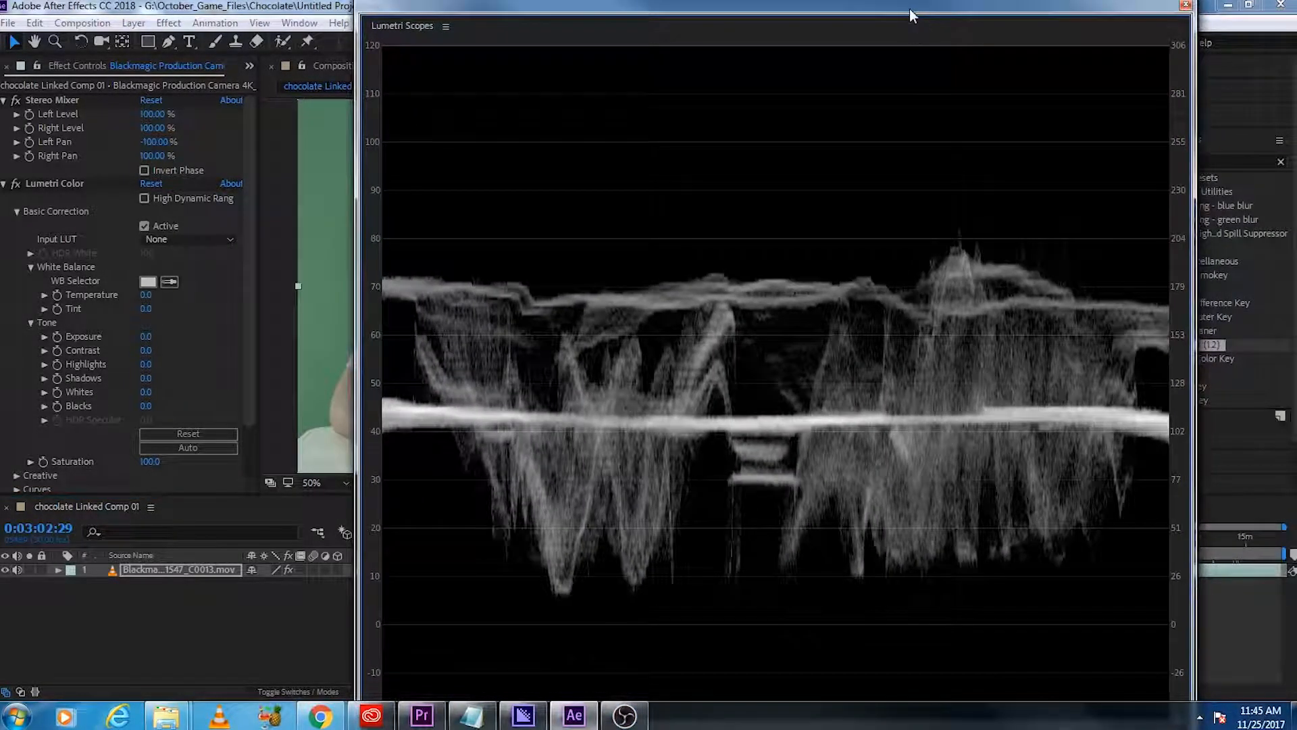
right_click(871, 126)
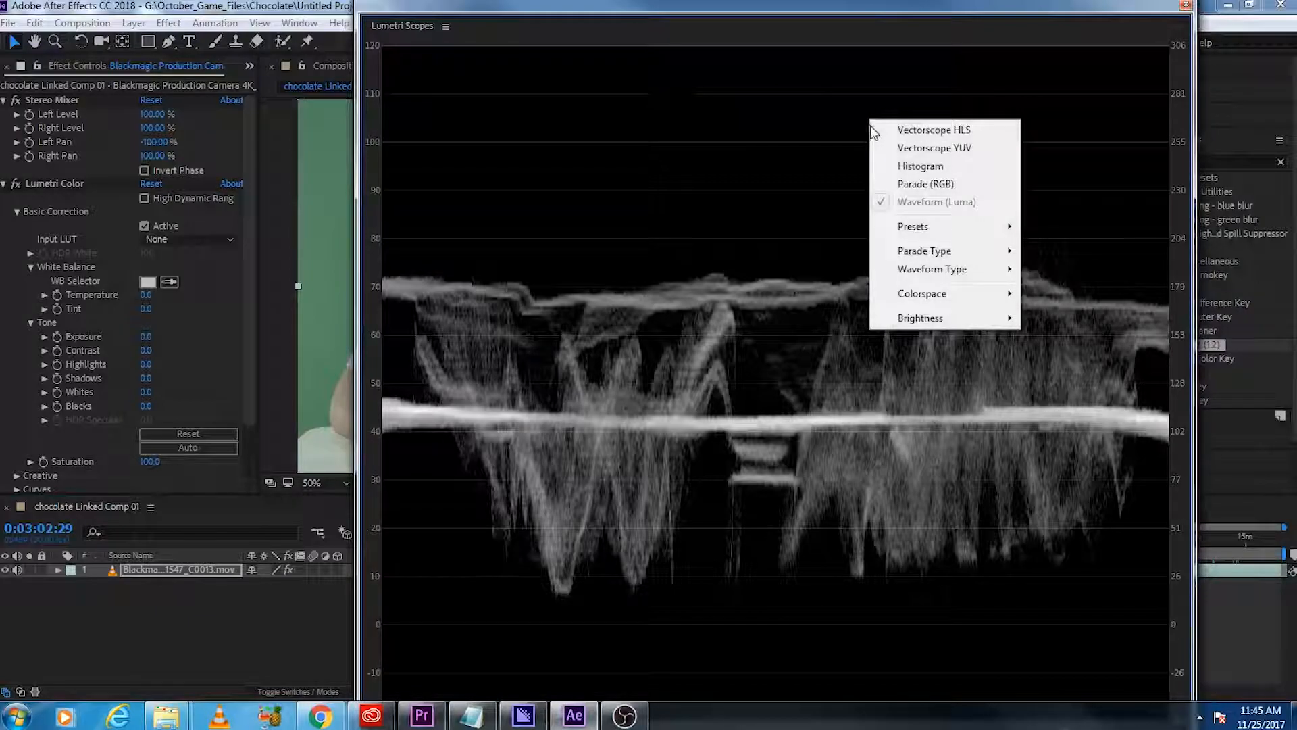
click(856, 9)
drag(857, 7, 1296, 108)
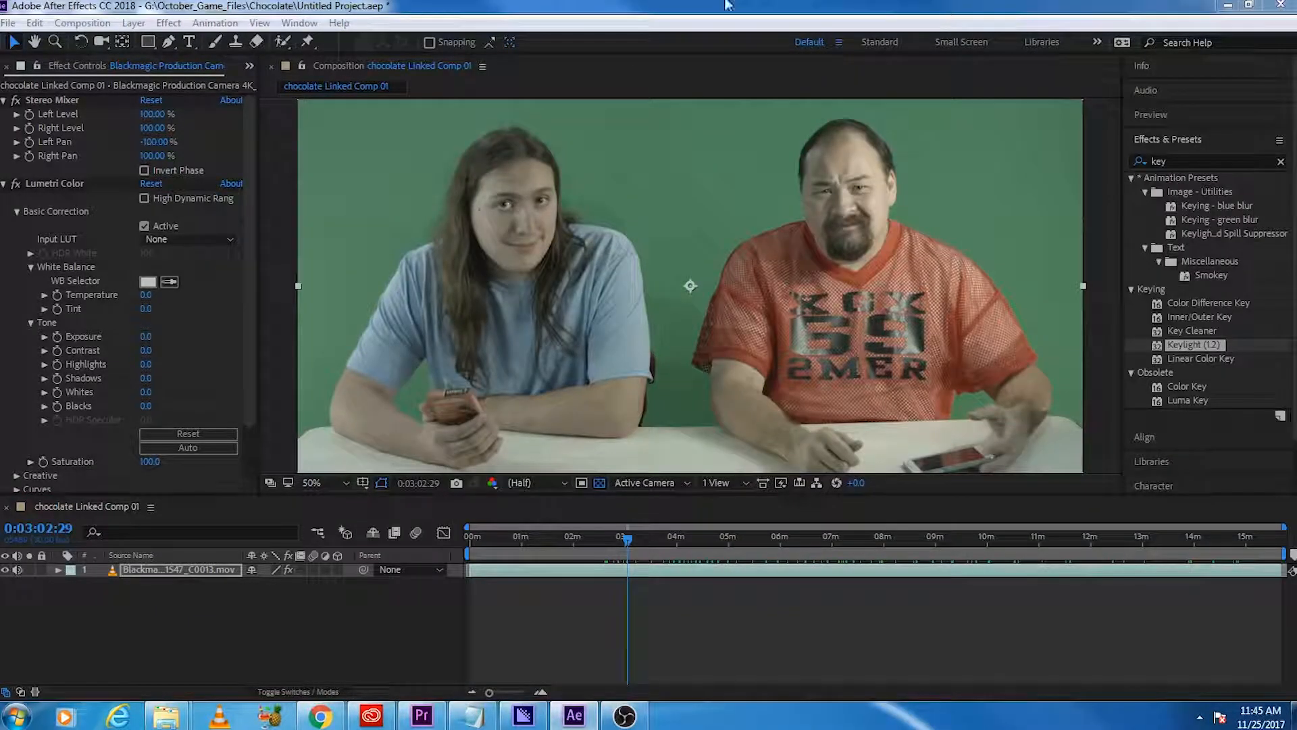
click(299, 22)
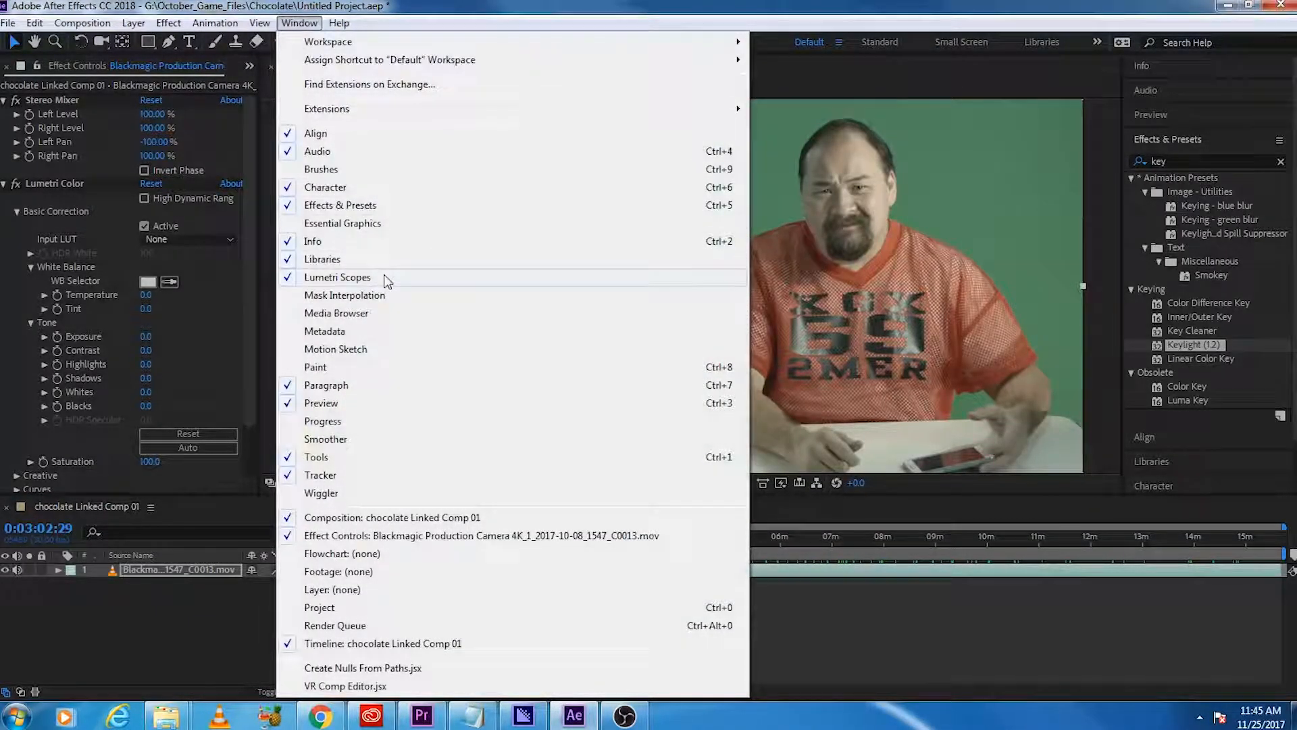
key(alt+Tab)
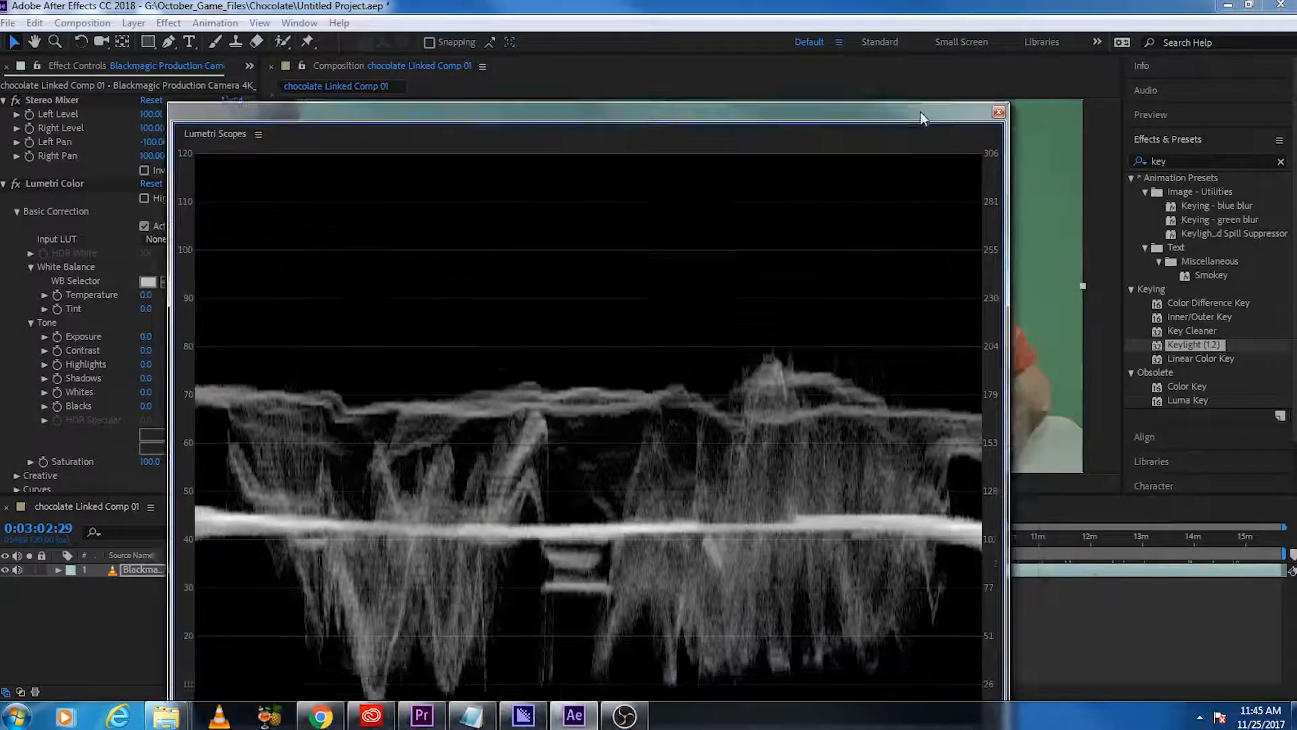
Step: Bring Lumetri Scopes into view and add the RGB parade, histogram and YUV vectorscope alongside the luma waveform
drag(920, 111, 779, 5)
right_click(516, 180)
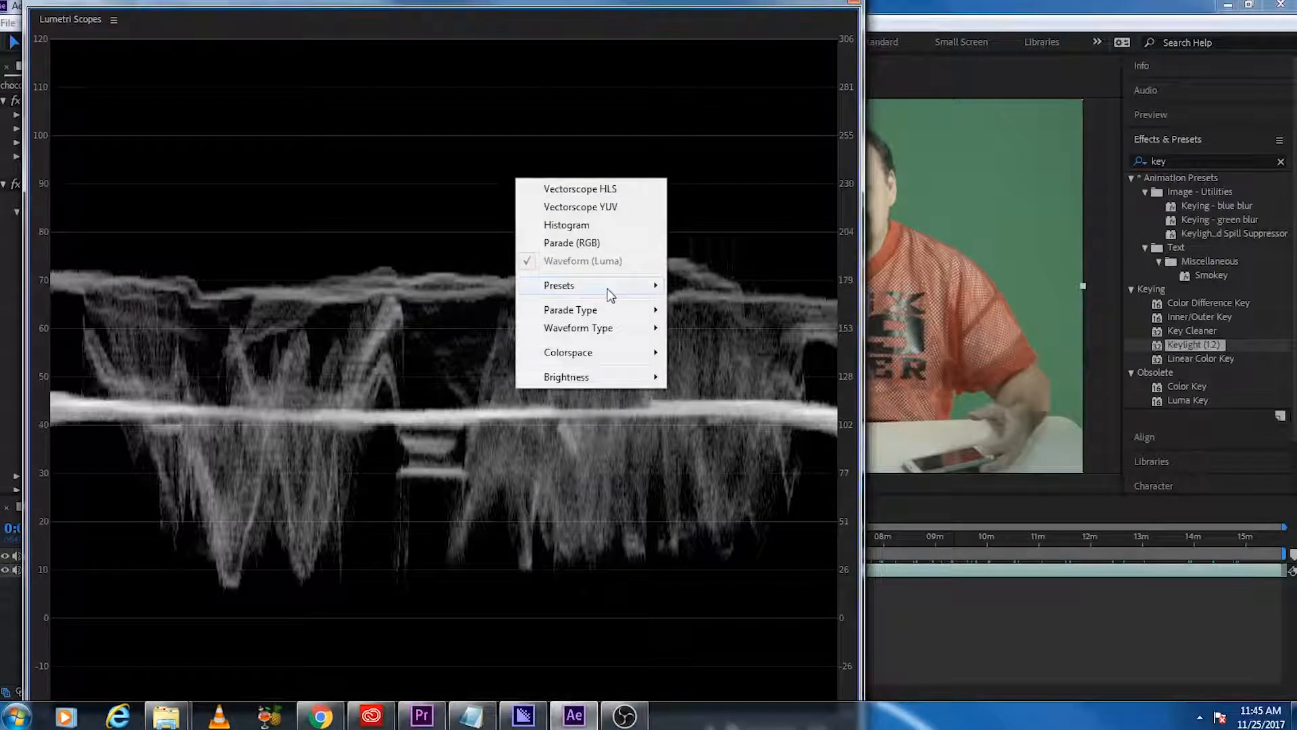
click(575, 242)
right_click(503, 170)
click(567, 217)
right_click(549, 178)
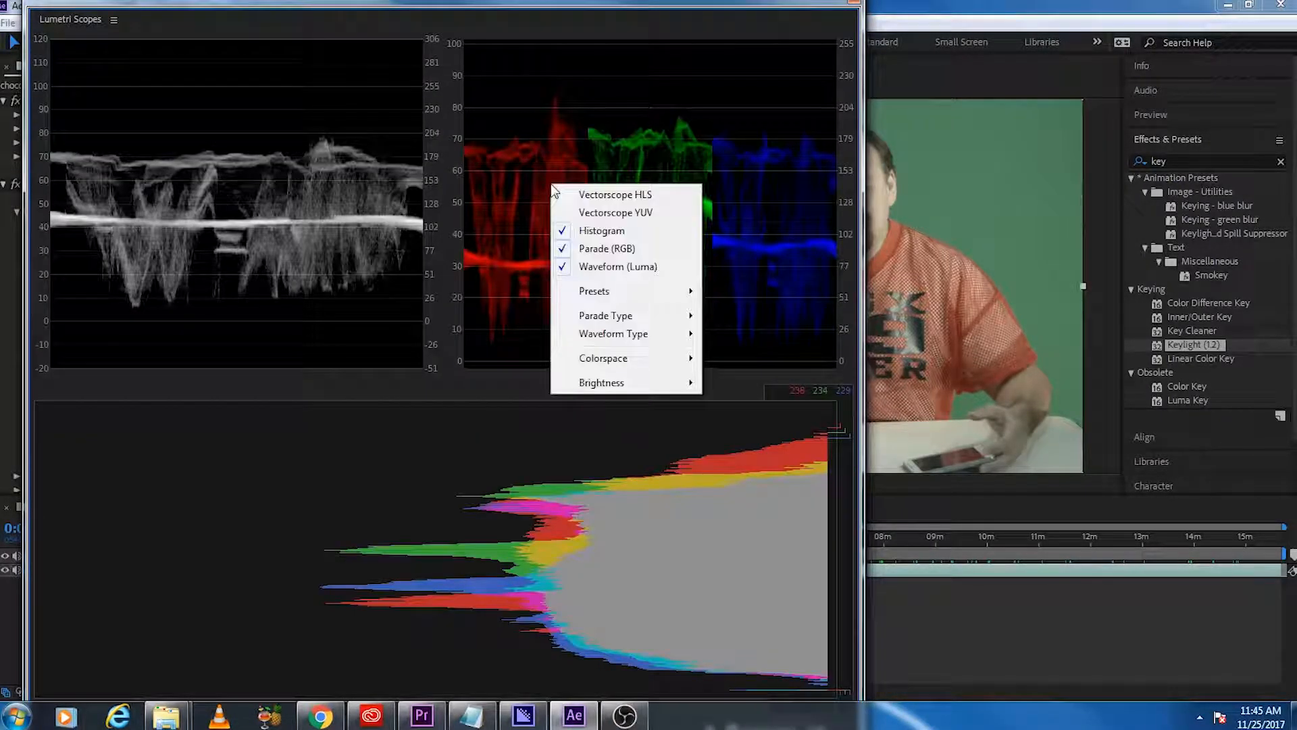
click(581, 210)
right_click(631, 190)
mouse_move(750, 339)
click(1006, 233)
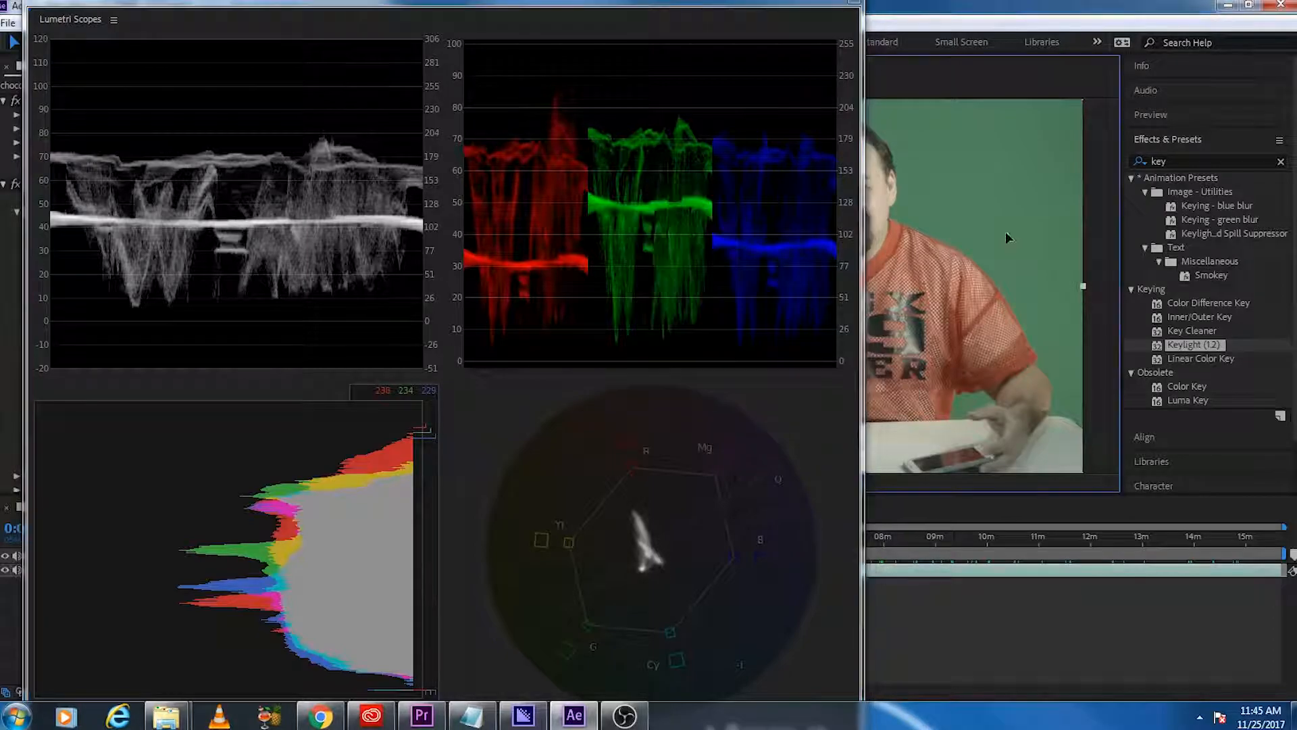
Step: Examine the footage's luma, RGB balance and color spread in Lumetri Scopes, then move the scopes off the composition
drag(629, 6, 924, 10)
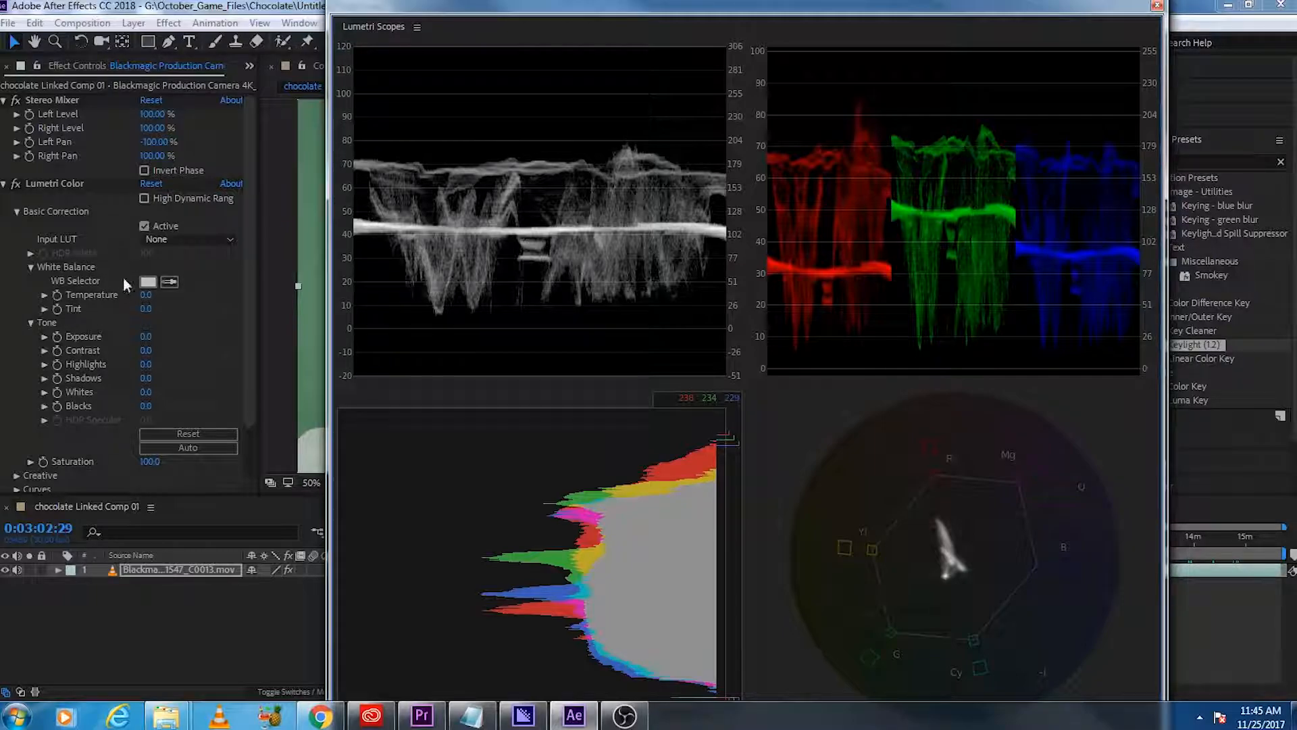
drag(876, 8, 850, 11)
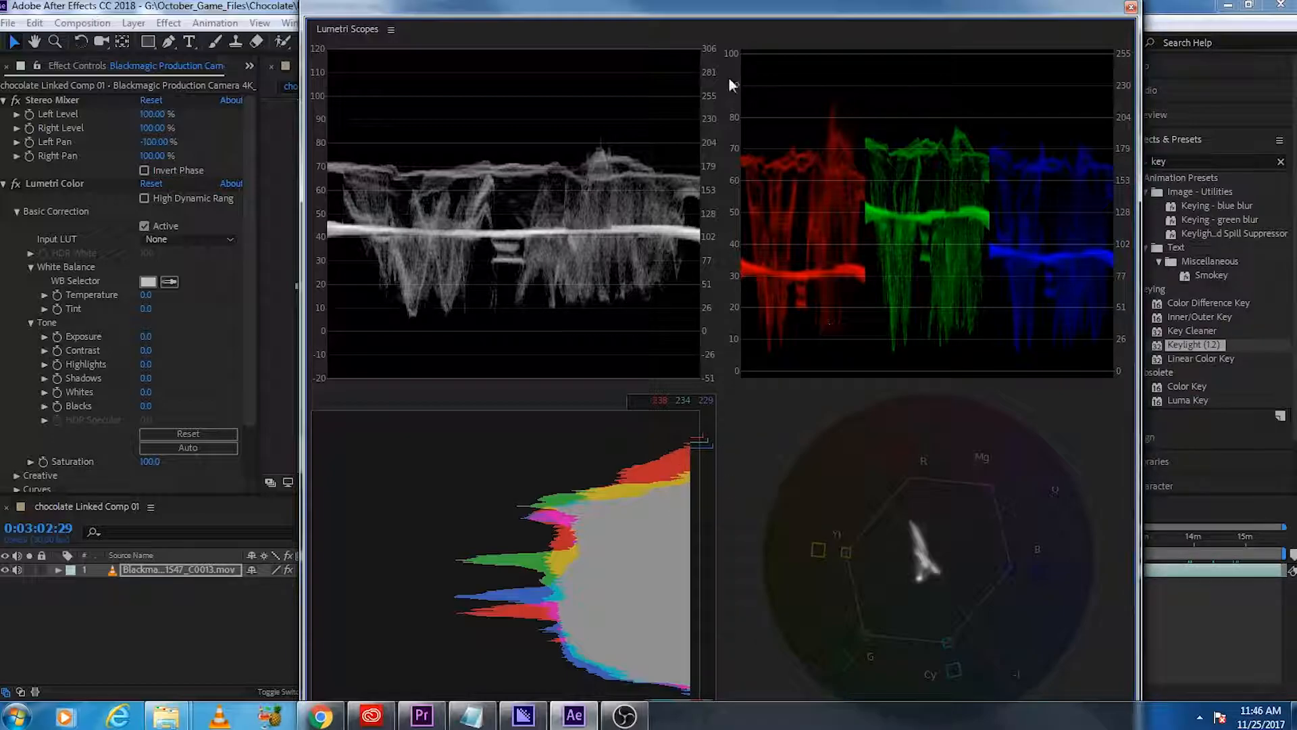
drag(773, 8, 859, 27)
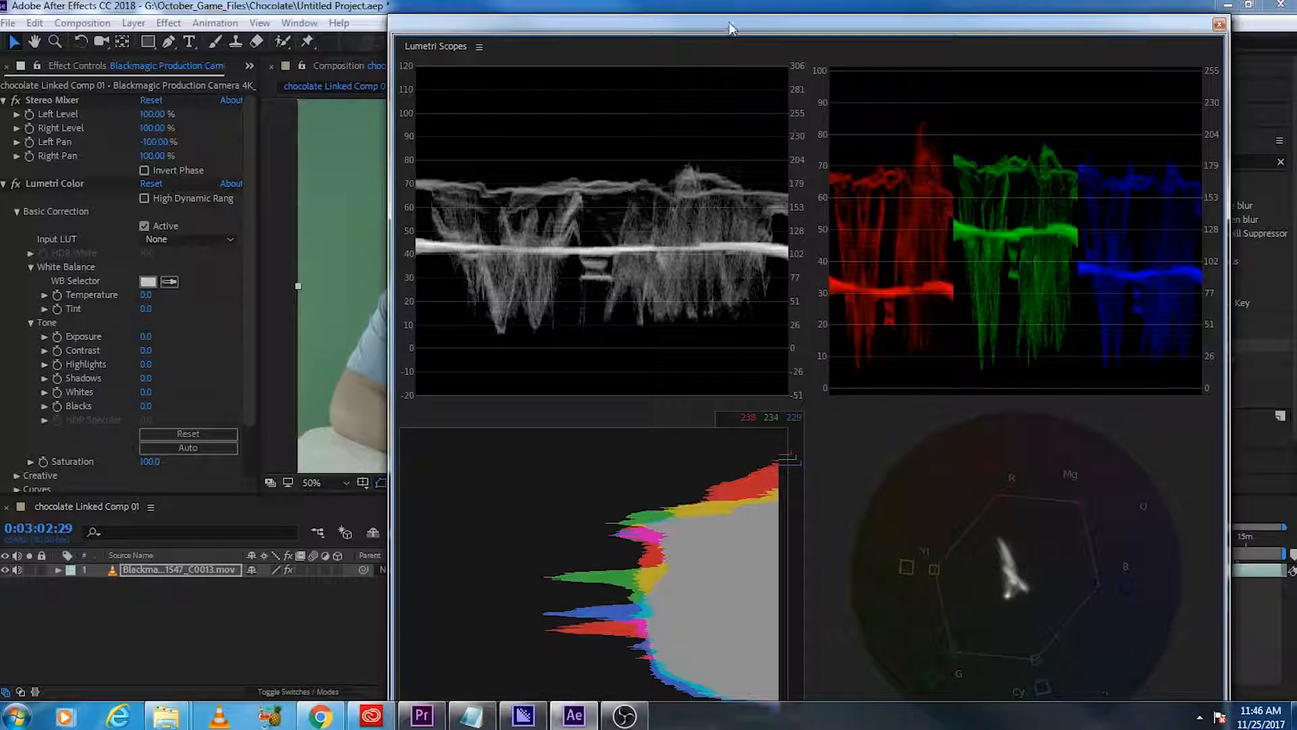
drag(727, 25, 1296, 27)
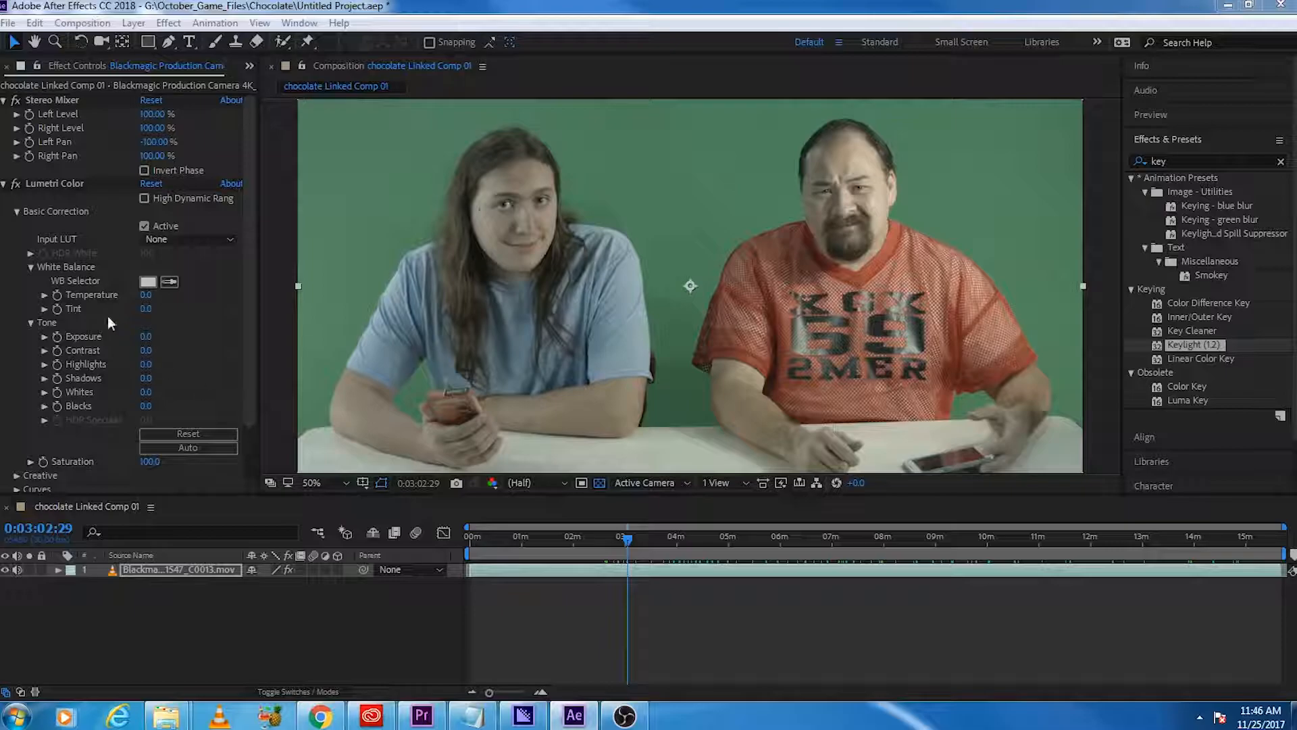
Step: Collapse Basic Correction, expand Lumetri's Curves and slightly lower the highlight endpoint of the red RGB curve
click(15, 210)
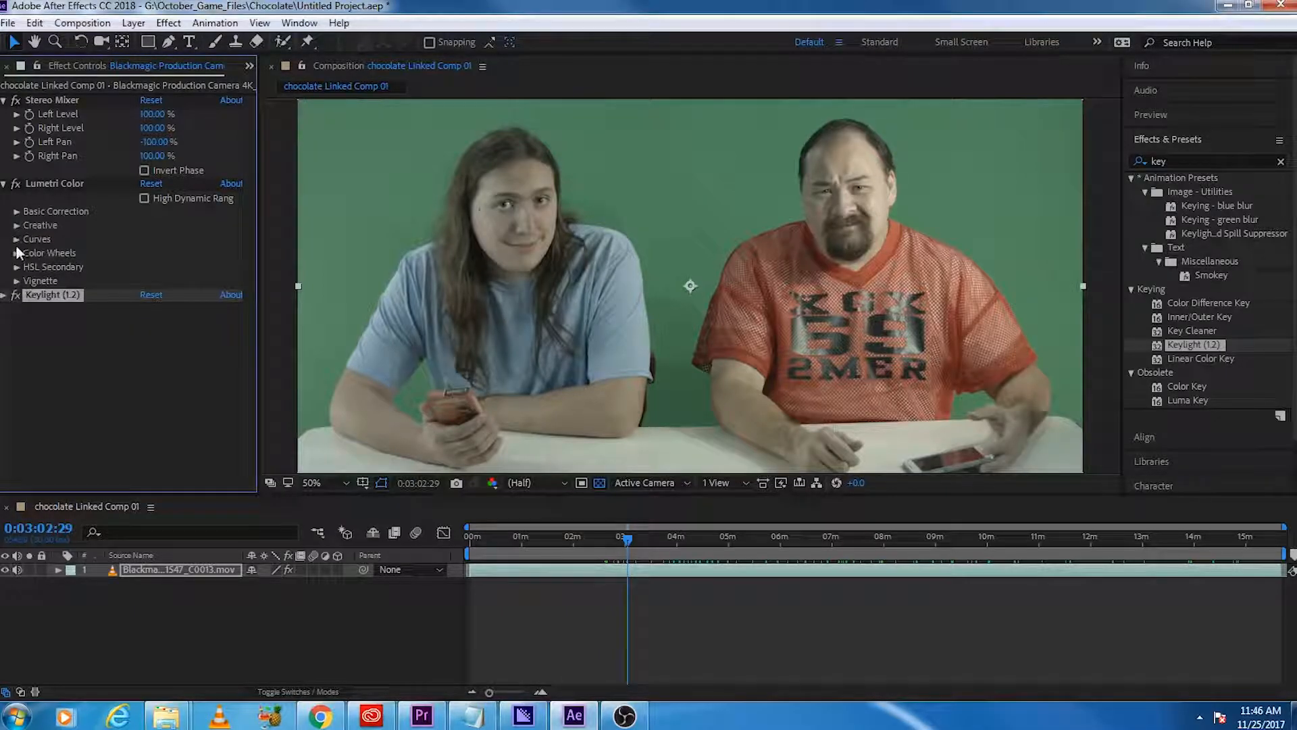
click(15, 245)
scroll(131, 286, down, 2)
click(133, 181)
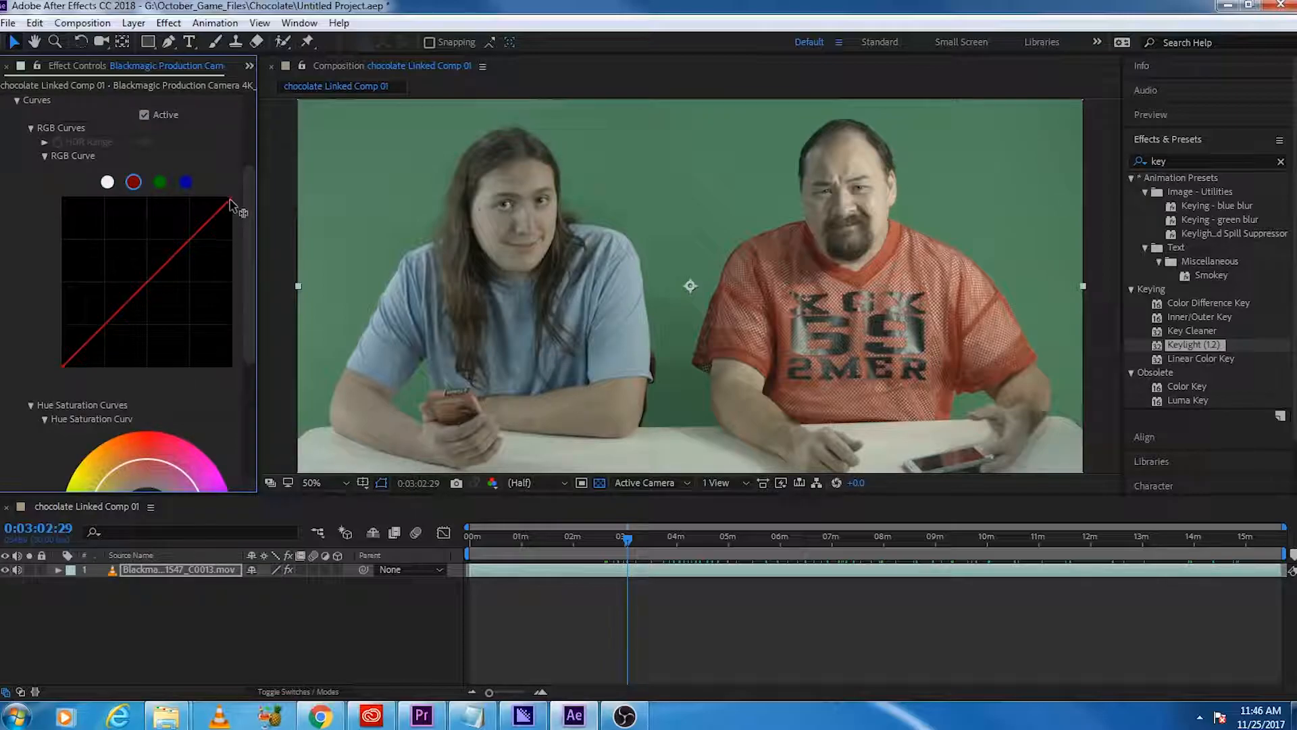
mouse_move(231, 201)
mouse_down()
mouse_move(238, 215)
mouse_move(246, 204)
mouse_up()
Step: Slightly lower the highlight endpoints of the green and blue RGB curves to balance the color channels
click(159, 182)
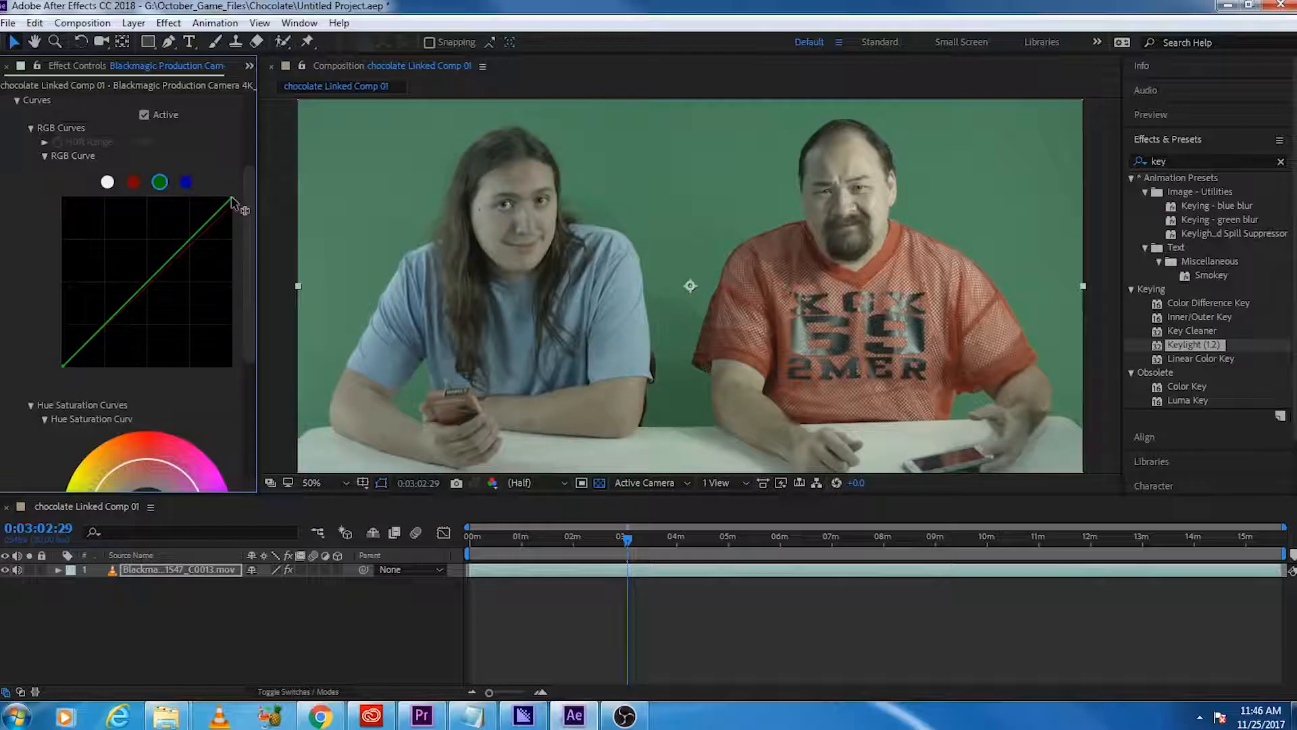
drag(234, 195, 224, 190)
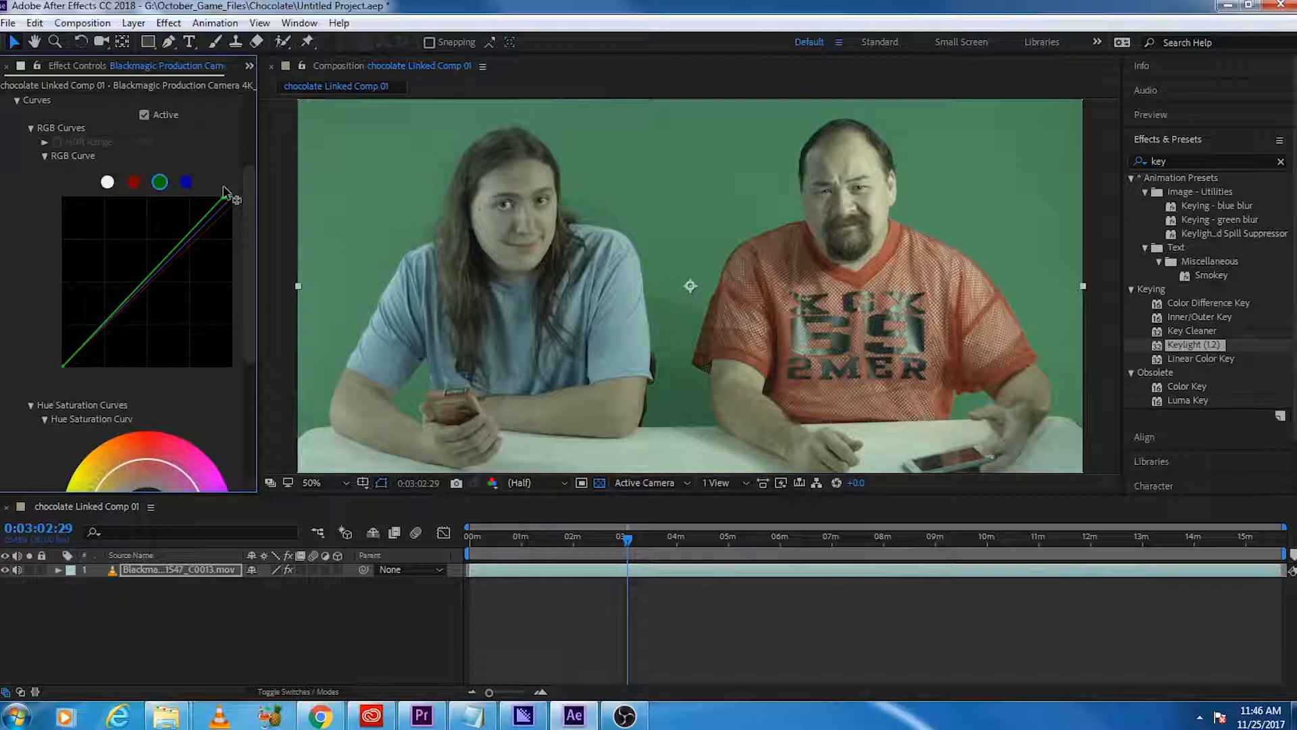
mouse_move(223, 191)
mouse_down()
mouse_move(256, 217)
mouse_move(235, 203)
mouse_up()
click(134, 182)
click(185, 182)
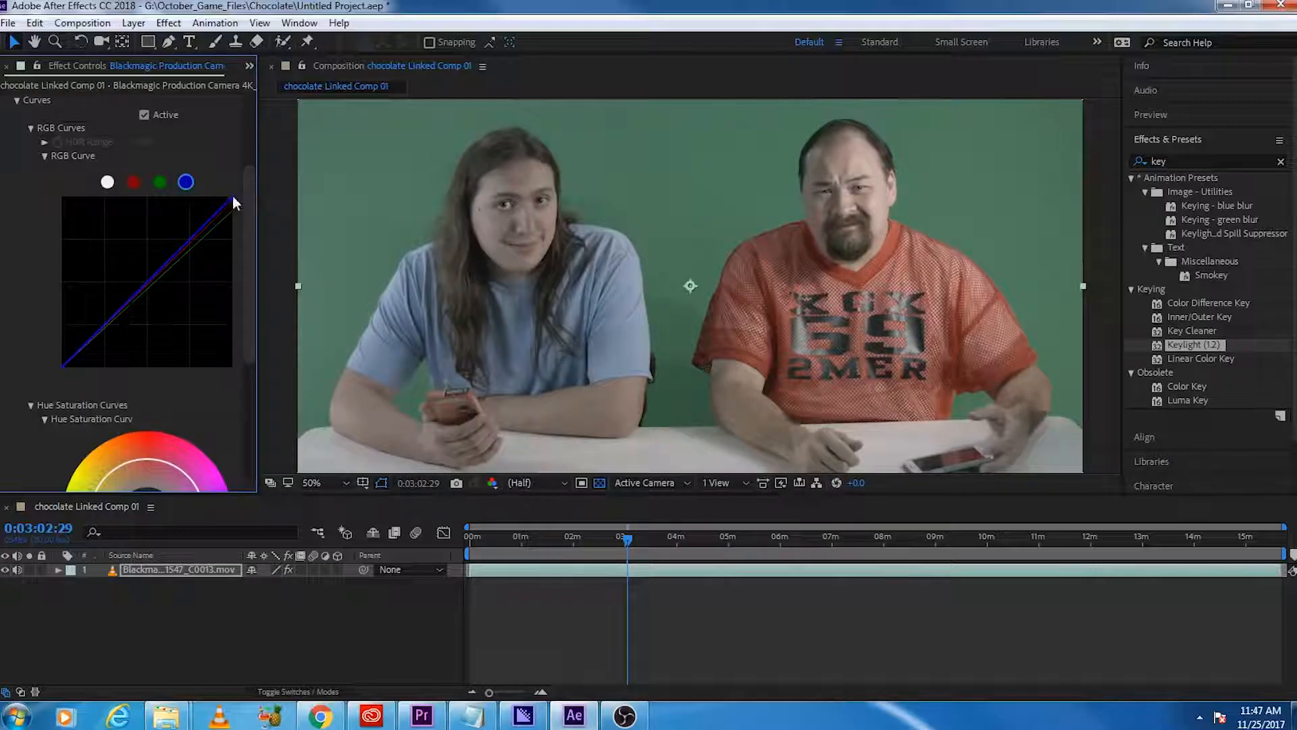
drag(233, 198, 239, 205)
click(133, 183)
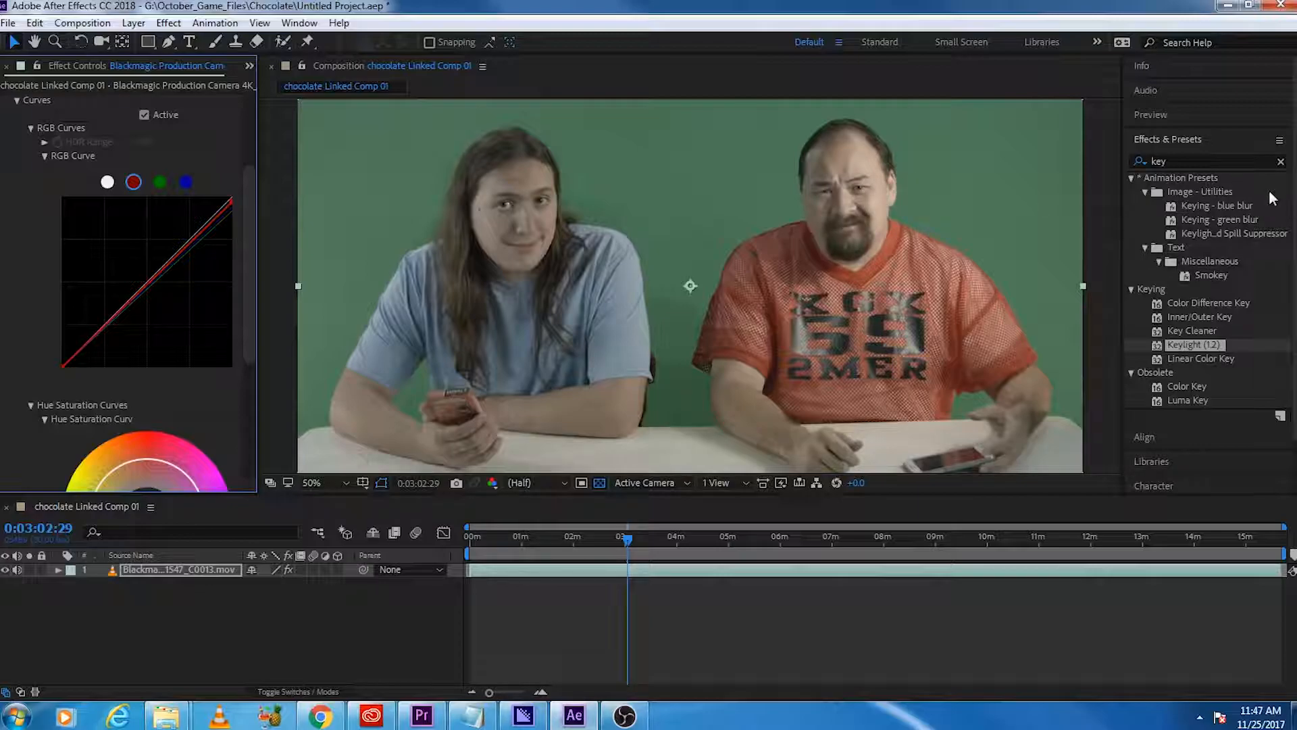
Step: Check the channel balance after the curve adjustments in Lumetri Scopes, then clear the scopes from the composition
drag(1296, 74, 839, 5)
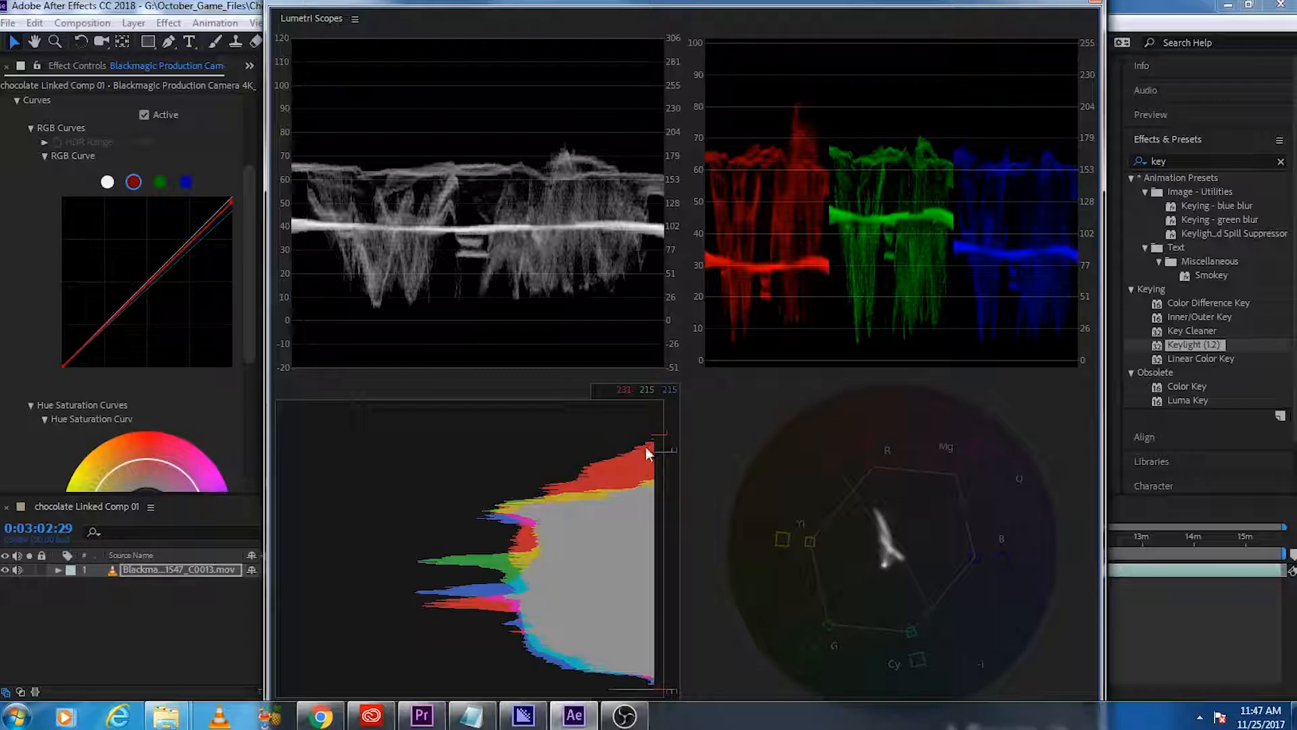
drag(626, 5, 666, 6)
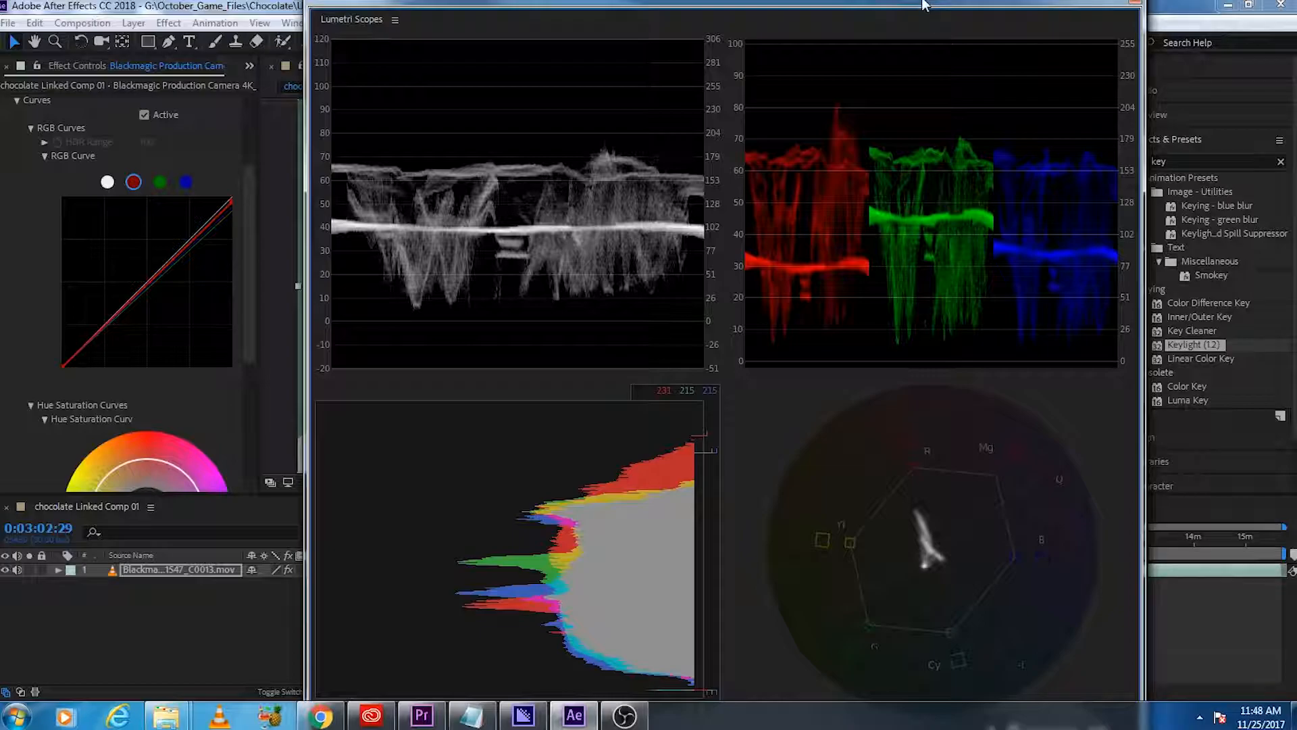
drag(924, 5, 1296, 6)
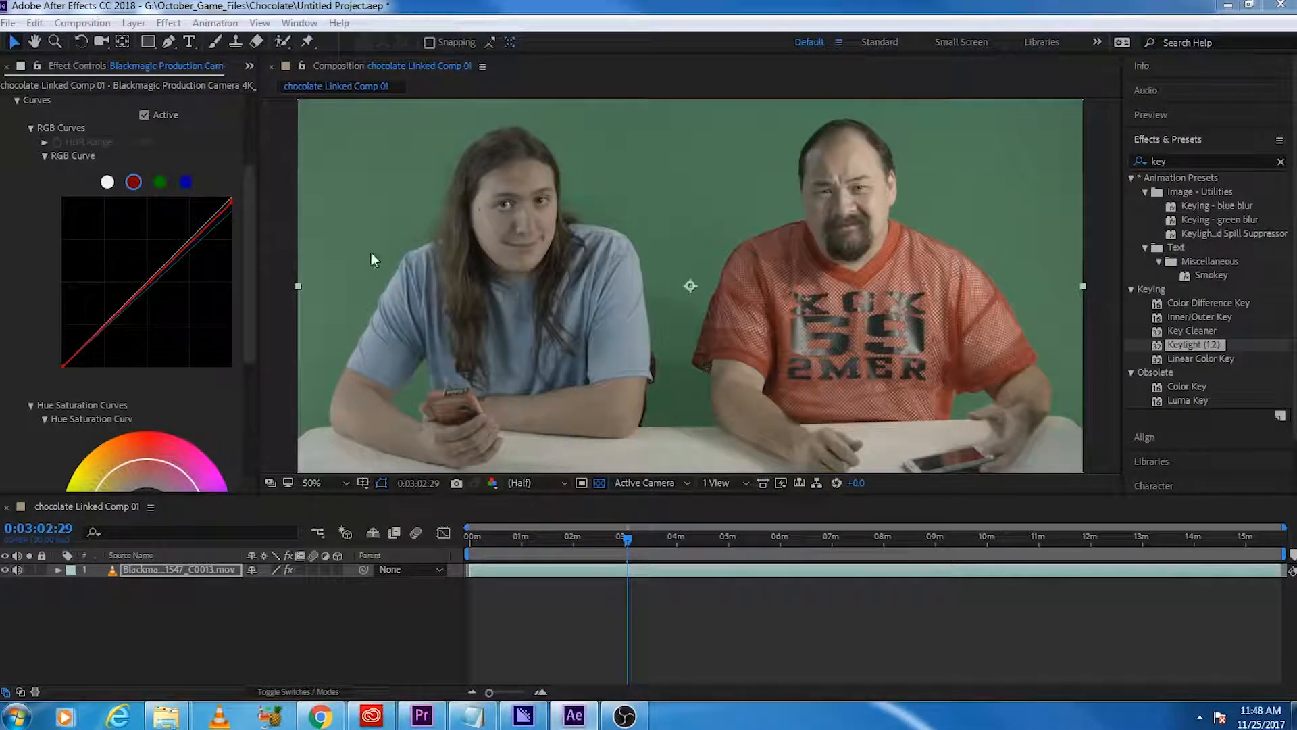
Step: Collapse Curves, expand Lumetri's Basic Correction and set Exposure to 1.4
drag(251, 204, 256, 152)
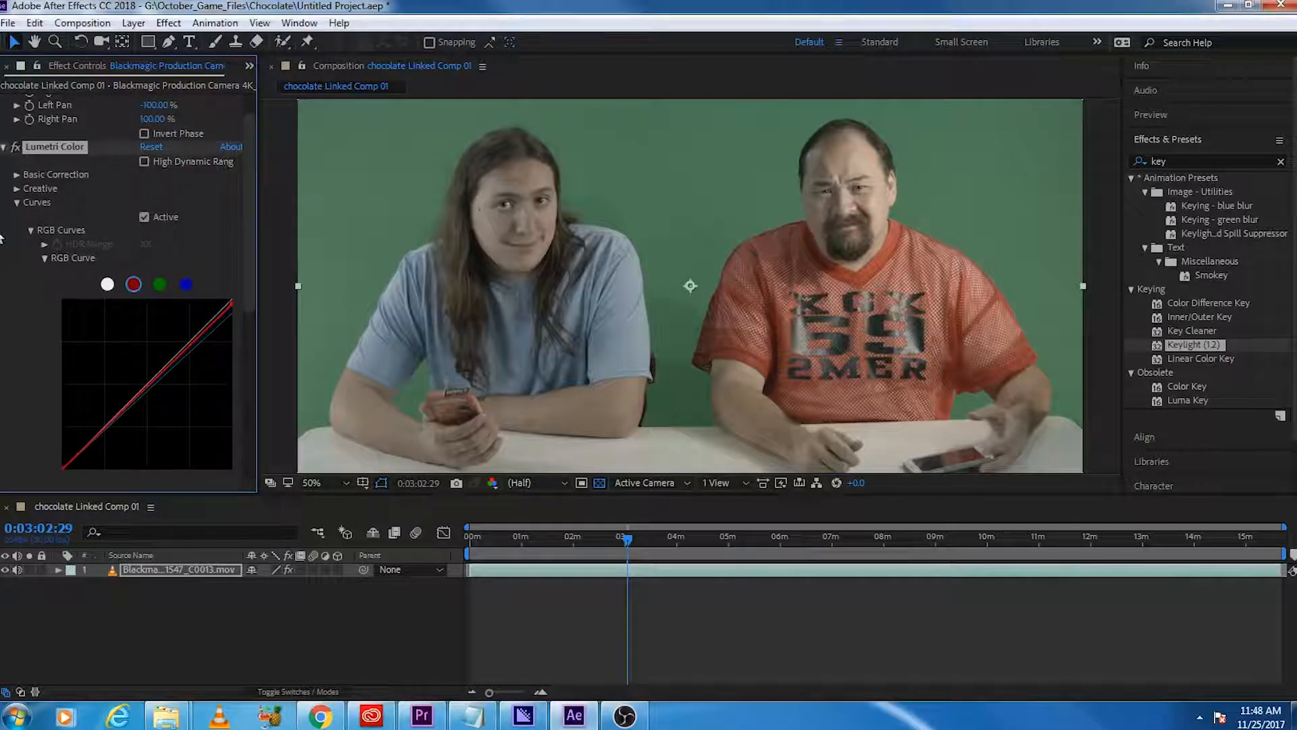
click(17, 202)
click(16, 212)
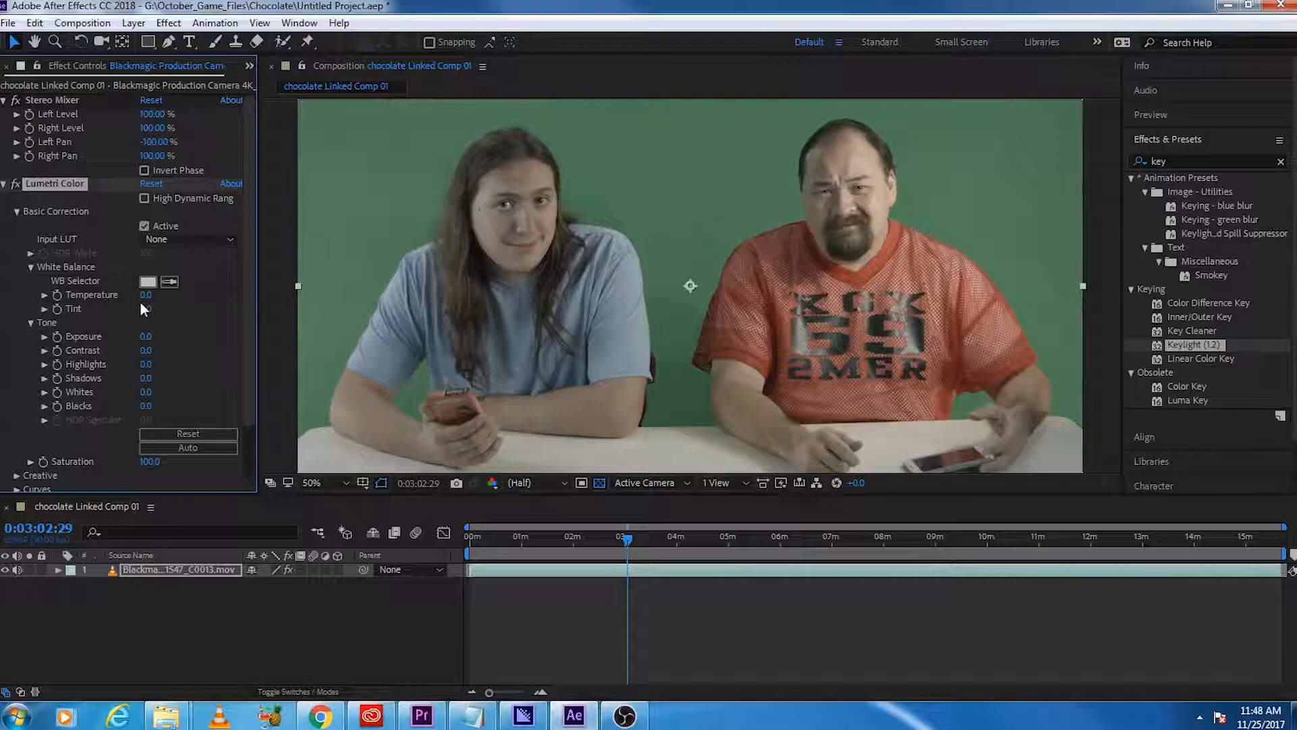
mouse_move(149, 310)
mouse_down()
mouse_move(134, 312)
mouse_move(146, 308)
mouse_up()
drag(147, 340, 161, 339)
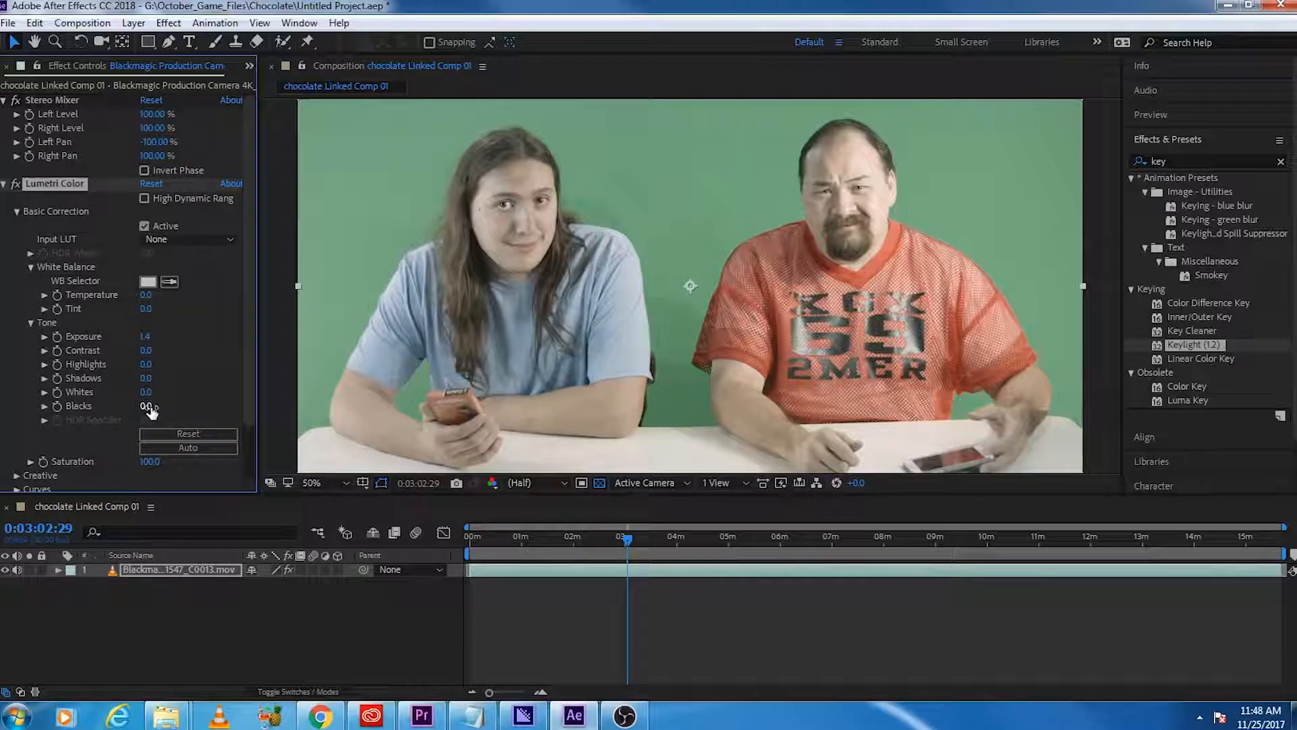
Step: Set Lumetri's Blacks to -31, Shadows to -41 and Whites to 18
drag(150, 409, 76, 435)
drag(77, 436, 157, 440)
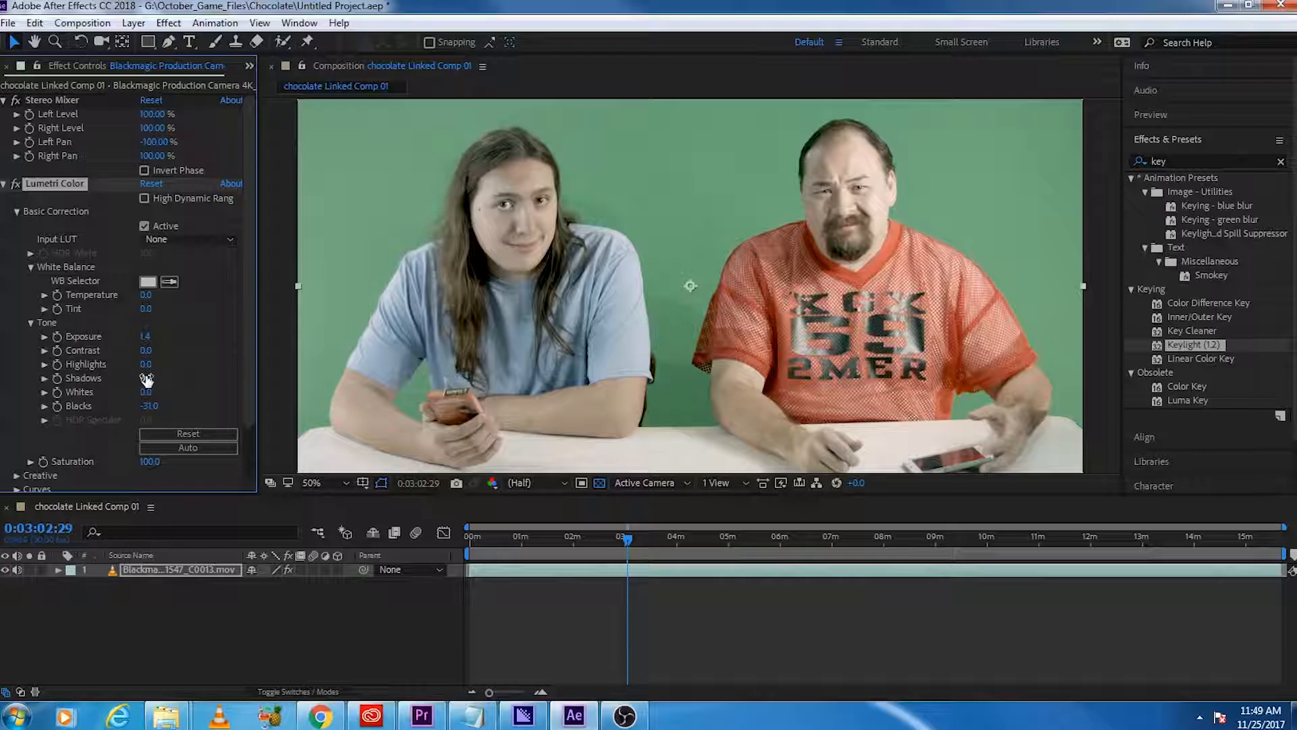
drag(146, 377, 97, 401)
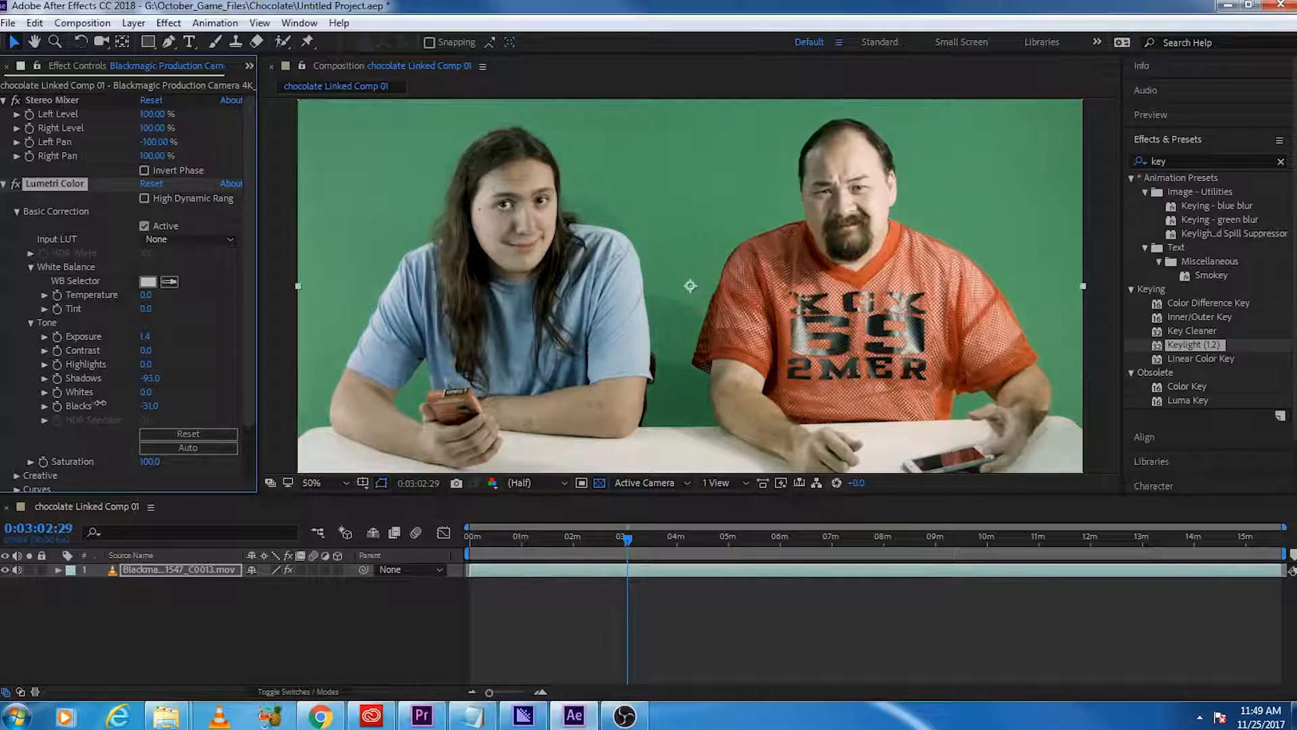
drag(110, 404, 164, 396)
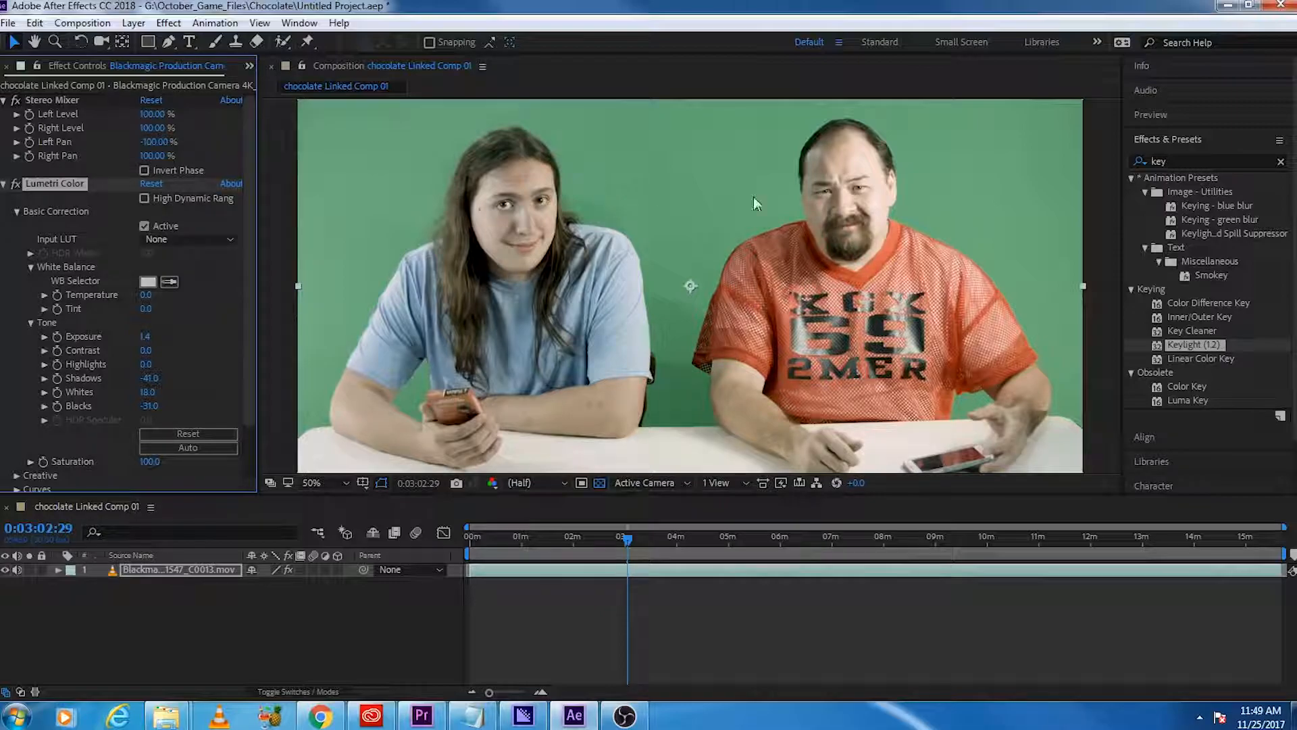
Step: Compare the waveform and RGB parade in Lumetri Scopes with the footage to examine green-screen evenness and tonal range
drag(753, 1, 832, 27)
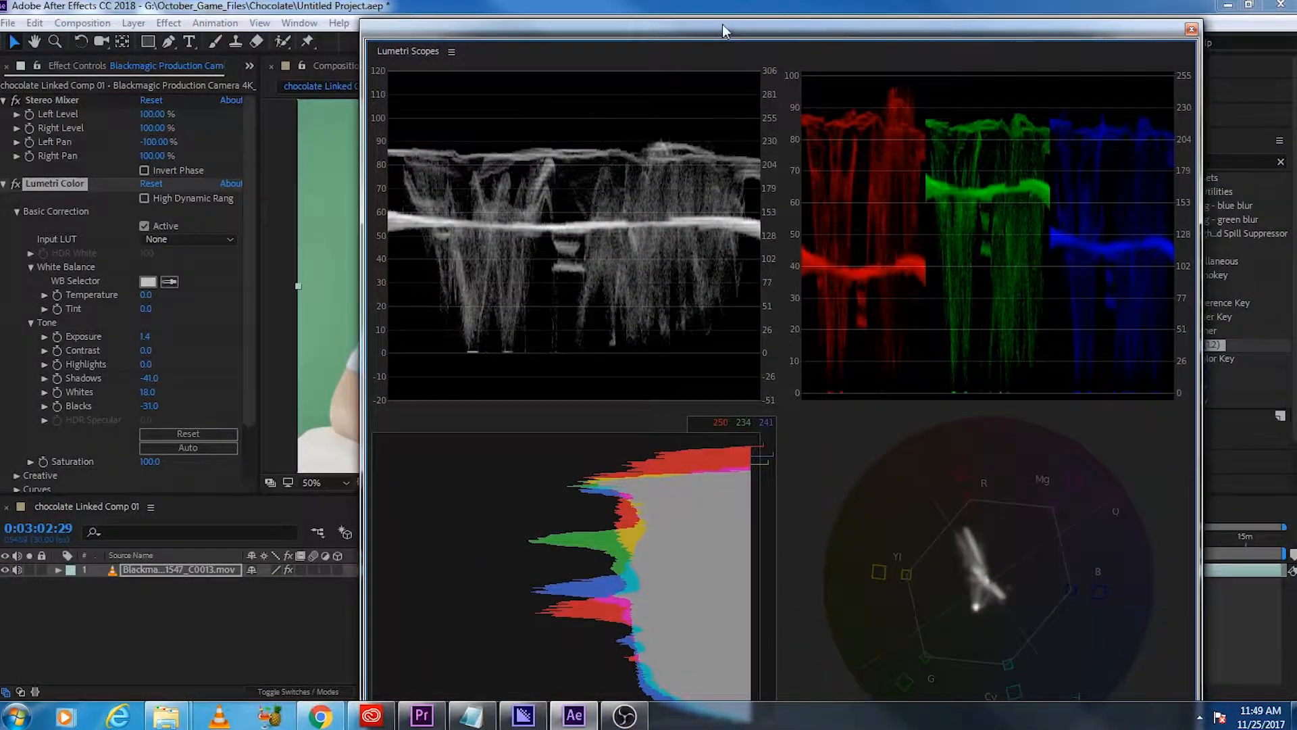
drag(723, 25, 418, 298)
drag(645, 302, 937, 108)
drag(651, 121, 430, 384)
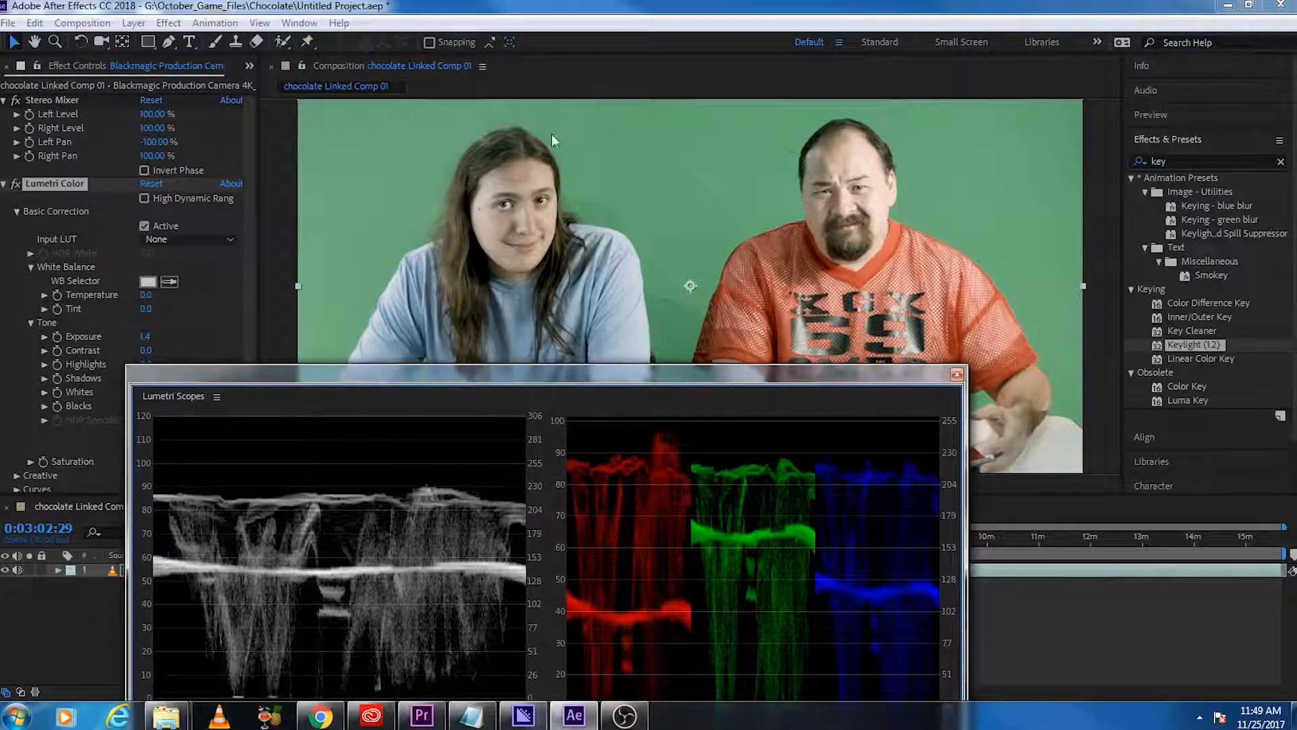
drag(721, 383, 926, 100)
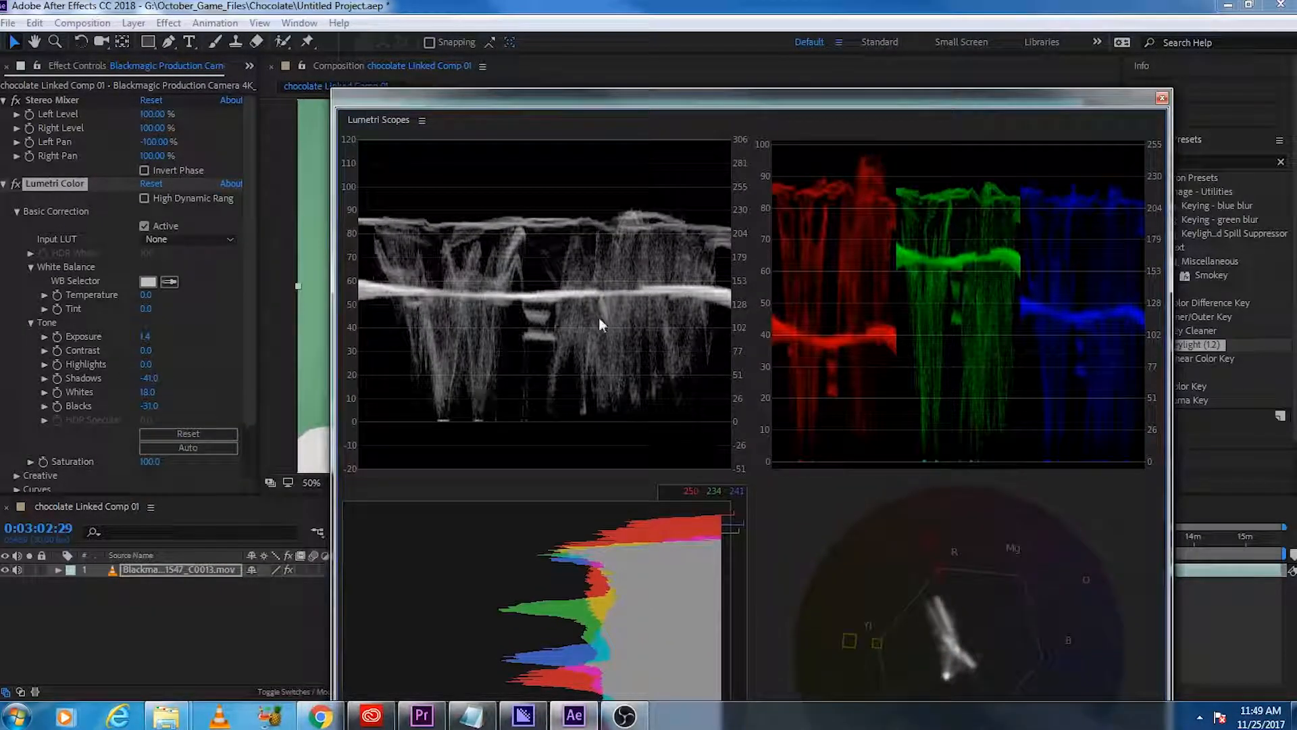
drag(636, 95, 3, 369)
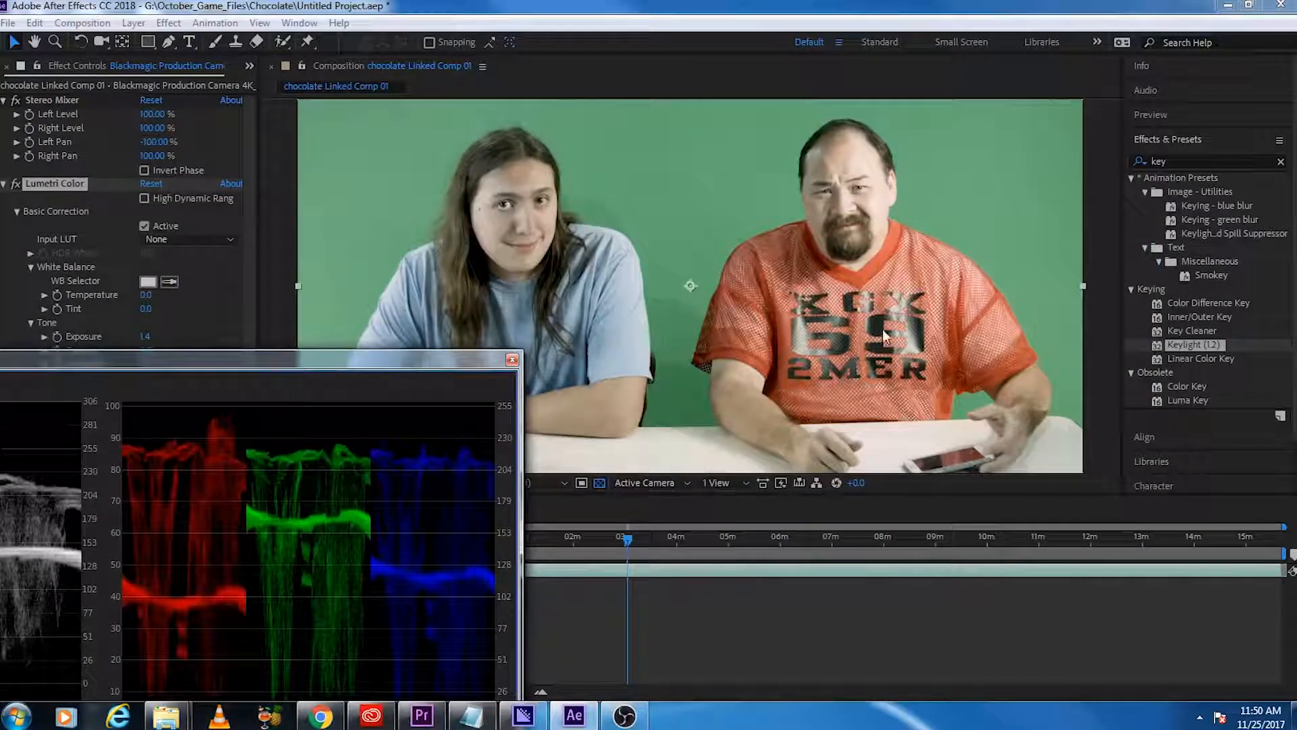
drag(443, 360, 1039, 104)
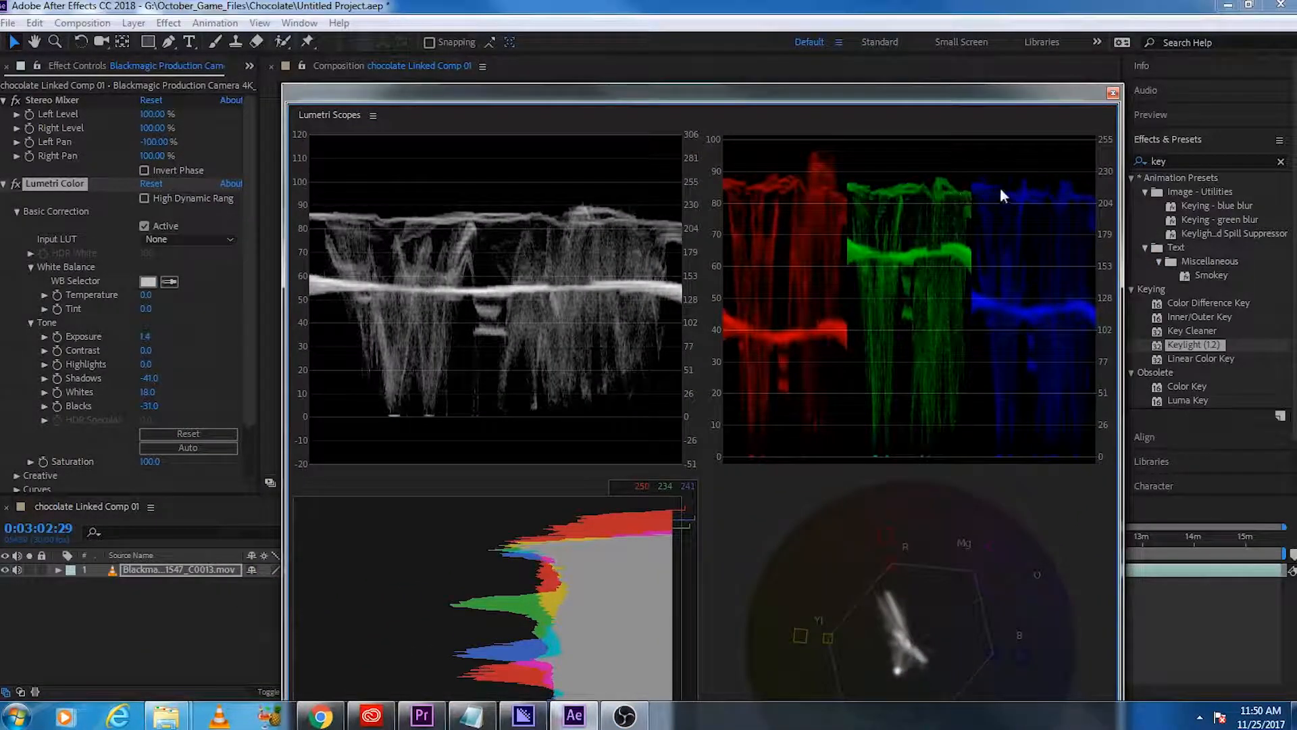
drag(742, 88, 805, 34)
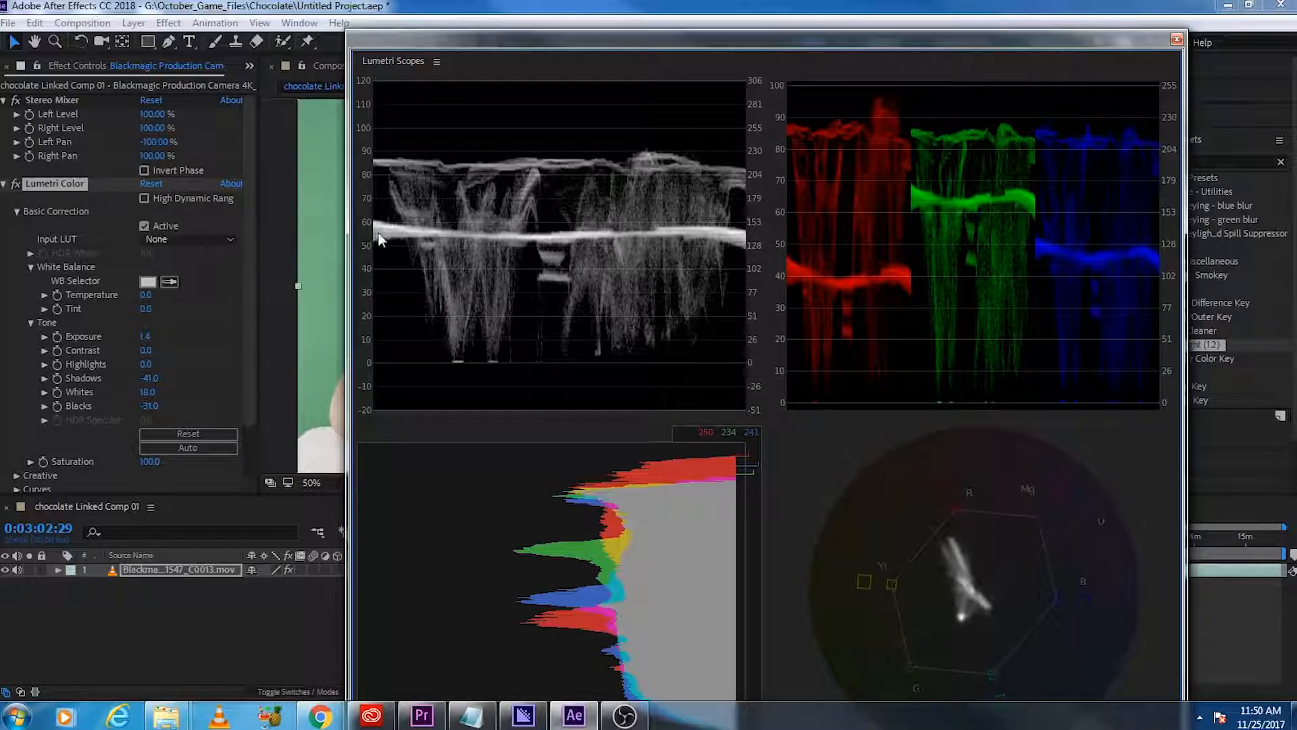
drag(540, 44, 496, 383)
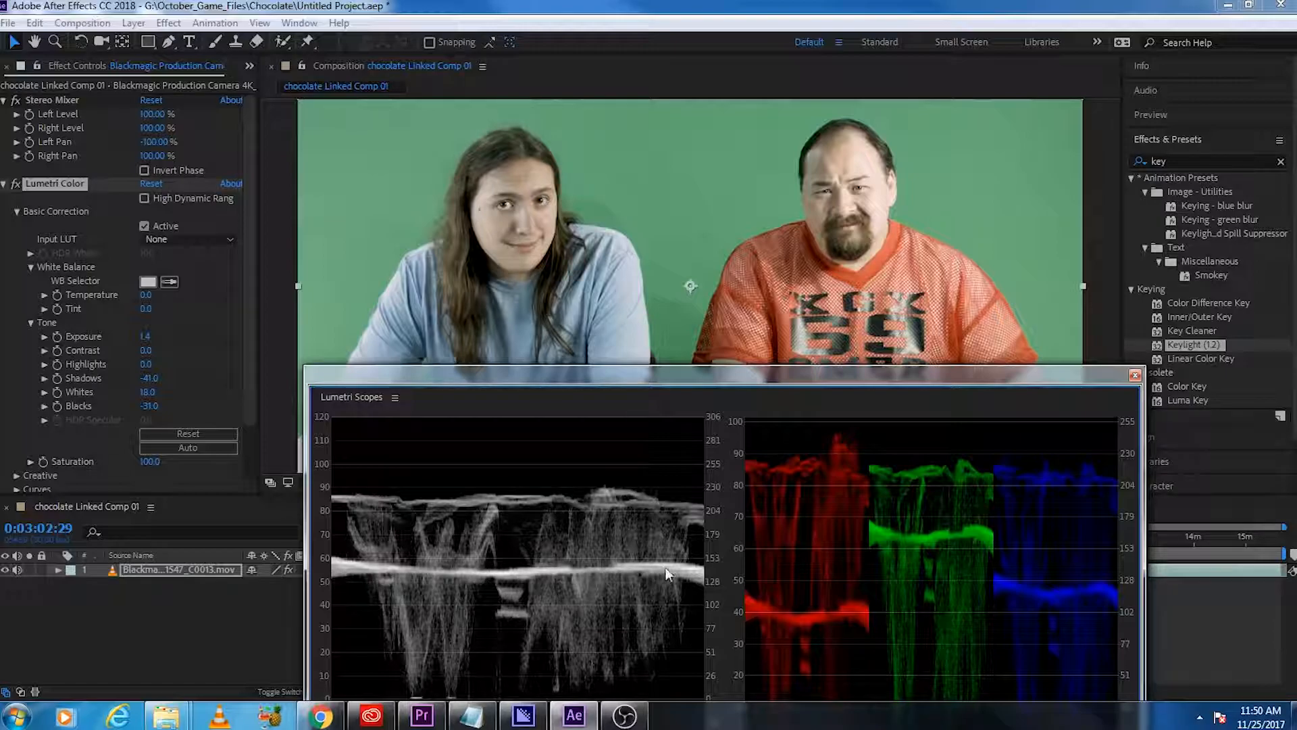
drag(757, 377, 731, 206)
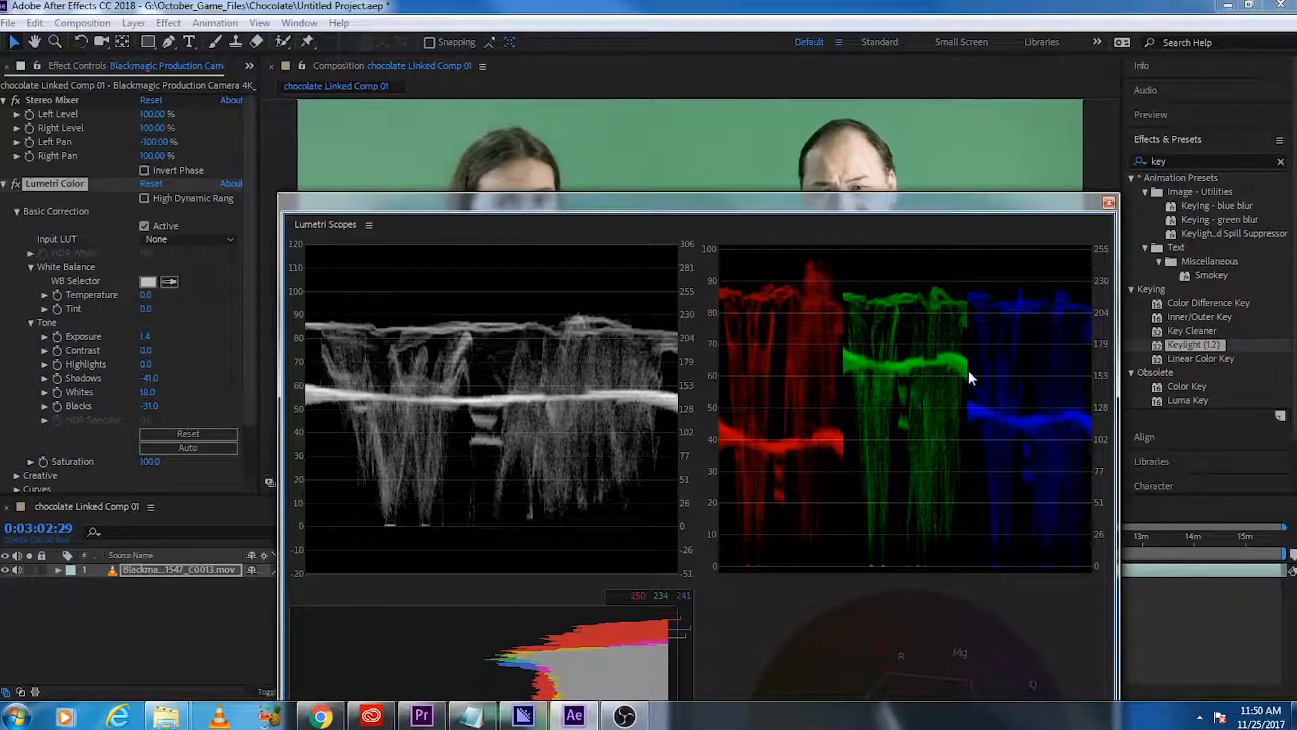
drag(952, 202, 1296, 30)
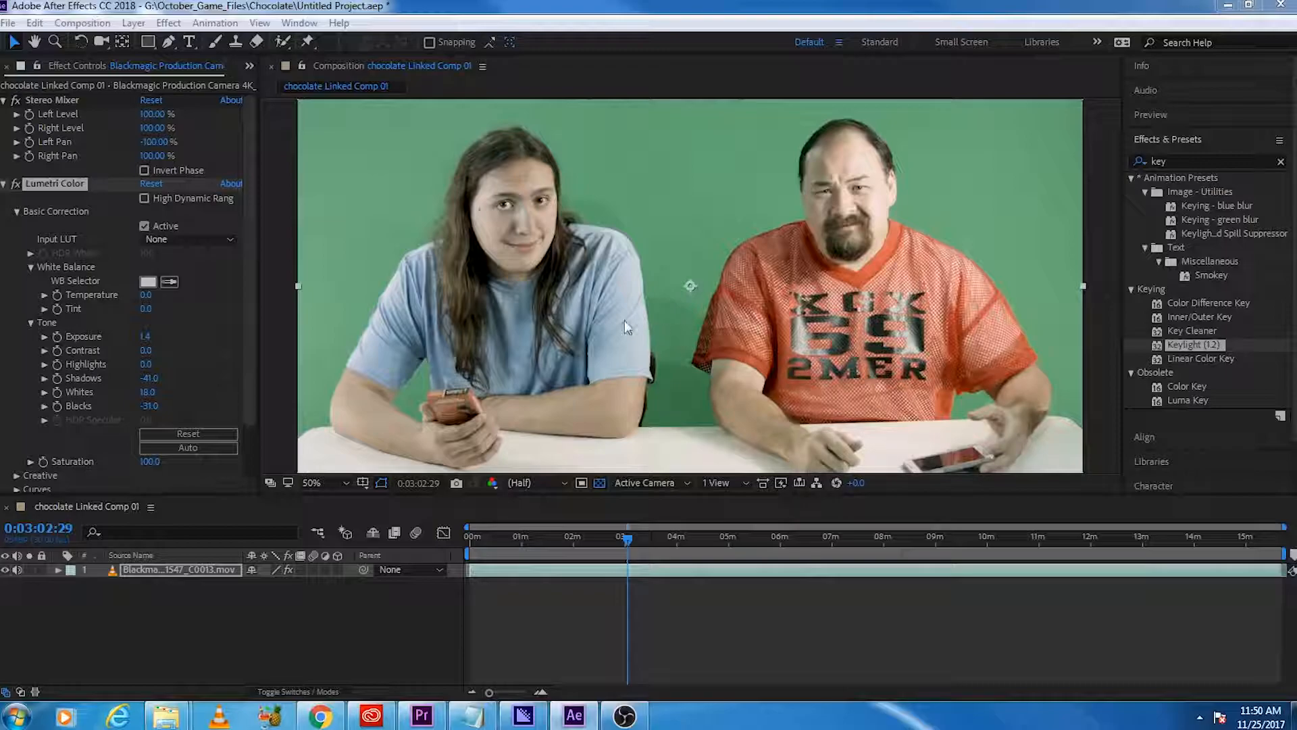
Step: Set Lumetri's Saturation to 120 and collapse the Basic Correction settings
click(150, 462)
text(120)
key(Return)
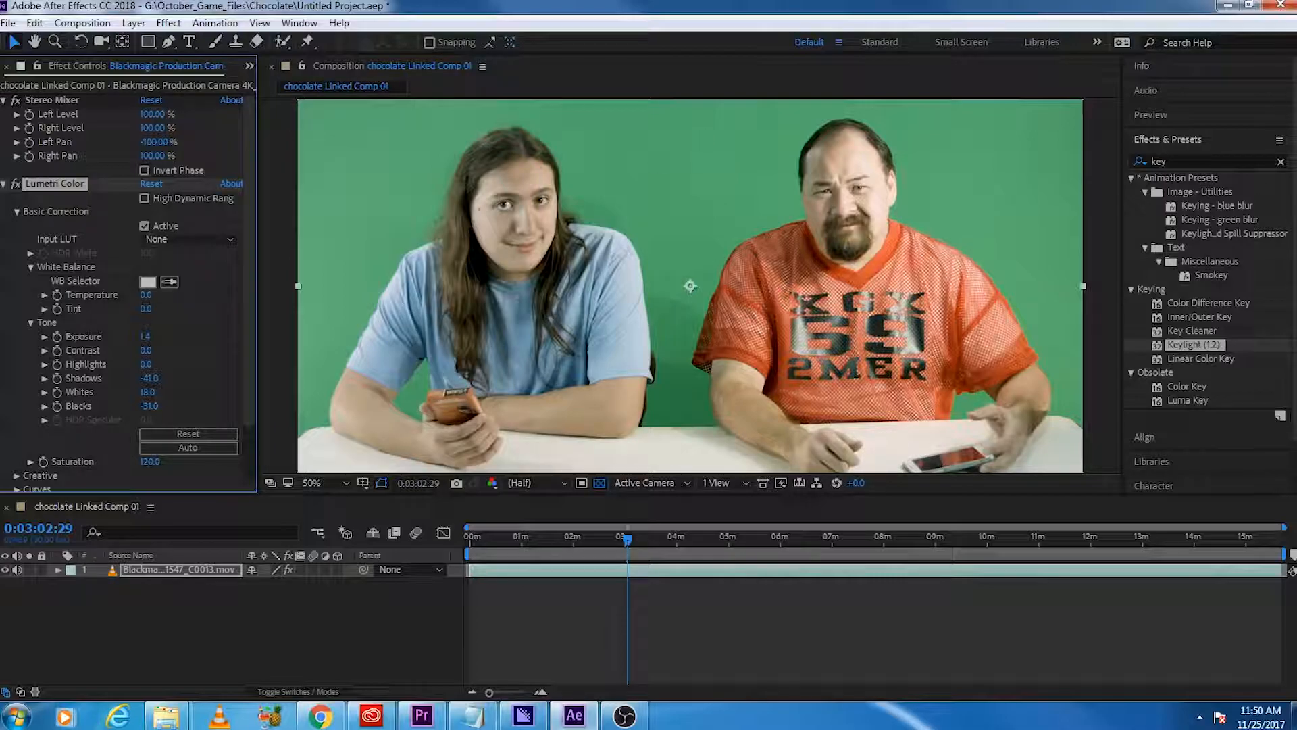
click(17, 212)
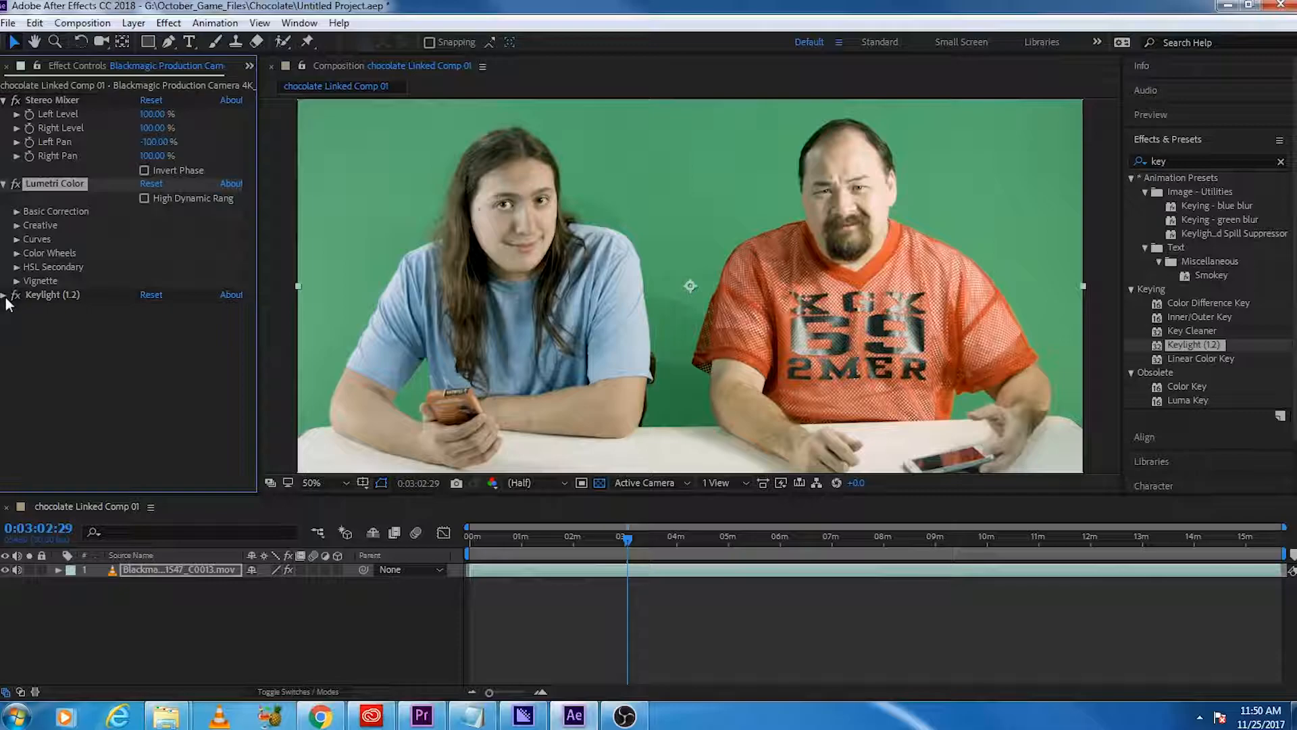
Step: Expand the Keylight (1.2) settings on the Blackmagic layer, keeping Lumetri Color's section list open
click(4, 184)
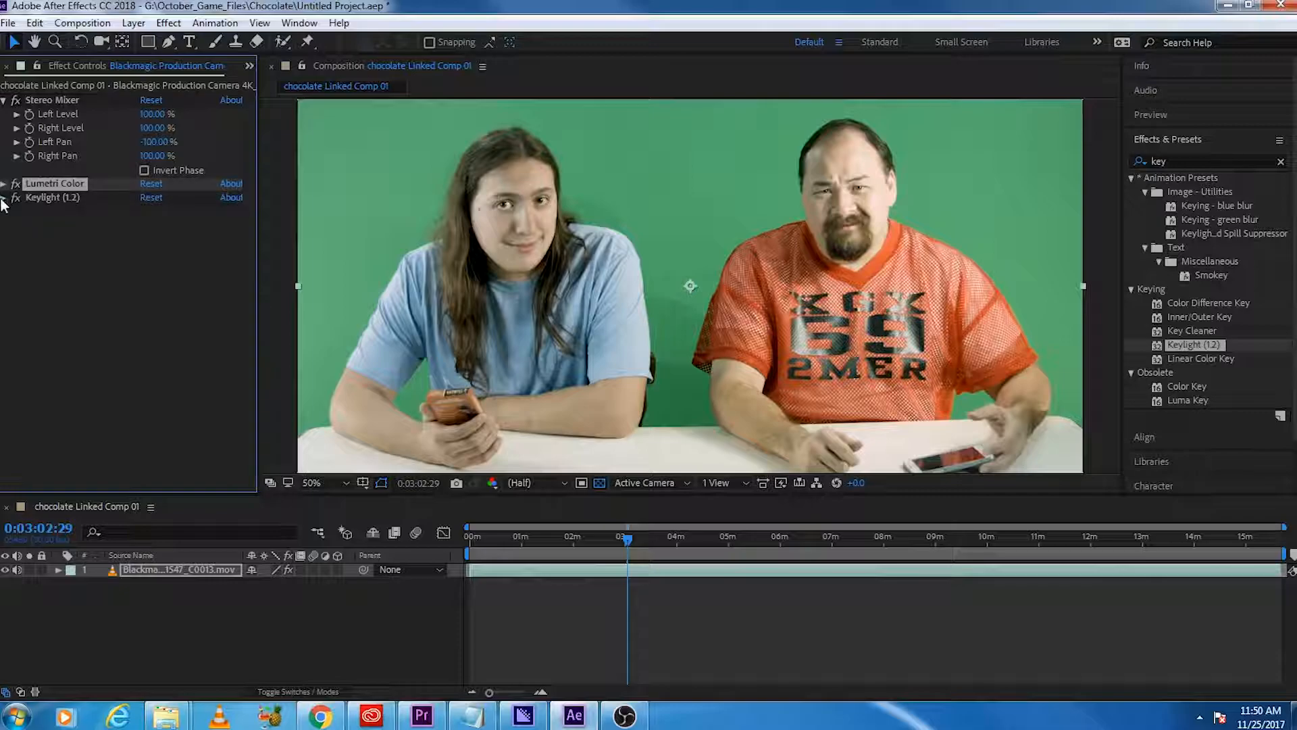
click(4, 197)
click(4, 184)
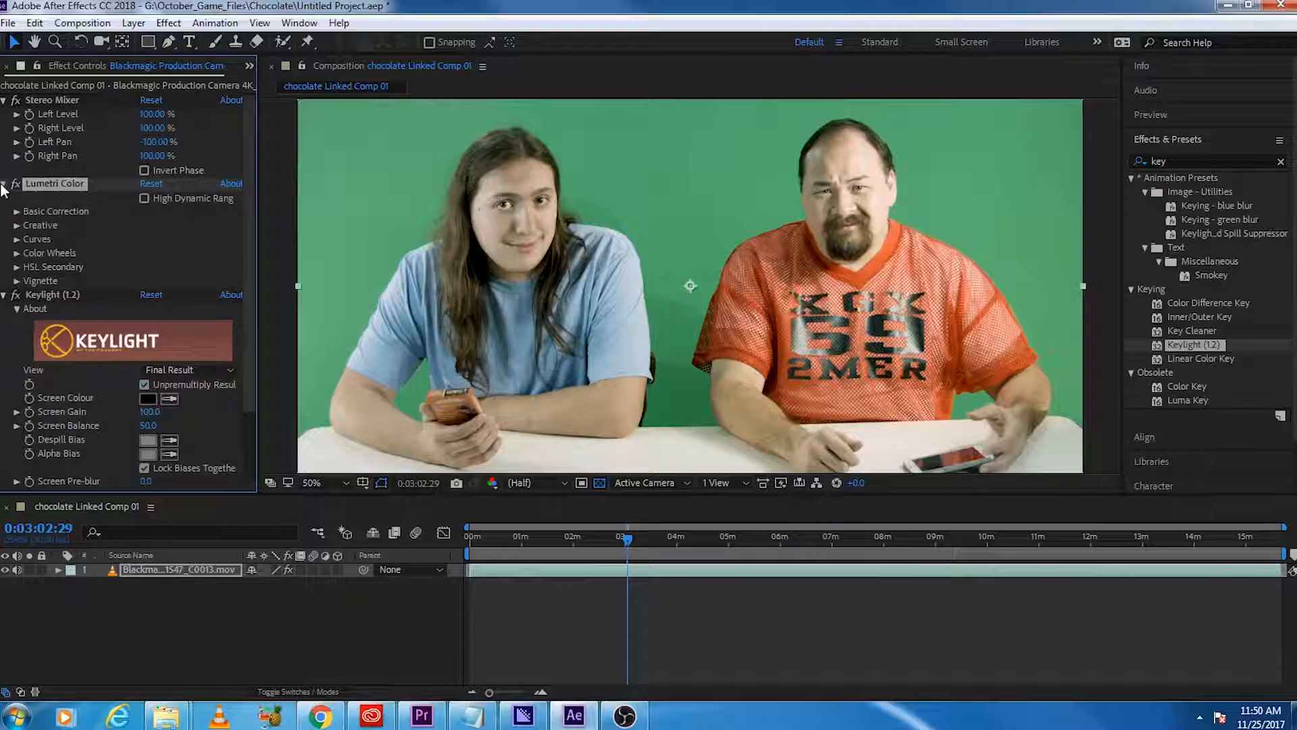
Step: Collapse Lumetri Color and sample the green backdrop beside the long-haired man as Keylight's Screen Colour
click(4, 184)
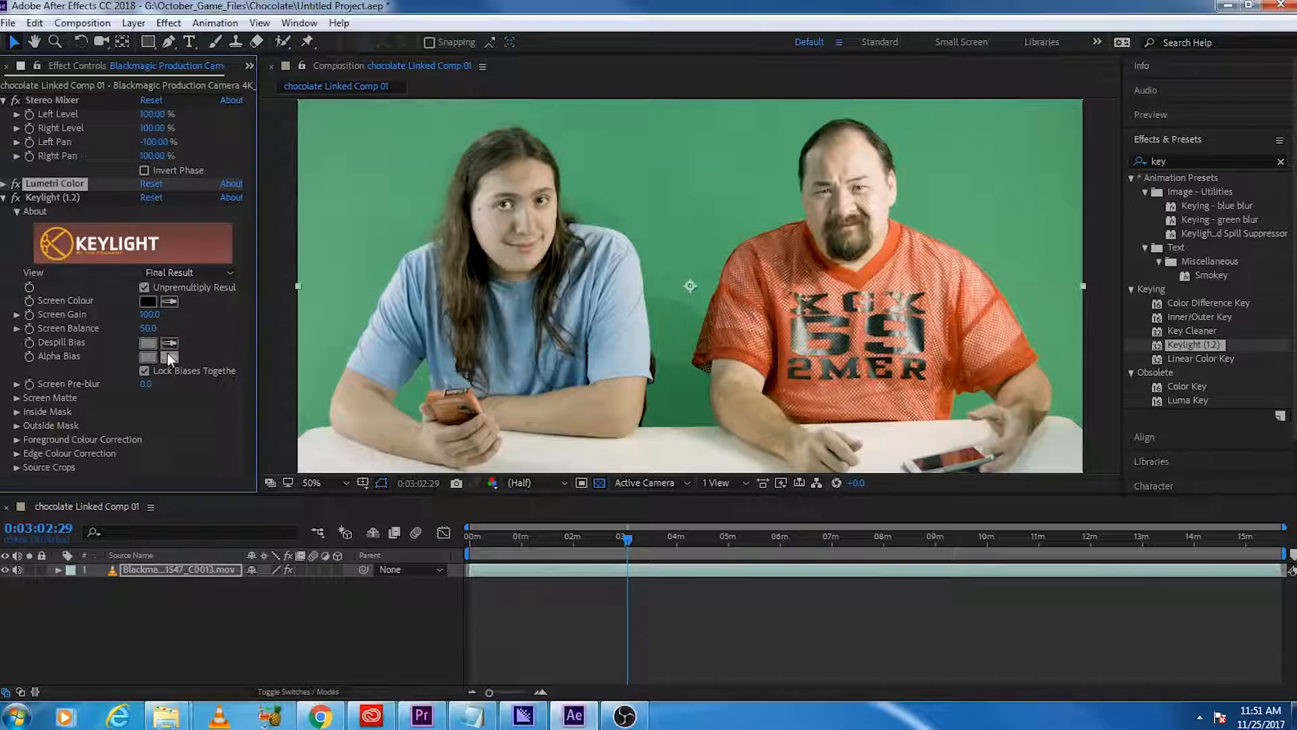
click(170, 301)
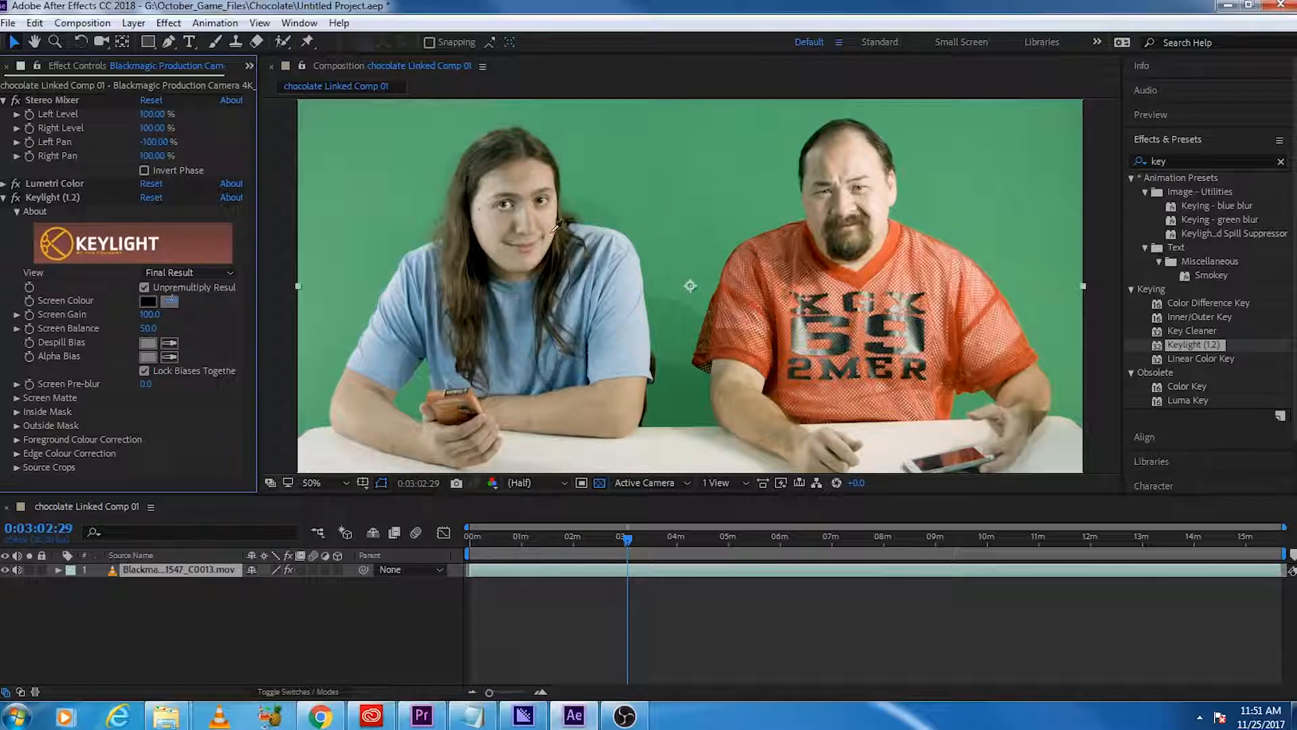
click(380, 287)
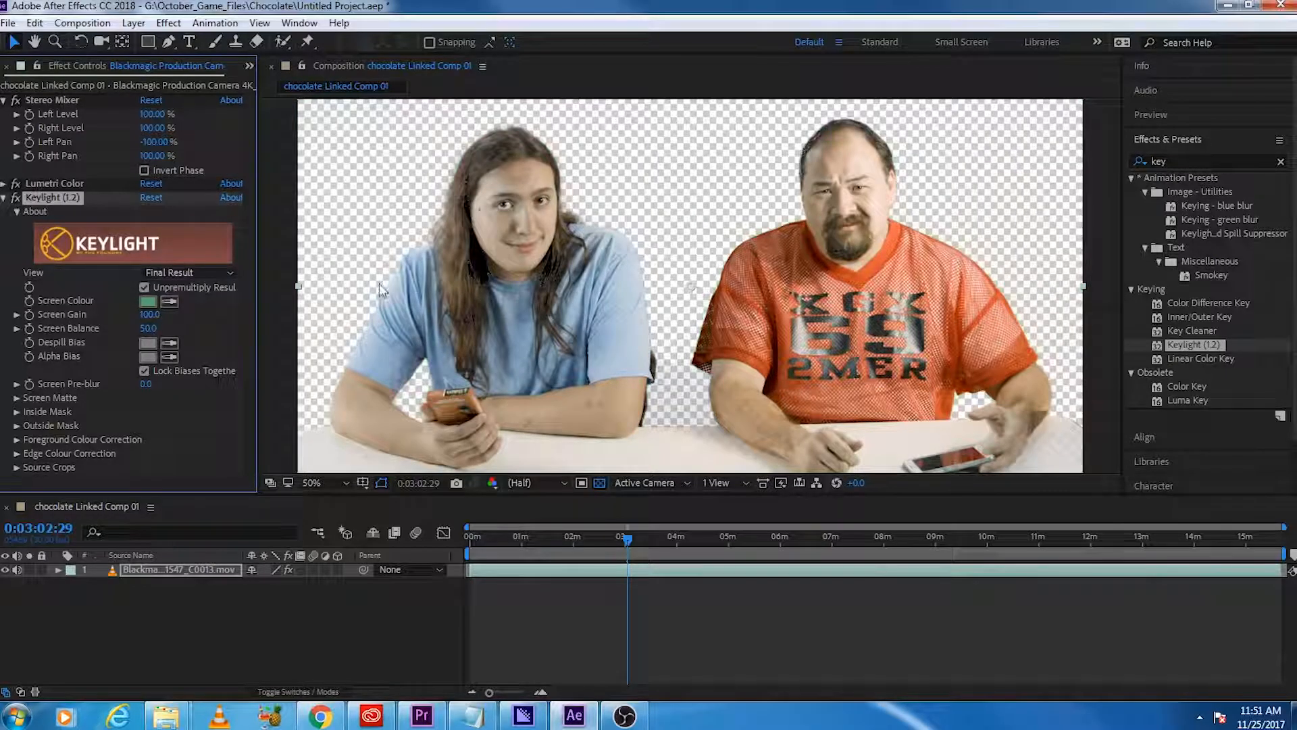
Step: Show Keylight's Combined Matte view and set Screen Gain to 124
click(196, 274)
click(282, 414)
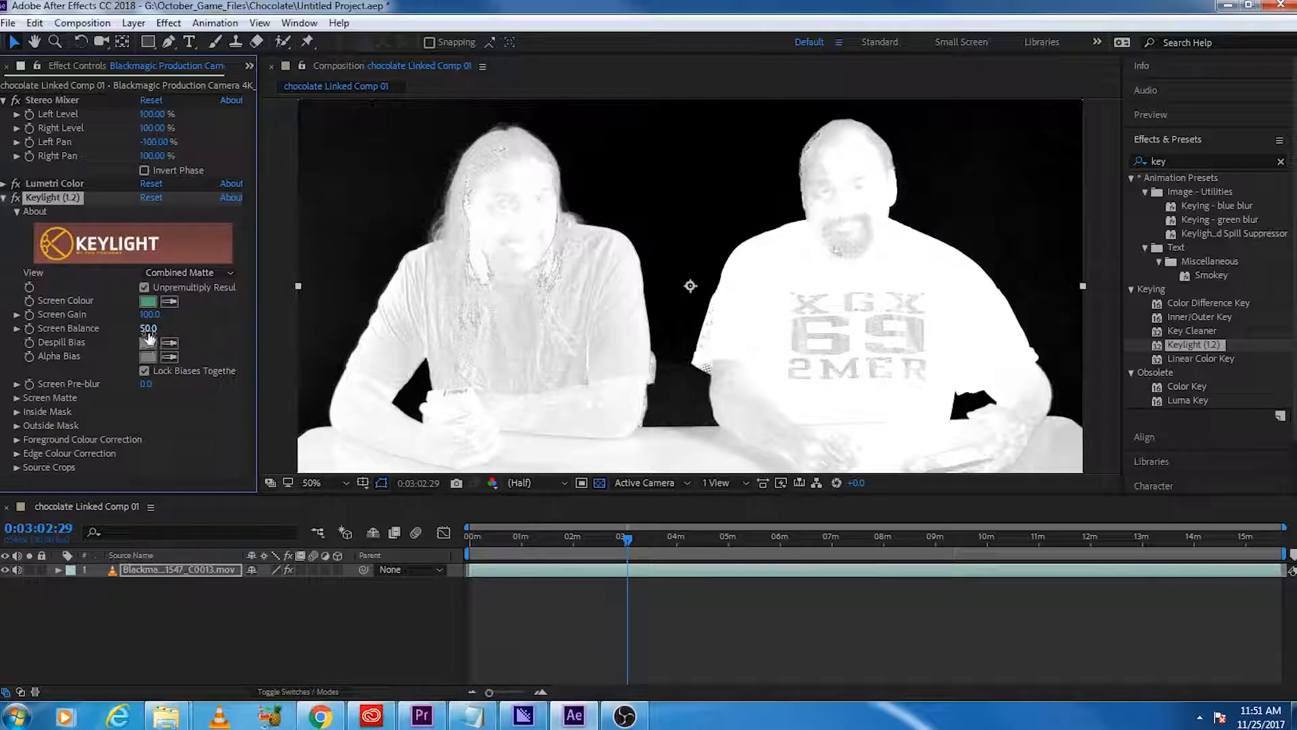
drag(150, 316, 176, 315)
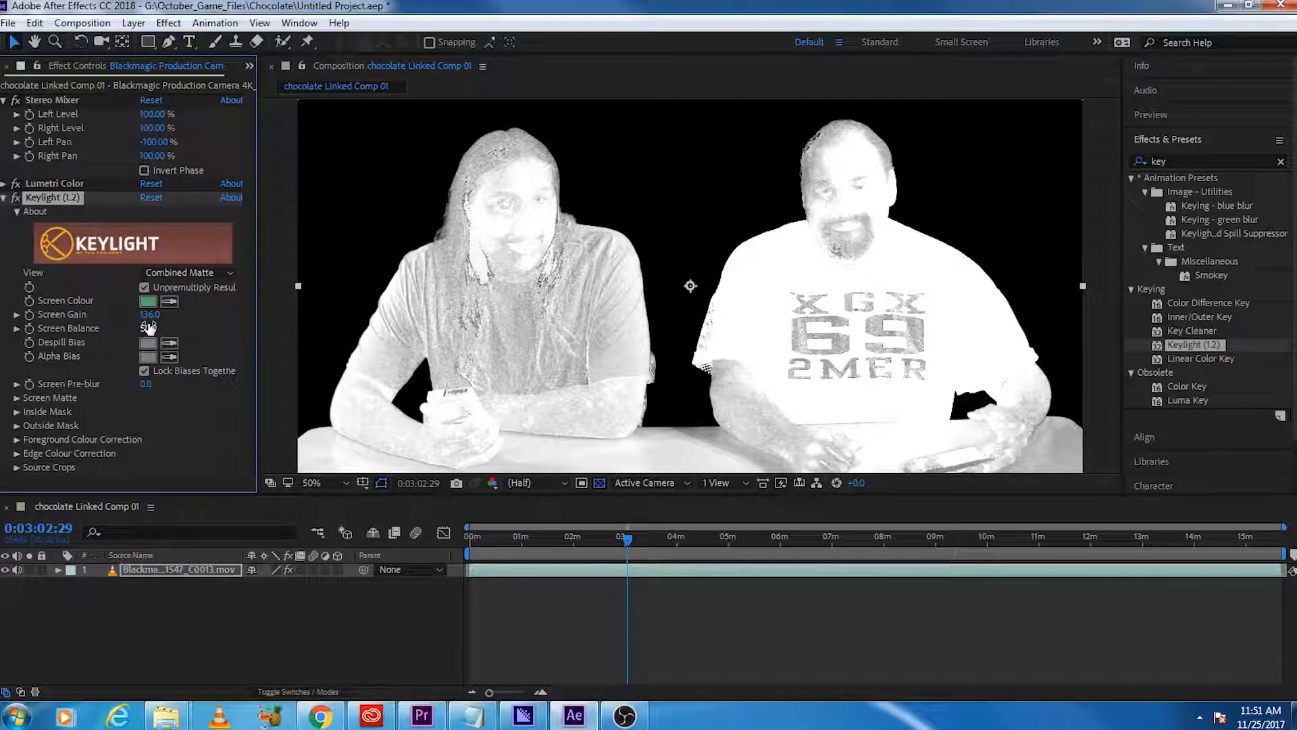
drag(146, 320, 143, 322)
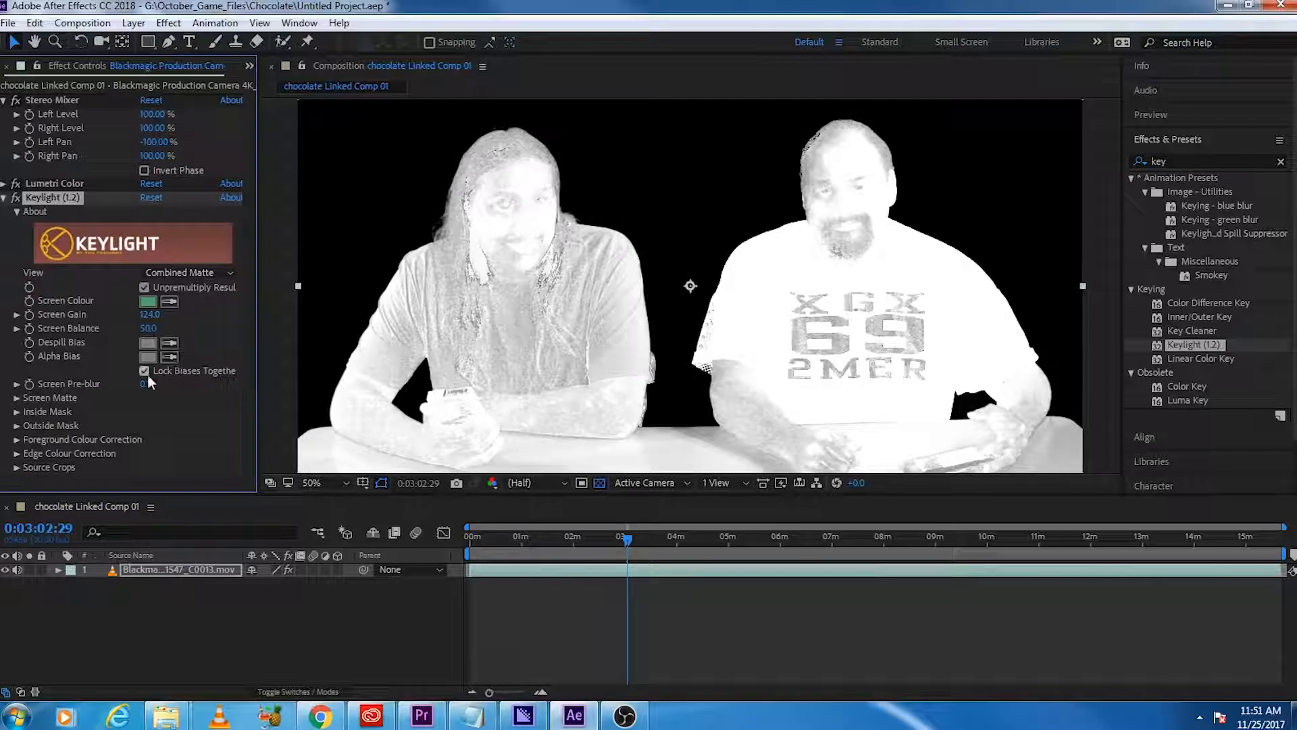
Step: Expand Keylight's Screen Matte settings and set Clip White to 28
click(16, 397)
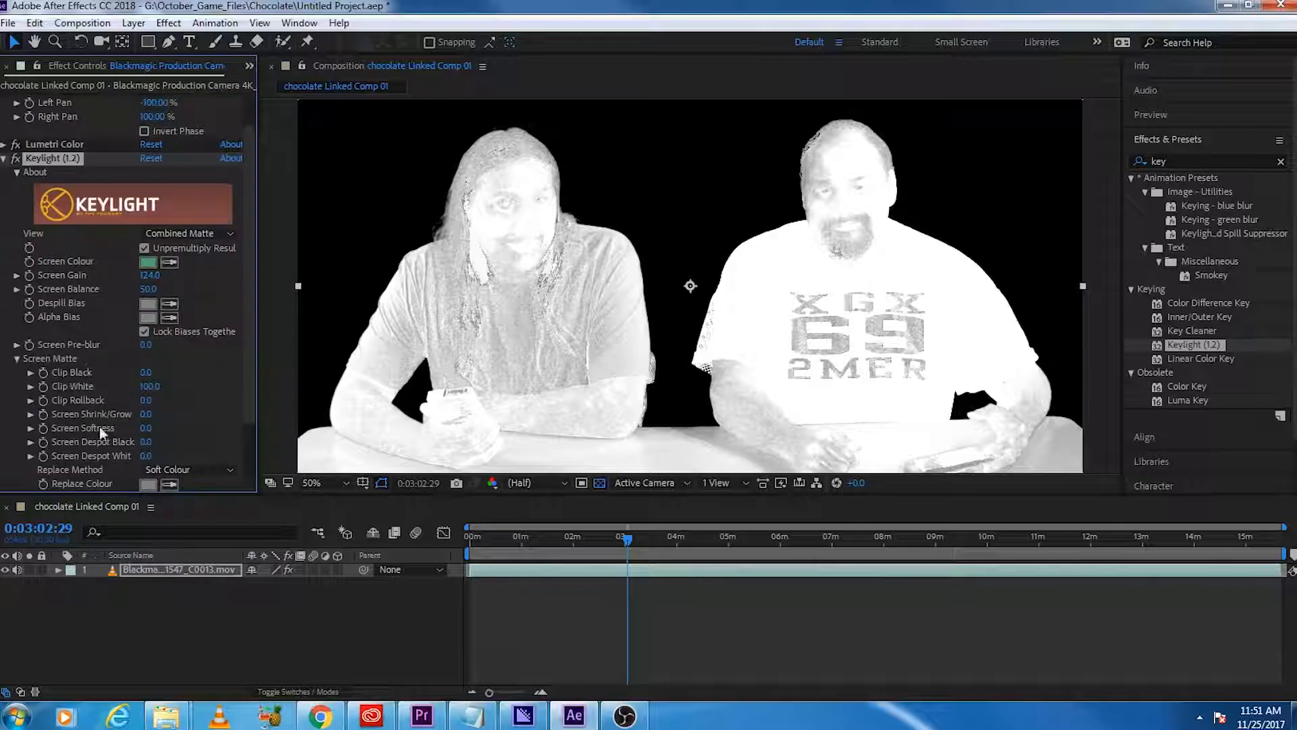
scroll(179, 413, down, 2)
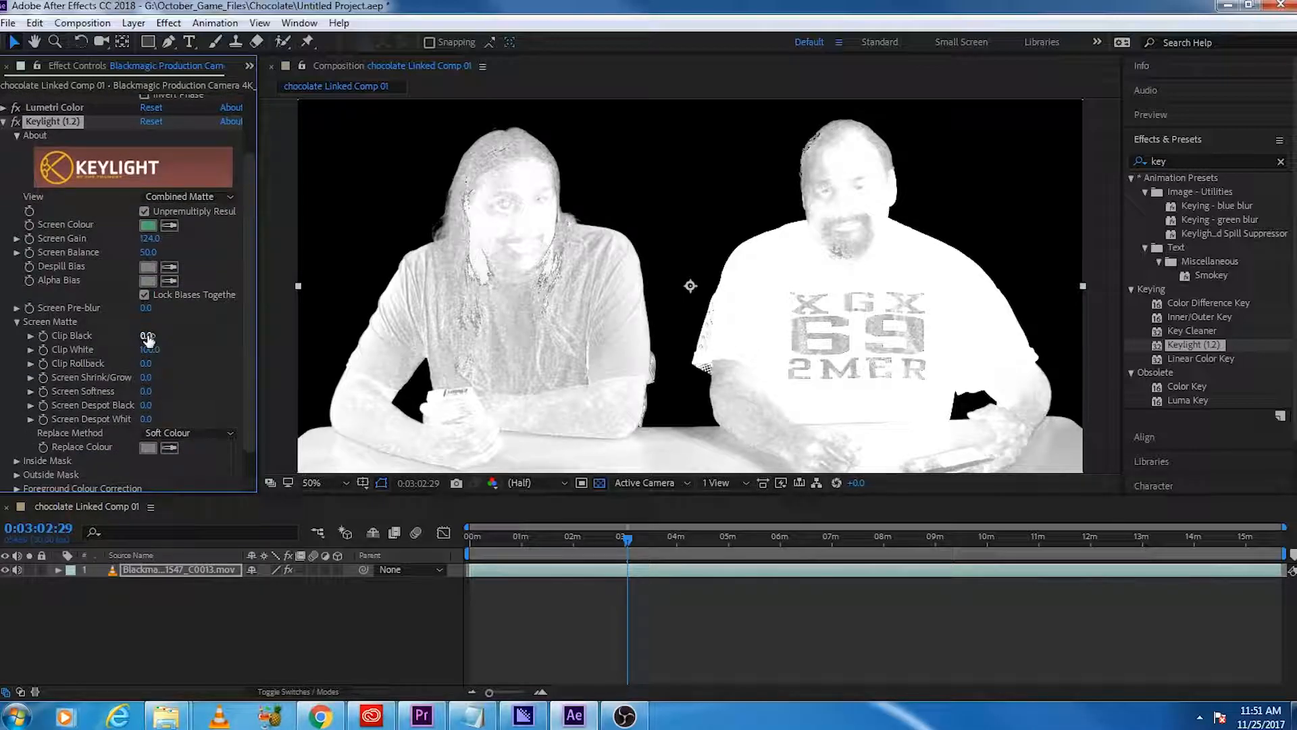
drag(160, 354, 117, 358)
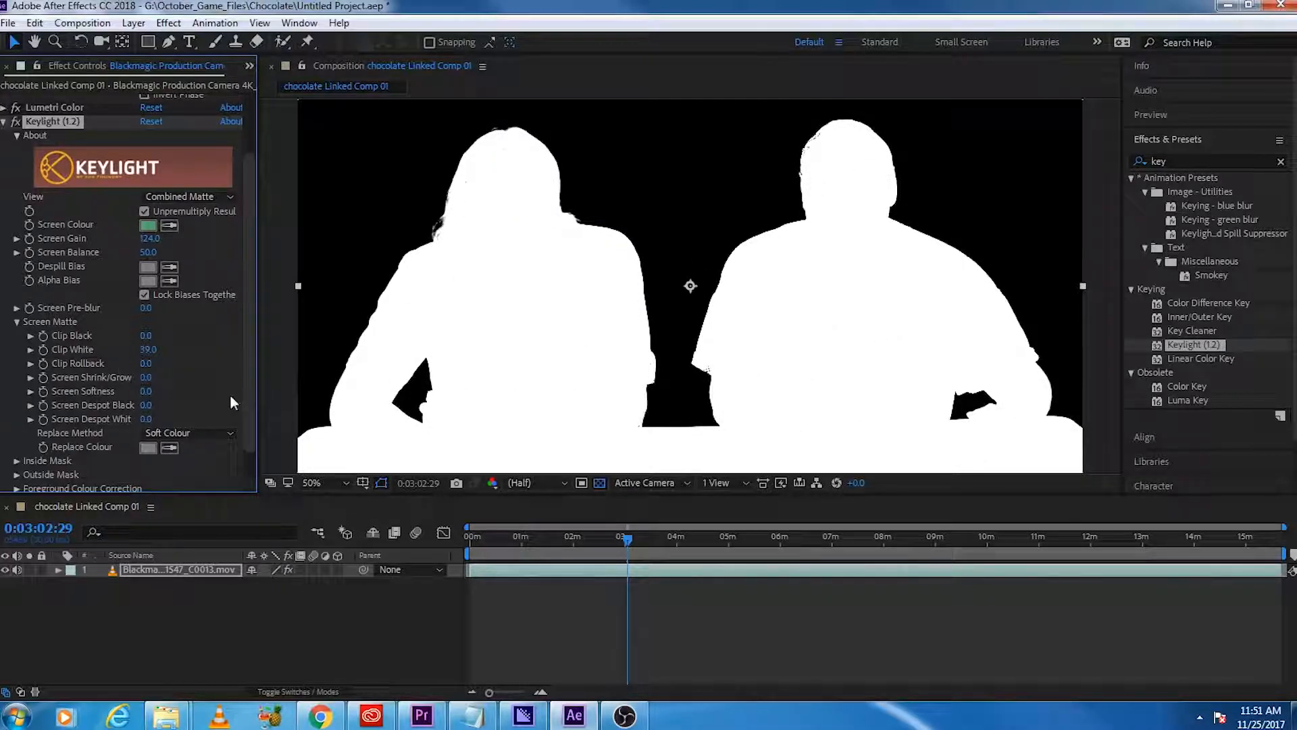
mouse_move(150, 354)
mouse_down()
mouse_move(128, 358)
mouse_move(182, 361)
mouse_move(163, 371)
mouse_move(168, 340)
mouse_move(193, 344)
mouse_move(144, 352)
mouse_up()
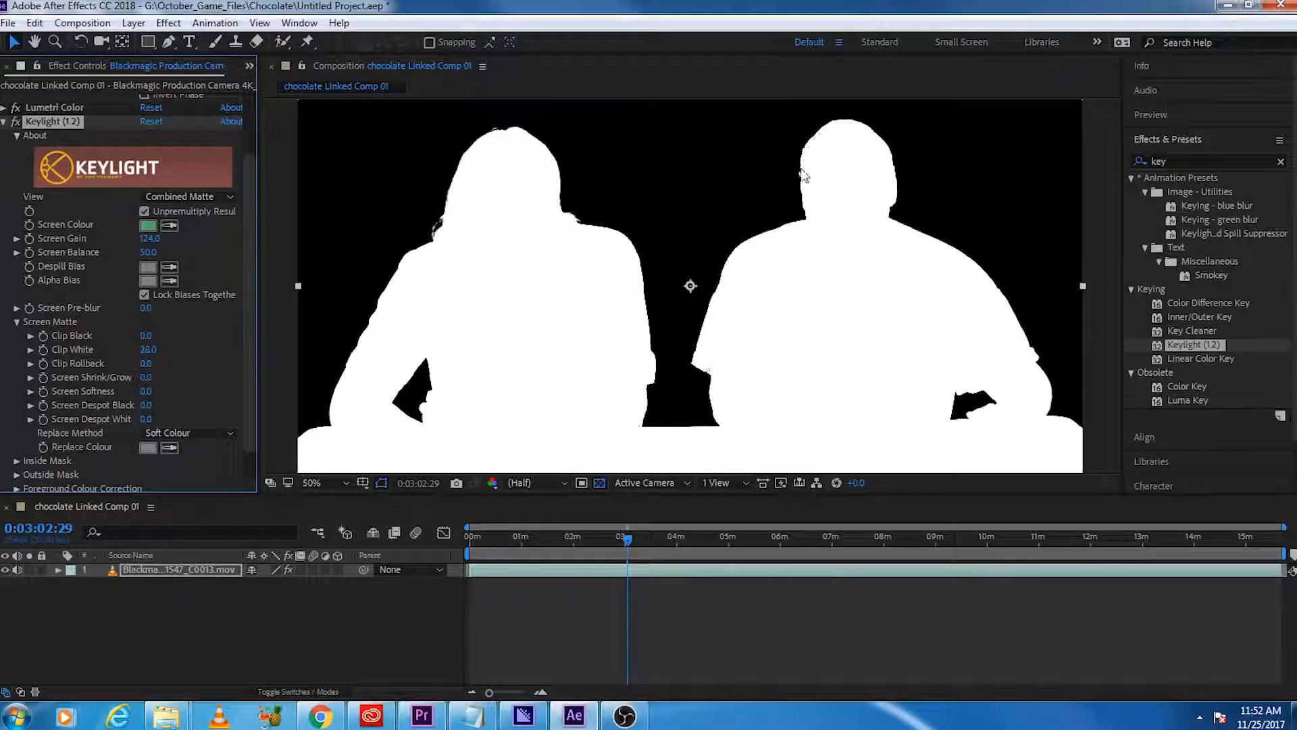
Step: Scrub through the composition to examine the combined matte for holes and rough edges at different times
drag(630, 539, 1135, 546)
drag(1105, 553, 1132, 544)
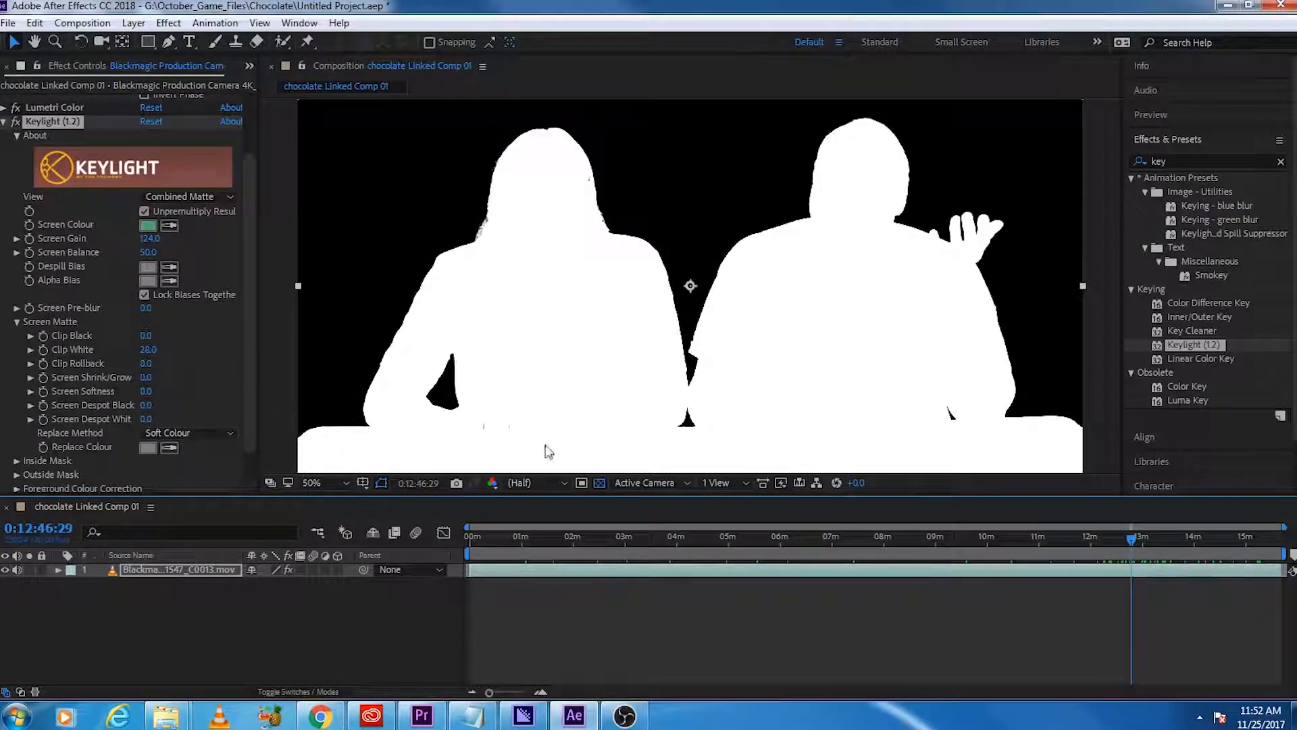
drag(1127, 540, 502, 628)
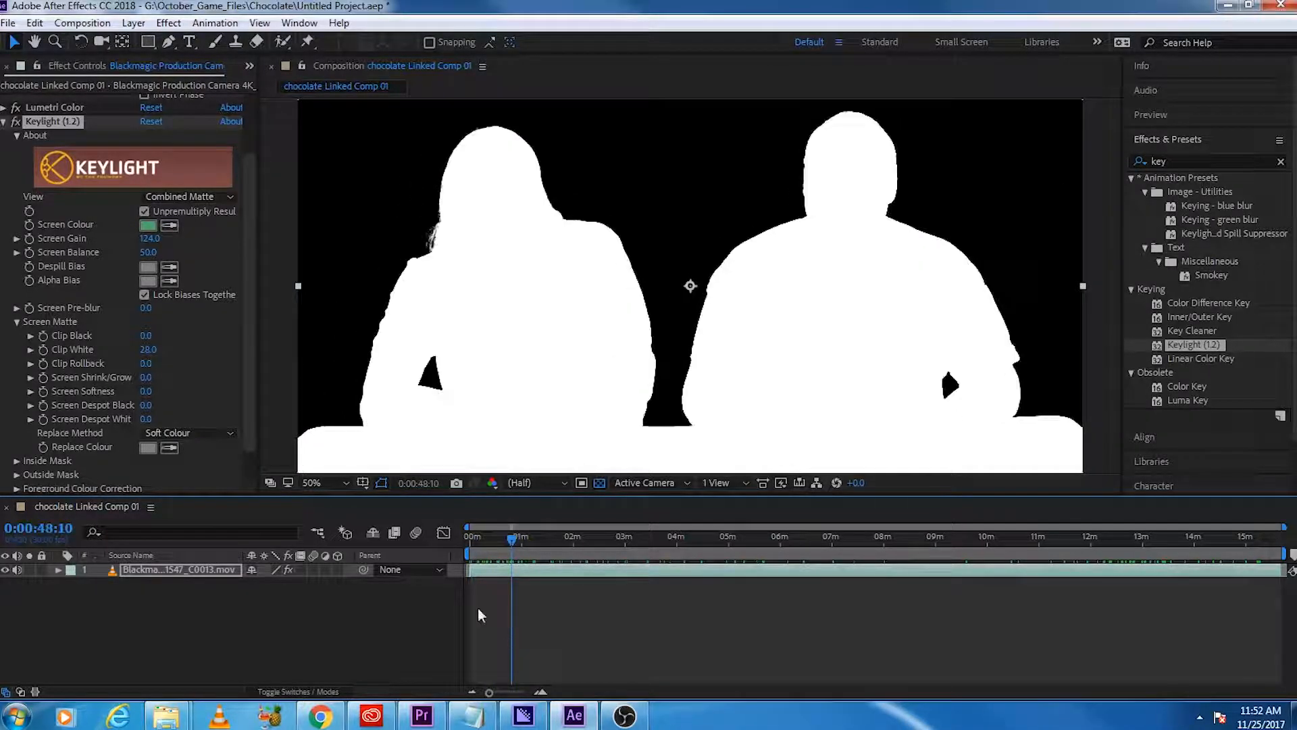
click(515, 540)
drag(514, 542, 688, 539)
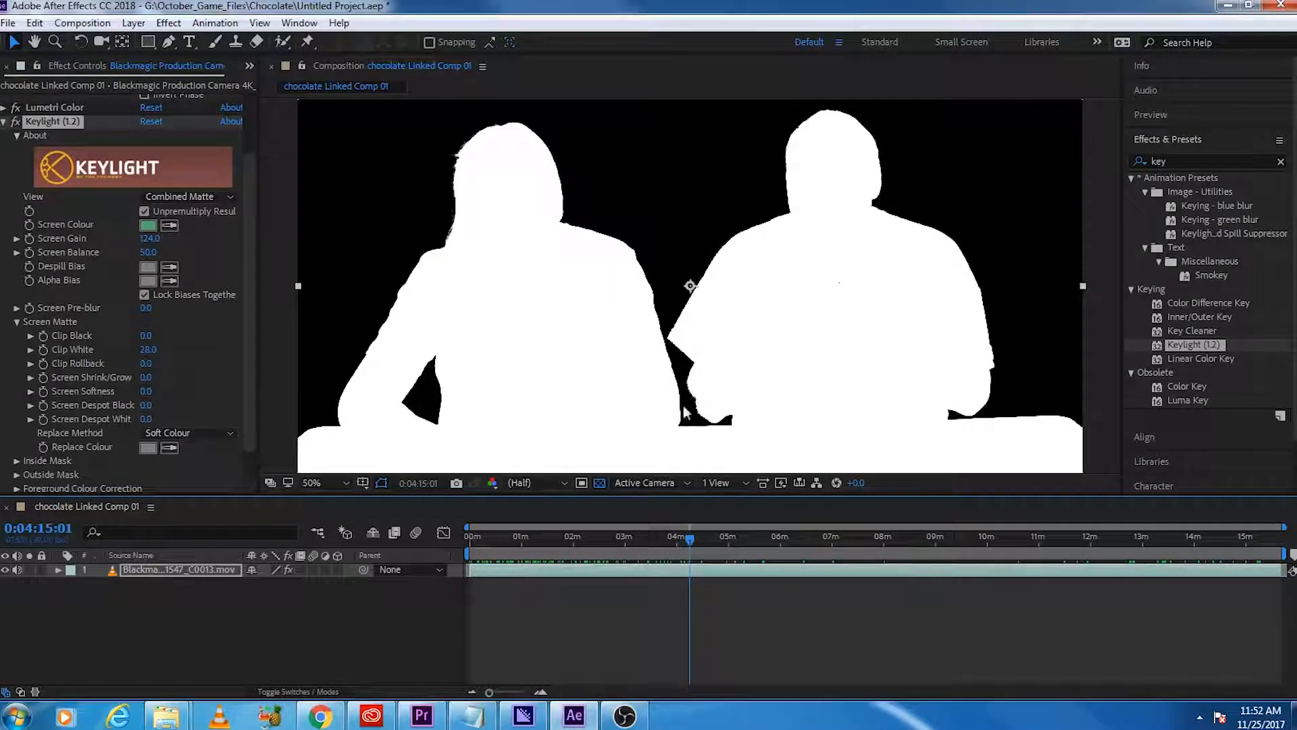
mouse_move(690, 539)
mouse_down()
mouse_move(663, 546)
mouse_move(686, 551)
mouse_up()
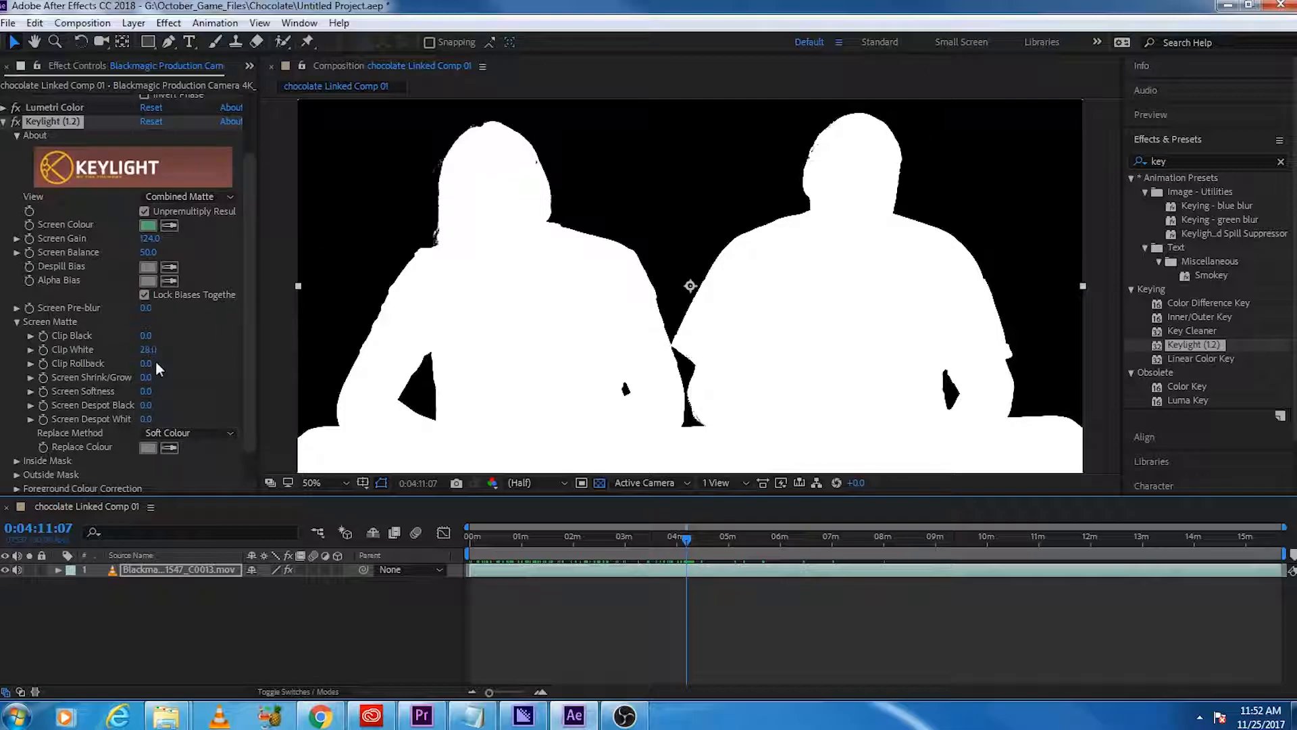
Step: Set Keylight's Screen Shrink/Grow to -1 and Screen Softness to 2
click(146, 377)
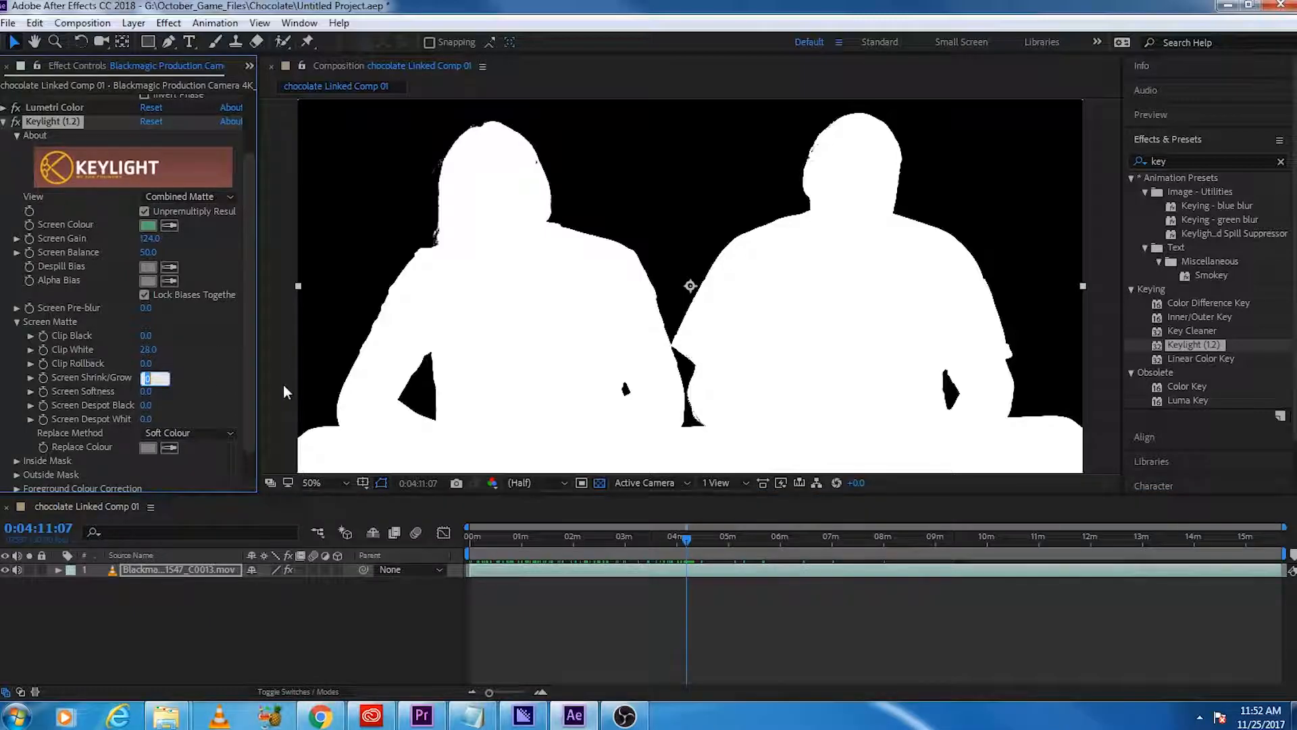
text(-1)
key(Return)
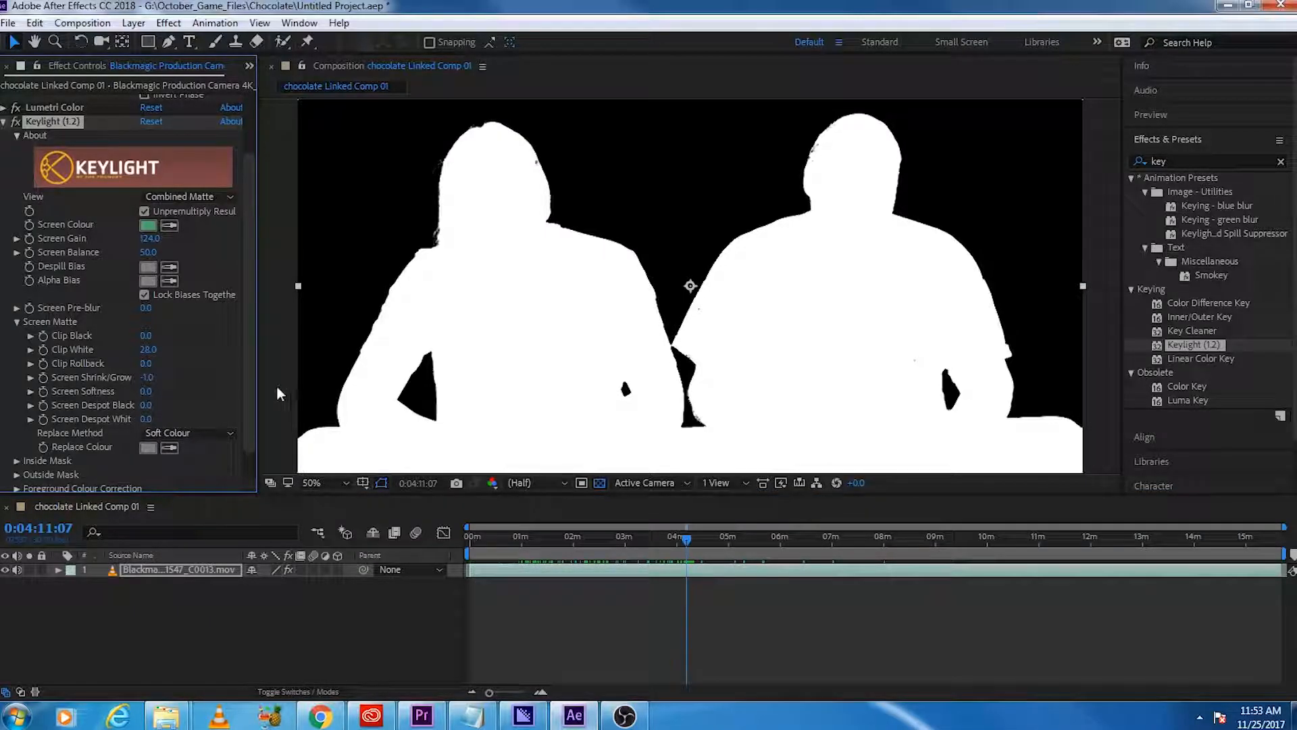
click(148, 391)
key(Return)
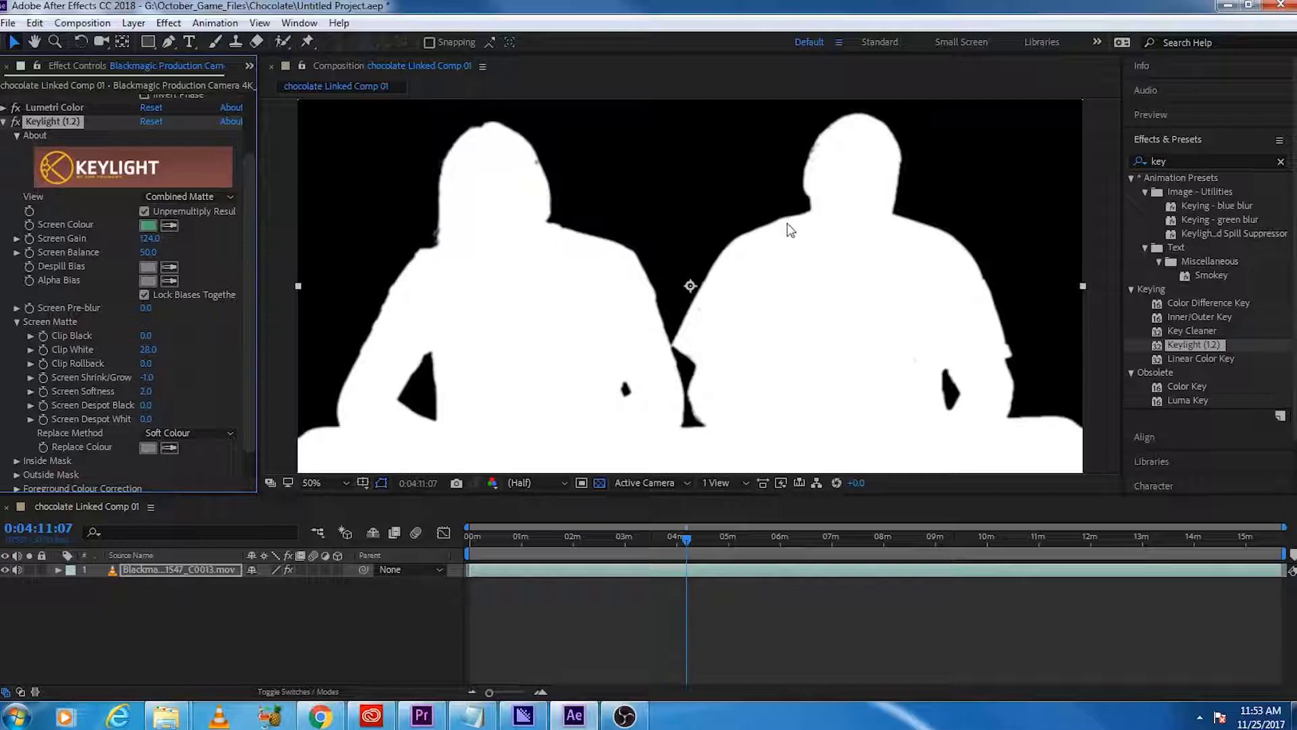
Step: Collapse the Screen Matte settings, return Keylight to the Final Result view and check the keyed footage around 0:07:44
click(17, 322)
click(202, 272)
click(206, 471)
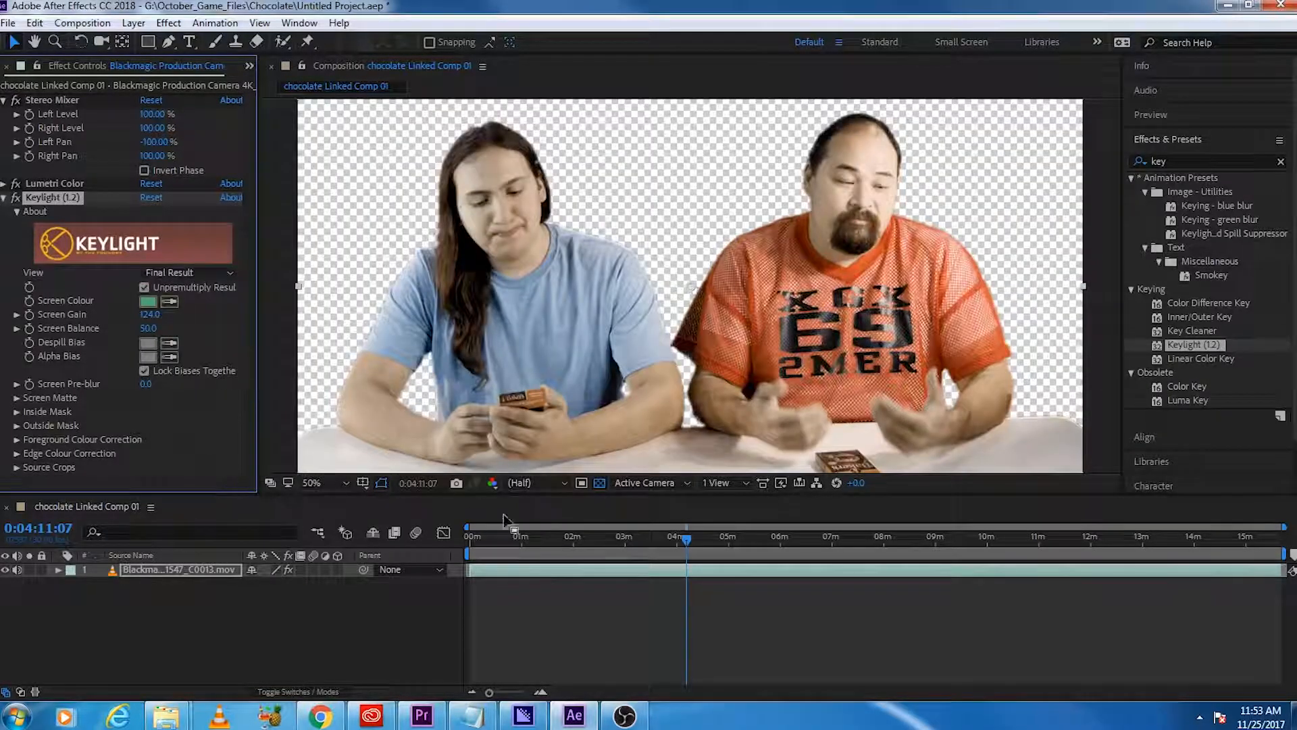
drag(695, 540, 871, 537)
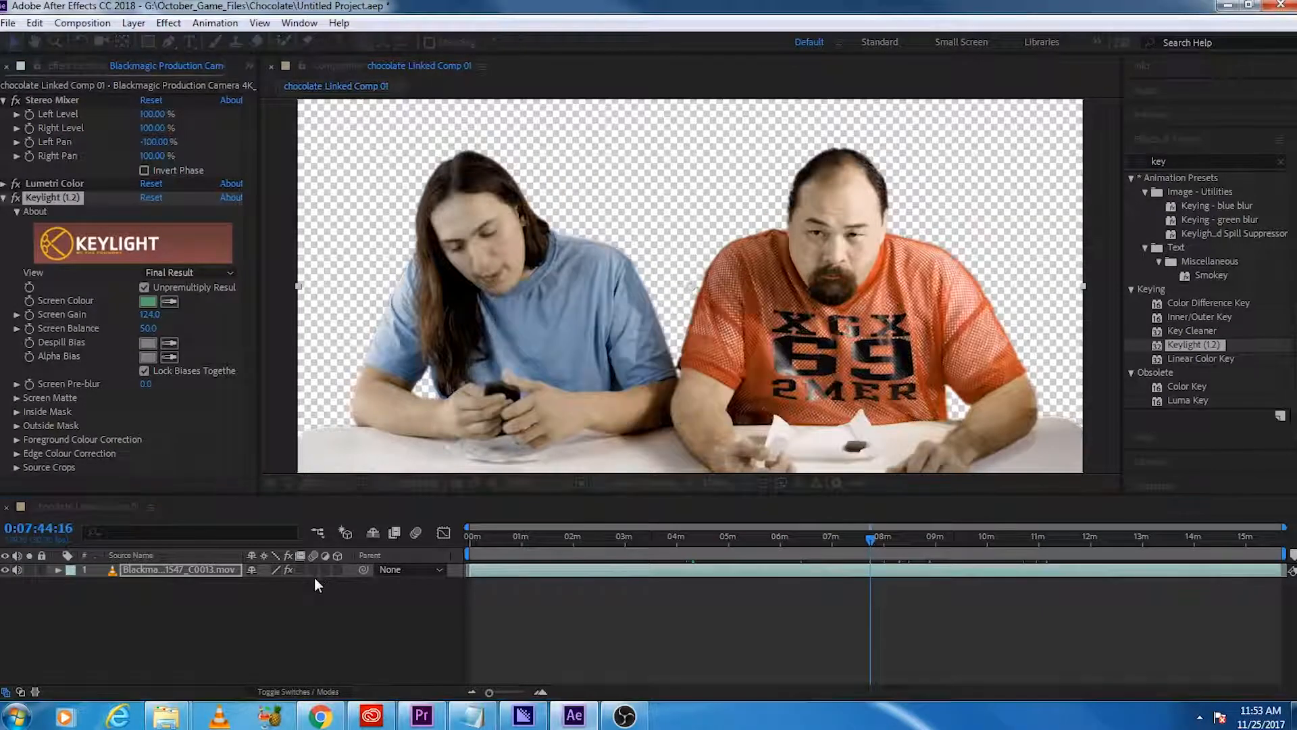
Step: Switch to Premiere Pro, preview the keyed footage in the sub bg sequence and copy all its clips
click(422, 715)
click(788, 477)
drag(788, 477, 688, 478)
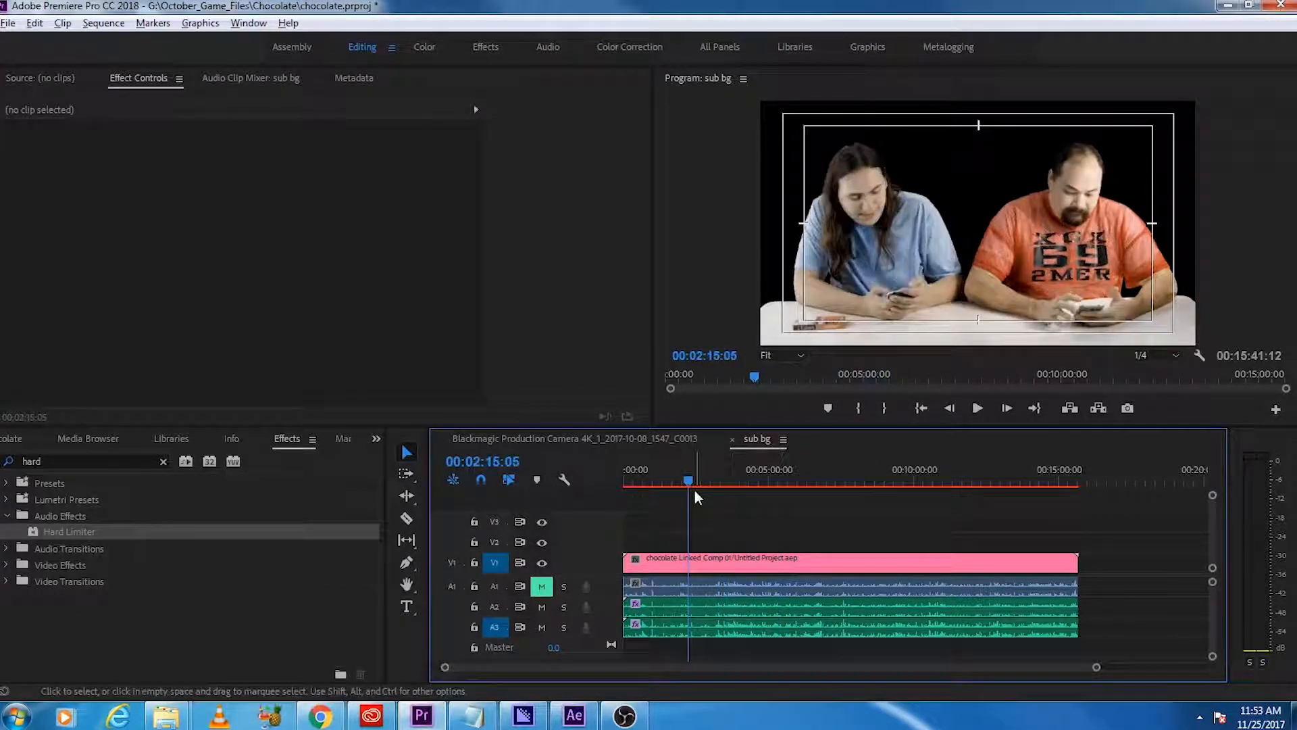
drag(753, 649, 738, 522)
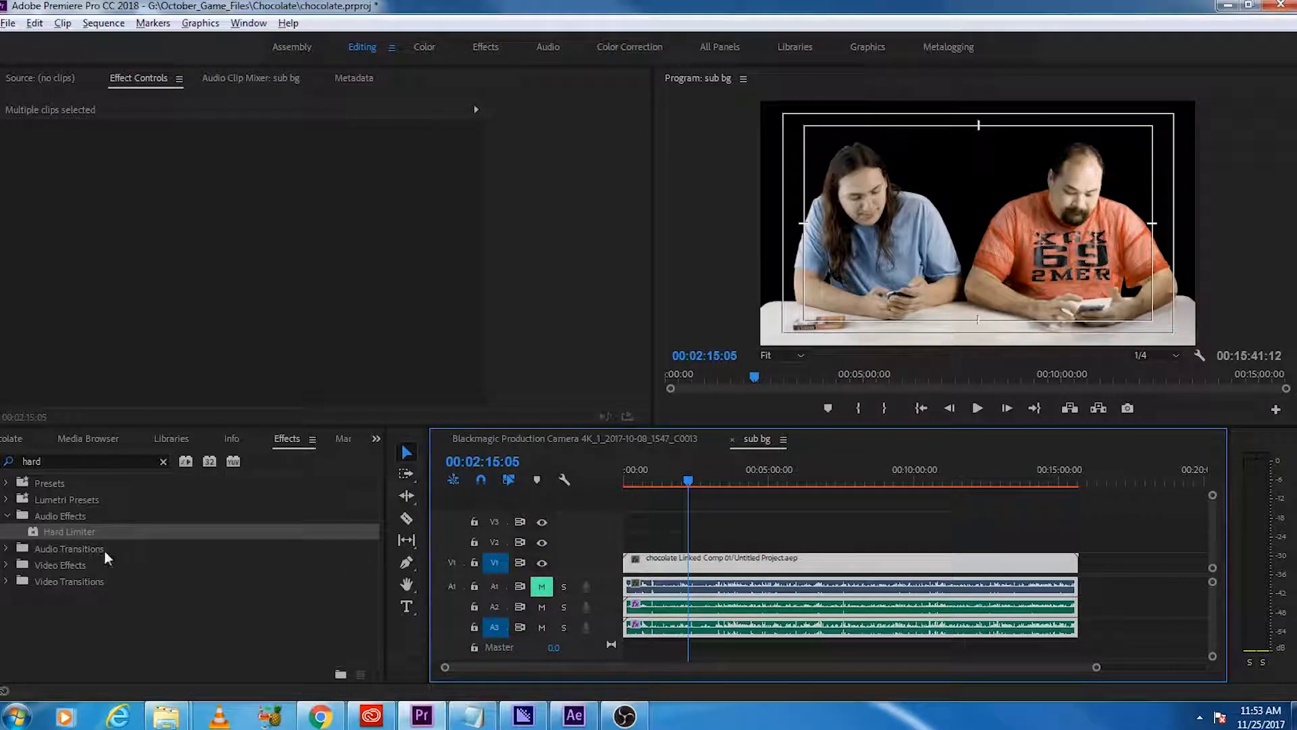
Step: Open the sub no bg sequence from the project's source bin
click(13, 439)
scroll(101, 605, up, 3)
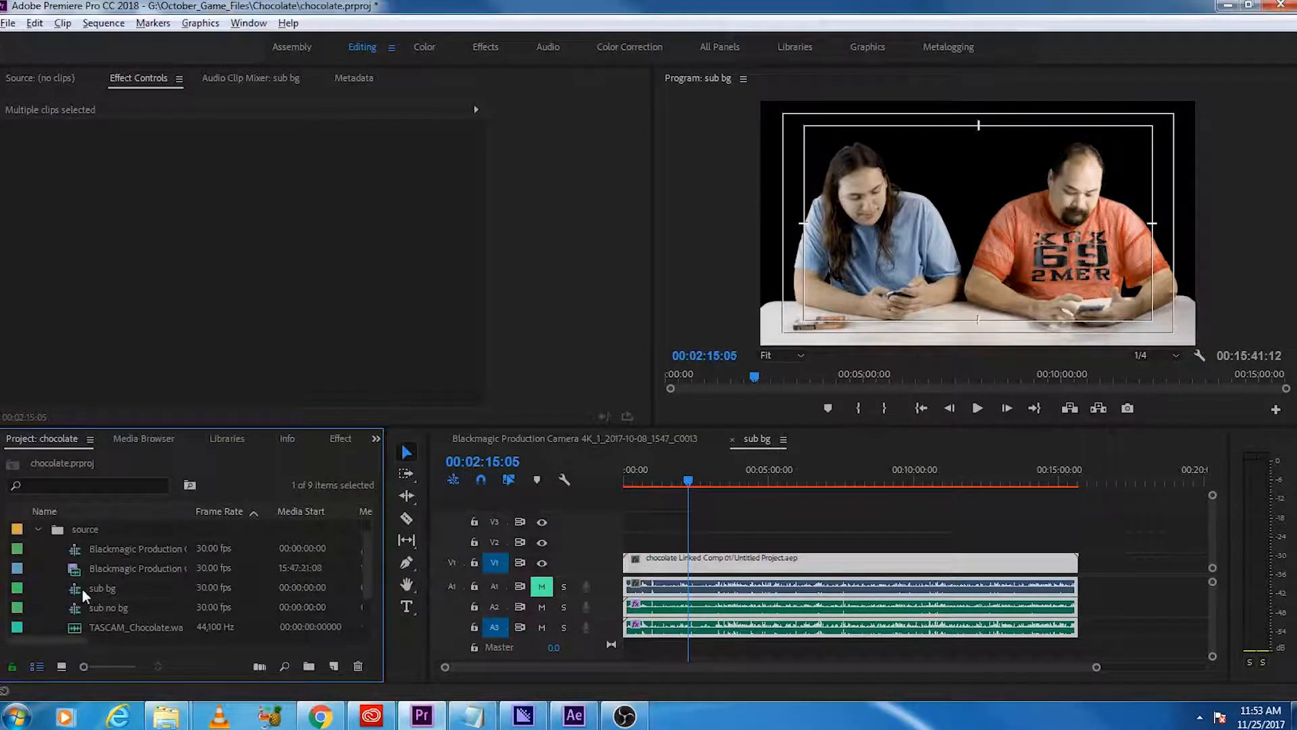
scroll(101, 587, down, 2)
double_click(119, 574)
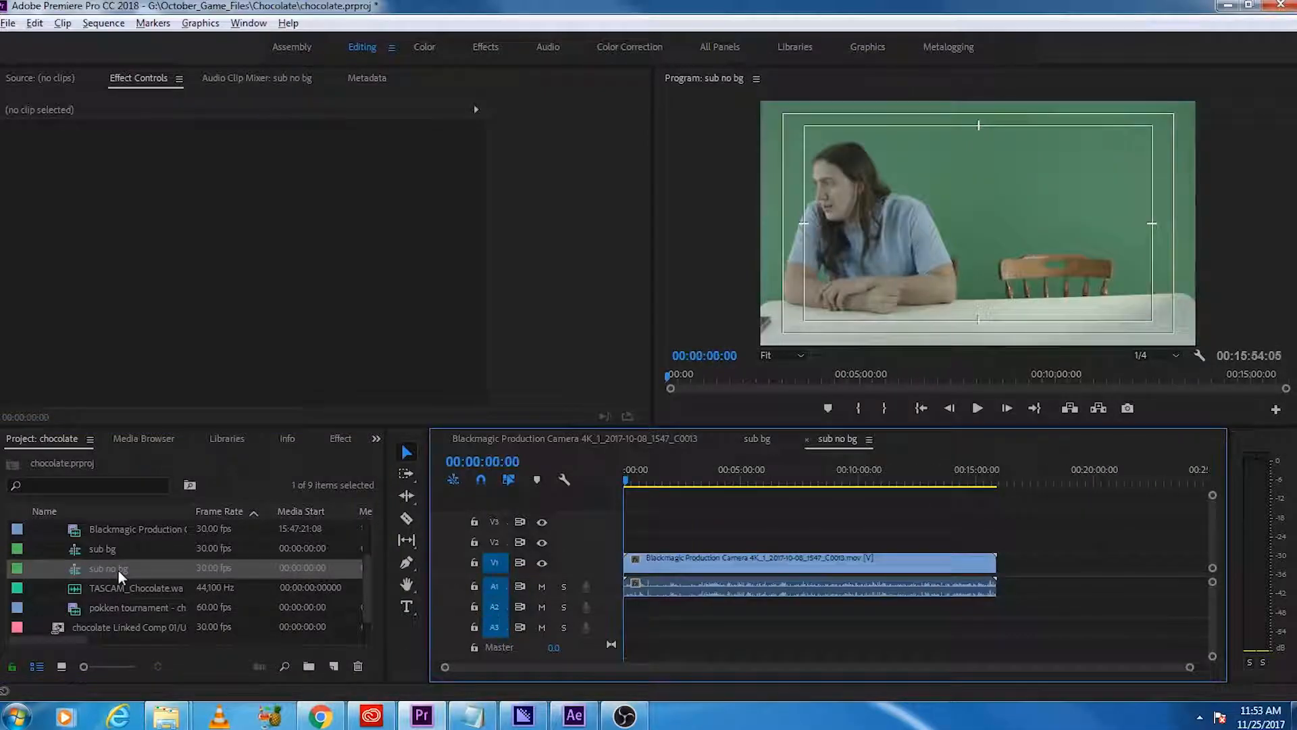
Step: Replace the original clip in sub no bg with the copied clips and mute audio track A1
click(687, 571)
key(Delete)
key(ctrl+z)
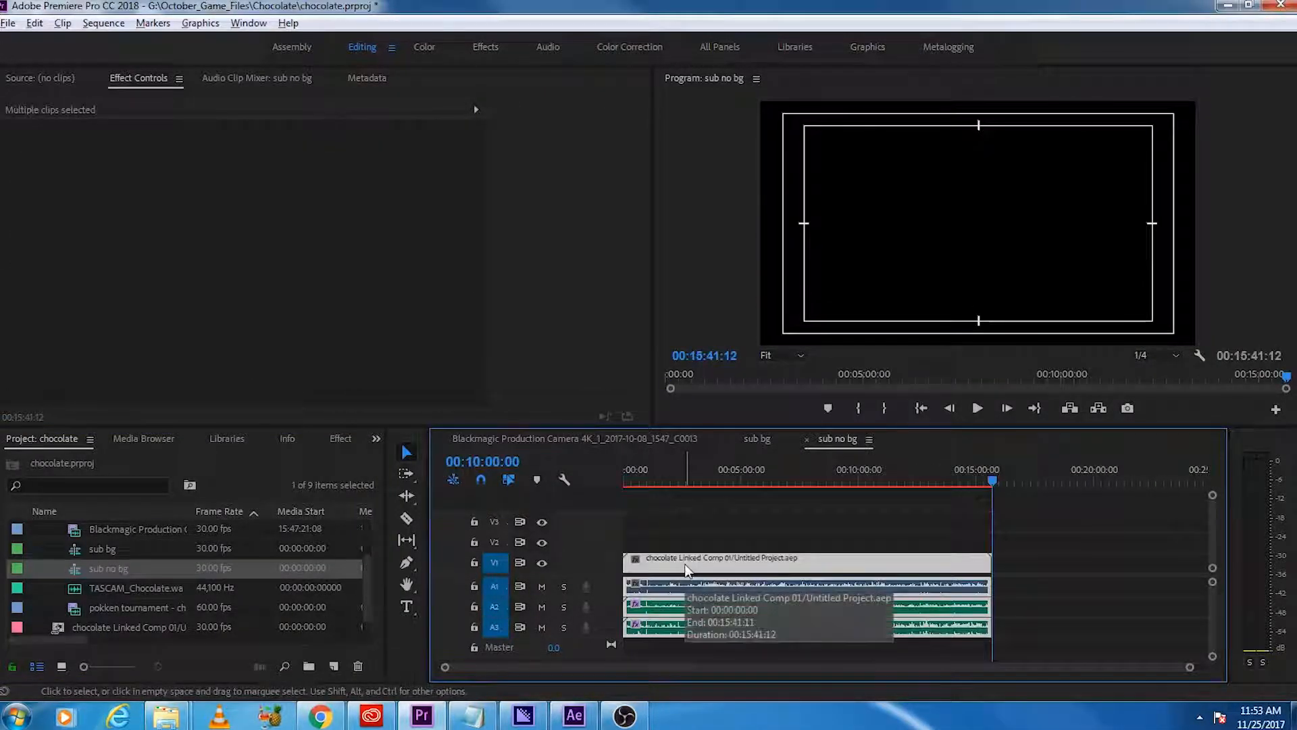
click(541, 586)
drag(743, 473, 730, 481)
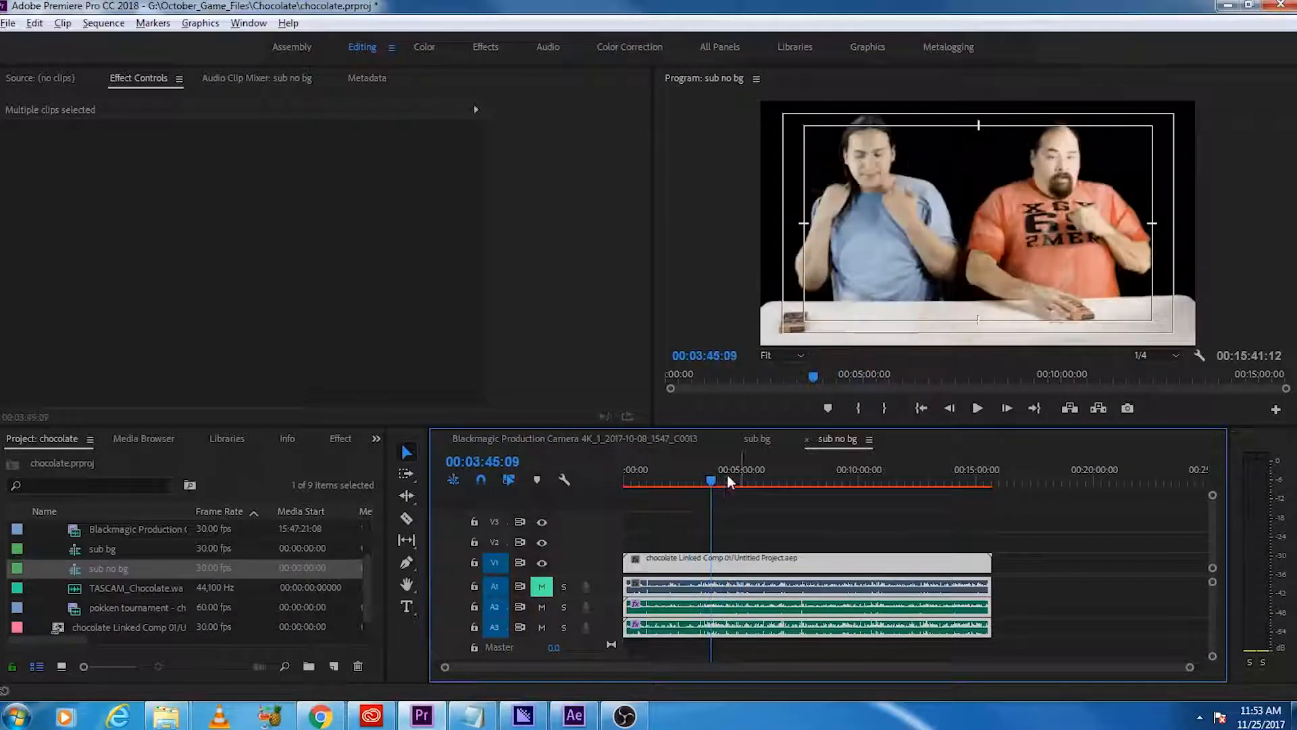
Step: In sub bg, move the linked comp to V2 and place background new.png beneath it on V1 for the full length
click(756, 438)
drag(659, 567, 659, 544)
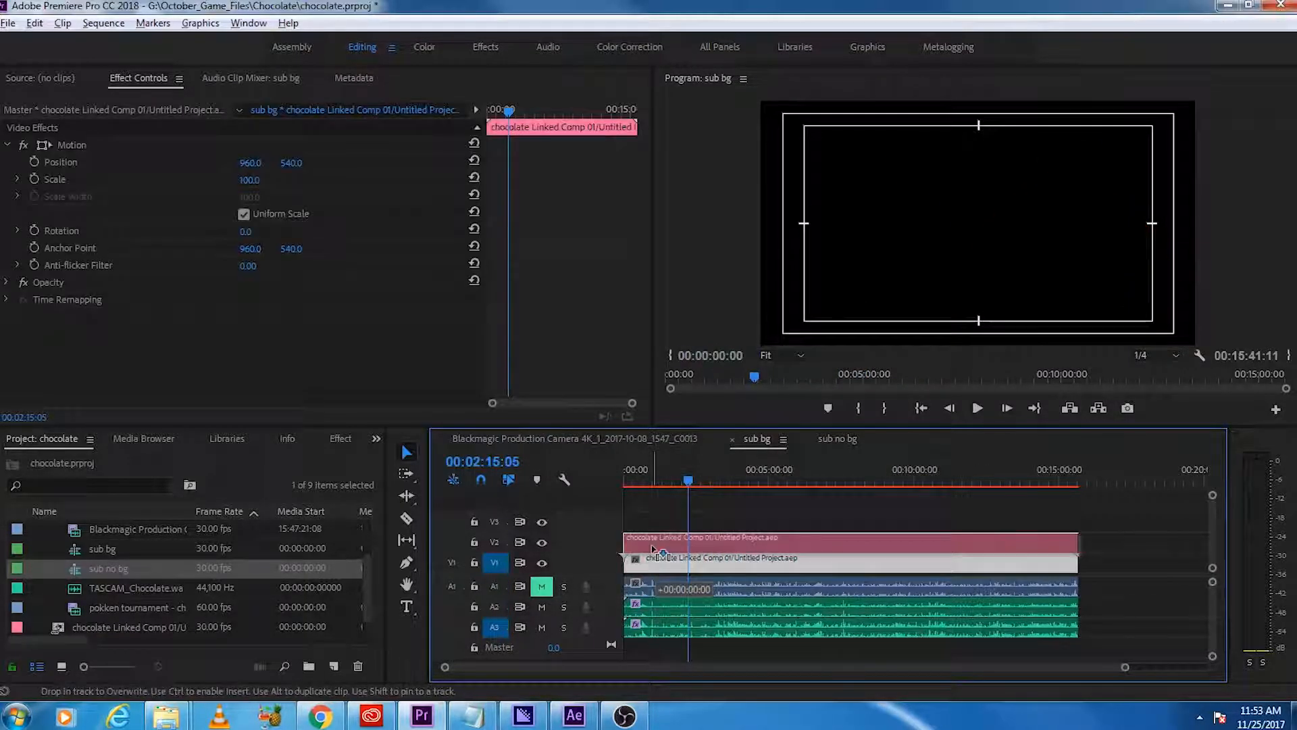
scroll(40, 598, up, 1)
click(39, 549)
click(37, 530)
click(152, 549)
drag(84, 550, 1078, 562)
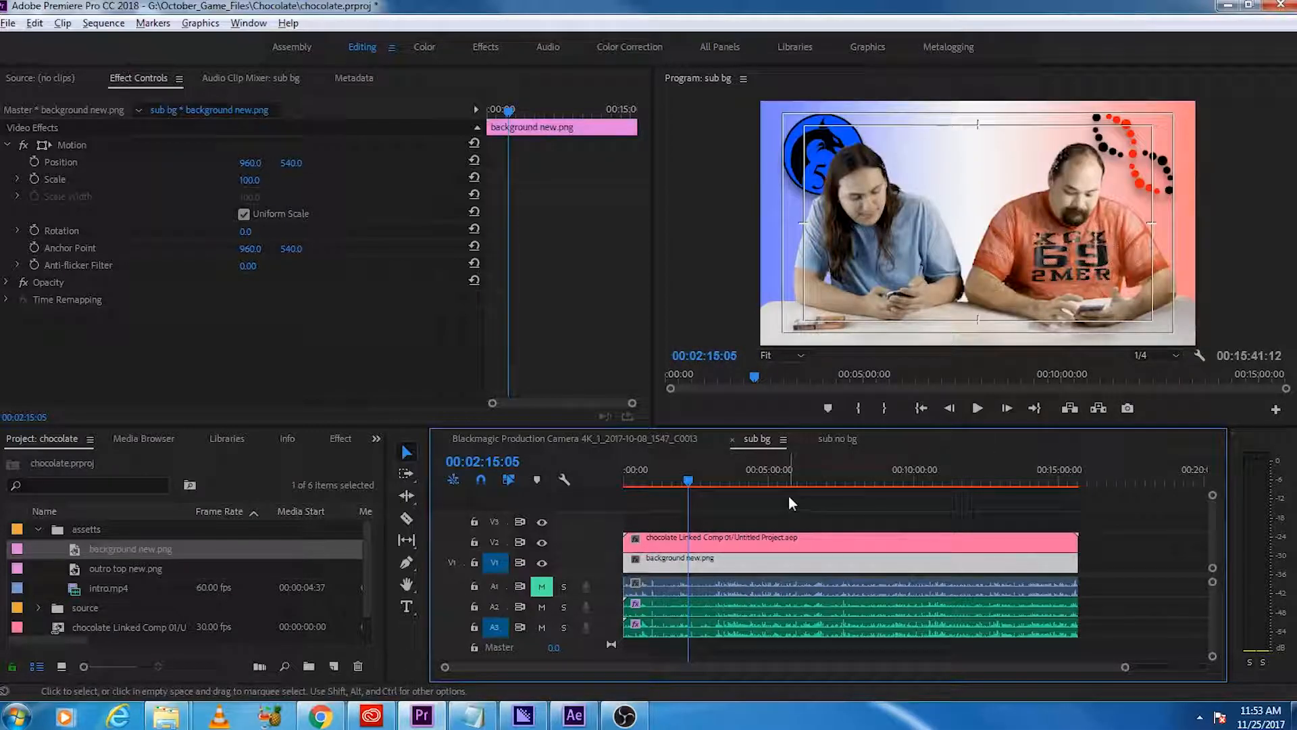
drag(812, 473, 904, 481)
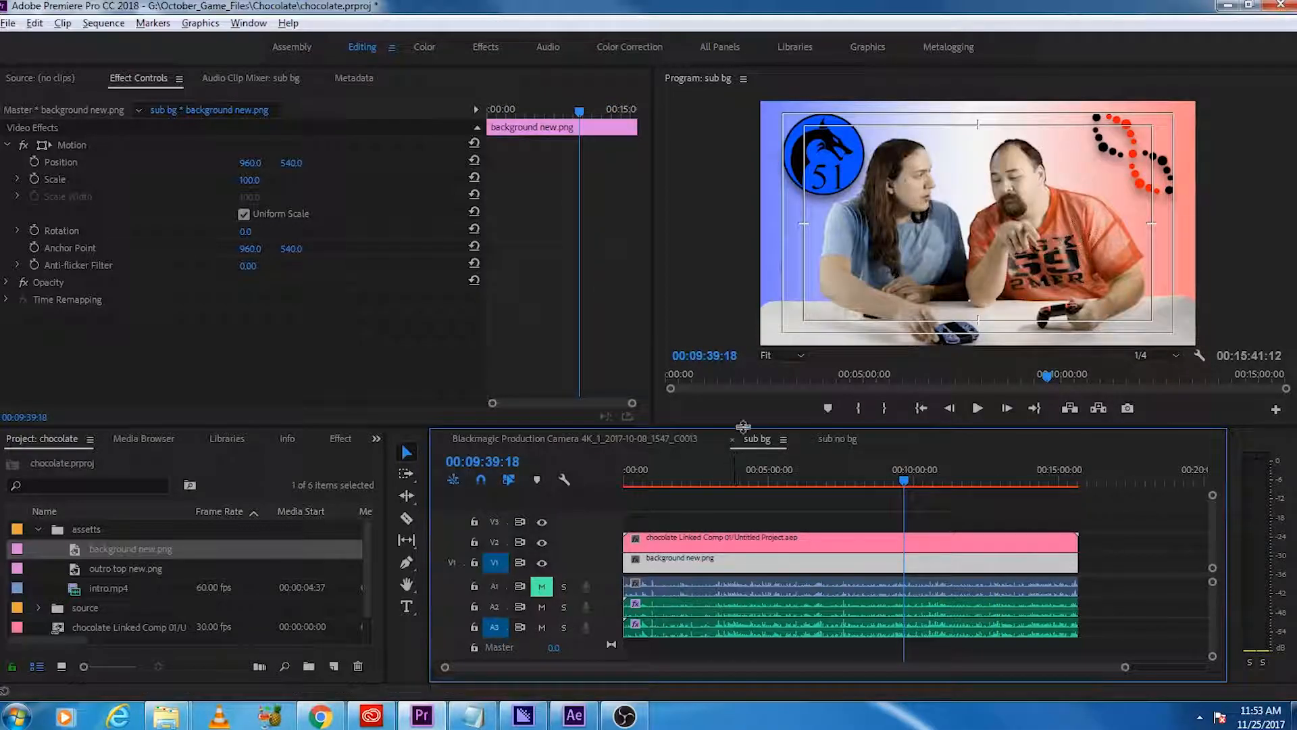
Step: Close both sub sequences and nest sub bg at the start of the Blackmagic Production Camera sequence
click(732, 439)
click(733, 439)
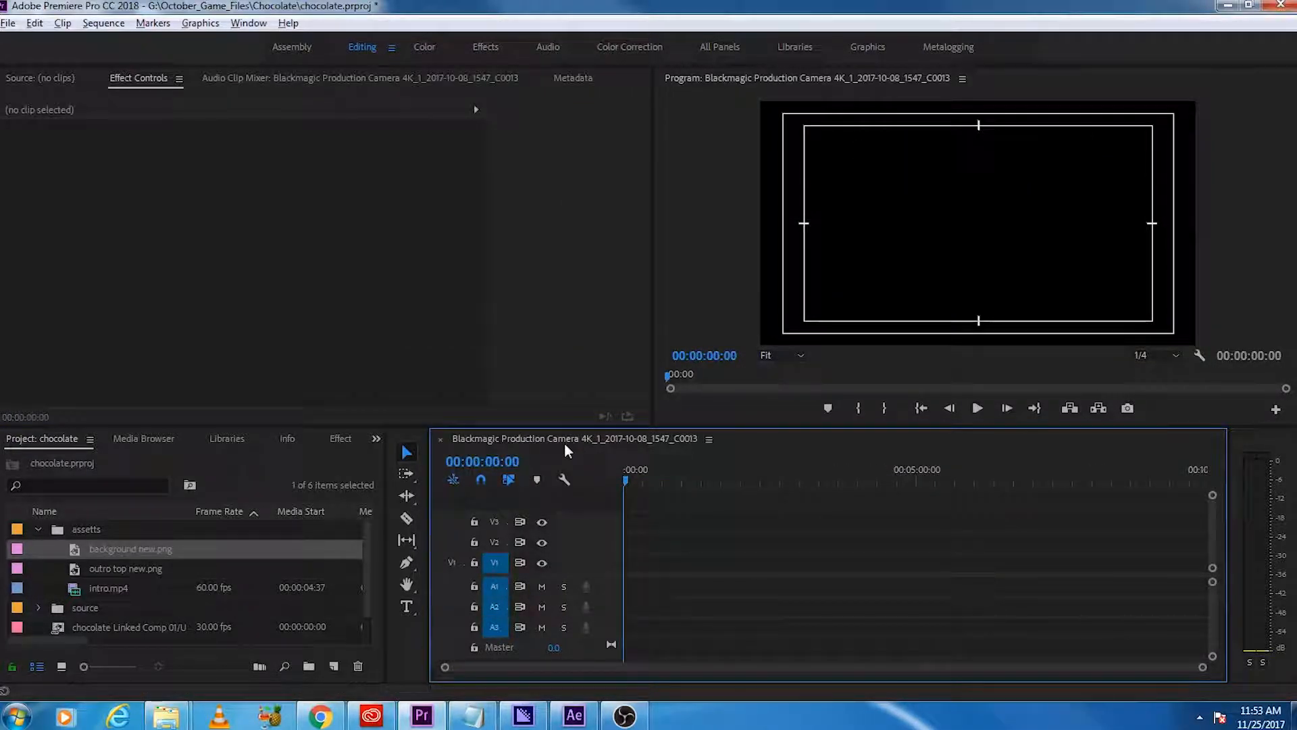
click(38, 529)
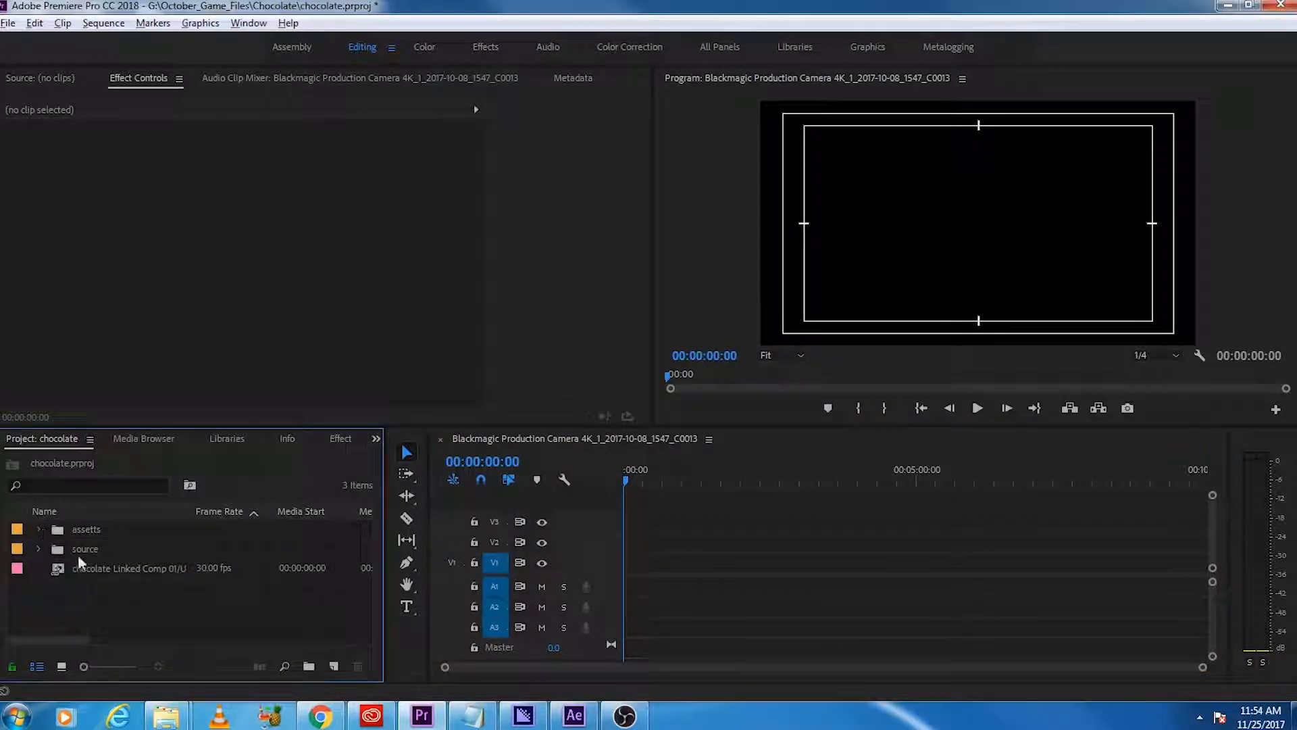
click(38, 549)
scroll(95, 594, down, 2)
drag(135, 569, 623, 616)
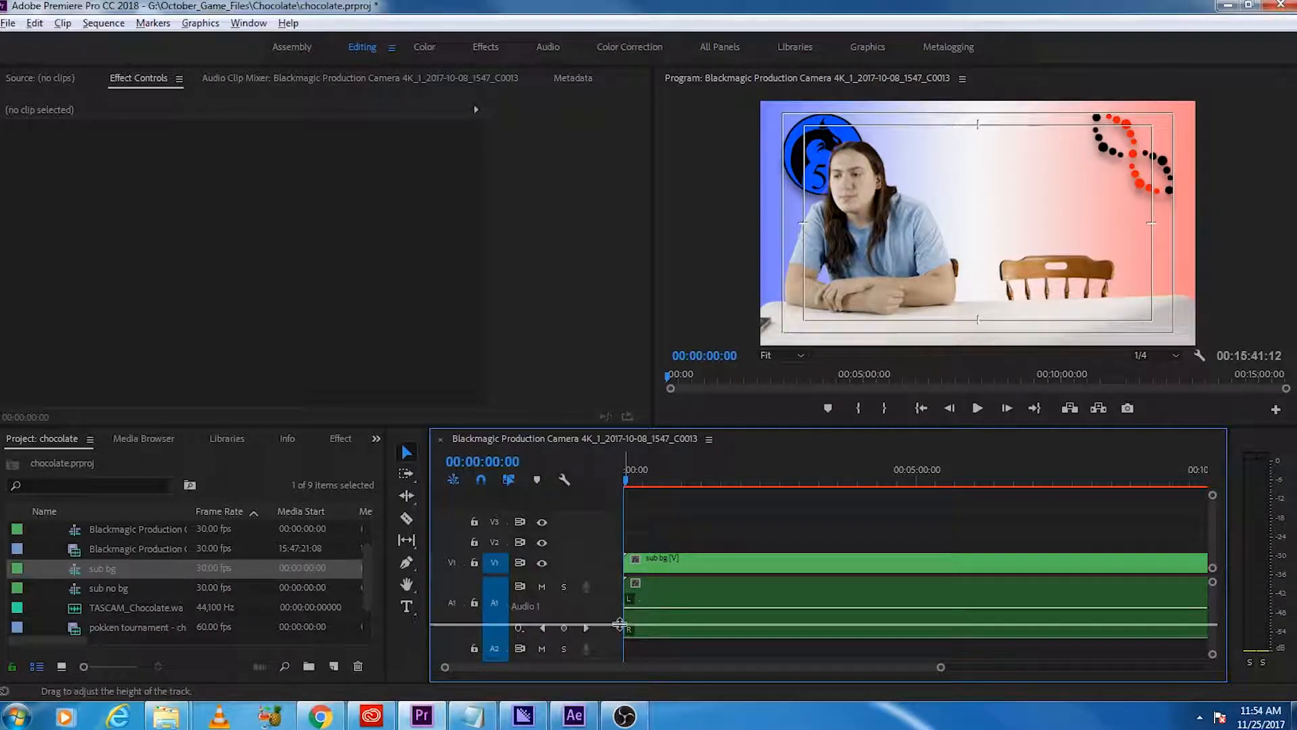
Step: Select the nested sub bg clip and render the sequence's audio
click(691, 588)
click(103, 23)
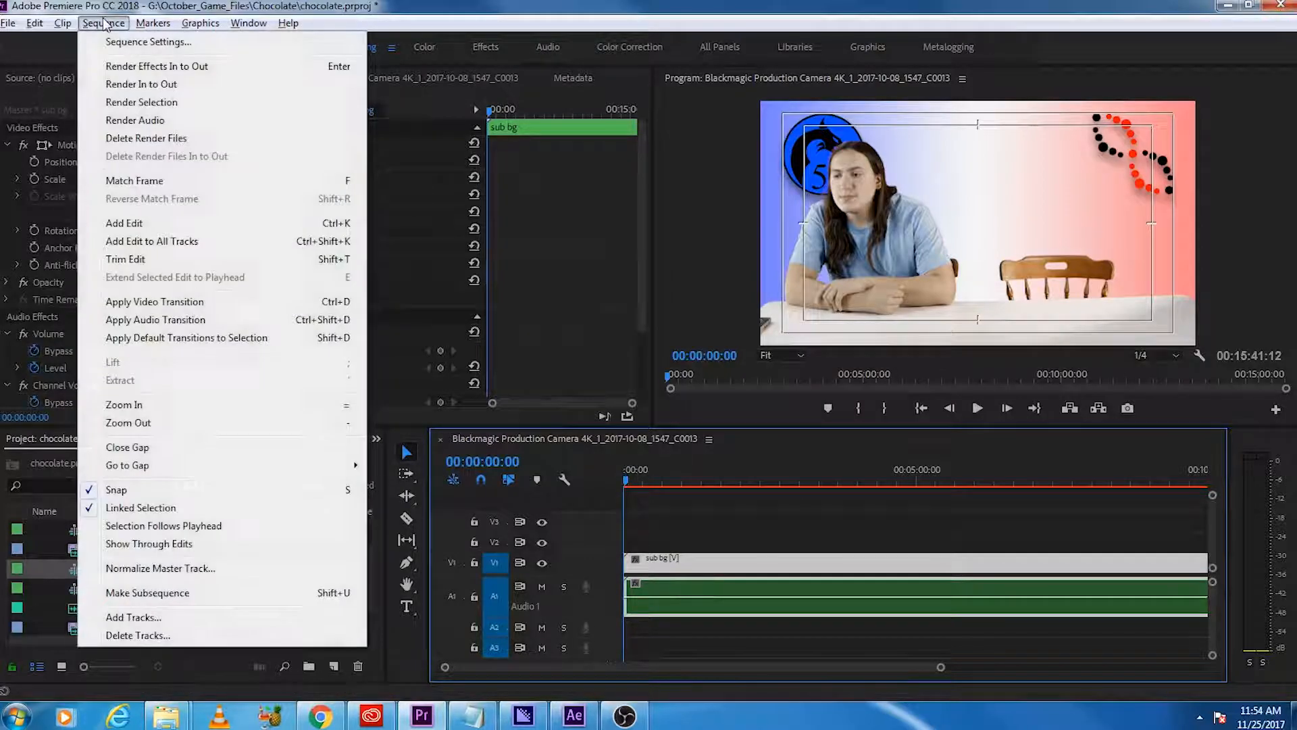
click(296, 120)
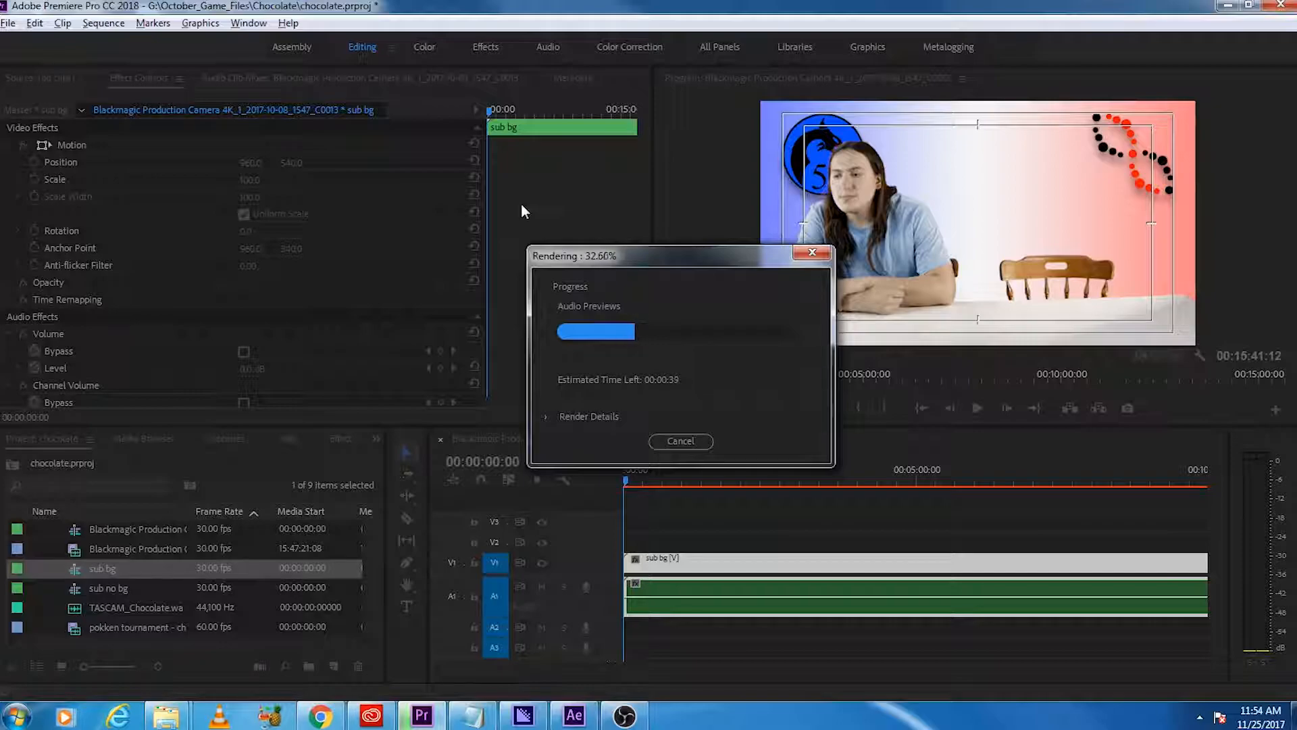
Step: Switch back to After Effects, and from there to OBS Studio
click(592, 717)
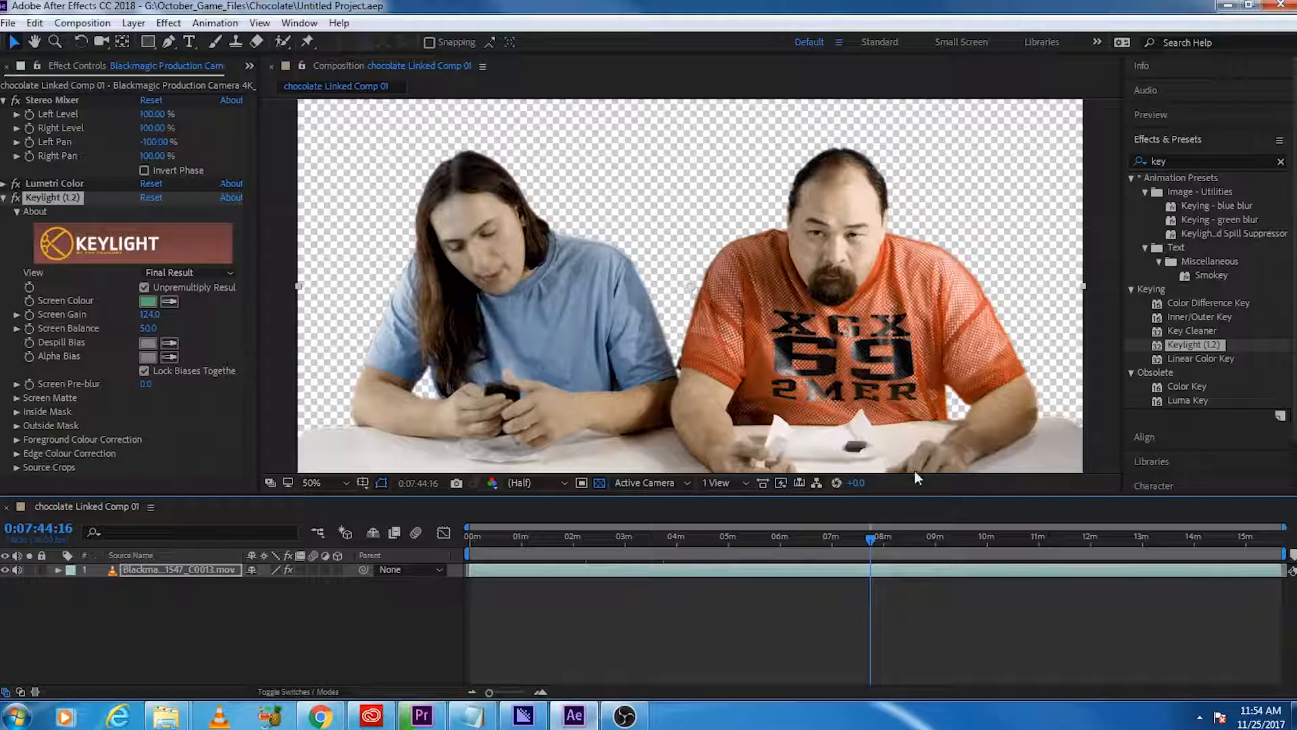
drag(1296, 132, 849, 3)
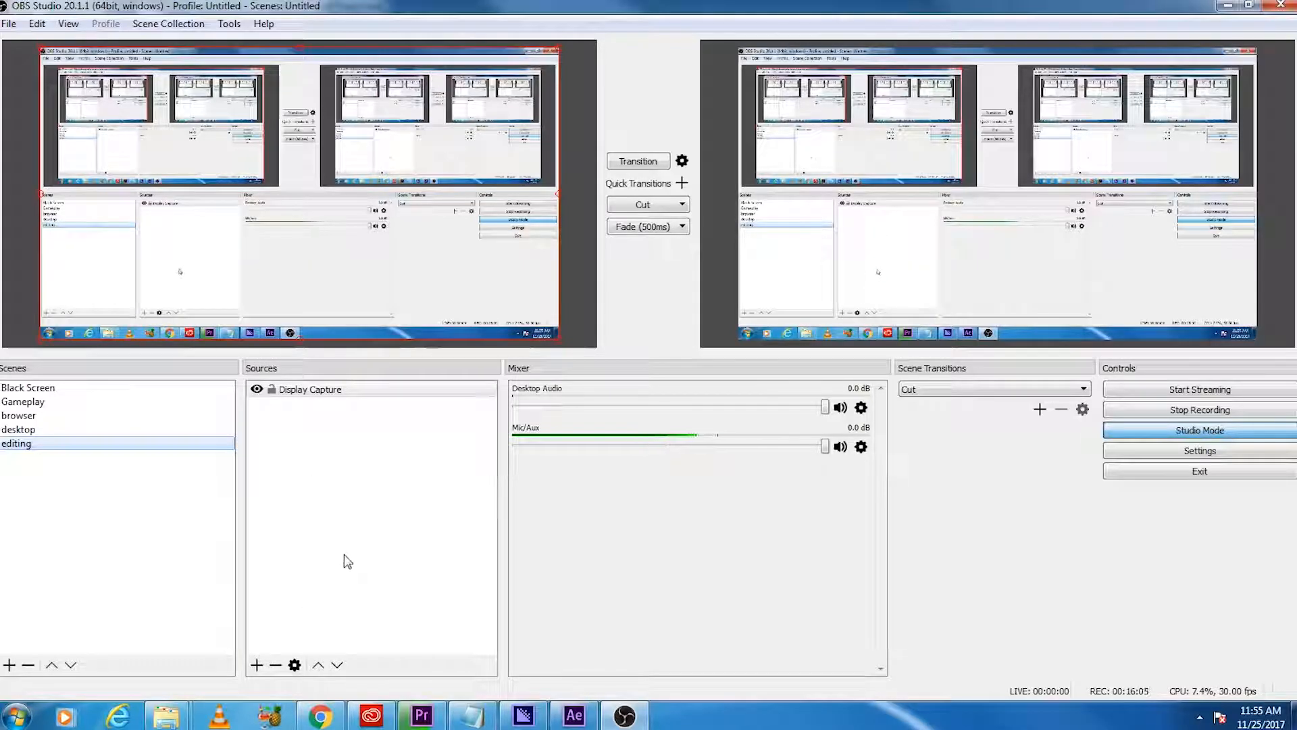
Step: Preview the Gameplay, browser, desktop and Black Screen scenes in OBS Studio, and return to the editing scene
click(35, 404)
click(20, 415)
click(18, 430)
click(30, 391)
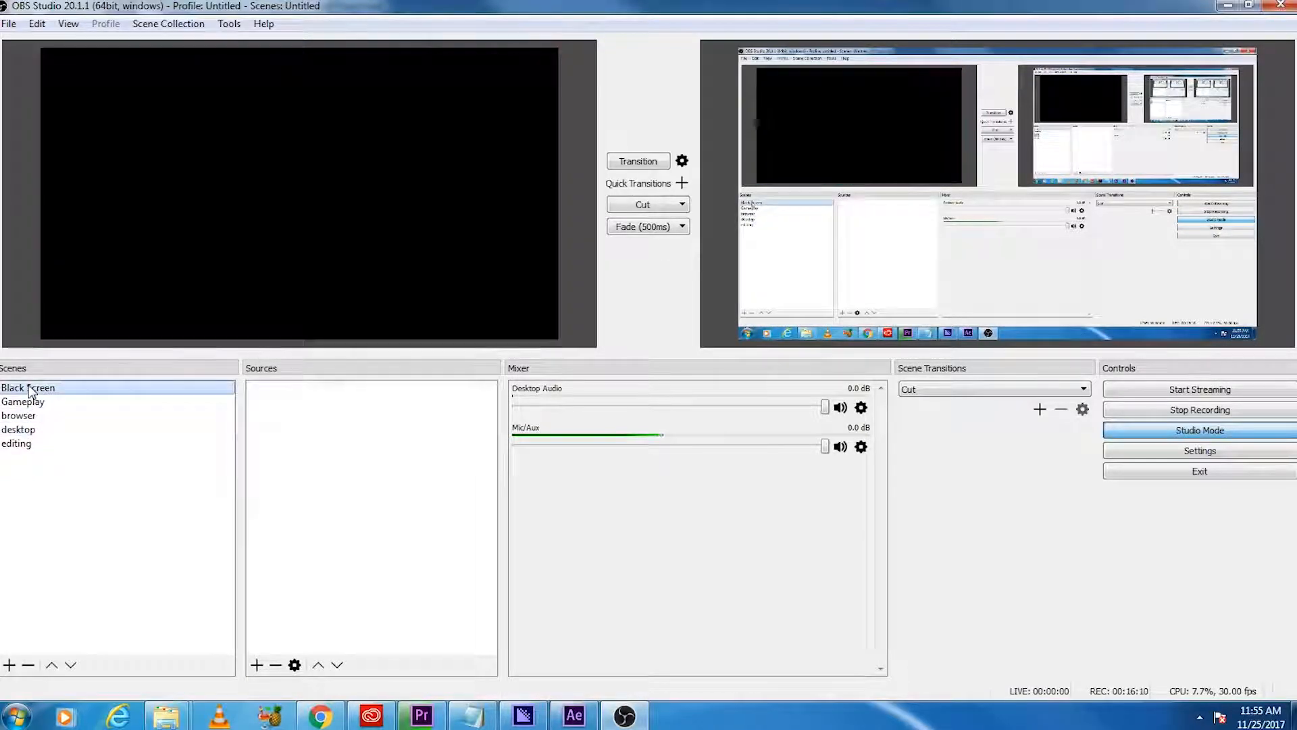
click(35, 447)
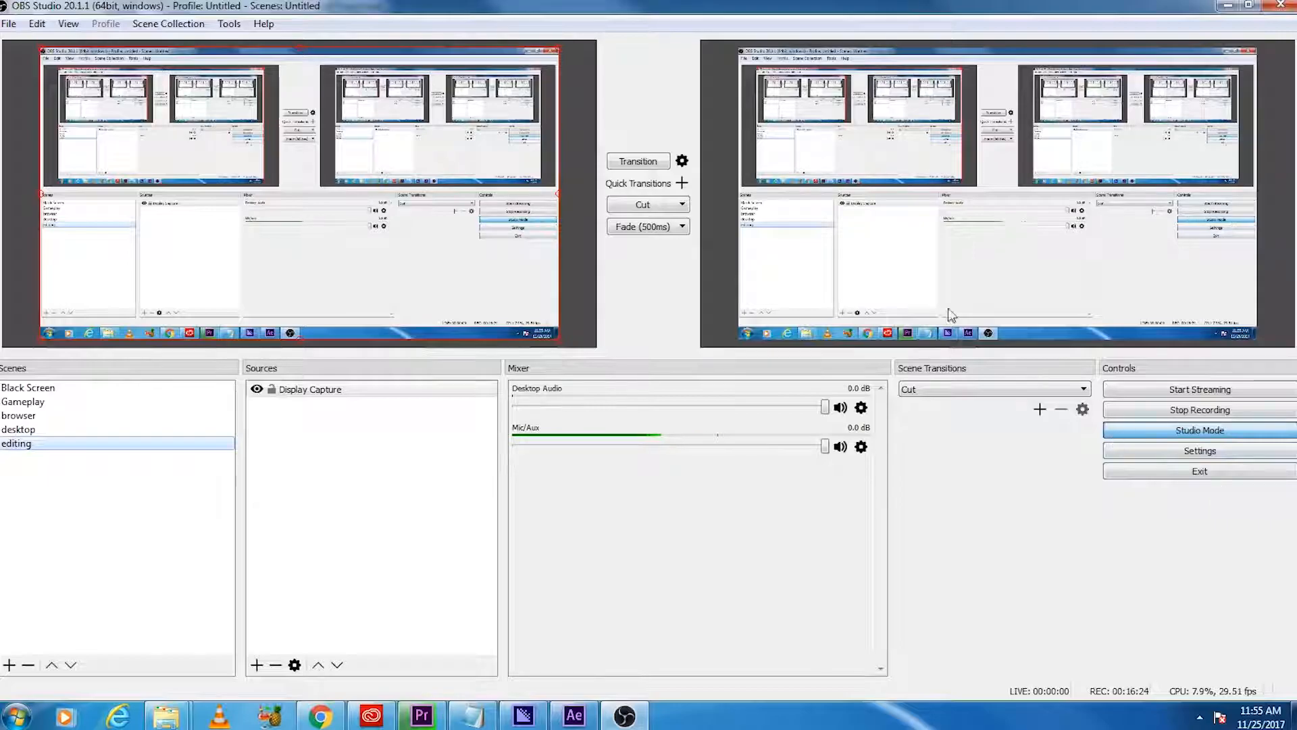
Step: Leave OBS Studio, check the audio render's progress in Premiere Pro, and return to After Effects
drag(597, 8, 1296, 155)
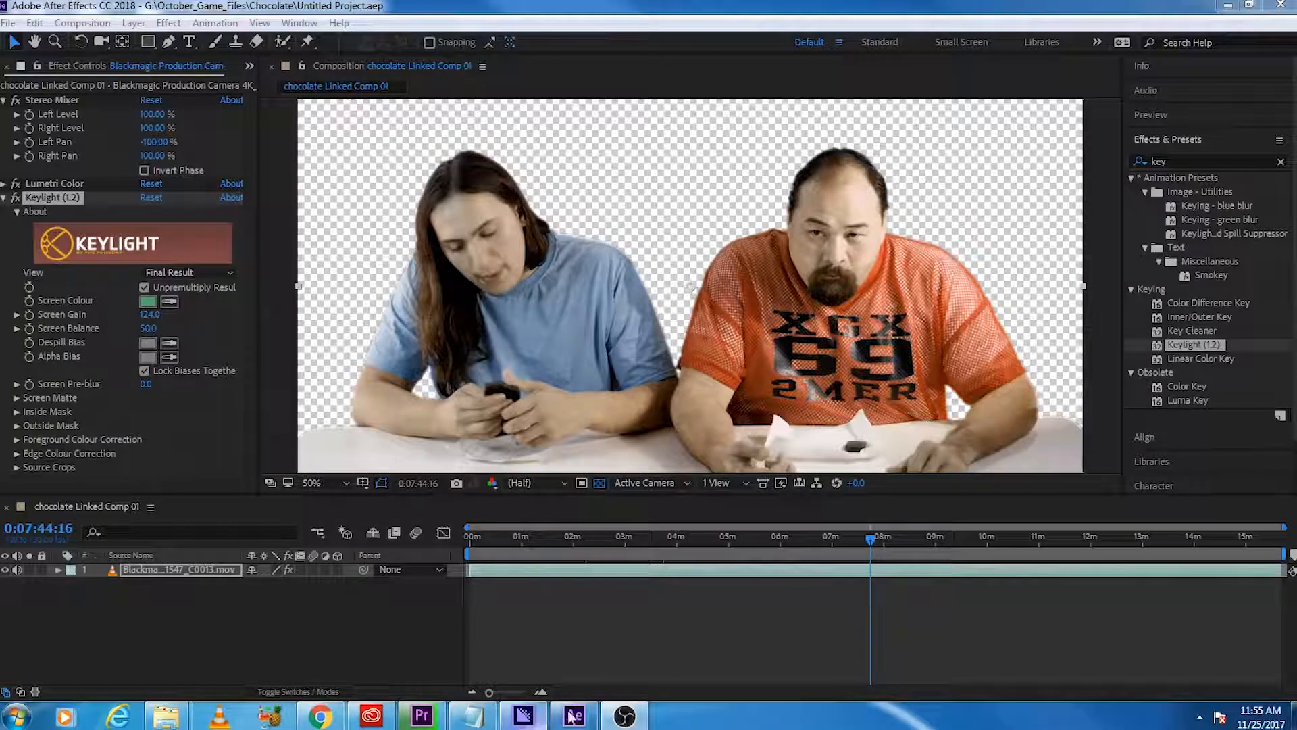
click(417, 721)
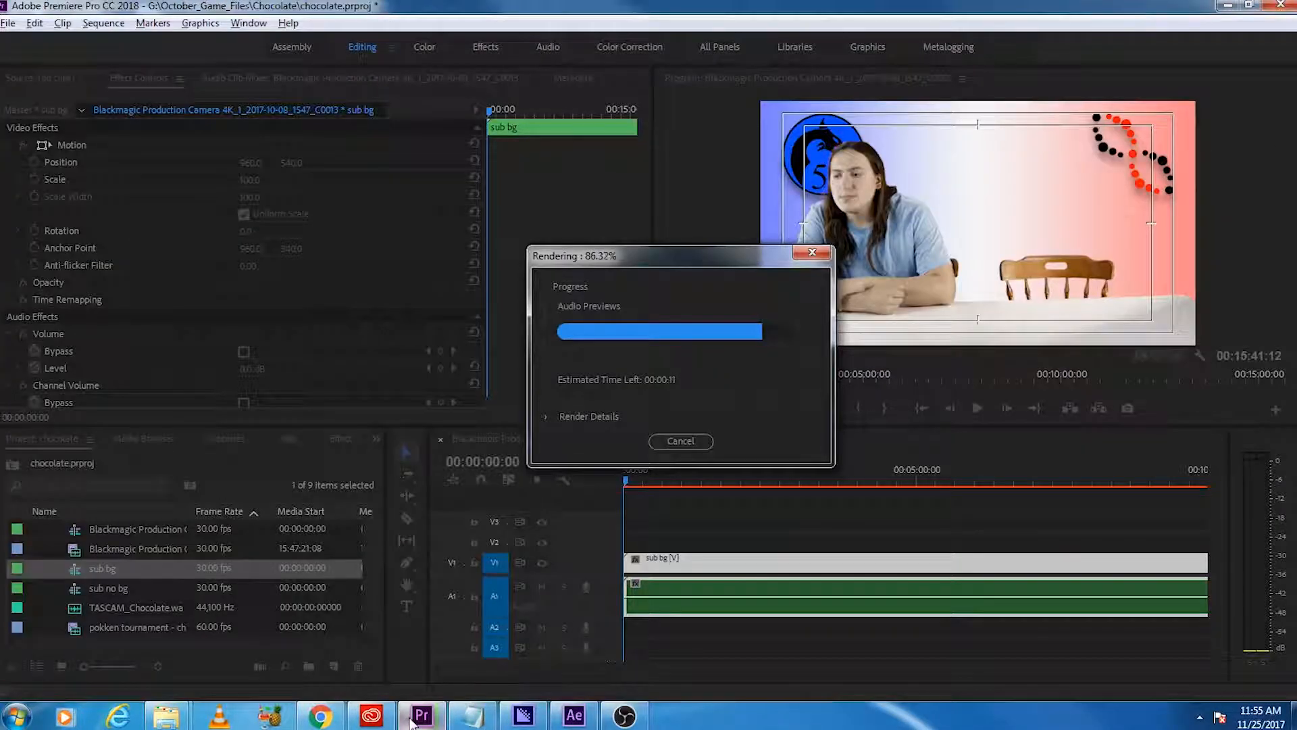
click(578, 721)
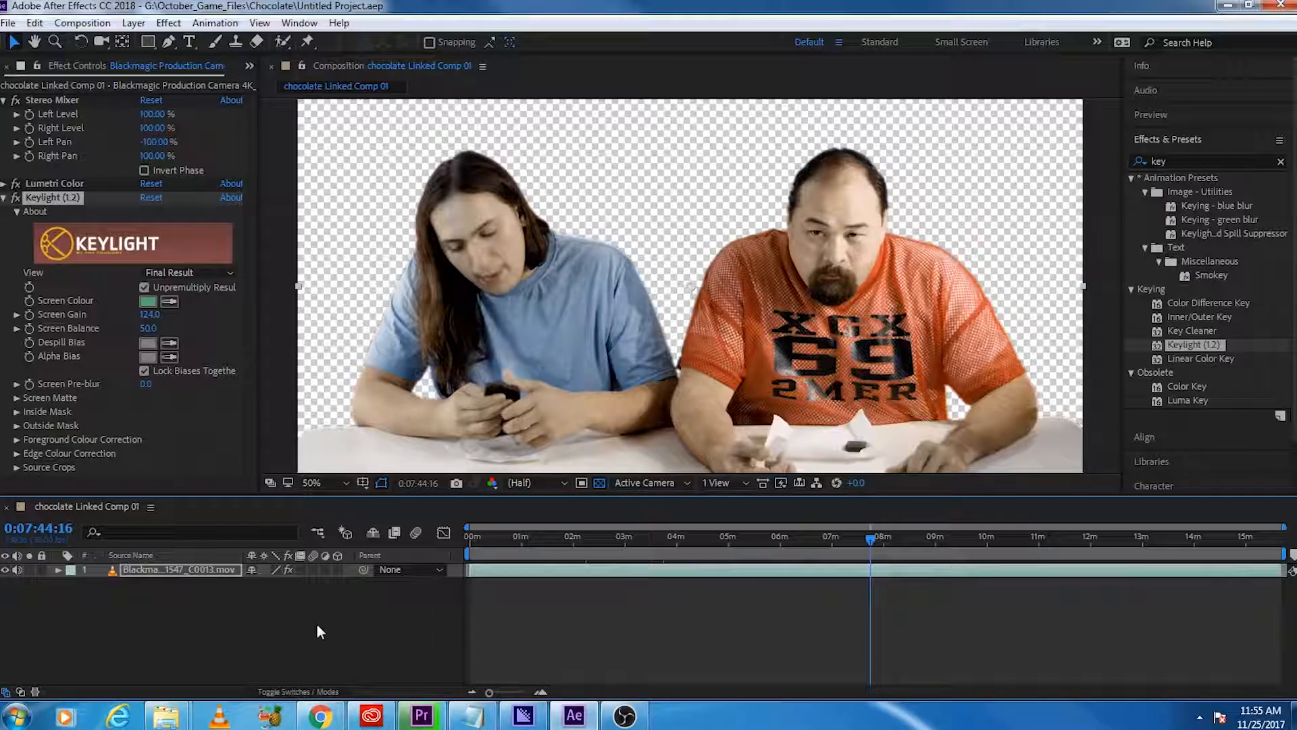
Step: View the needed for all videos folder in File Explorer, clear its file selection and minimize the window
mouse_move(181, 717)
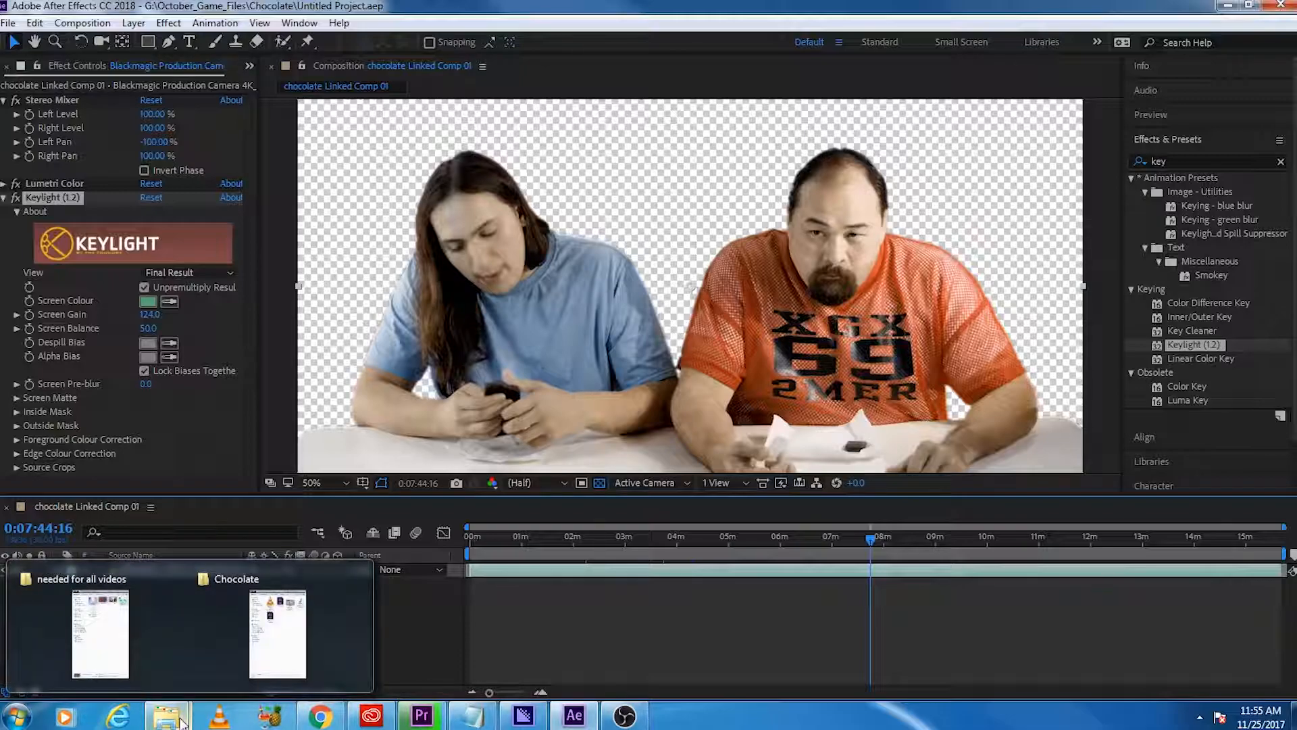
click(100, 629)
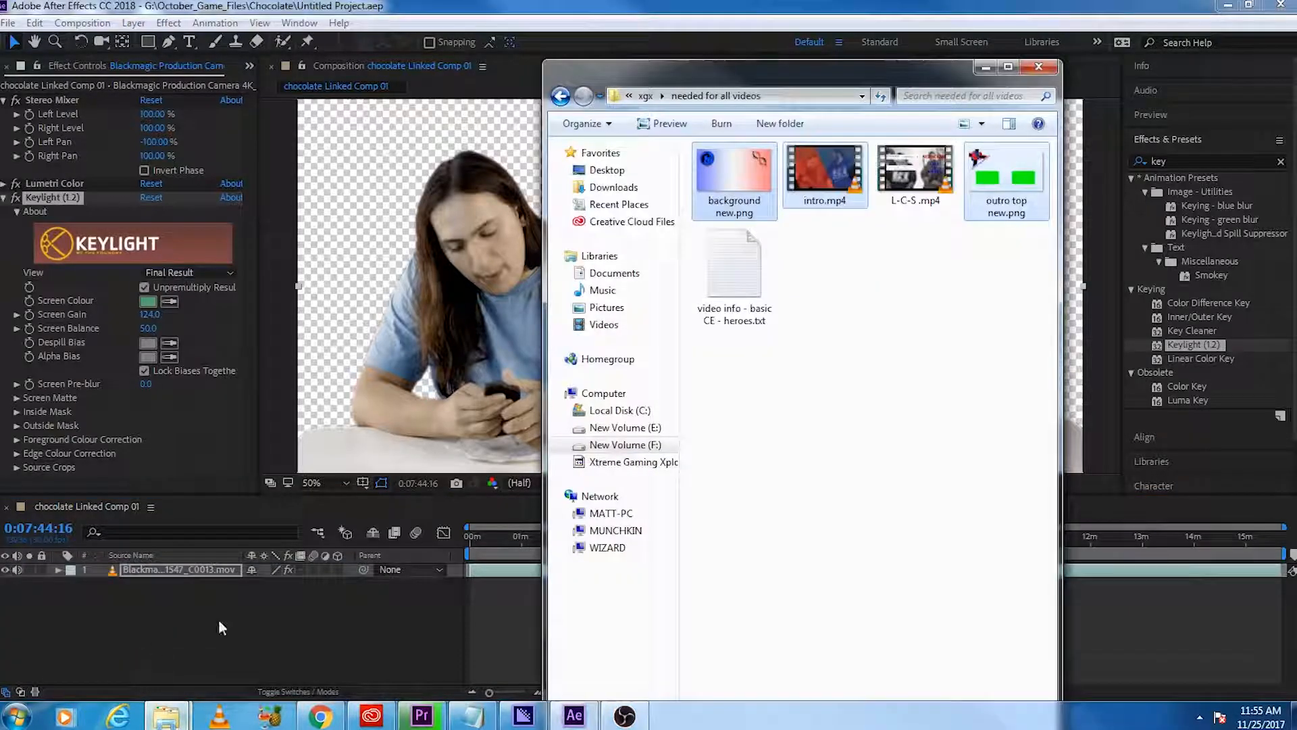
click(994, 444)
click(985, 67)
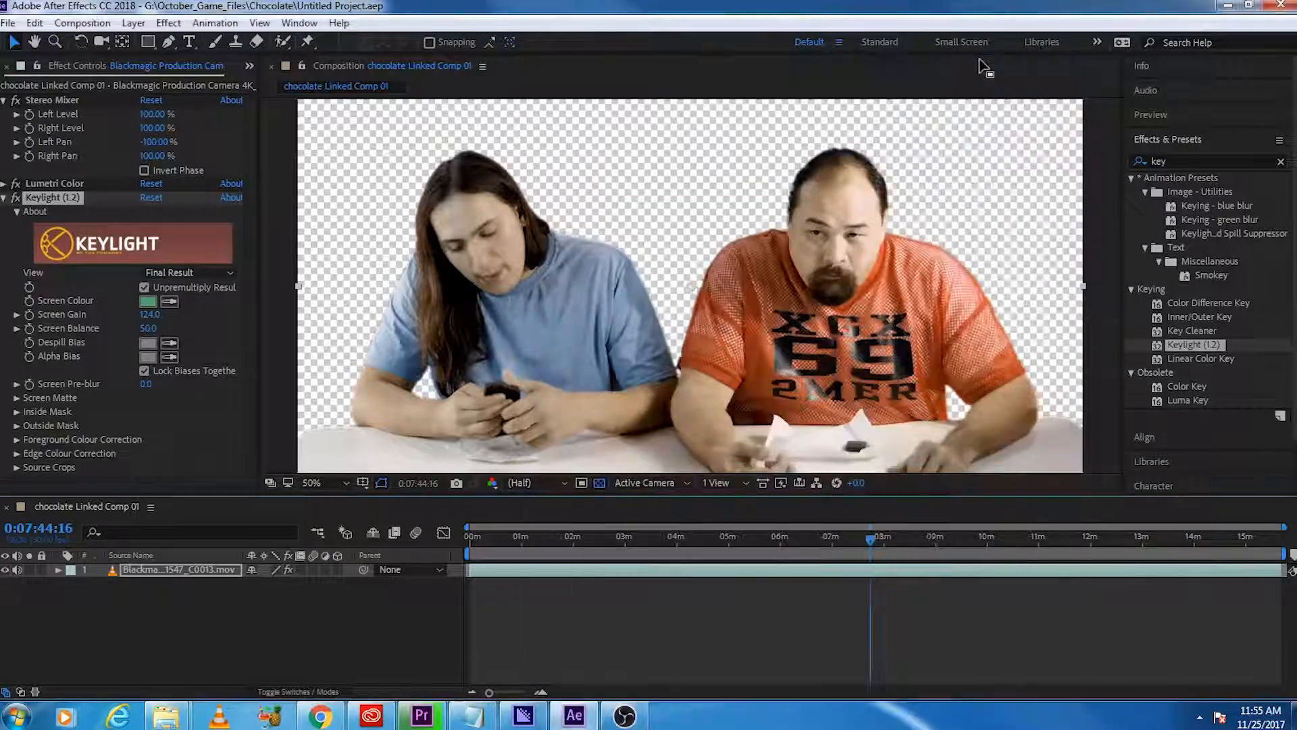
Step: Switch to Premiere Pro and play the Blackmagic Production Camera sequence from its start to about 36 seconds
click(439, 719)
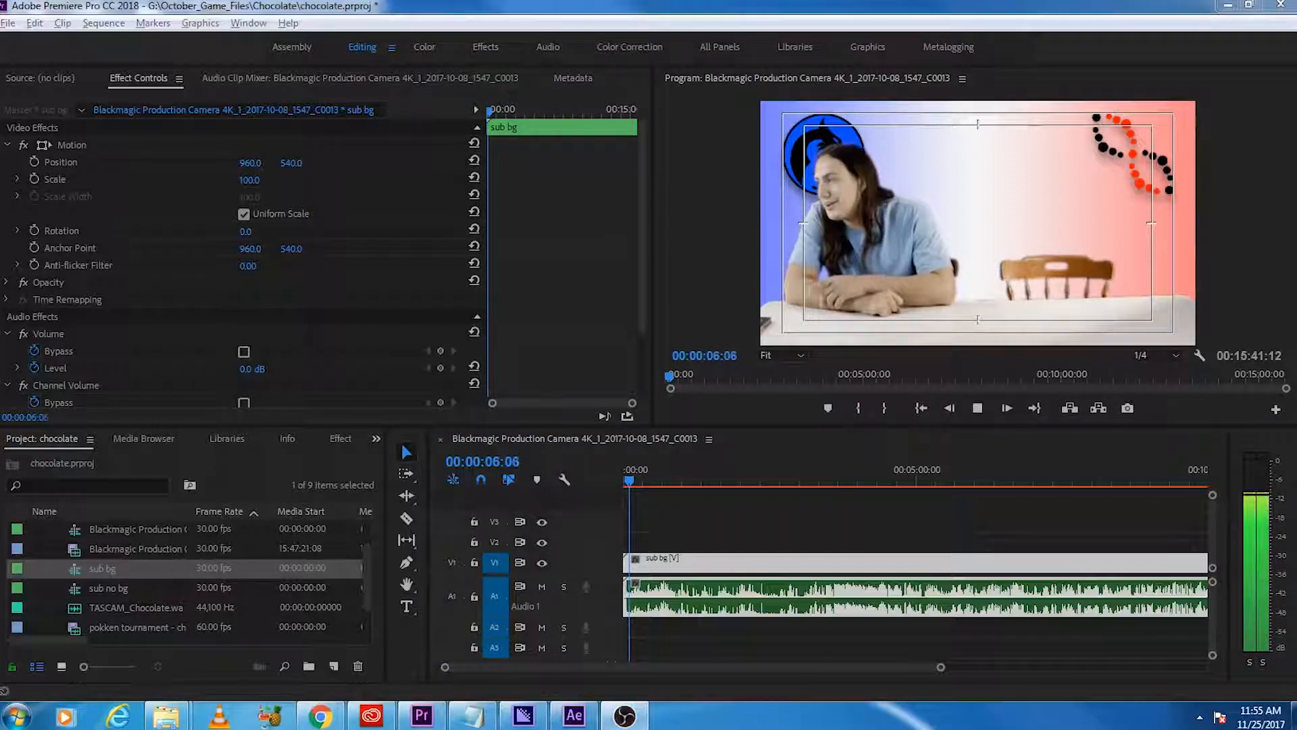
click(640, 481)
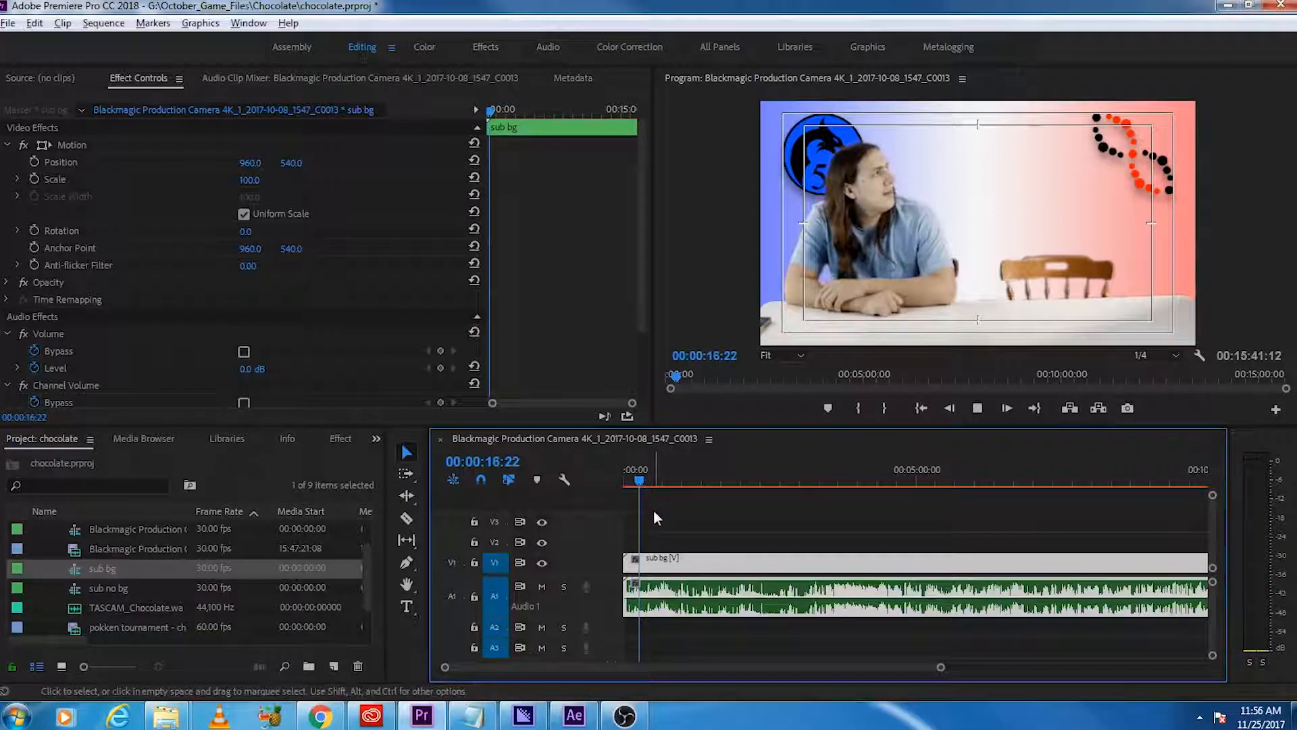
key(Home)
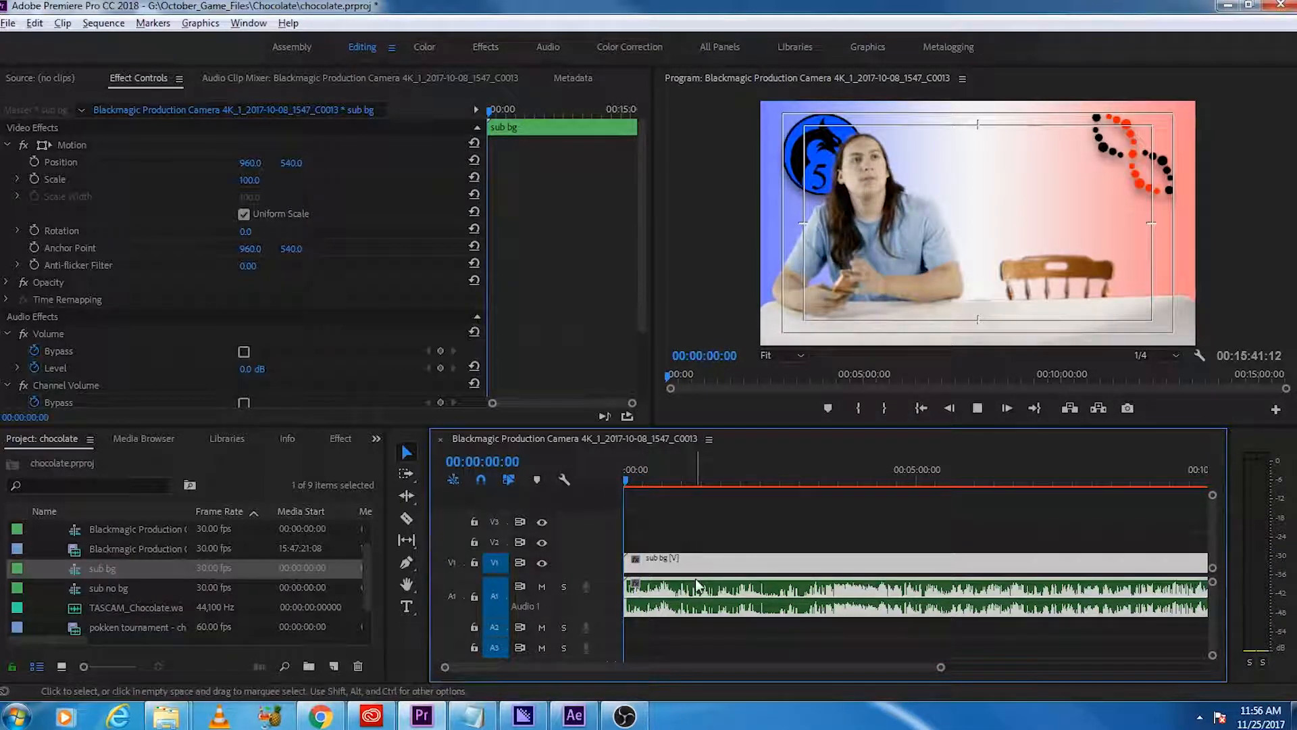
key(space)
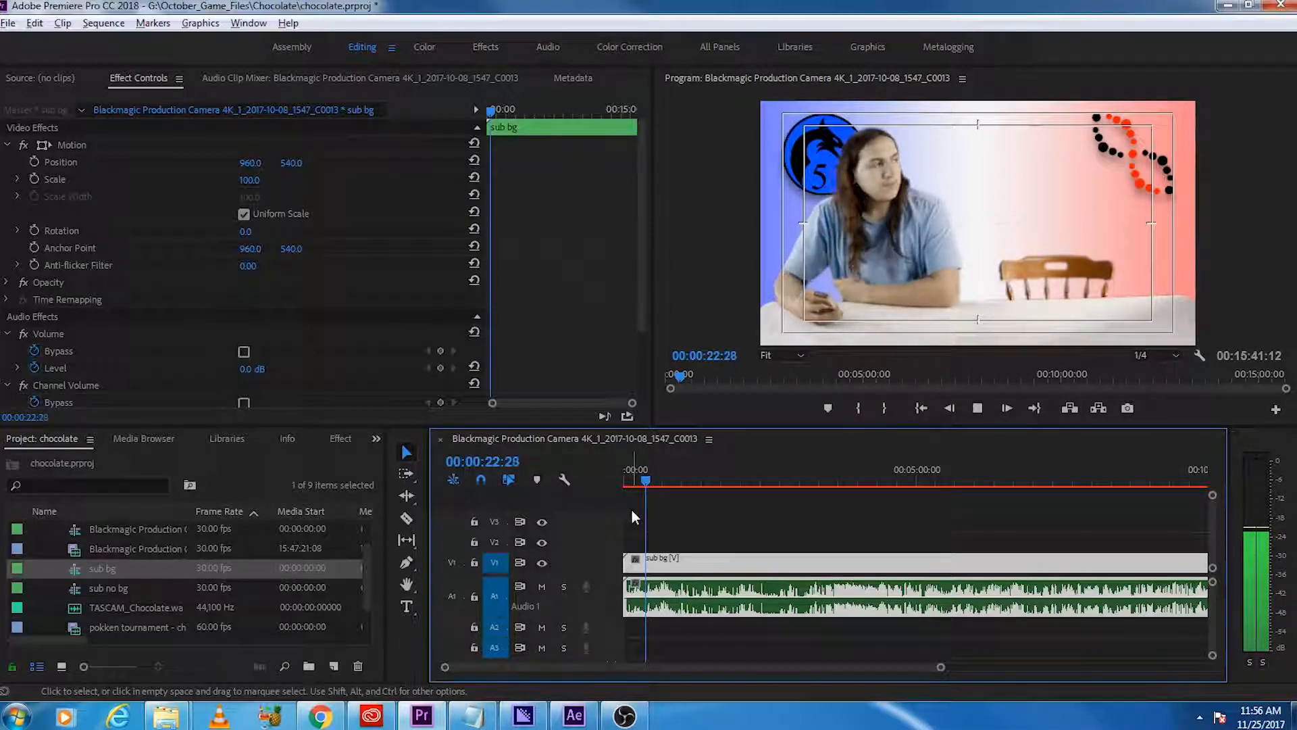
key(equal)
key(equal)
key(equal)
key(equal)
key(equal)
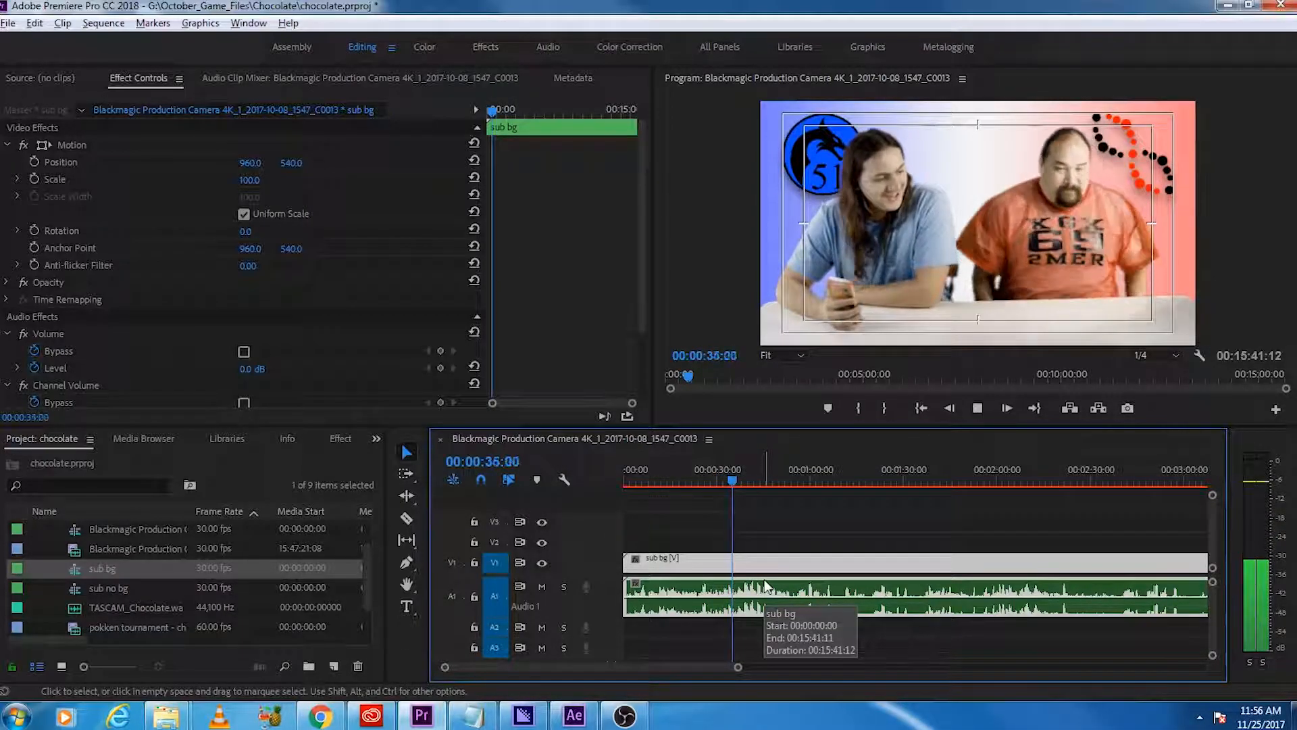
key(space)
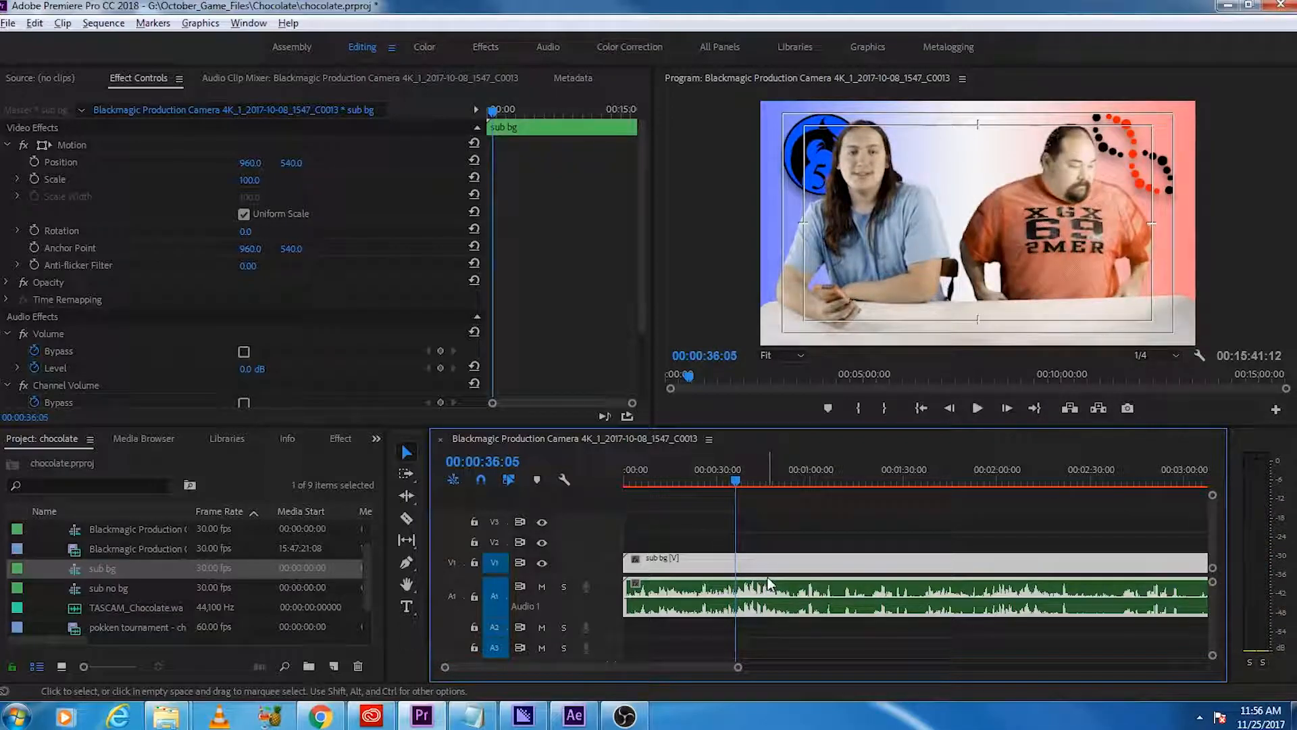
Step: Display the Lumetri Scopes for the Blackmagic Production Camera sequence
click(1168, 358)
click(1166, 358)
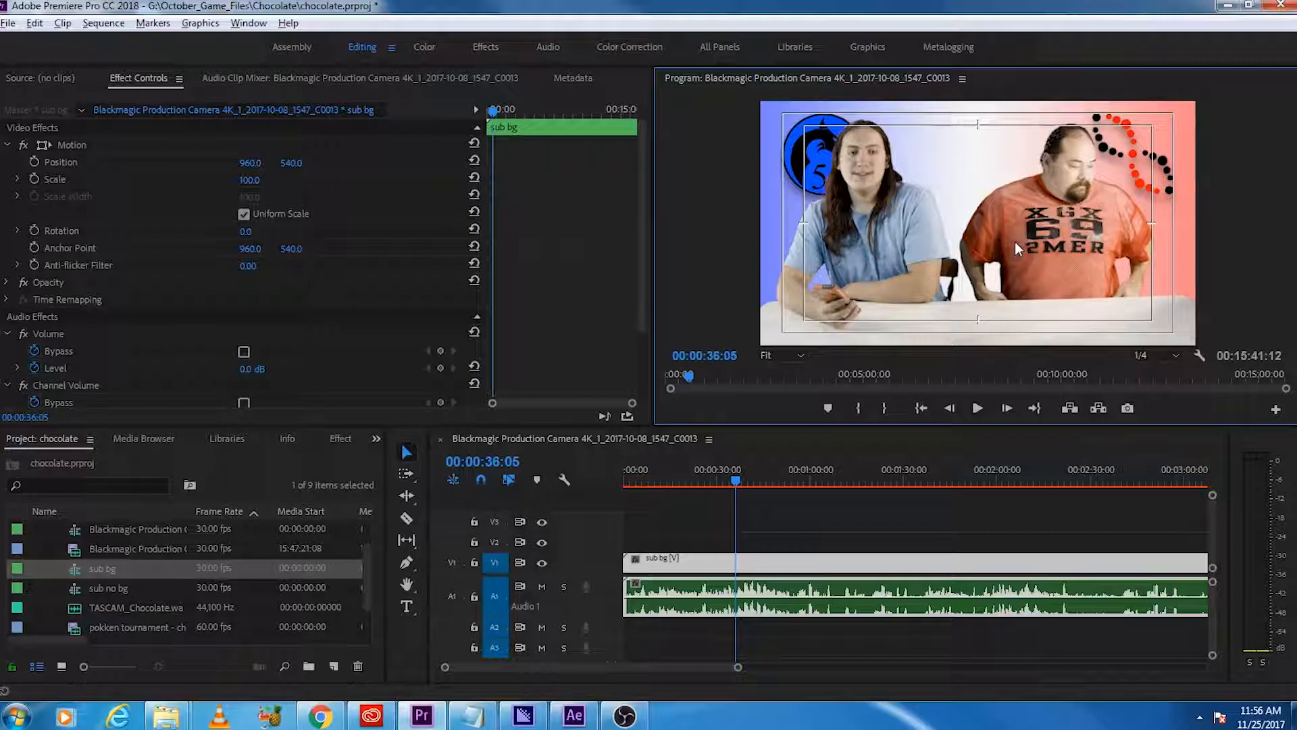
click(249, 23)
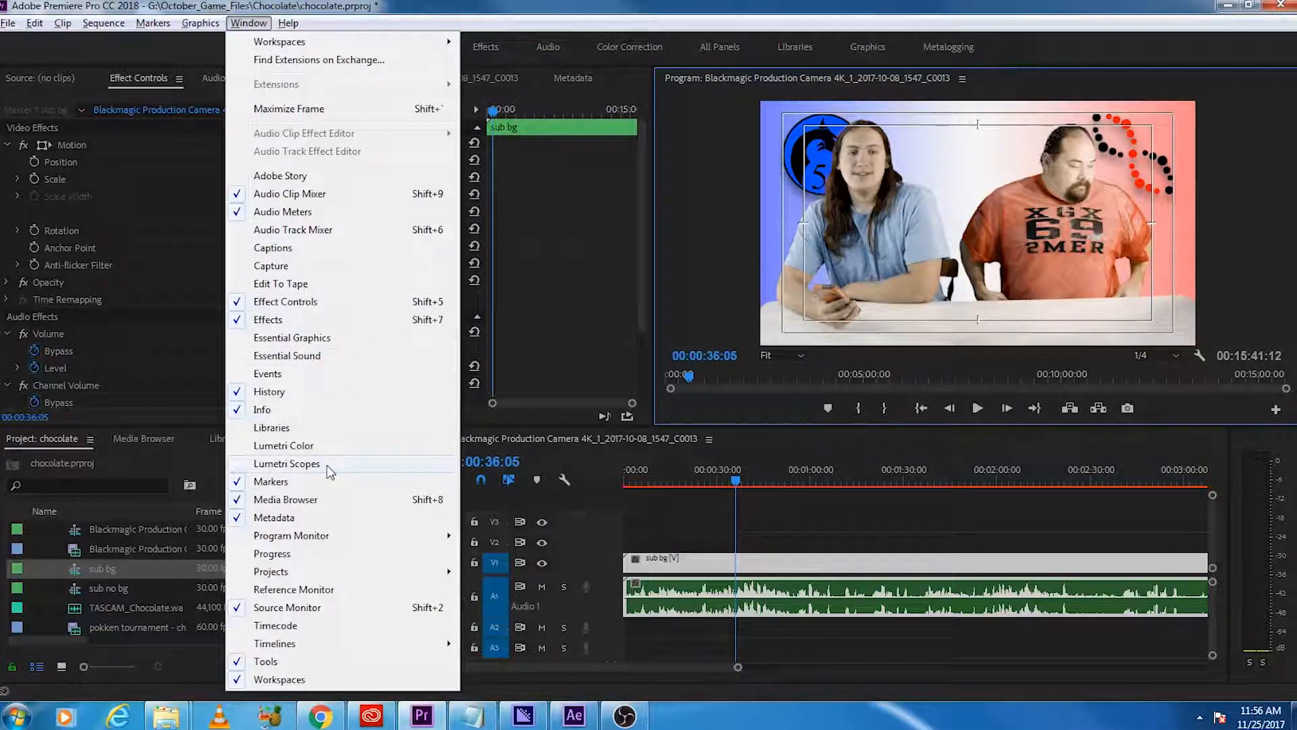
click(286, 463)
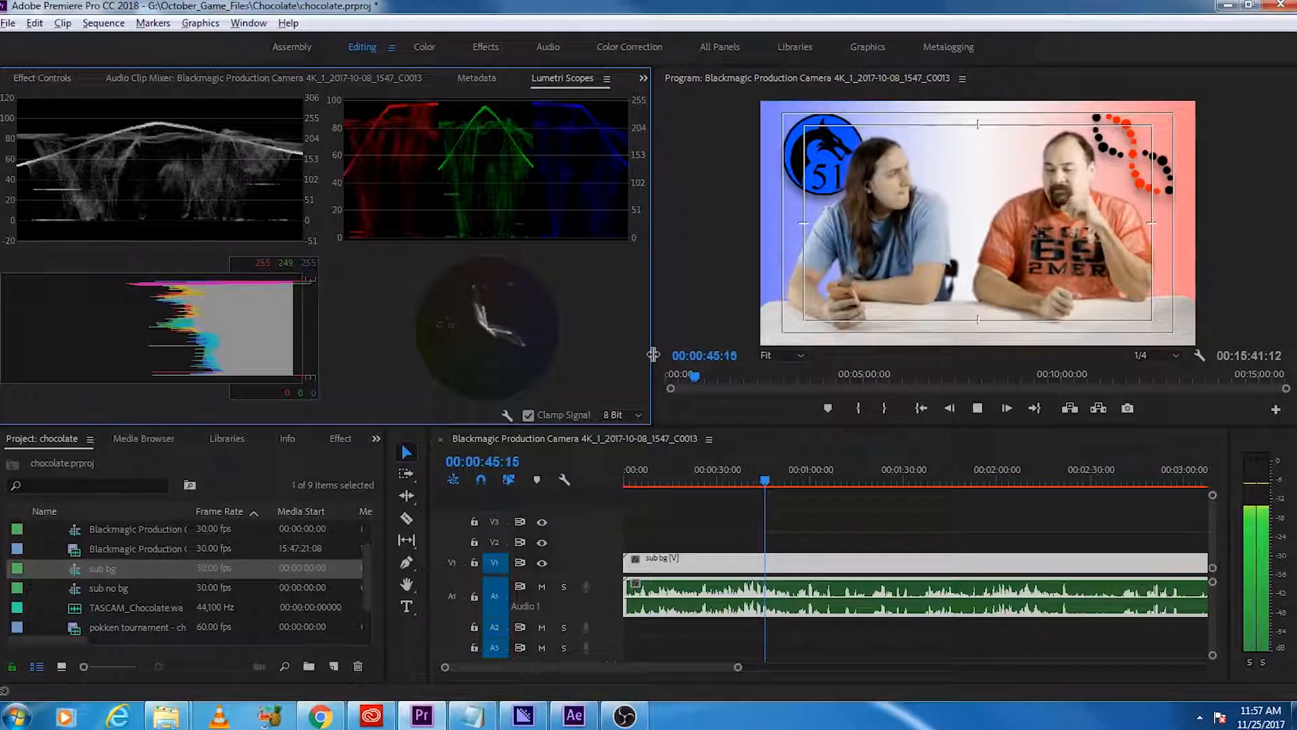
Step: Review the footage between about 45 and 52 seconds against the Lumetri Scopes
key(space)
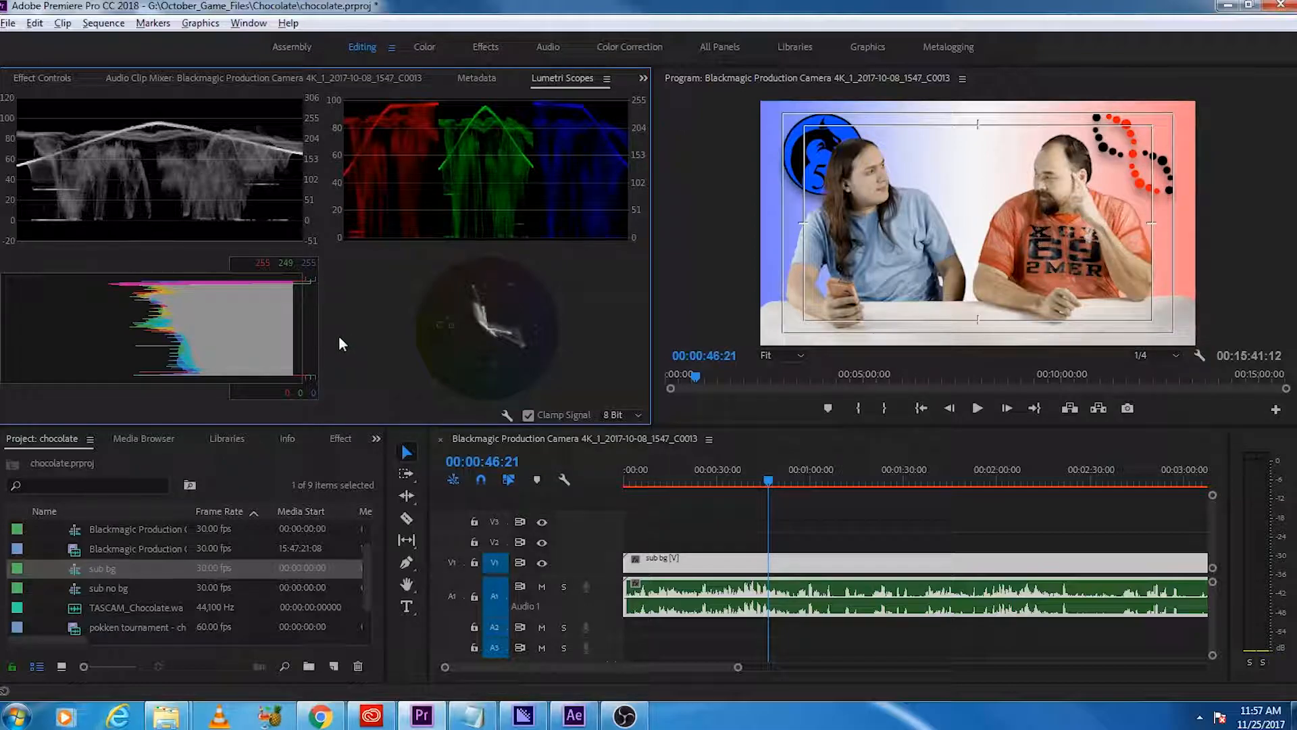
key(space)
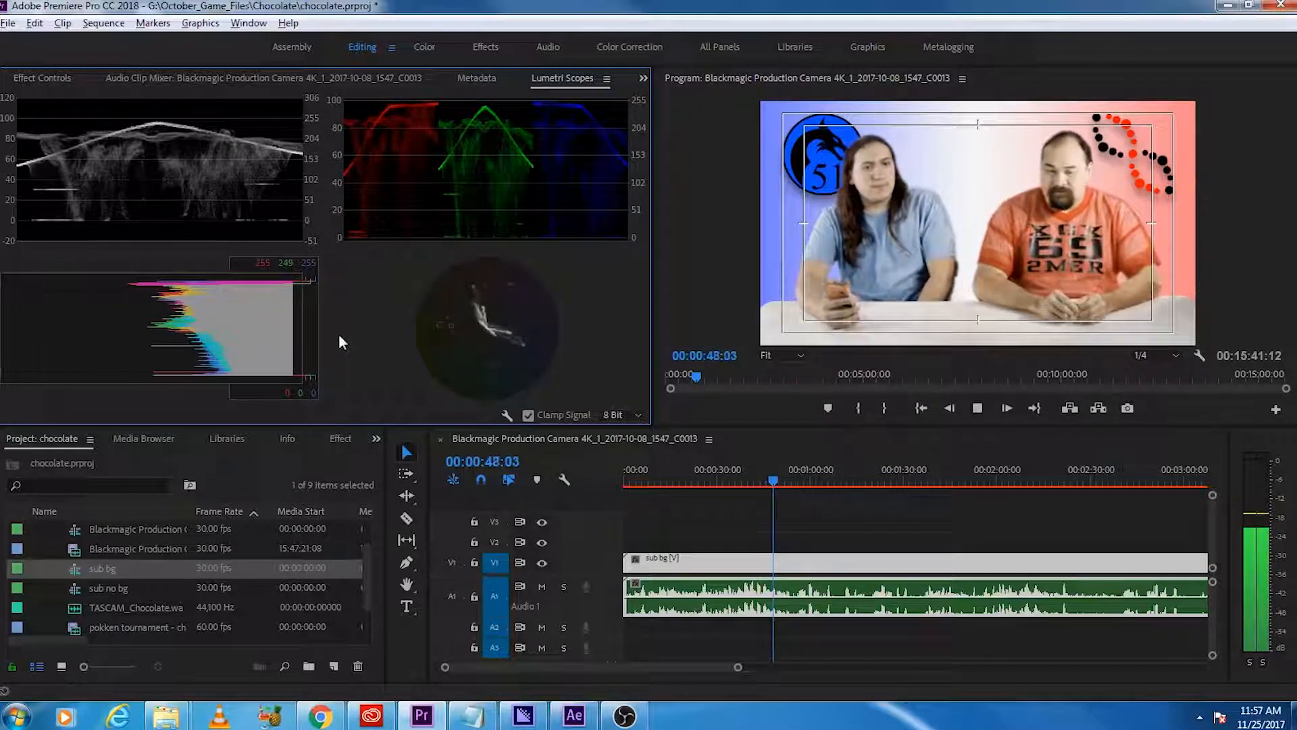
key(space)
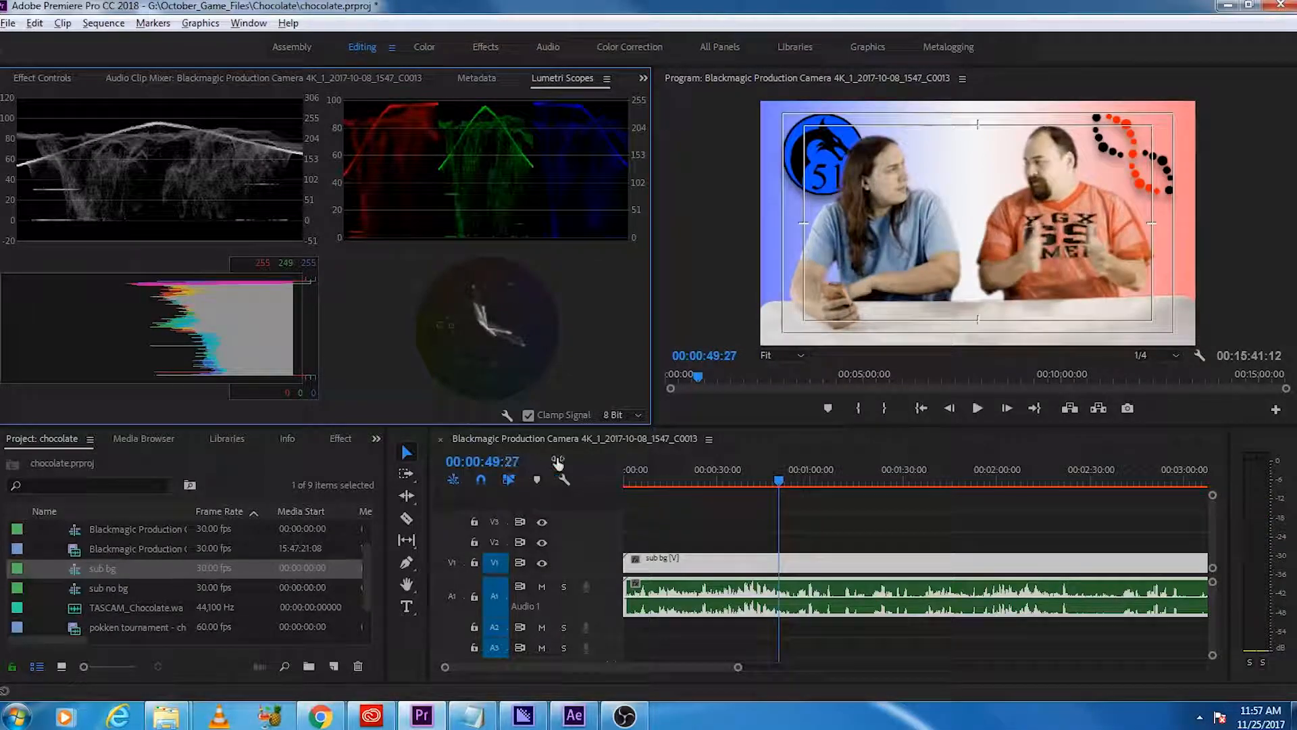
drag(748, 477, 769, 487)
key(space)
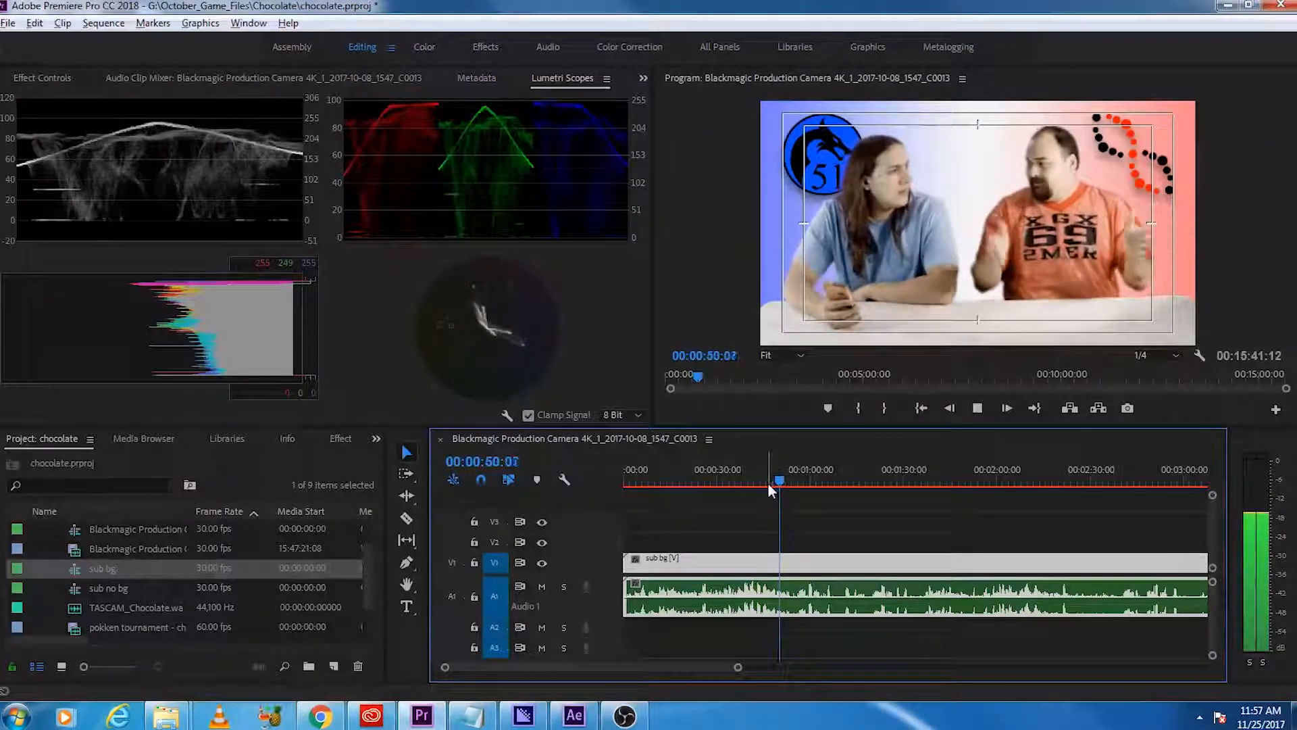
key(space)
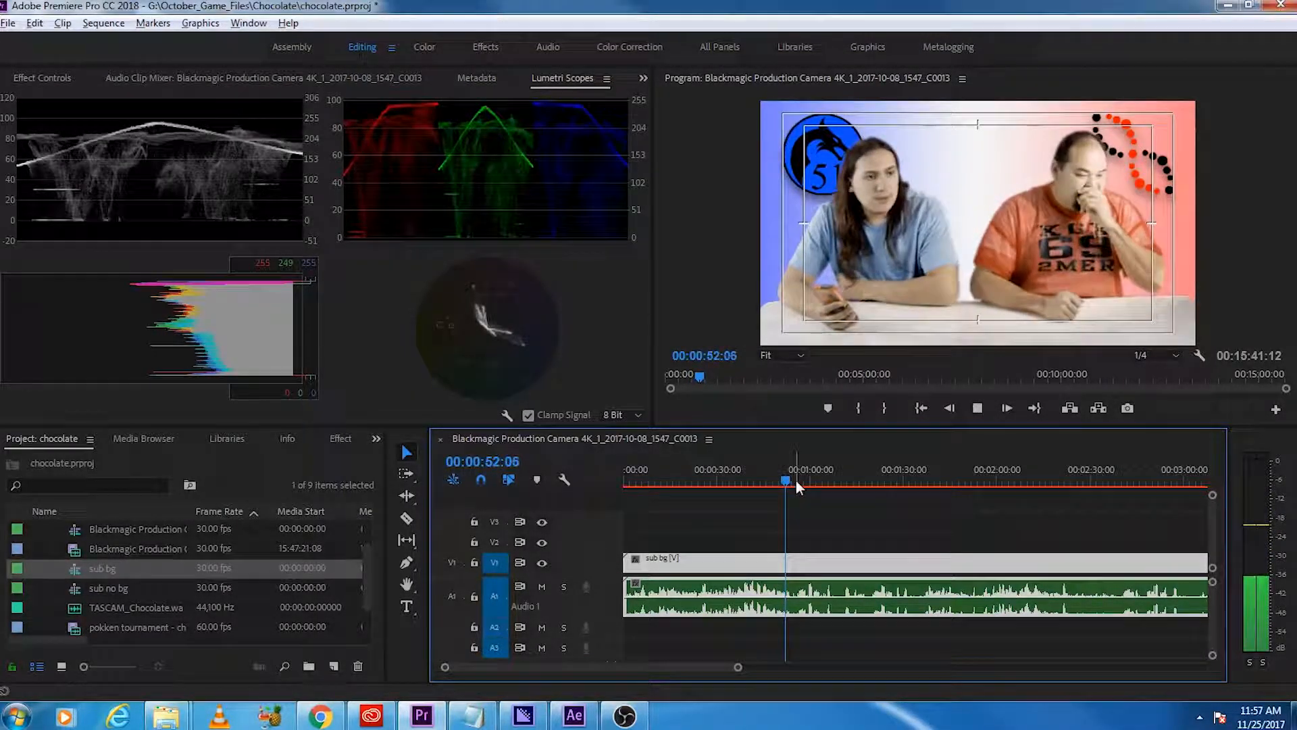
Step: Replay the passage from about 36 seconds and split the sub bg clip at about 36 seconds
drag(786, 486, 736, 481)
key(space)
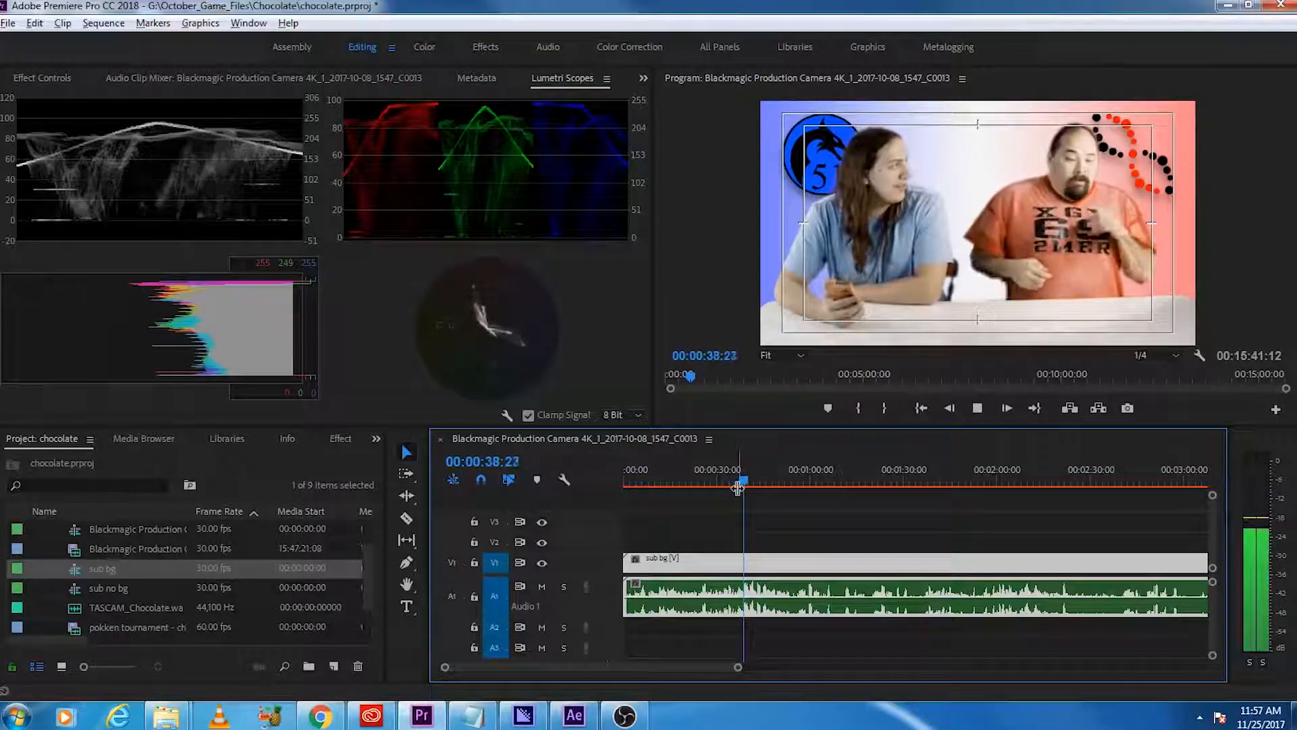
key(space)
key(c)
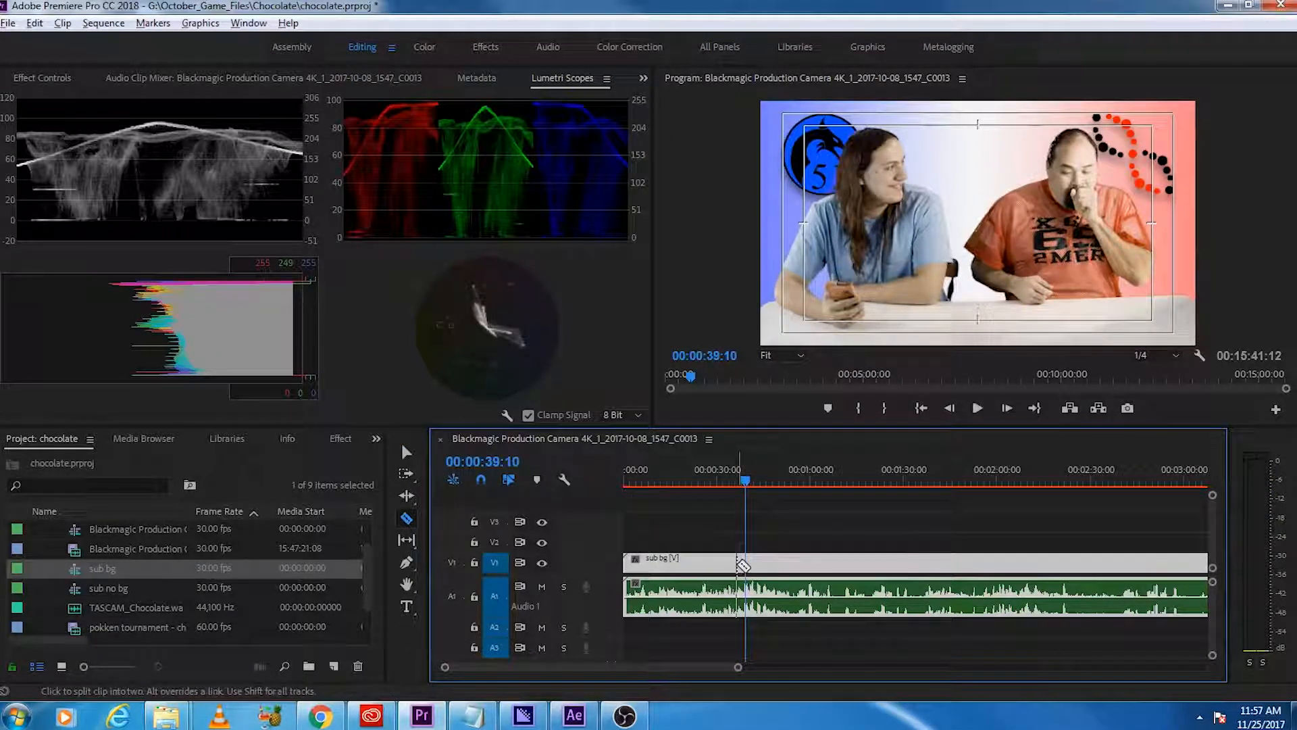
click(736, 563)
key(v)
Step: Review the footage after the 36-second cut and split the sub bg clip at 00:00:42:24
key(space)
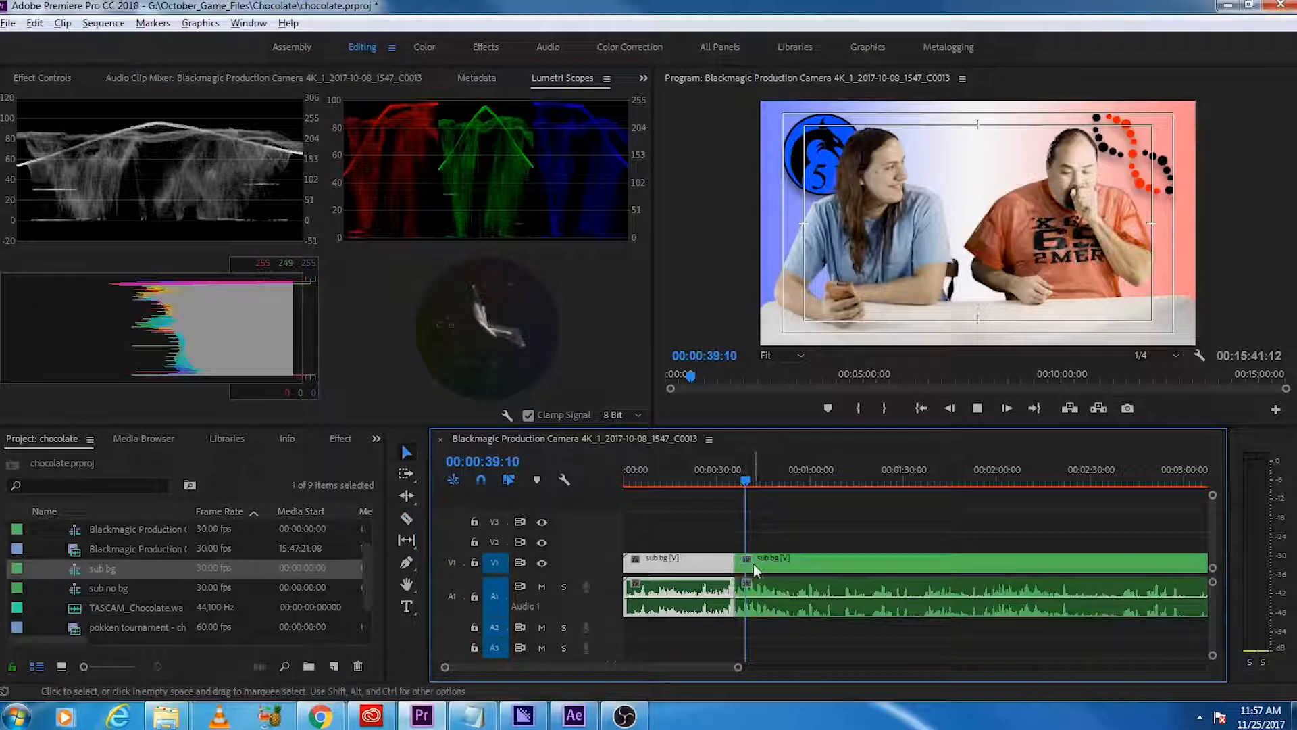
key(space)
click(729, 480)
key(space)
scroll(767, 596, up, 4)
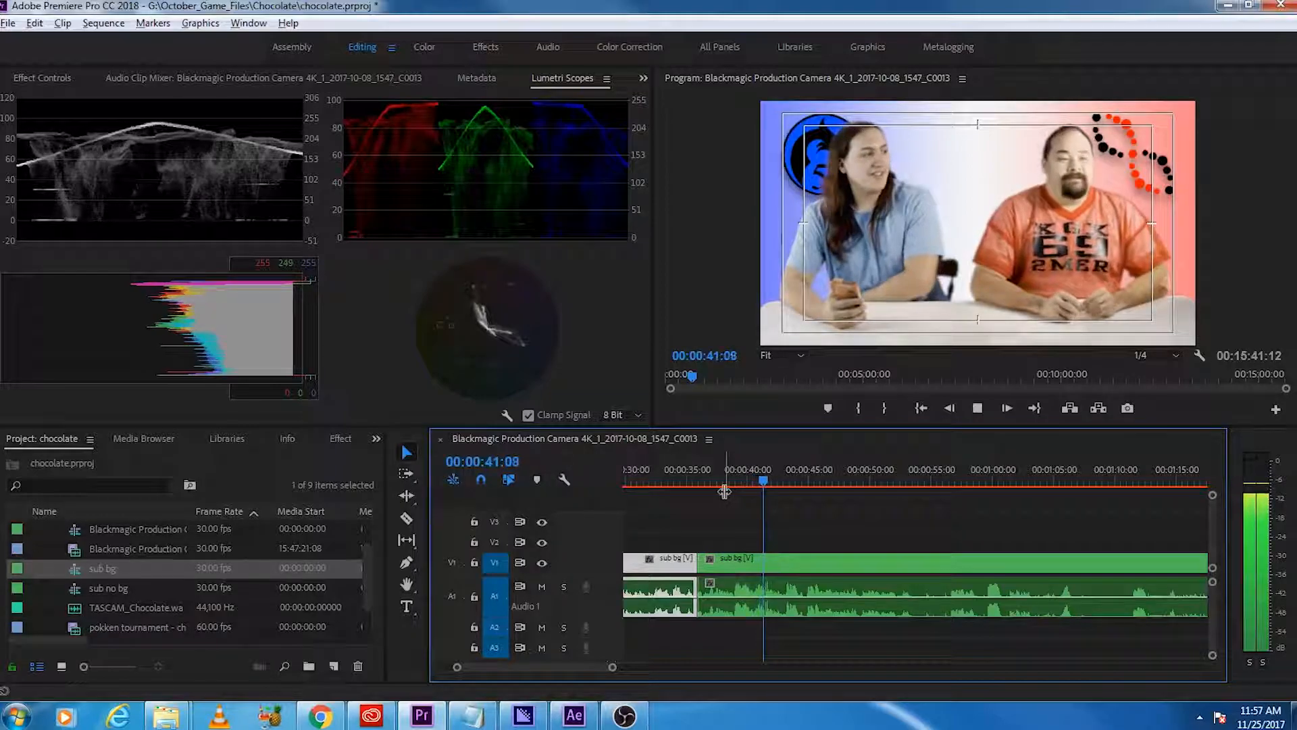
key(space)
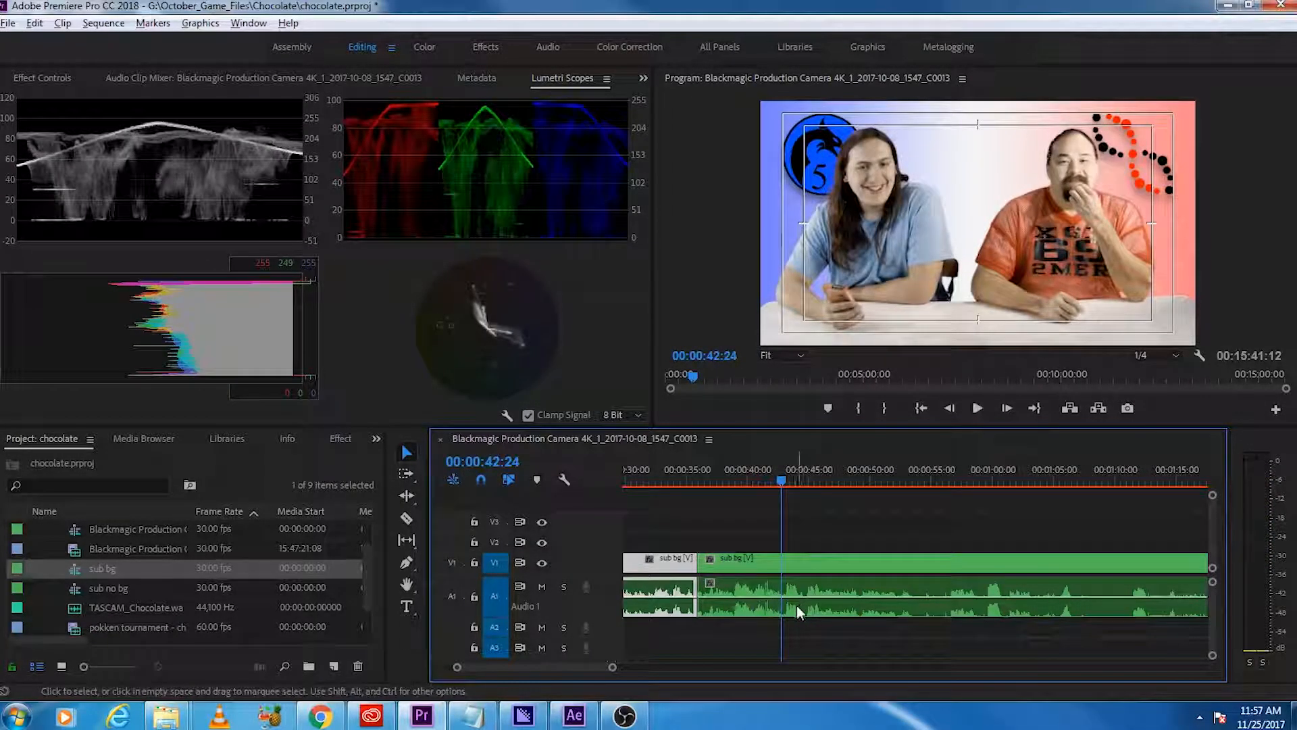
key(ctrl+k)
Step: Replay the earlier part of the sequence and split the first sub bg segment at about 24 seconds
scroll(789, 604, up, 2)
scroll(790, 598, up, 2)
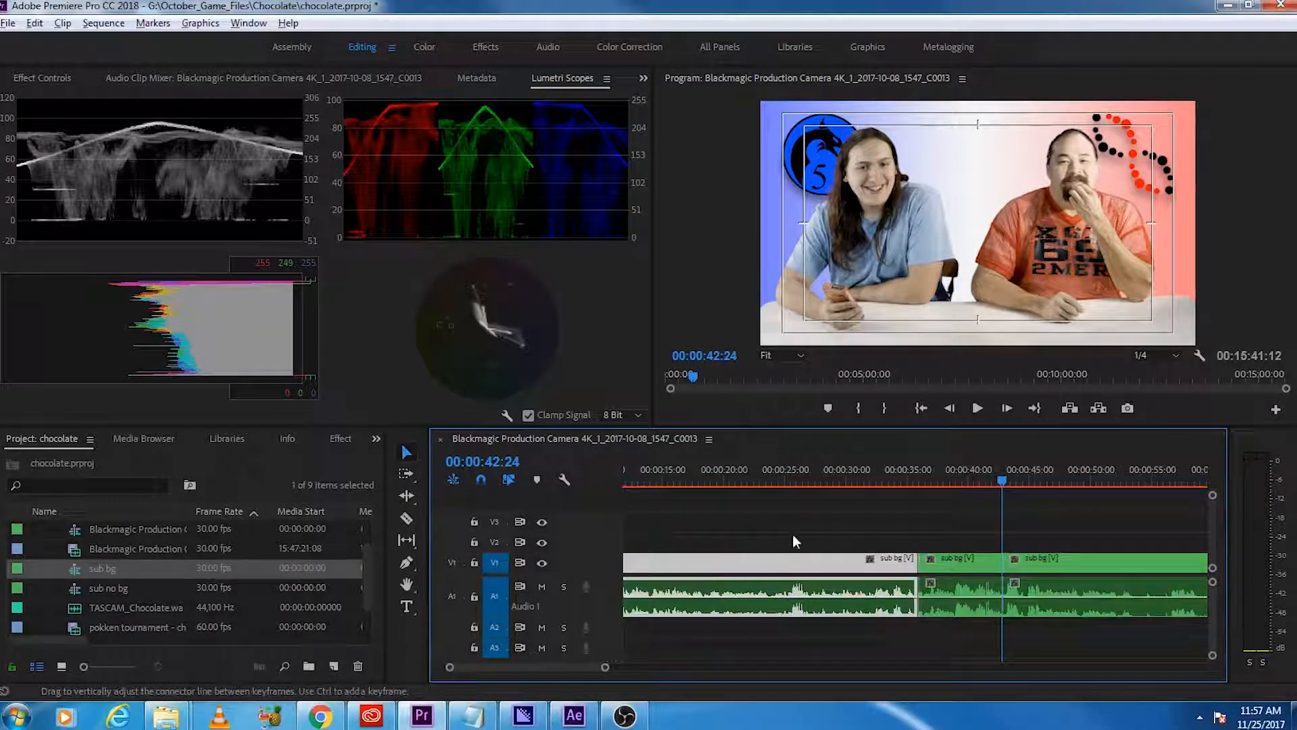
click(780, 482)
key(space)
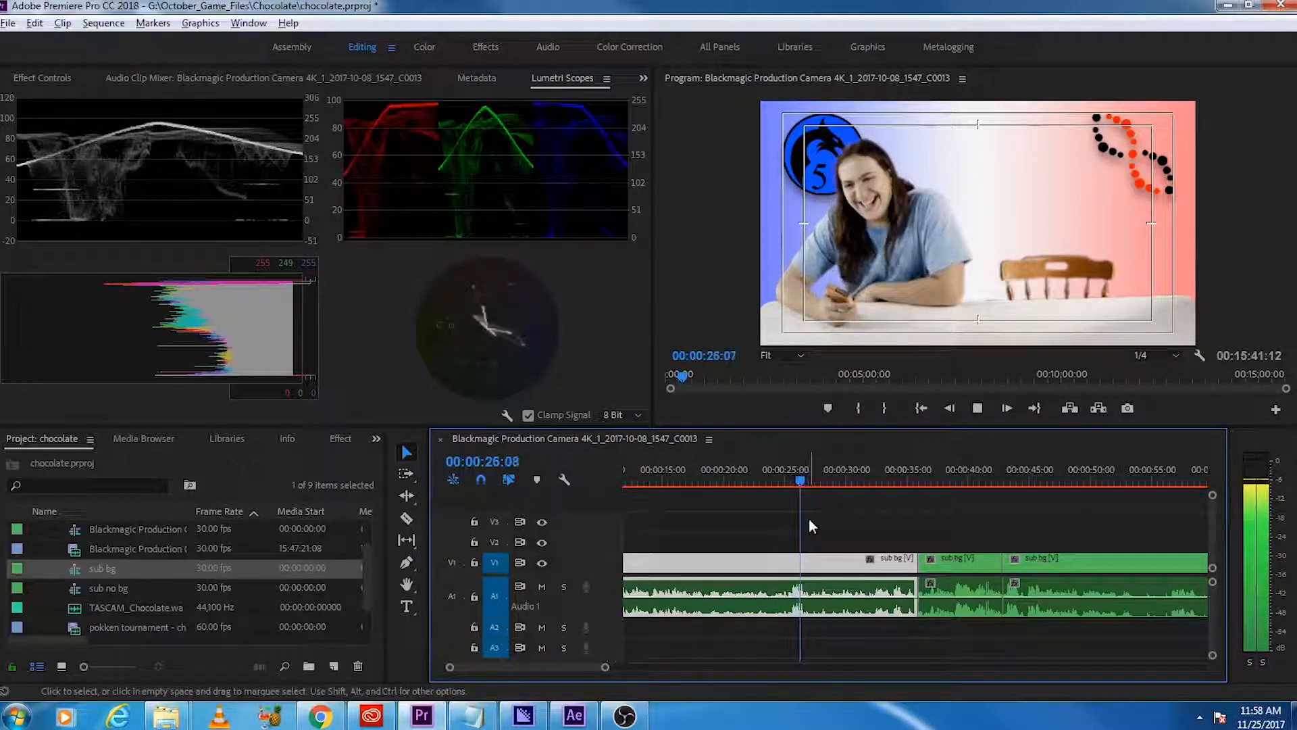
scroll(712, 598, down, 2)
scroll(737, 603, up, 1)
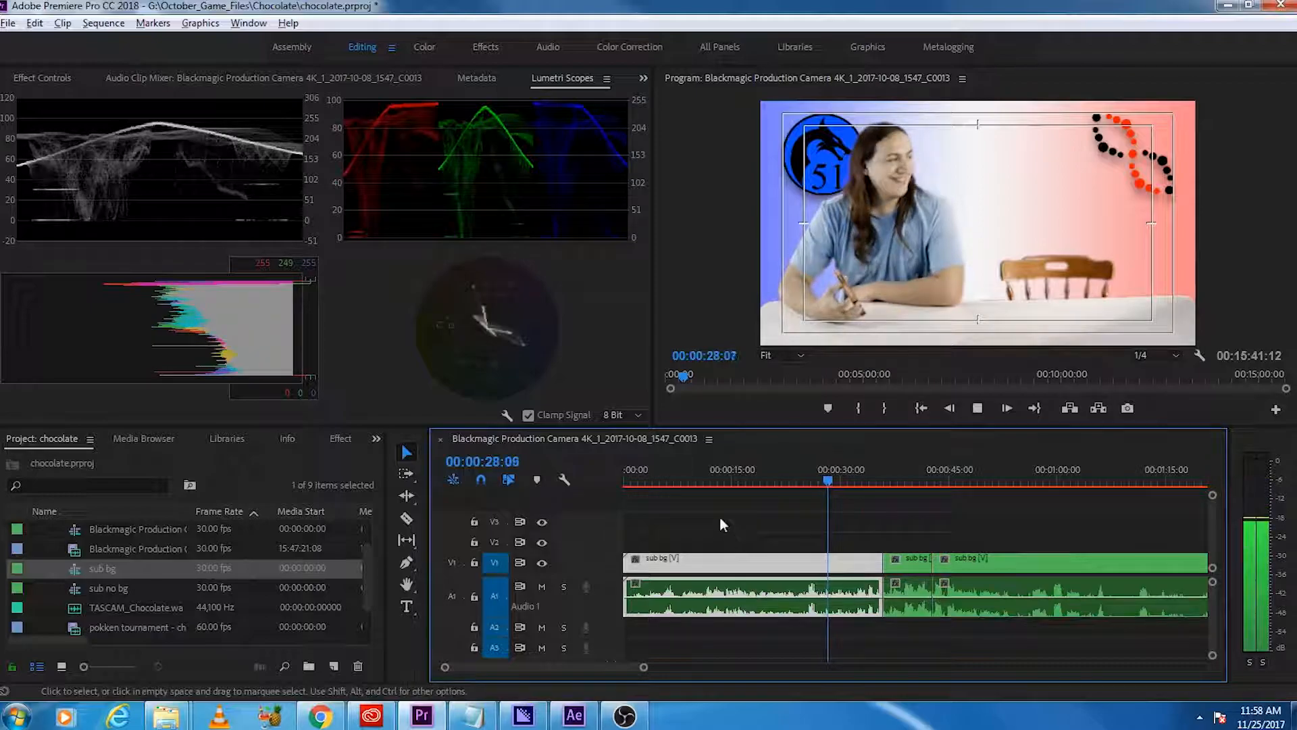
click(708, 482)
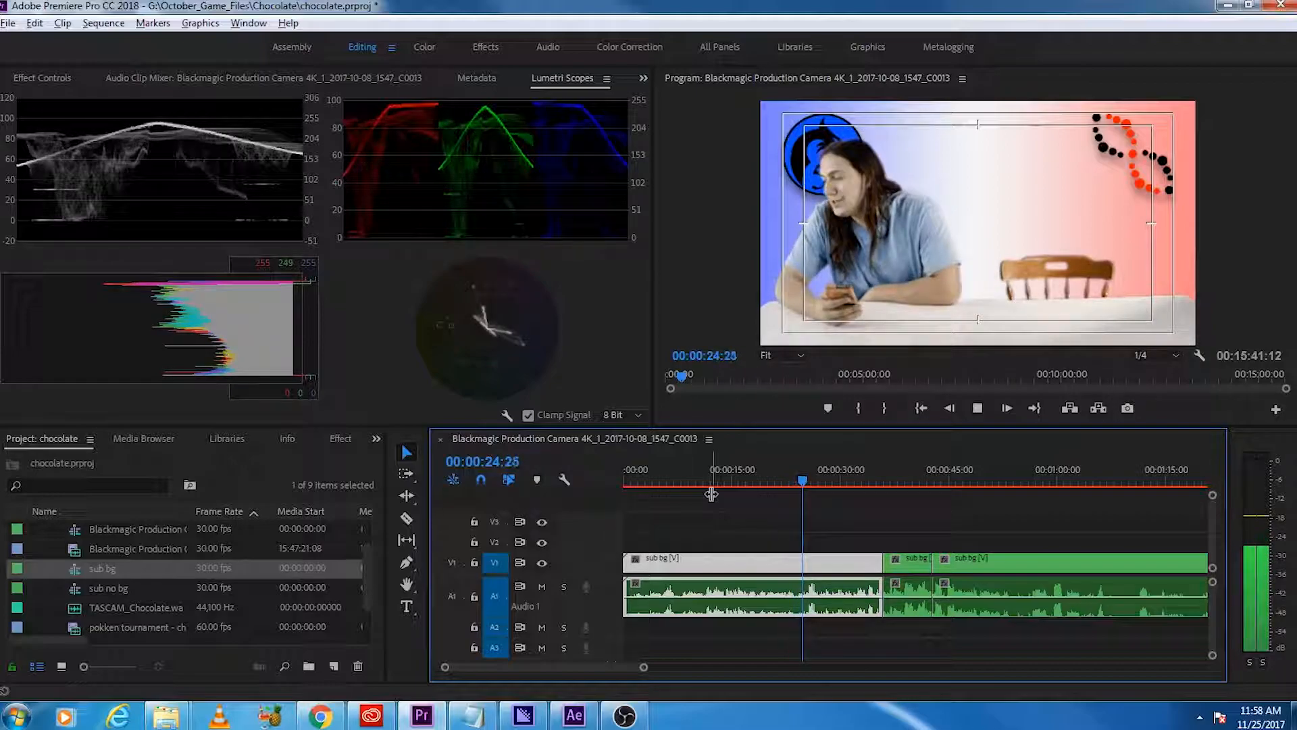
key(space)
key(c)
click(798, 569)
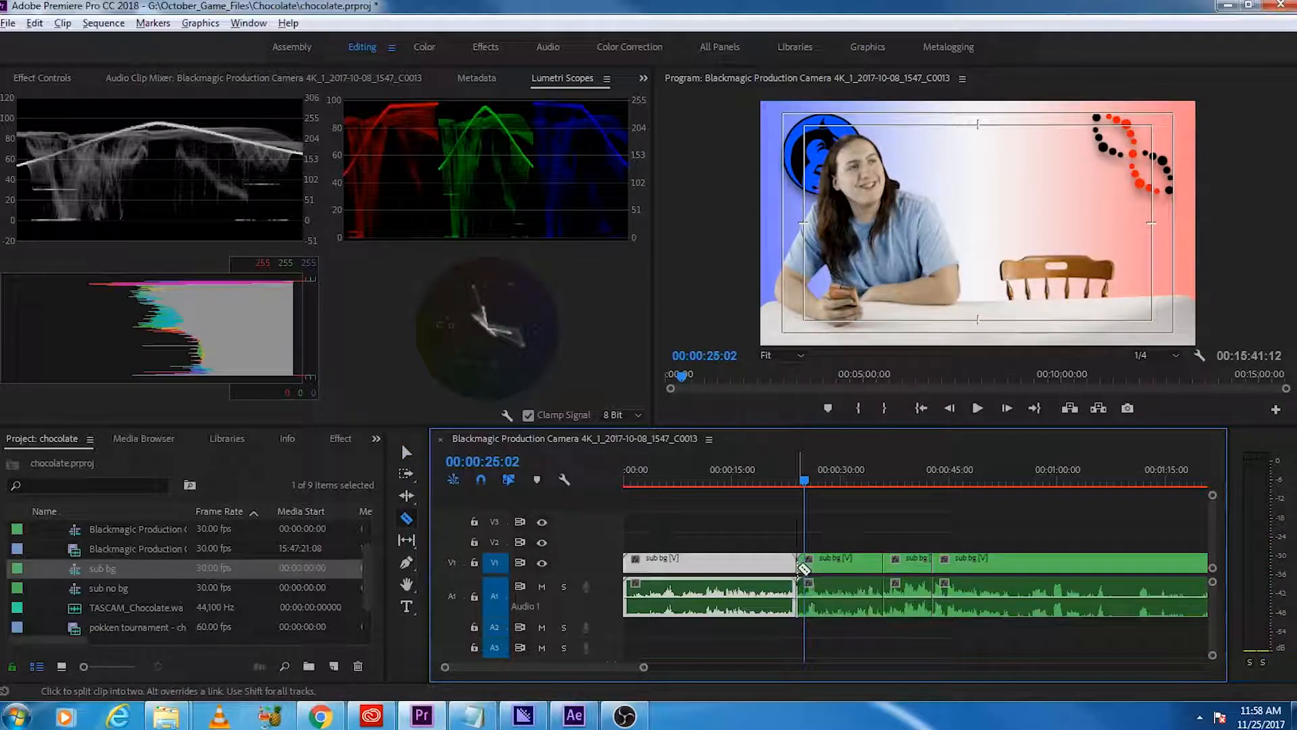
Step: Split the sub bg clip again at about 27 seconds, just after the loud laugh, and resume playback
key(space)
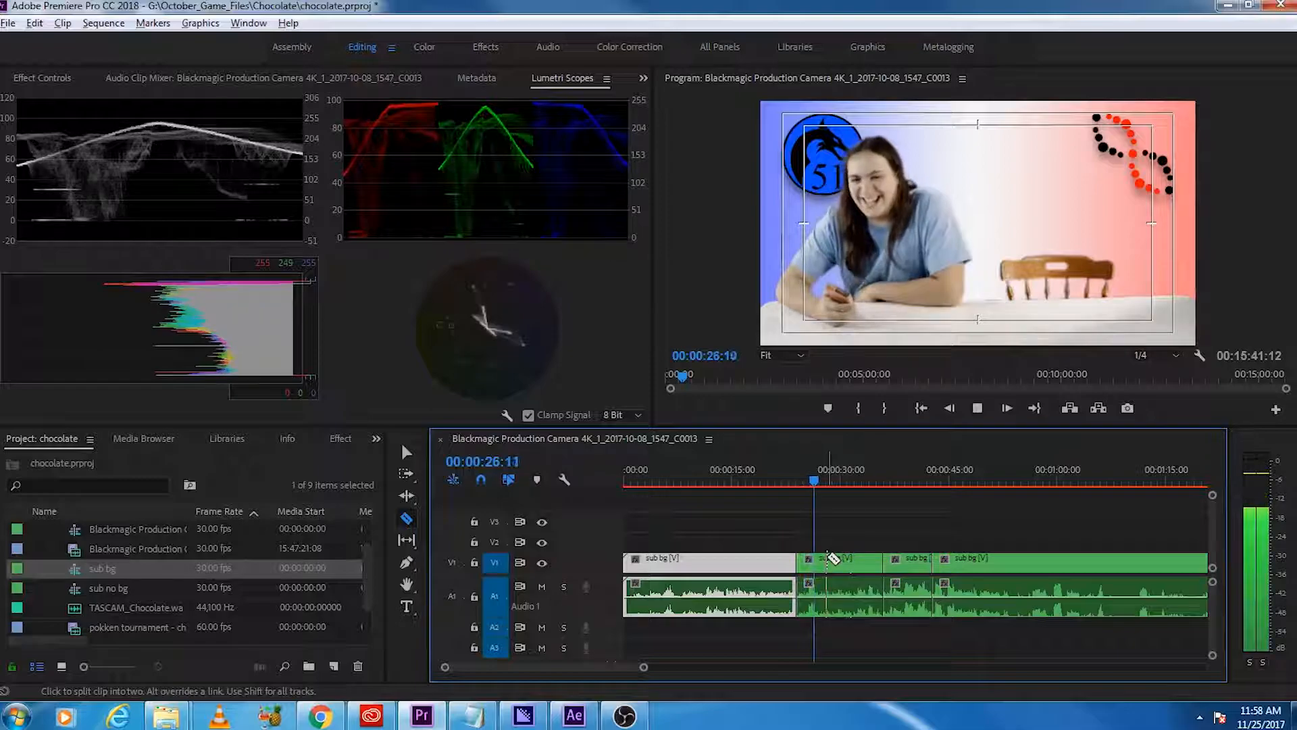
key(space)
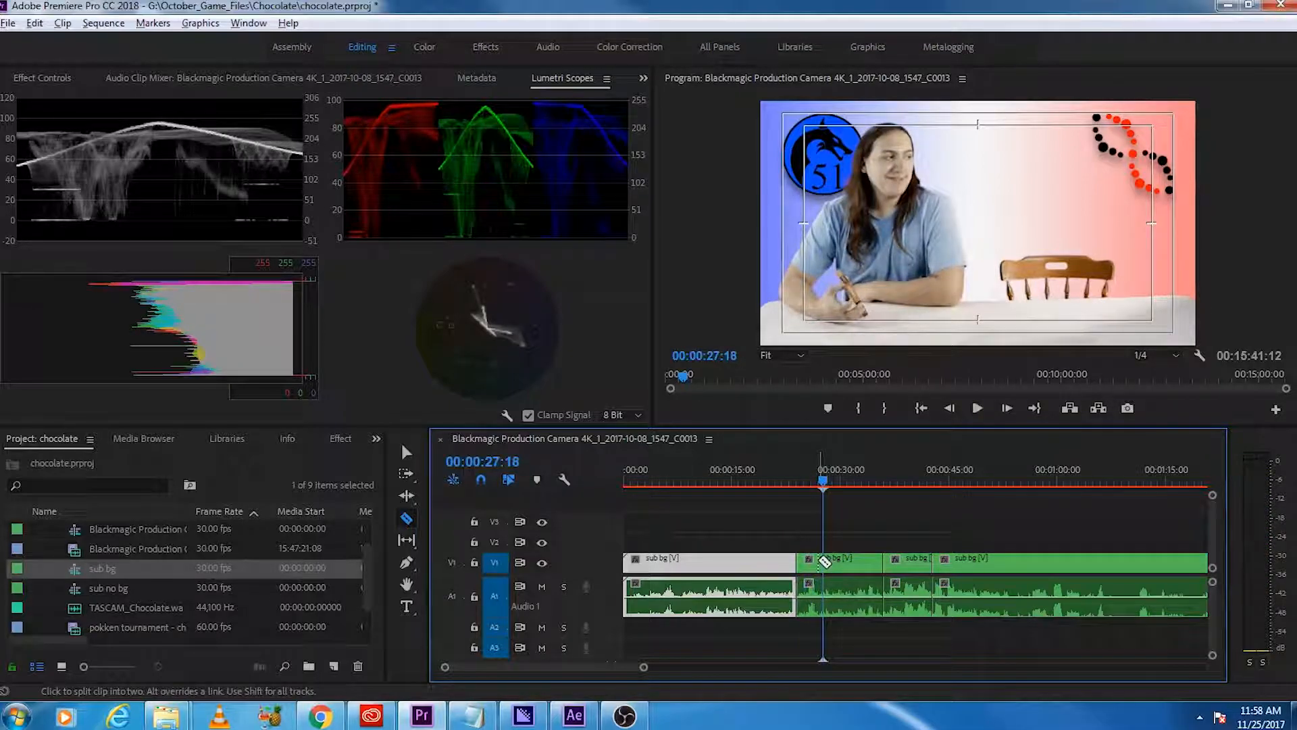
scroll(825, 589, up, 5)
click(811, 568)
key(v)
key(space)
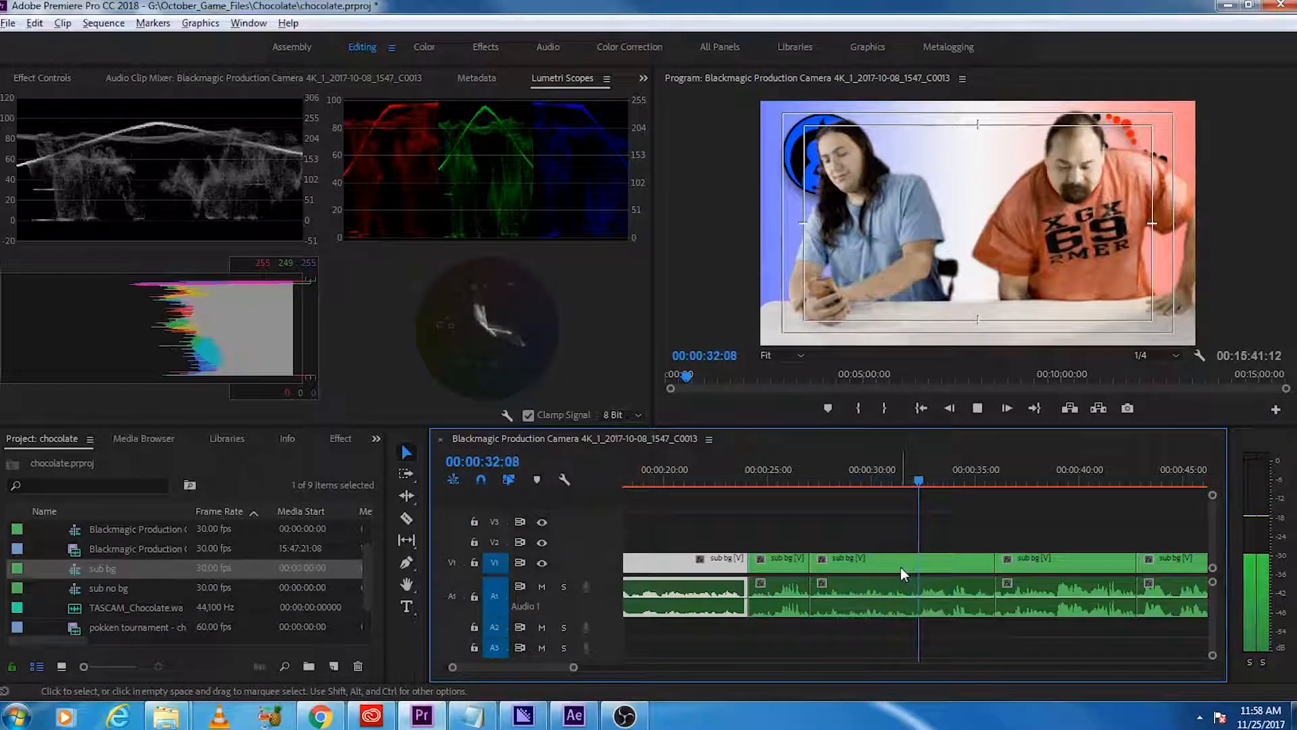
Step: Recheck the footage from about 30 seconds and delete the sub bg segments before 24 seconds and between about 27 and 36 seconds
key(space)
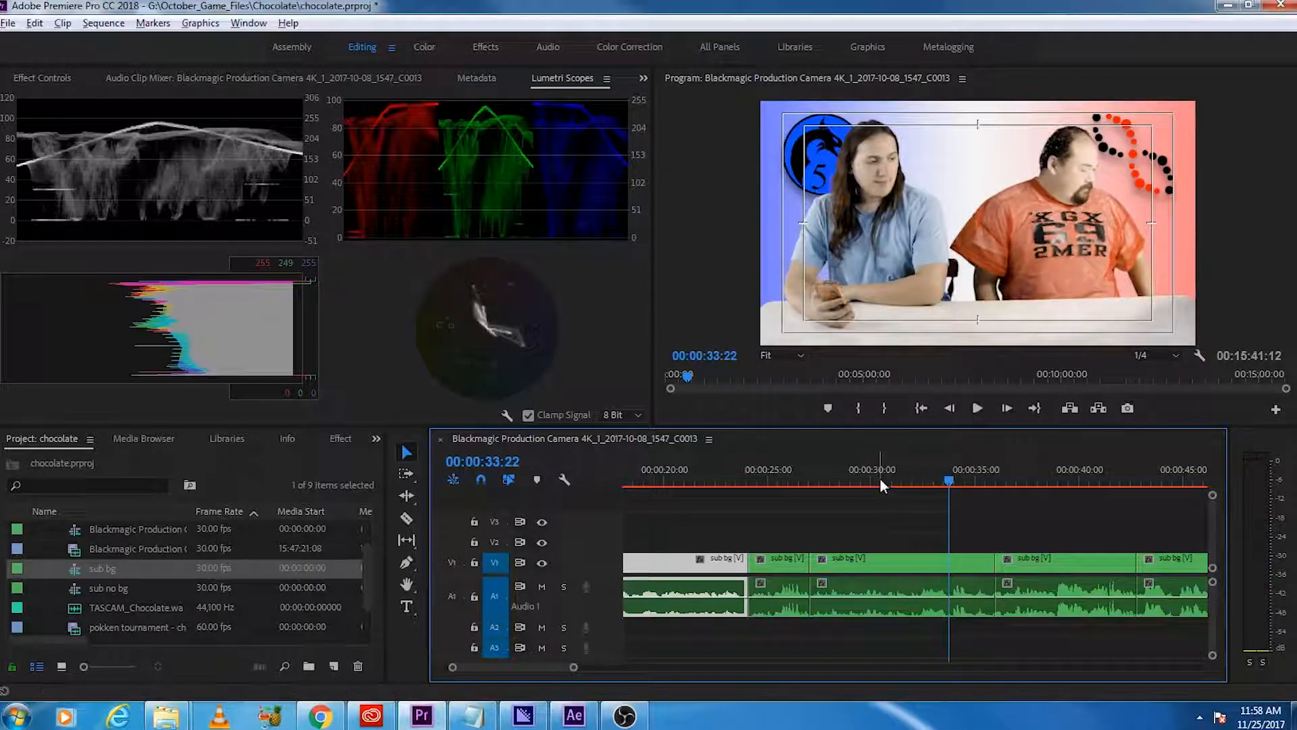
click(883, 480)
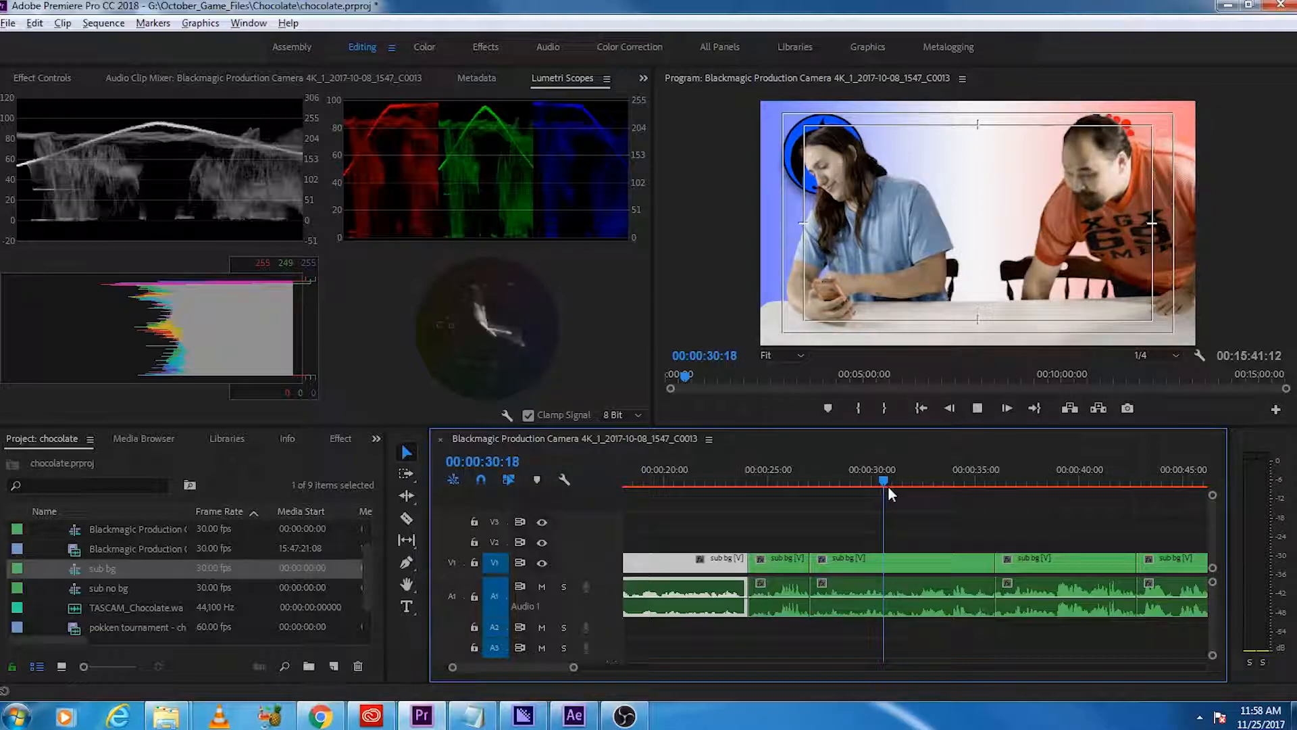
alt+scroll(924, 593, down, 2)
alt+scroll(924, 594, down, 1)
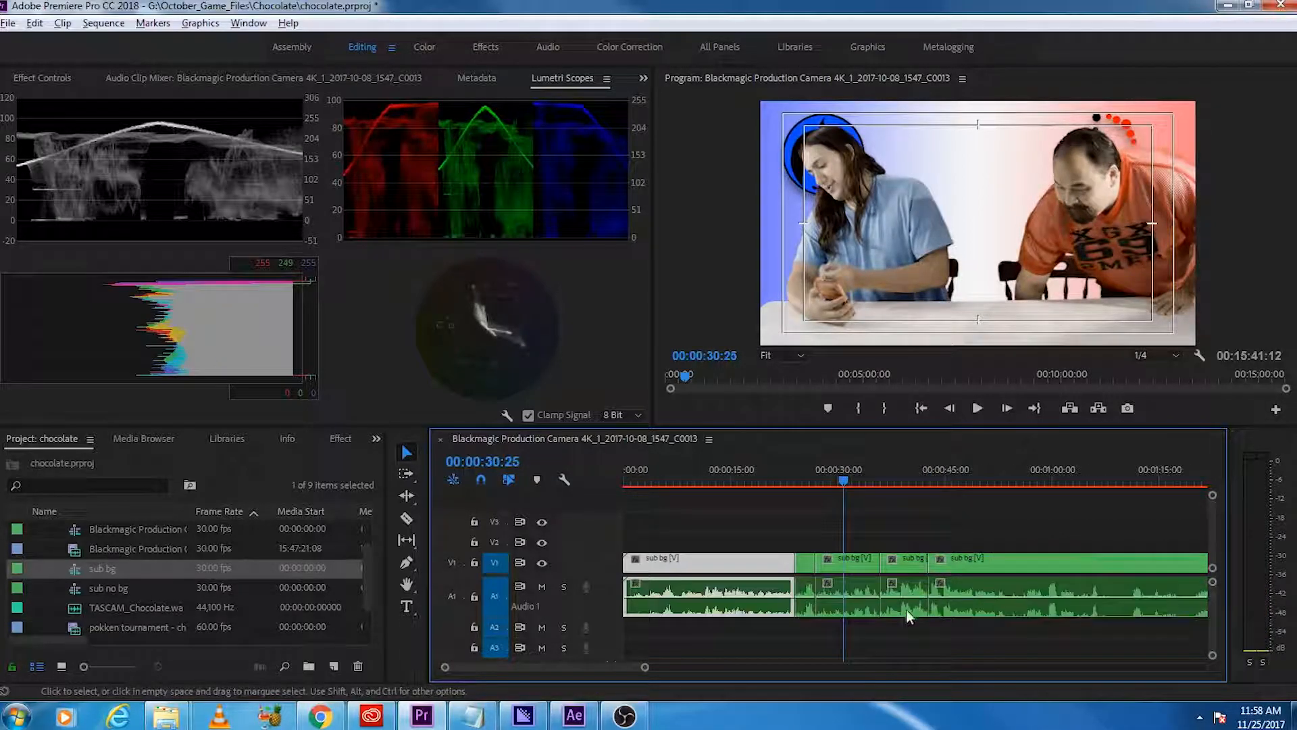
click(846, 569)
key(Delete)
click(756, 565)
key(Delete)
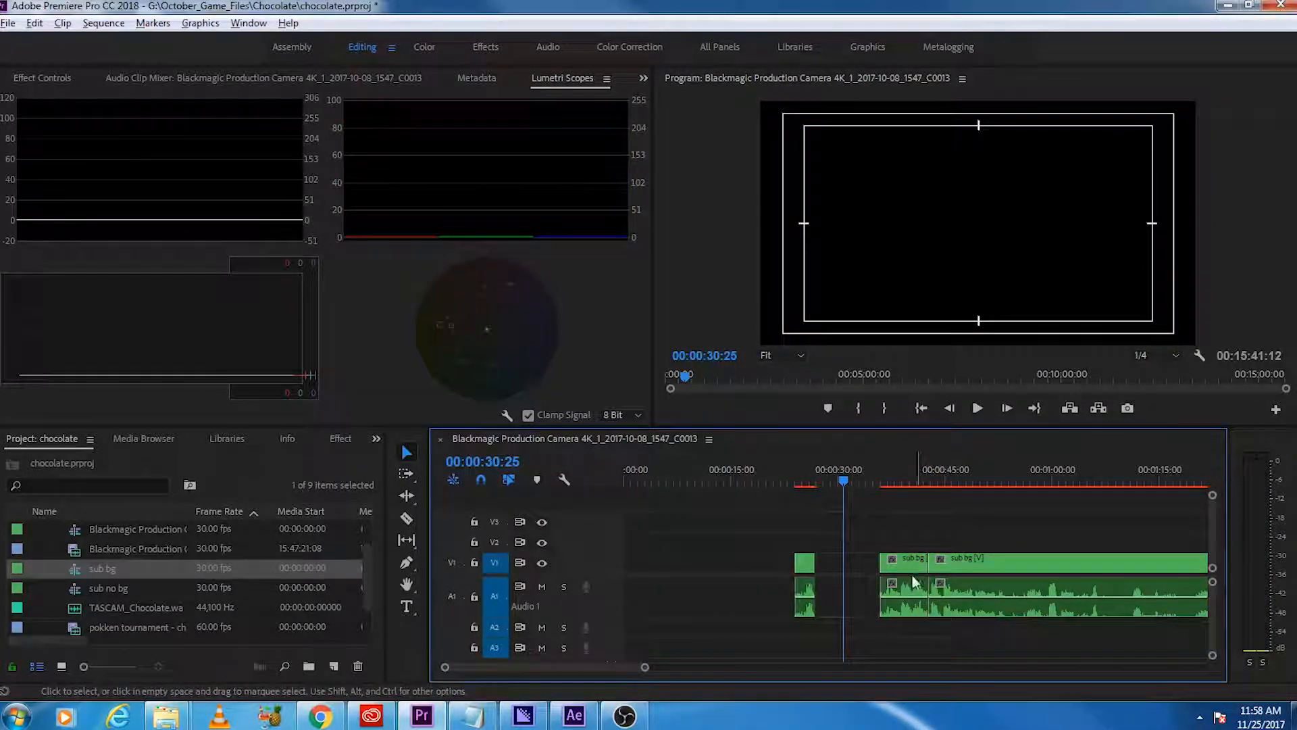
Step: Butt the two short kept sub bg segments together and park them past the main clip's end, at about 19 minutes
drag(805, 569, 753, 569)
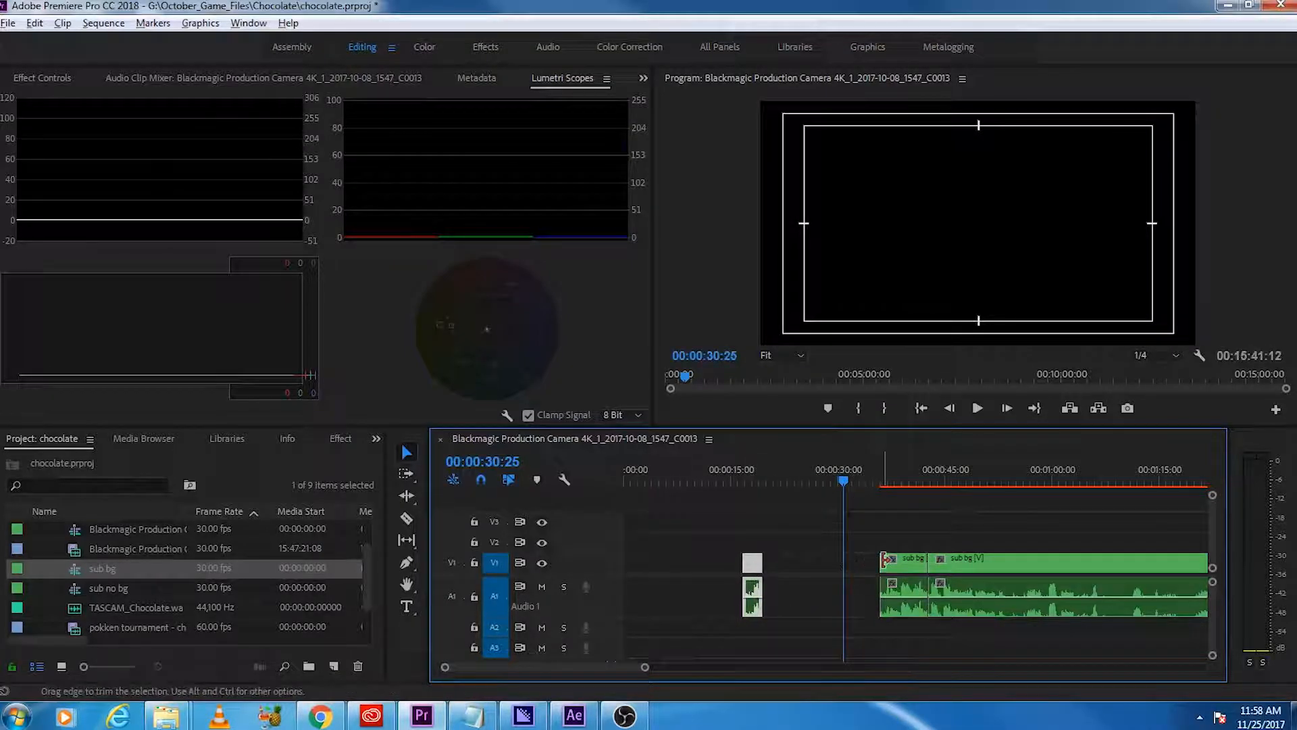
drag(914, 567, 799, 566)
drag(830, 644, 754, 589)
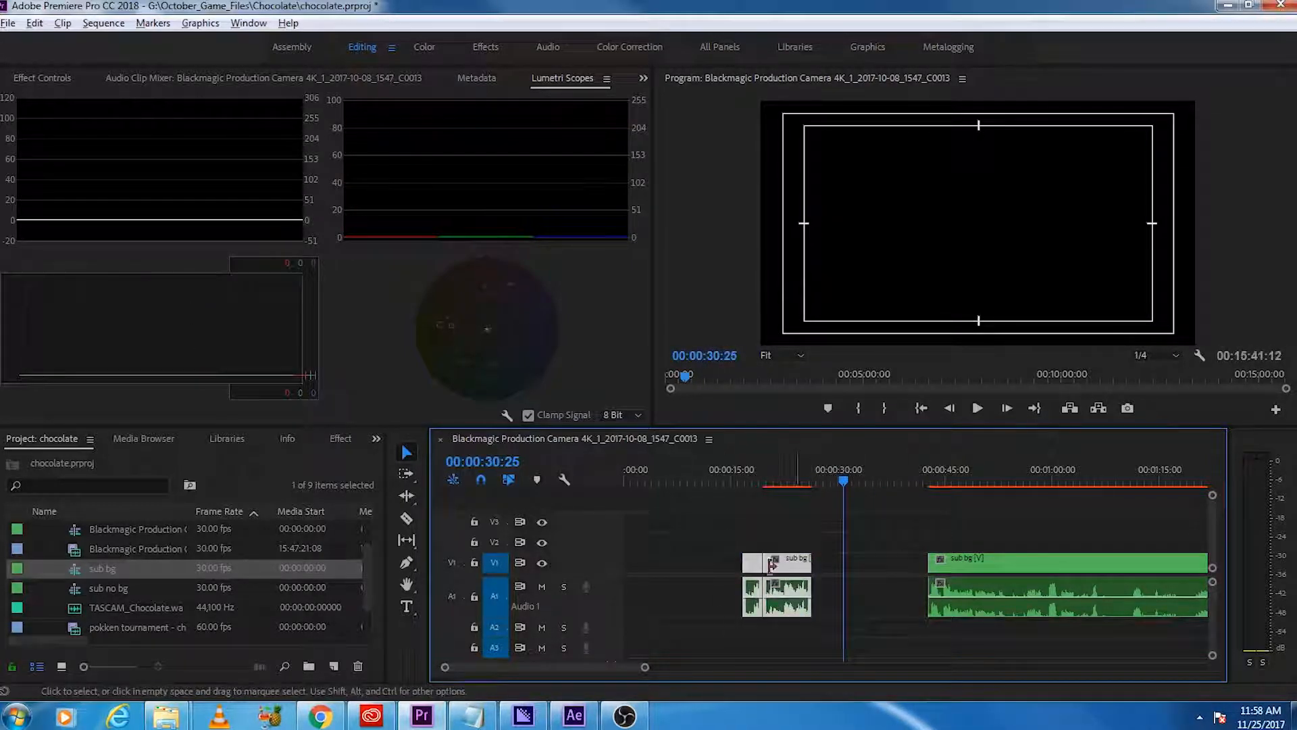
alt+scroll(813, 625, down, 4)
alt+scroll(711, 598, down, 4)
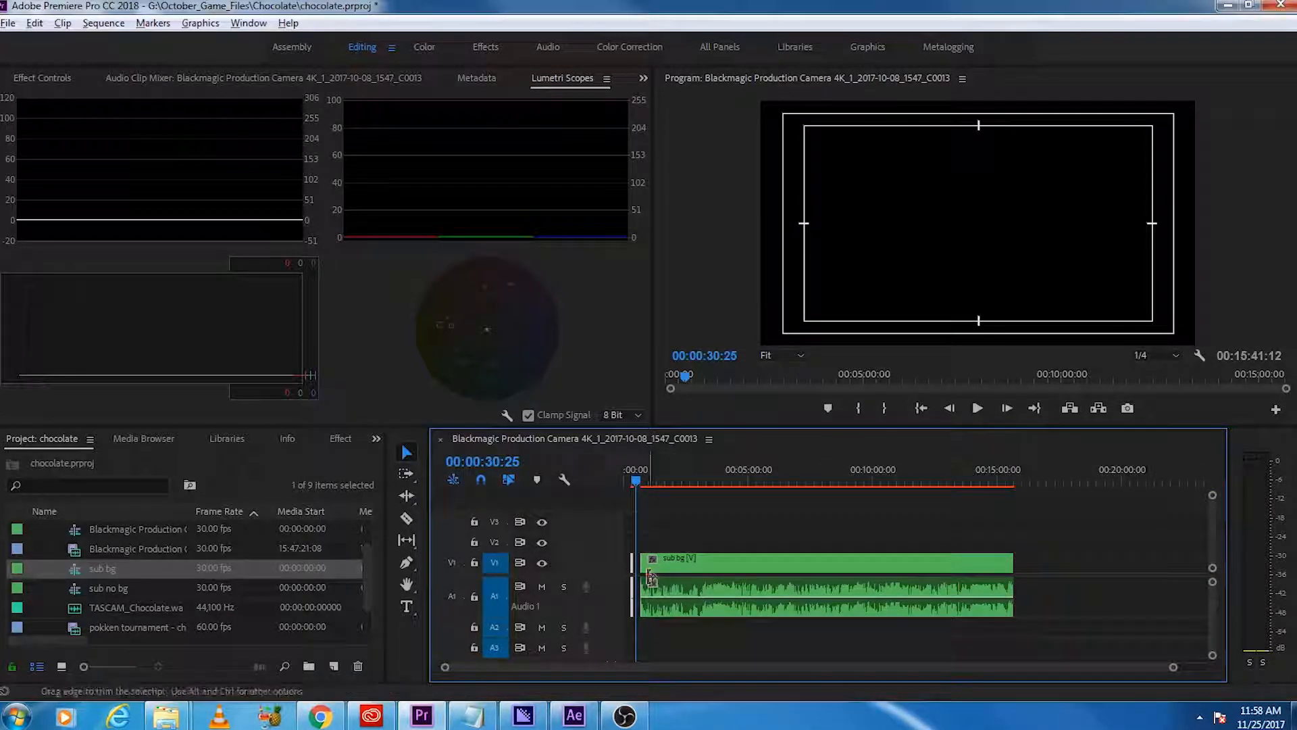
drag(1108, 566, 1107, 566)
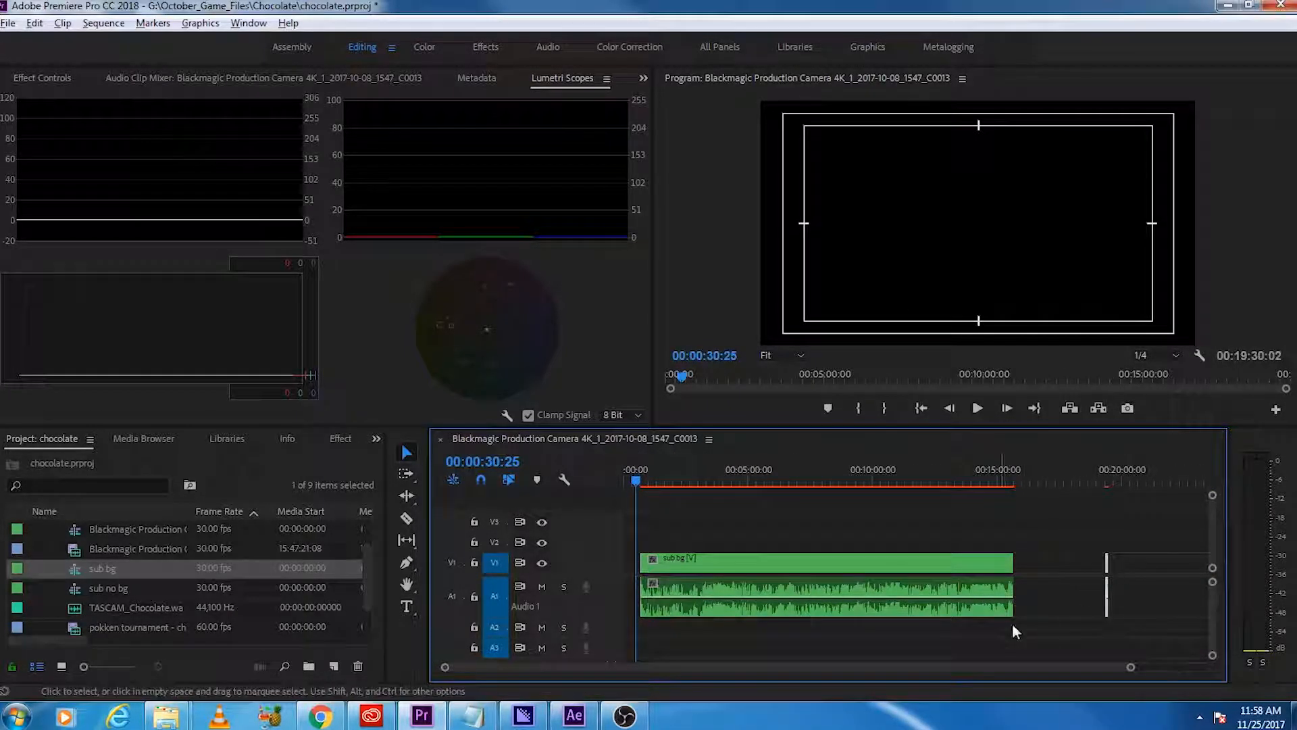
Step: Scrub through the main sub bg clip, split it at 00:03:27:04, and play back the footage after the cut
scroll(850, 621, up, 4)
scroll(850, 619, down, 3)
scroll(850, 619, up, 3)
scroll(849, 617, up, 2)
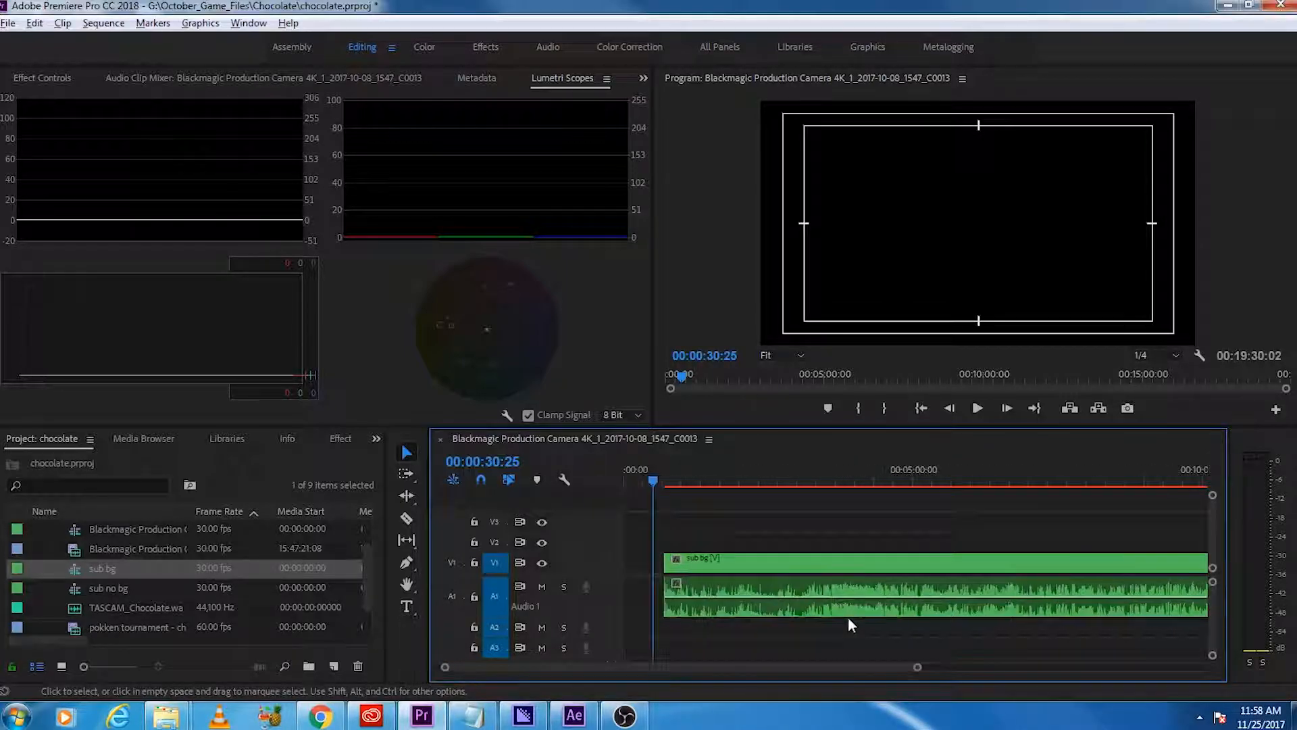
scroll(715, 598, up, 3)
scroll(726, 635, up, 3)
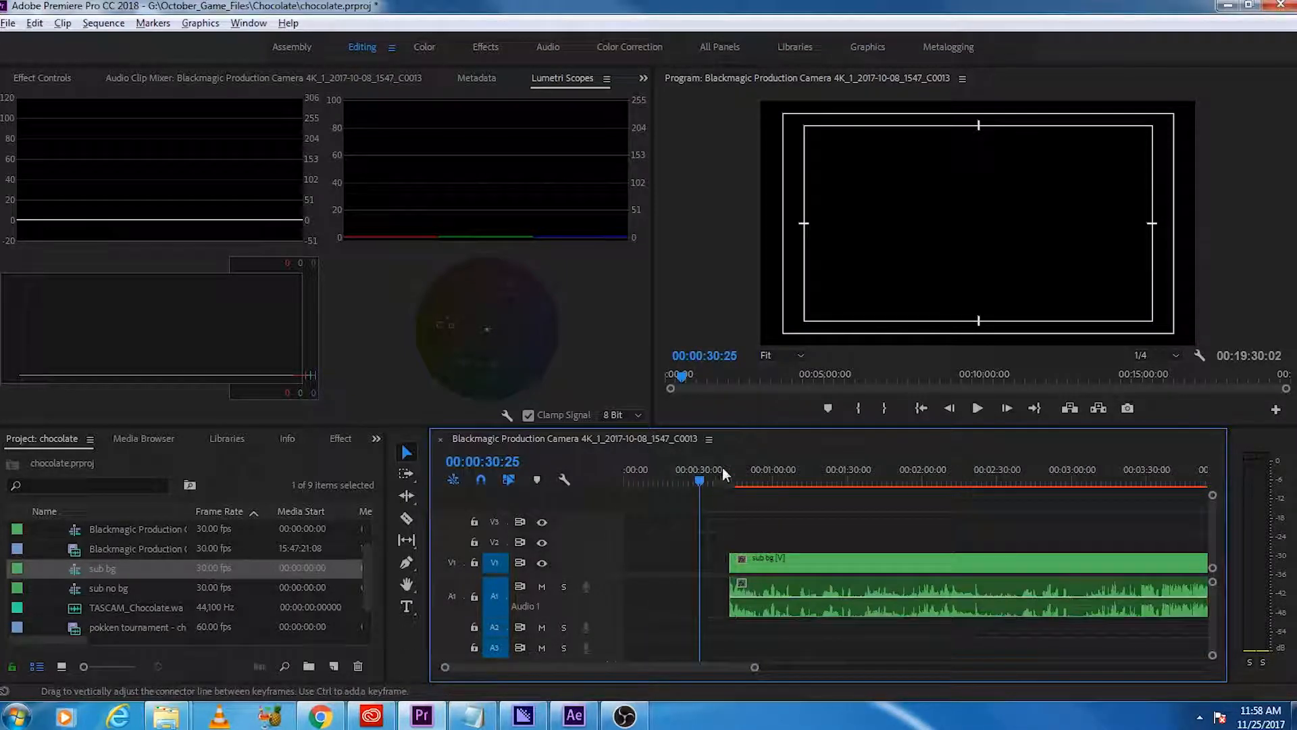
drag(772, 481, 1138, 500)
scroll(1097, 619, down, 3)
key(c)
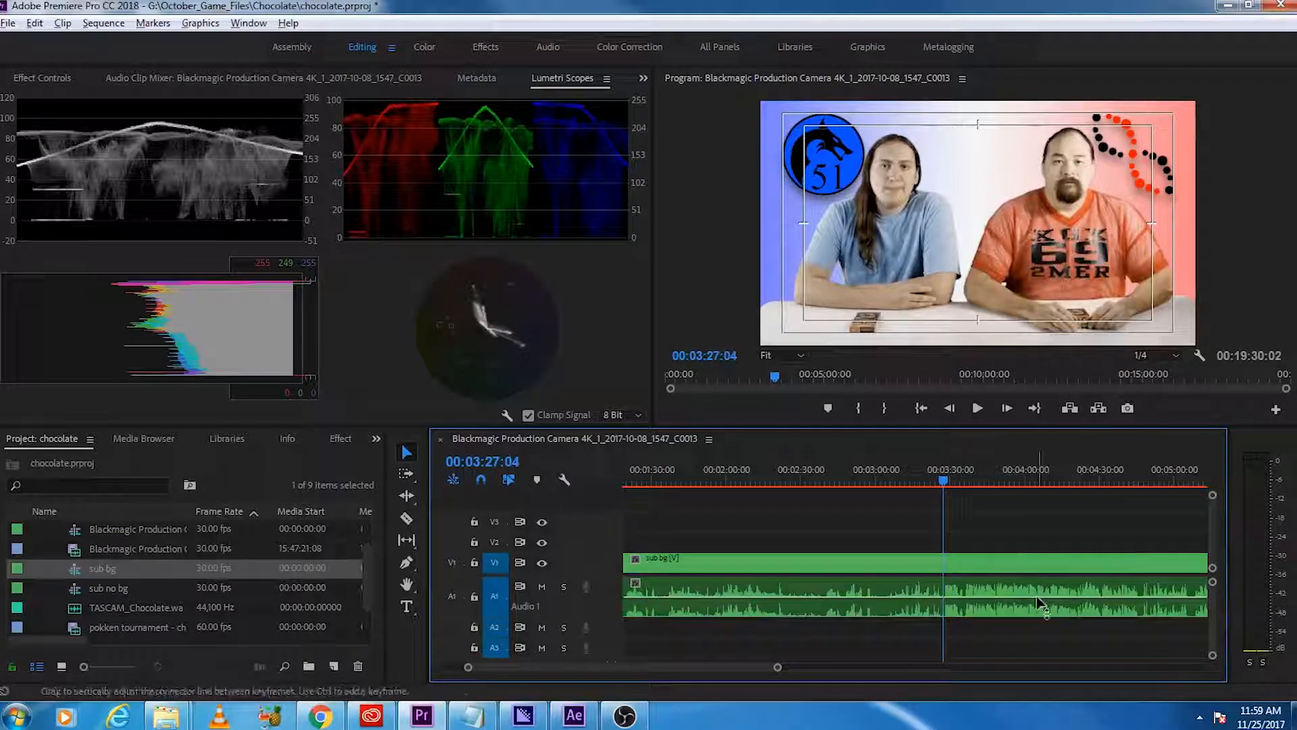
click(946, 566)
key(space)
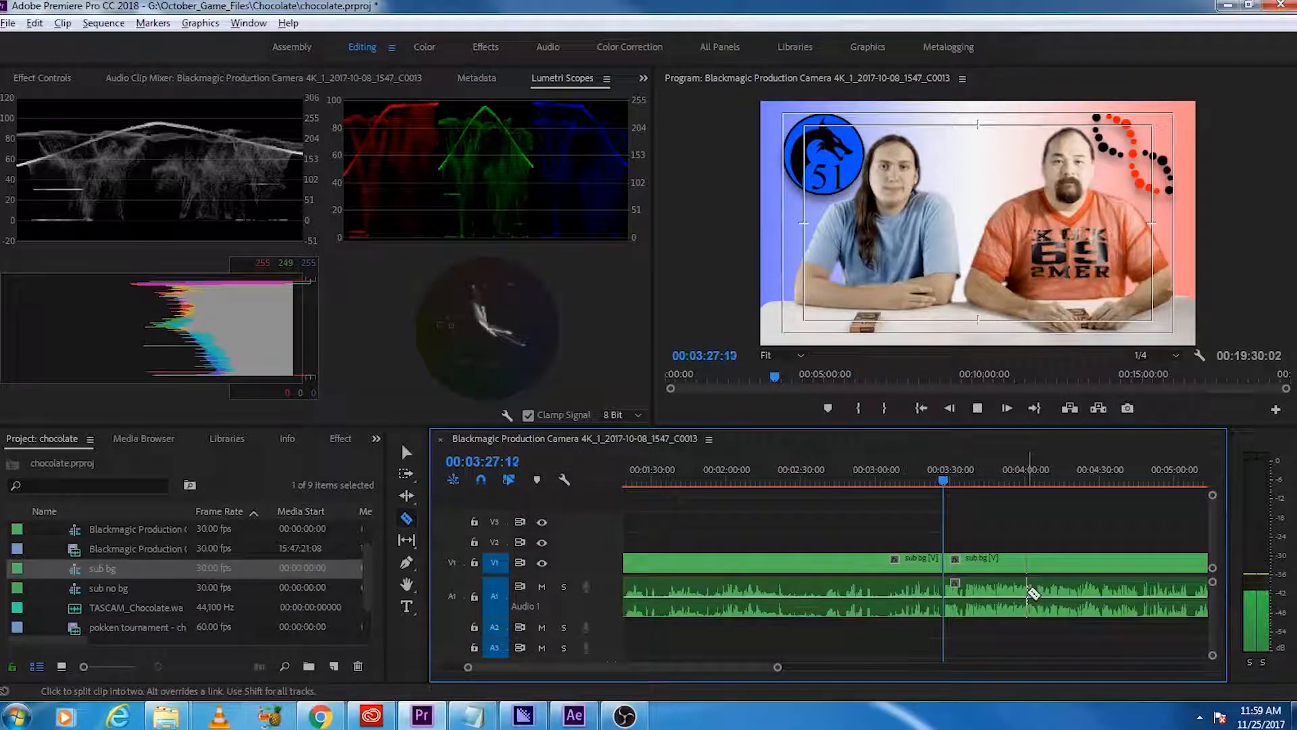
key(space)
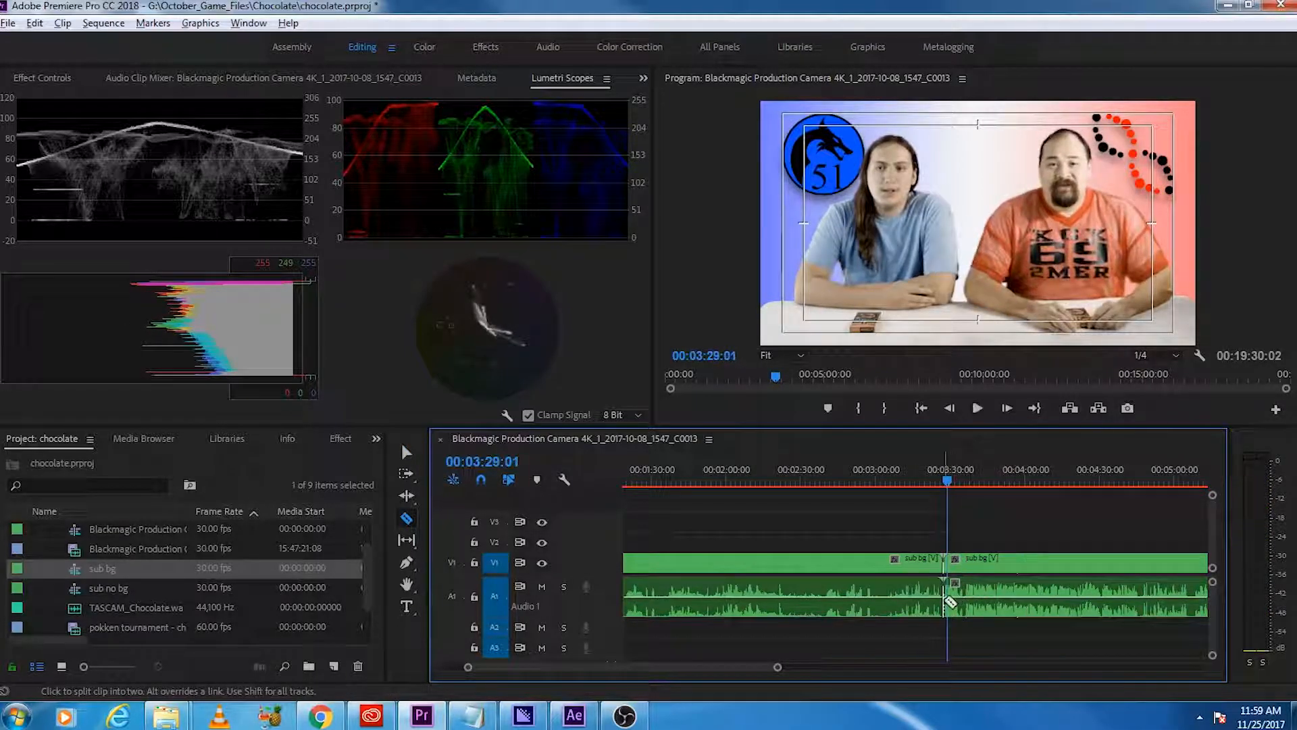
Step: Review the footage before the 3:27 cut, playing from about 1:35 and again from about 1:19
scroll(944, 612, up, 2)
scroll(944, 612, up, 1)
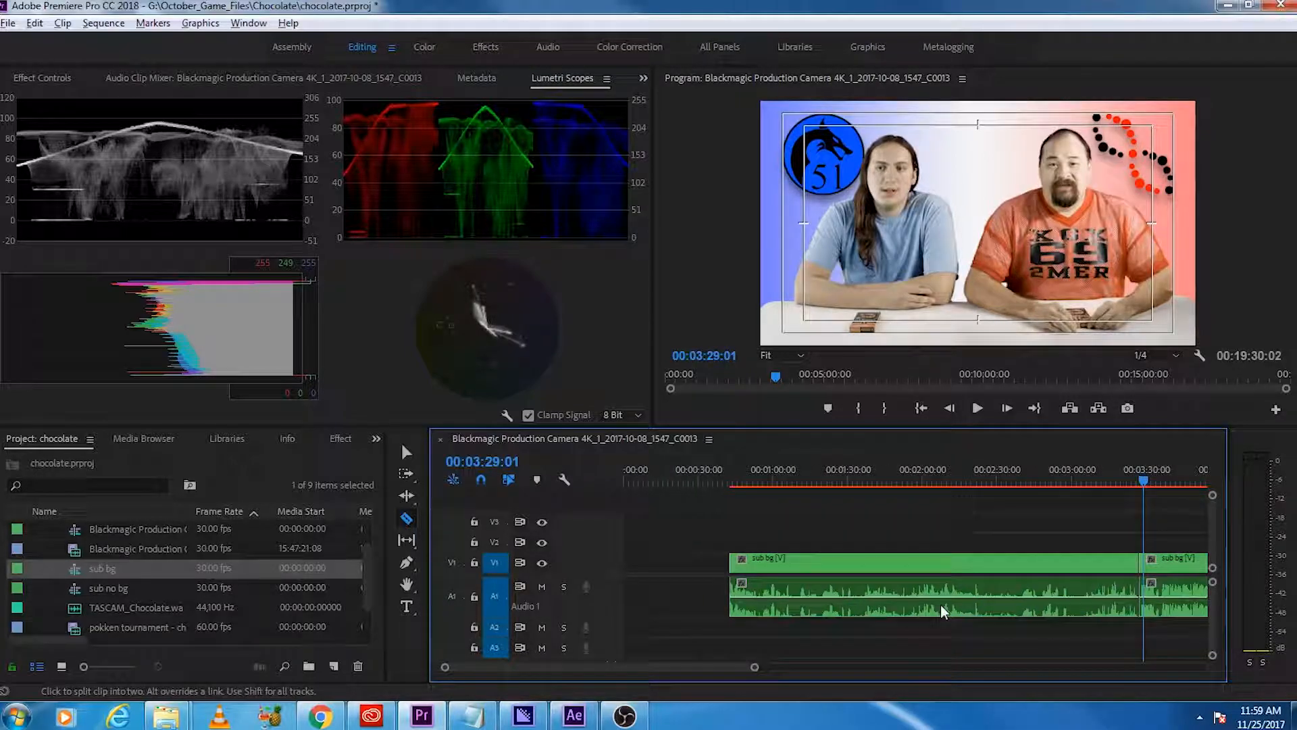
click(853, 481)
drag(854, 484, 863, 481)
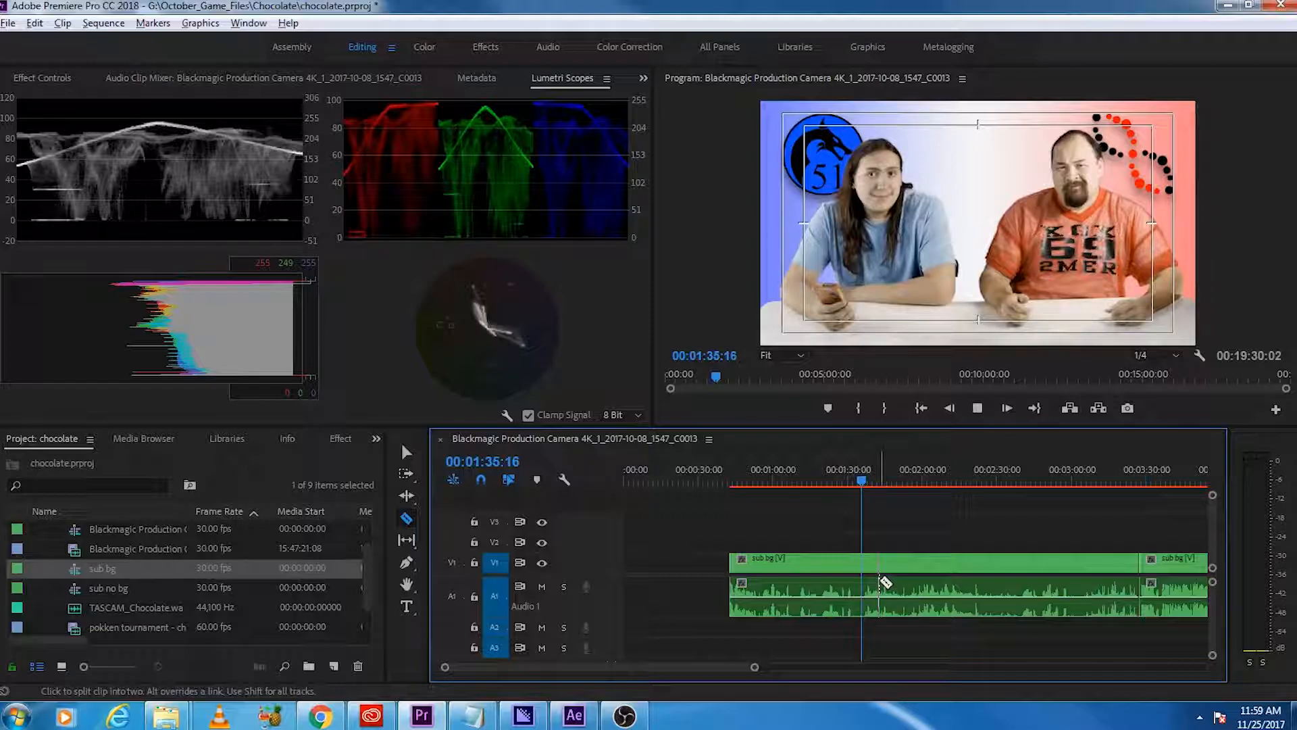
key(space)
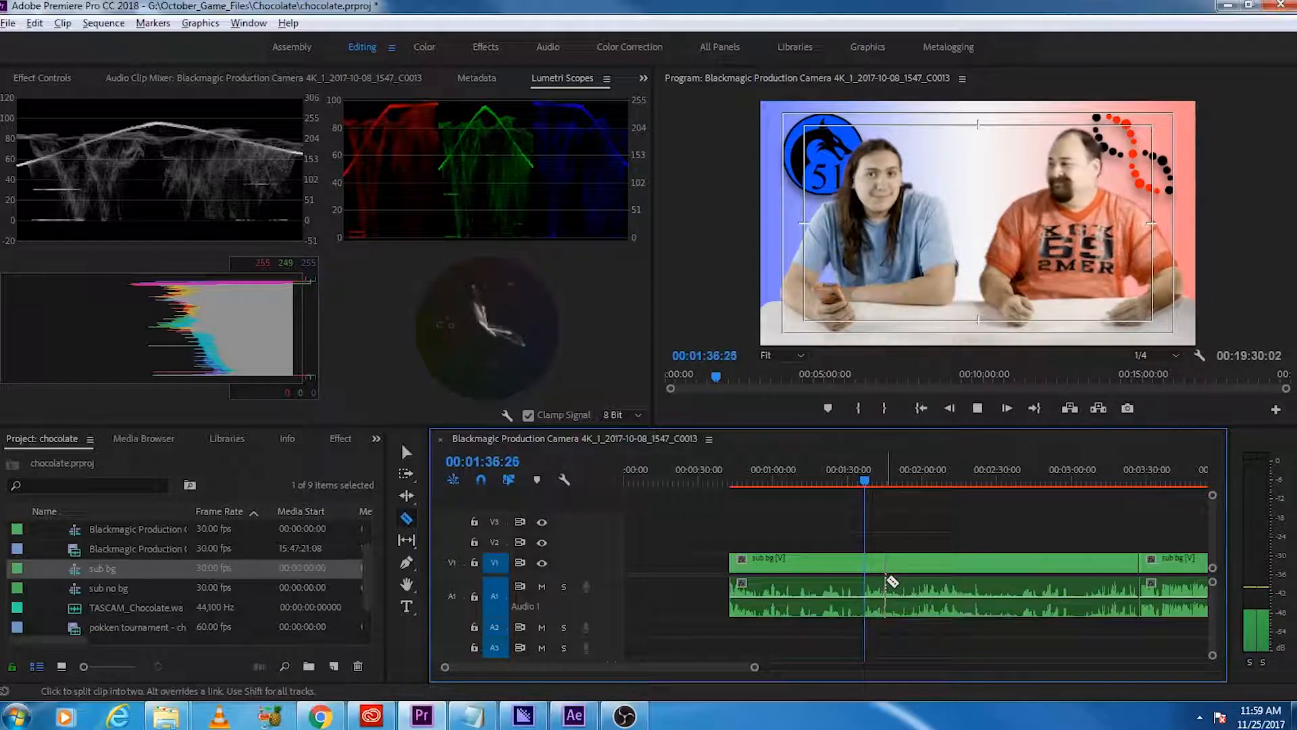
key(v)
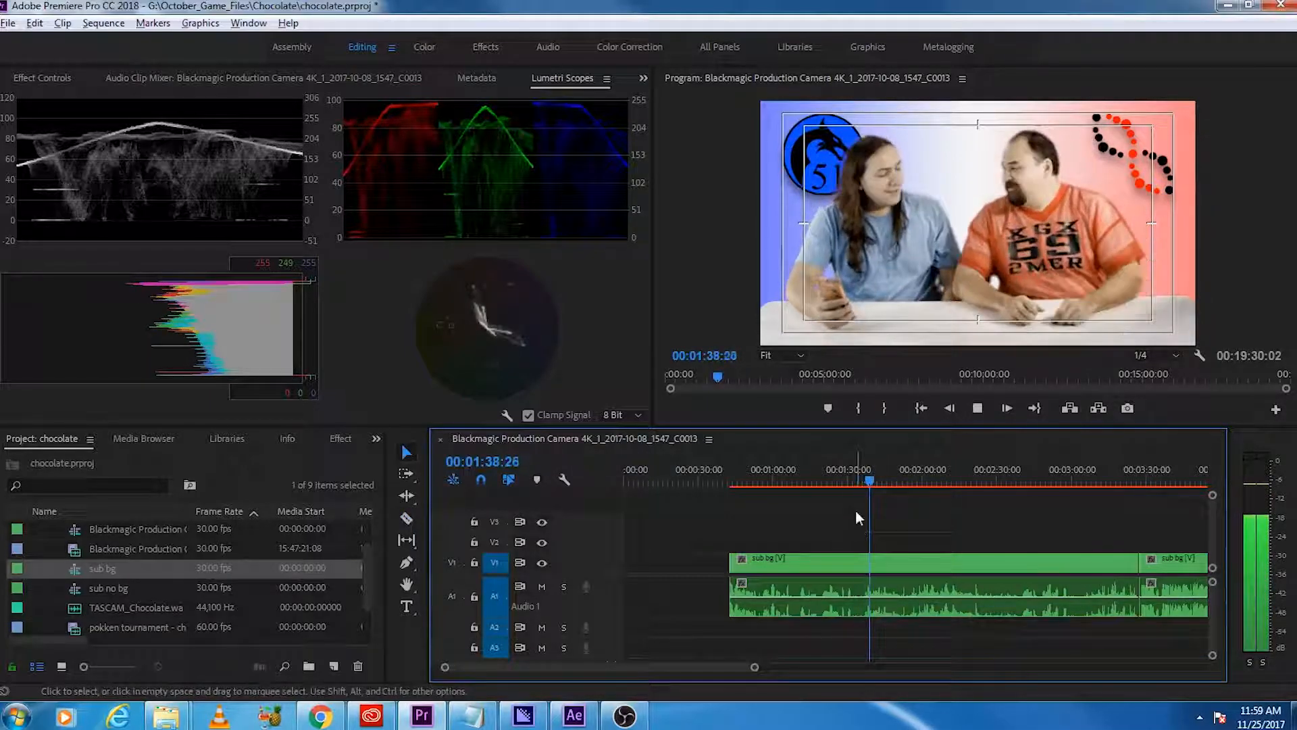
drag(870, 481, 821, 502)
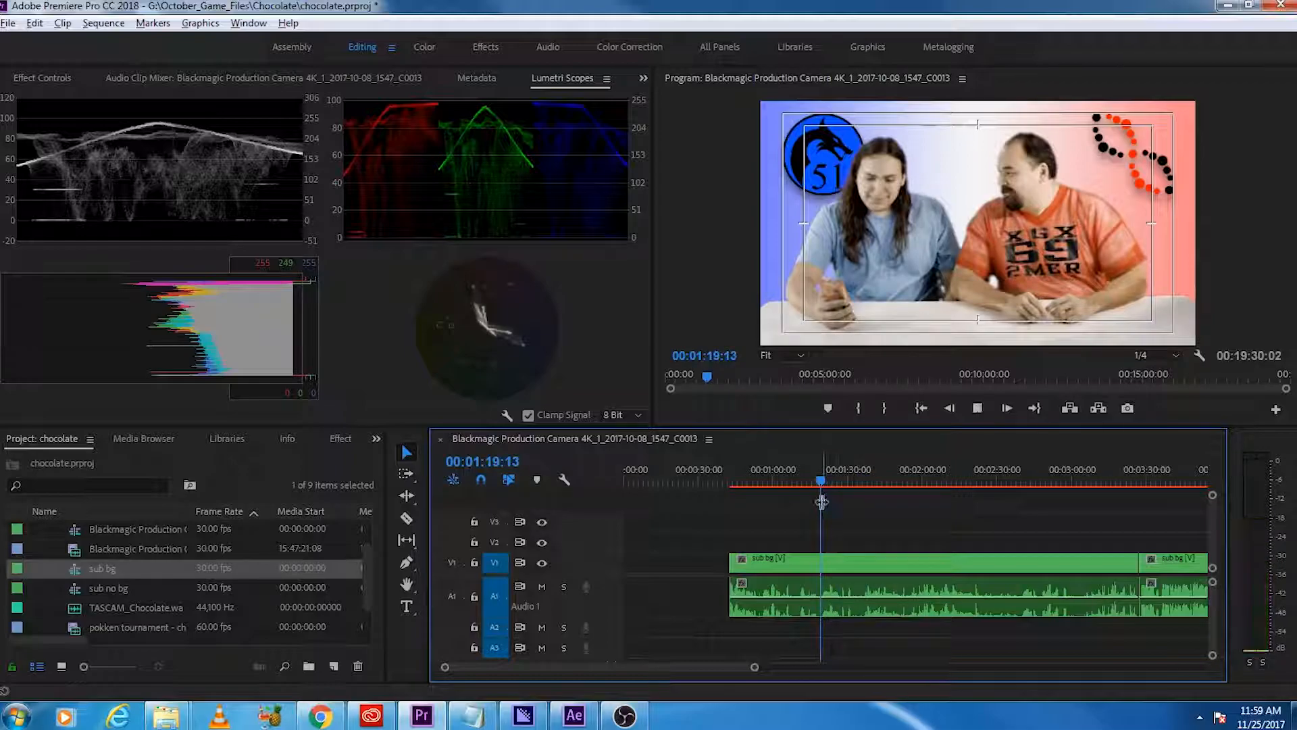
key(space)
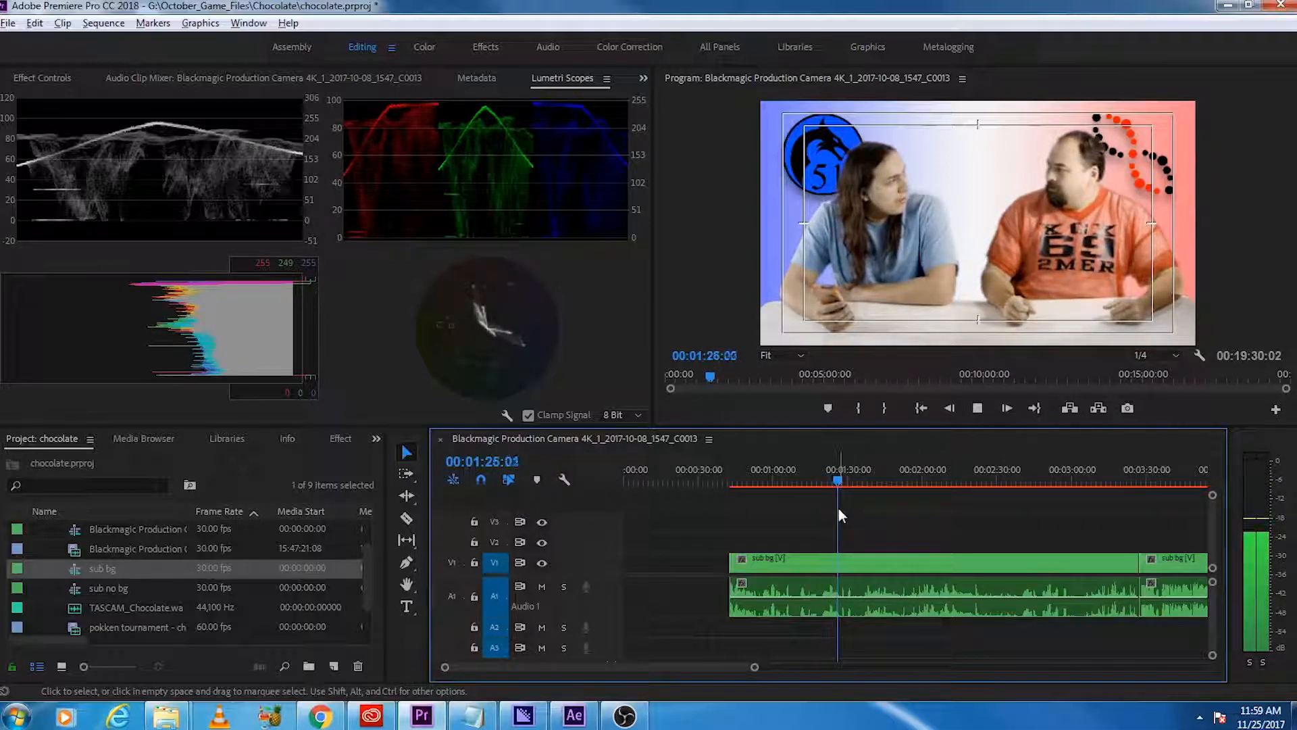
Step: Split the sub bg clip at about 1:19 and 1:32 to isolate the conversation between those points
key(c)
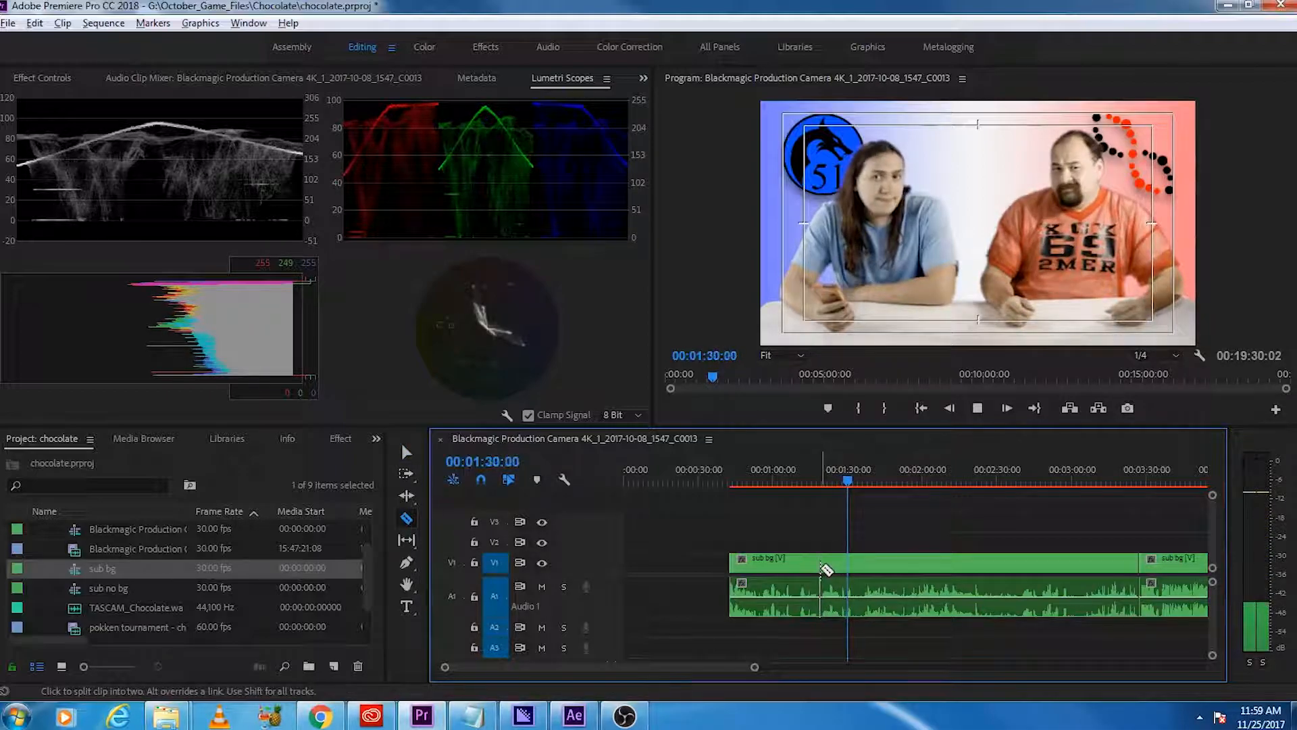
click(820, 568)
key(space)
click(855, 562)
key(v)
Step: Move the isolated conversation segment to the very start of the sequence while playback continues through the remaining footage
drag(841, 565, 664, 570)
key(space)
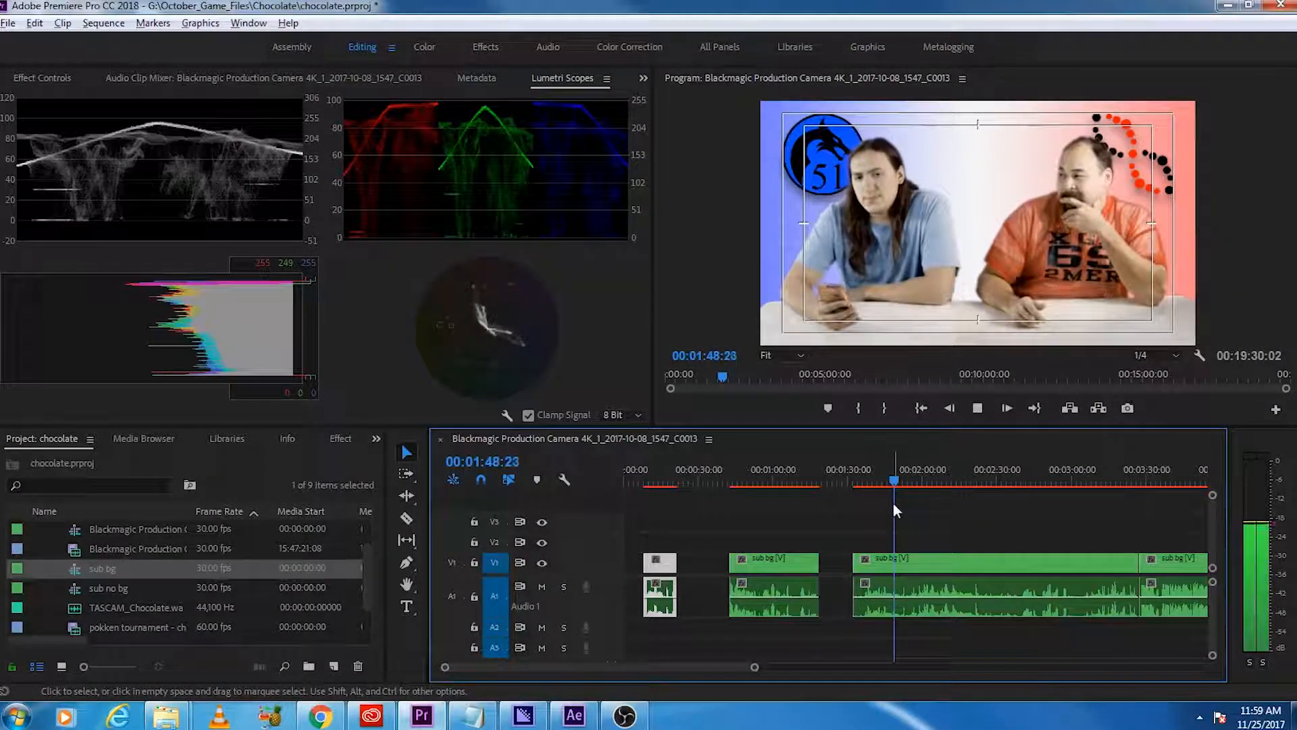
key(minus)
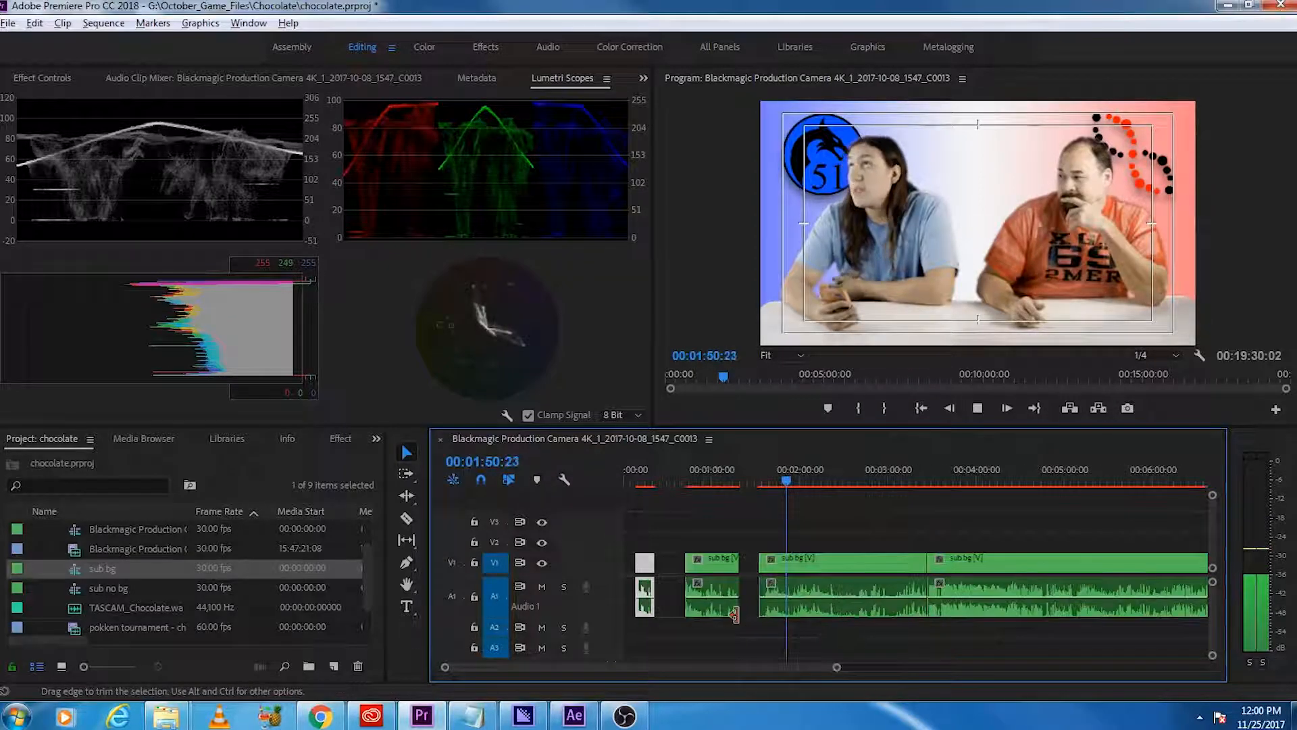
drag(644, 581, 616, 573)
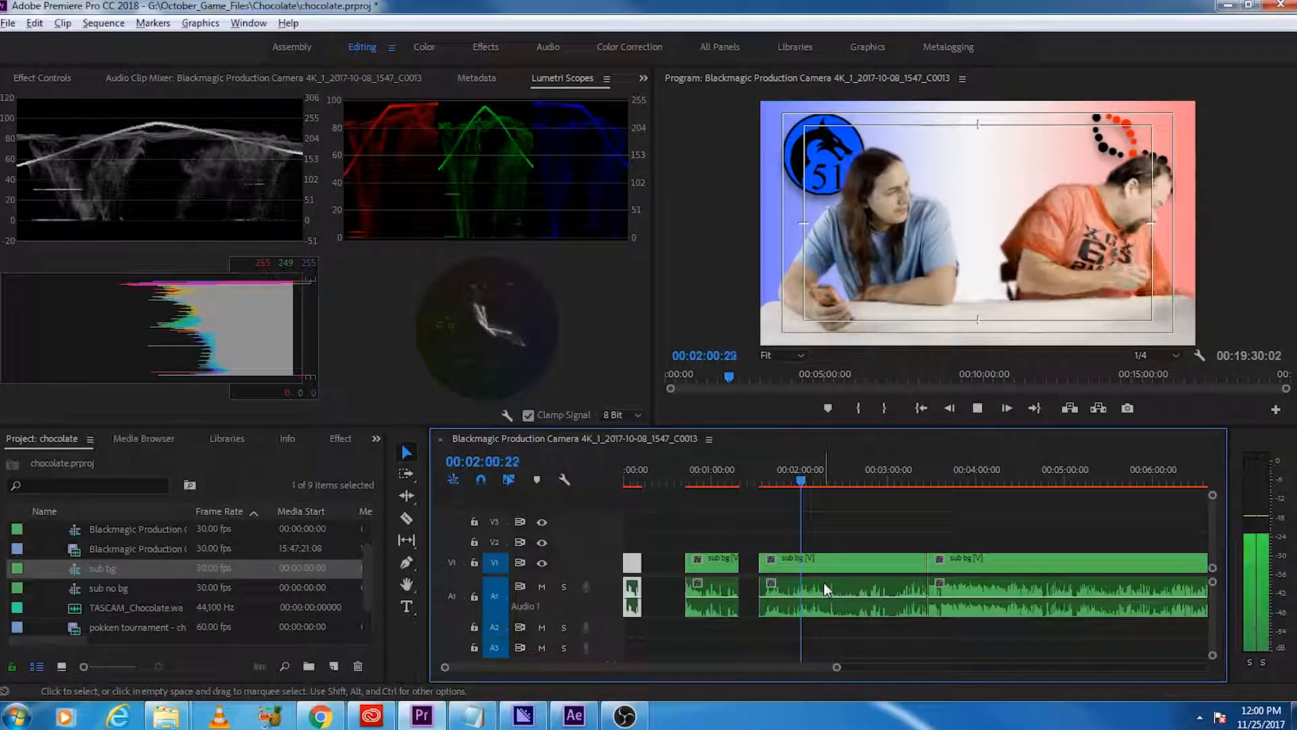
Step: Review the footage up to about 2:46 and split the sub bg clip at about 2:47
drag(809, 481, 858, 510)
key(space)
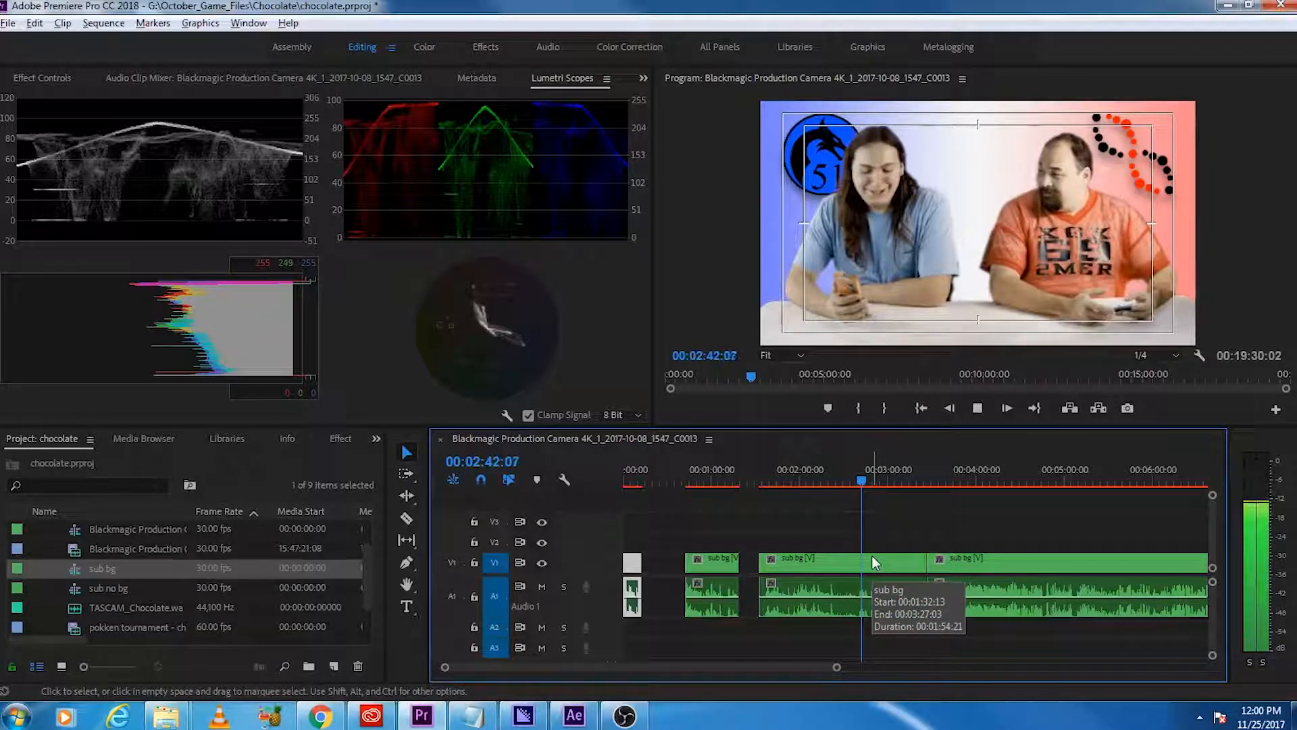
key(equal)
key(equal)
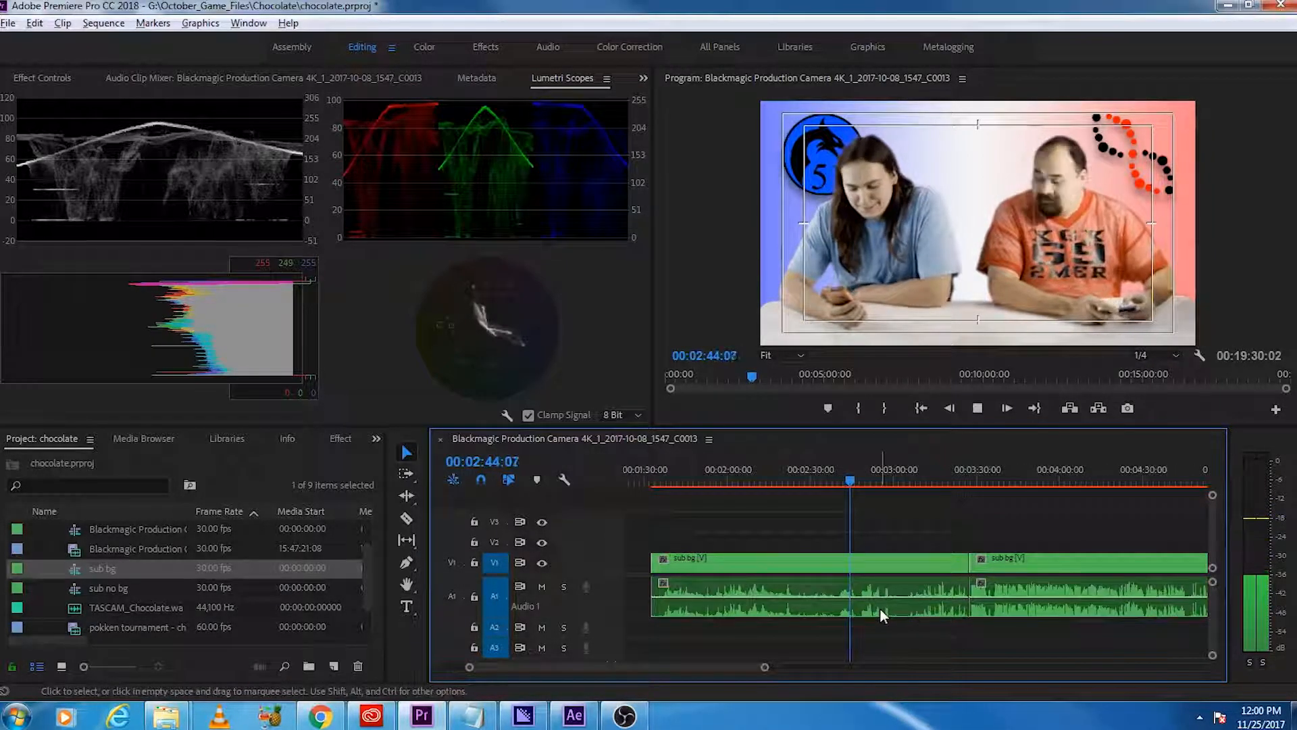
key(c)
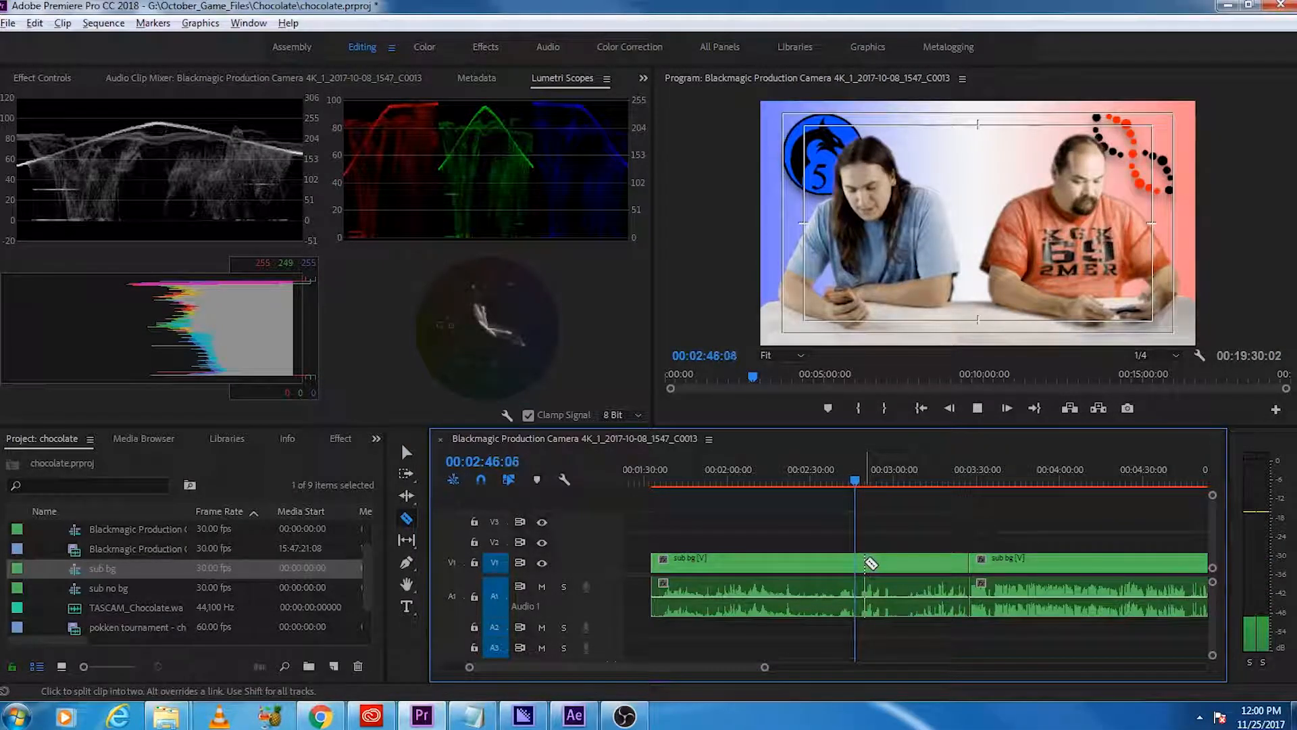
click(867, 562)
key(v)
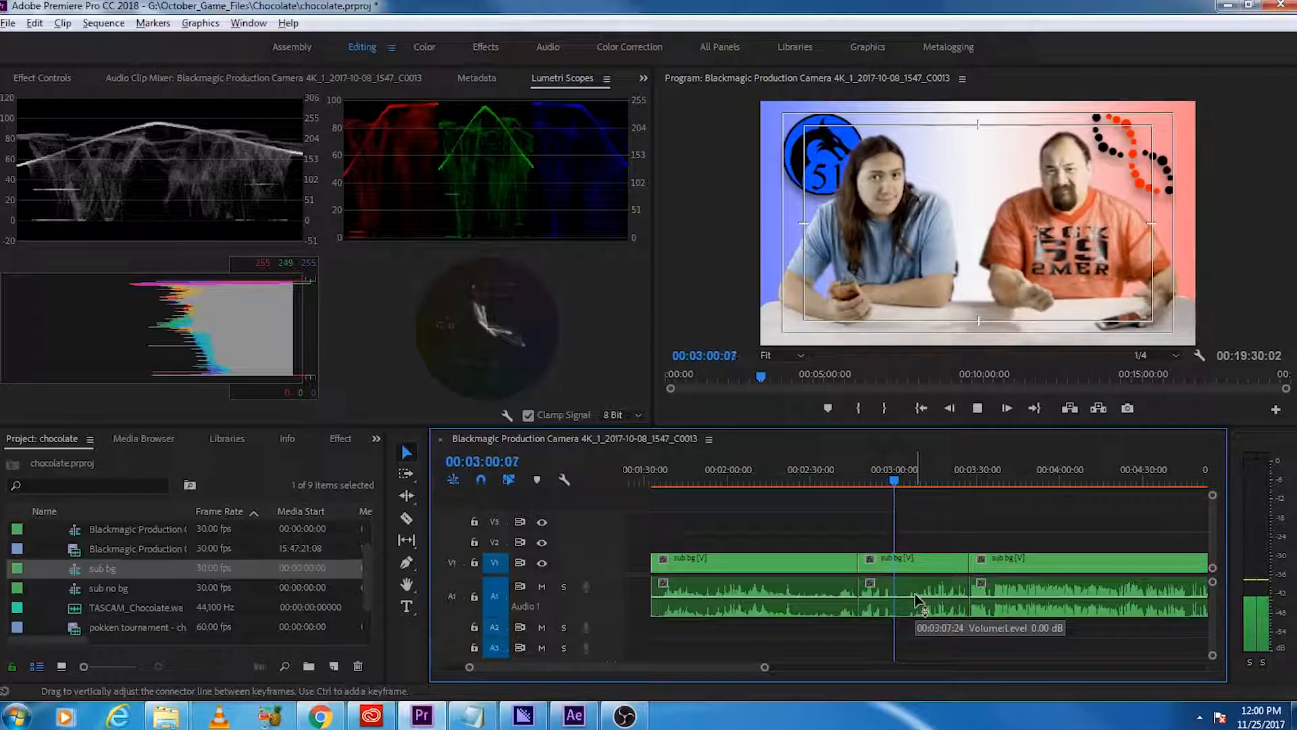
Step: Stop playback at 00:03:01:25 and split the sub bg clip there to end the chosen opening passage
key(space)
key(c)
click(898, 581)
key(v)
Step: Move the segment from about 2:47 to 3:01 to the sequence start and delete the unwanted segments surrounding it before the 3:27 cut
scroll(828, 592, down, 3)
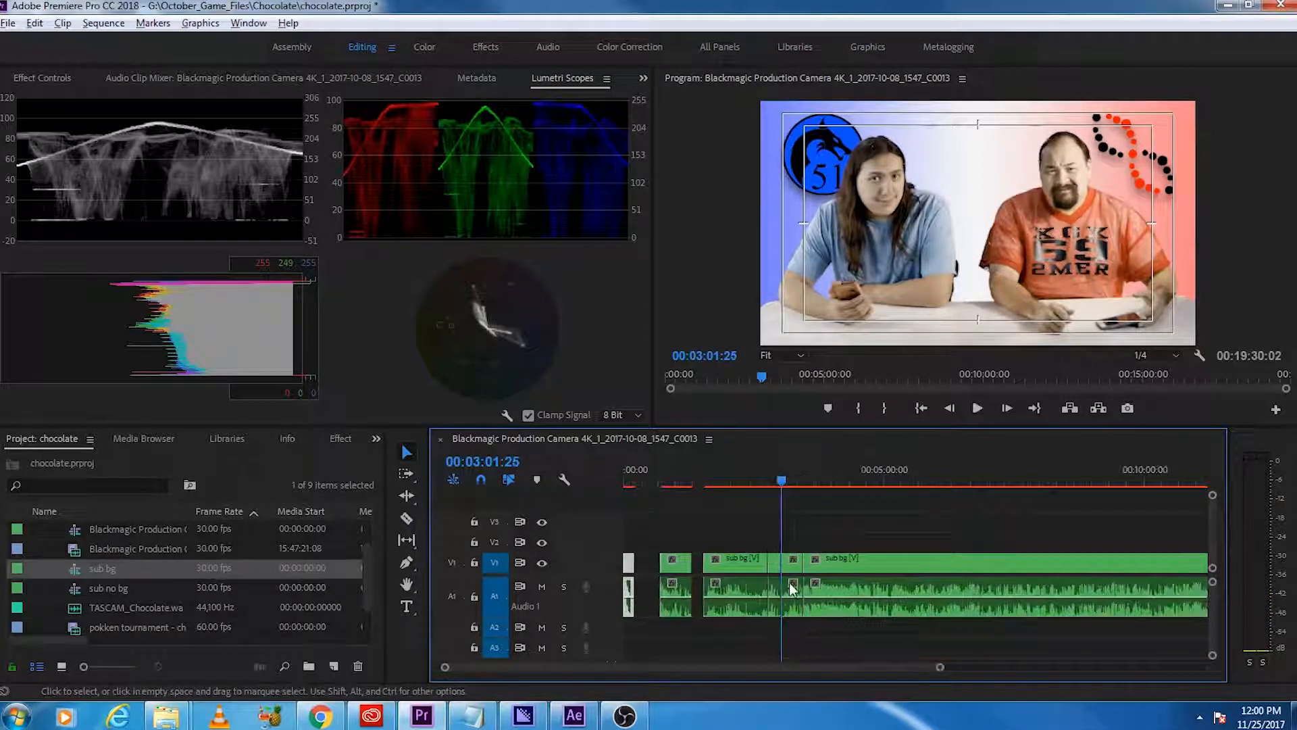
drag(697, 532, 769, 629)
key(Delete)
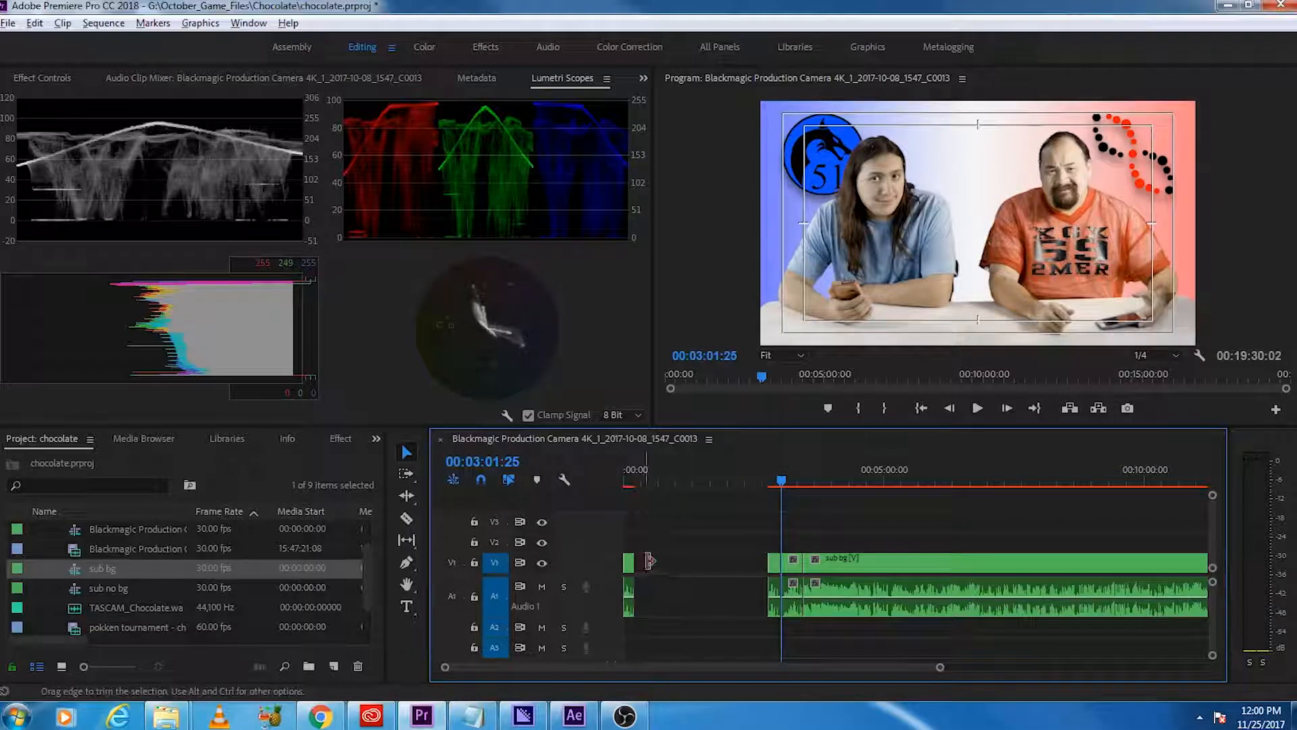
drag(775, 561, 614, 585)
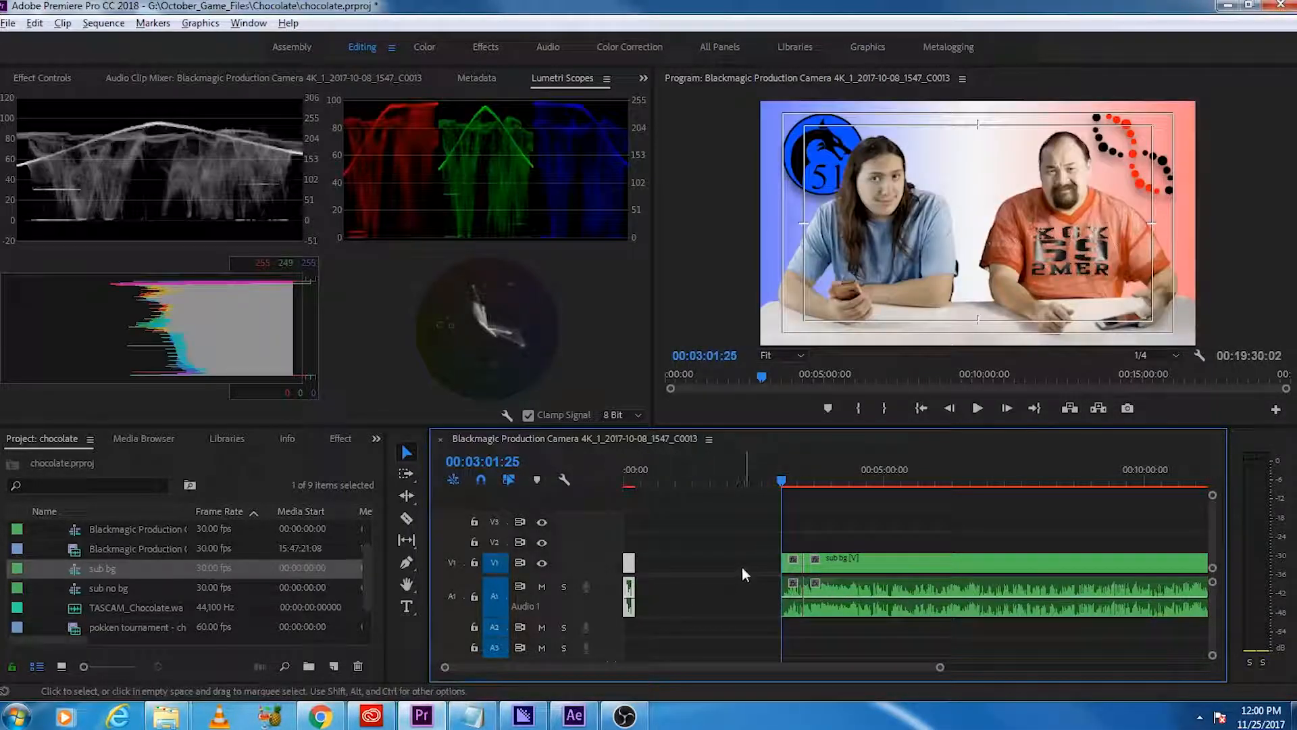
click(793, 569)
key(Delete)
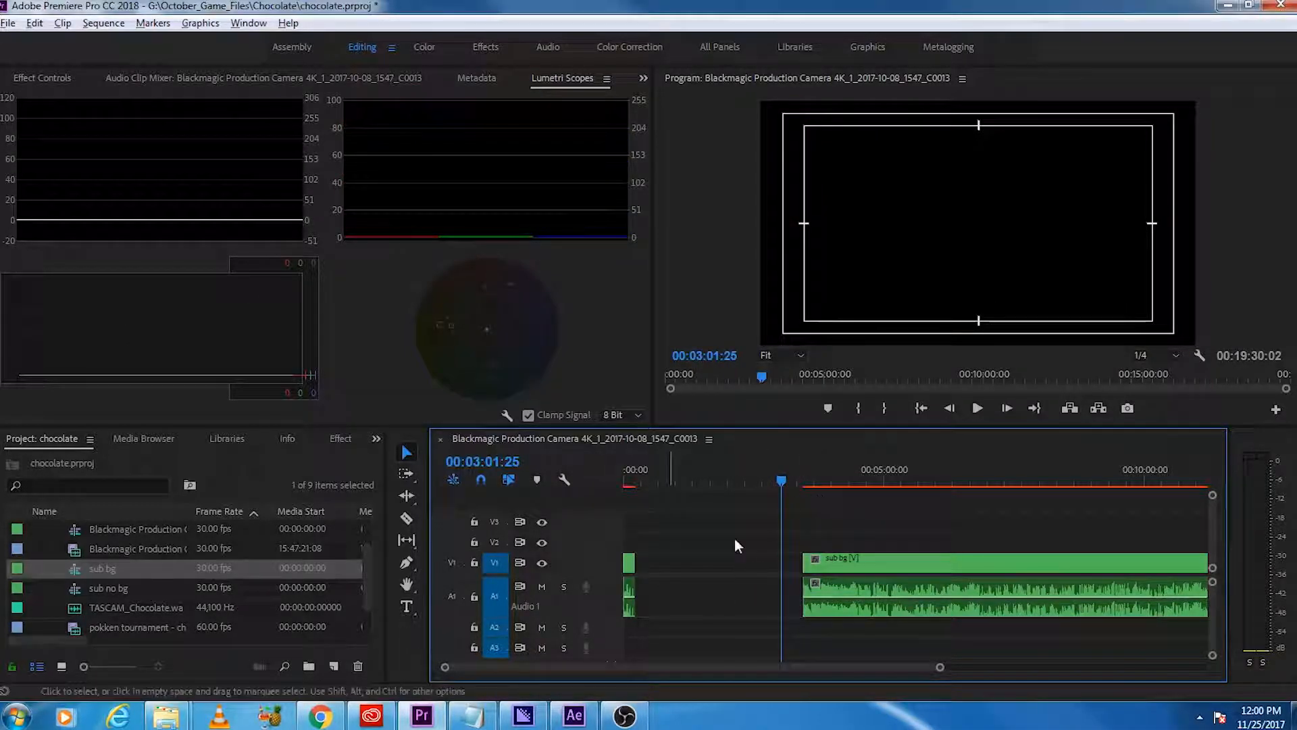
Step: Place intro.mp4 from the assetts bin directly after the opening segment on the timeline
scroll(85, 568, up, 1)
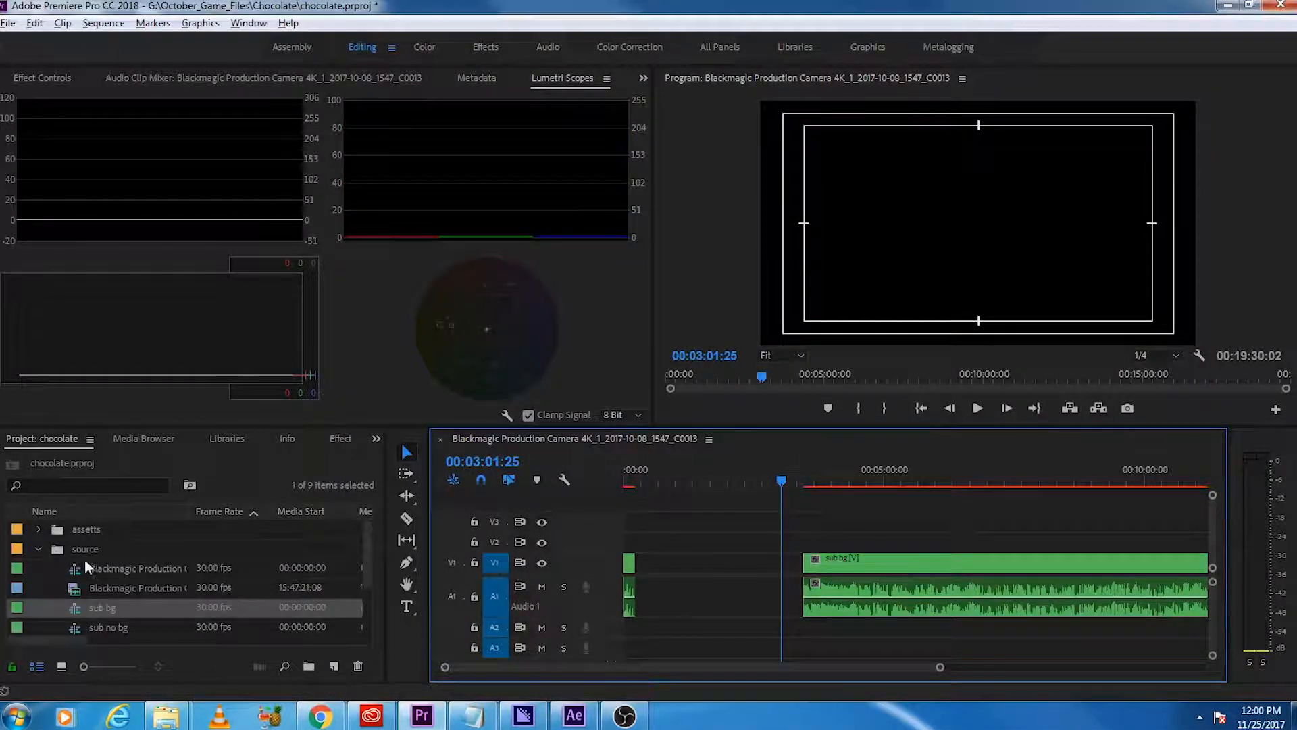
click(41, 549)
click(38, 529)
drag(112, 585, 641, 595)
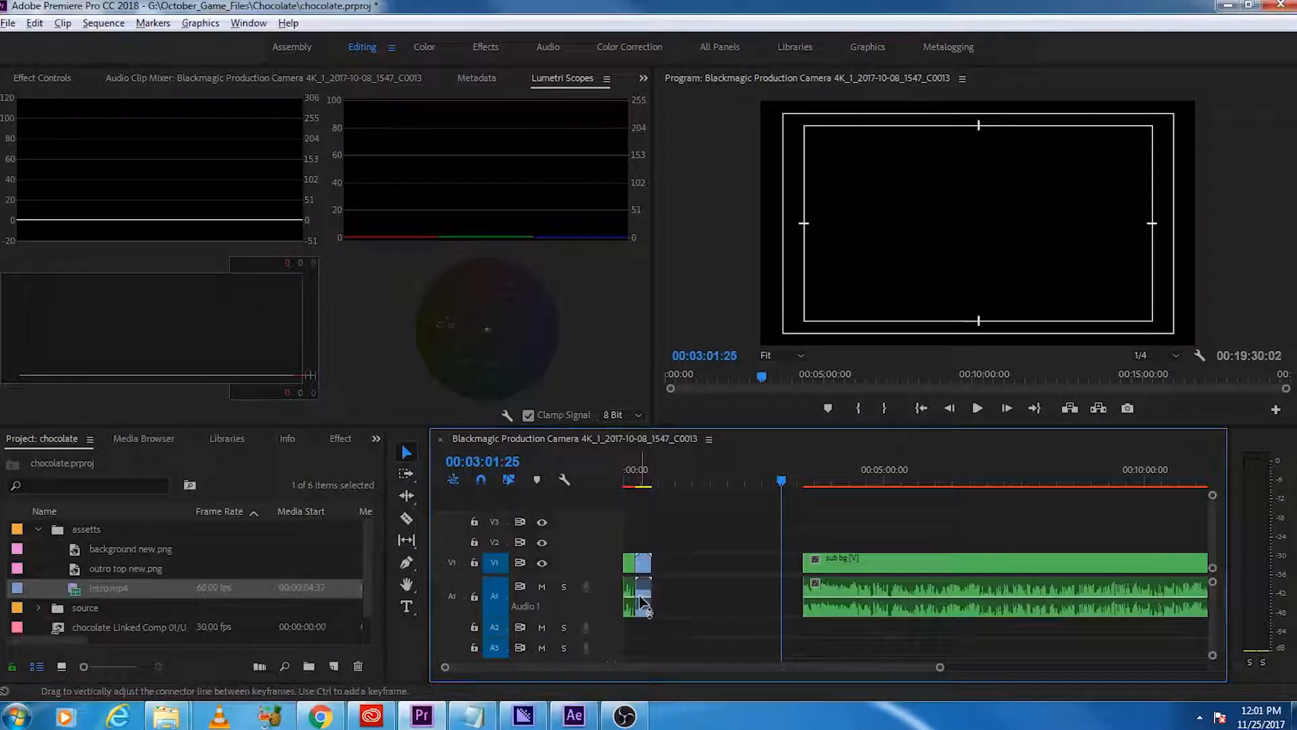
Step: Lower the intro clip's volume to about -3.80 dB and play the opening through into the intro
double_click(597, 608)
click(648, 611)
drag(651, 618, 647, 639)
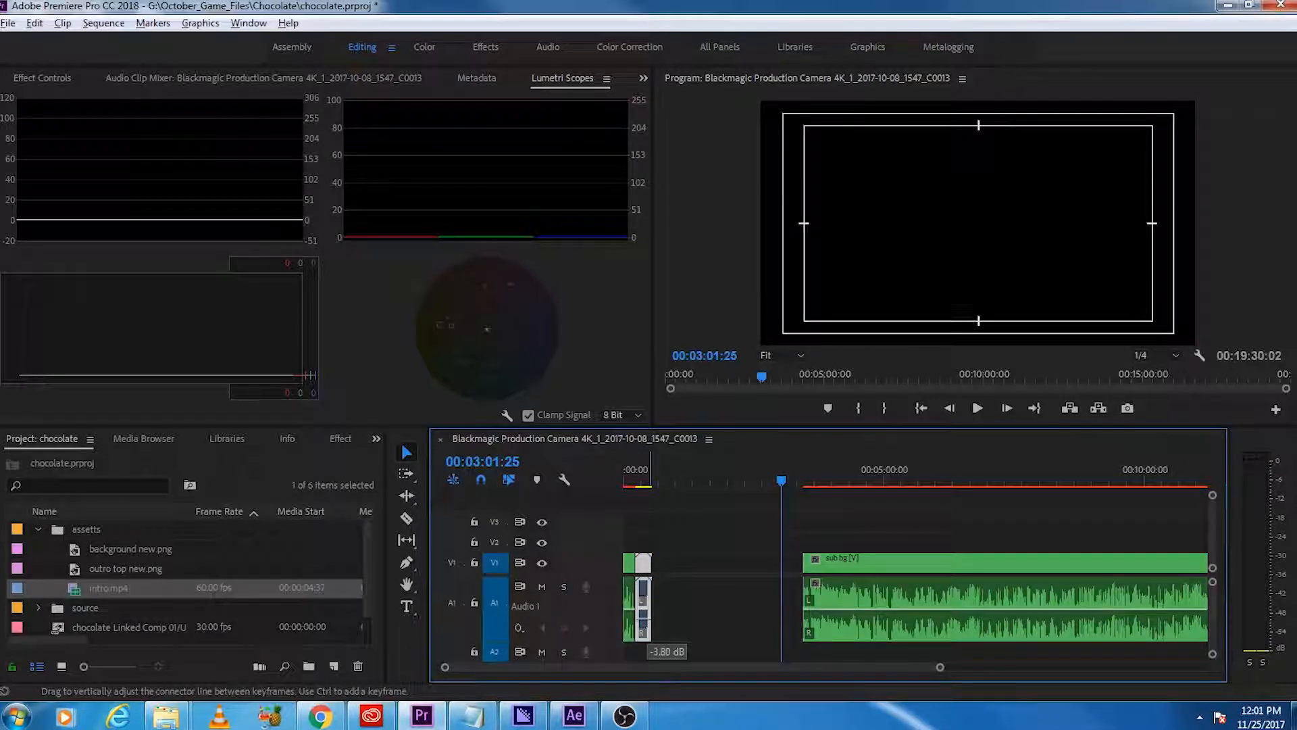
click(629, 472)
key(space)
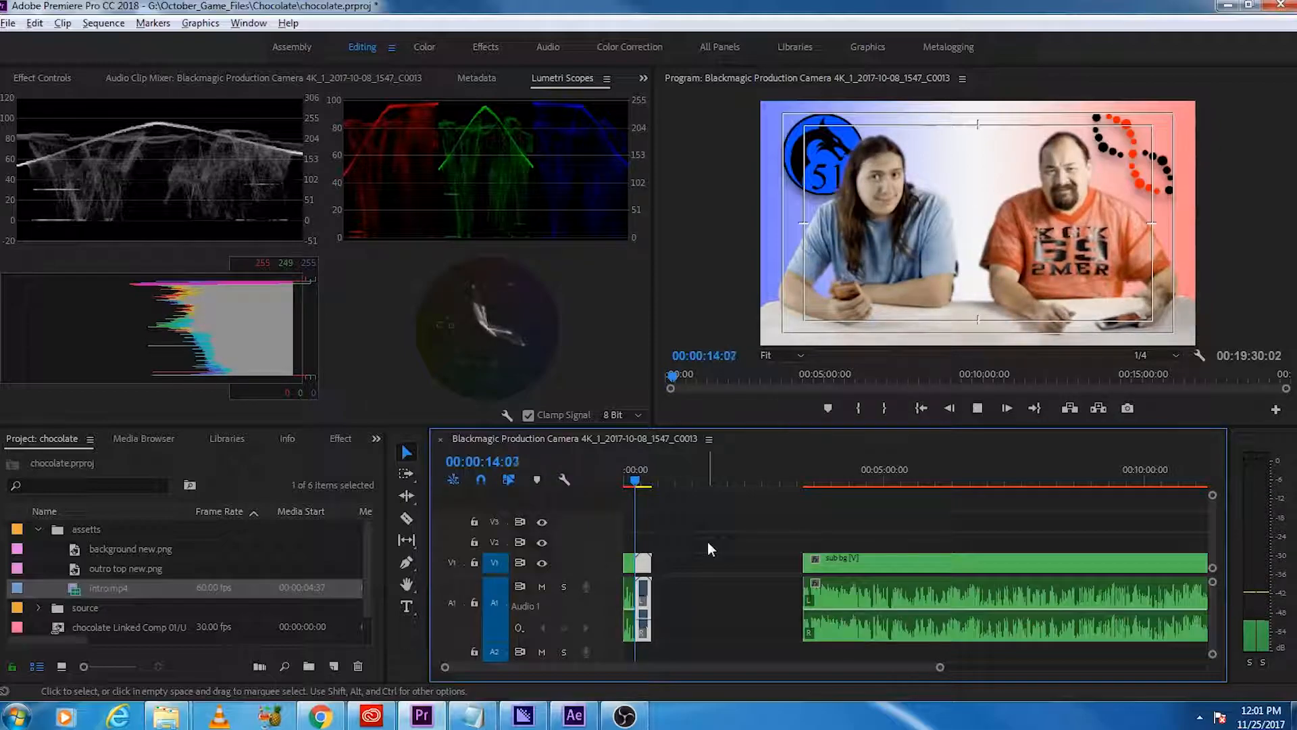
key(space)
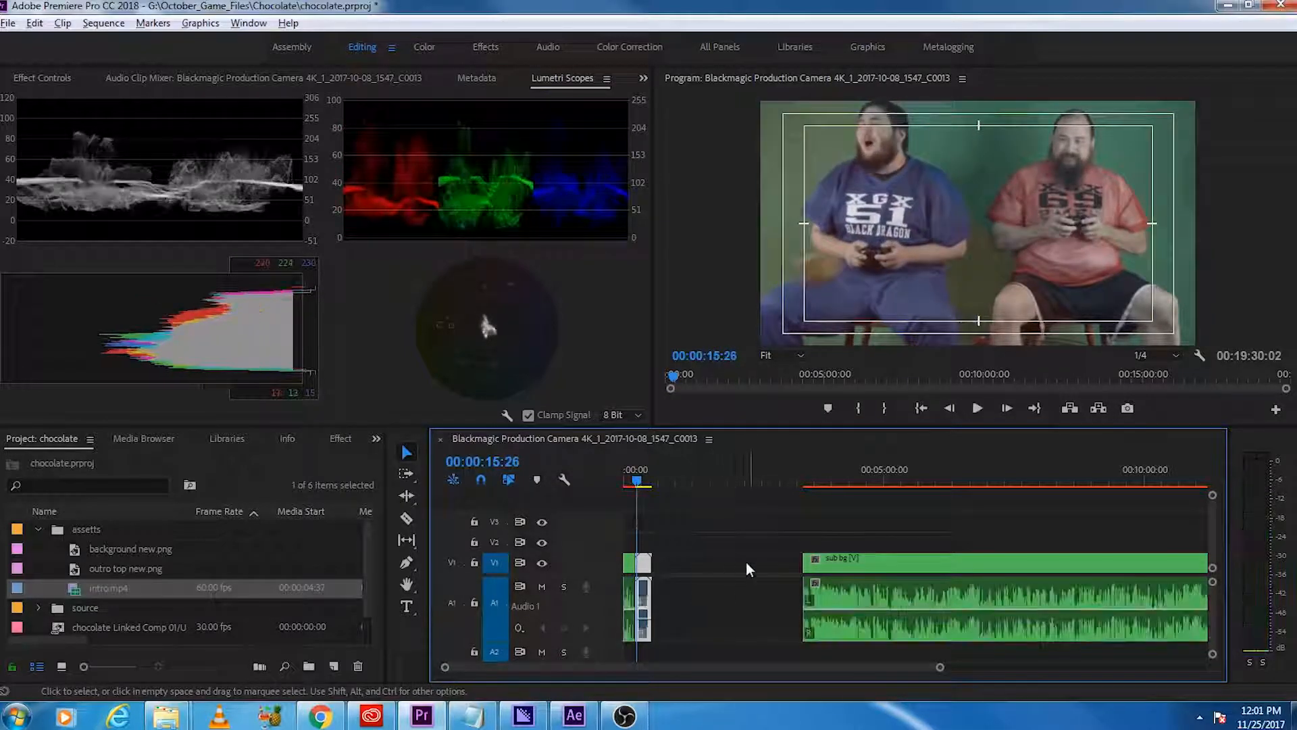
Step: Review the main sub bg clip from its start at about 3:27
click(807, 480)
scroll(824, 632, up, 5)
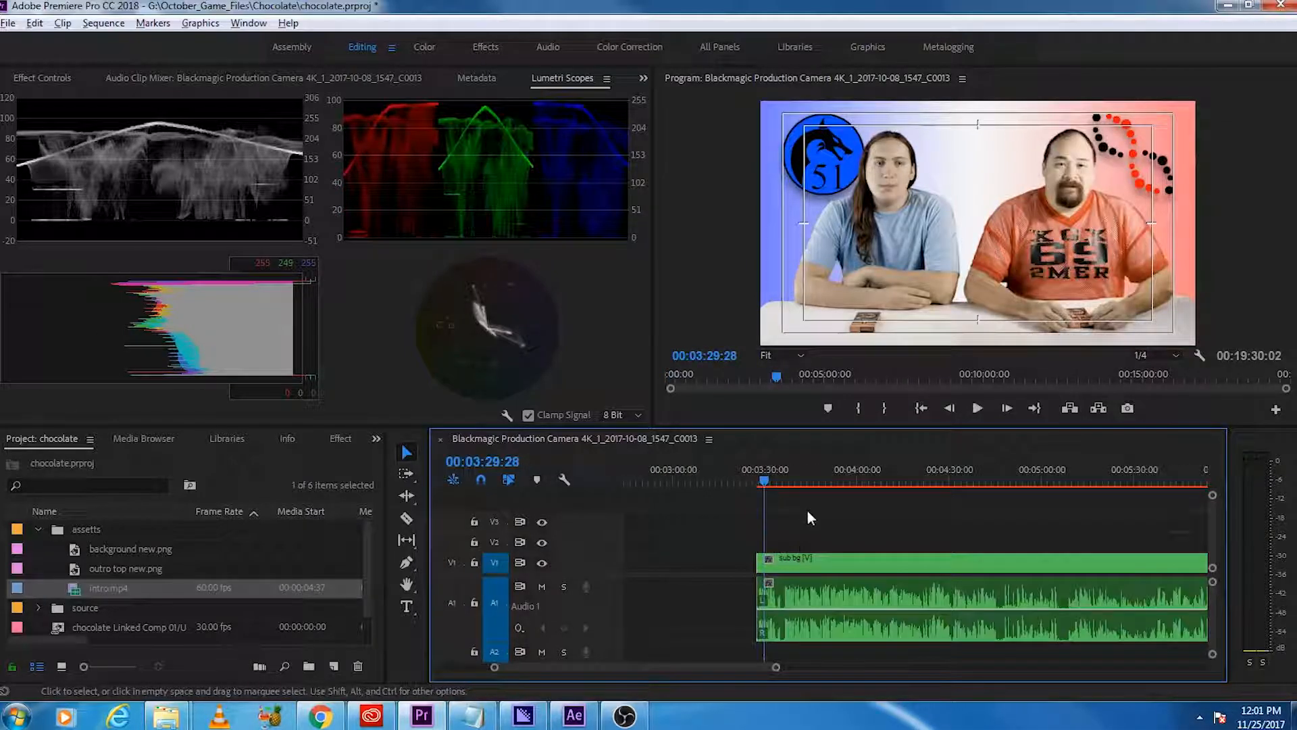
click(762, 481)
key(space)
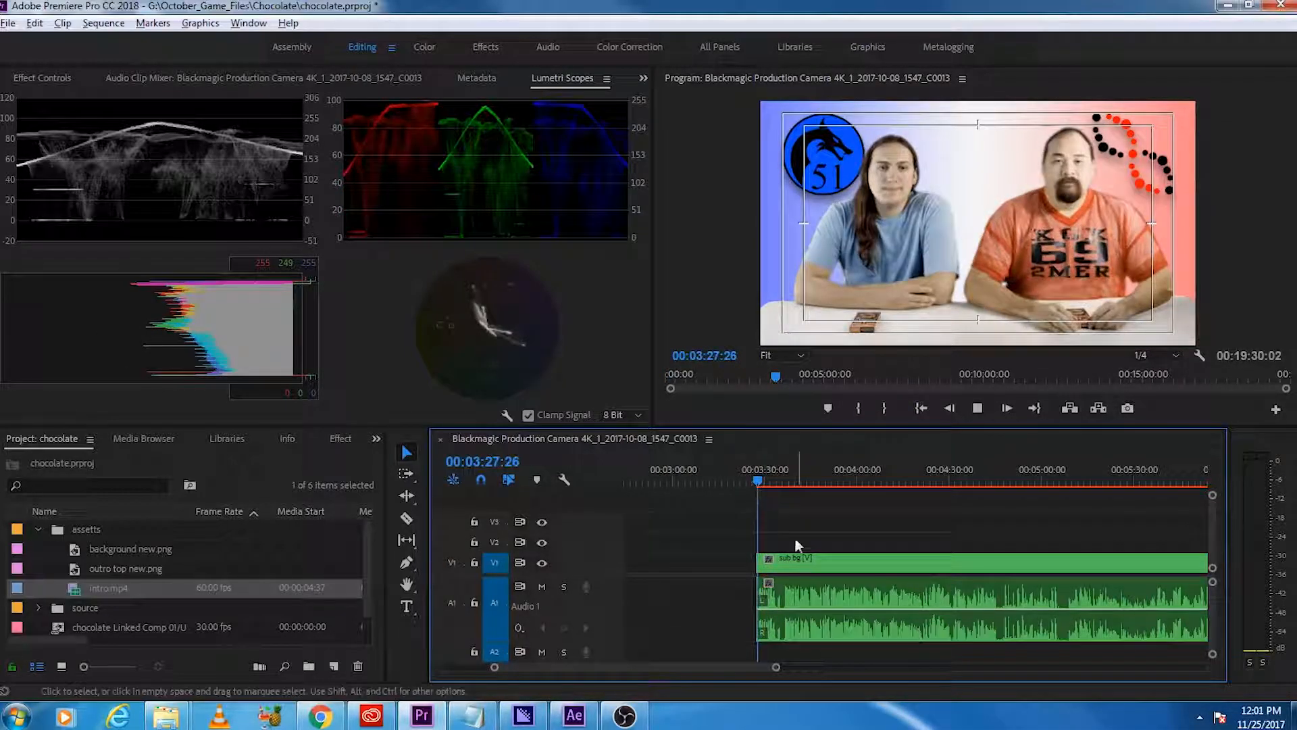
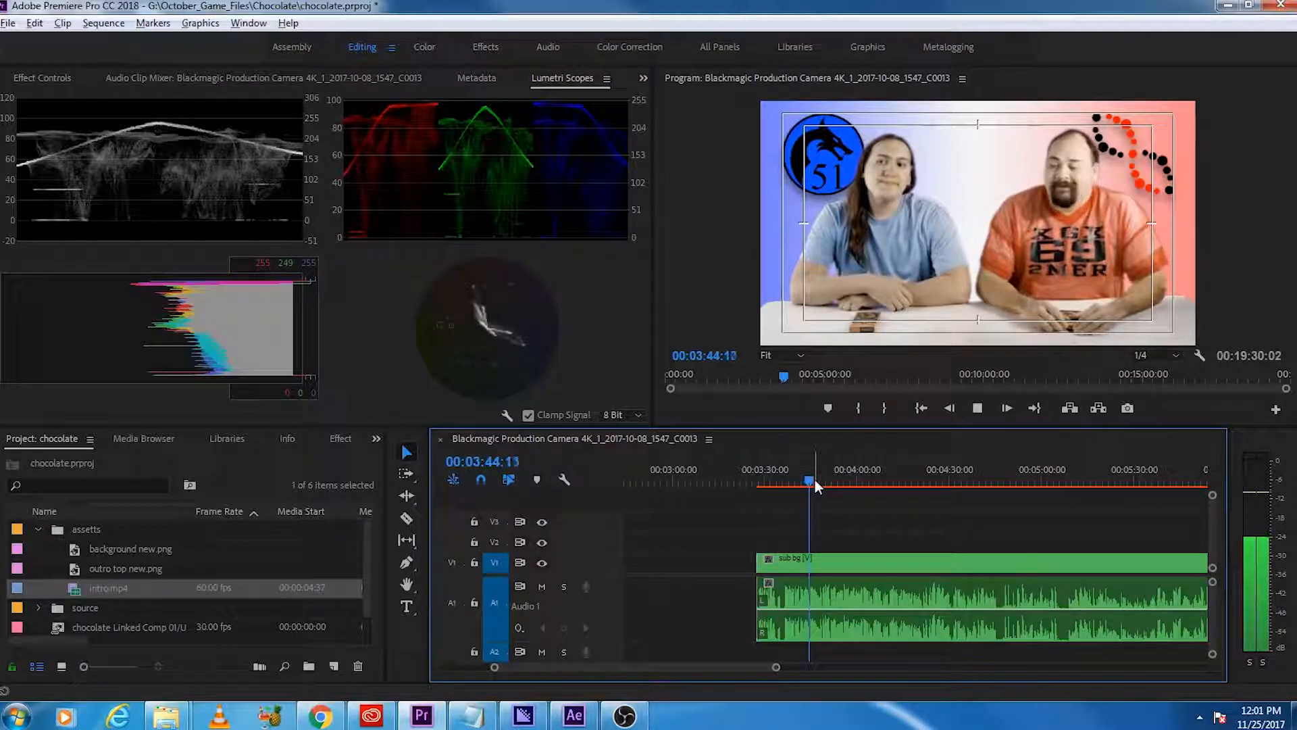
Step: Find the break in the conversation and split the main sub bg clip at about 4:45:26
drag(813, 484, 969, 483)
key(space)
scroll(902, 524, down, 3)
scroll(899, 526, down, 2)
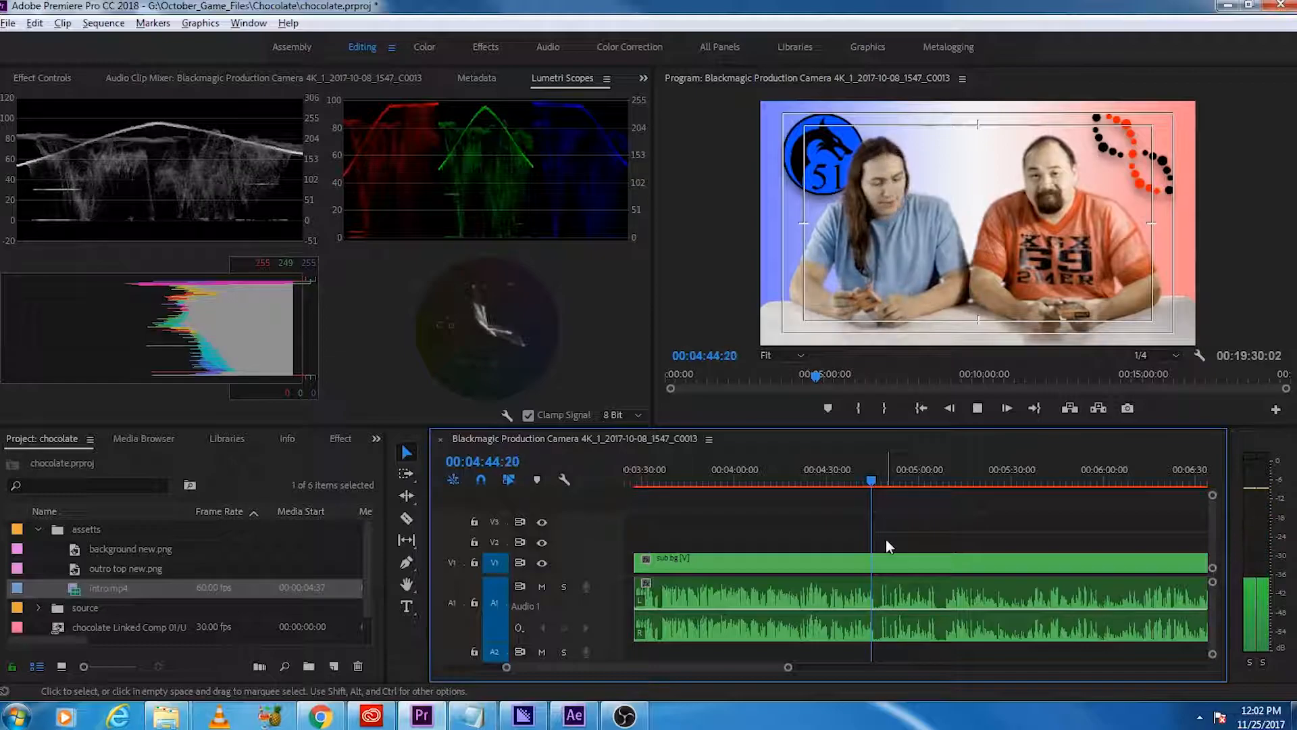
key(space)
key(ctrl+k)
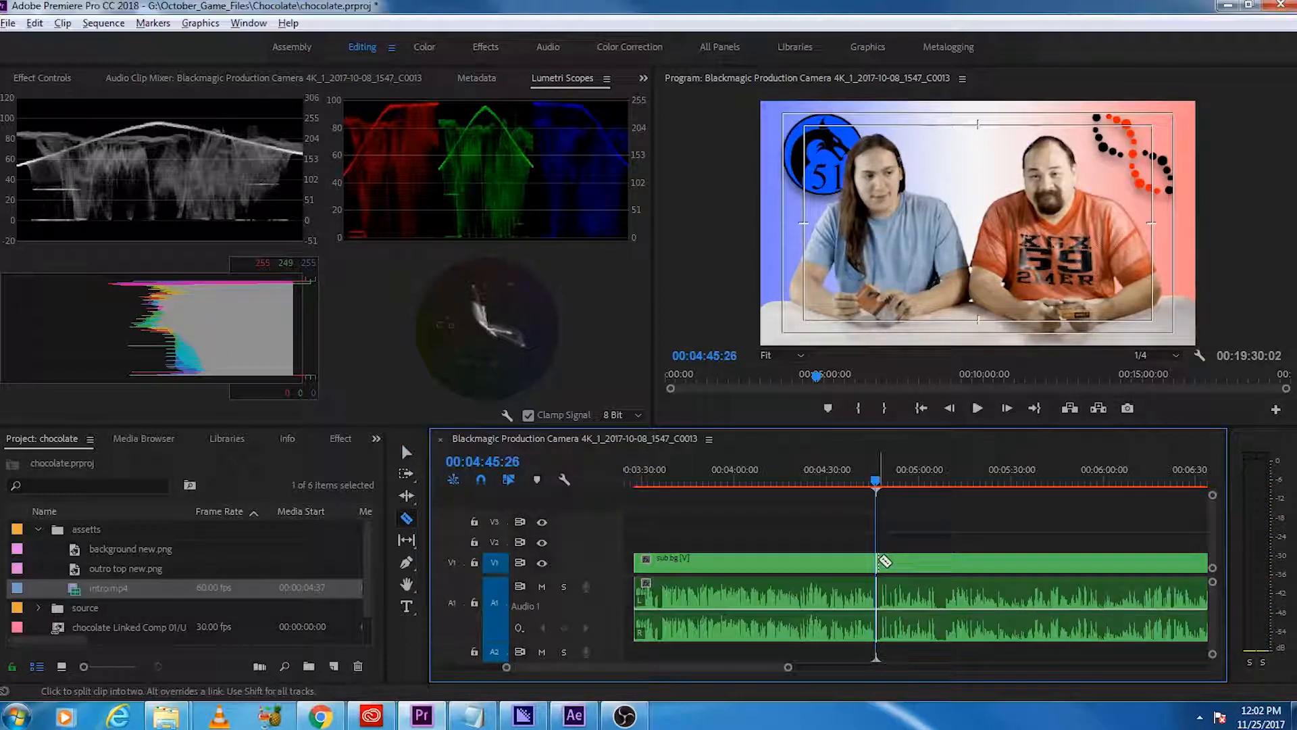
Step: Move the sub bg segment that ends at the 4:45 cut directly after the intro clip
scroll(851, 626, down, 5)
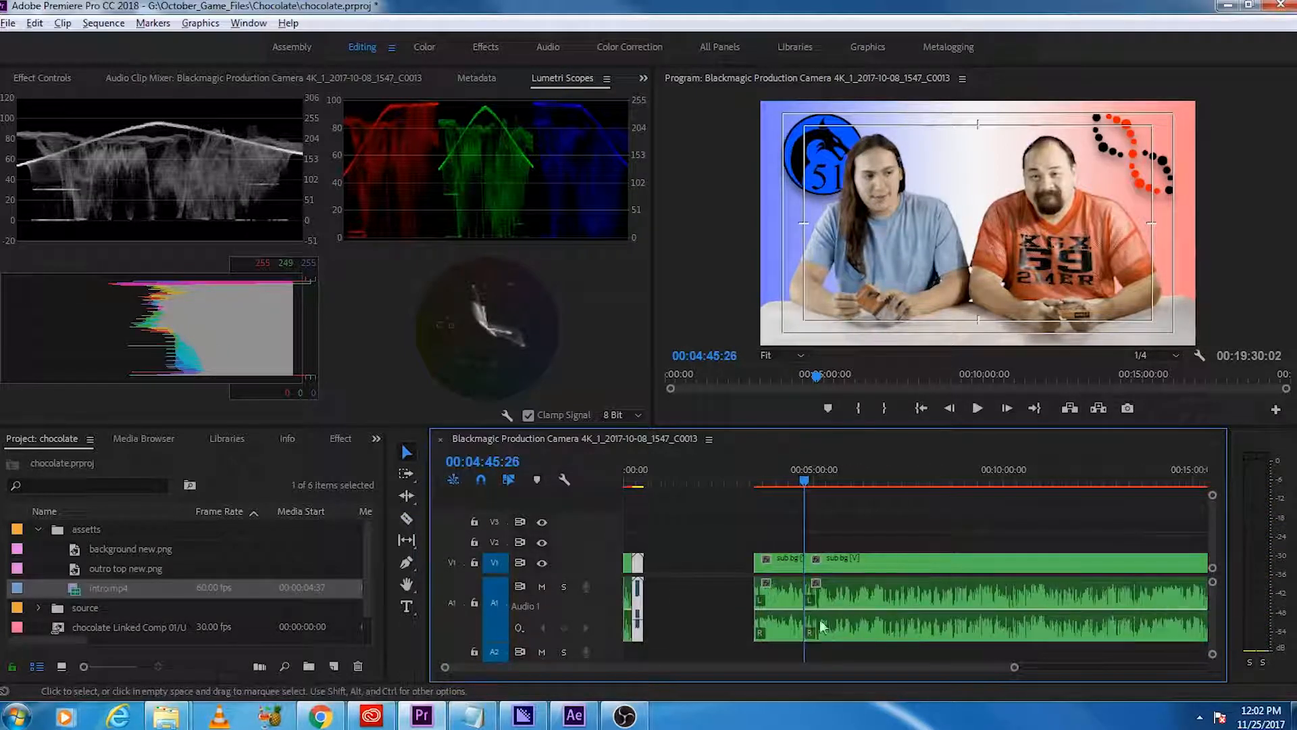
click(779, 563)
drag(779, 563, 669, 573)
scroll(848, 584, down, 3)
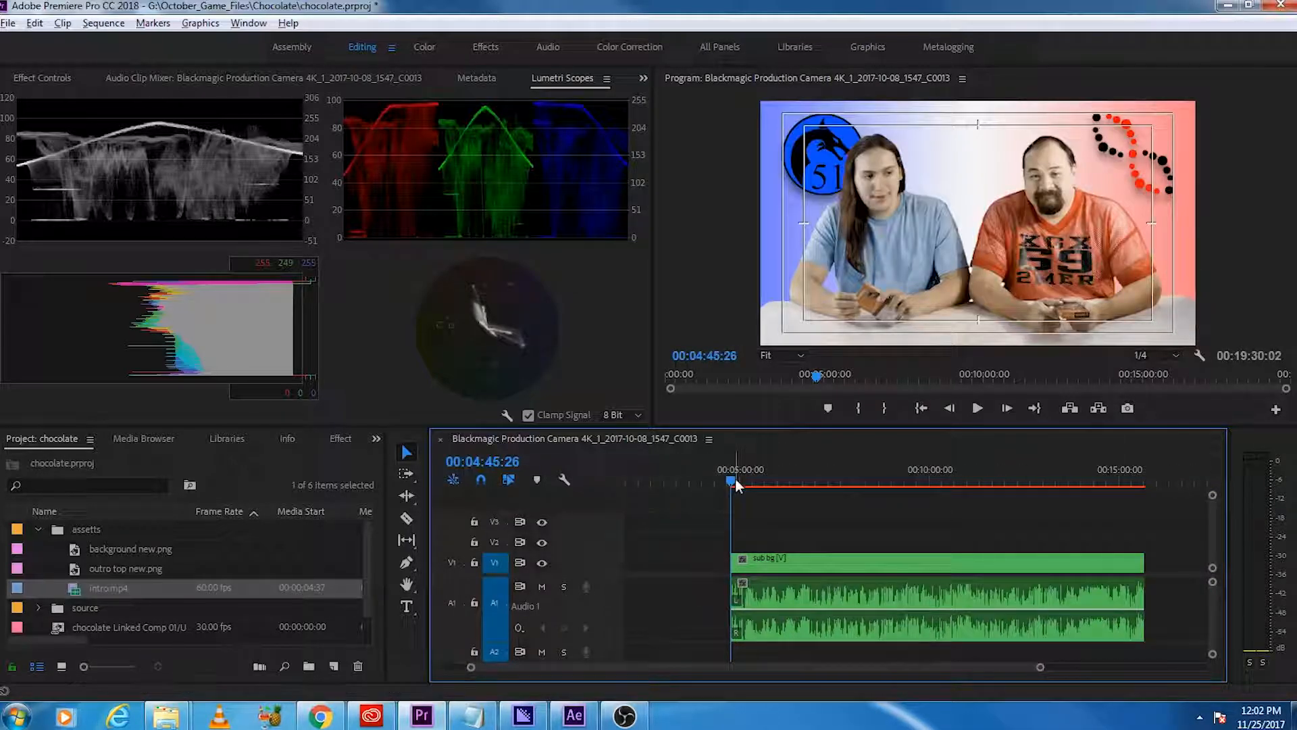
Step: Split the remaining sub bg clip at about 5:07:20 and delete the segment before that cut
scroll(743, 586, up, 3)
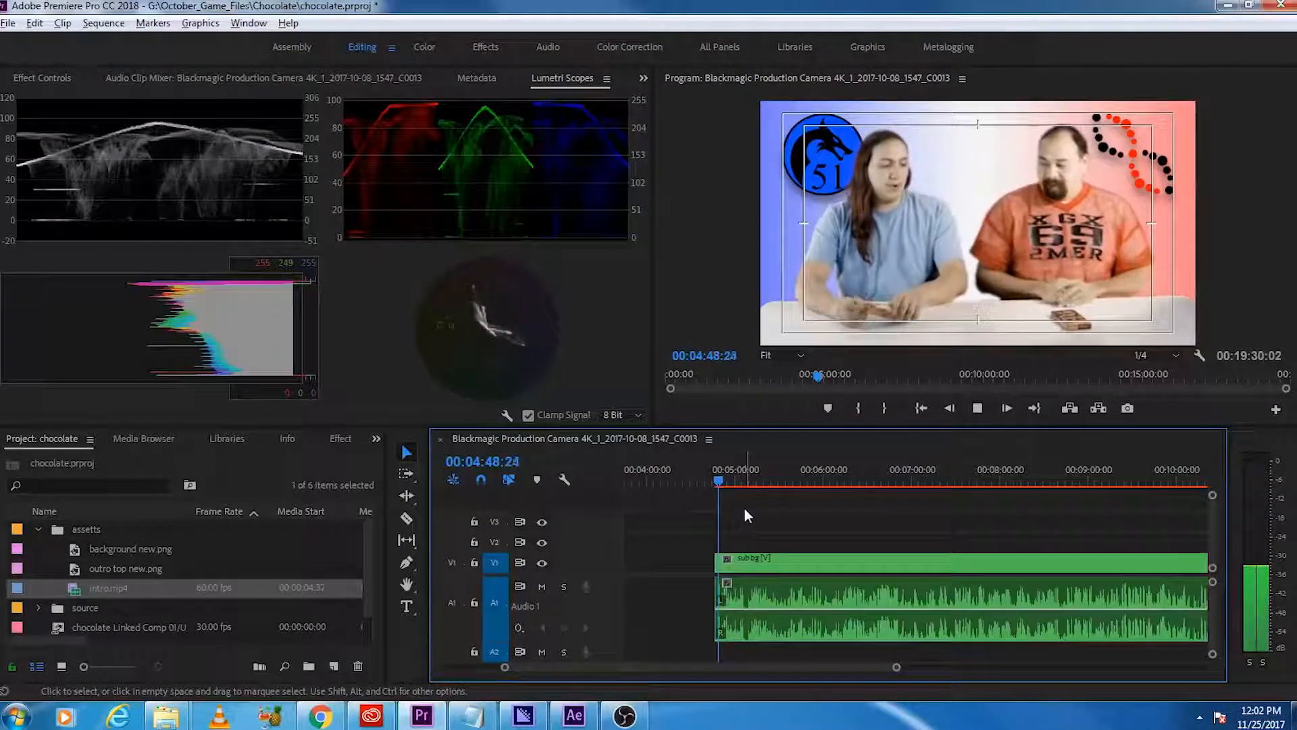
drag(724, 479, 747, 481)
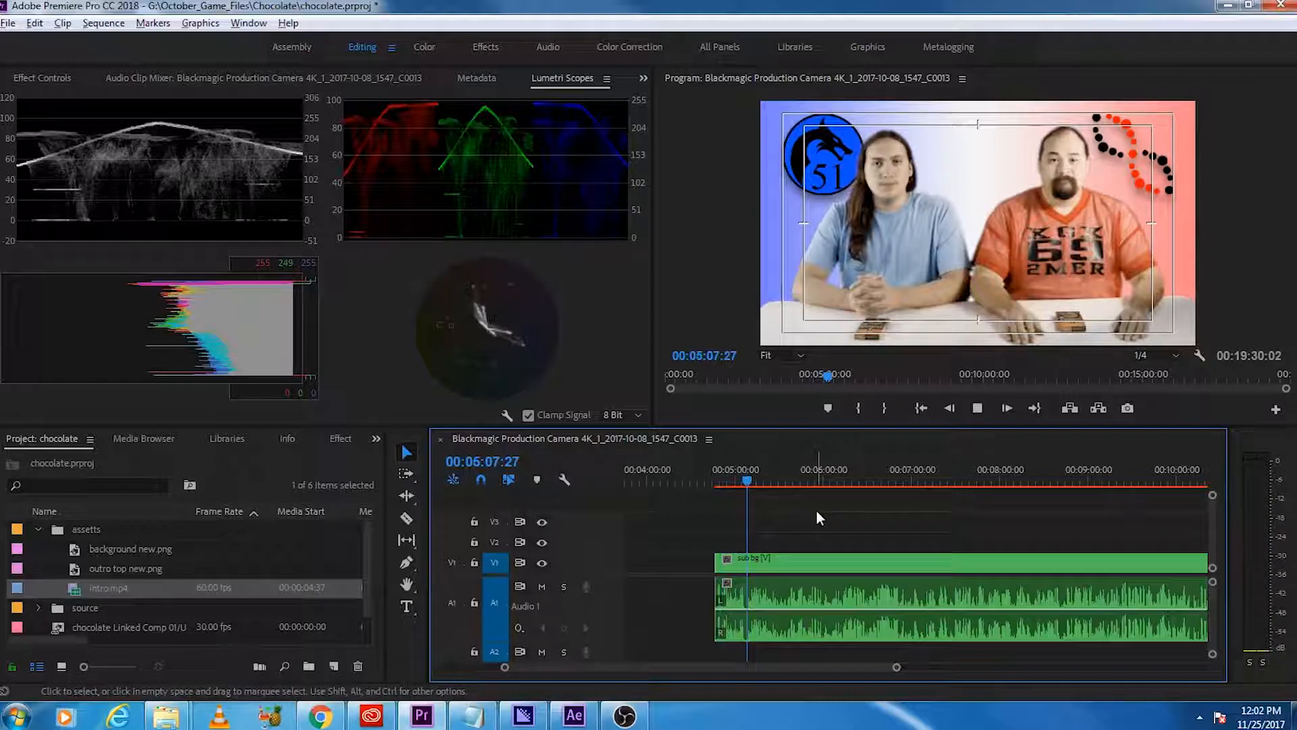
key(space)
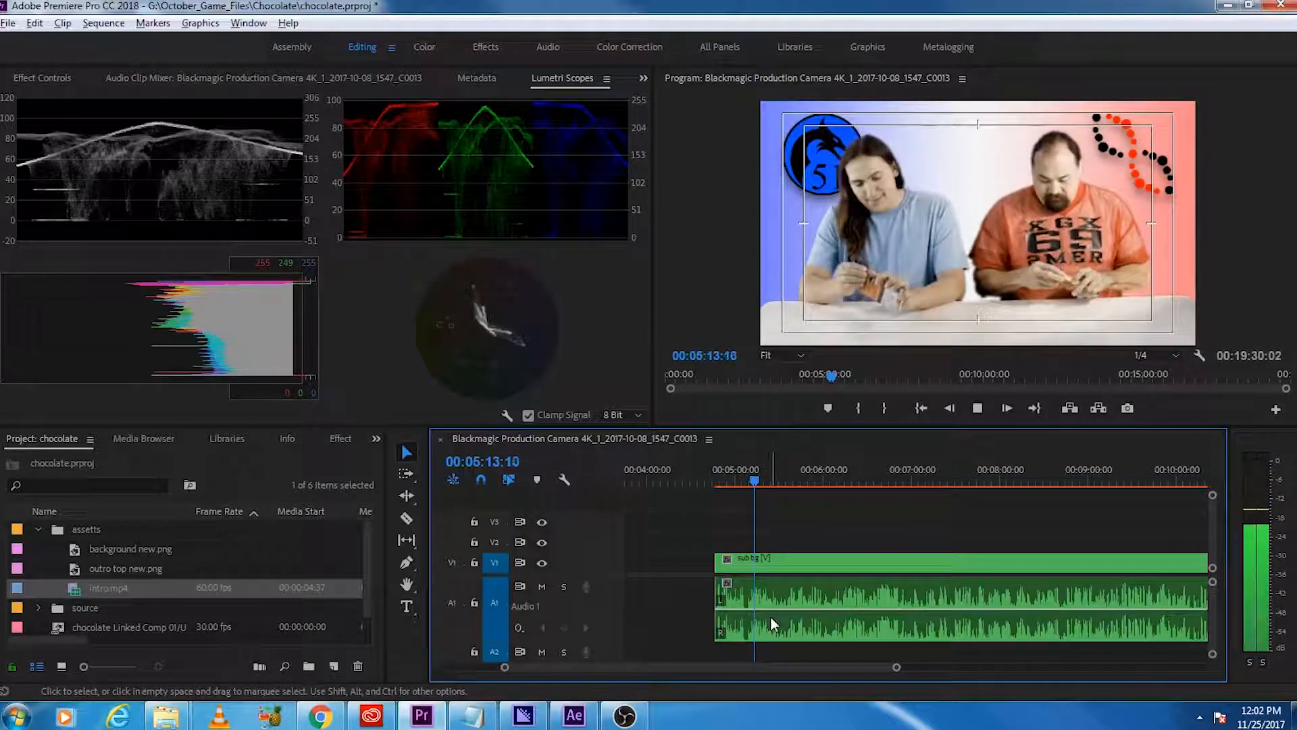
key(=)
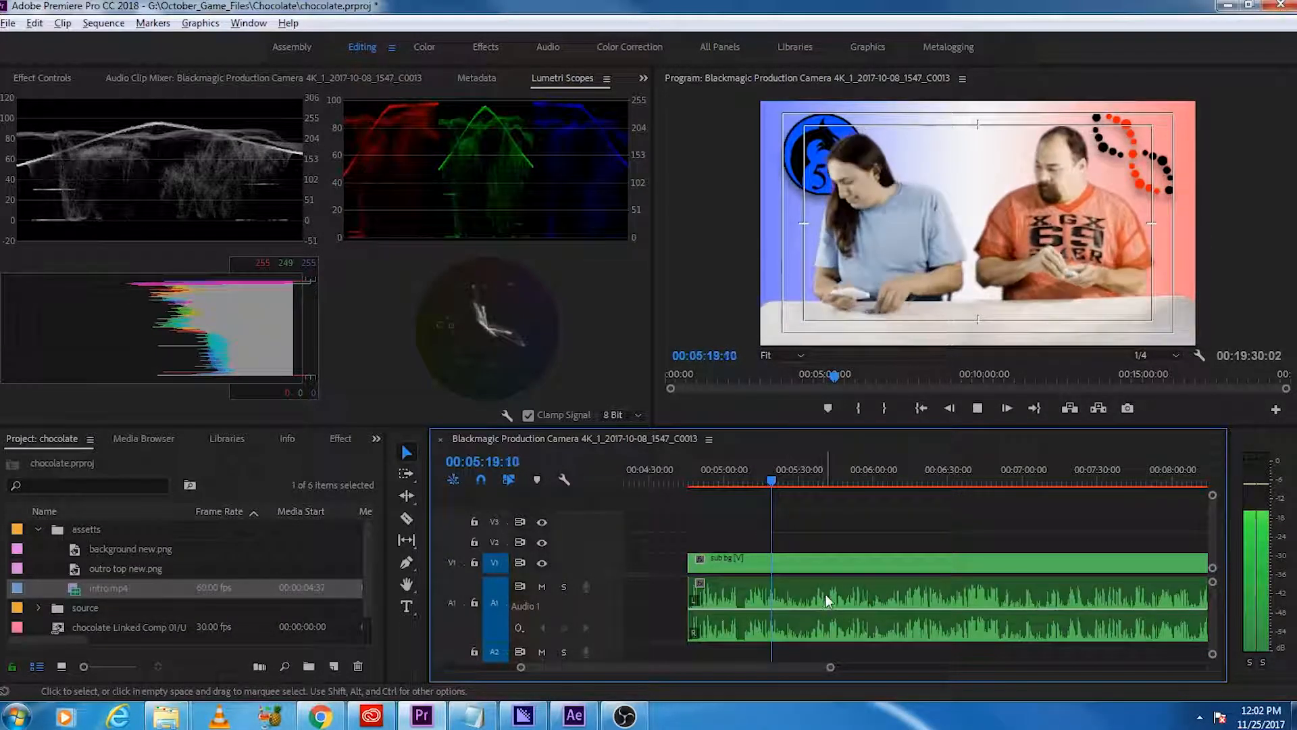
click(774, 482)
drag(774, 481, 735, 526)
key(space)
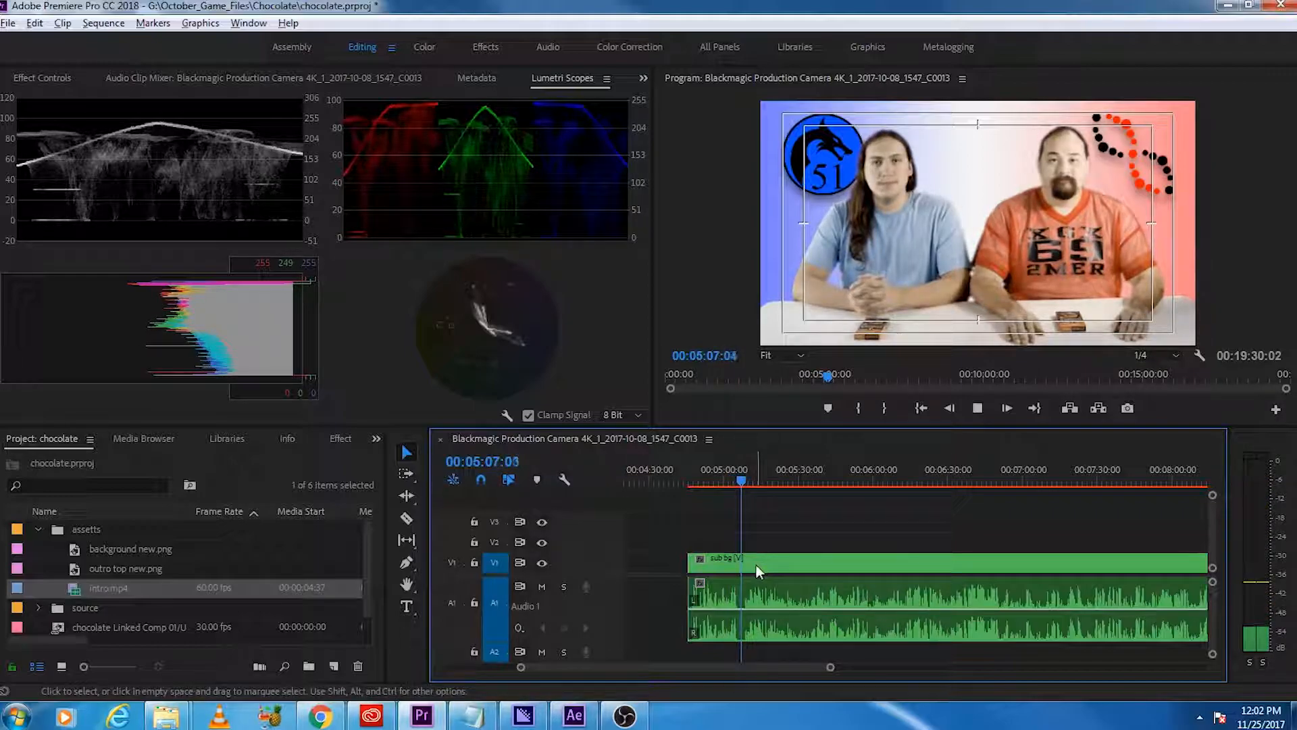
key(space)
key(c)
click(743, 581)
key(v)
key(space)
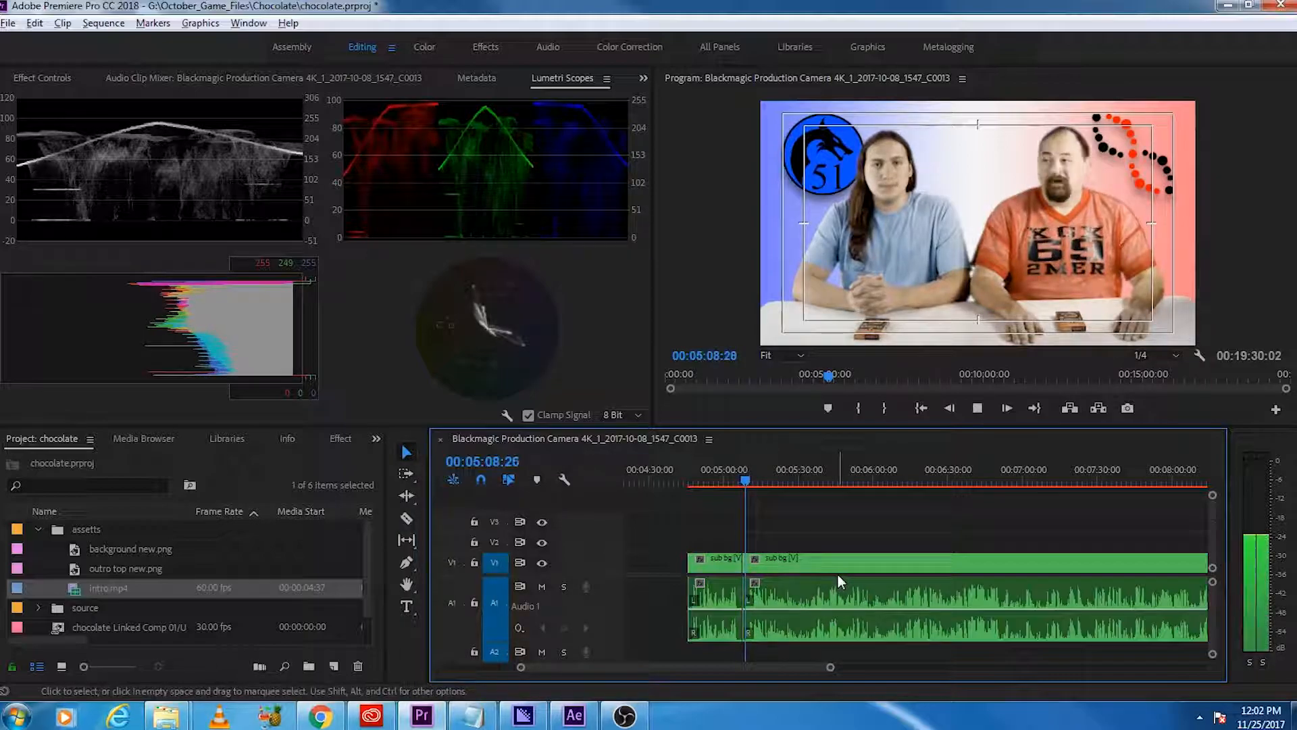
click(722, 565)
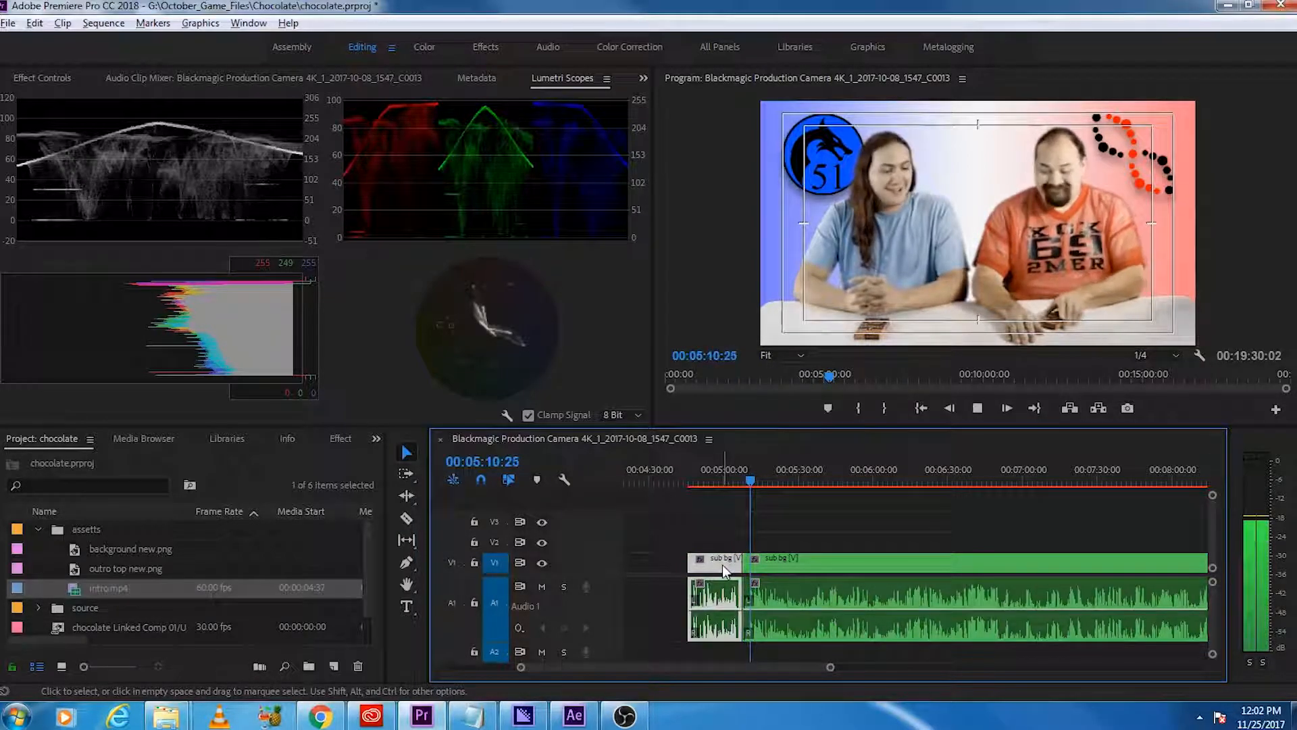
key(Delete)
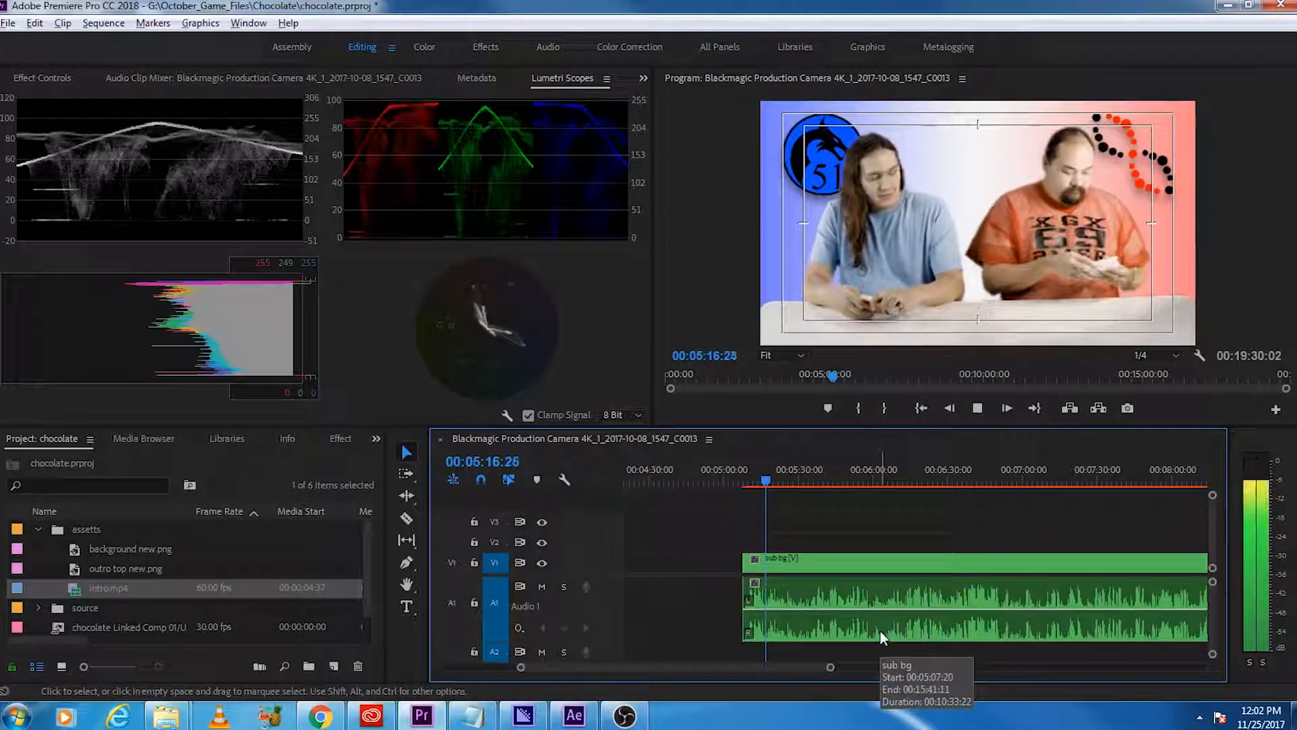
Step: Skim the sub bg clip between about 5:16 and 10:00 for the point where gameplay begins
key(space)
click(890, 477)
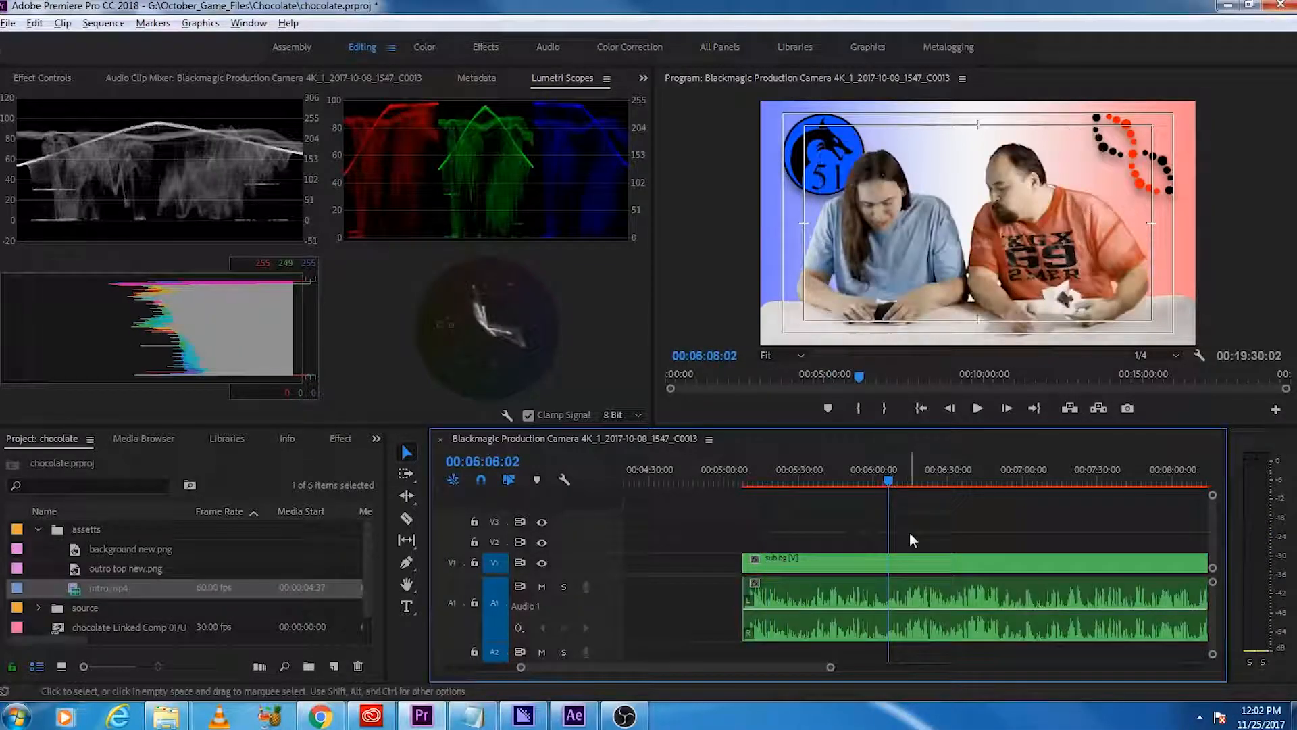
scroll(881, 543, down, 3)
click(896, 473)
scroll(813, 535, down, 3)
click(865, 472)
scroll(881, 529, down, 3)
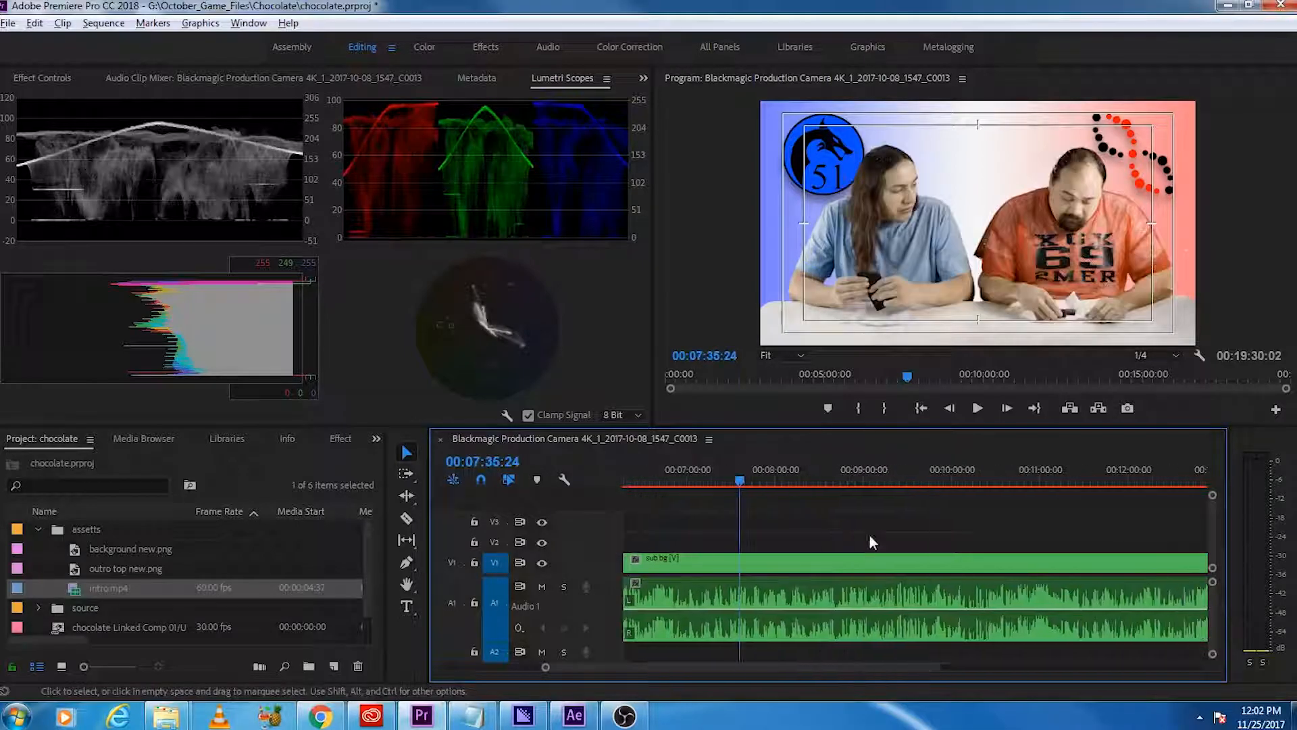
click(835, 475)
scroll(878, 585, down, 2)
click(857, 482)
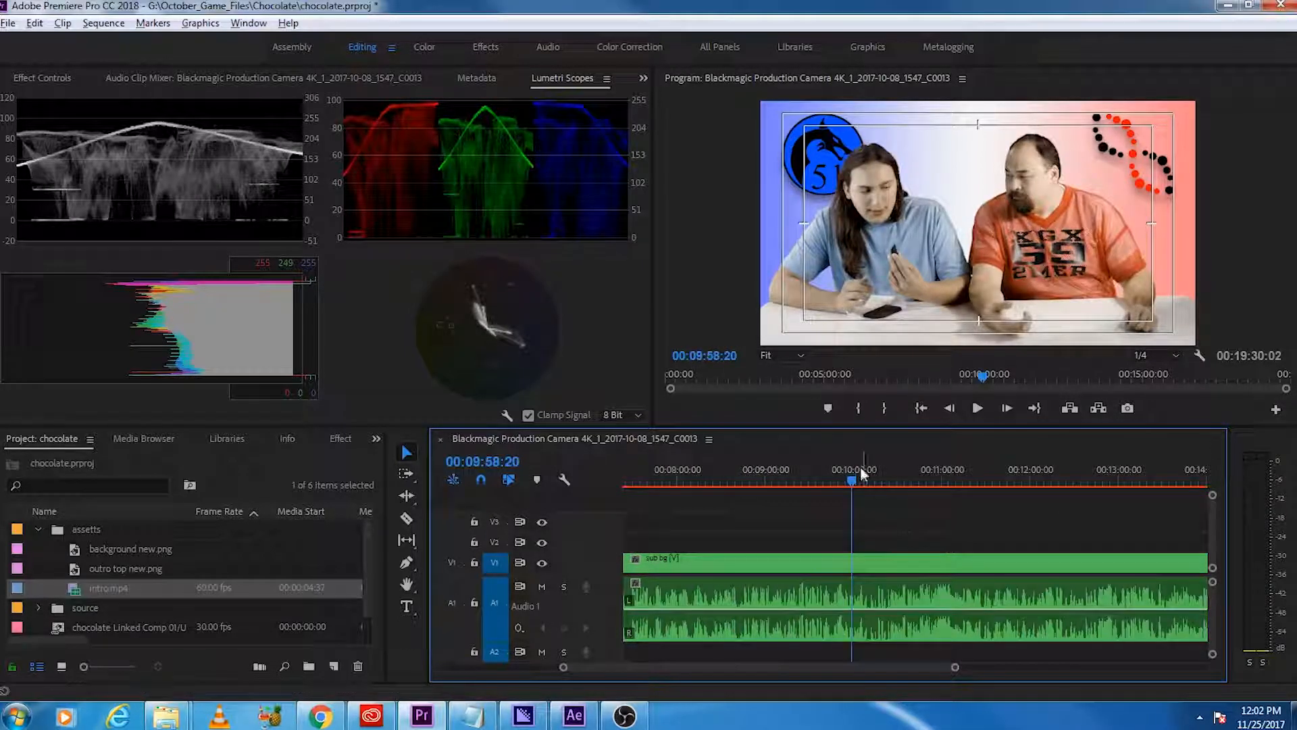
scroll(929, 581, down, 2)
click(698, 471)
scroll(751, 526, up, 2)
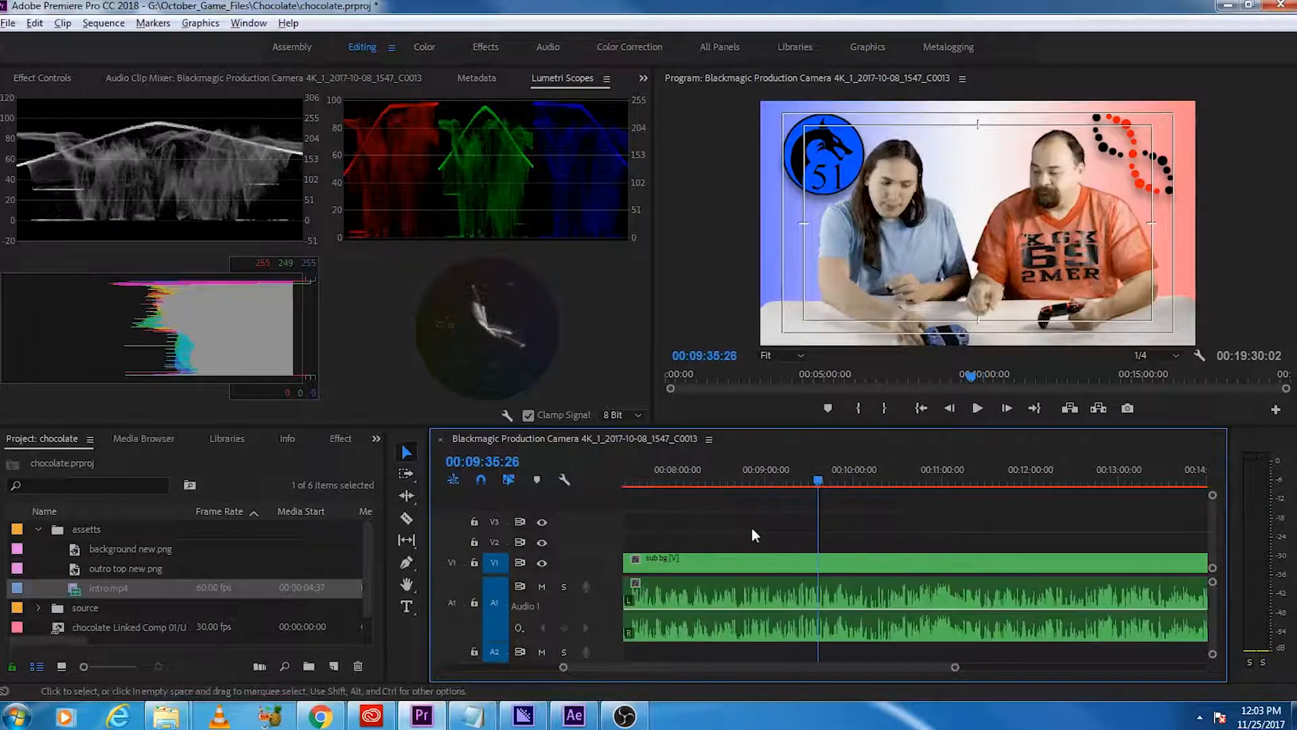
scroll(810, 536, up, 3)
Step: Play the sub bg clip from about 8:30 and split it at 8:46:22
click(820, 480)
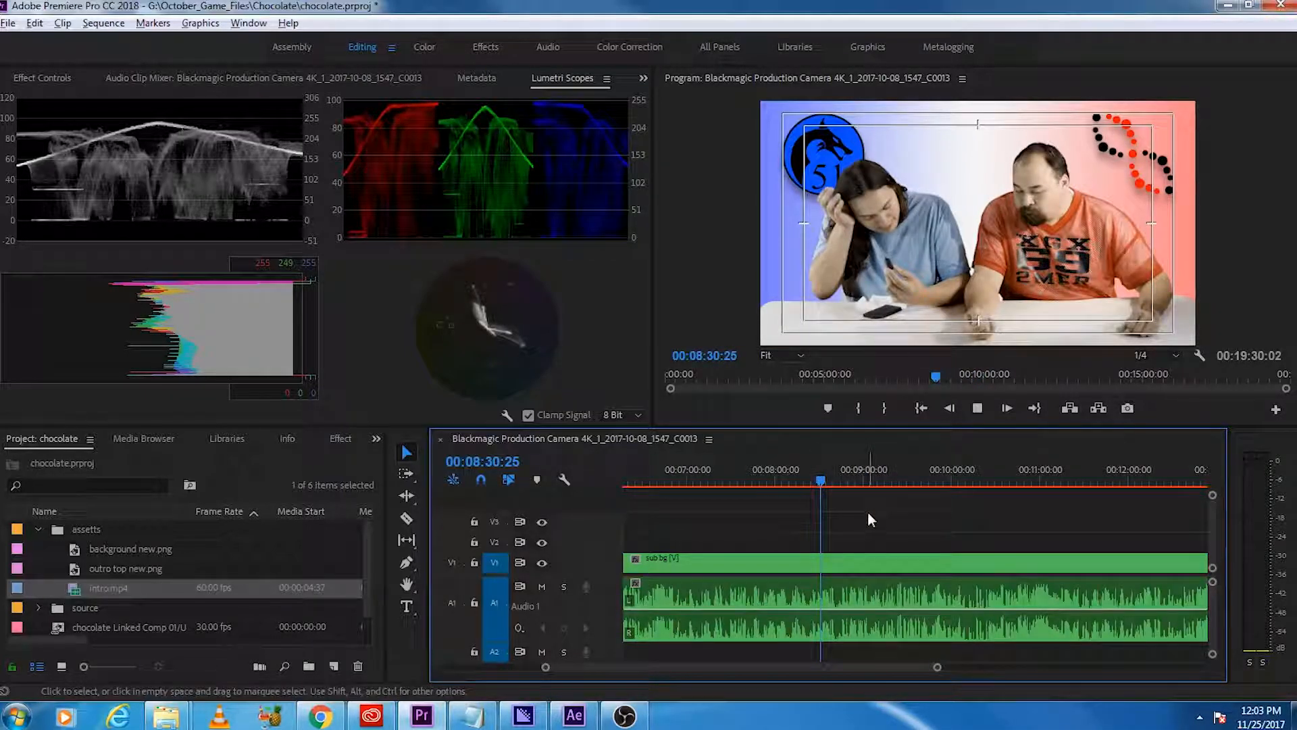
key(space)
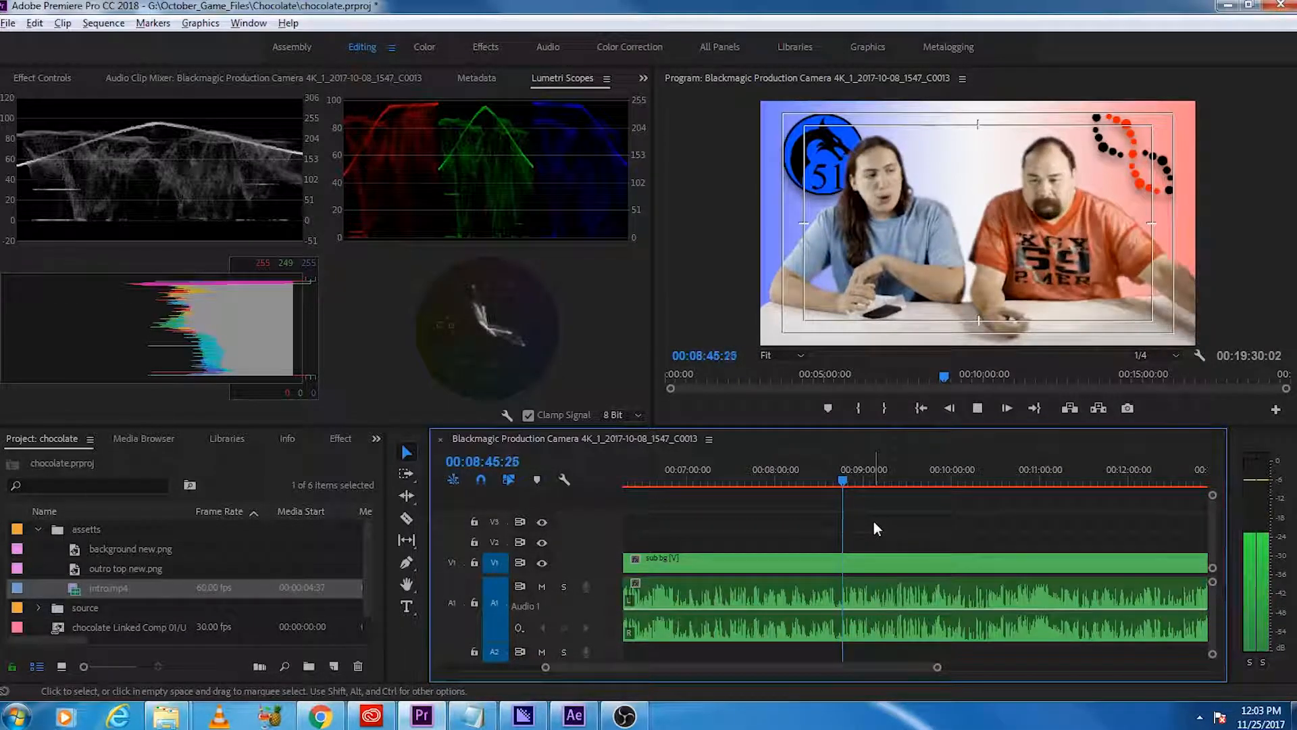
key(space)
key(ctrl+k)
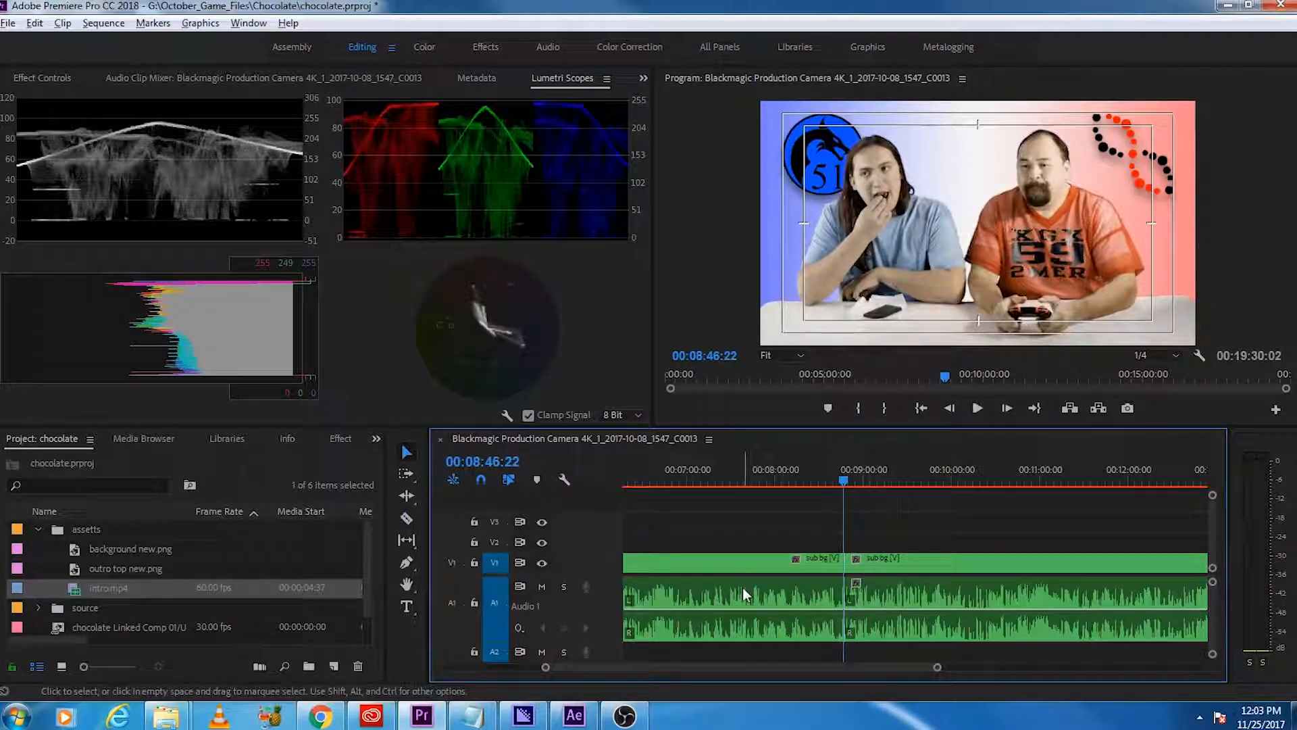
Step: Place the pokken tournament clip from the source bin on V2 above the sub bg segments
scroll(743, 586, up, 2)
click(39, 529)
click(39, 549)
scroll(132, 564, down, 2)
drag(138, 610, 746, 538)
alt+scroll(743, 545, down, 4)
drag(931, 542, 895, 544)
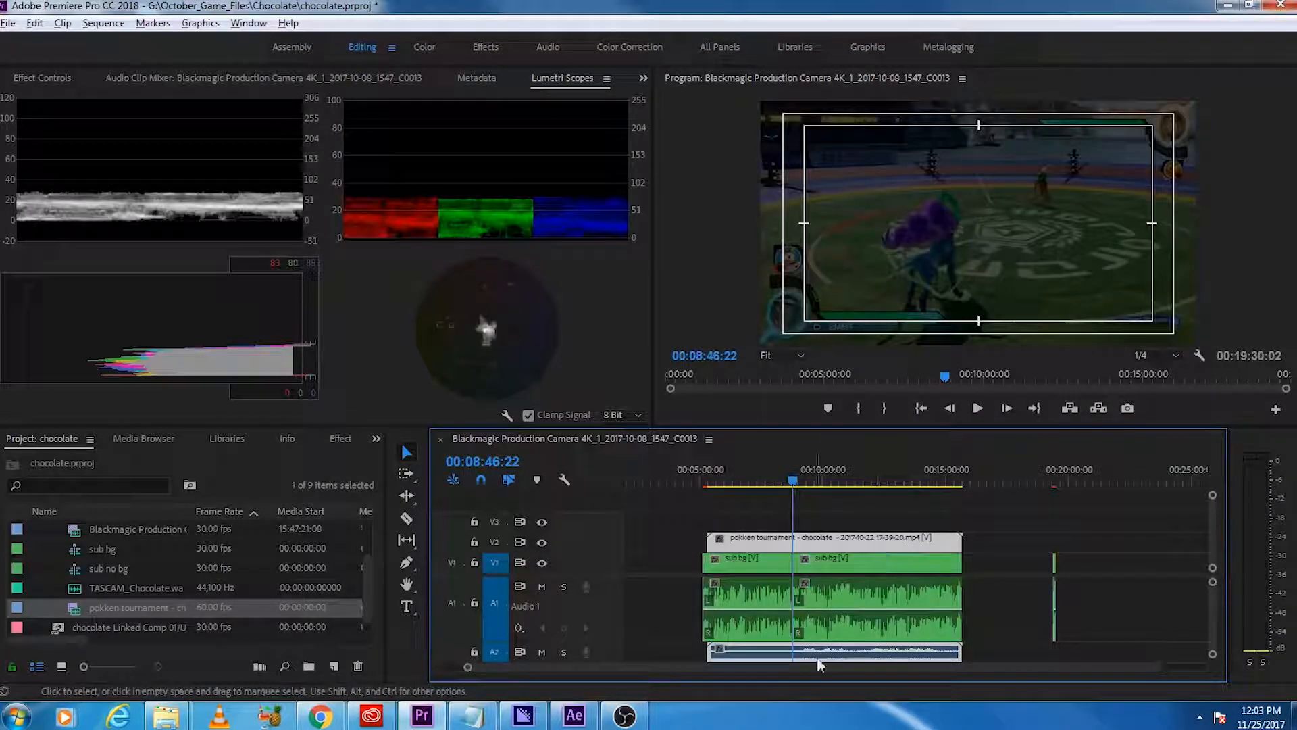
Step: Cut the pokken tournament clip at about 9:12, delete its opening part, and align the remainder to the 8:46:22 cut
alt+scroll(811, 635, up, 5)
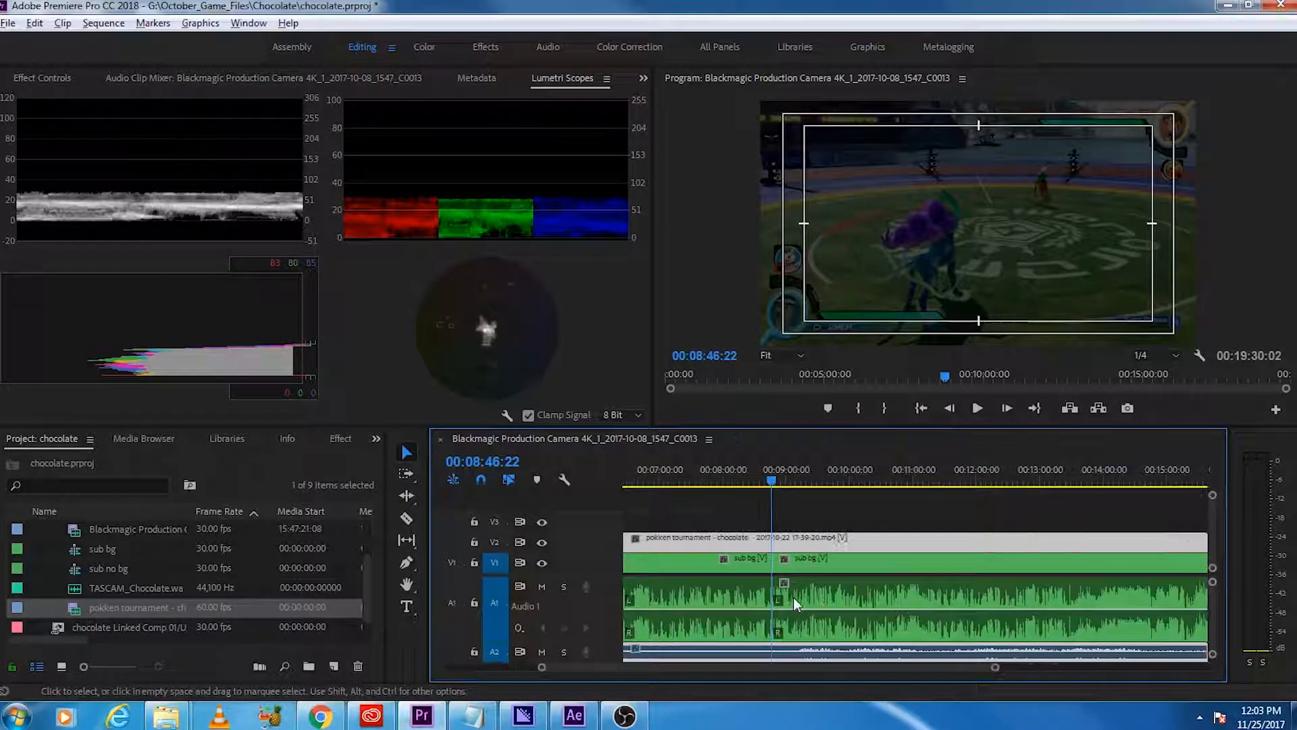
alt+scroll(805, 608, up, 2)
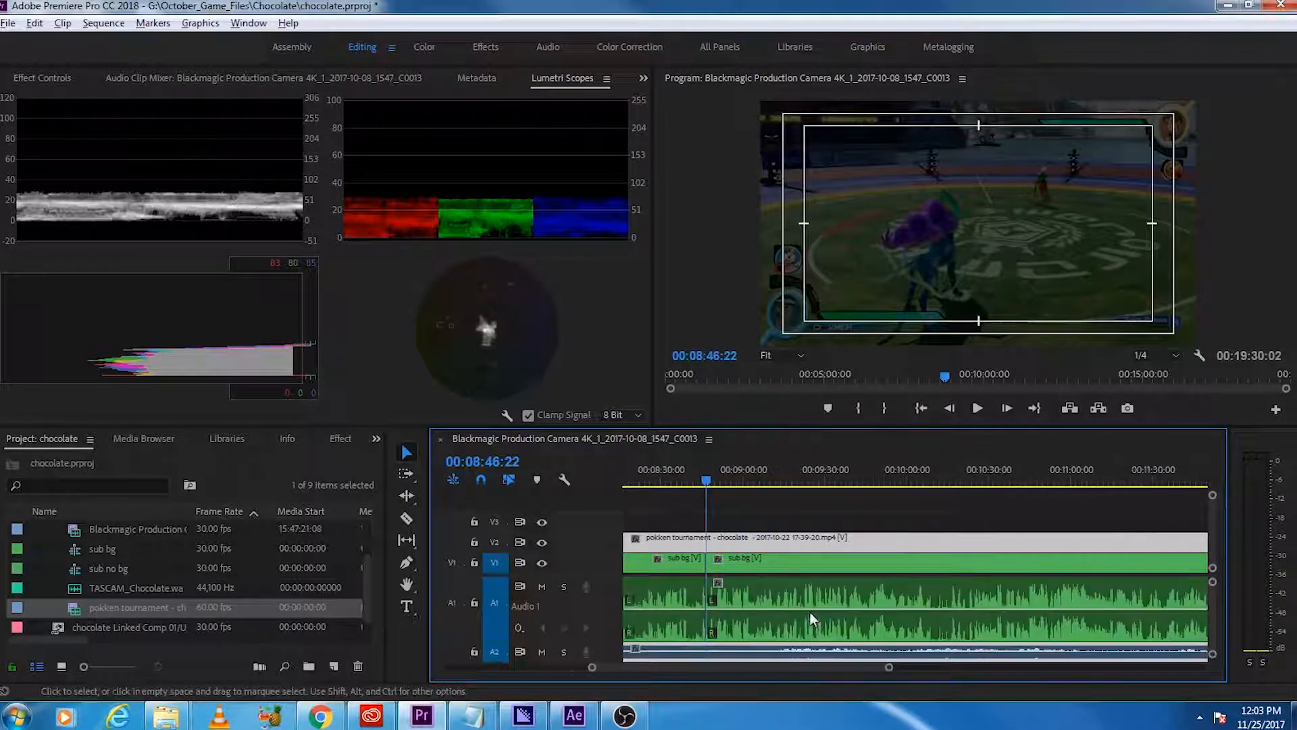
key(c)
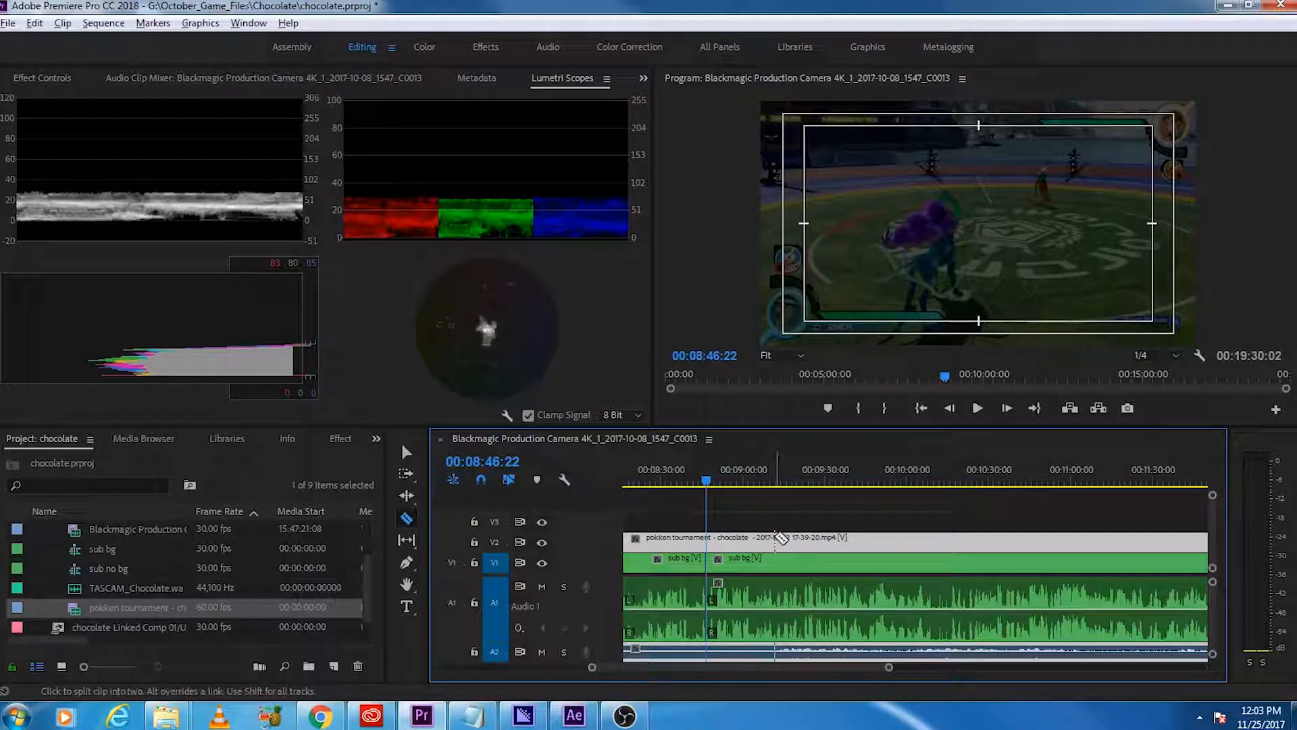
click(775, 537)
key(v)
click(746, 539)
key(Delete)
drag(804, 542, 737, 542)
Step: Place the sub no bg sequence on V3 with its end aligned to the end of the sub bg clip
scroll(194, 584, down, 1)
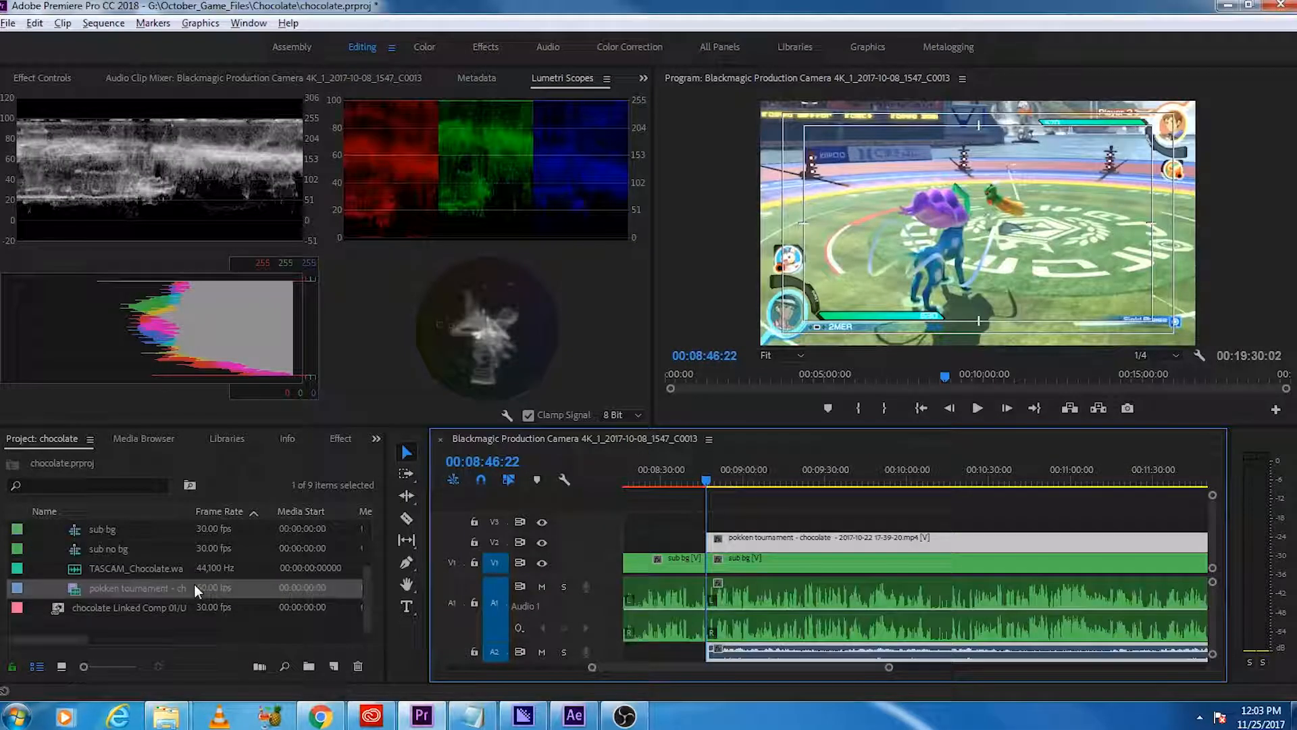
drag(120, 551, 625, 529)
scroll(827, 561, down, 4)
scroll(828, 588, down, 3)
drag(922, 525, 688, 561)
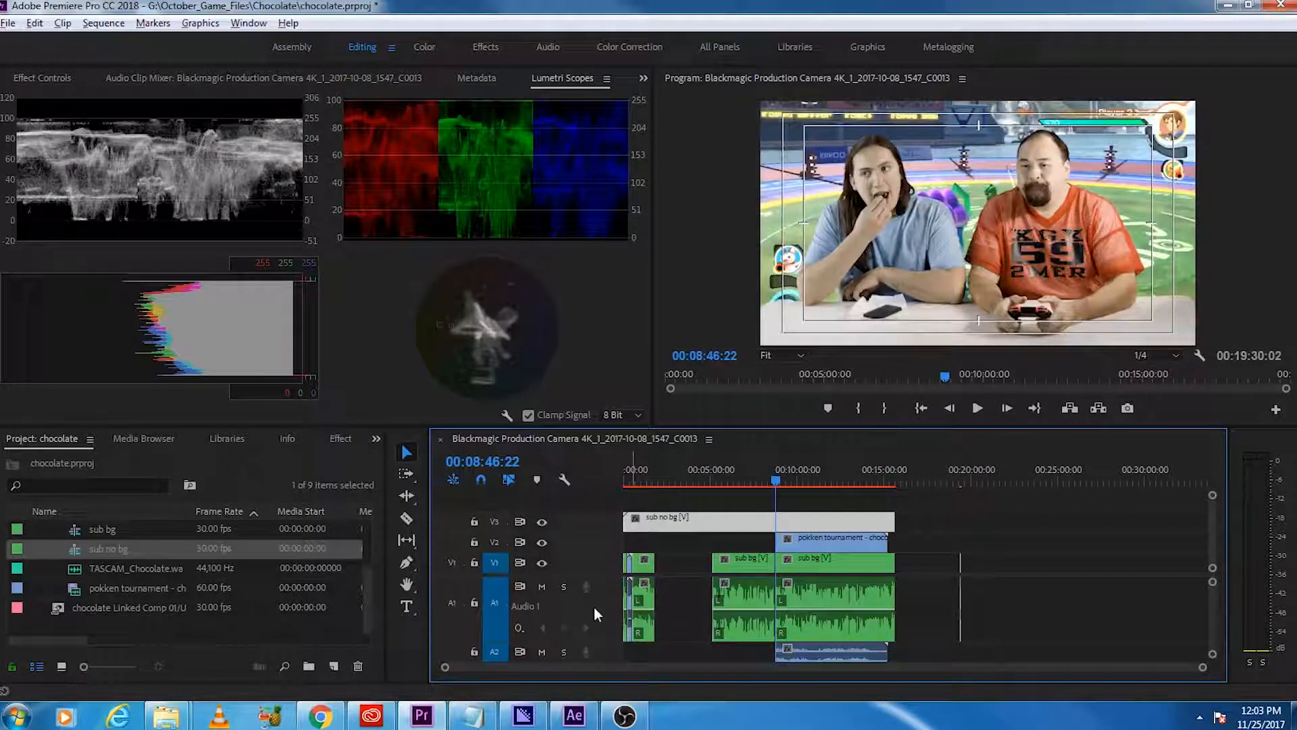
scroll(598, 606, up, 3)
scroll(598, 605, down, 8)
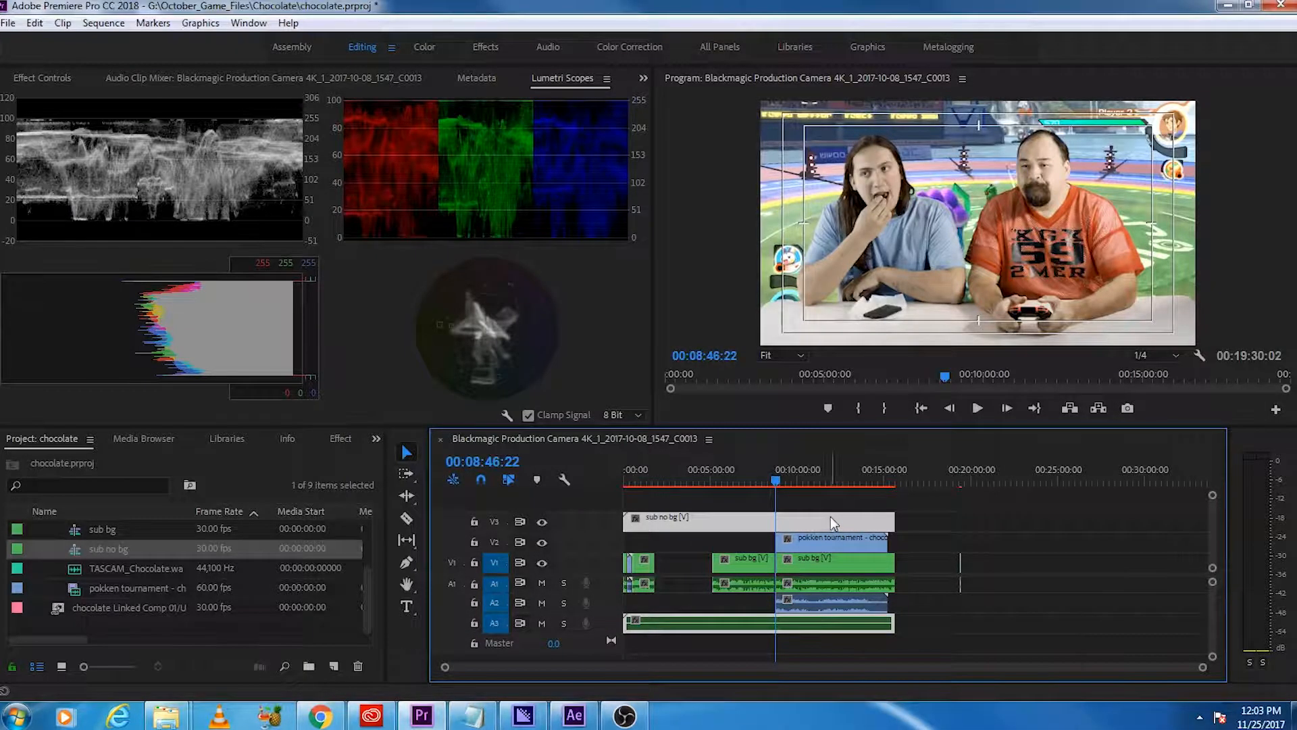
Step: Unlink the sub no bg clip and delete its audio from A3
right_click(832, 537)
click(919, 288)
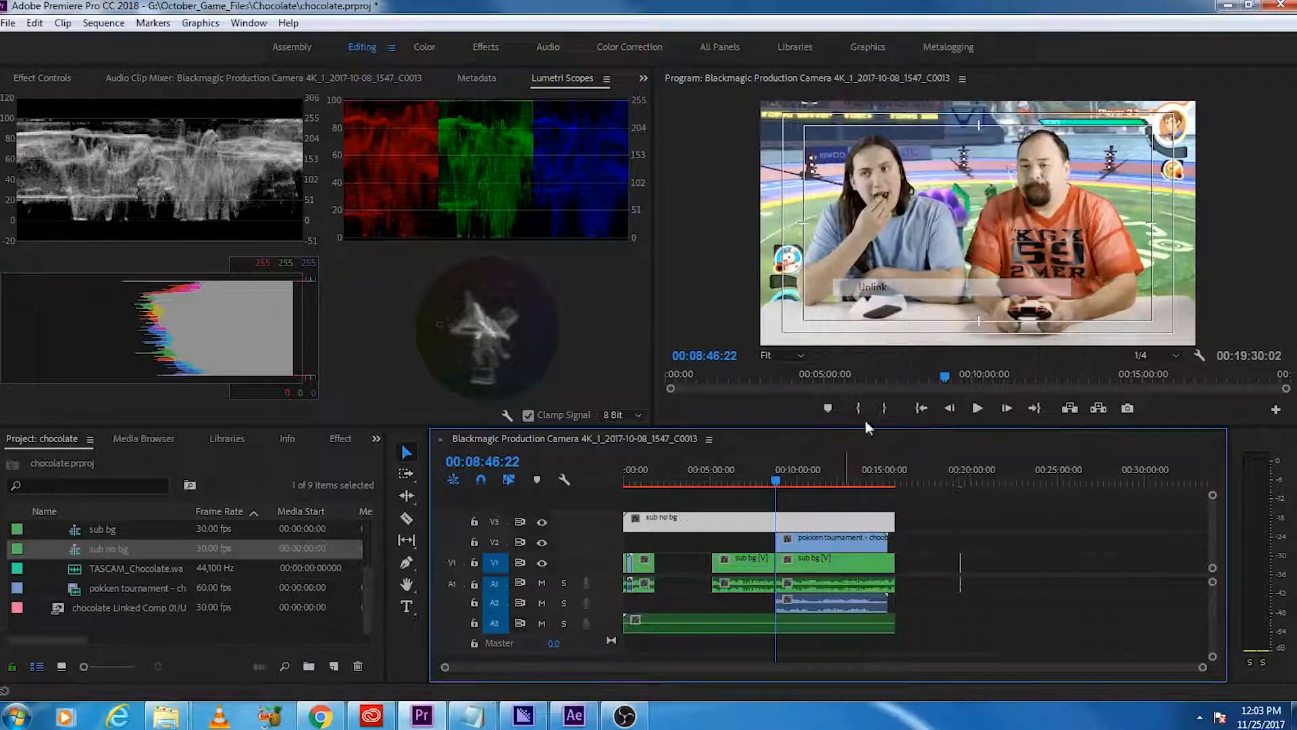
click(741, 620)
key(Delete)
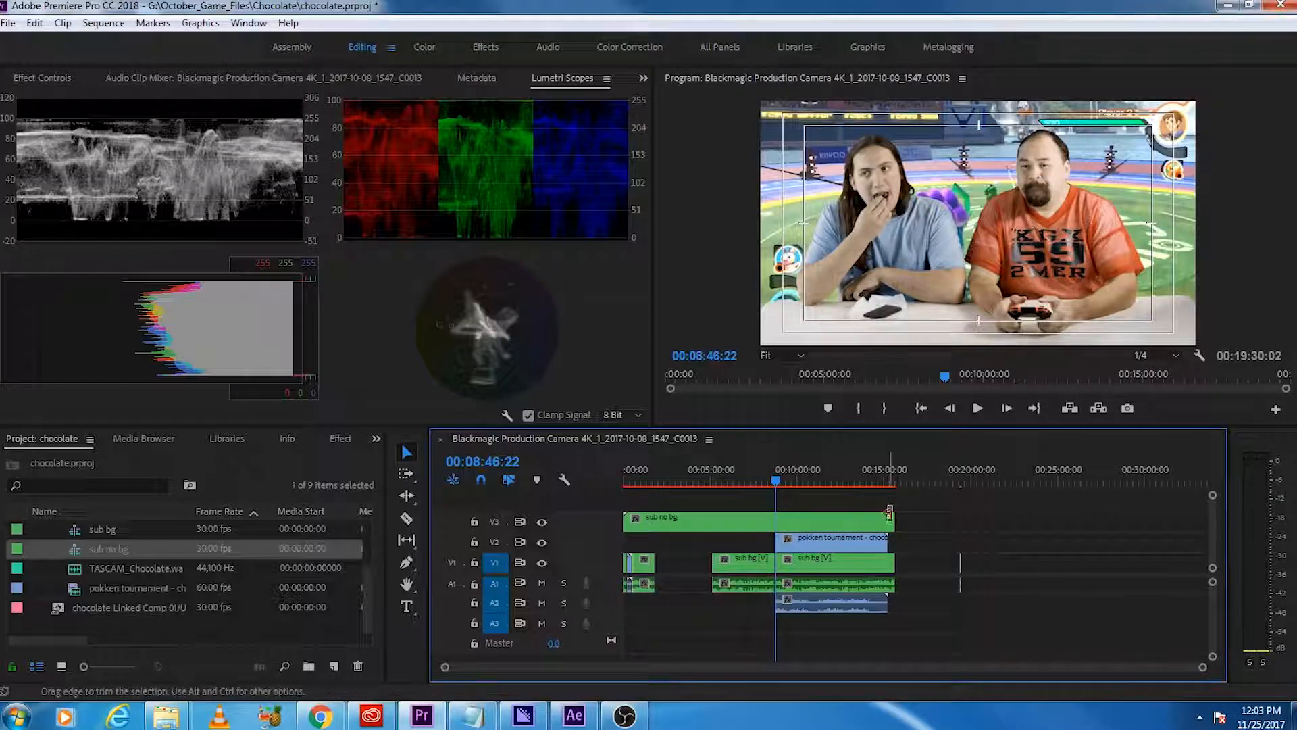
Step: Set the sub no bg clip's position to 1536, 864 and its scale to 40, and preview the overlay
key(=)
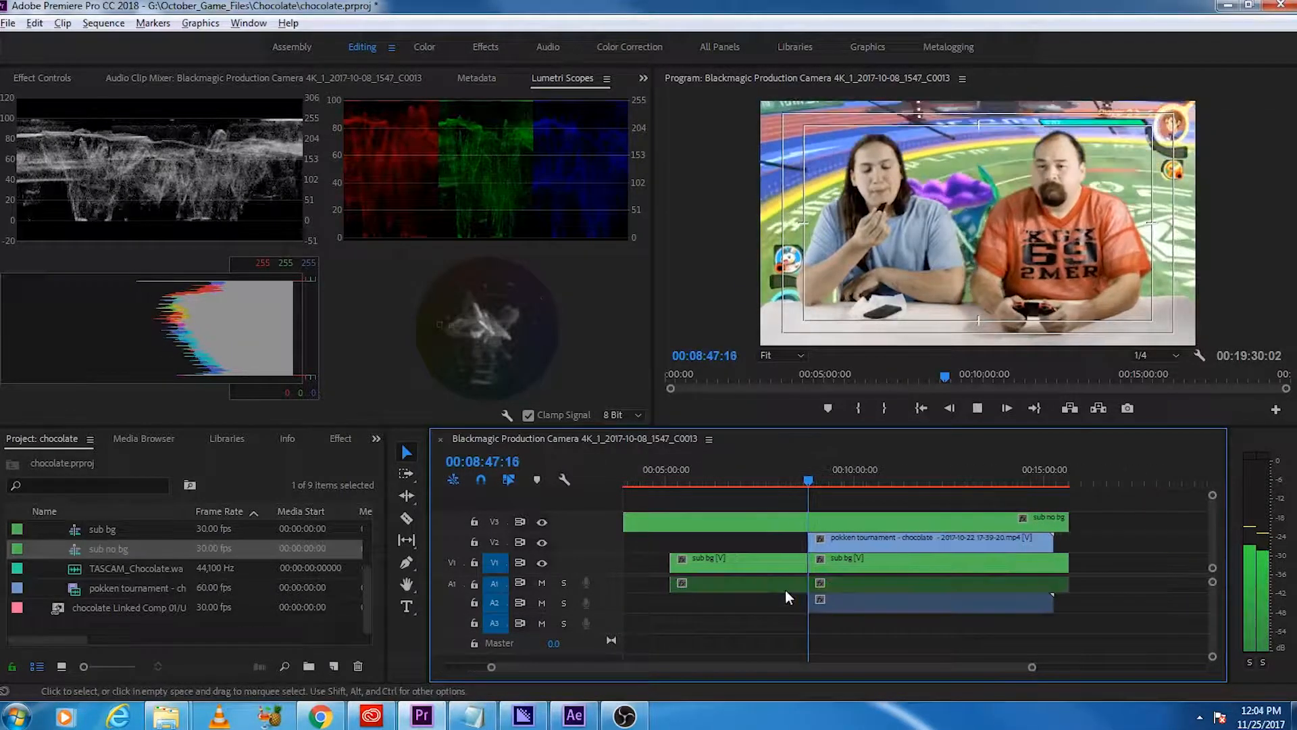
key(space)
click(857, 519)
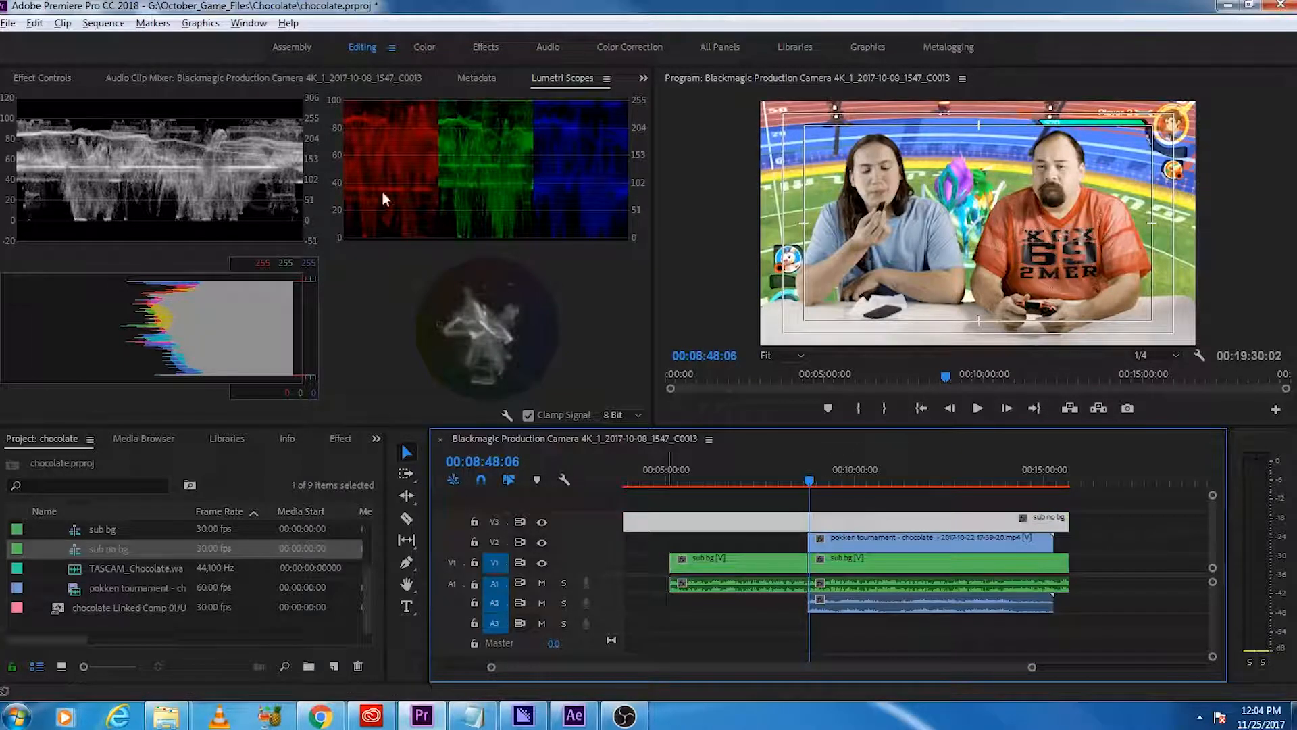
click(62, 79)
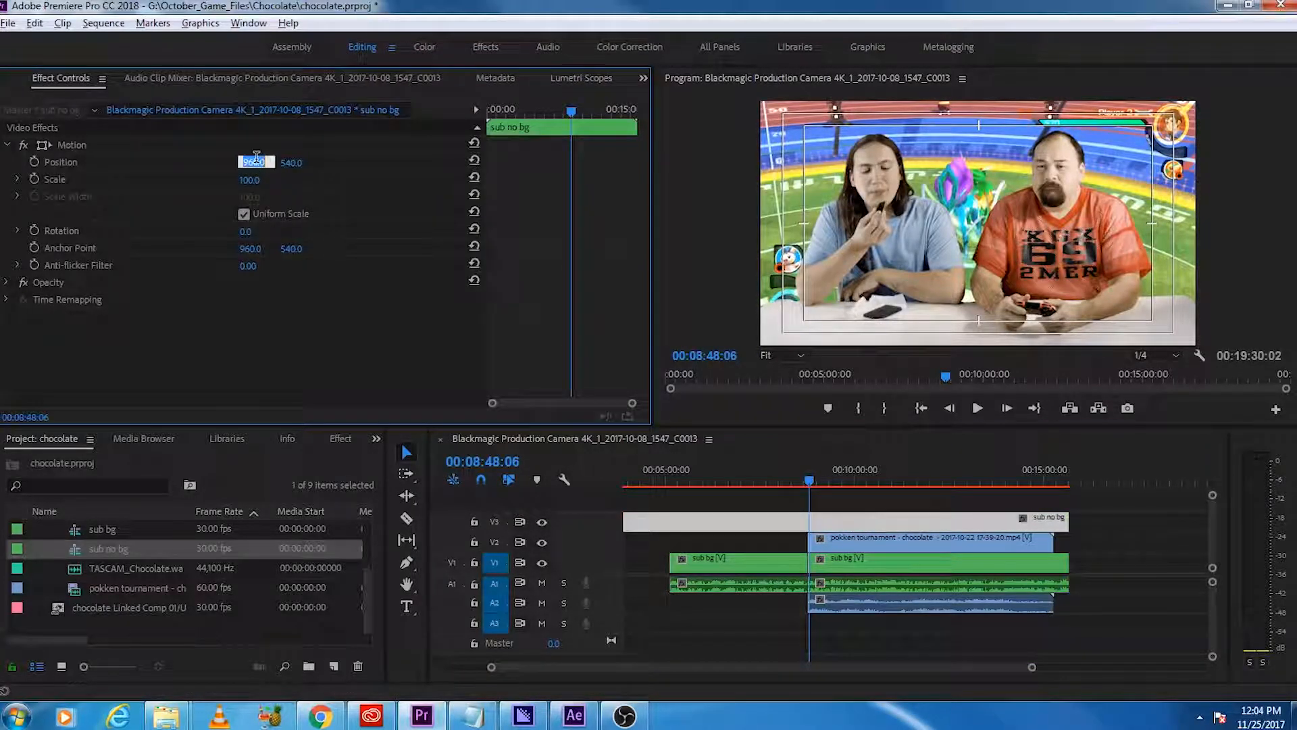
click(254, 164)
text(1536)
key(Tab)
text(864)
key(Tab)
text(40)
key(Return)
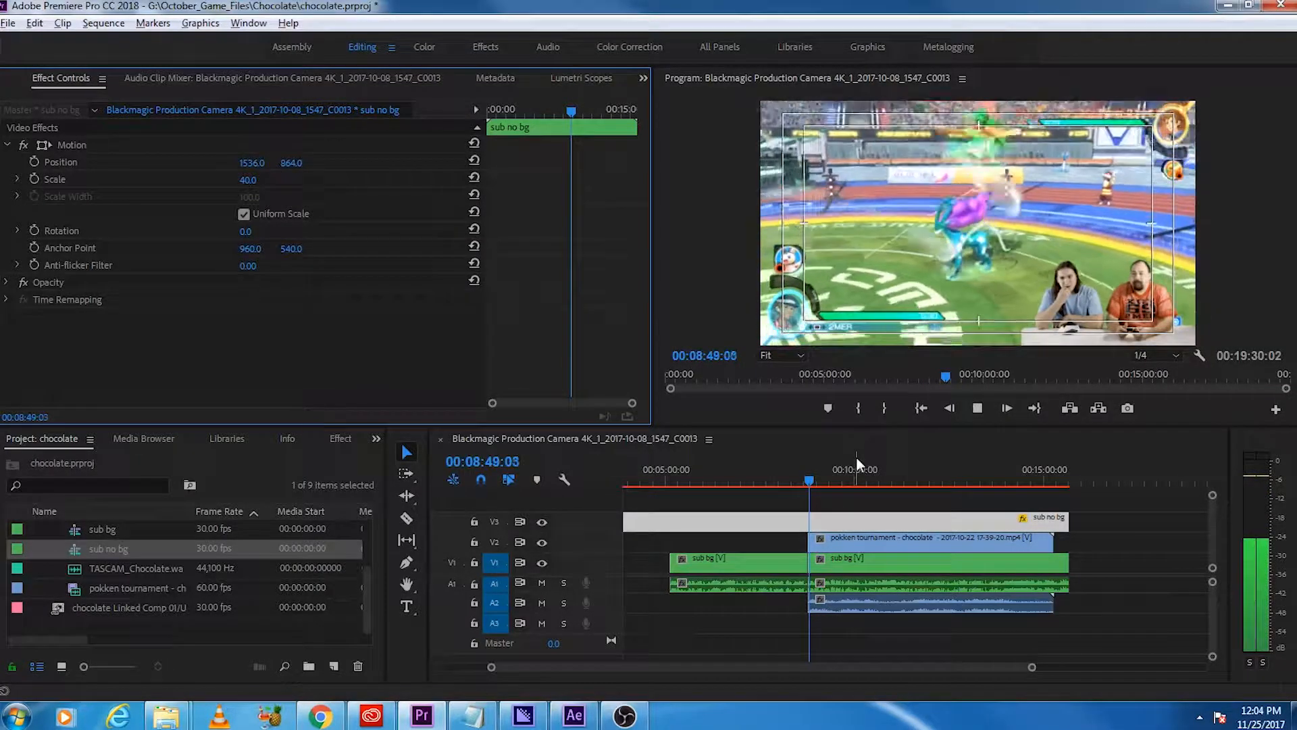
key(space)
Step: Split the sub no bg clip at the start of the gameplay clip and delete the part before it
scroll(816, 583, up, 1)
scroll(809, 571, up, 3)
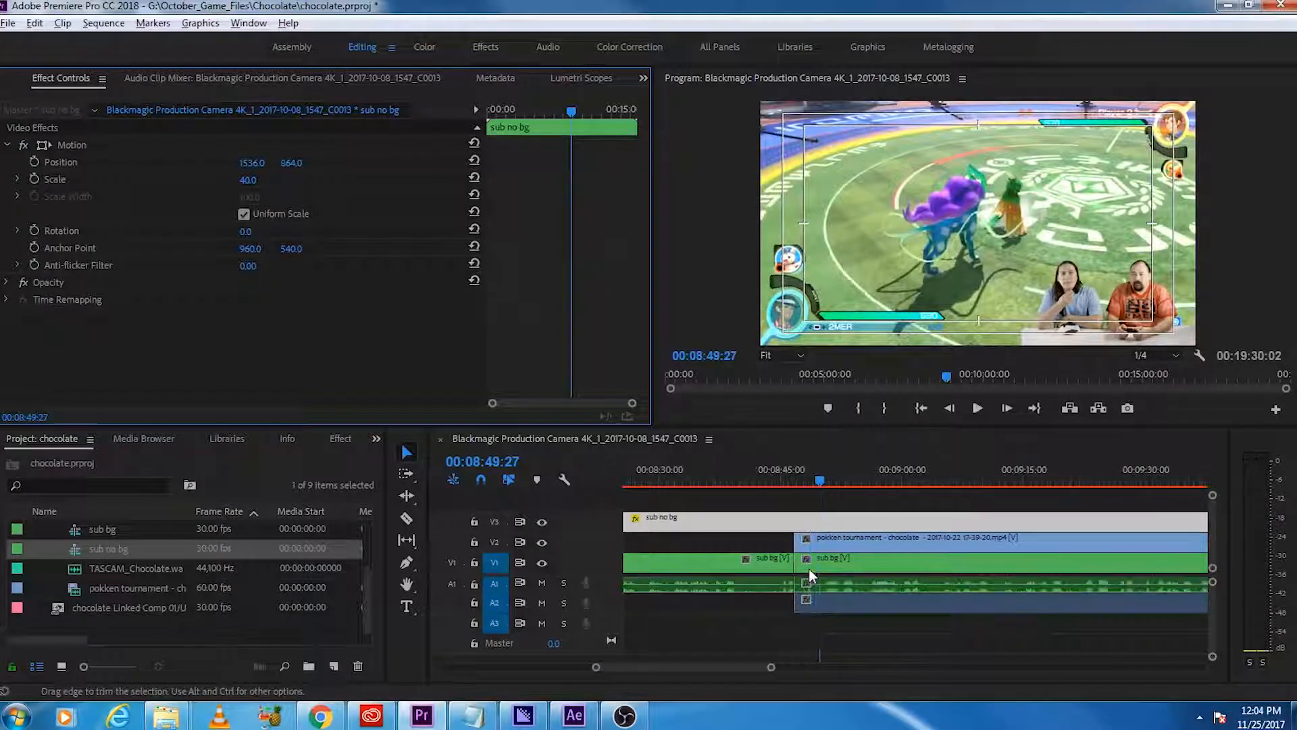
key(c)
click(786, 519)
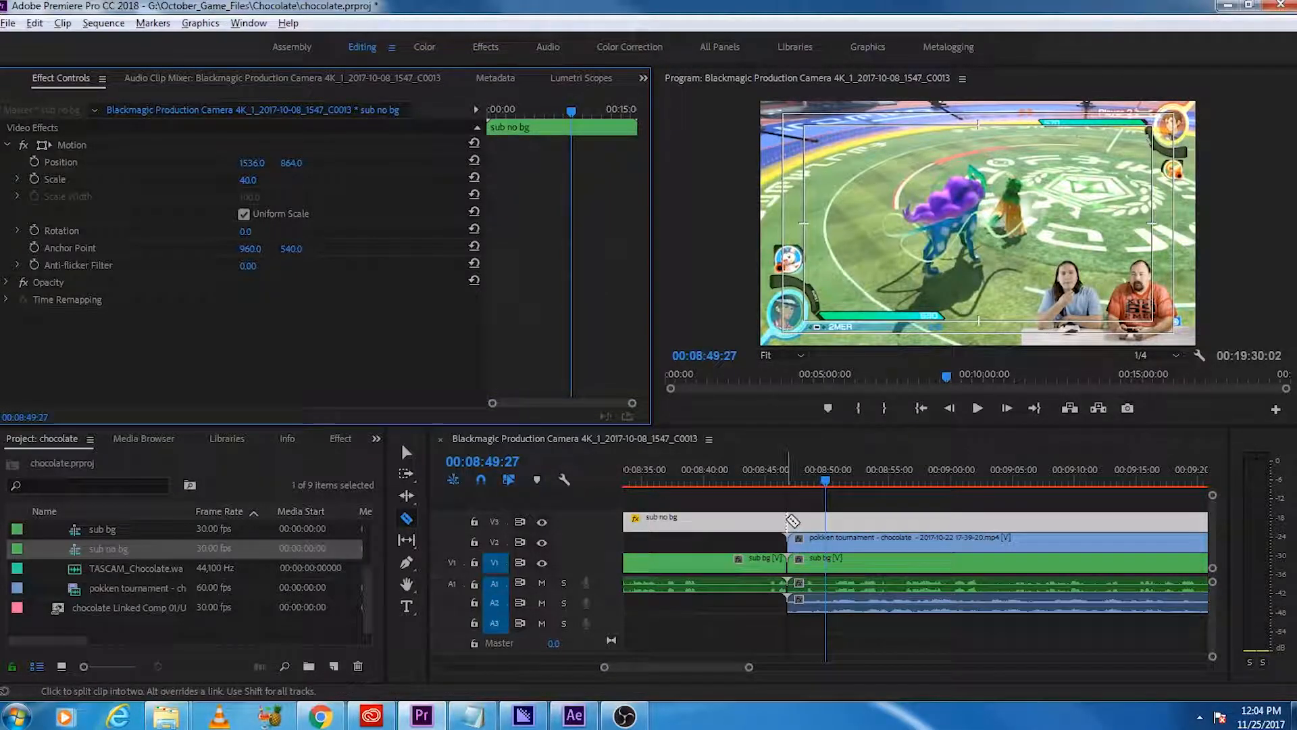
key(v)
key(Delete)
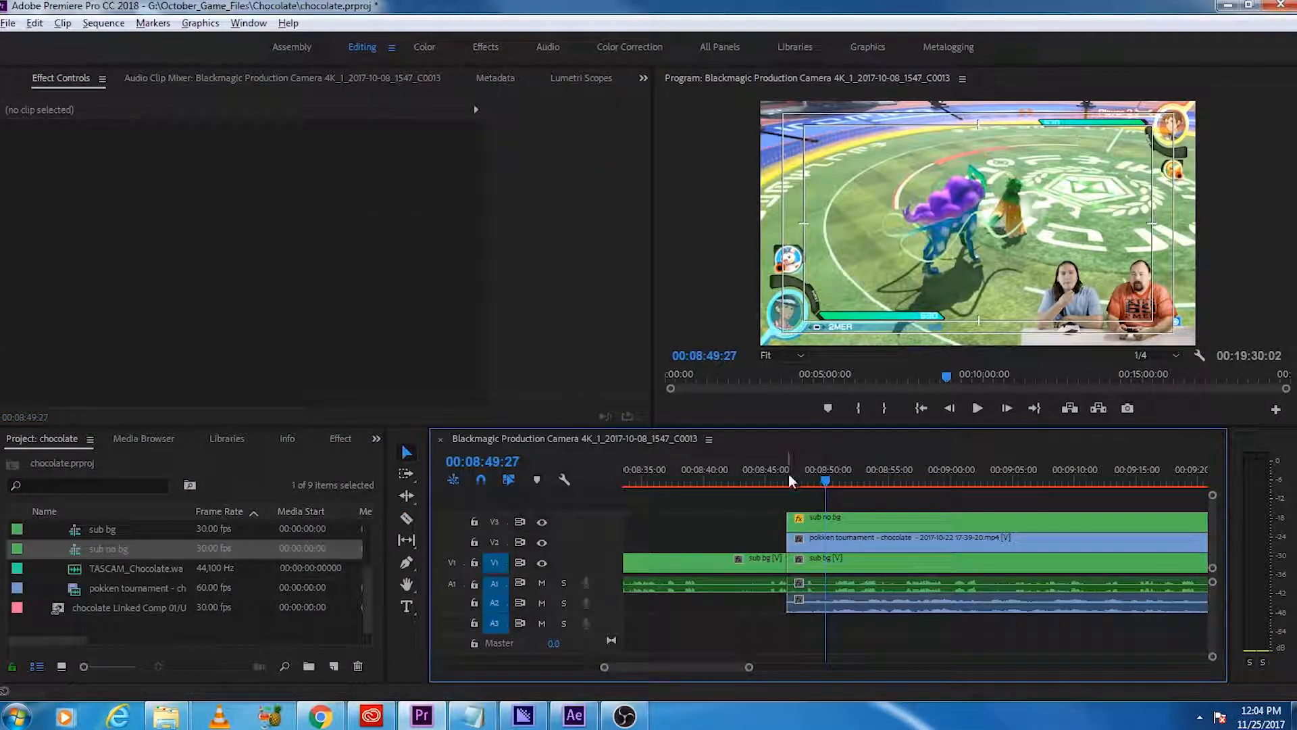
Step: Play back the transition from the hosts' shot into the gameplay overlay and save the project
key(Up)
key(space)
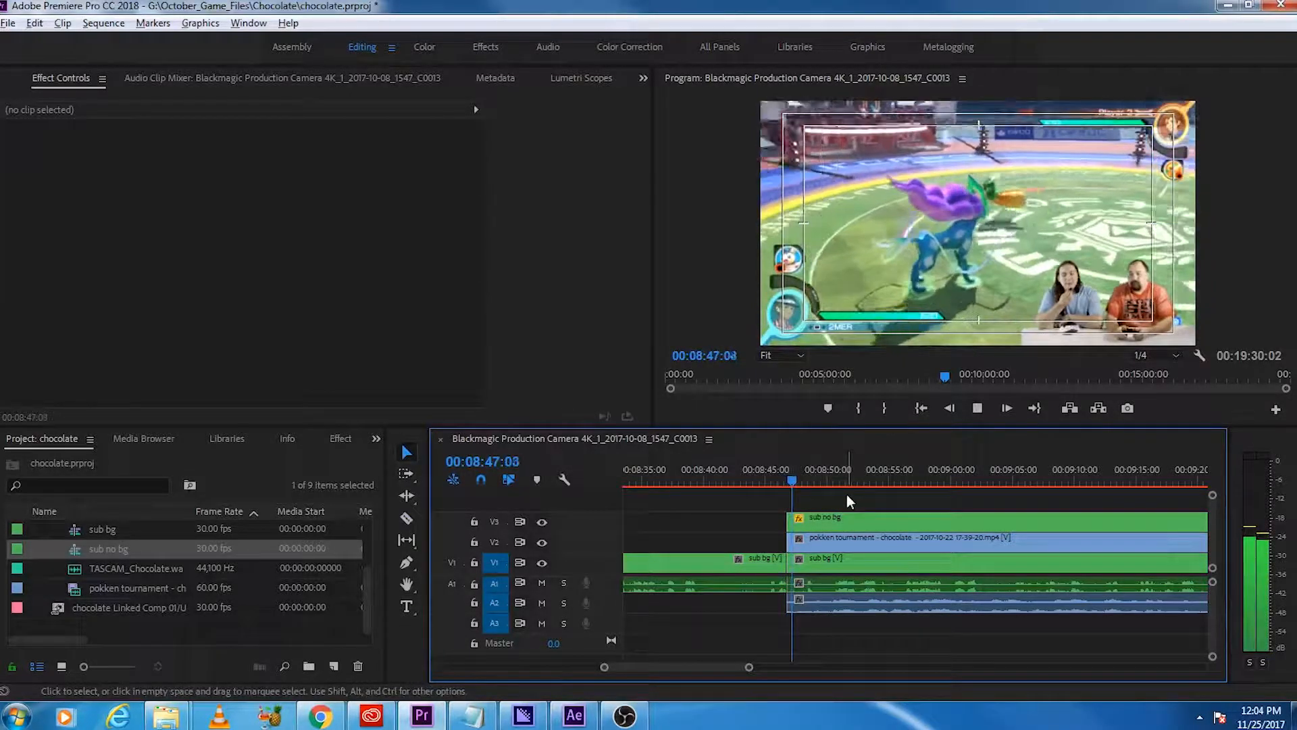
click(781, 473)
key(space)
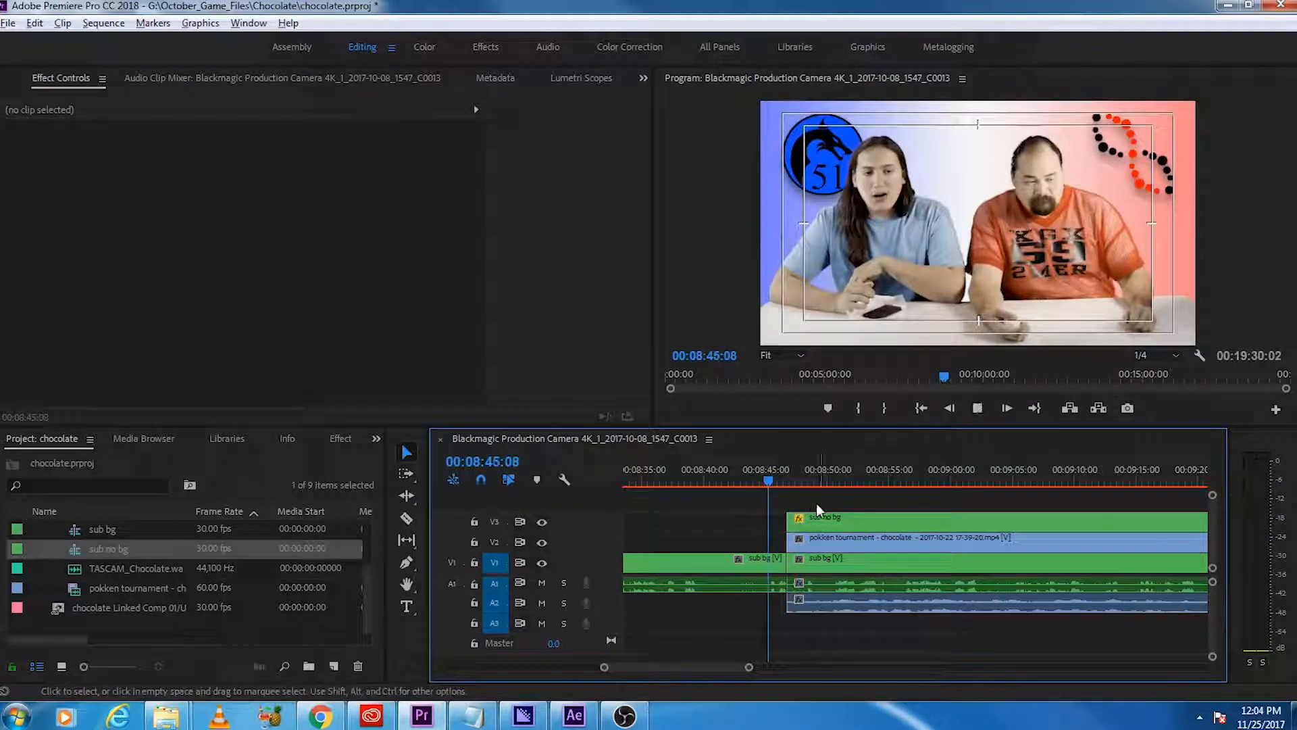
scroll(785, 602, up, 3)
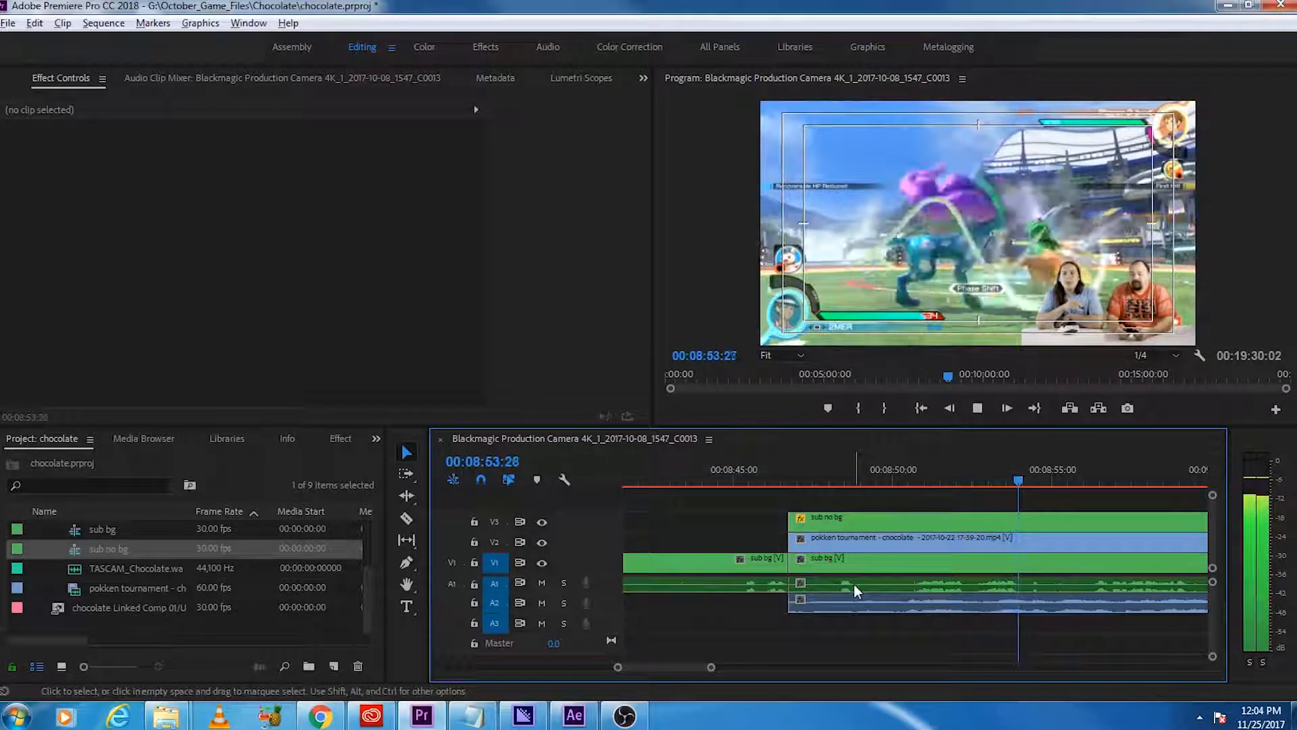
scroll(855, 600, down, 2)
scroll(959, 589, down, 1)
scroll(958, 590, down, 4)
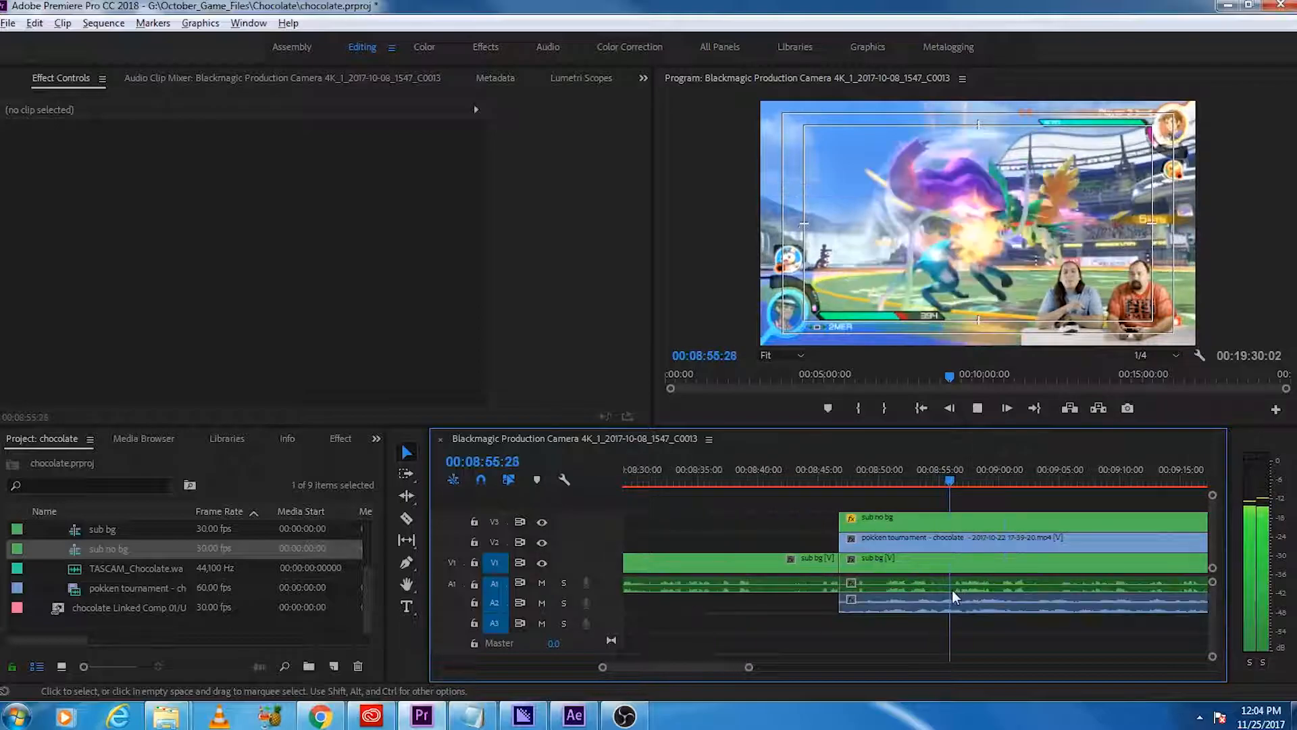
scroll(914, 604, down, 7)
scroll(915, 604, down, 3)
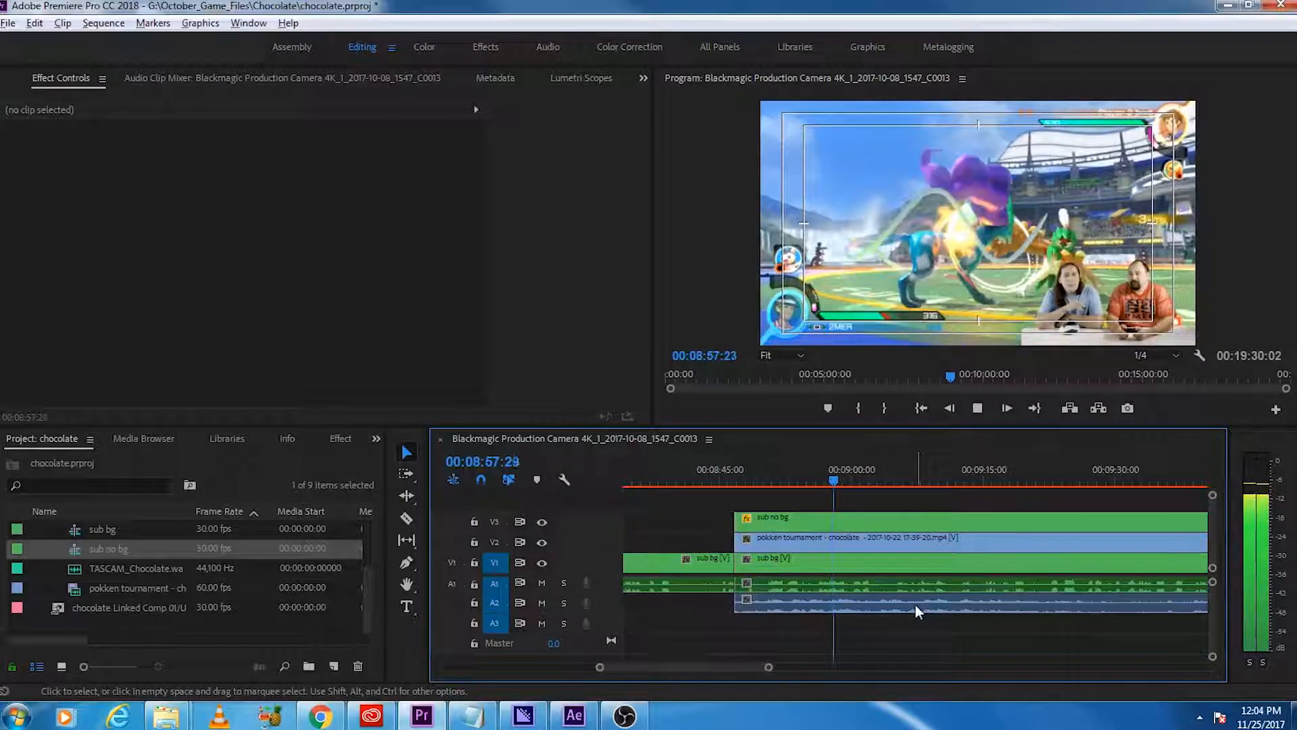
key(ctrl+s)
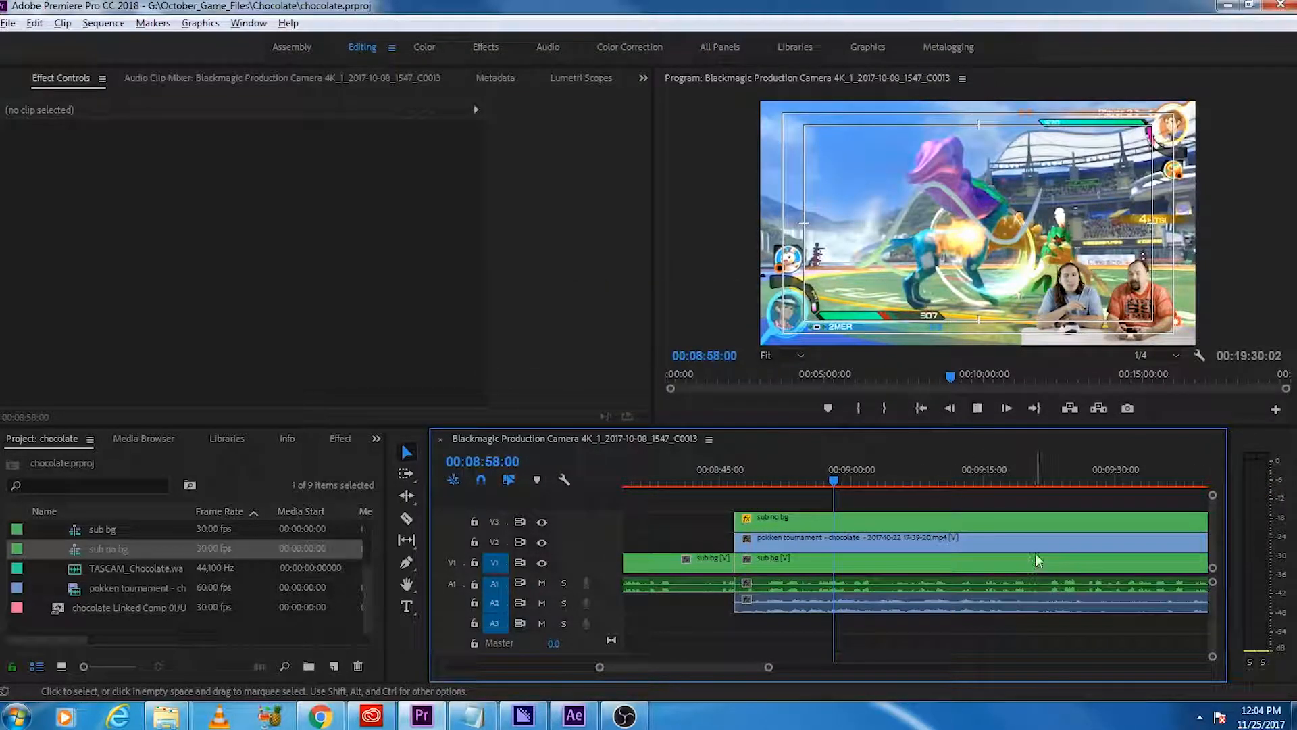
key(space)
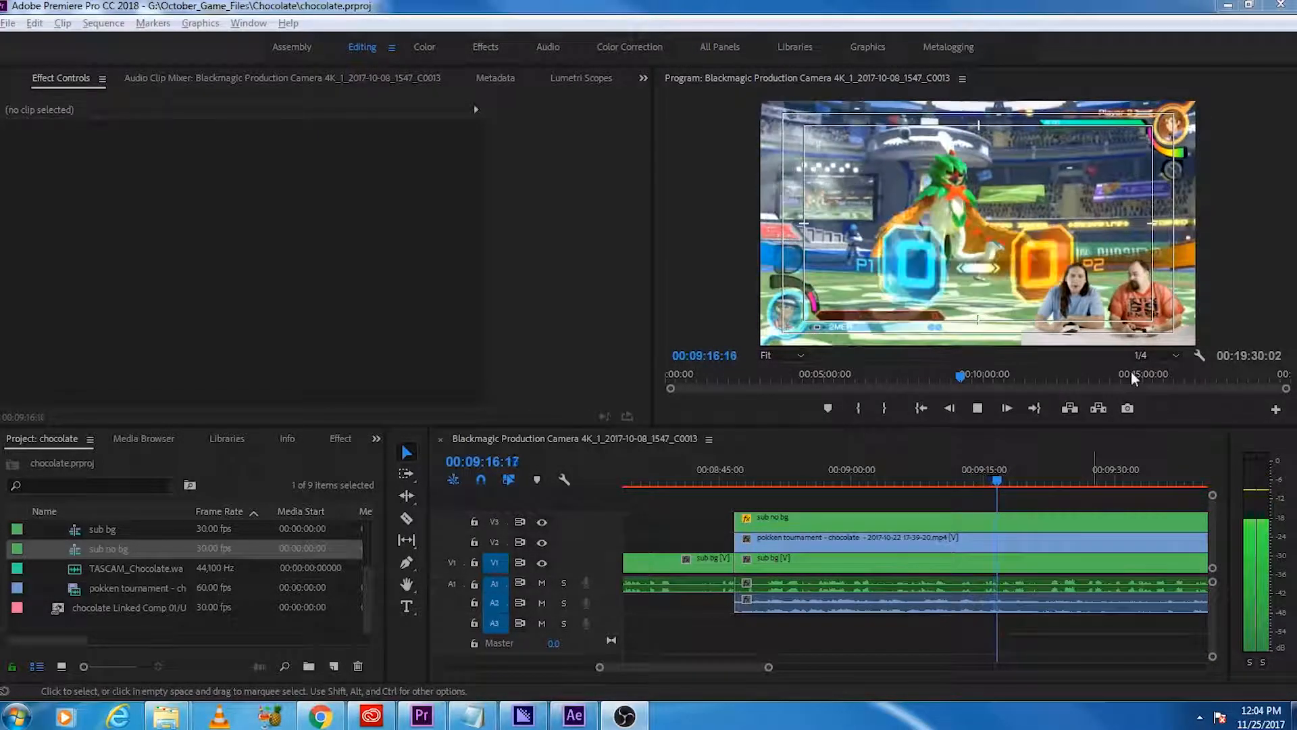
Step: Replay the section around 00:09:13, then hide V3 and V2 to examine the hosts' reaction timing
click(976, 477)
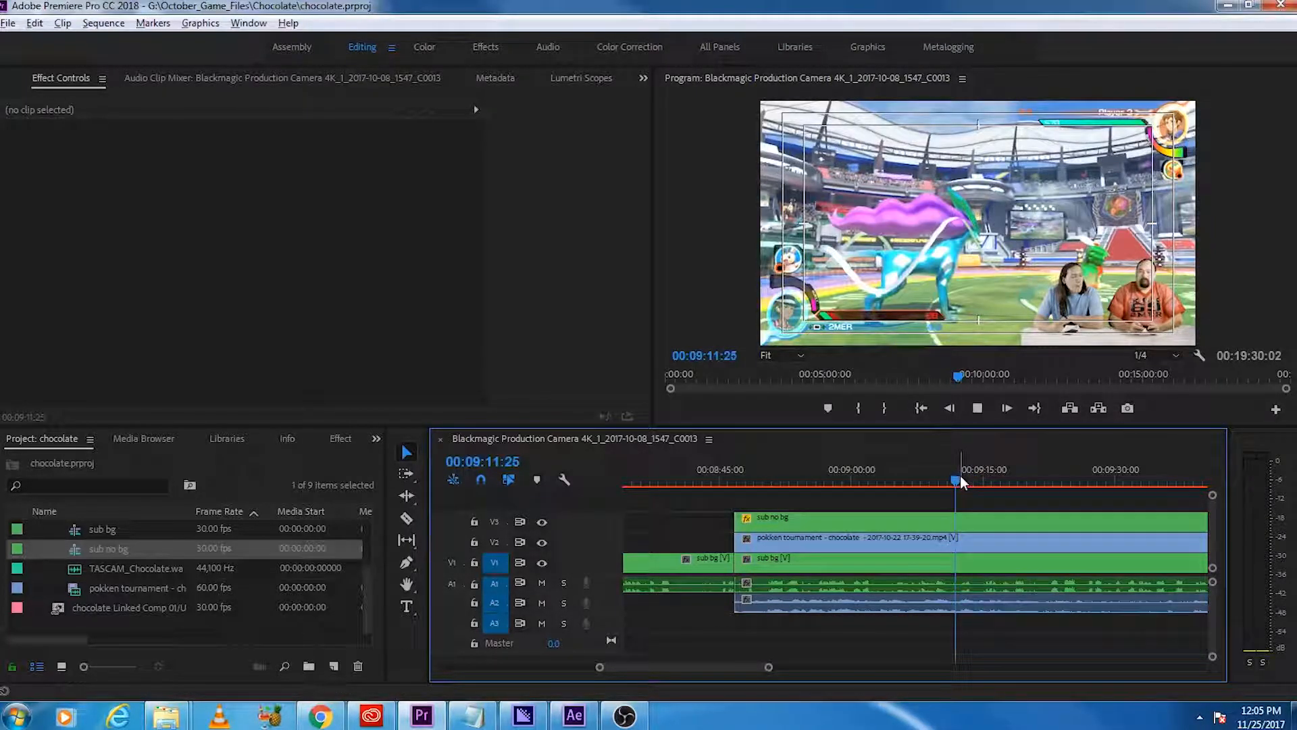
key(space)
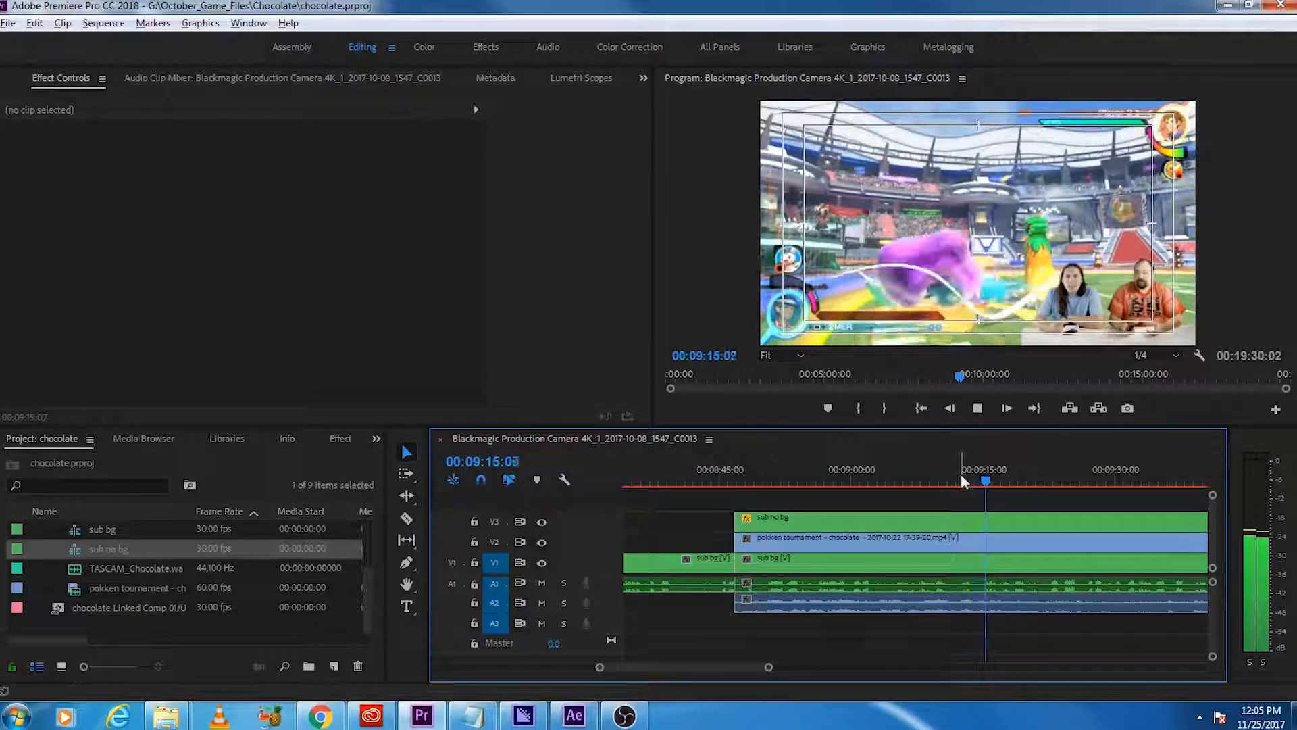
key(space)
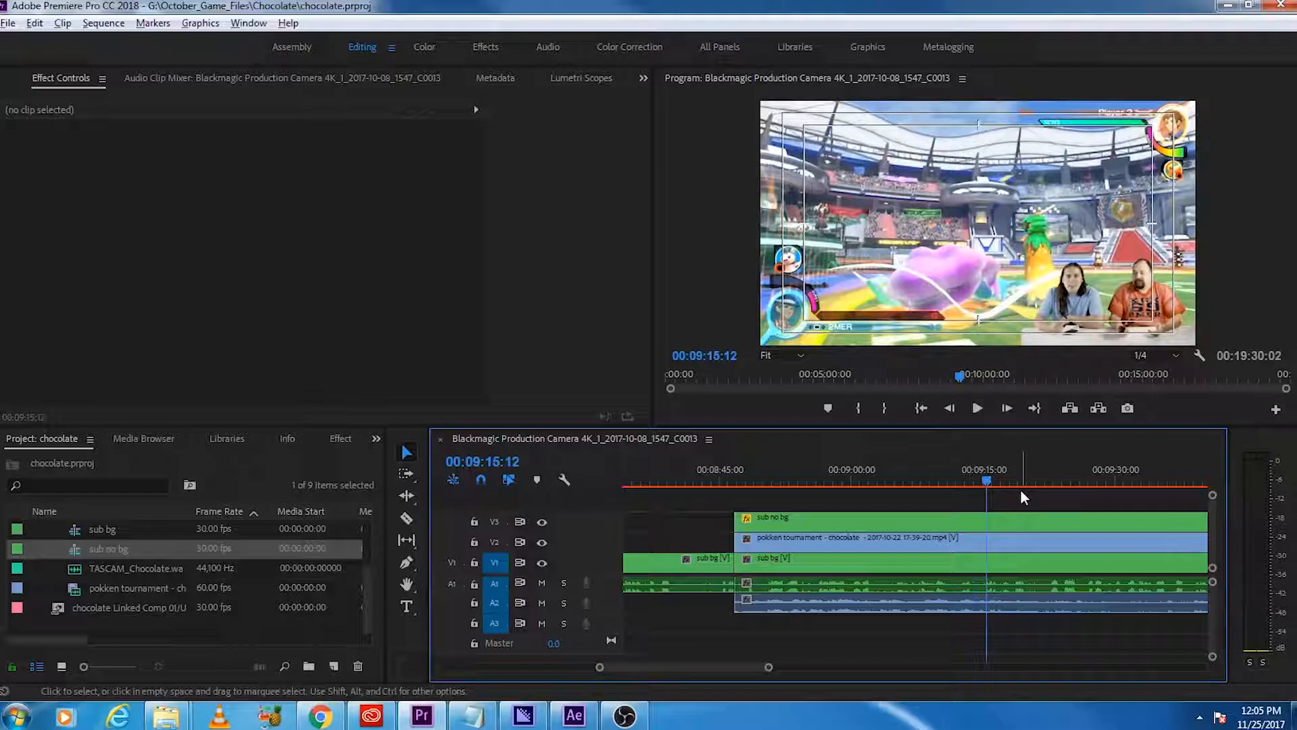
click(542, 522)
click(542, 541)
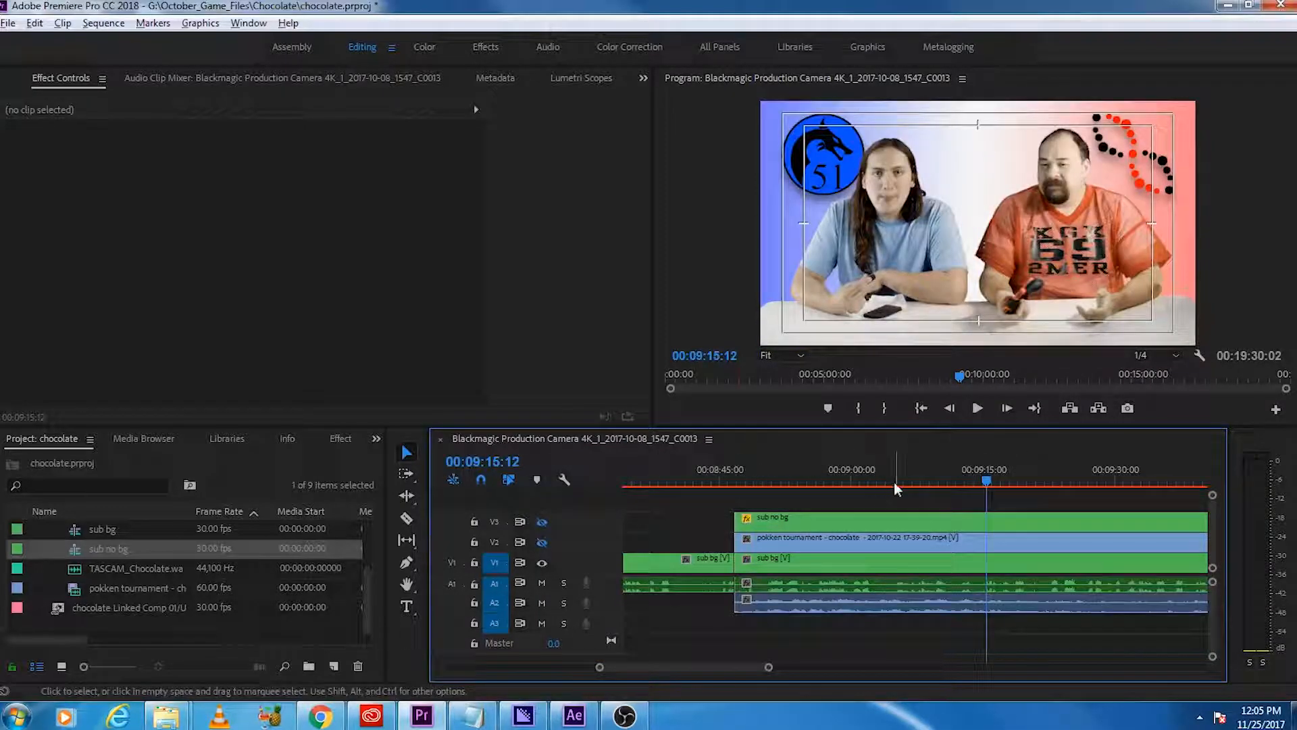
key(space)
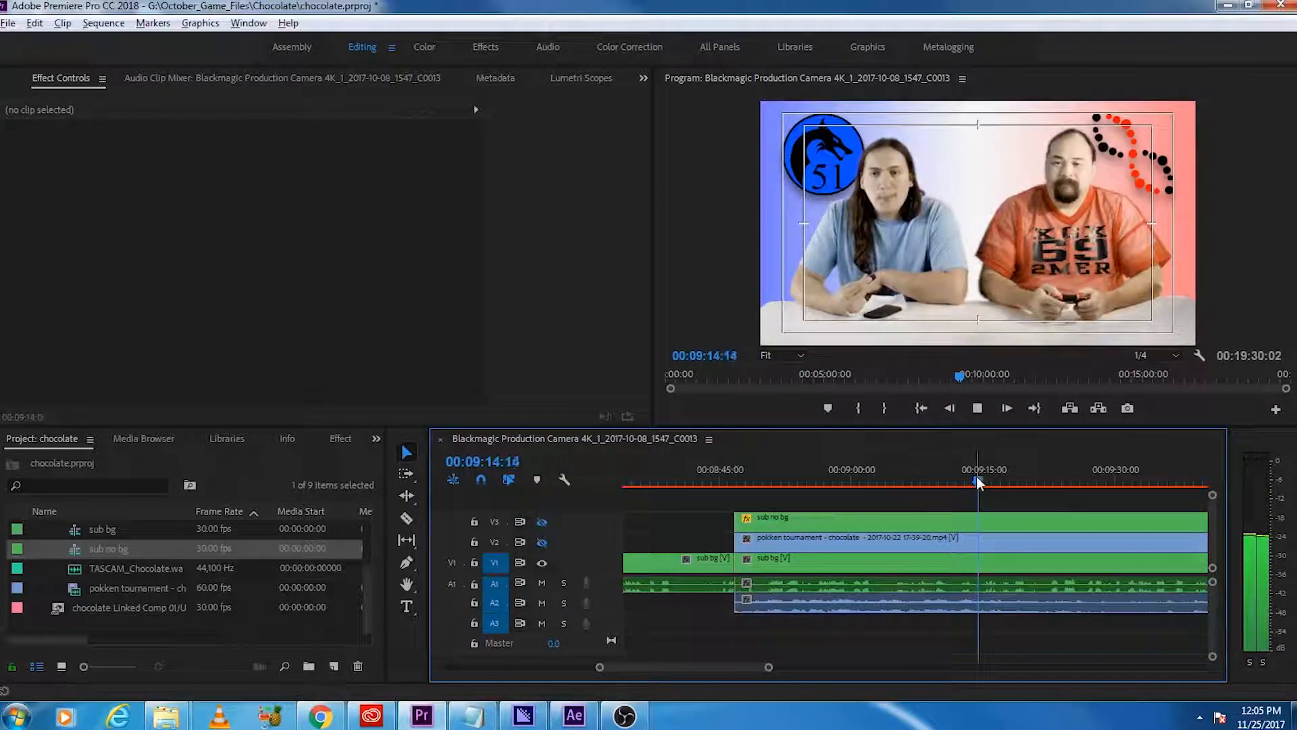
drag(980, 481, 957, 480)
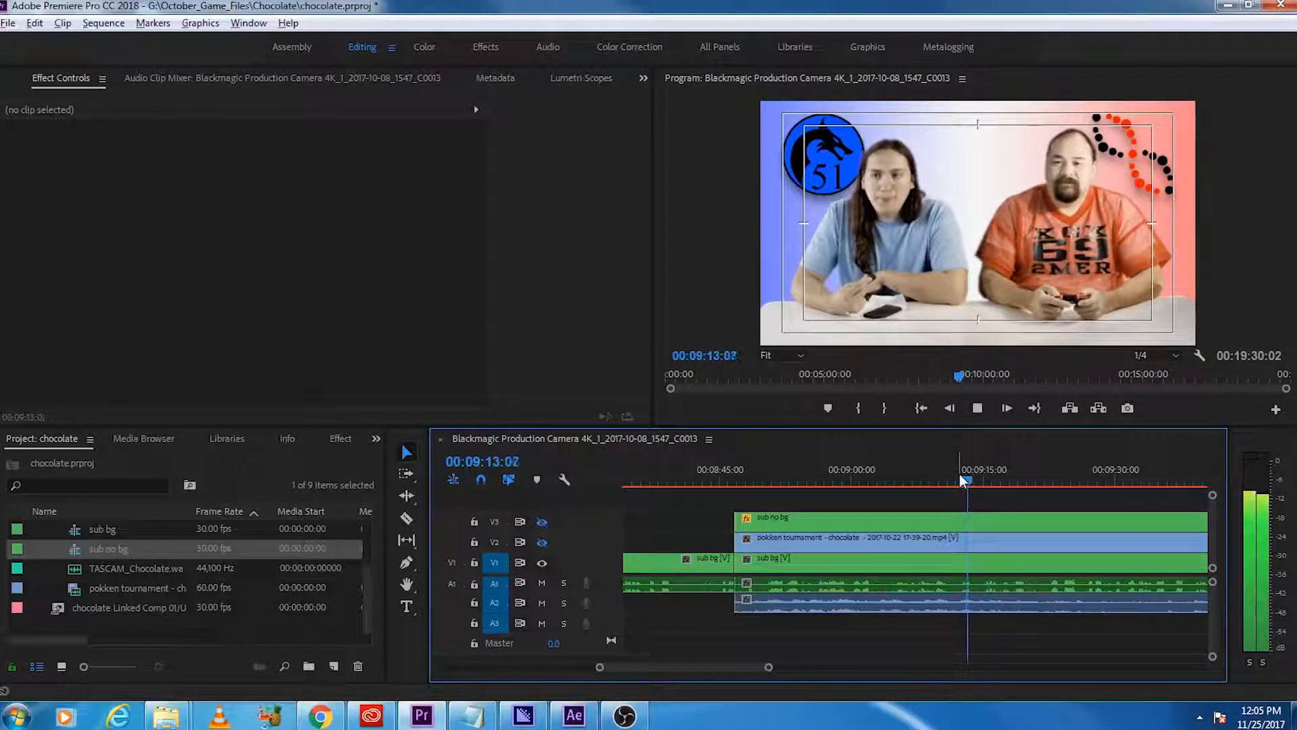
key(space)
Step: Show V2 again and split the gameplay clip at 00:09:13:03, around the PERFECT screen
click(539, 542)
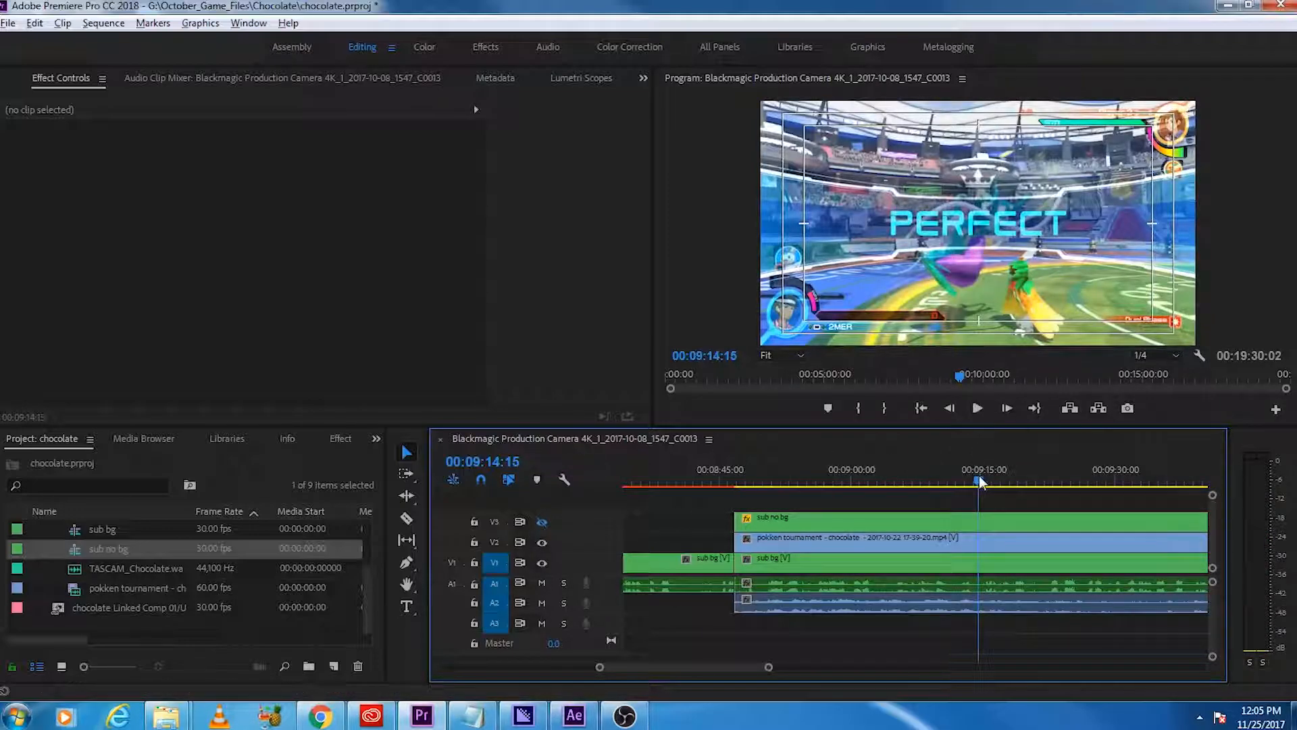
drag(977, 477, 966, 486)
key(space)
key(space)
key(c)
click(974, 541)
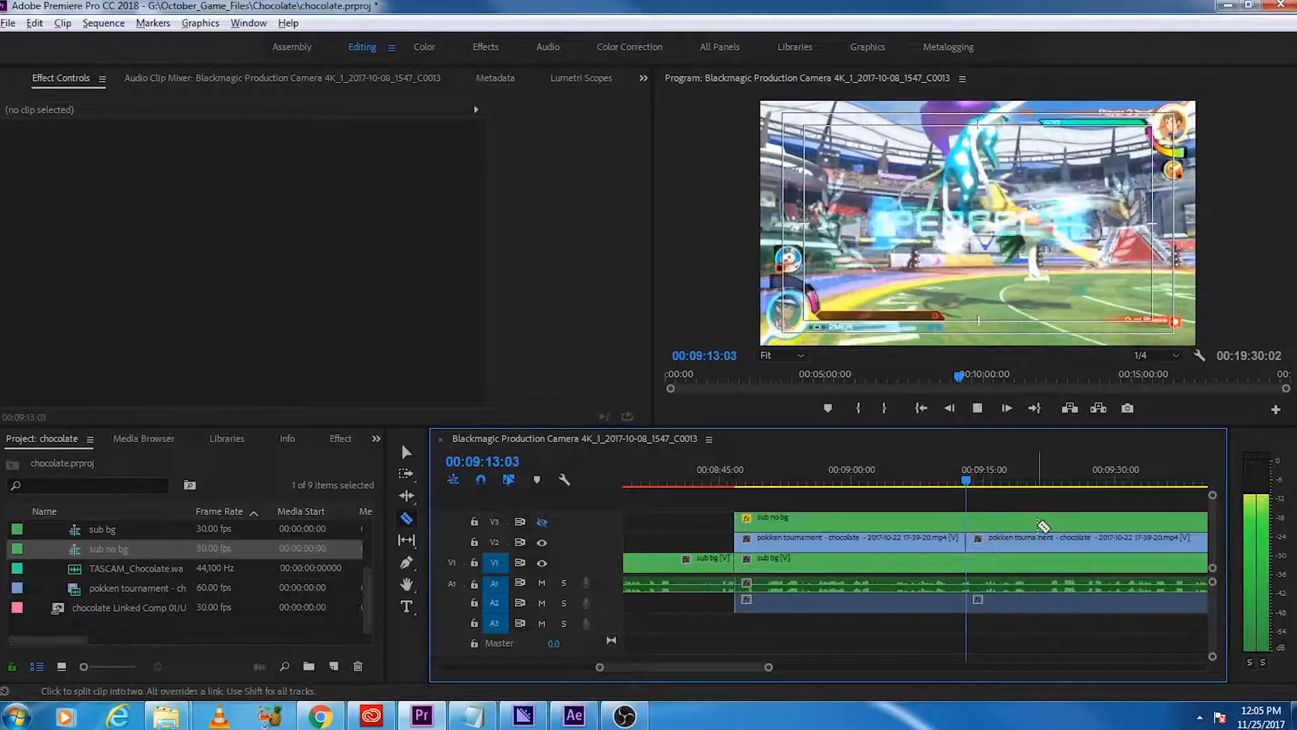
key(v)
key(space)
Step: Hide V2 to recheck the hosts' reaction, and undo both the V2 hiding and the gameplay split
click(542, 542)
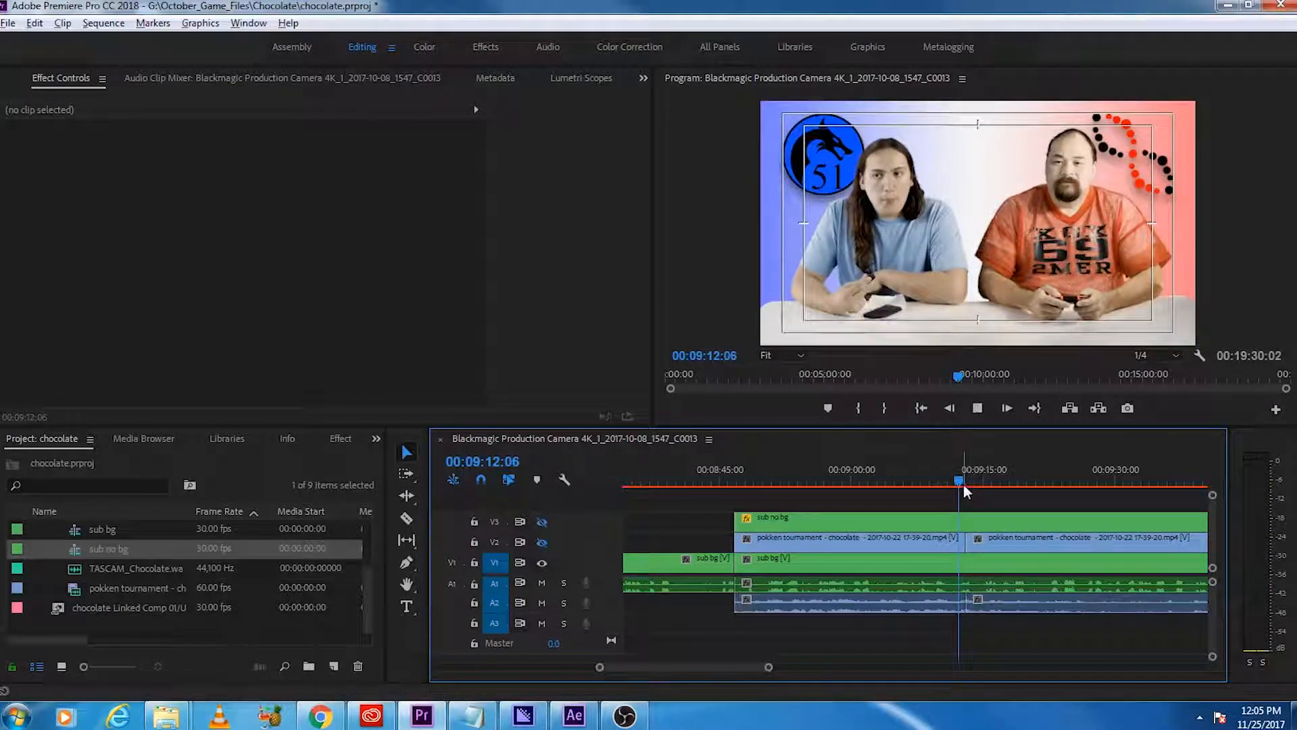
key(space)
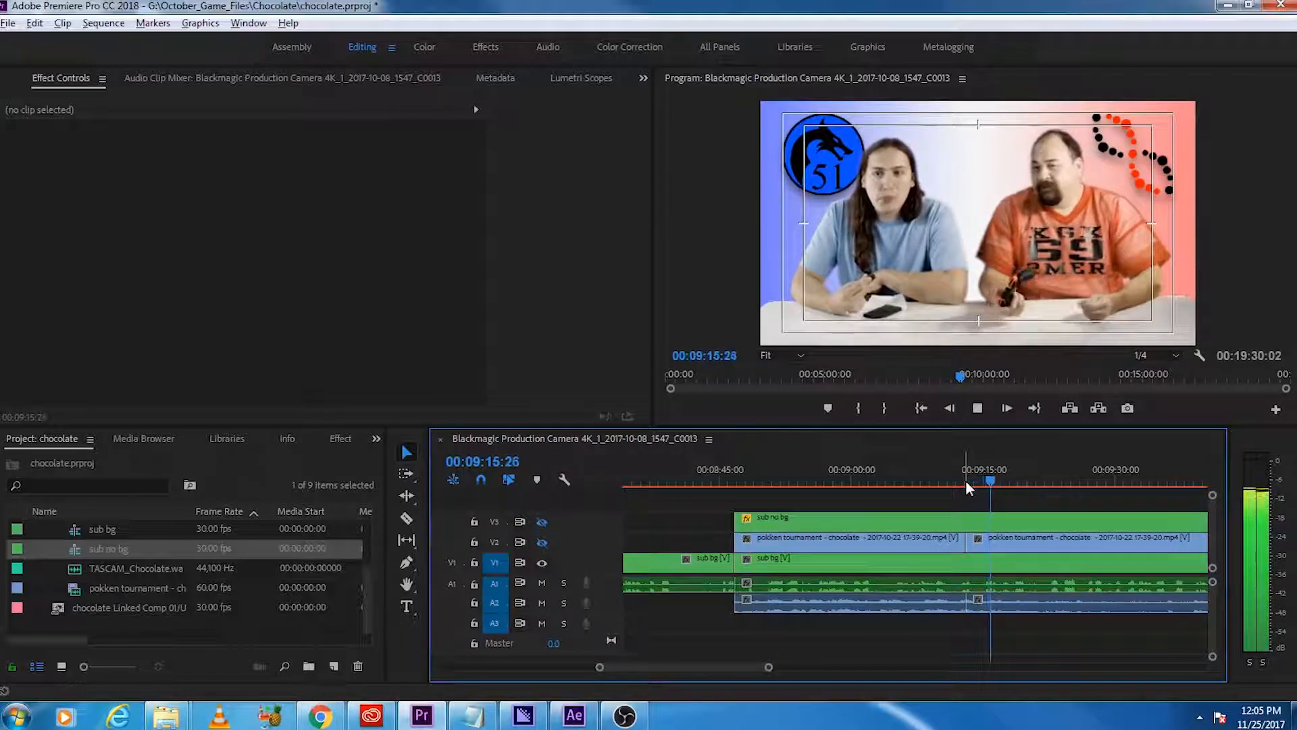
click(966, 480)
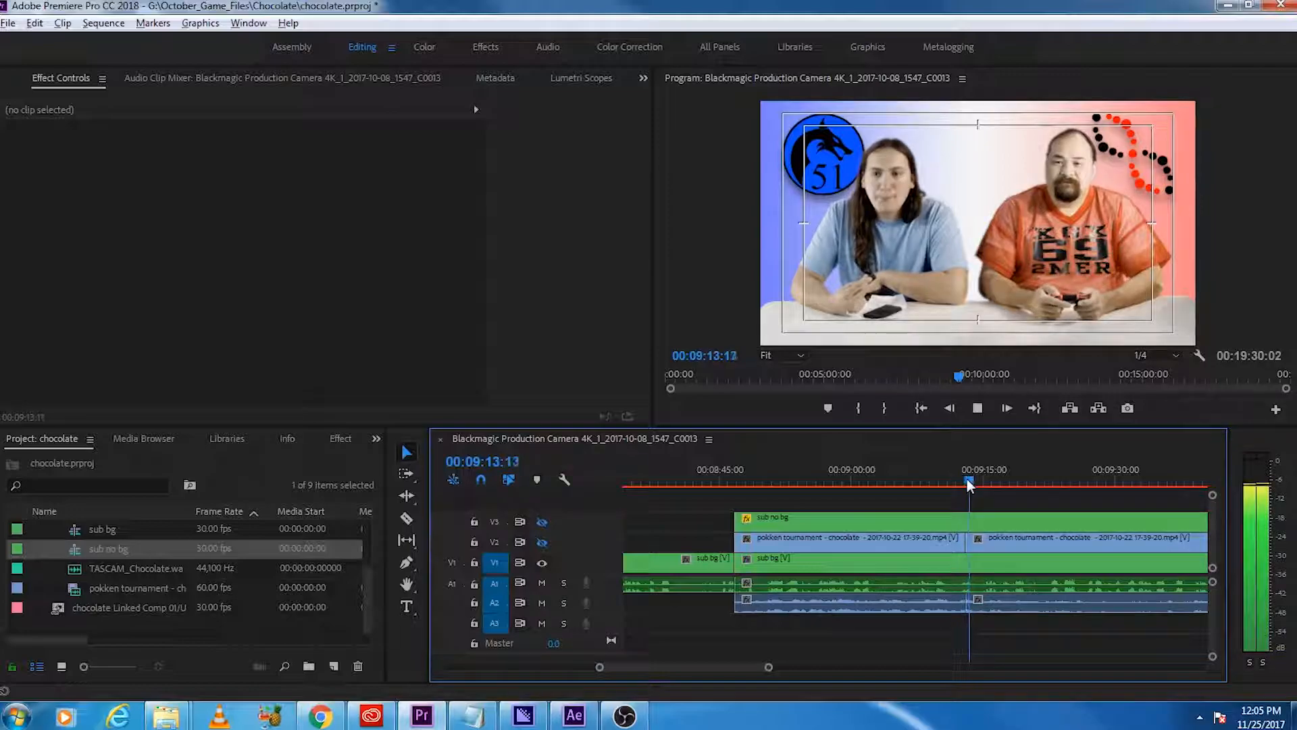
key(space)
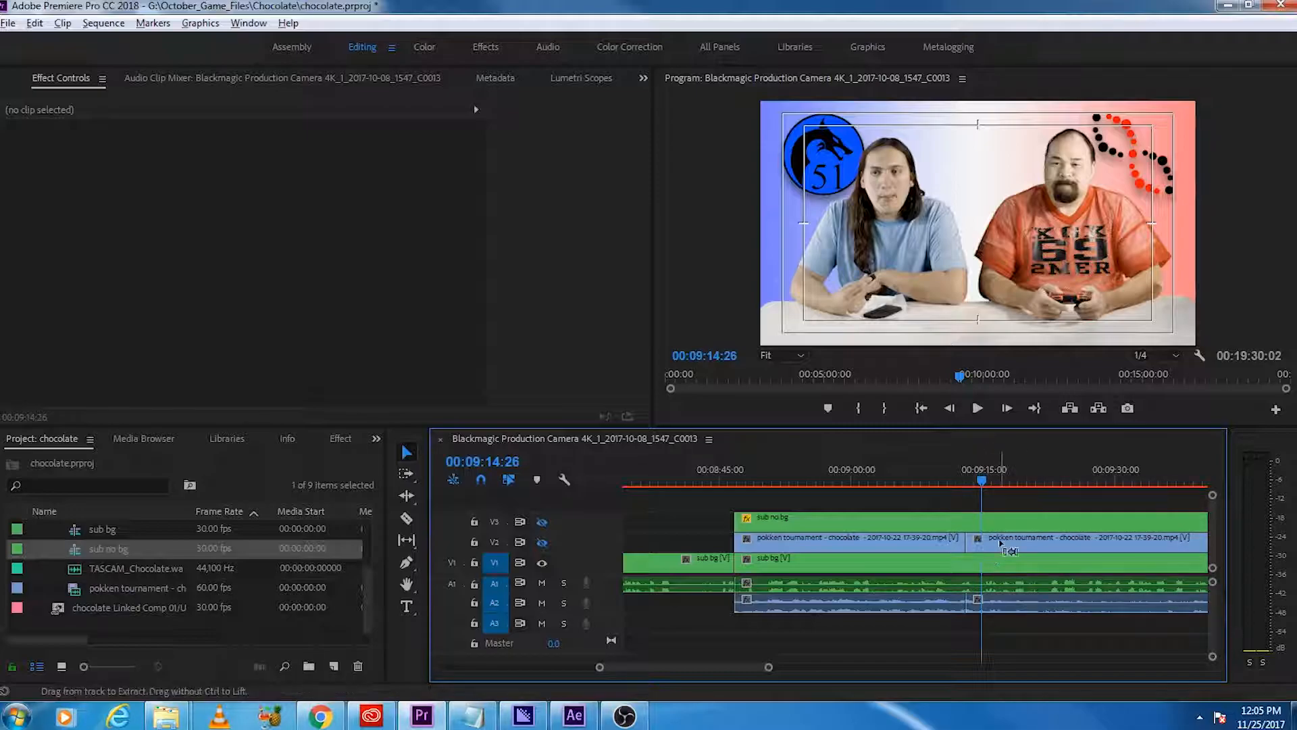
key(ctrl+z)
key(ctrl+z)
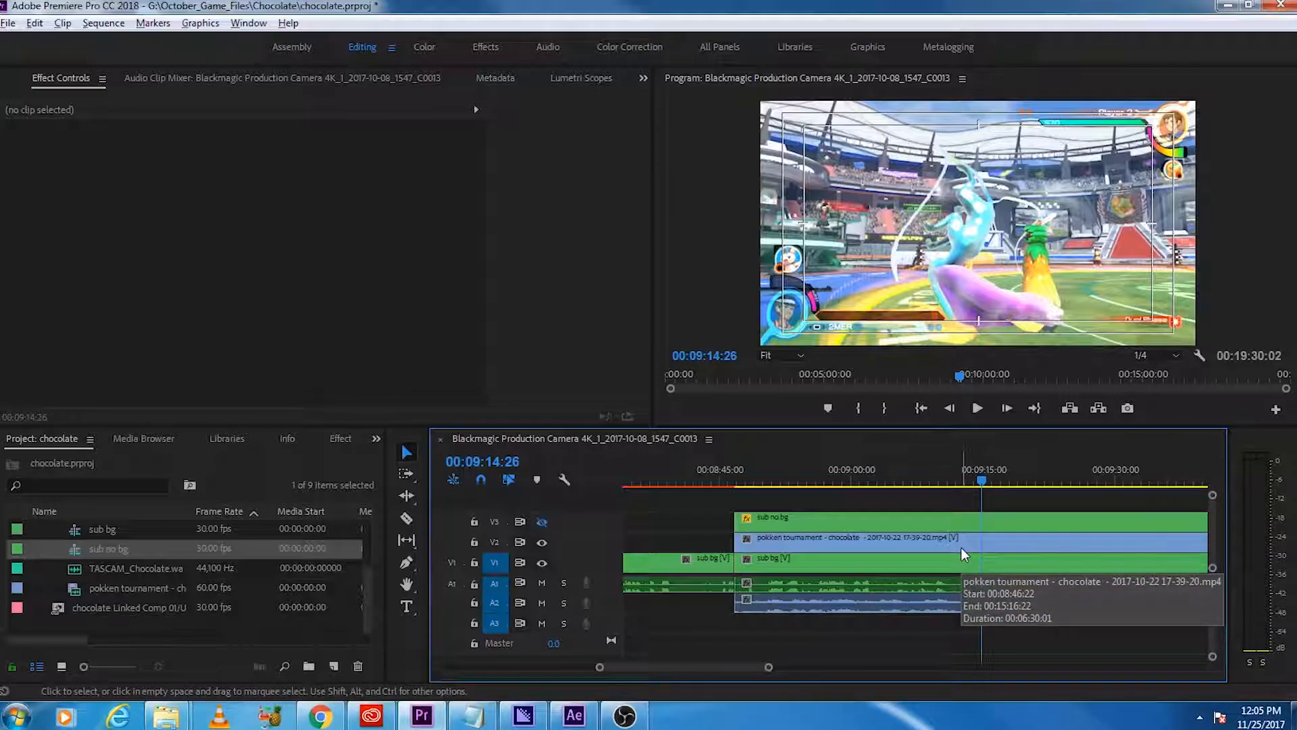
Step: Shift the gameplay clip about 1.5 seconds later on V2 and trim the sub no bg clip's start to match
drag(961, 548, 975, 547)
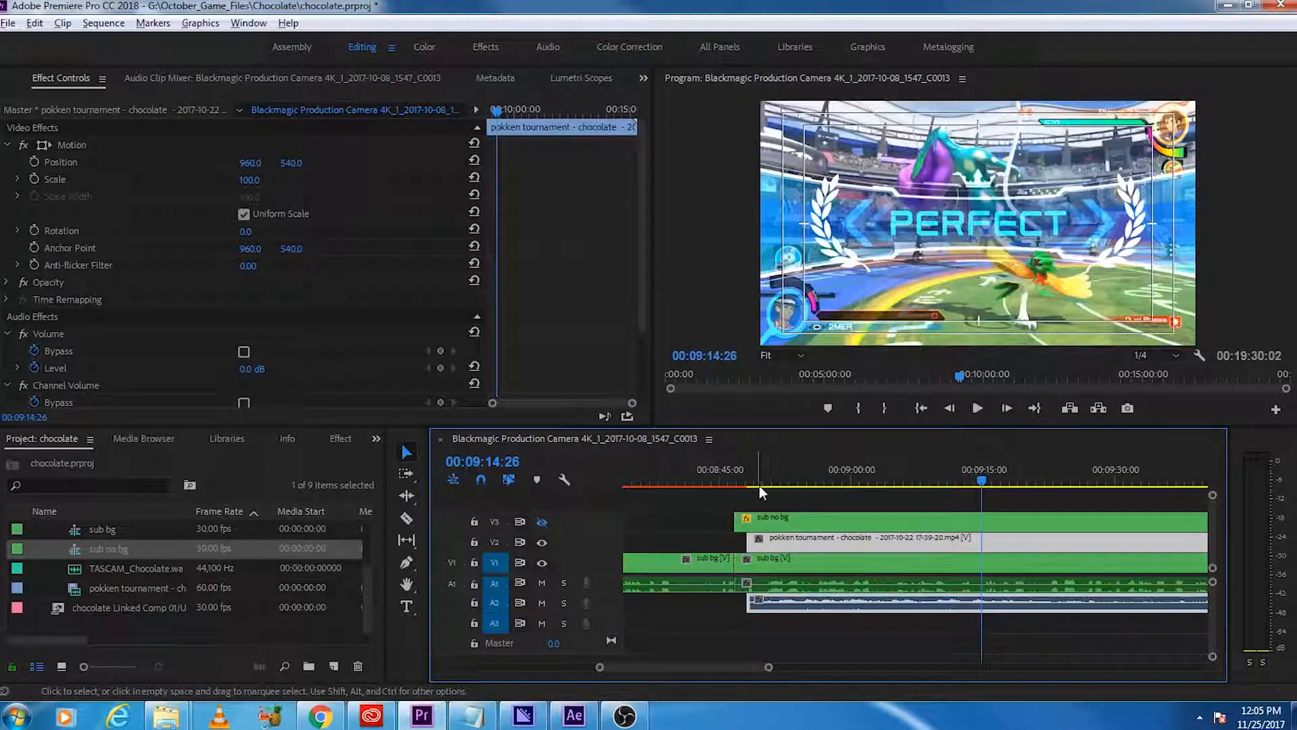
drag(735, 519, 747, 519)
Step: Play the shifted gameplay from about 00:08:45 to check its sync, and show V3 again
click(720, 471)
key(space)
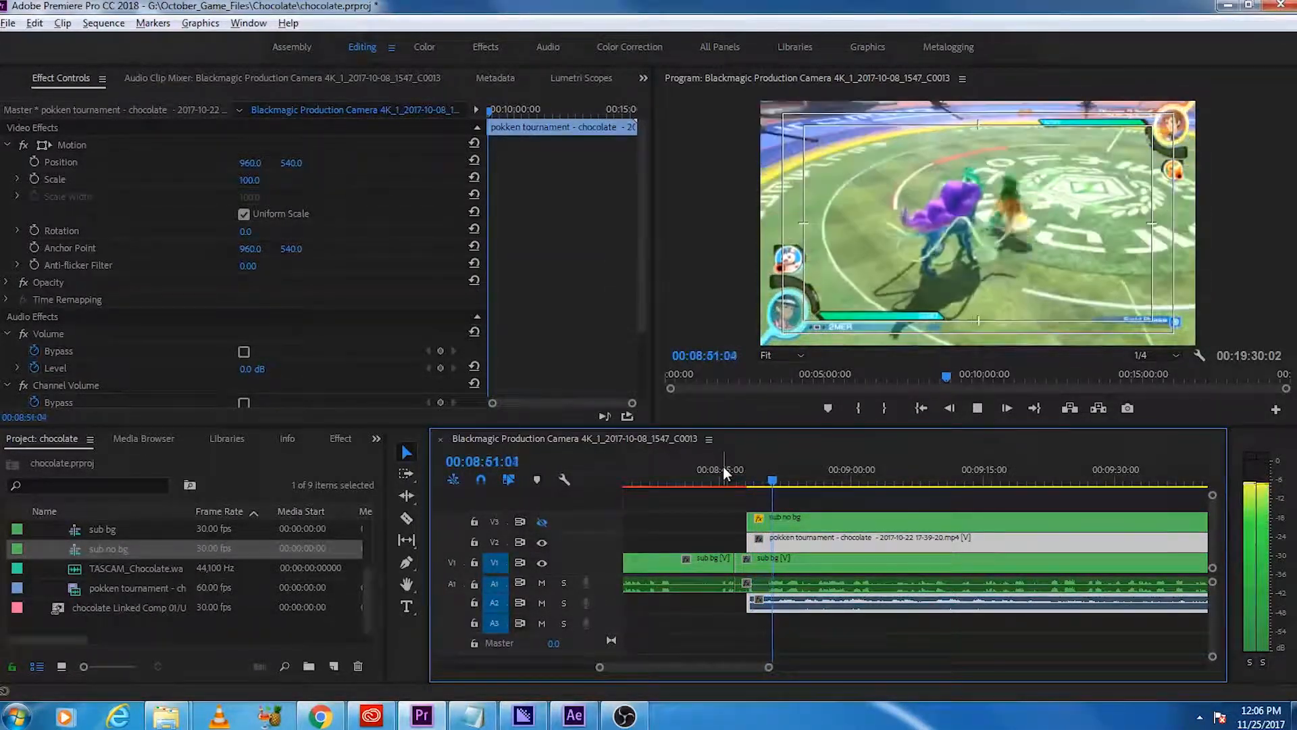
click(542, 522)
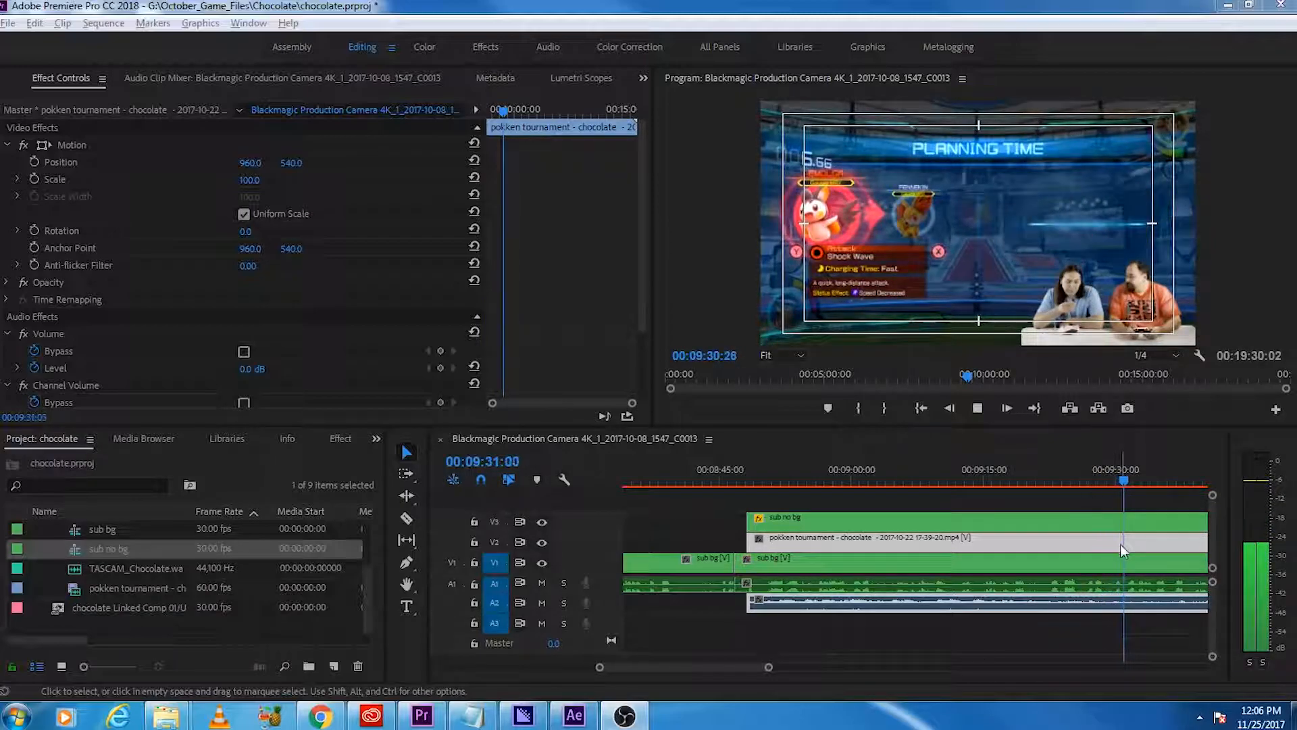
Step: Scan forward through the gameplay overlay from 00:09:31 to locate the end of the match
click(1126, 472)
scroll(1088, 517, down, 6)
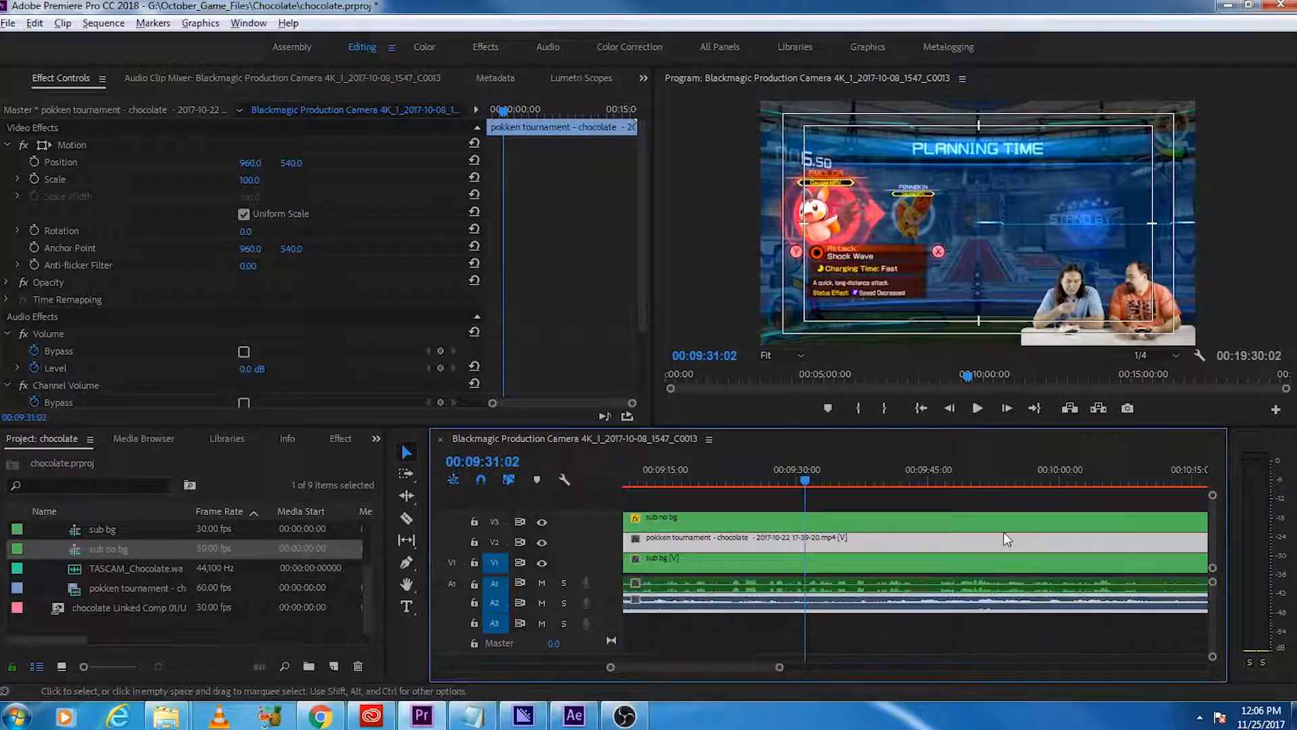
click(903, 479)
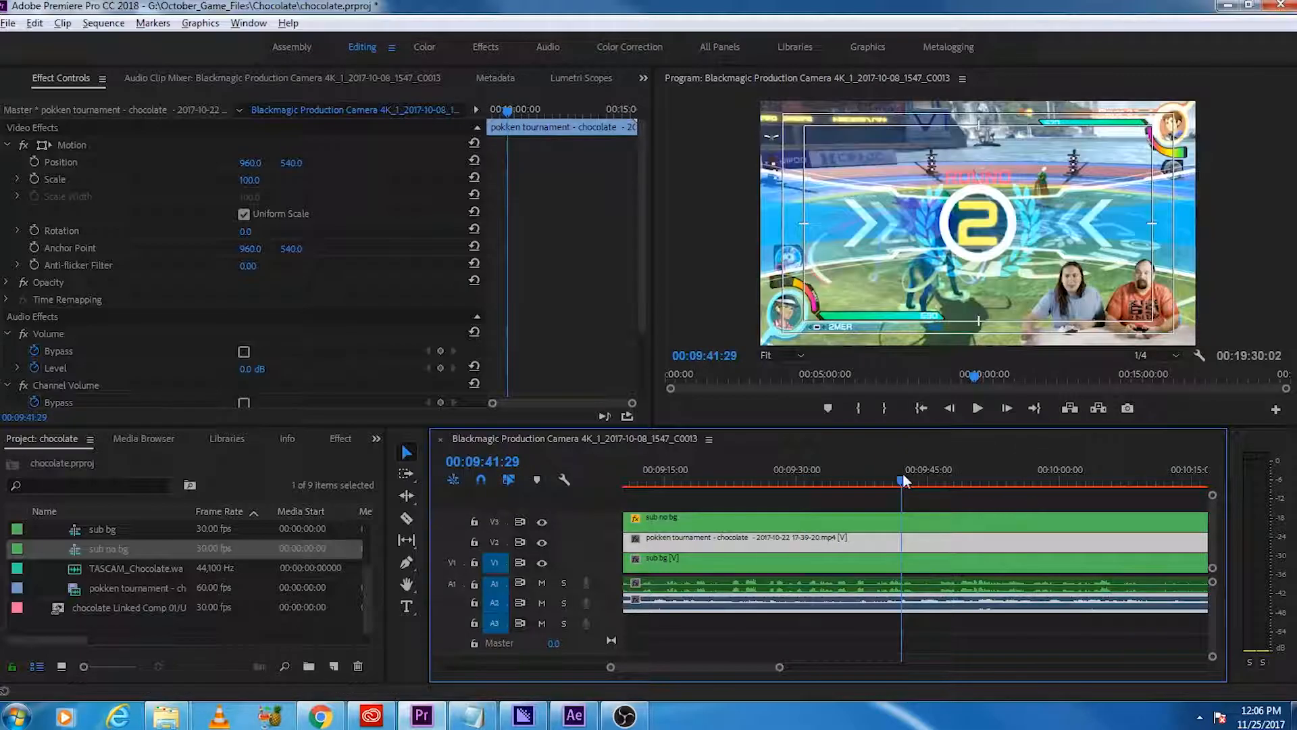
key(space)
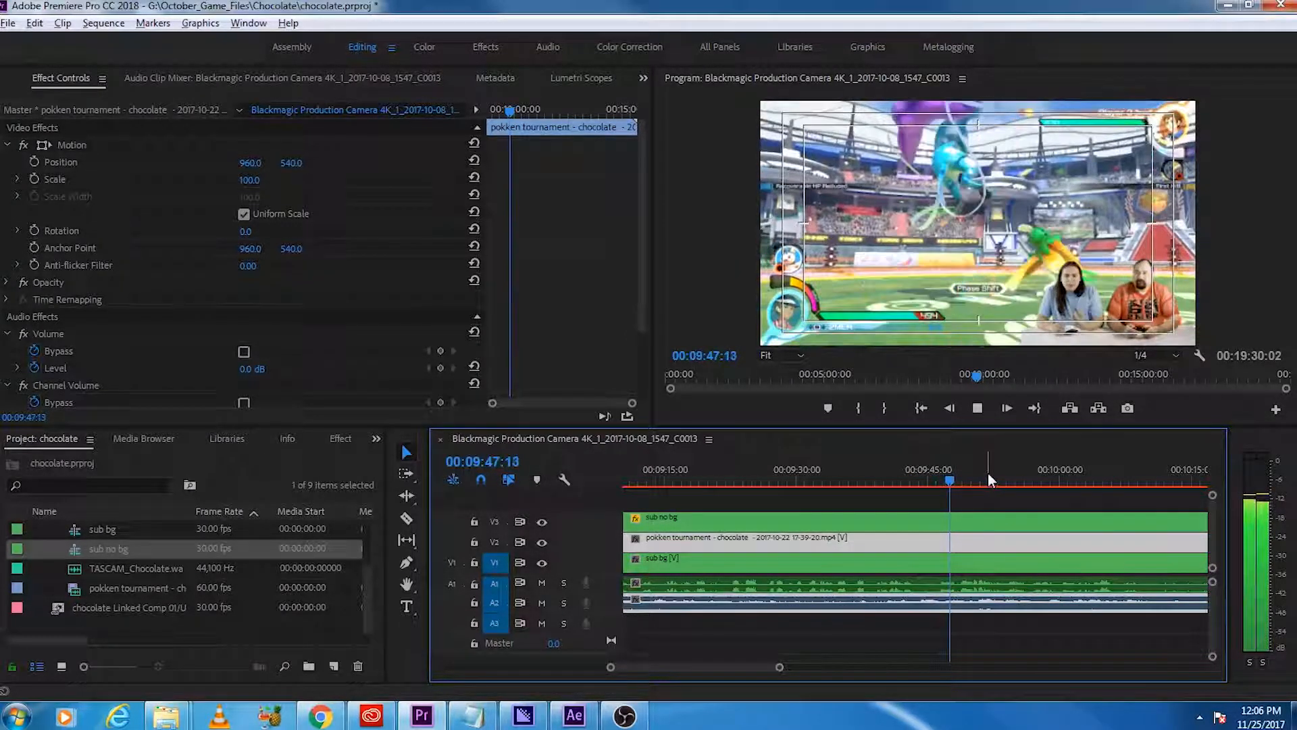
scroll(973, 533, down, 2)
scroll(972, 532, down, 2)
click(933, 481)
click(1000, 483)
click(1048, 481)
drag(1049, 481, 1124, 472)
scroll(1036, 545, down, 2)
scroll(1035, 545, down, 2)
click(886, 480)
drag(886, 484, 873, 481)
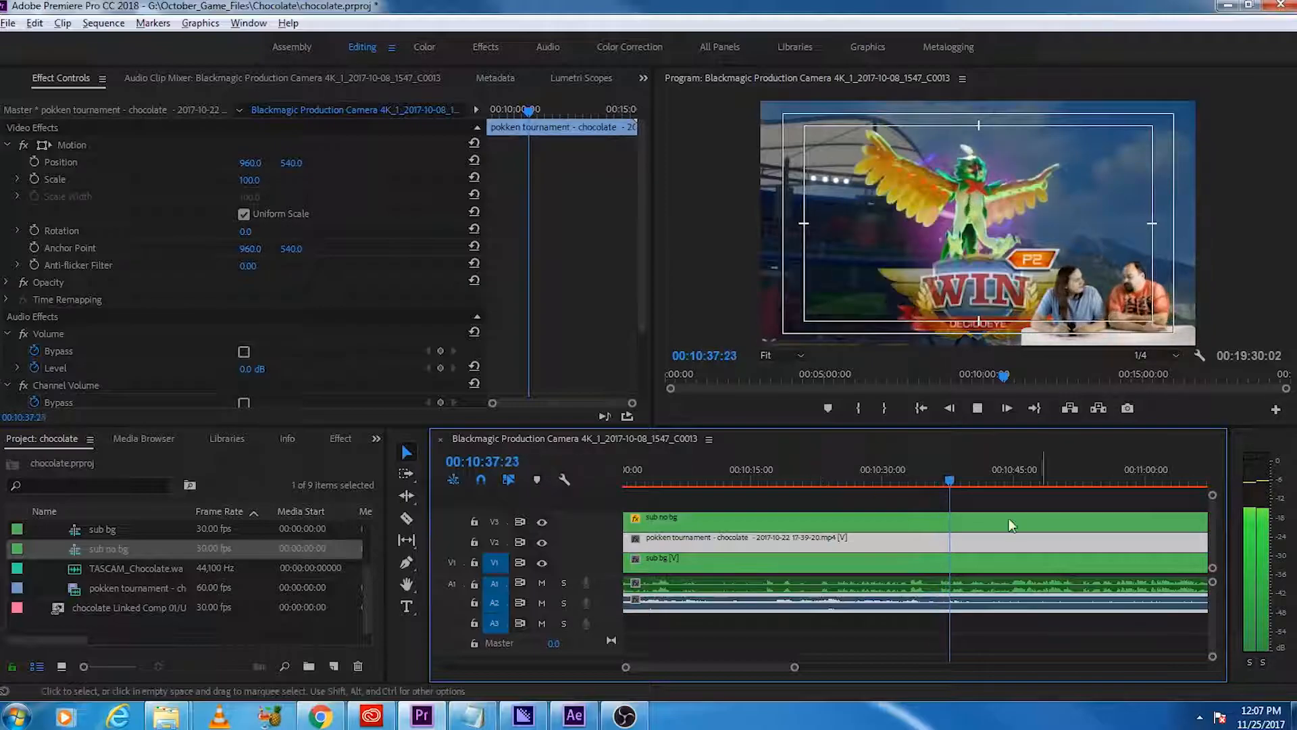
Step: Split the sub no bg and gameplay clips at the match end, just after the P2 WIN screen
key(space)
key(minus)
key(minus)
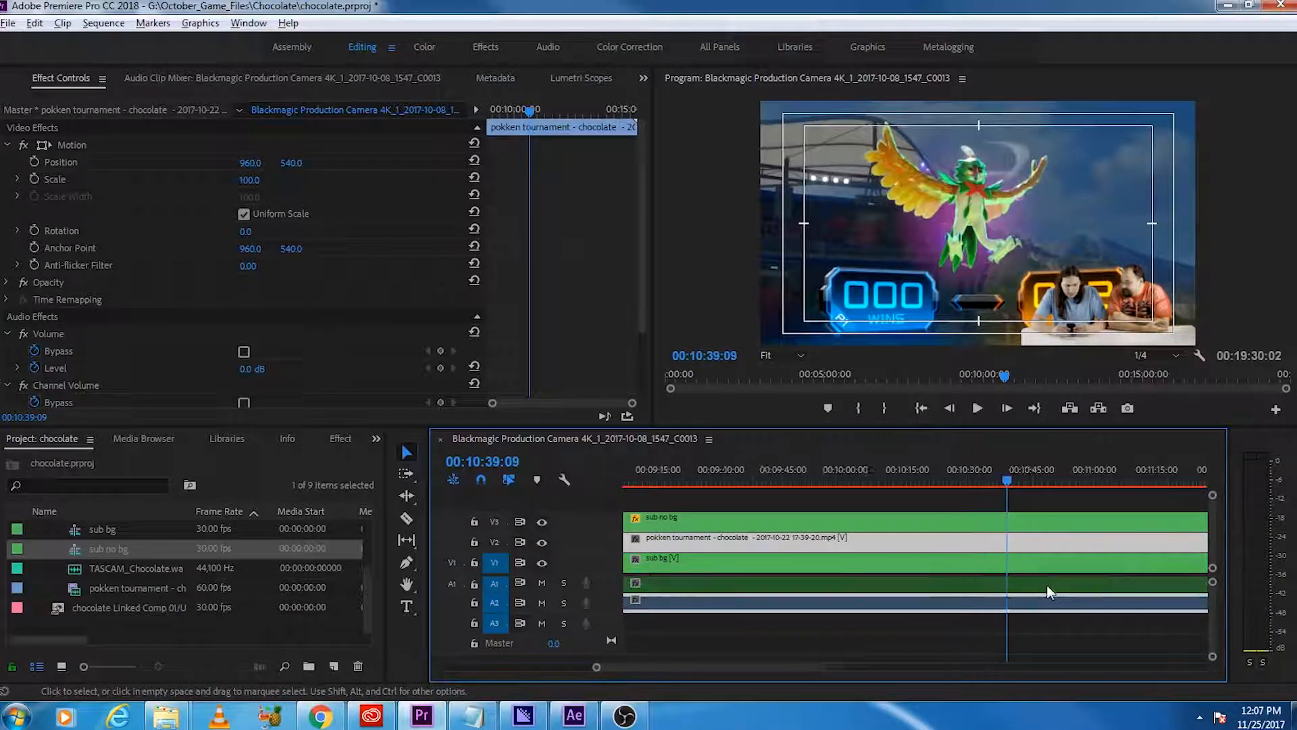
key(minus)
key(minus)
key(minus)
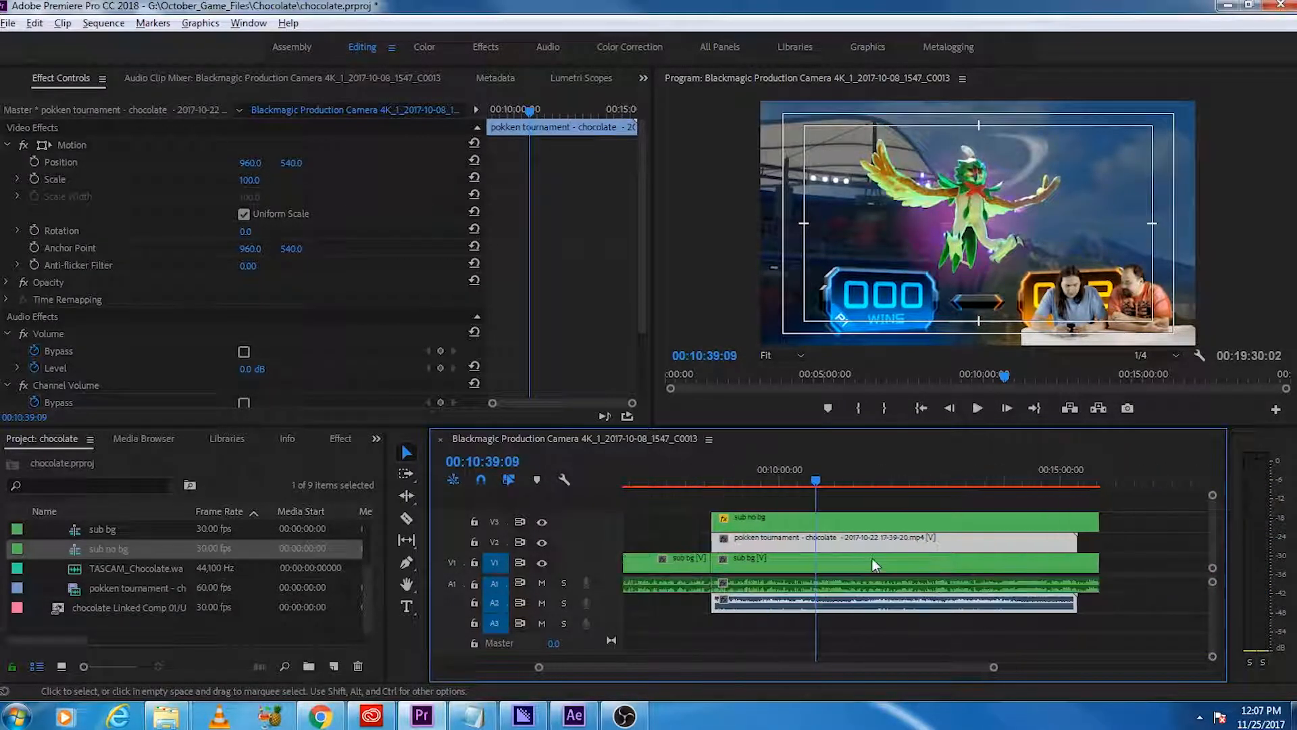
mouse_move(819, 479)
mouse_down()
mouse_move(853, 482)
mouse_move(813, 491)
mouse_up()
key(space)
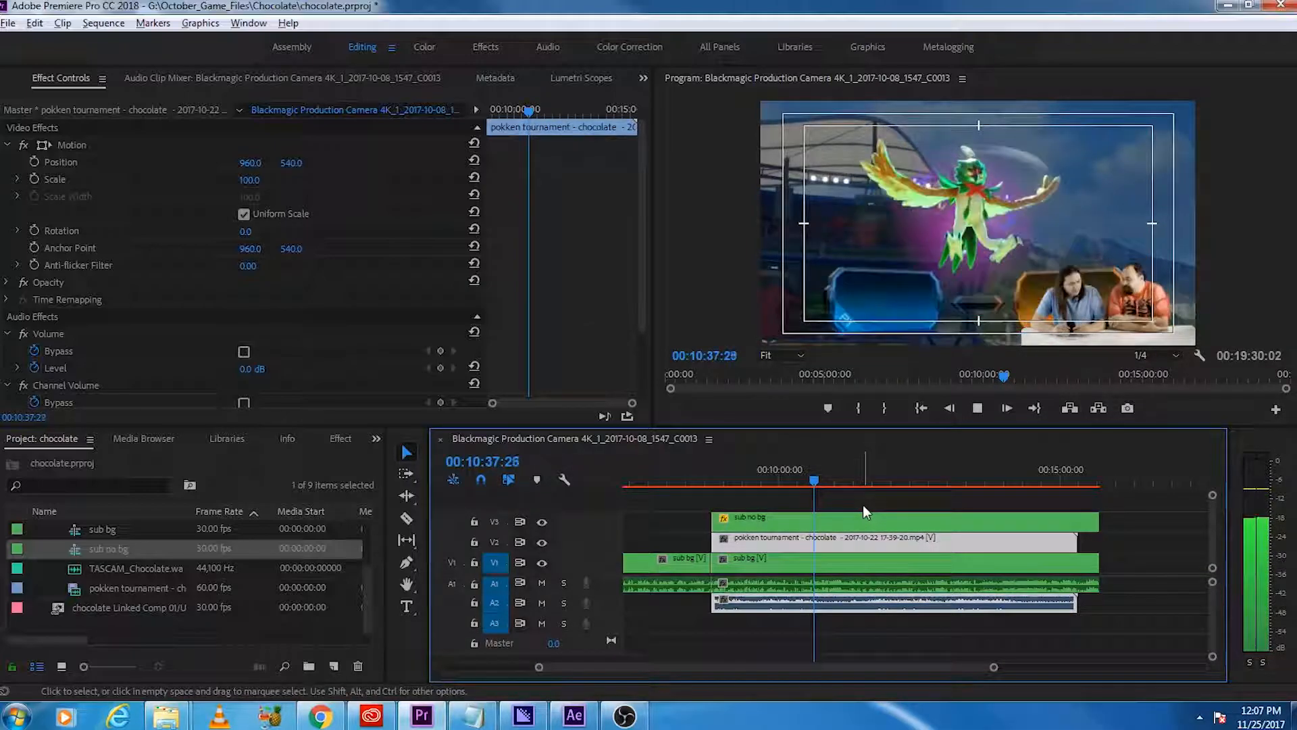
key(space)
key(c)
click(816, 520)
click(816, 539)
key(v)
Step: Split the sub no bg and gameplay clips at 00:11:35:13, where round 1 of the next match starts
drag(814, 480, 867, 495)
key(space)
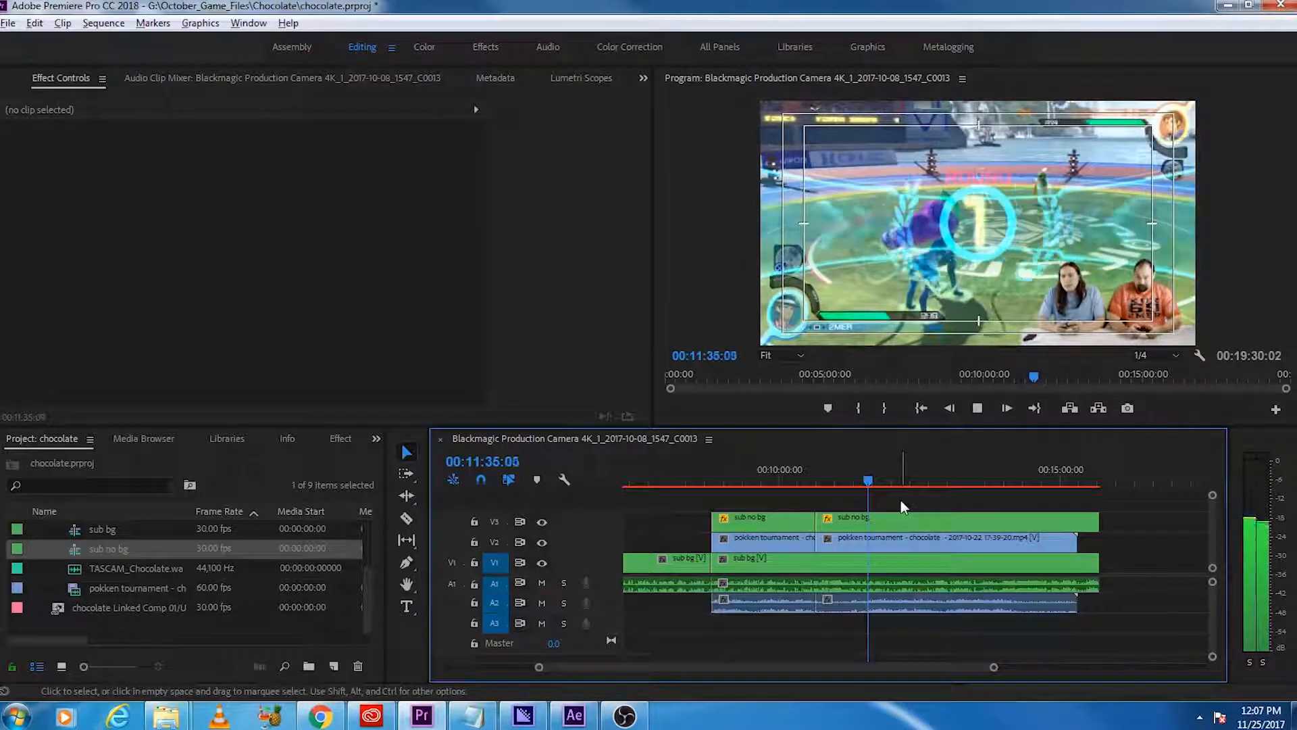
key(space)
key(c)
click(874, 541)
key(v)
Step: Delete the middle sections of the sub no bg and gameplay clips between the two matches
right_click(849, 522)
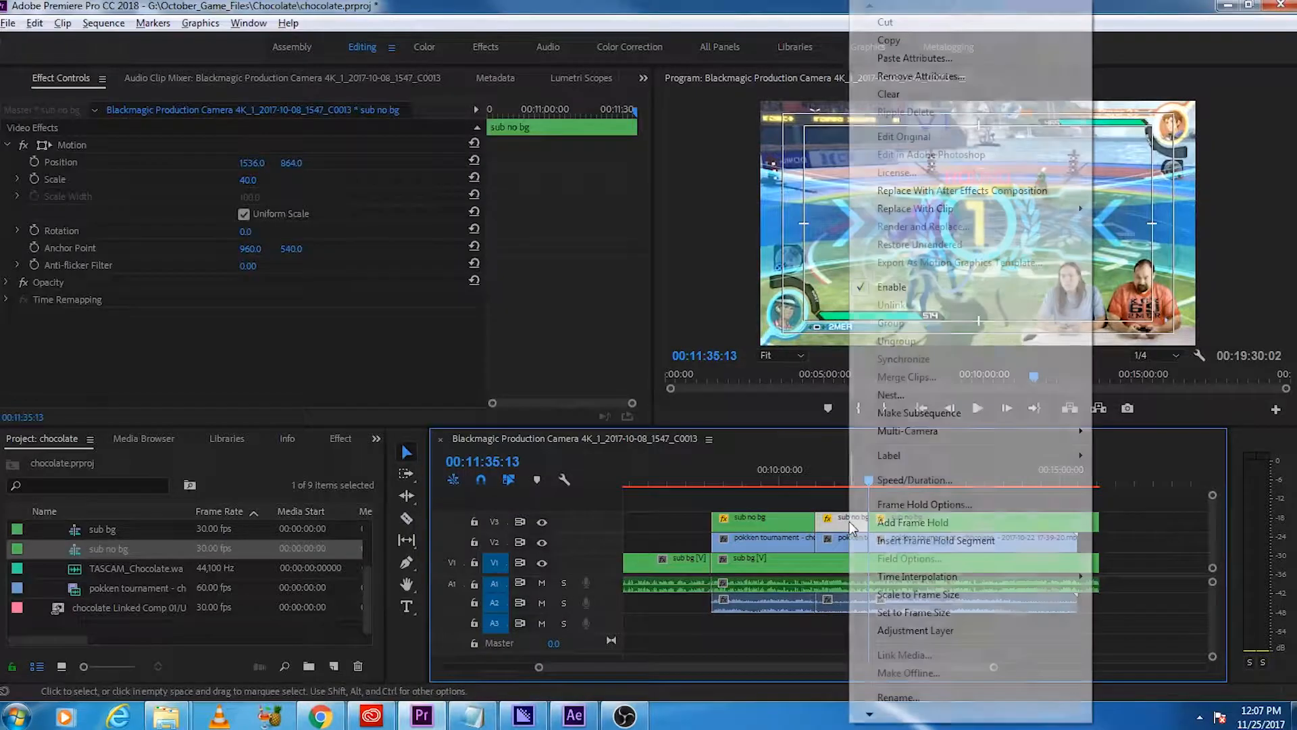
key(Escape)
key(Delete)
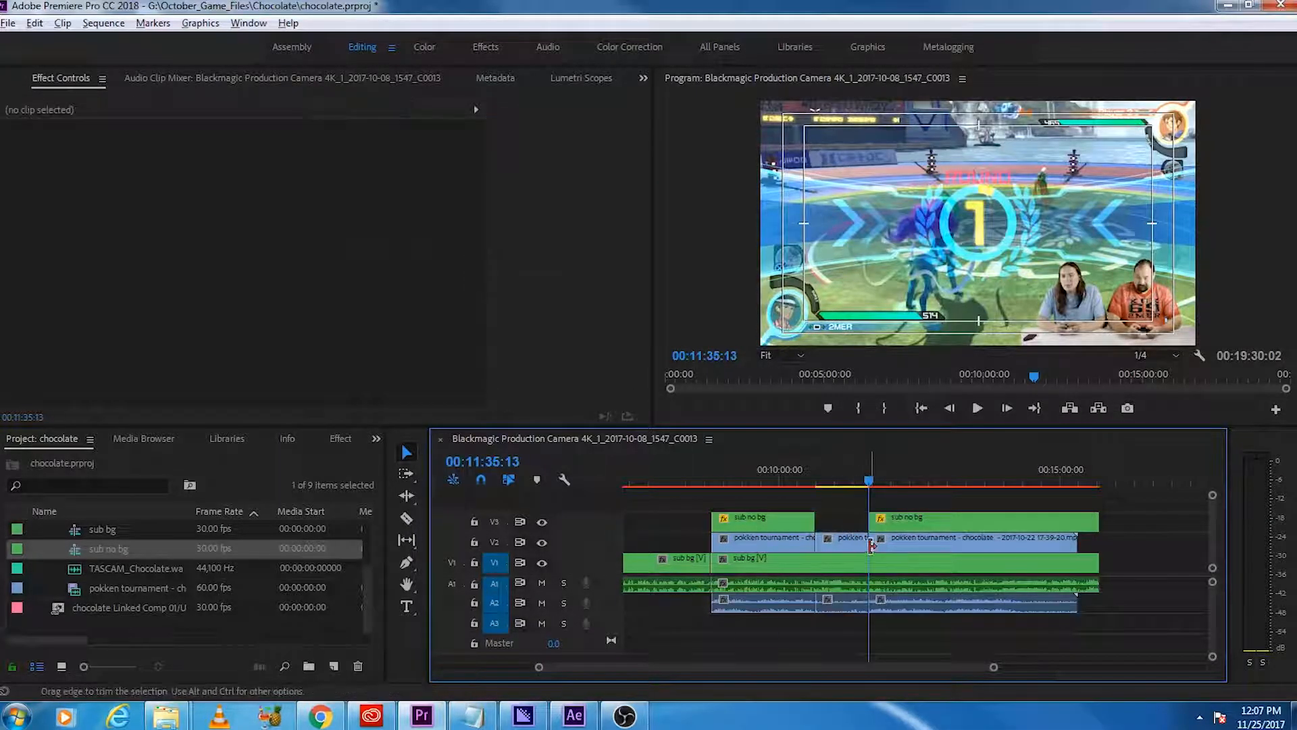
click(856, 540)
key(Delete)
Step: Unlink the first gameplay clip's video from its audio
right_click(796, 539)
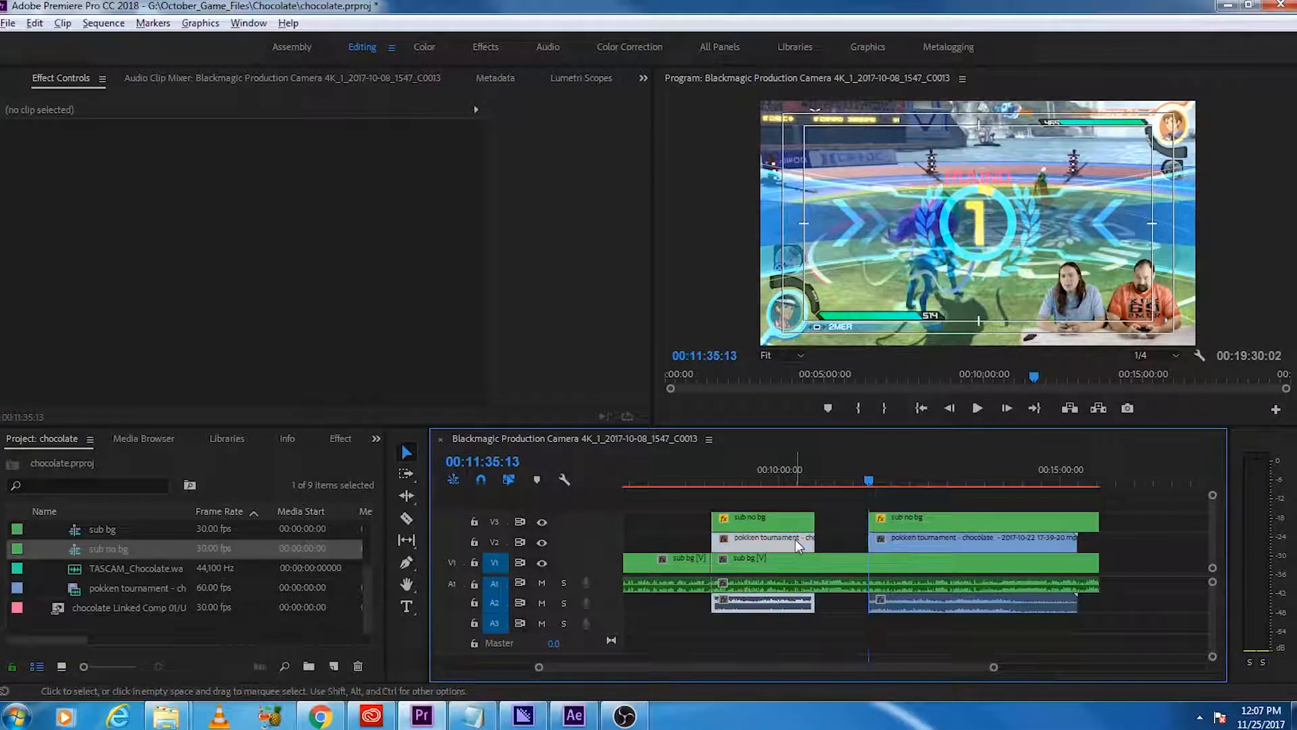
click(852, 288)
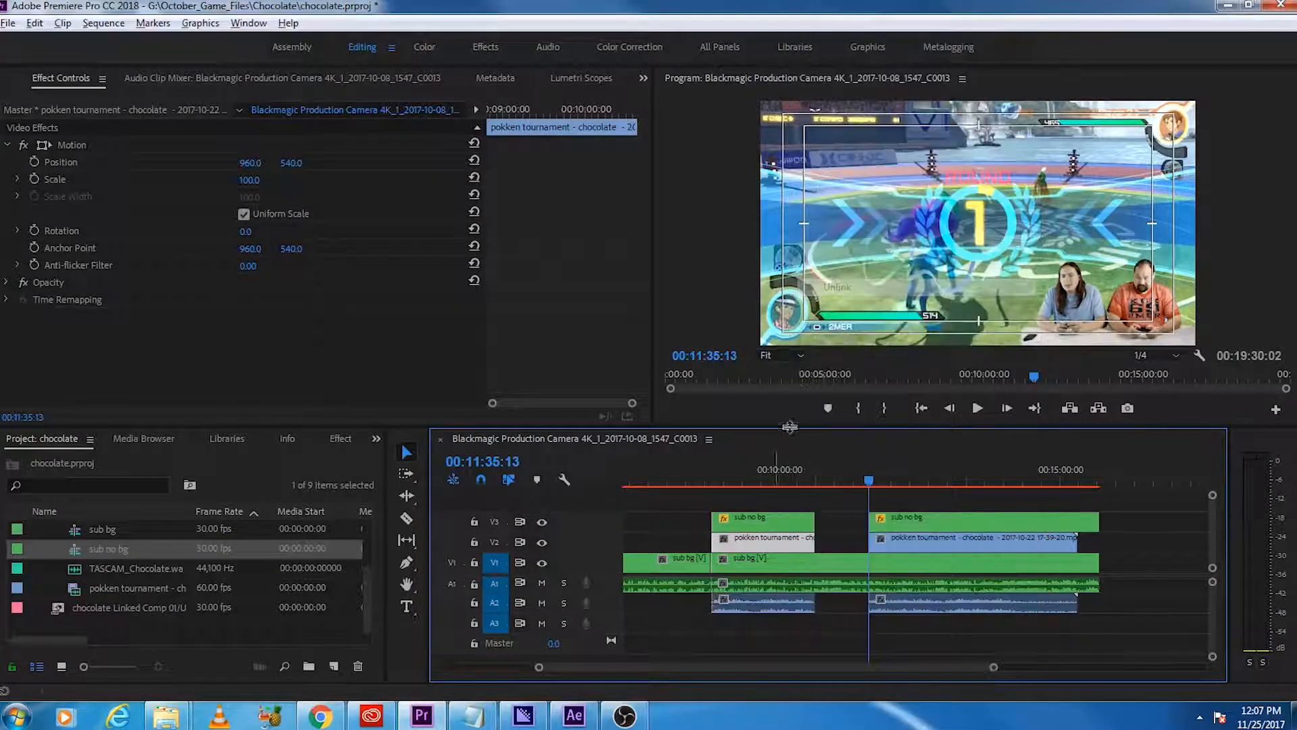
Step: Extend the first gameplay clip's audio a few seconds past its video and add a Constant Power fade-out at its end
scroll(742, 628, down, 1)
scroll(760, 619, up, 3)
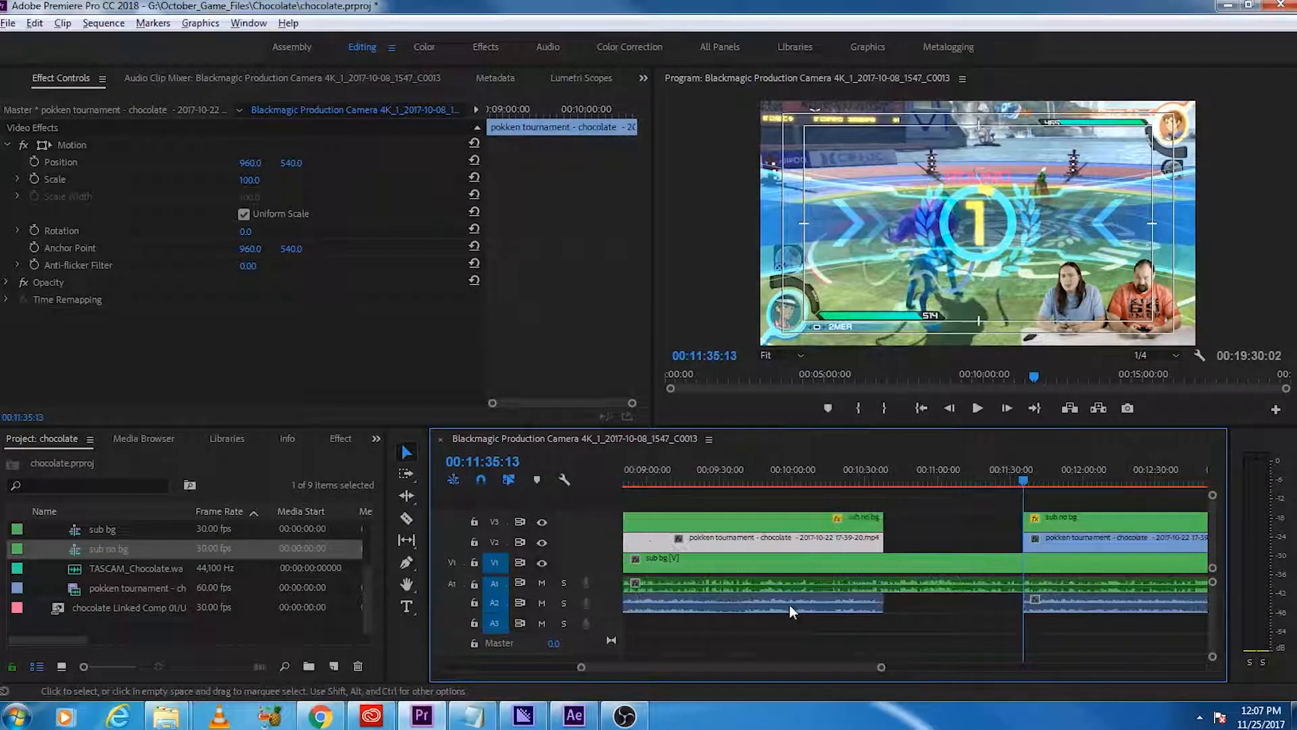
drag(883, 607, 895, 607)
right_click(895, 608)
click(956, 581)
scroll(863, 644, up, 7)
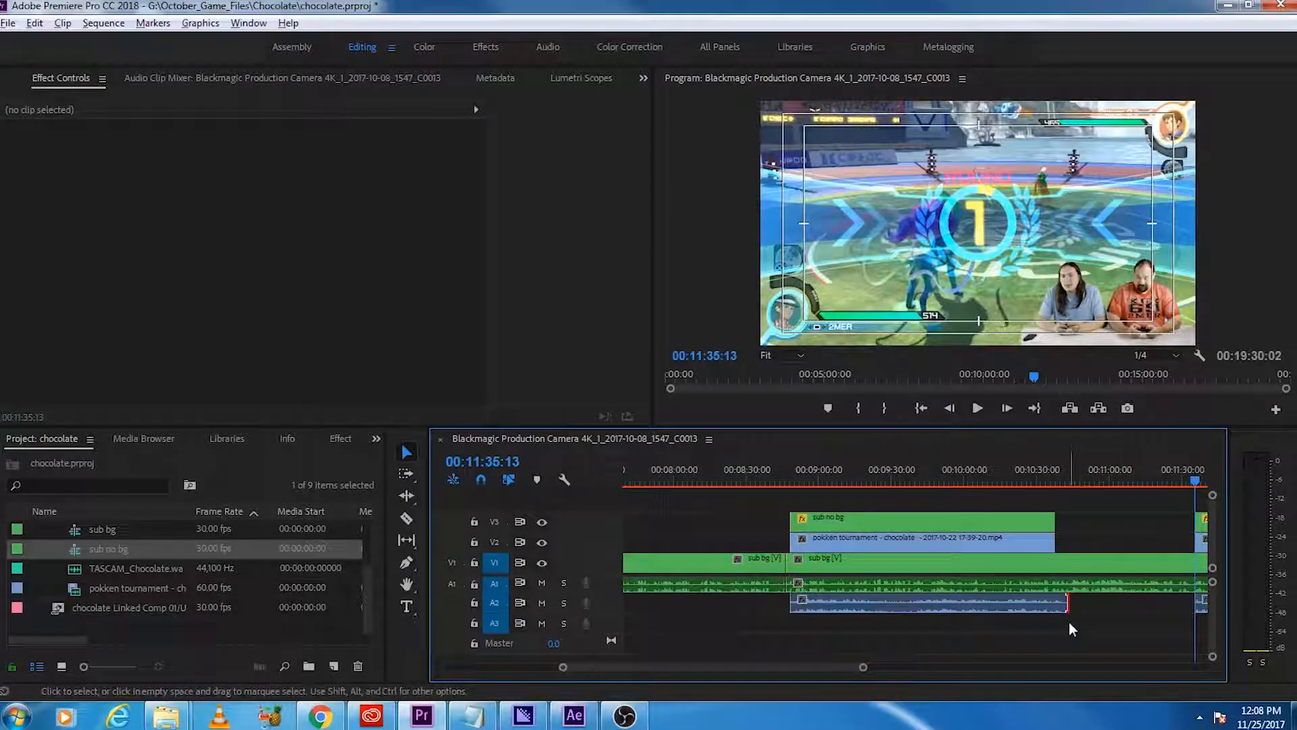
scroll(1070, 623, up, 2)
scroll(1081, 621, up, 2)
drag(1089, 602, 1073, 607)
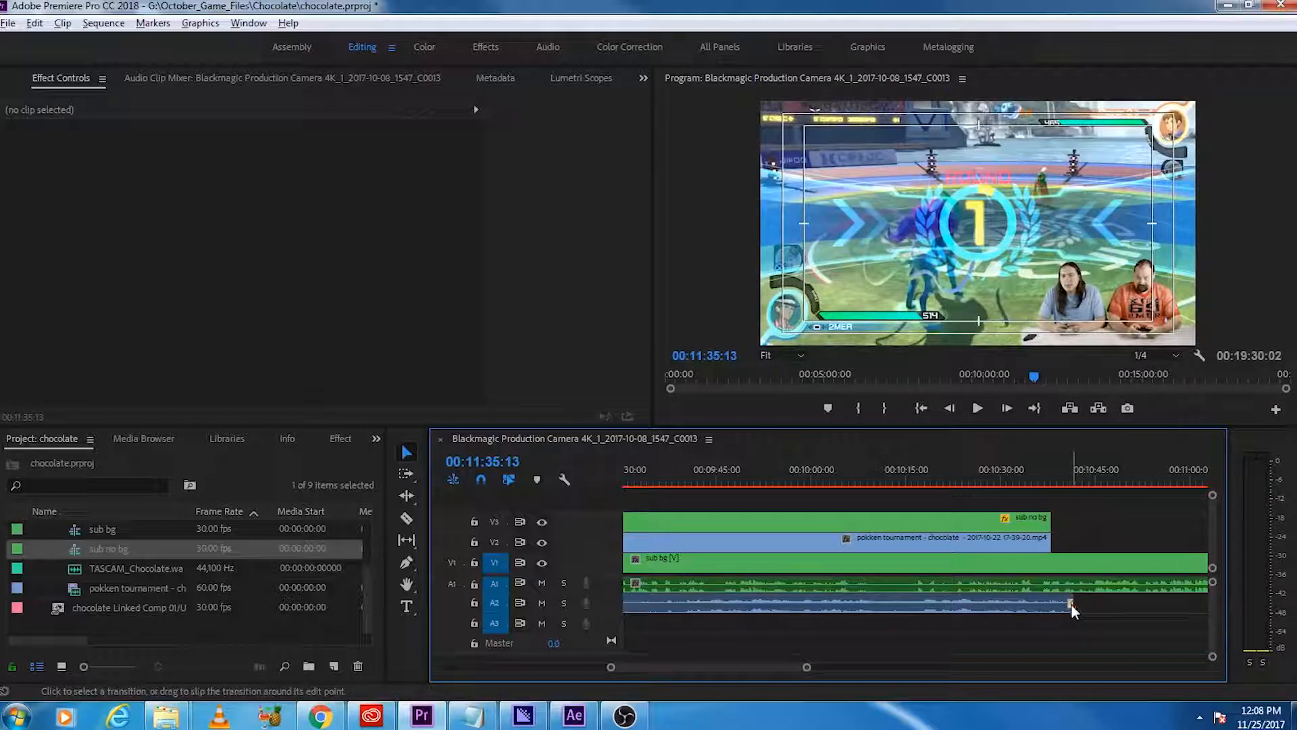
click(1072, 604)
Step: Apply the default audio transition to the start of the first gameplay clip's audio
scroll(1027, 647, up, 5)
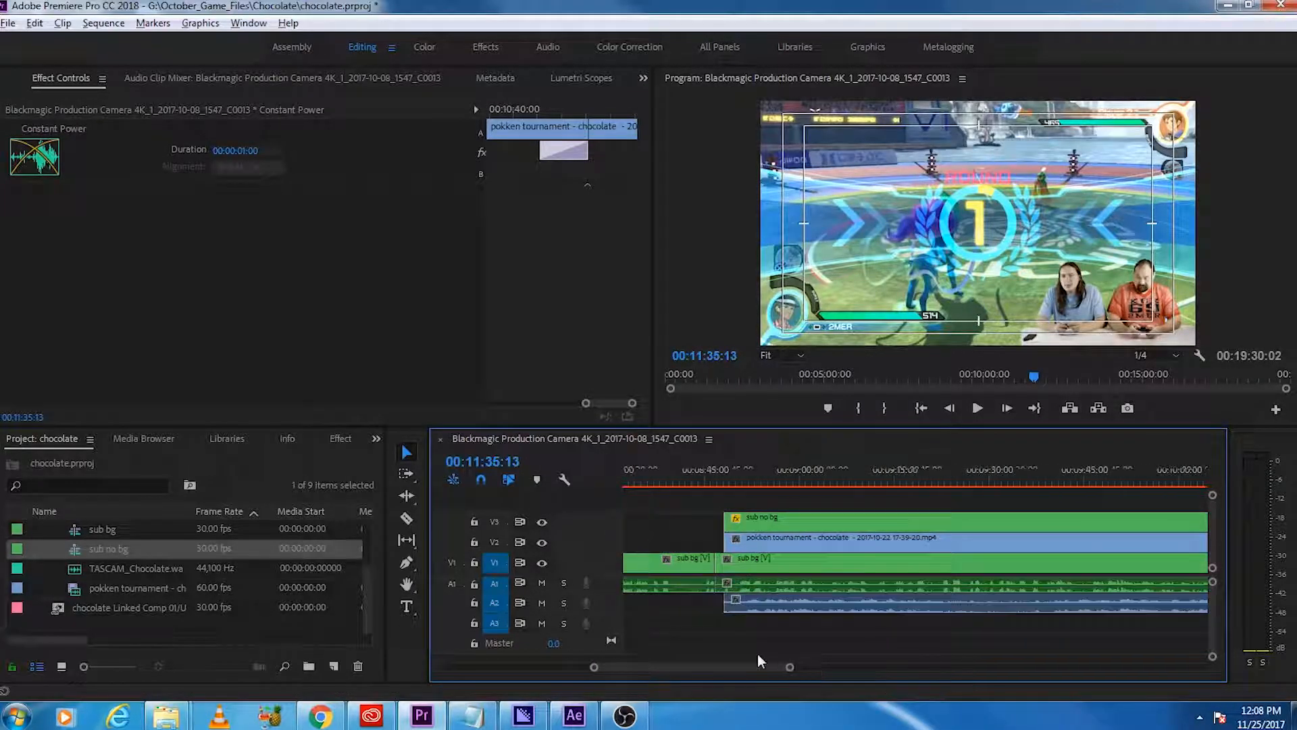
scroll(777, 635, up, 2)
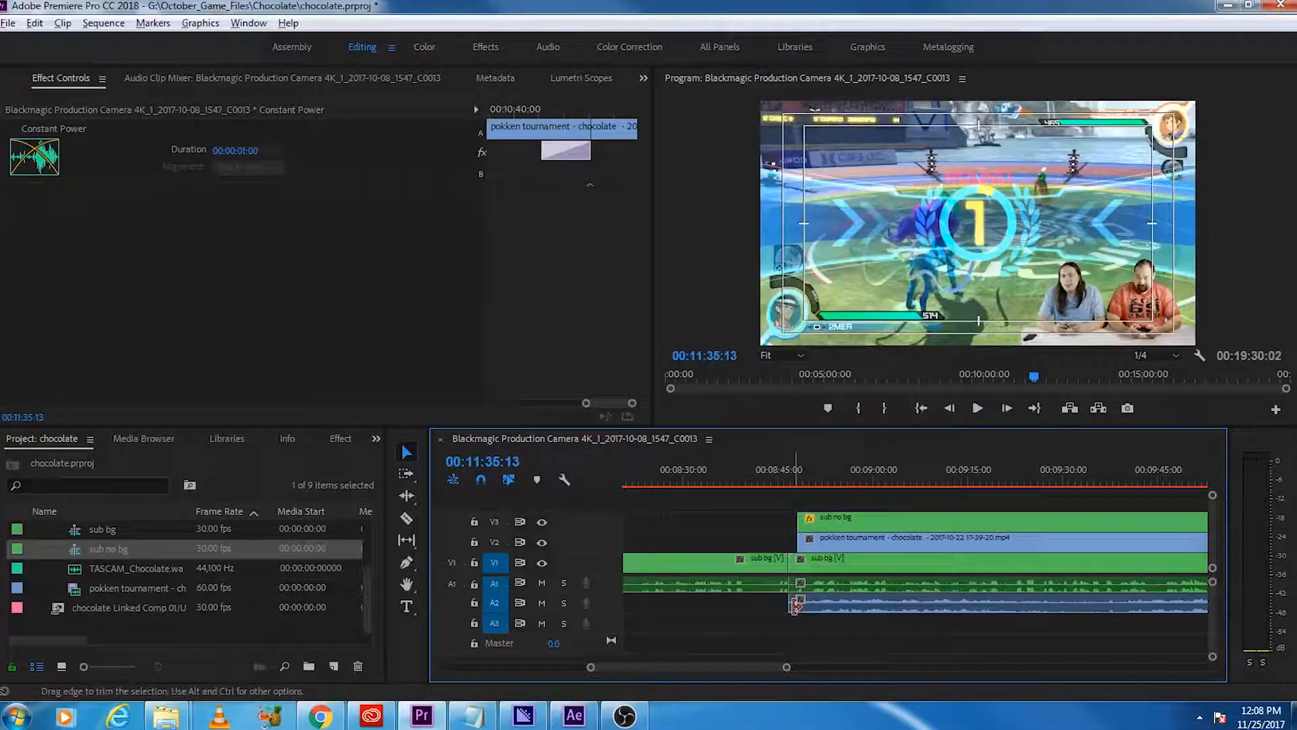
right_click(795, 602)
click(855, 578)
Step: Fine-tune the end of the first gameplay audio to about 00:10:41 and play back its fade-out
scroll(873, 639, down, 6)
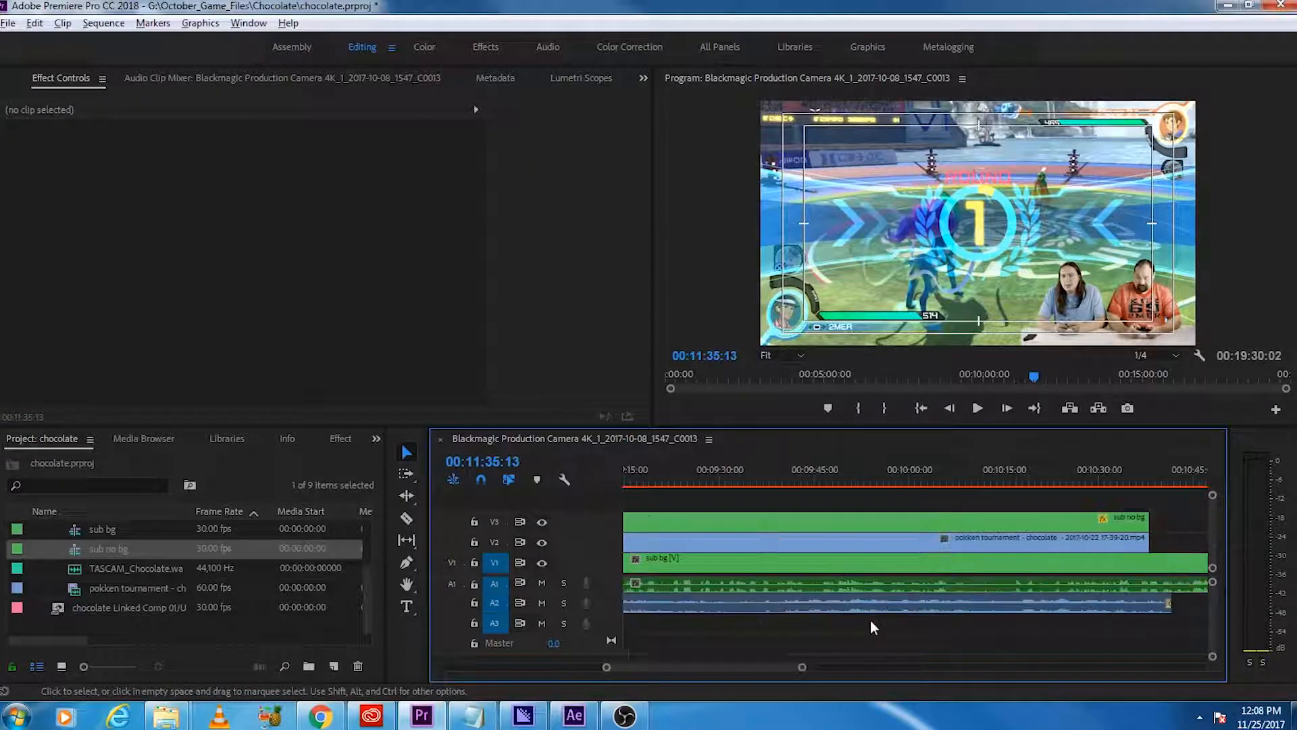
scroll(872, 622, down, 1)
scroll(980, 599, down, 1)
scroll(973, 604, up, 5)
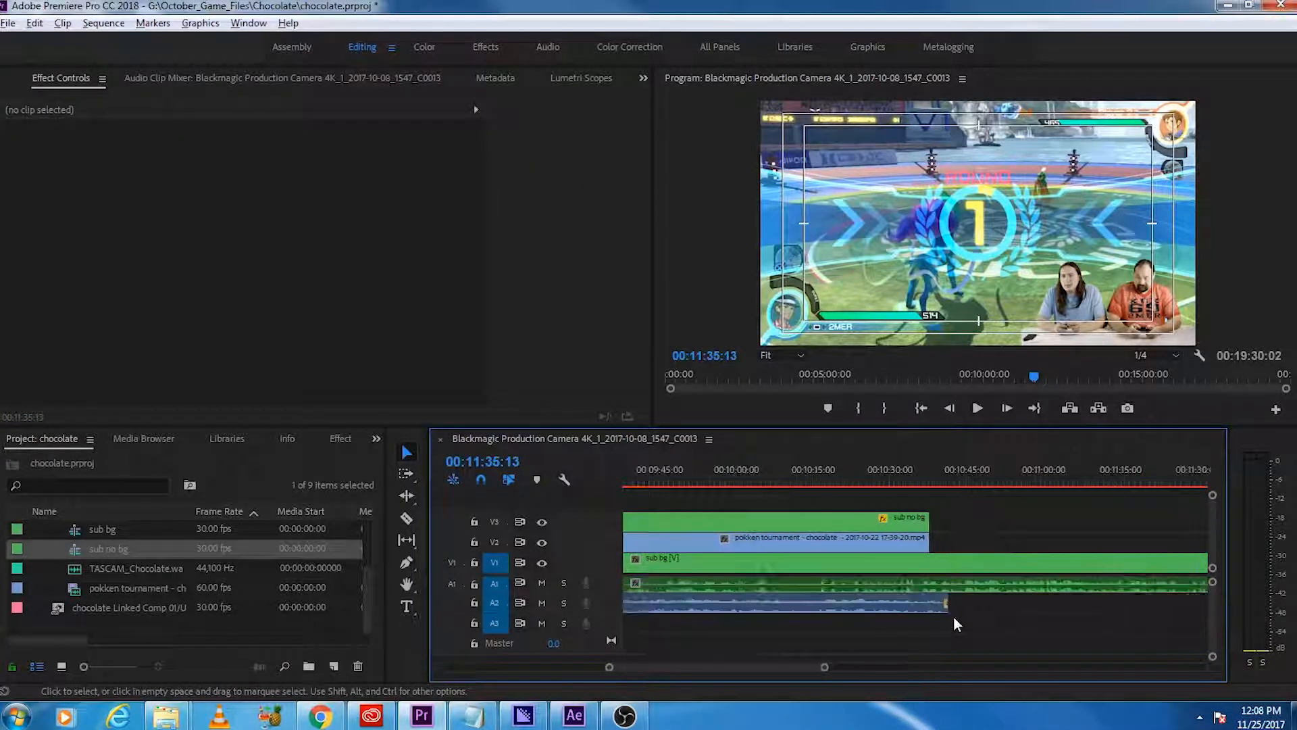
drag(951, 610, 931, 614)
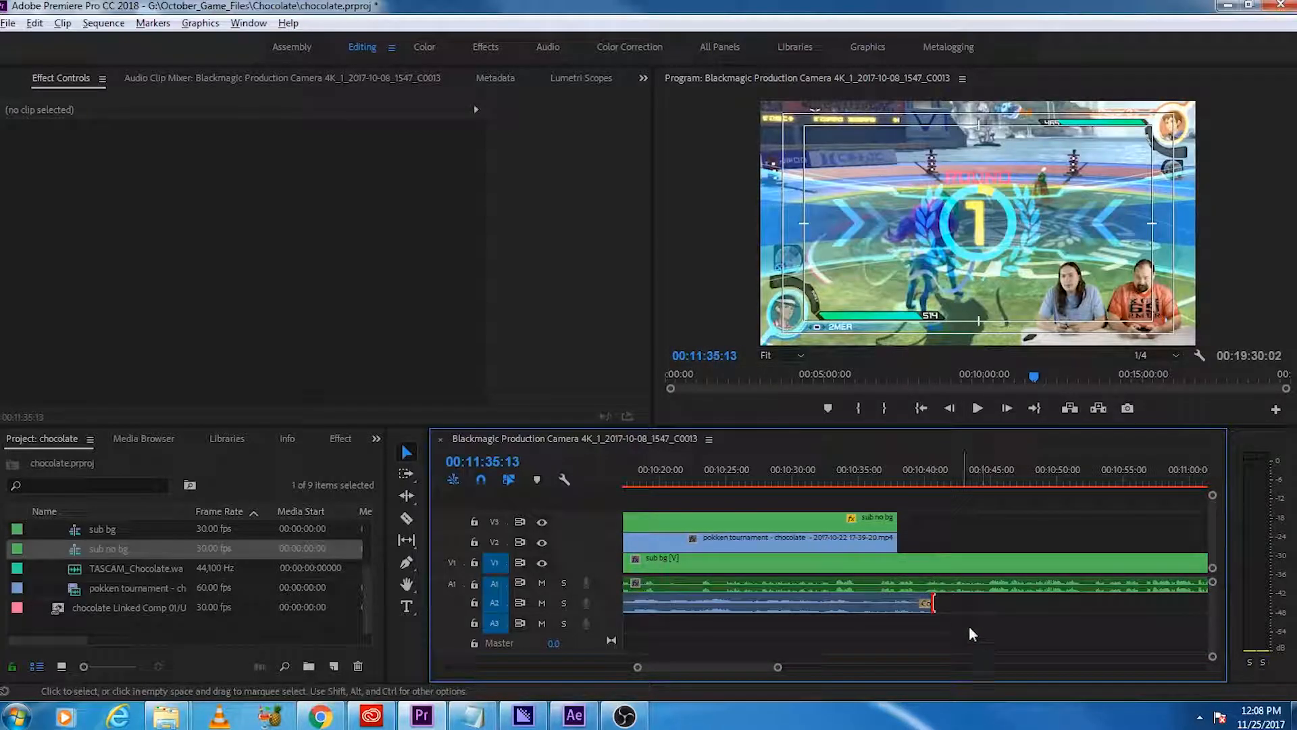
click(867, 473)
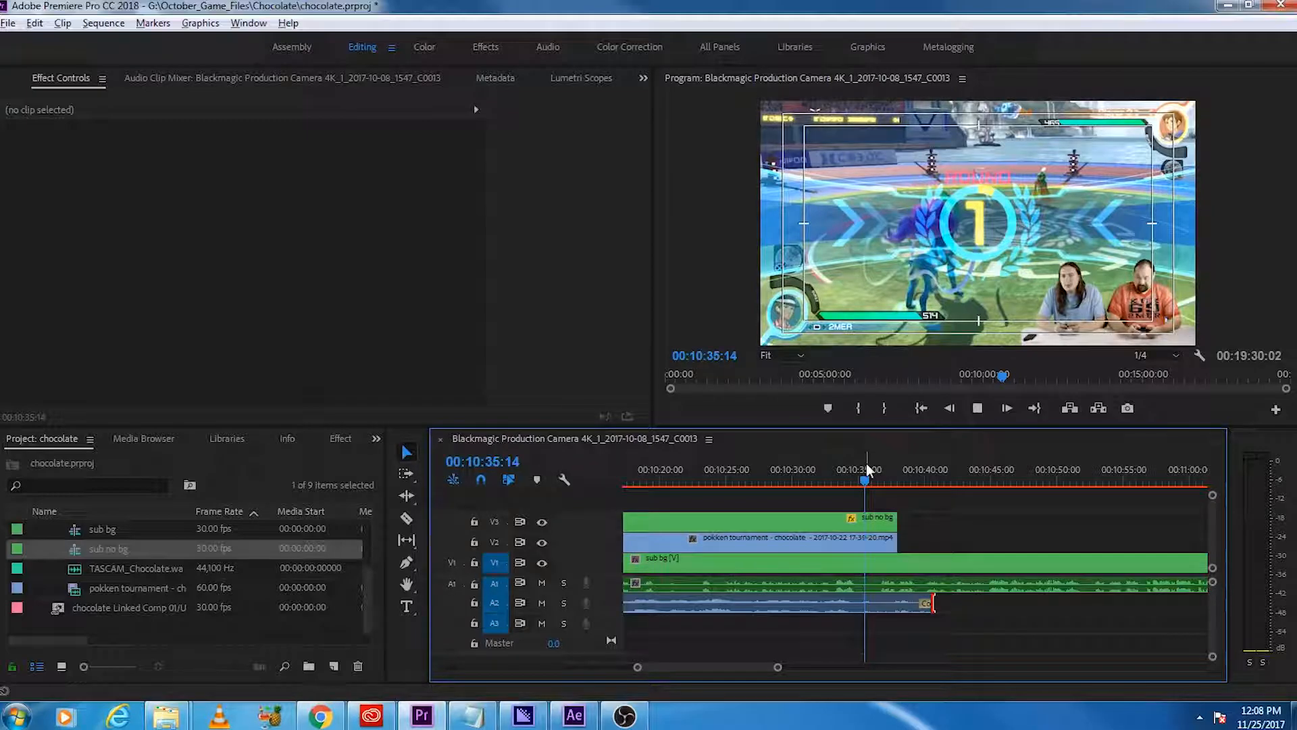
key(space)
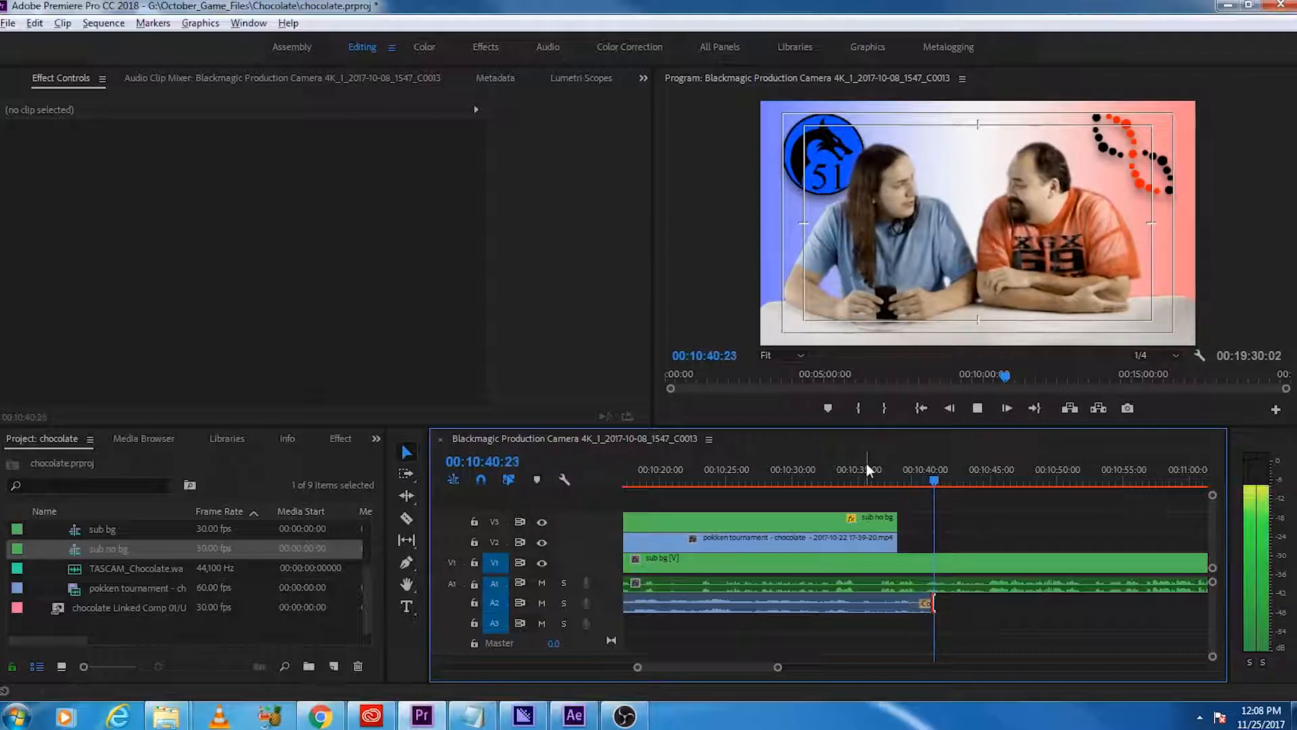
key(space)
Step: Play back the start of the second match to check the cut into the gameplay overlay
scroll(984, 625, down, 4)
scroll(980, 623, down, 6)
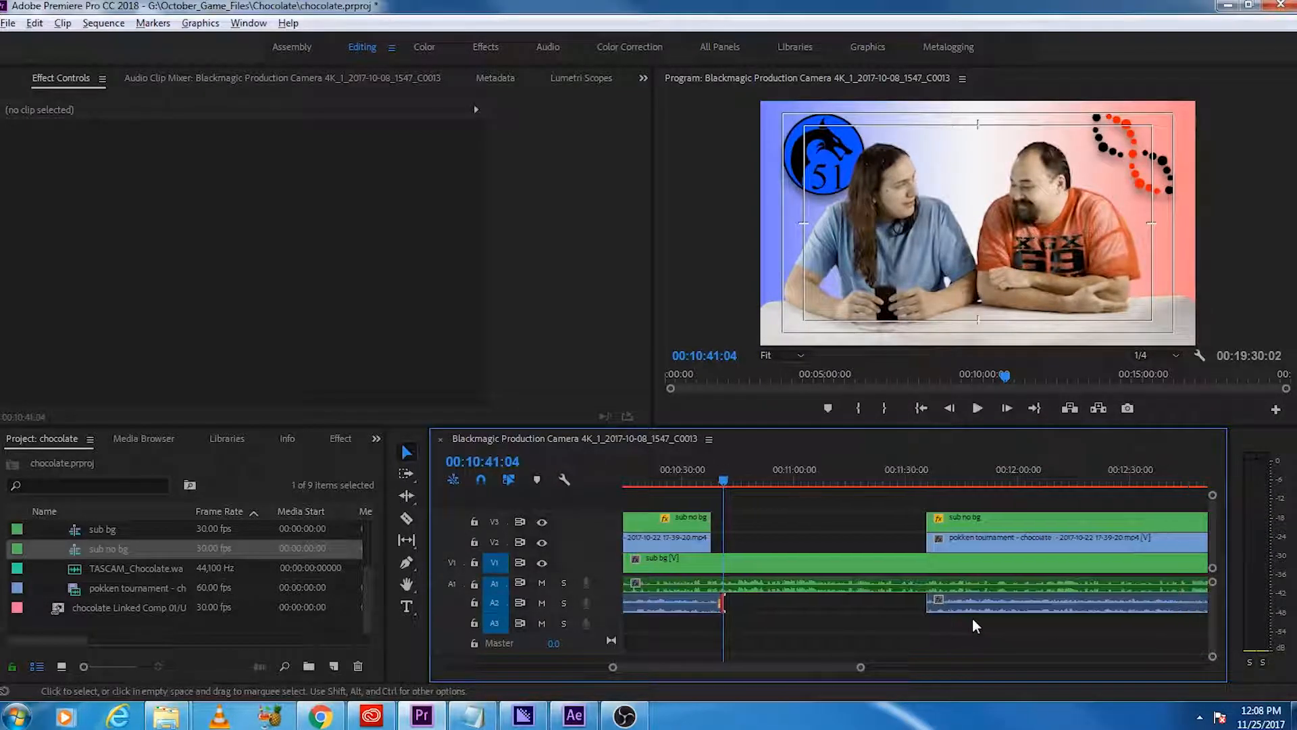
scroll(961, 601, down, 1)
click(844, 468)
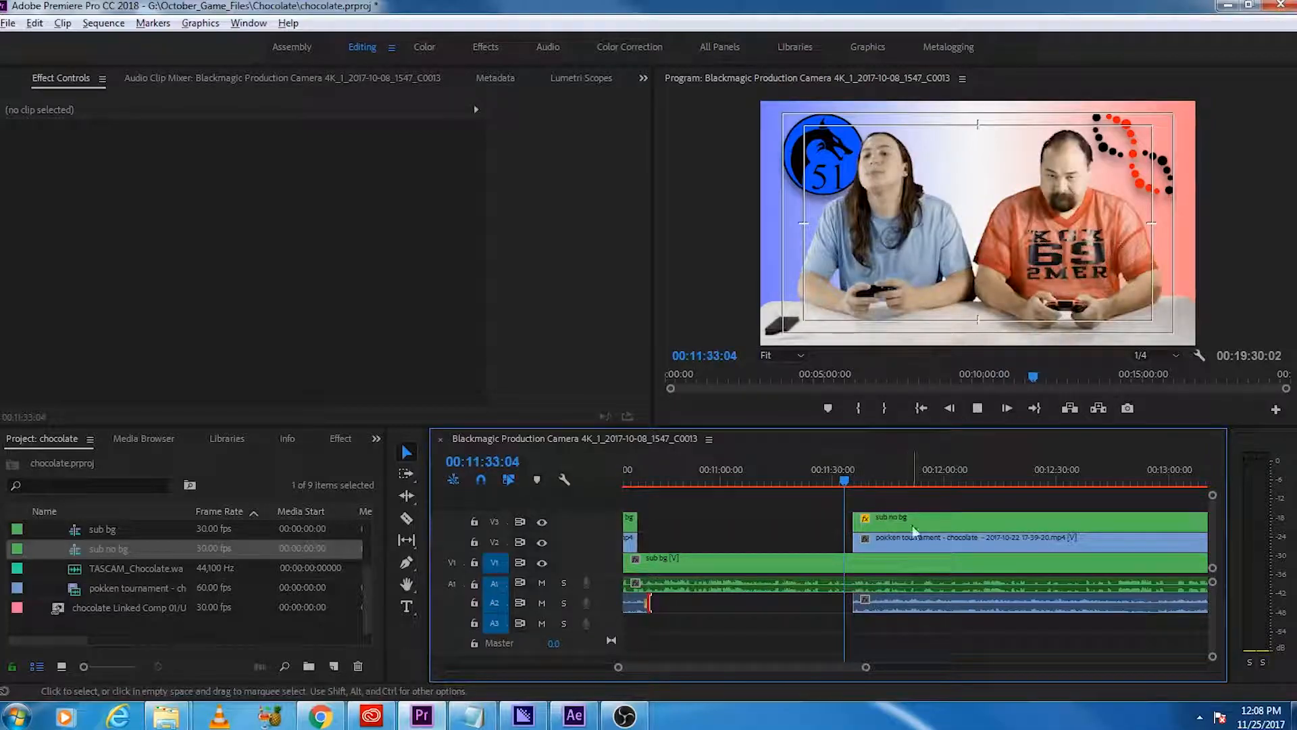
scroll(925, 544, down, 3)
key(space)
scroll(926, 545, down, 1)
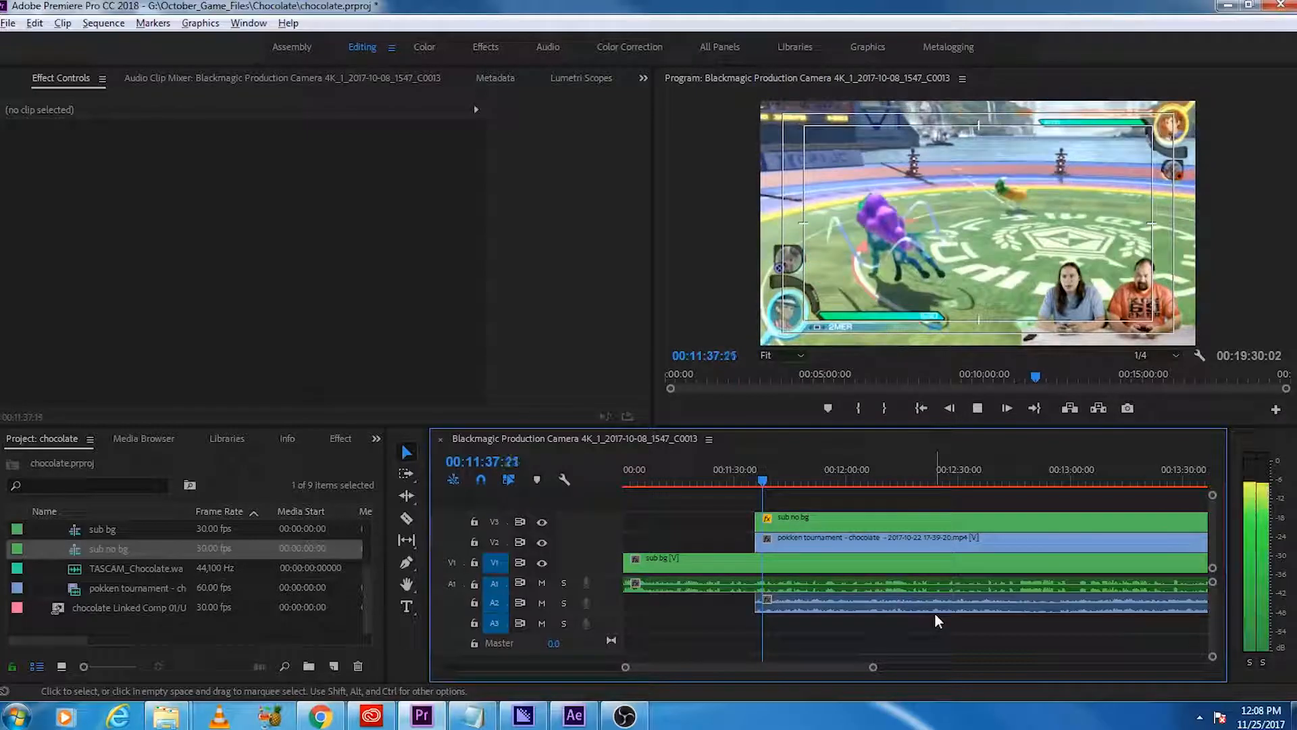
scroll(935, 615, down, 4)
scroll(902, 612, down, 5)
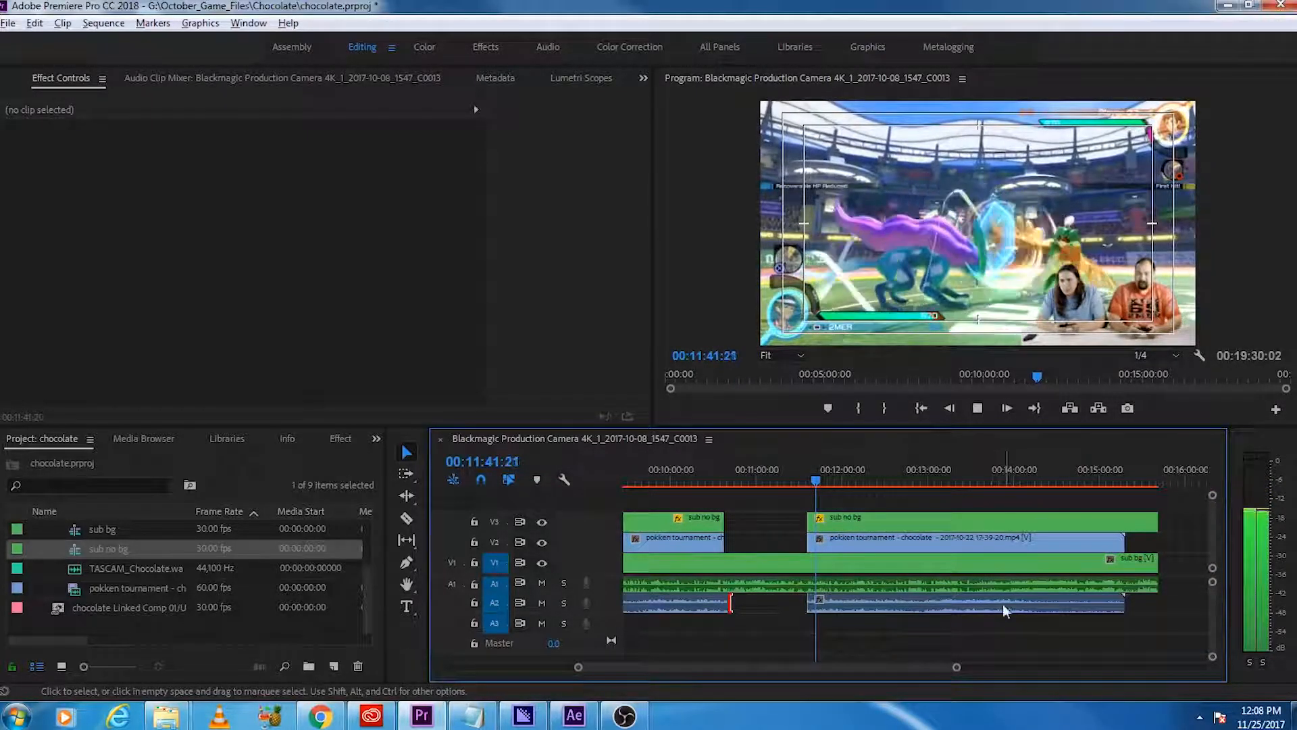
Step: Find the end of the second match and split the sub no bg and gameplay clips at 00:13:58:26
drag(818, 473, 1025, 491)
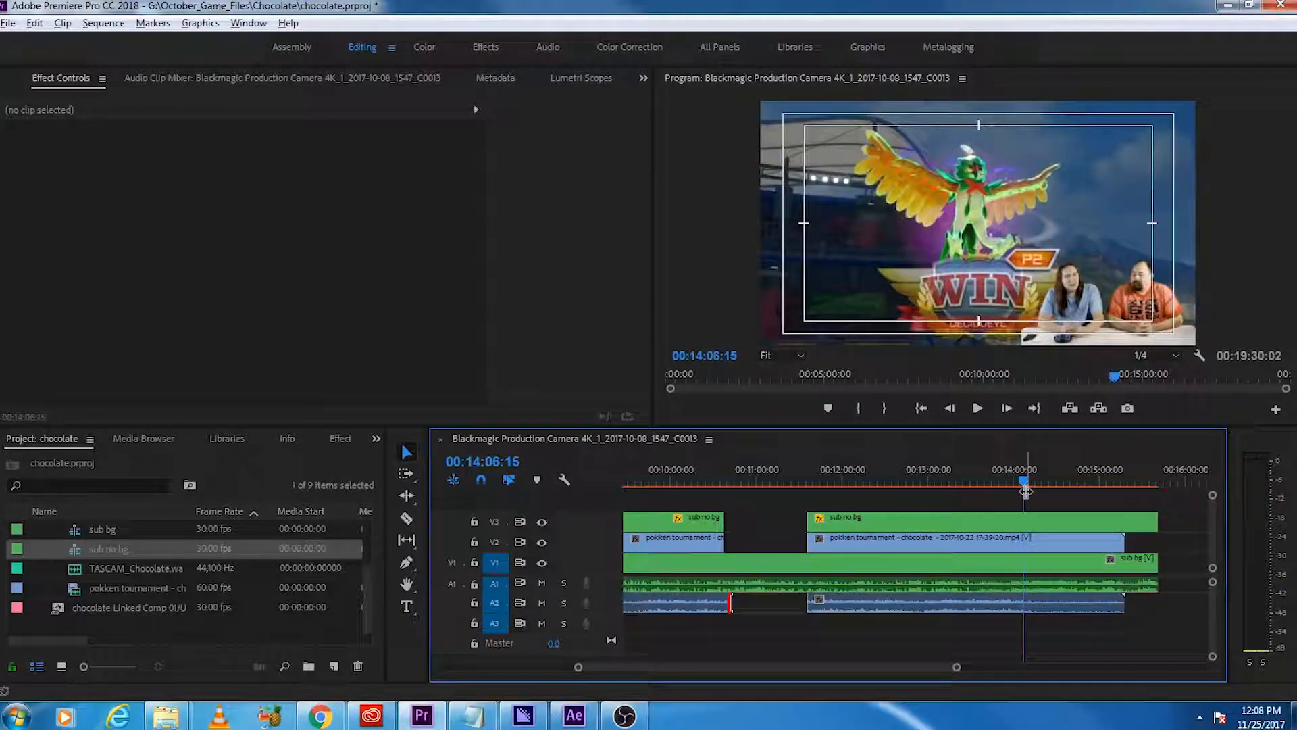
key(space)
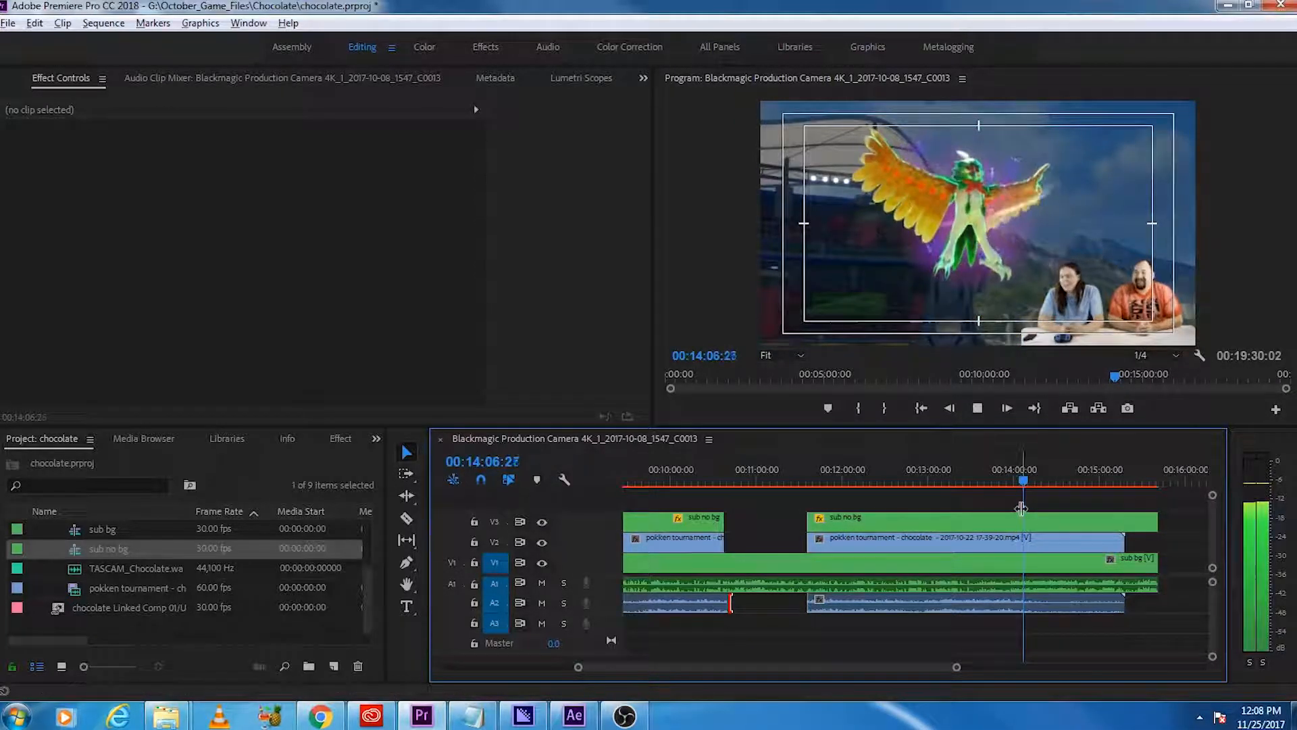
key(space)
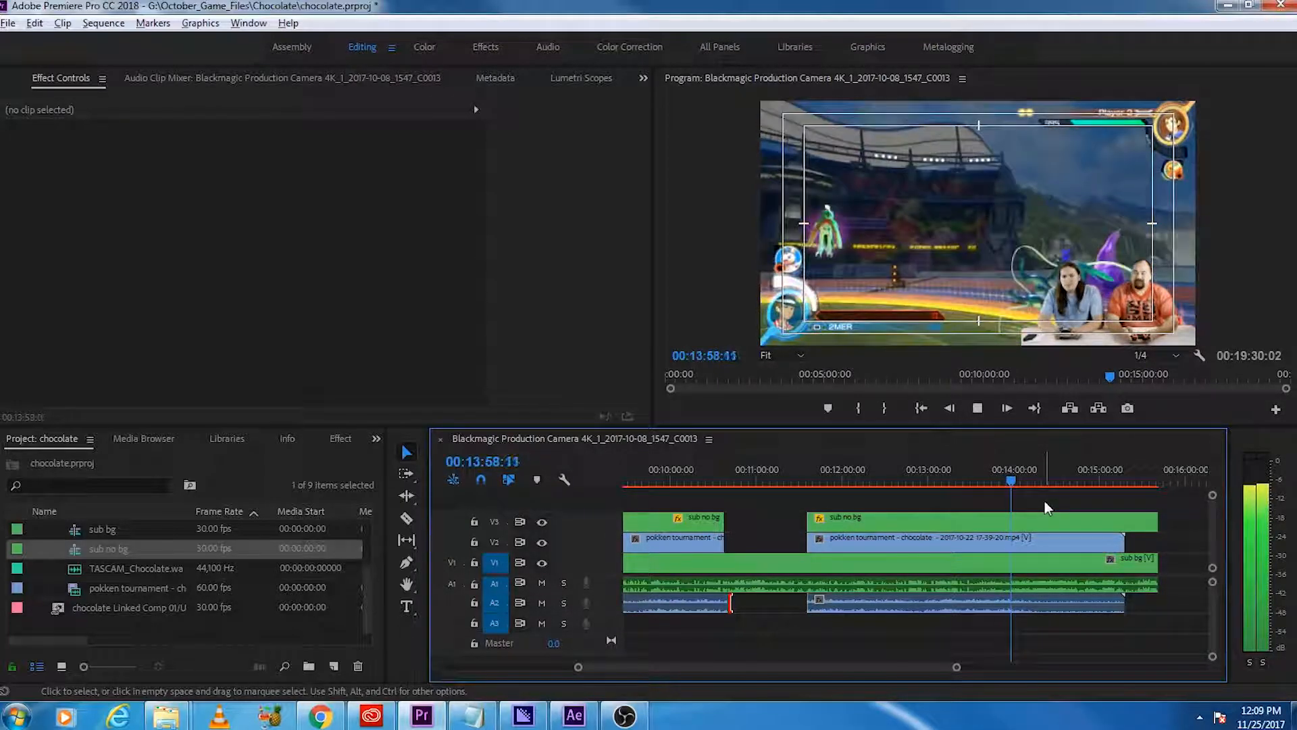
key(space)
key(c)
click(1021, 538)
key(v)
Step: Delete the sub no bg and gameplay sections that follow the cut at 00:13:58:26
click(1068, 519)
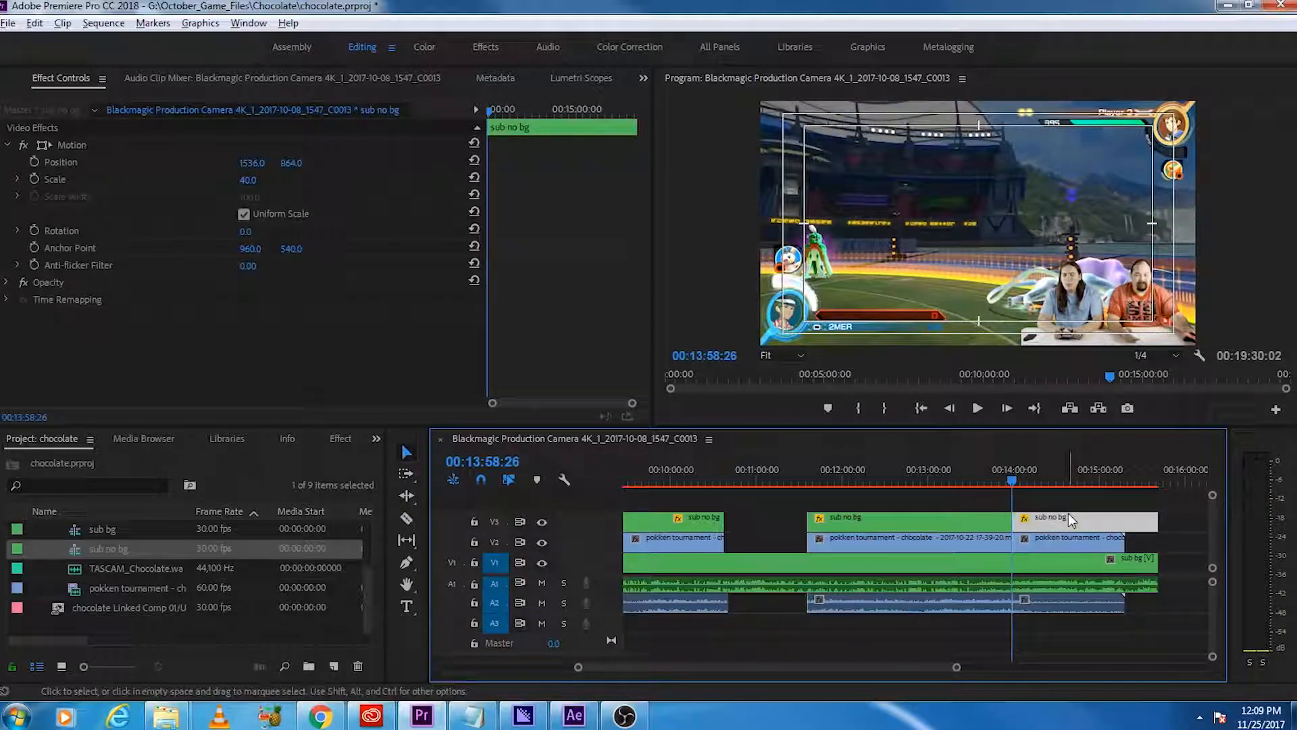
key(Delete)
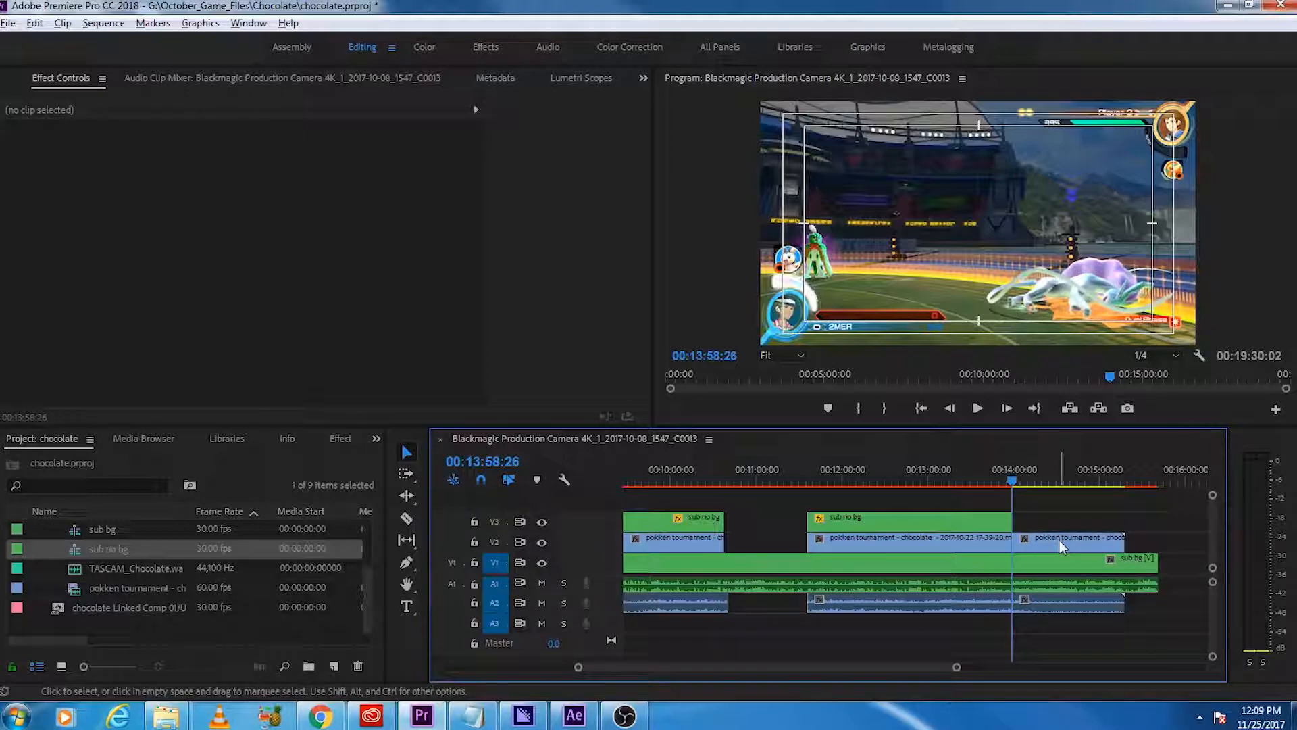
right_click(1060, 542)
click(1044, 535)
click(1044, 534)
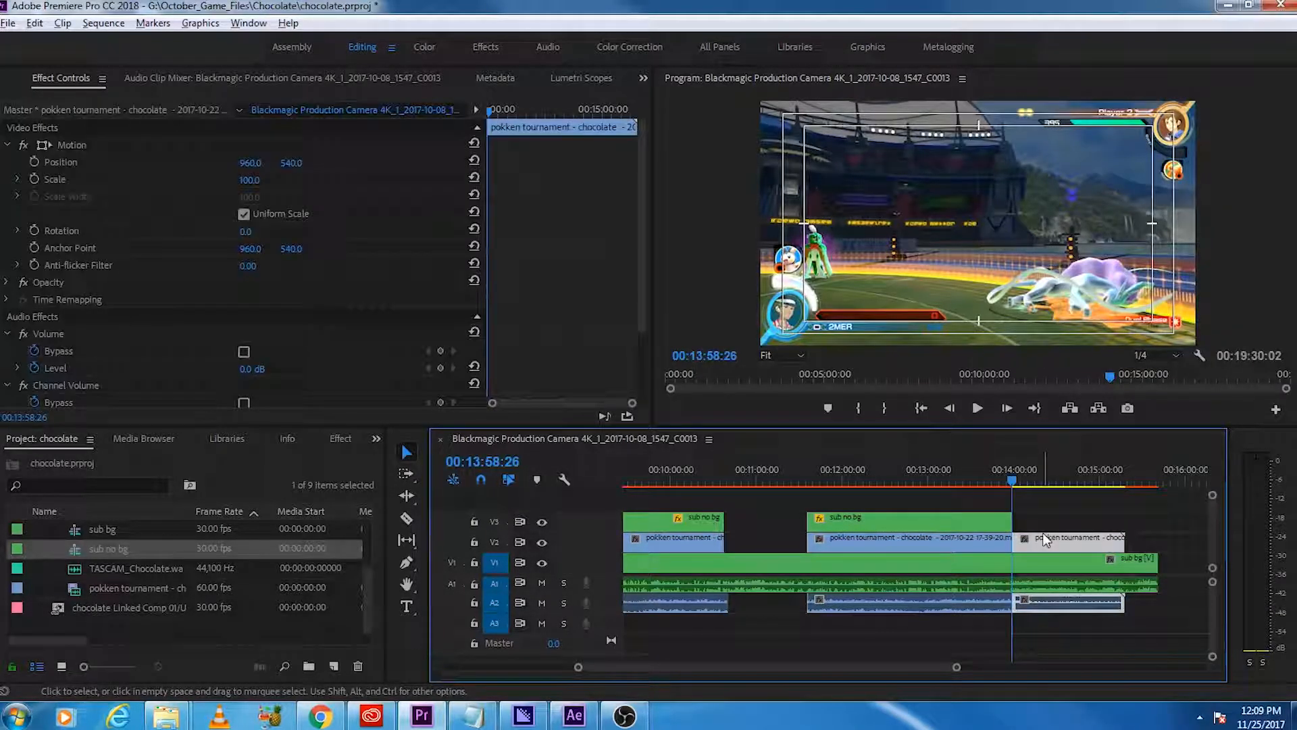
key(Delete)
Step: Unlink the second match's gameplay video from its audio and extend the audio past the end of the video
click(992, 544)
right_click(992, 543)
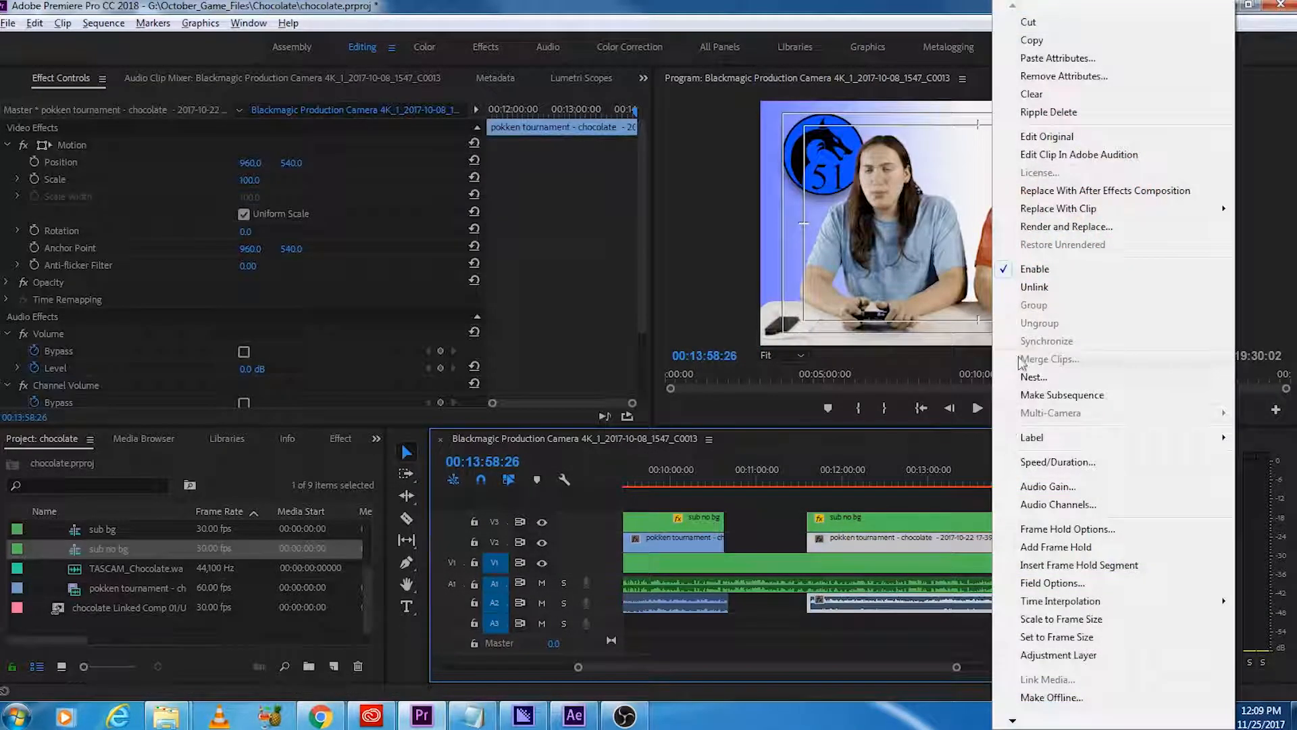
click(1064, 286)
click(1013, 604)
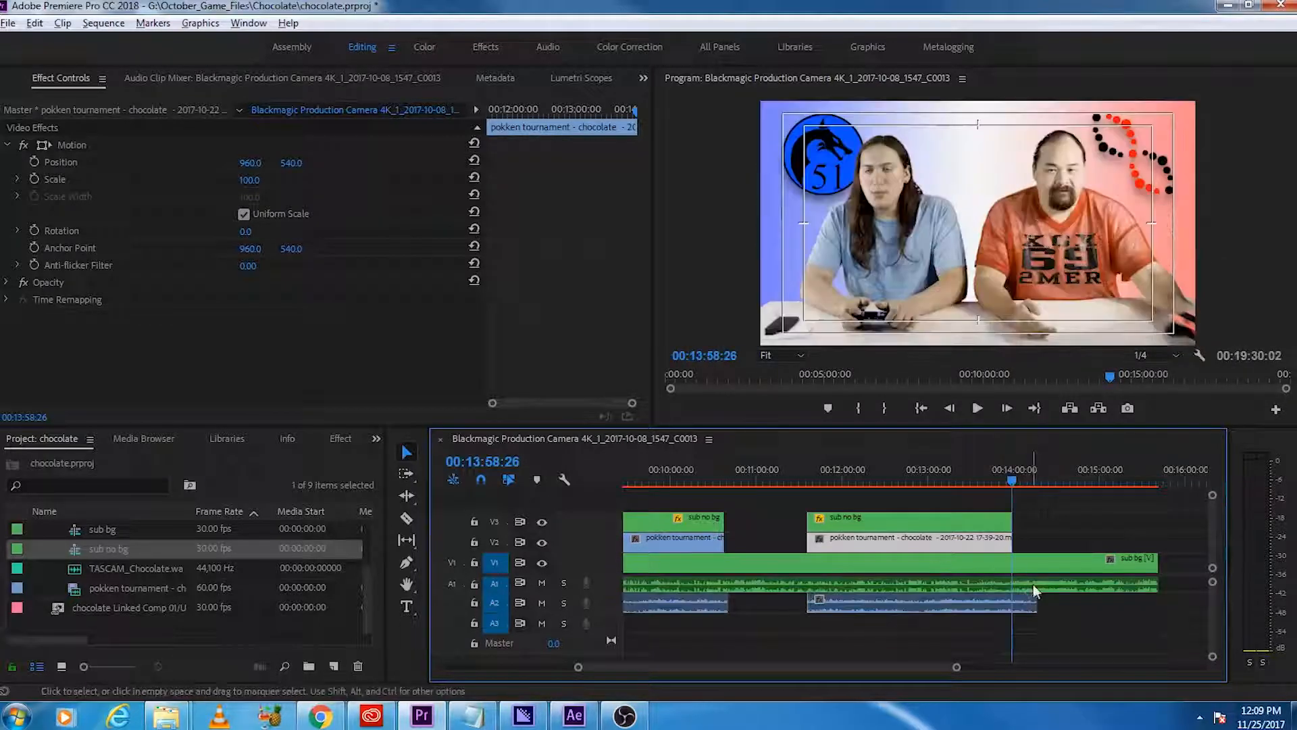
Step: Play past the second match's cut and trim the end of its gameplay audio to about 00:14:09:22
key(space)
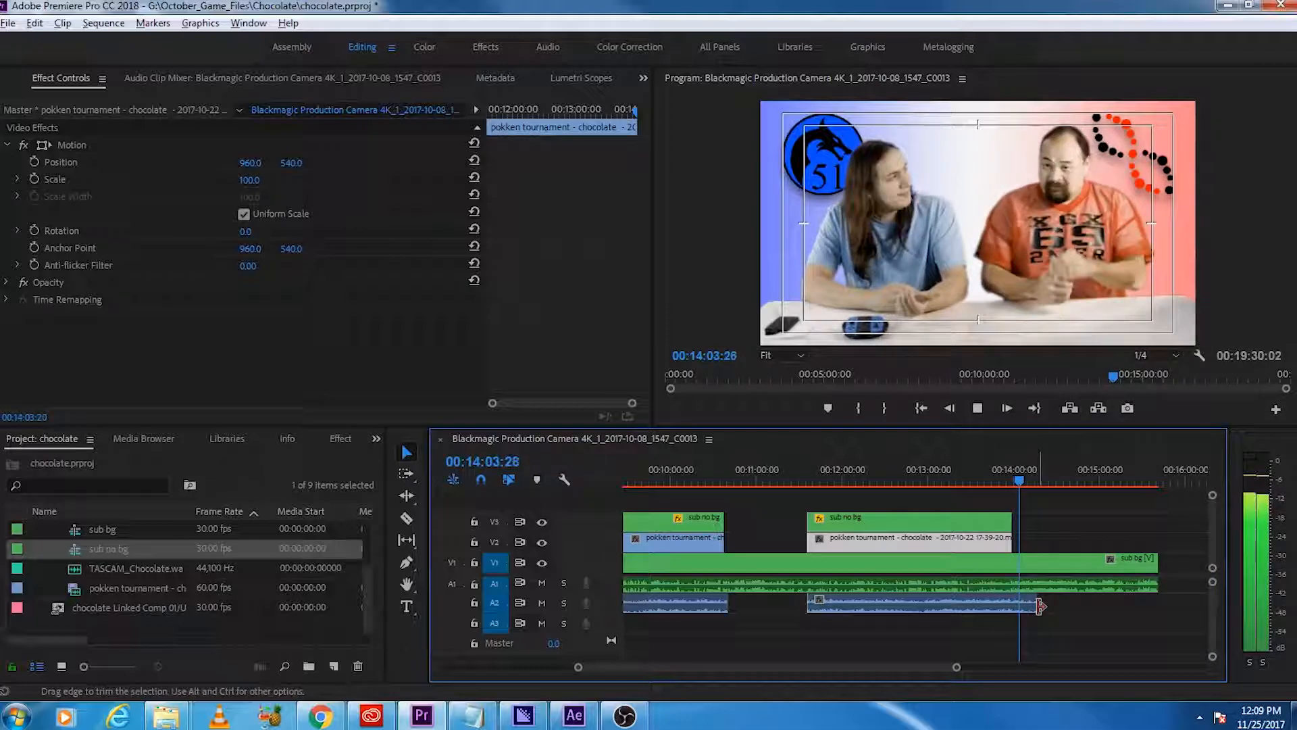
key(space)
key(c)
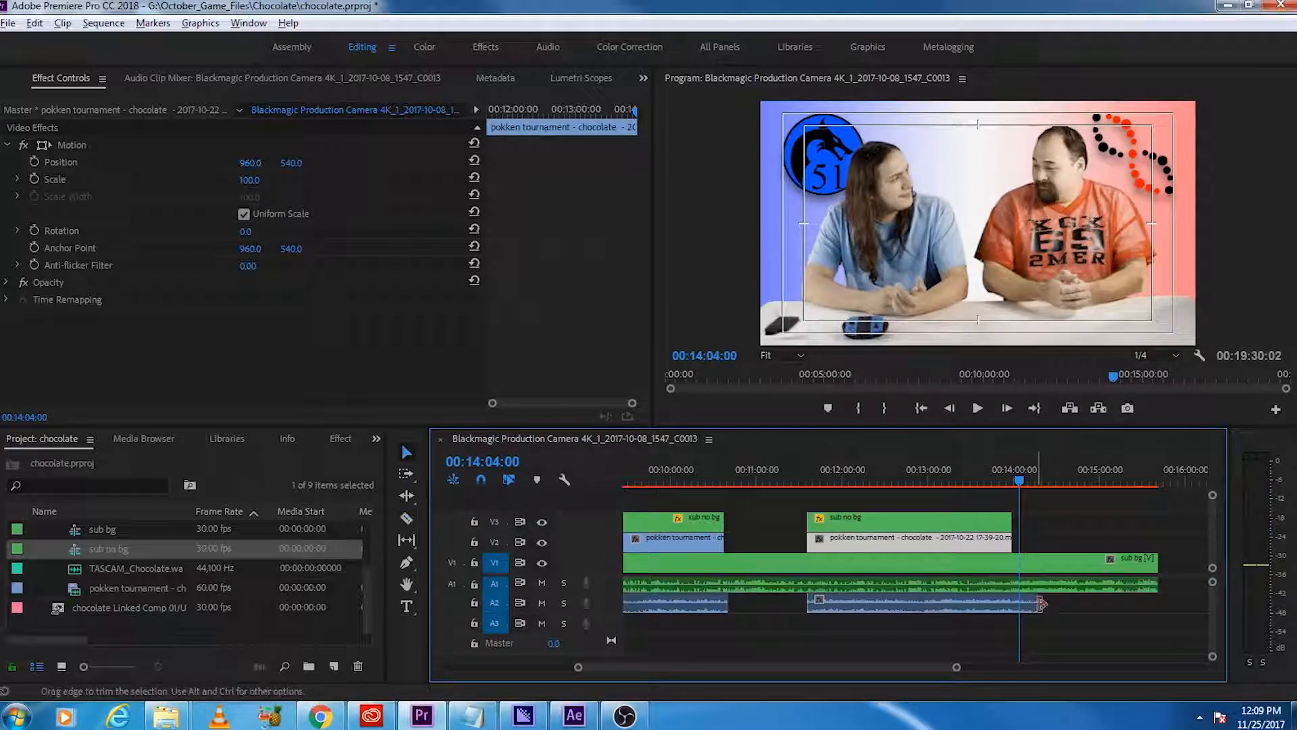
drag(1033, 603, 1023, 604)
double_click(1024, 608)
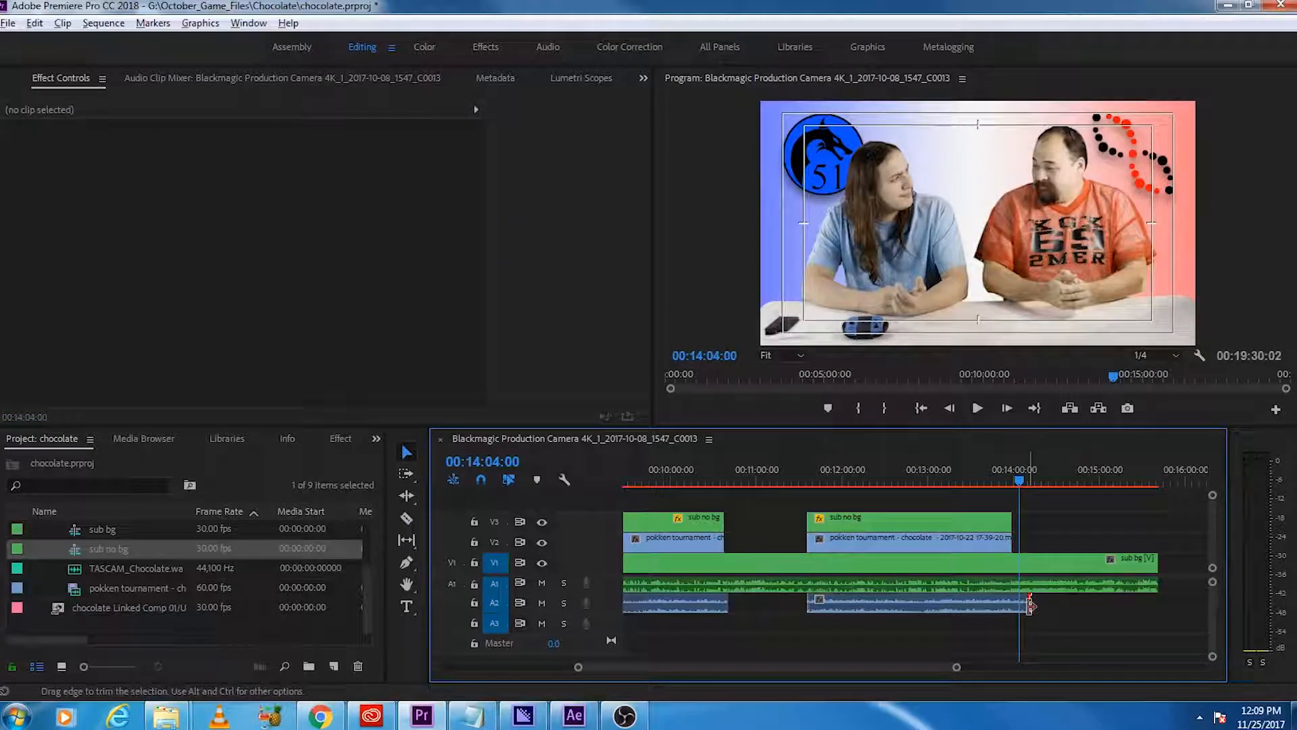
scroll(1012, 632, up, 3)
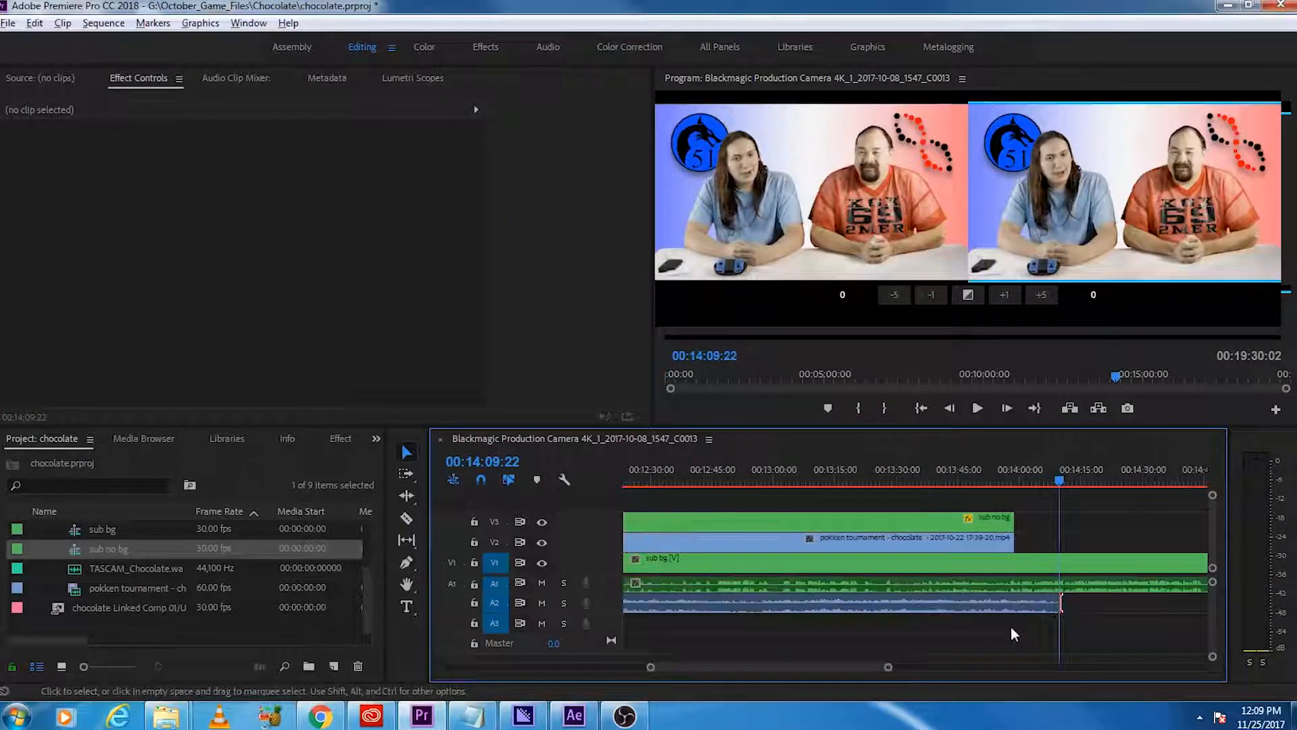
Step: Play back the second match's ending and shorten its gameplay audio to end at about 00:14:02
click(1023, 480)
key(space)
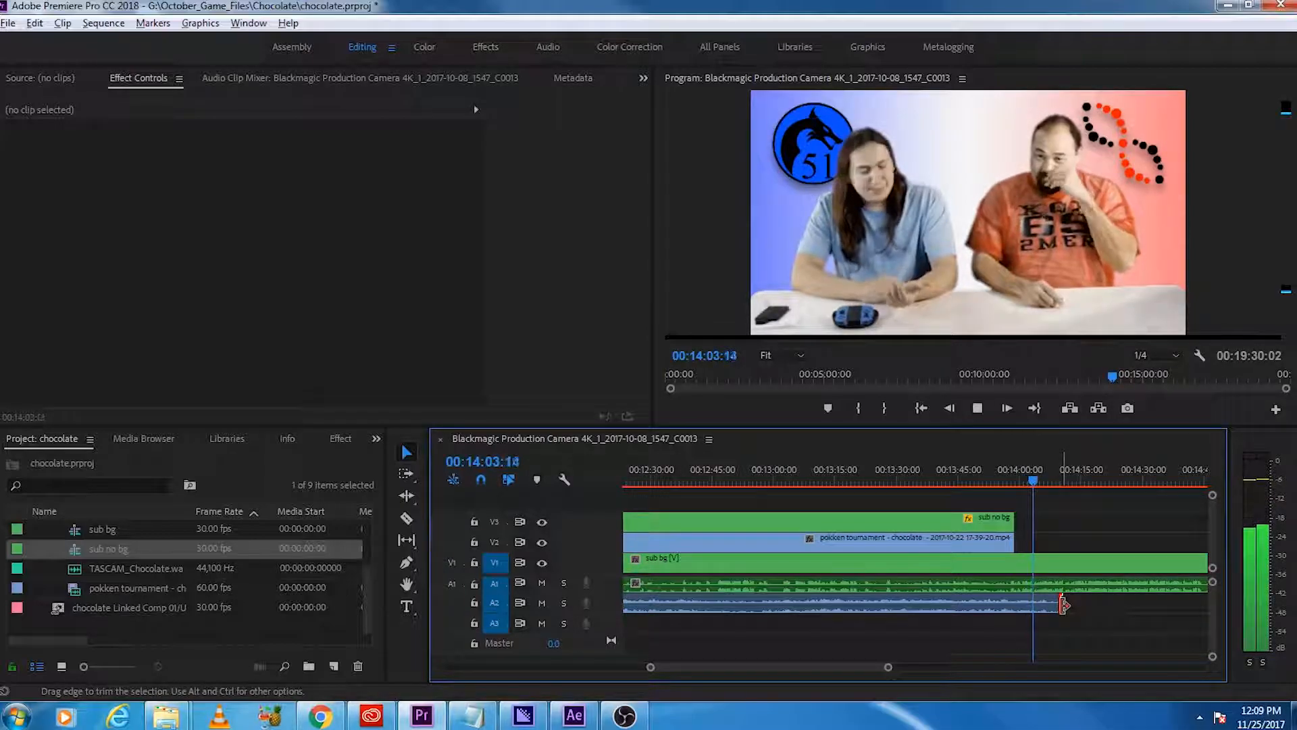
drag(1062, 603, 1032, 603)
right_click(1032, 603)
key(Escape)
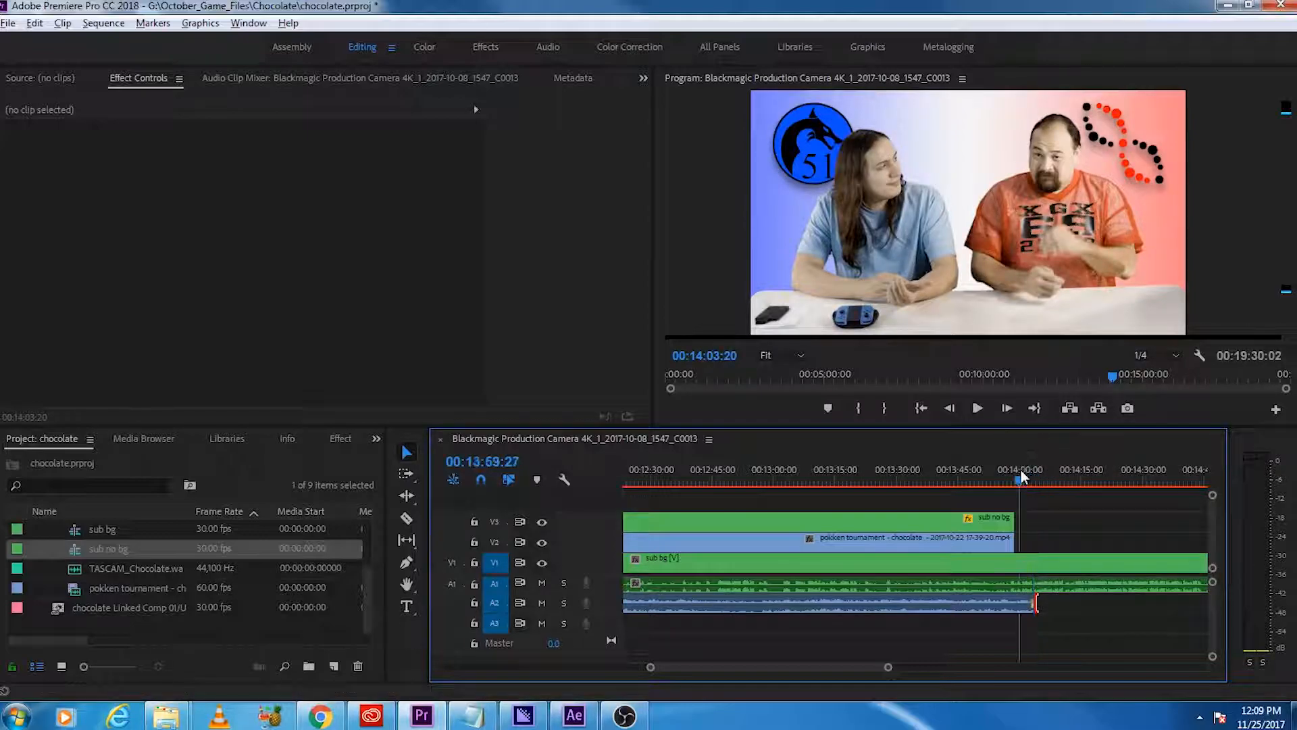
key(space)
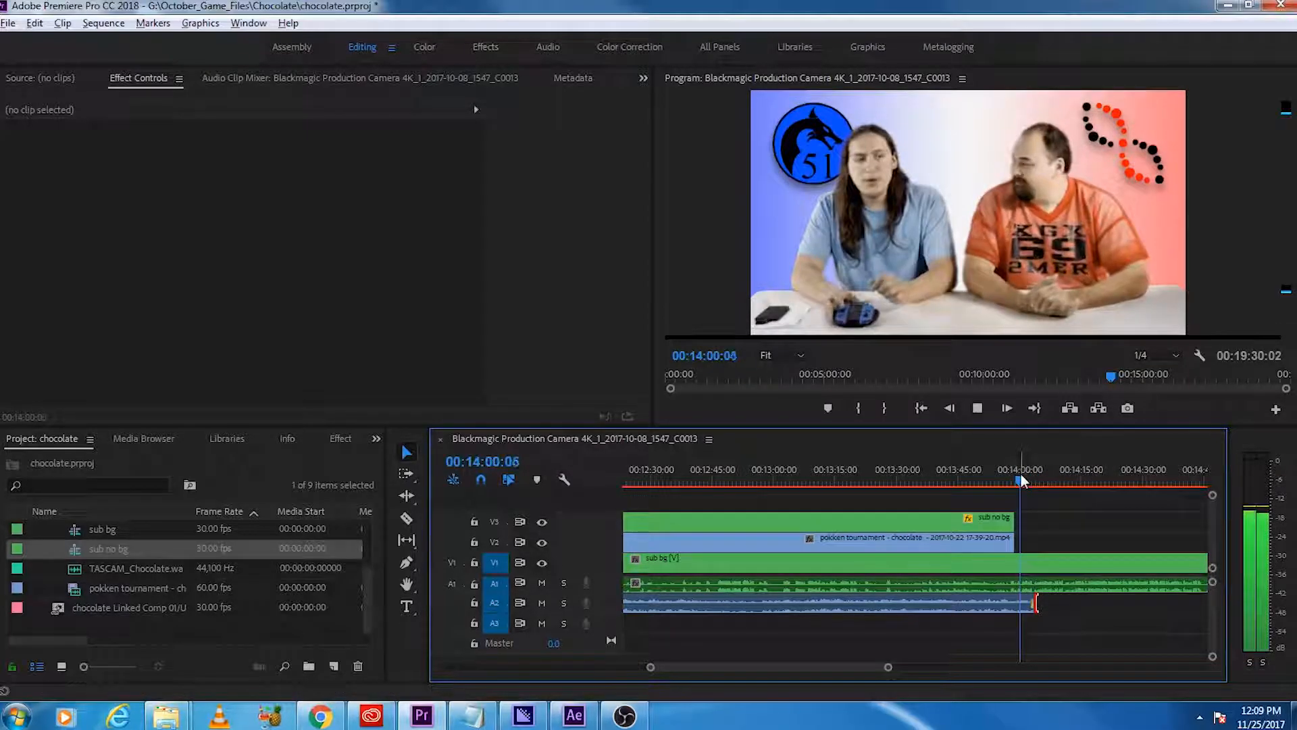
key(space)
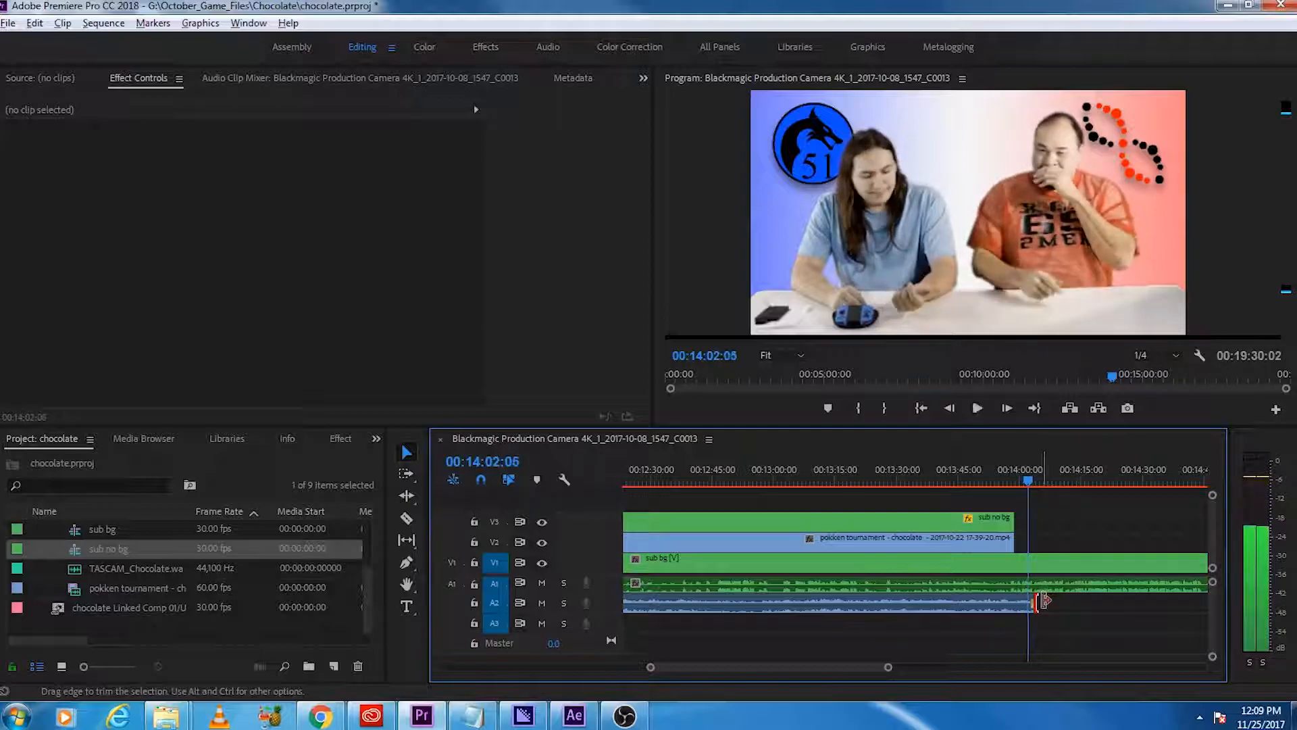
click(1006, 475)
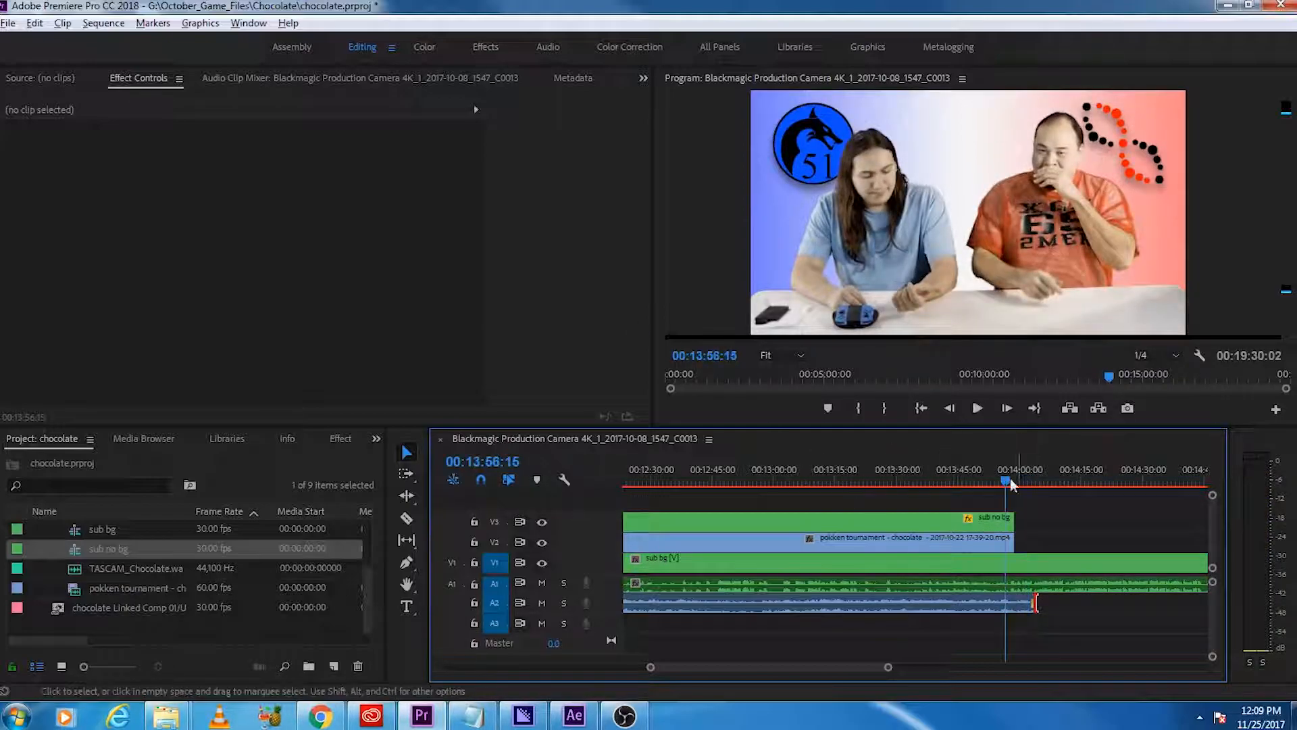
drag(1038, 600, 1032, 600)
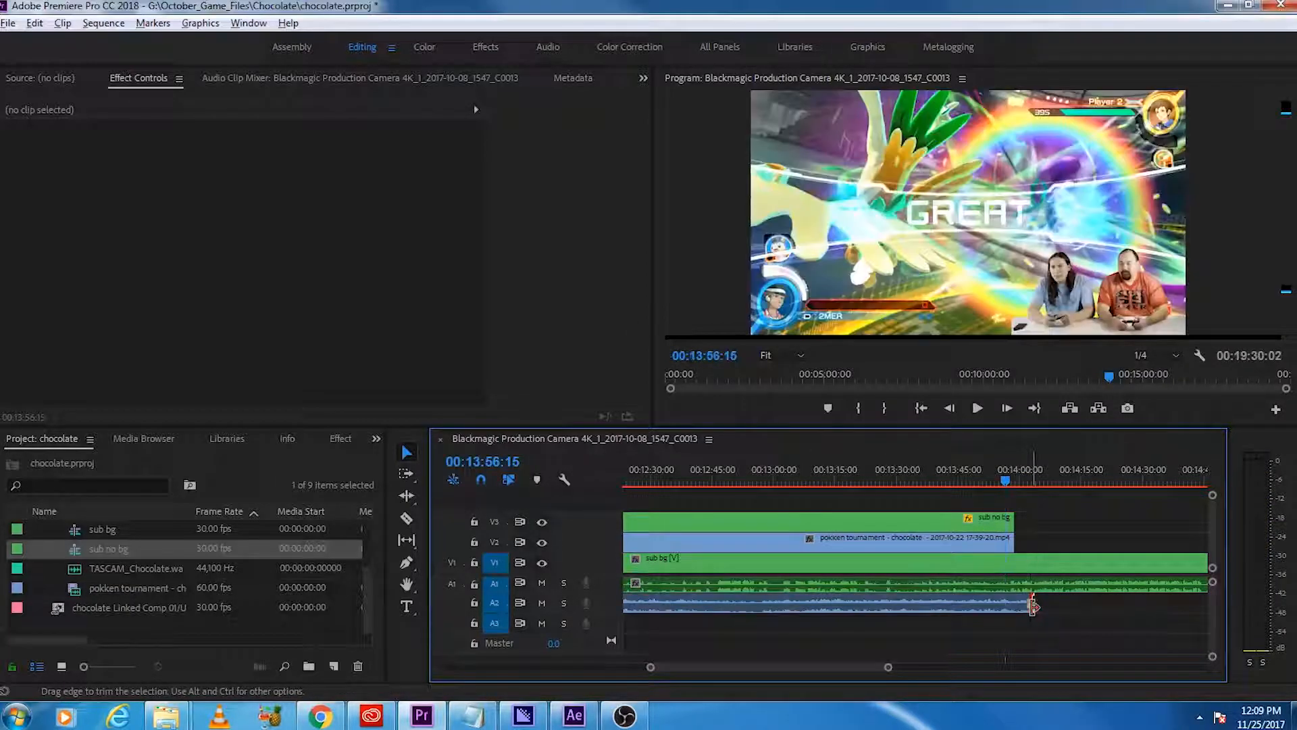
key(space)
key(space)
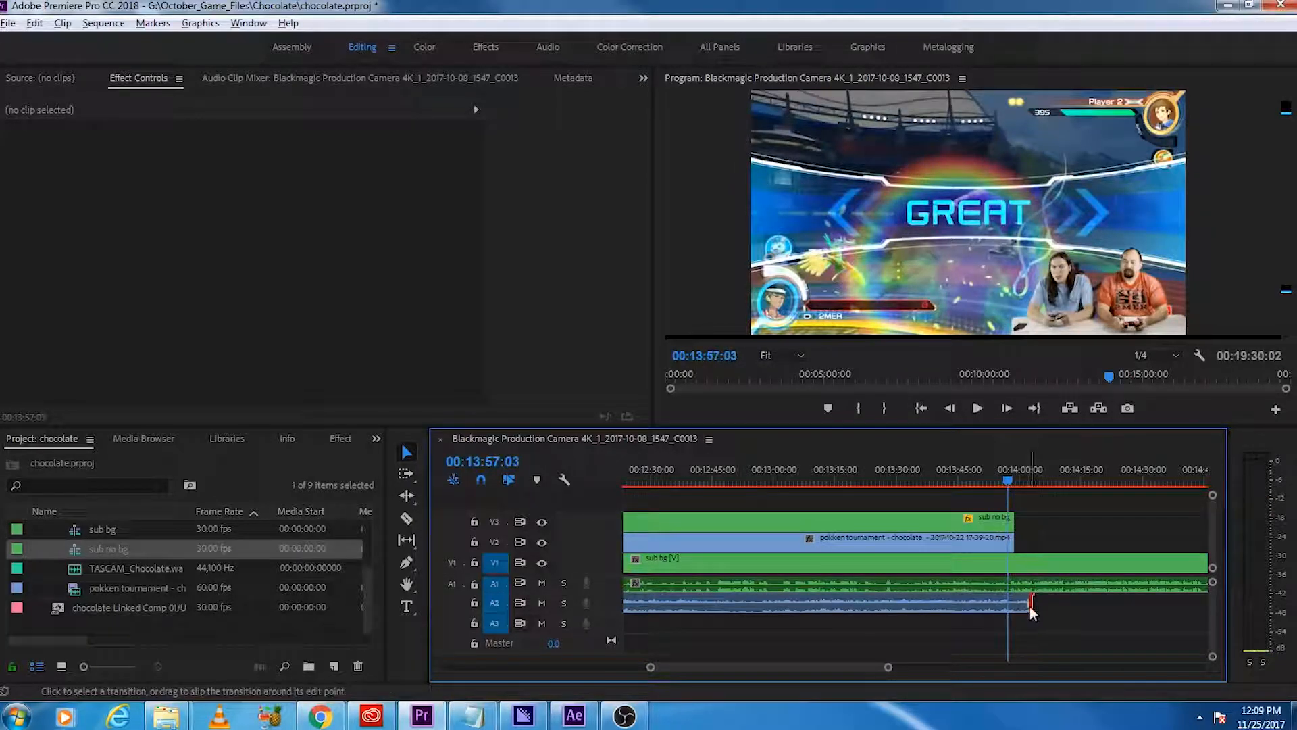
Step: Add a Constant Power fade-out to the second gameplay audio's end, lengthen it to 00:00:02:03 and play it back
key(ctrl+shift+d)
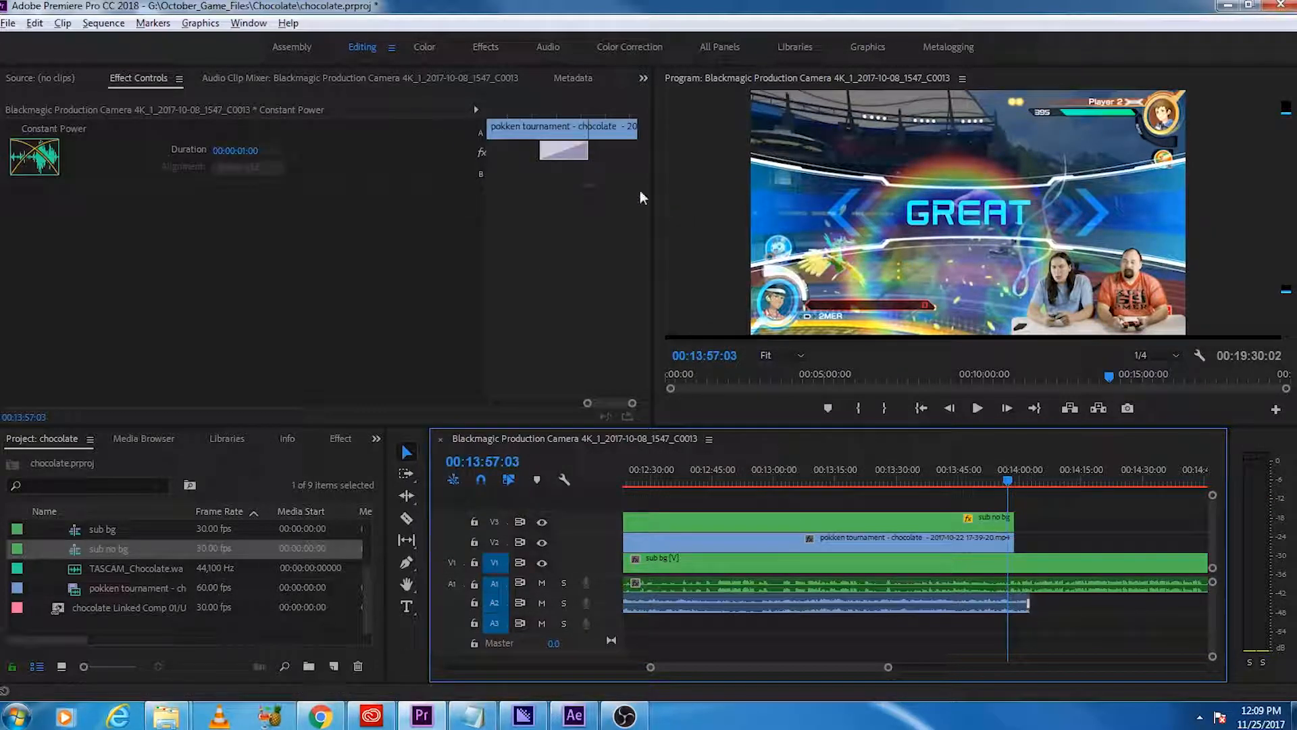
drag(544, 157, 488, 157)
click(977, 409)
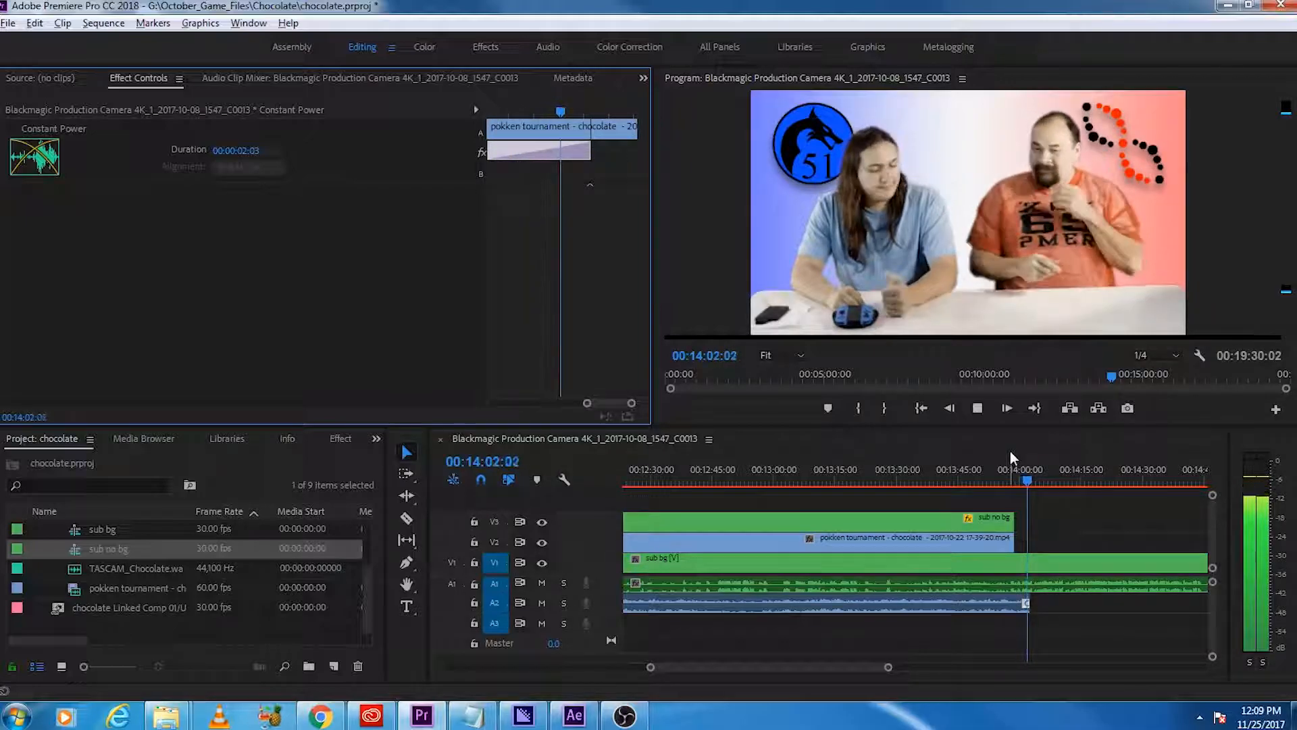
Step: Lengthen the Constant Power fade-out on the second gameplay audio to 00:00:03:12 and play back the ending
key(space)
drag(615, 406, 611, 392)
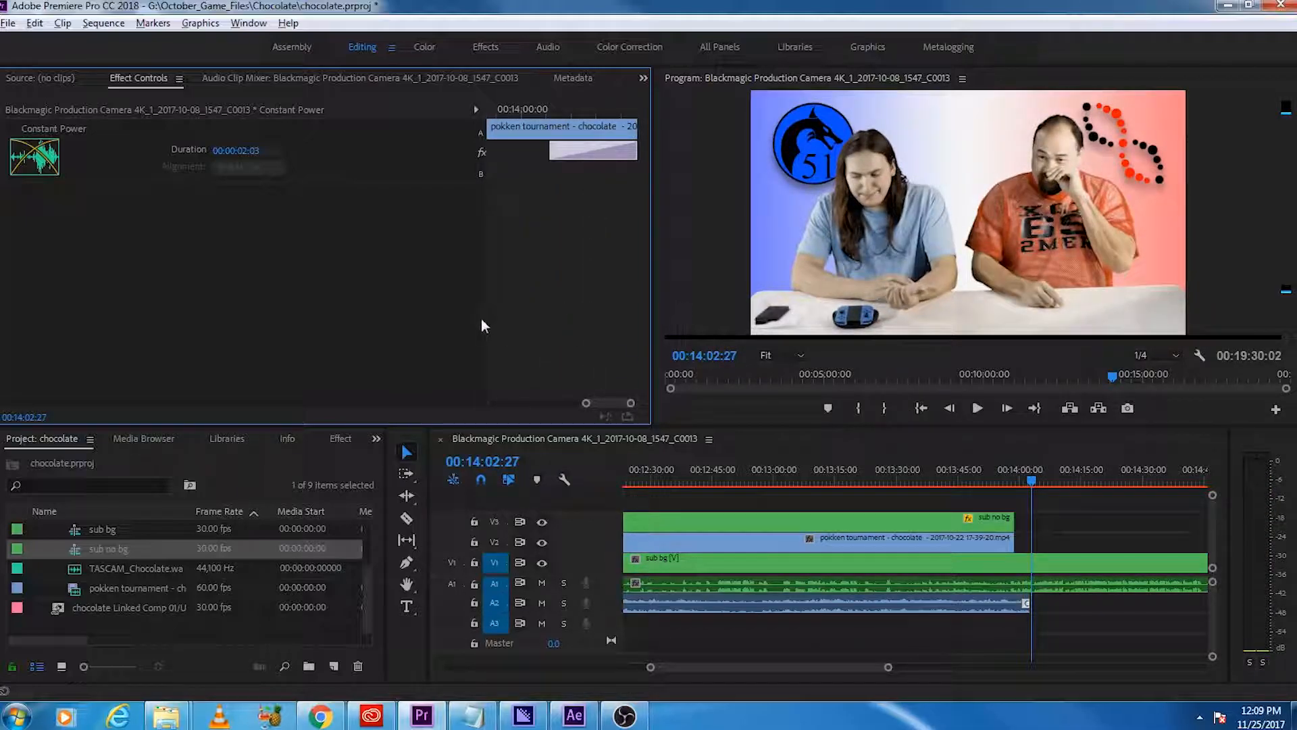
drag(488, 325, 333, 335)
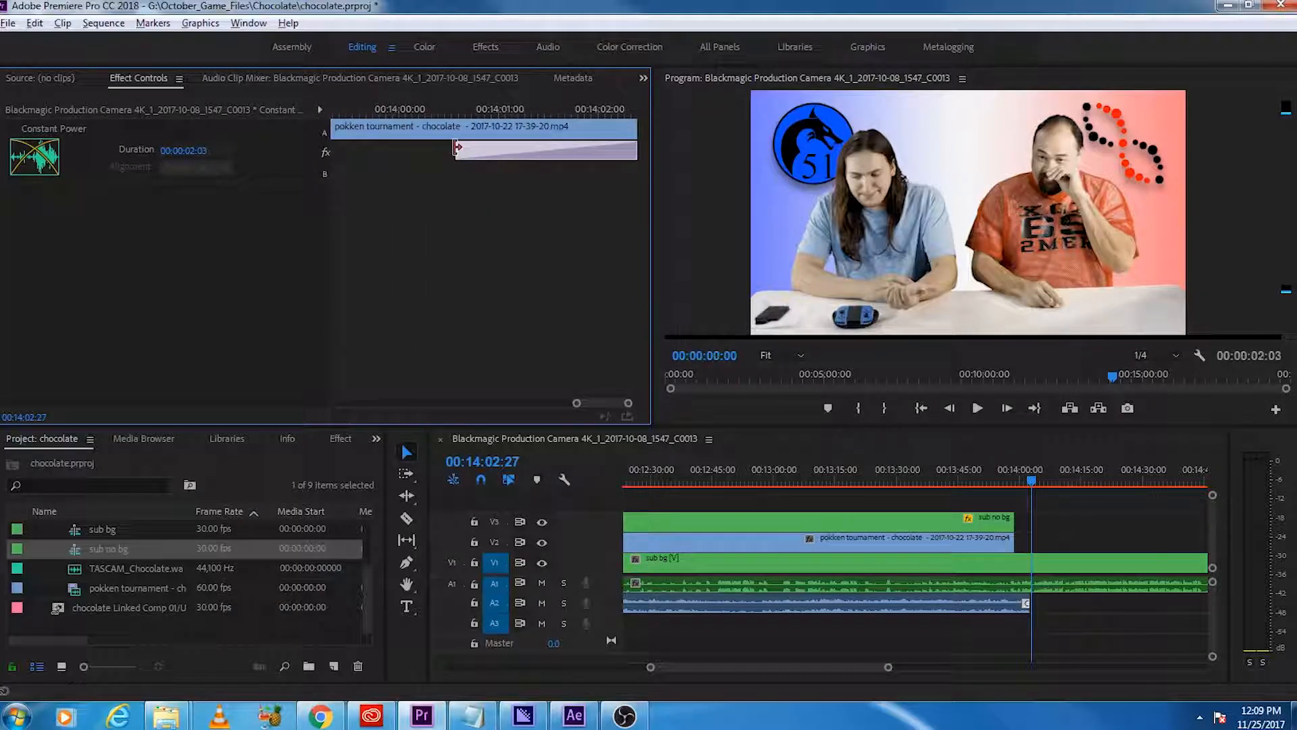
drag(348, 172, 331, 172)
click(1002, 481)
key(space)
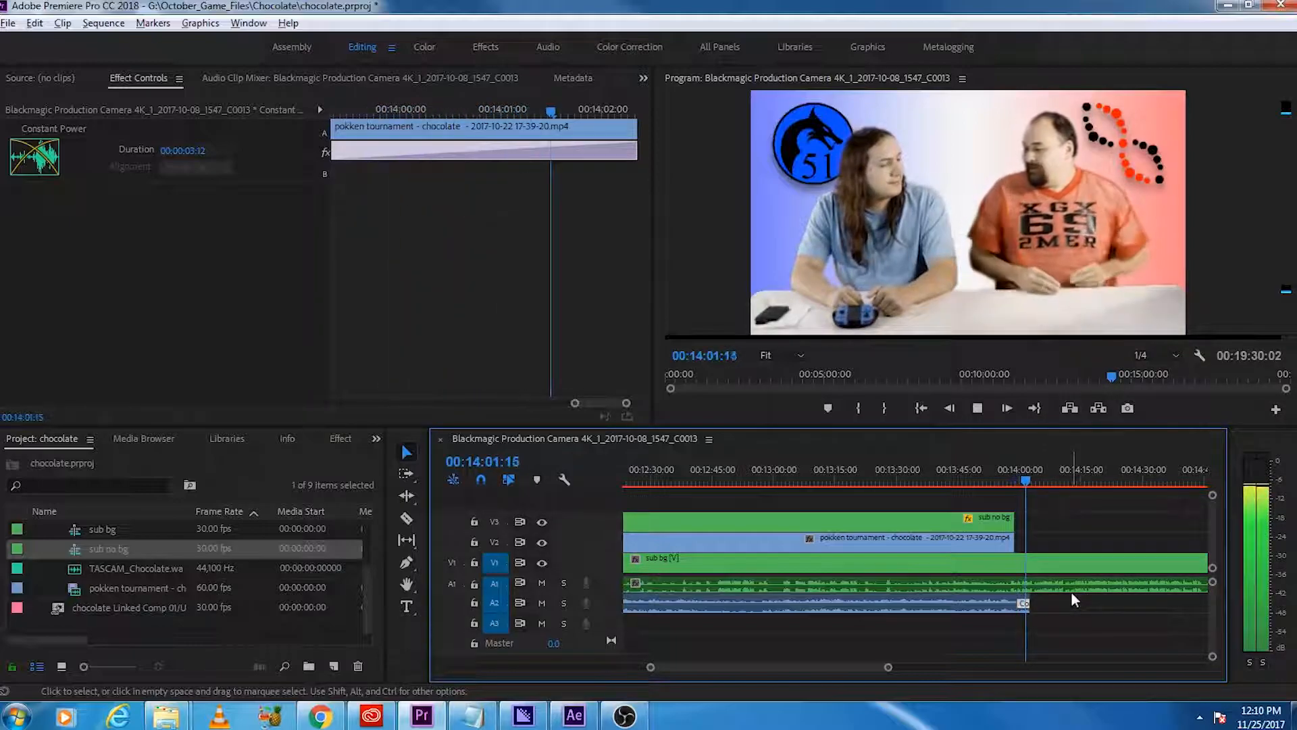
key(space)
Step: Add a 00:00:01:00 Constant Power fade-in to the start of the second gameplay audio
scroll(1007, 608, up, 6)
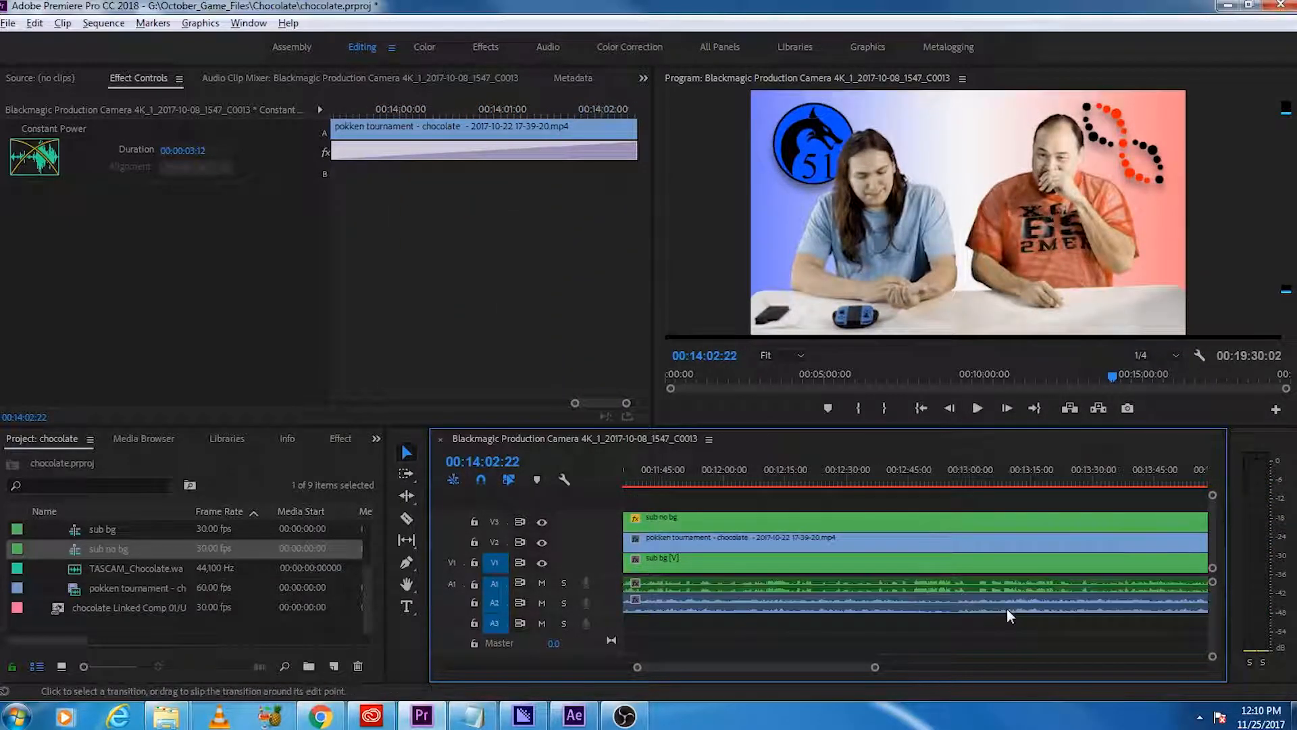
click(936, 603)
right_click(937, 604)
click(988, 574)
click(934, 602)
scroll(934, 617, up, 3)
scroll(934, 616, up, 2)
click(944, 594)
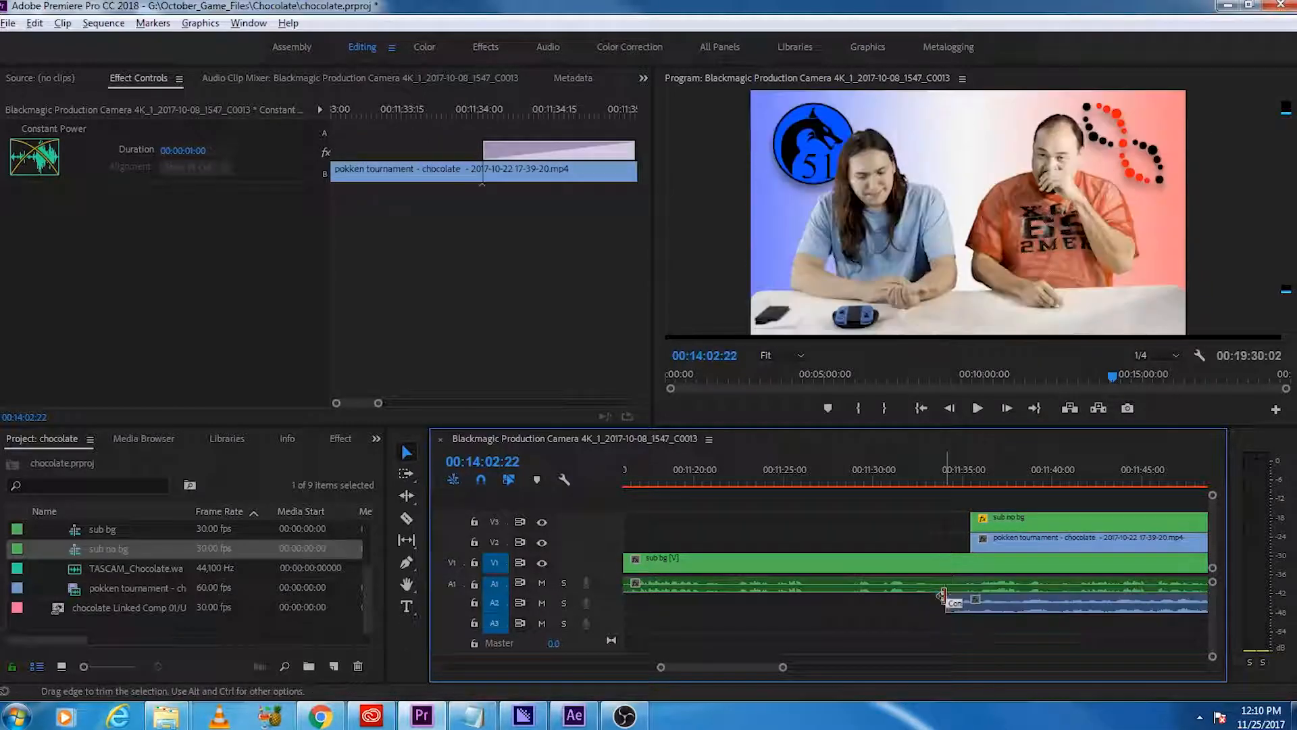
Step: Play the main footage after the second match, from about 00:14:46 to 00:15:17, to locate its end point
scroll(996, 628, down, 5)
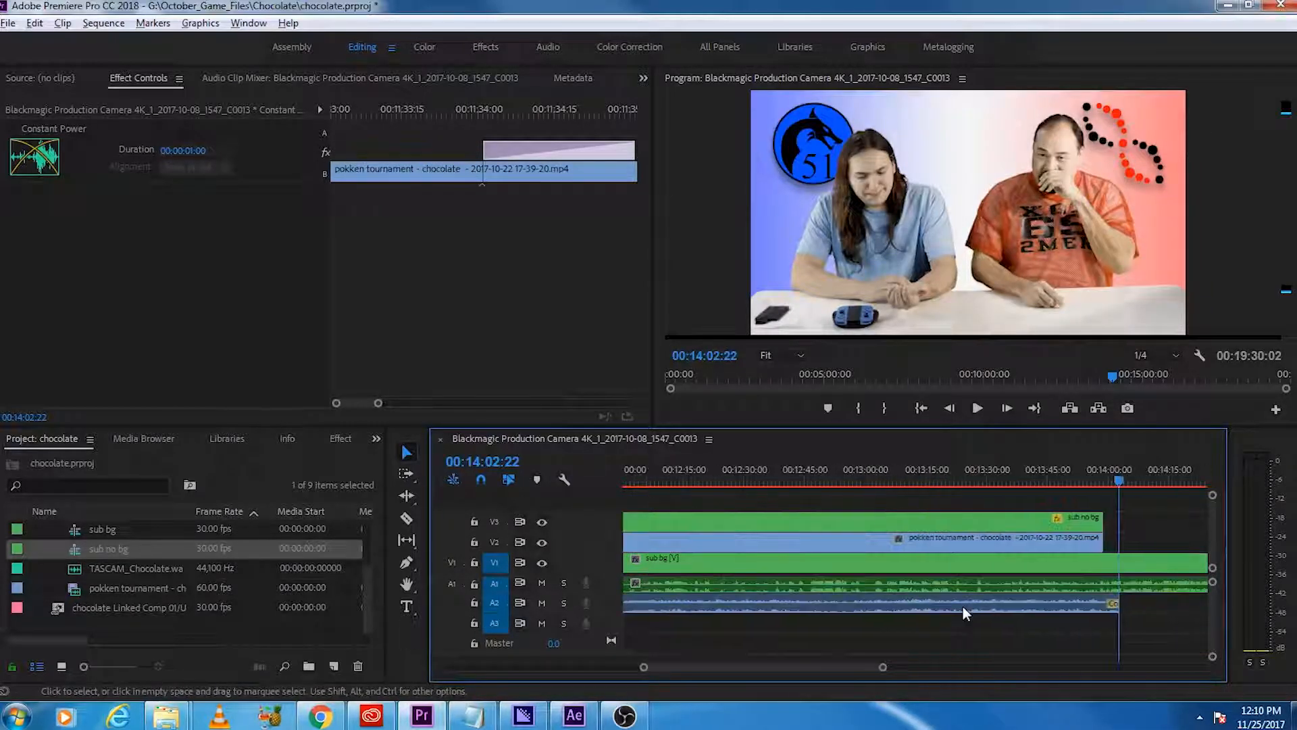
scroll(963, 606, down, 2)
key(space)
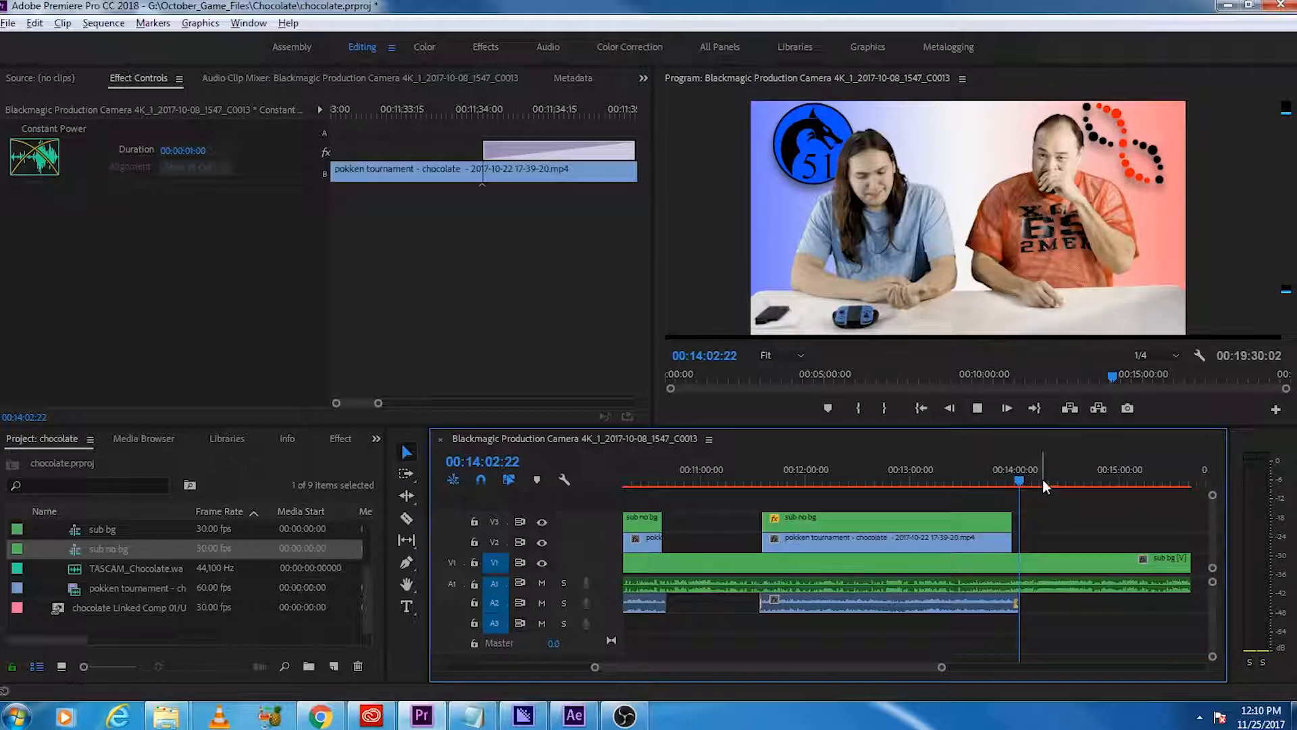
drag(1039, 480, 1094, 492)
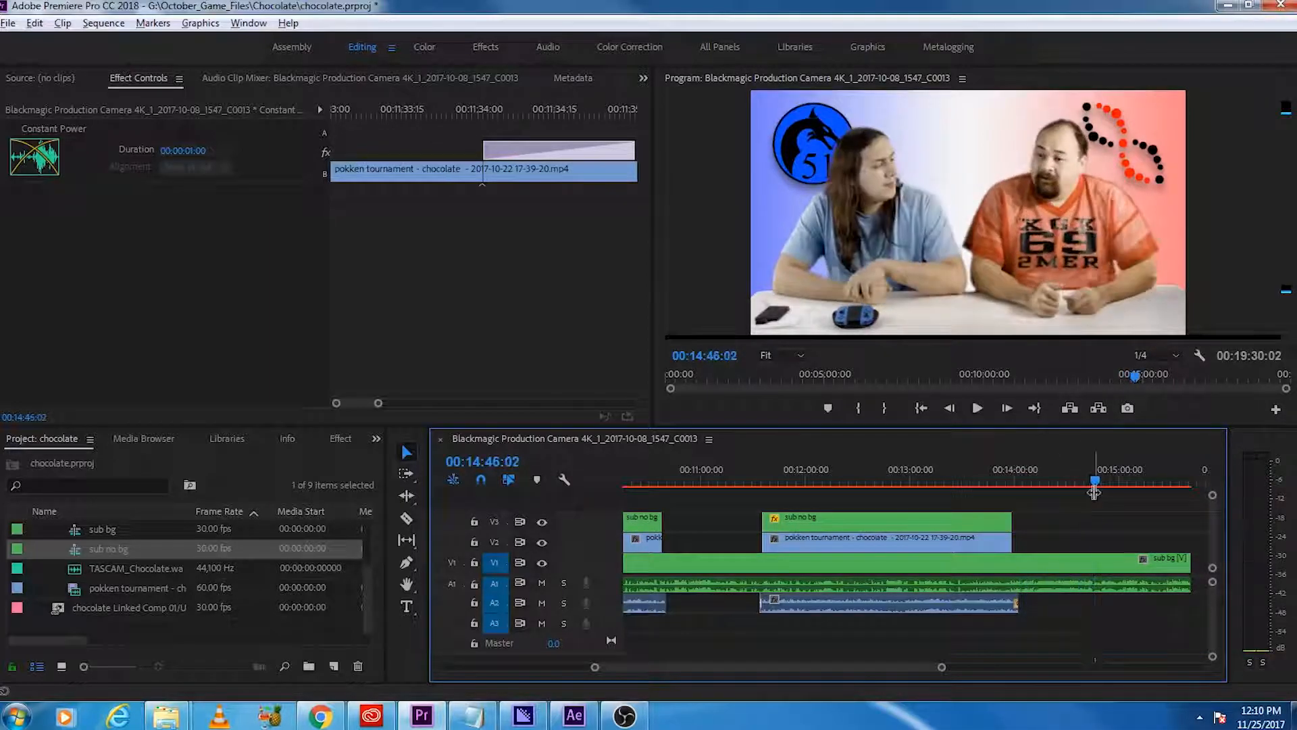
key(space)
click(1088, 480)
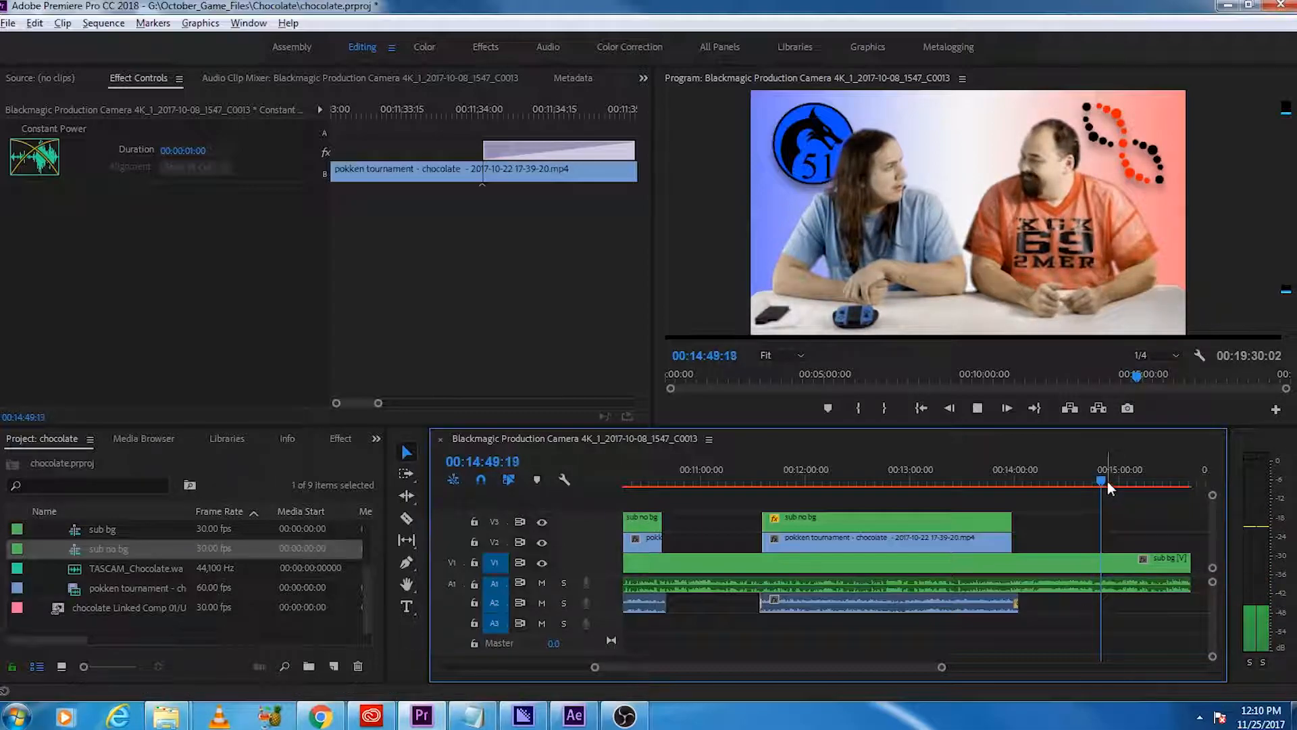
click(1105, 480)
drag(1106, 481, 1142, 485)
key(space)
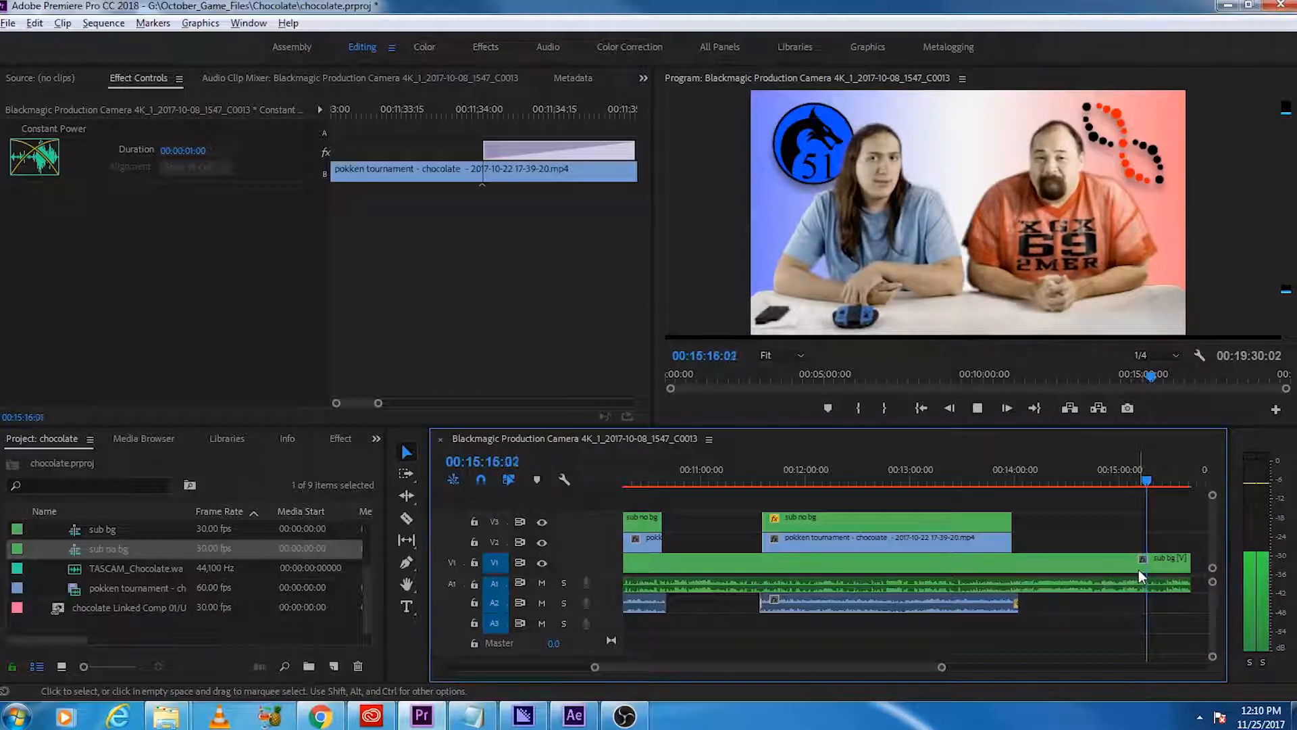
key(space)
Step: Split the main sub bg footage near 00:15:17:04 and delete the remainder after the cut
key(c)
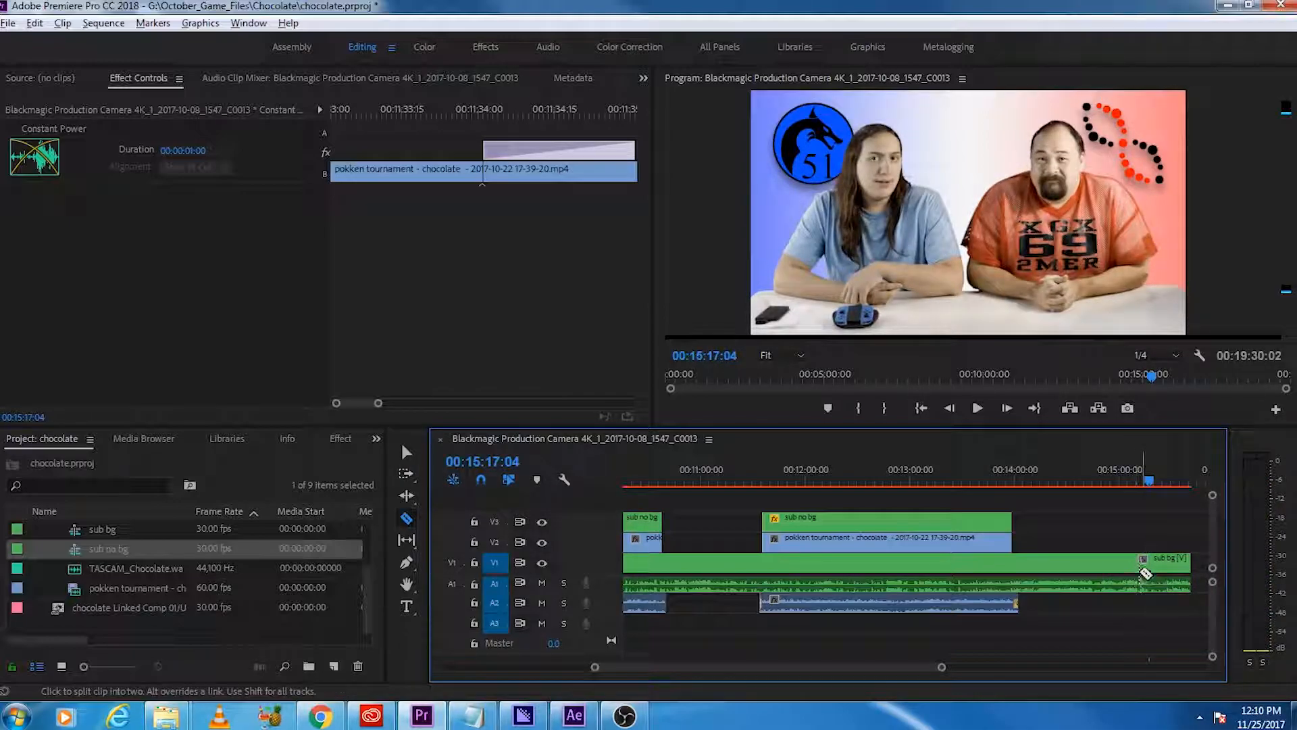
click(1147, 573)
key(v)
click(1164, 564)
key(Delete)
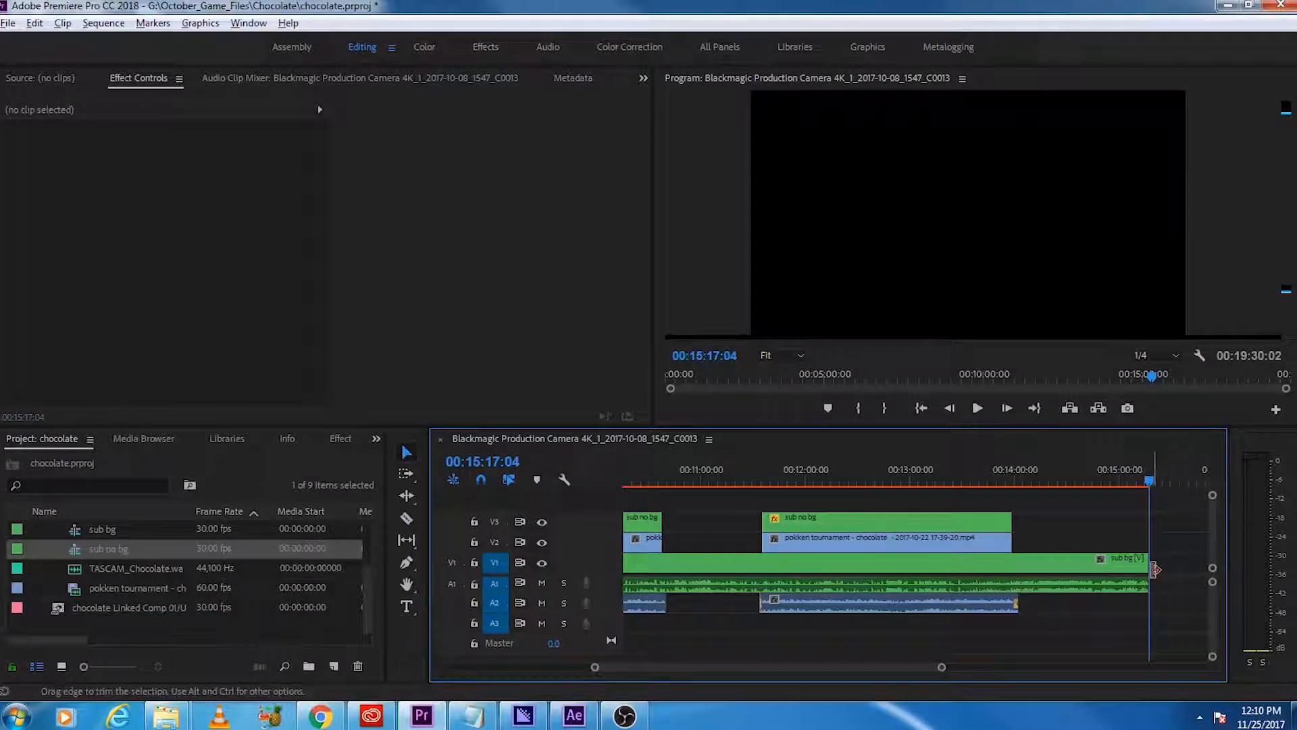
Step: Place outro top new.png from the assetts bin on V2, starting at the end of the main footage
scroll(1156, 571, down, 5)
scroll(1142, 584, down, 5)
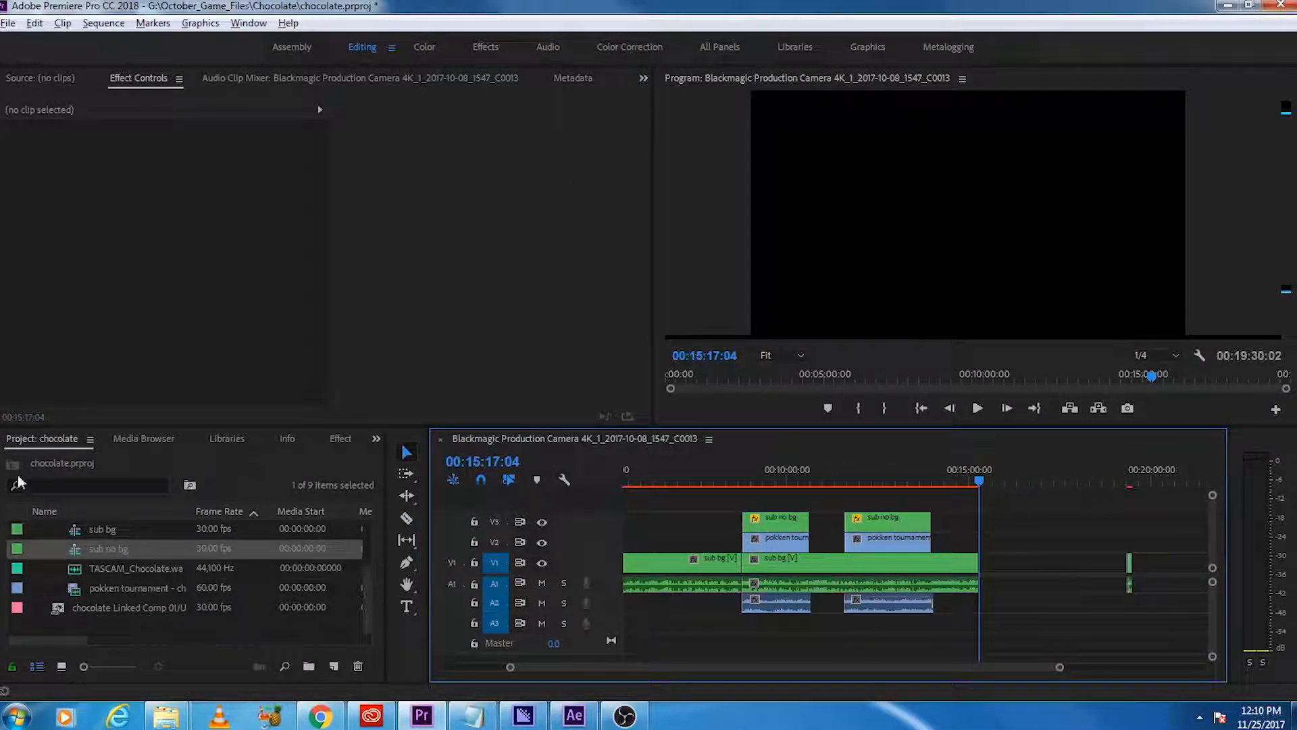
click(115, 446)
click(60, 445)
scroll(37, 571, up, 2)
click(43, 551)
click(37, 529)
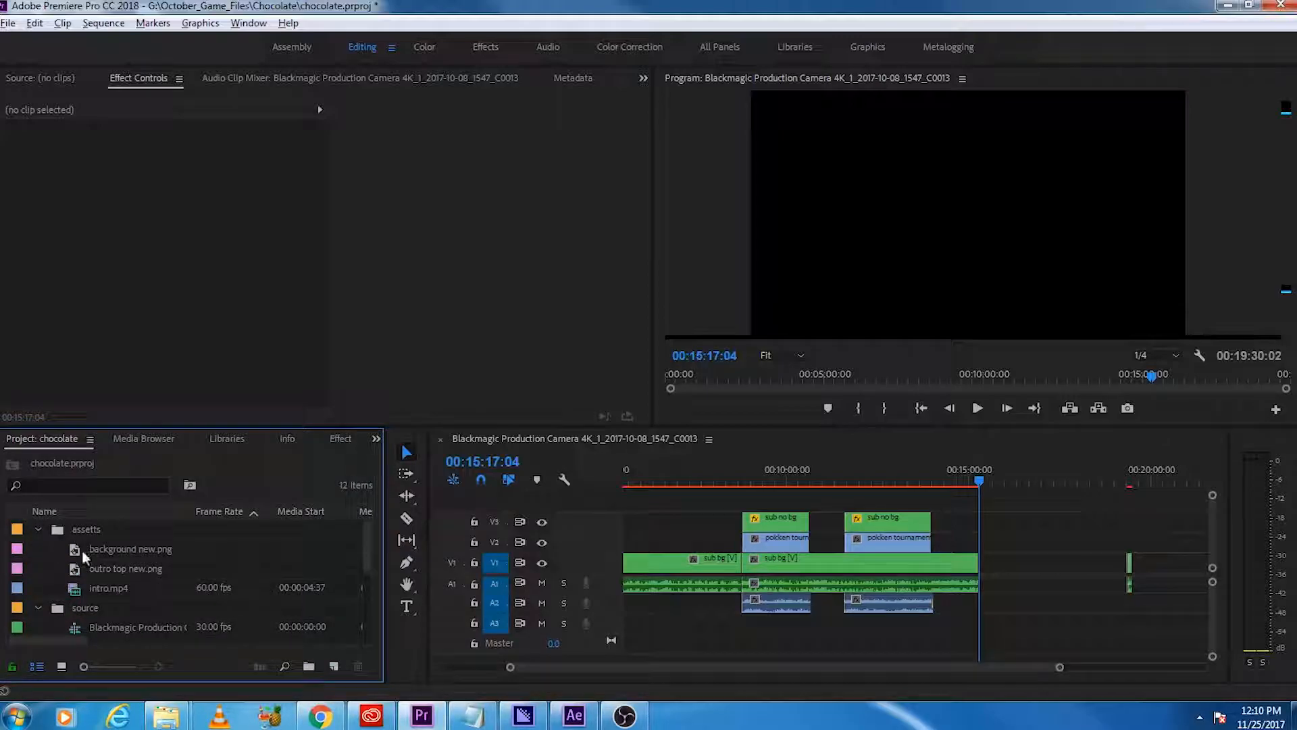
drag(108, 572, 989, 547)
scroll(999, 583, up, 5)
click(891, 469)
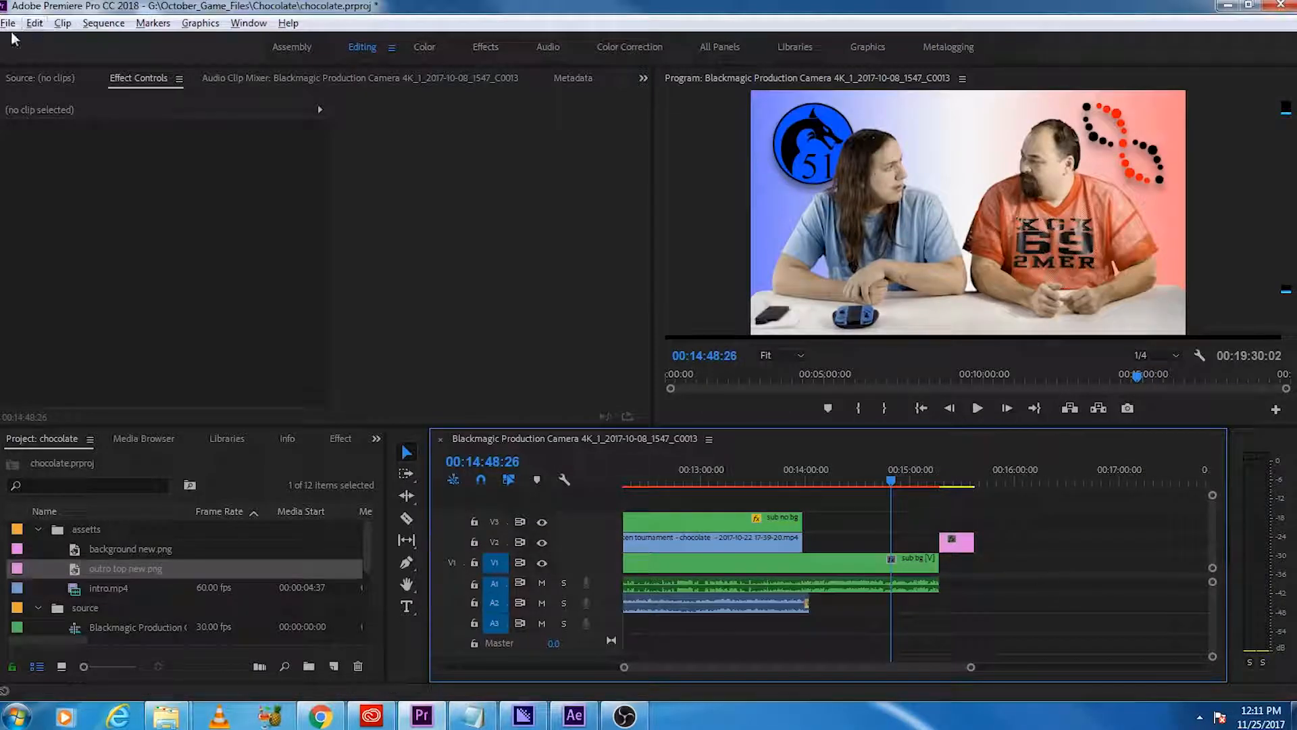
Step: Look through the Preferences categories from General to Trim and close them without changing any settings
click(35, 23)
mouse_move(153, 511)
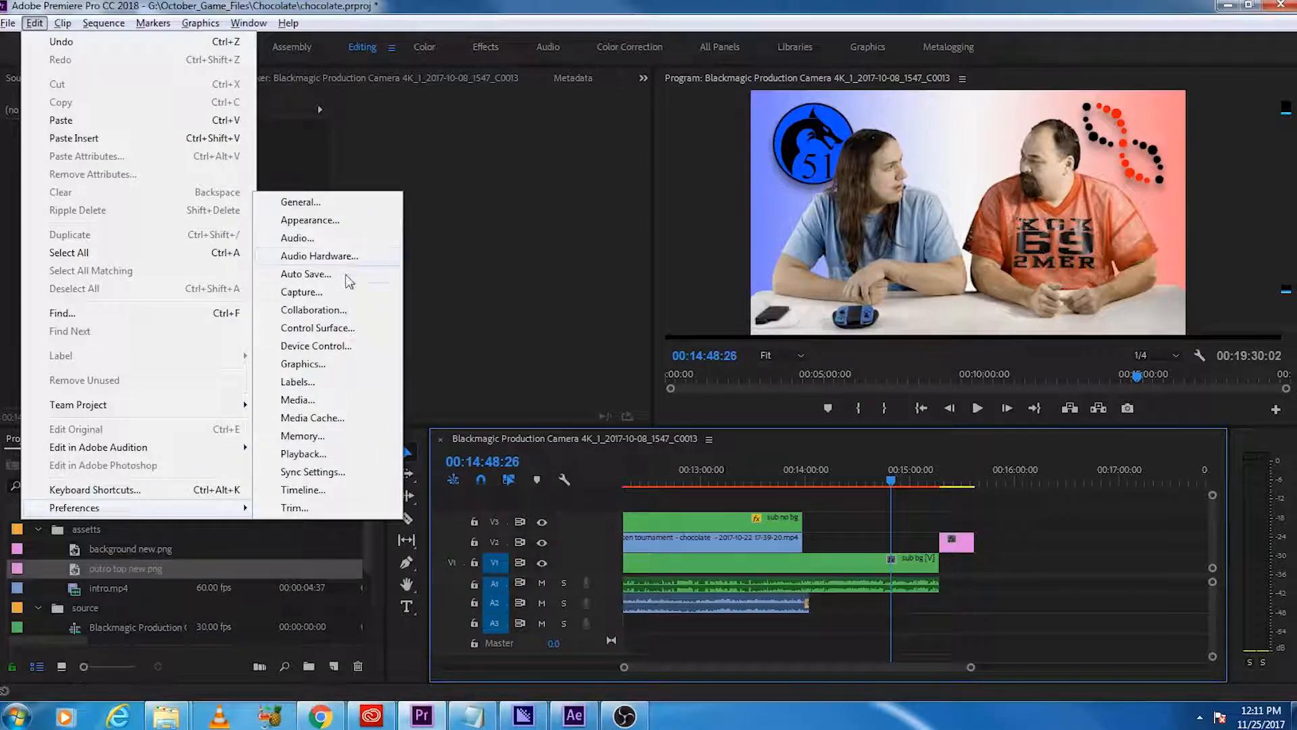
click(303, 365)
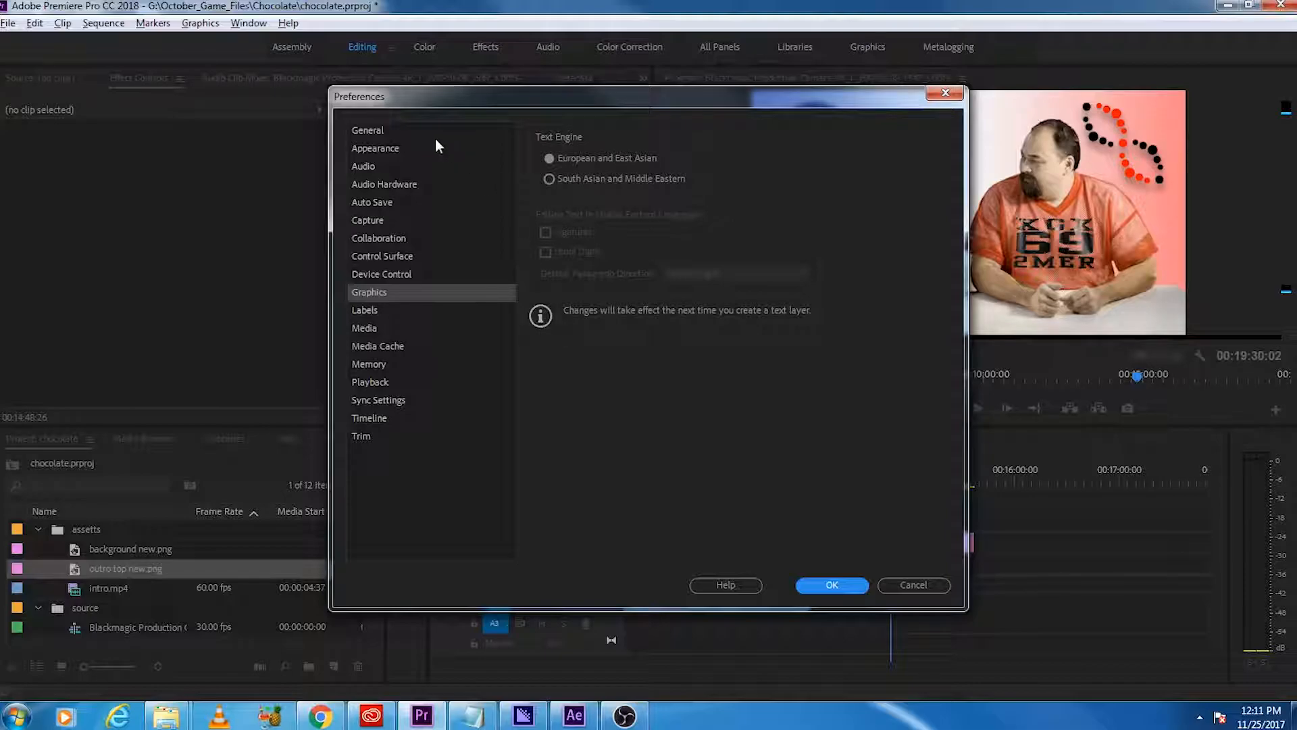
click(432, 130)
click(431, 145)
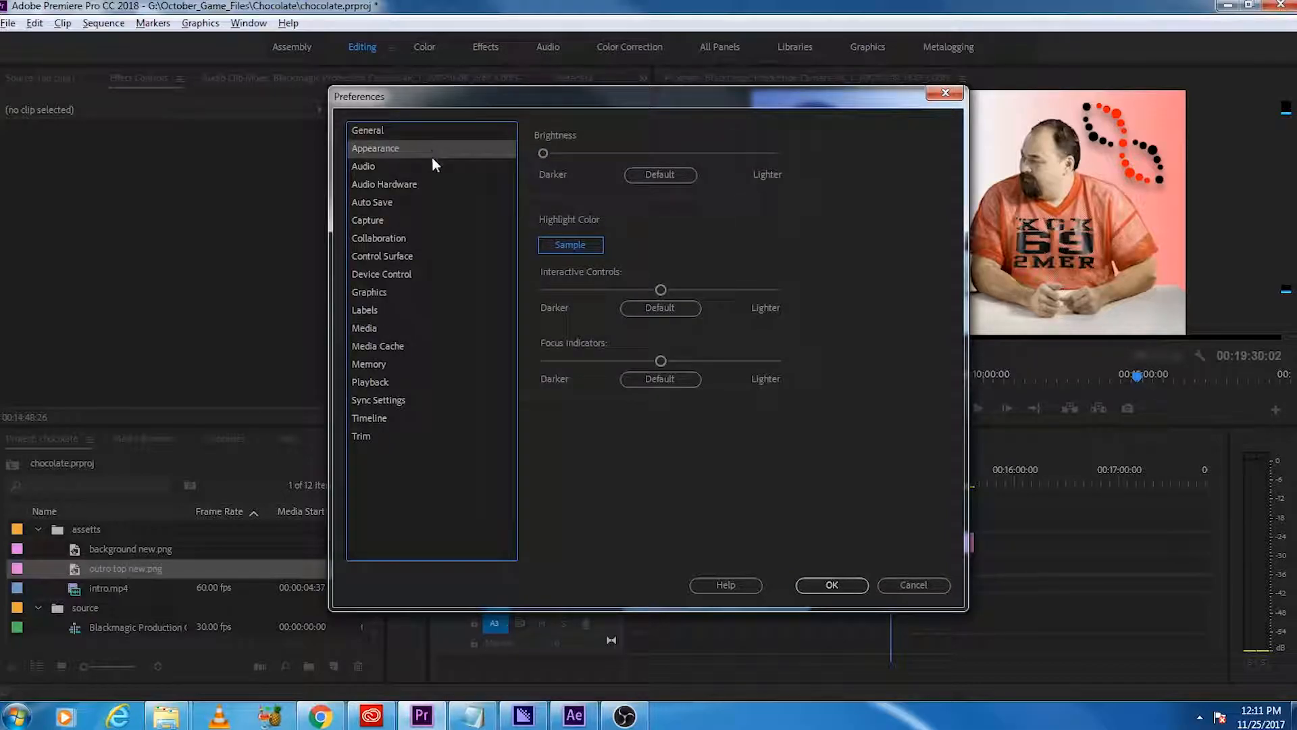
click(451, 169)
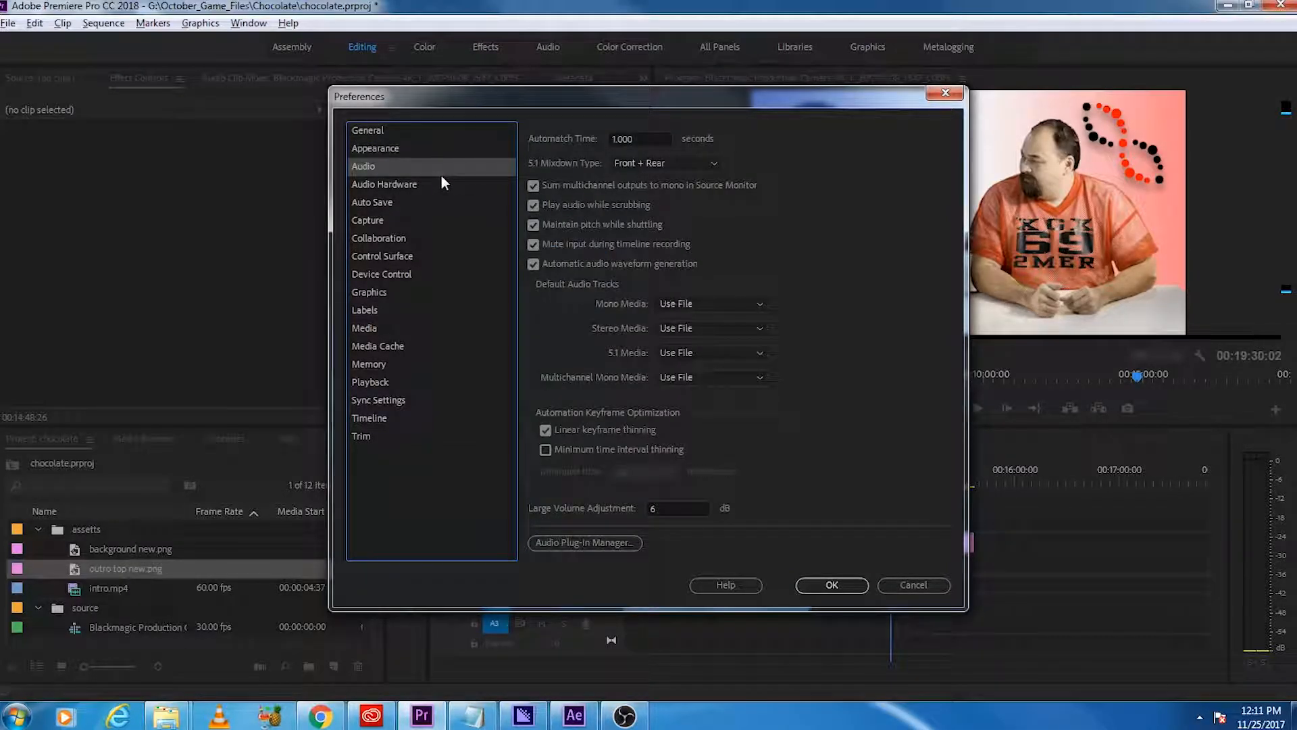
click(440, 184)
click(448, 220)
click(453, 237)
click(454, 257)
click(460, 273)
click(454, 296)
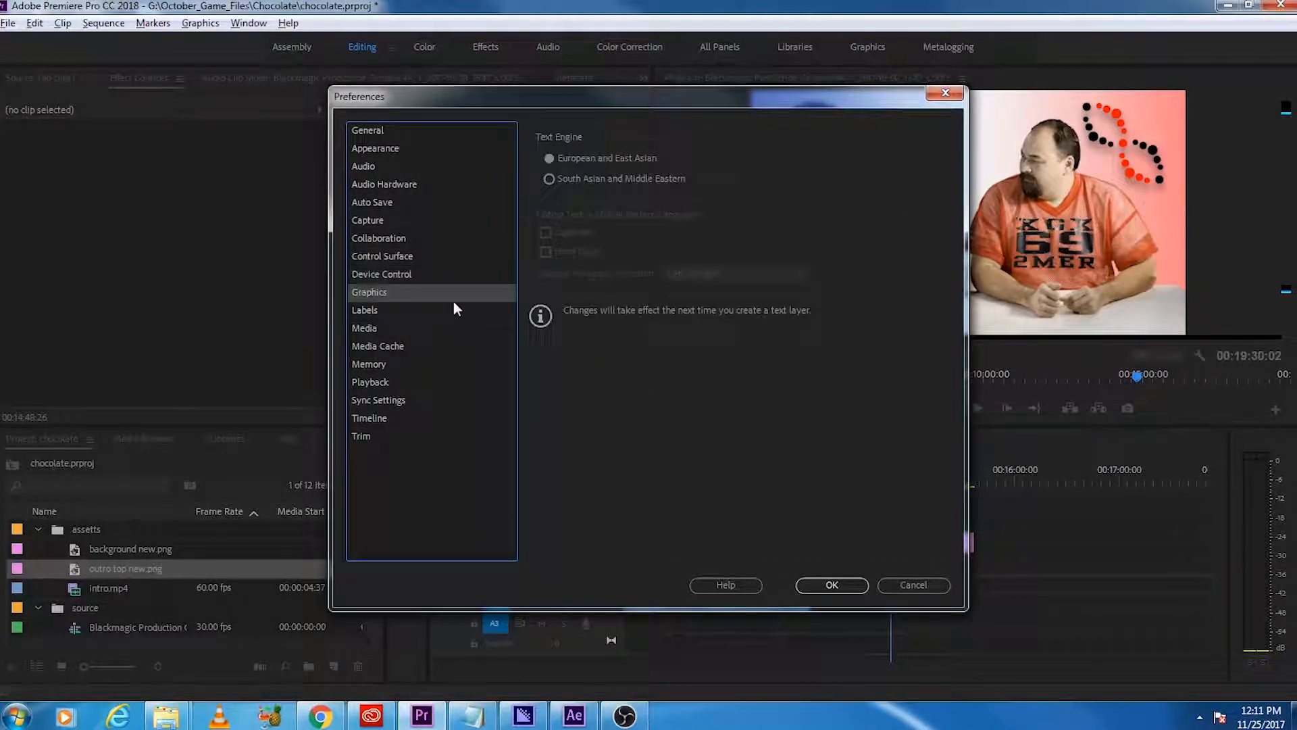
click(454, 311)
click(464, 346)
click(463, 365)
click(462, 380)
click(461, 400)
click(445, 418)
click(426, 434)
click(408, 130)
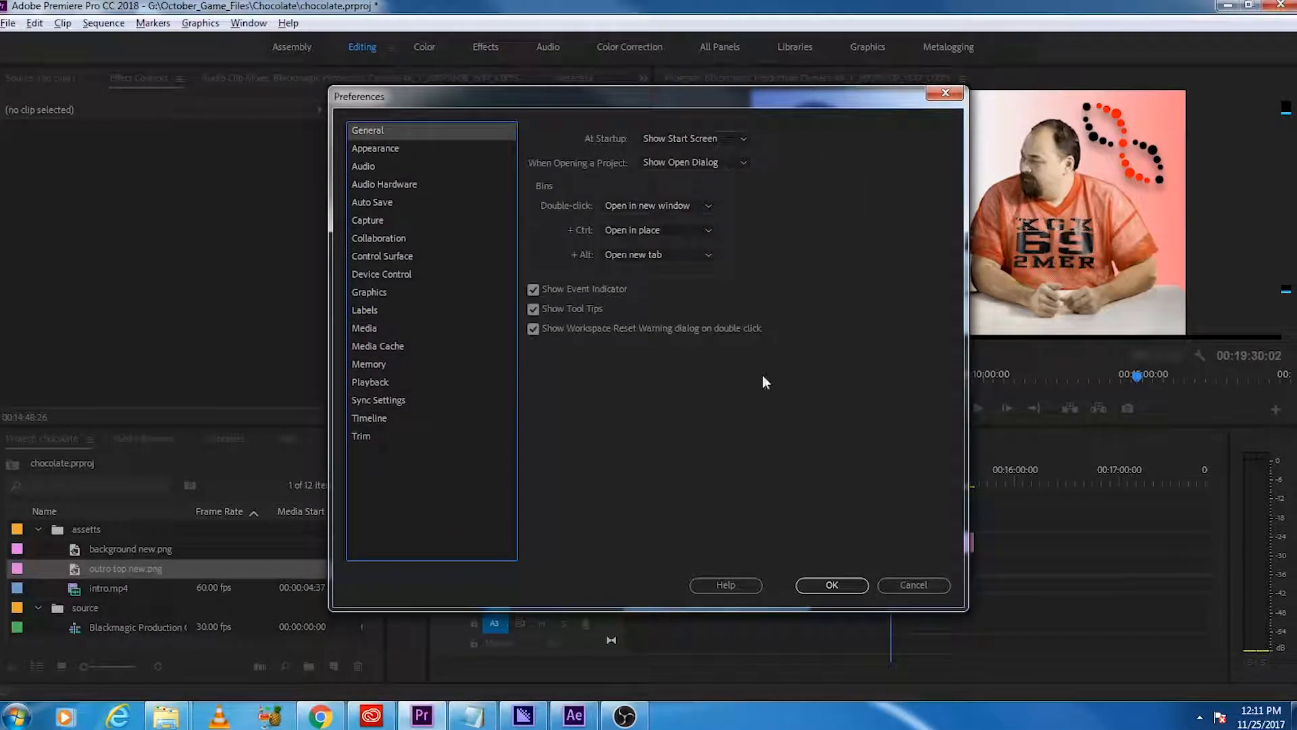
click(911, 584)
click(35, 24)
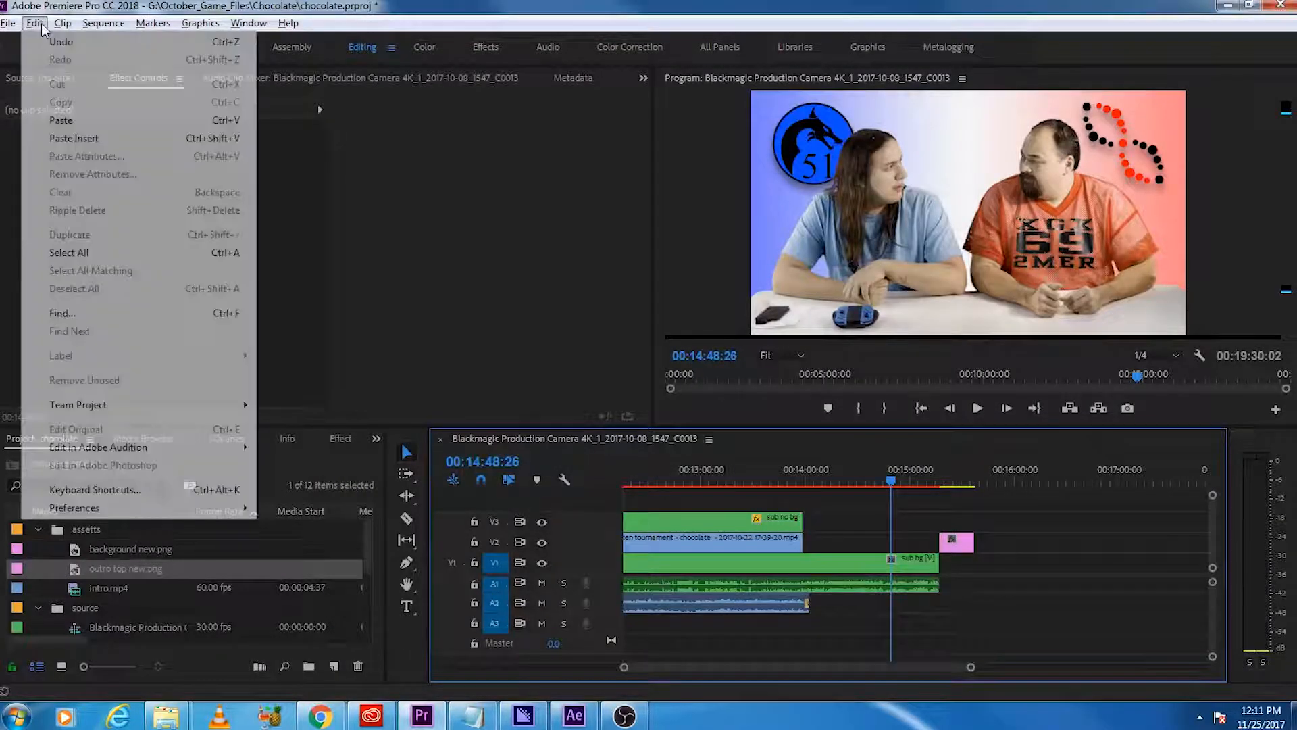
click(1049, 519)
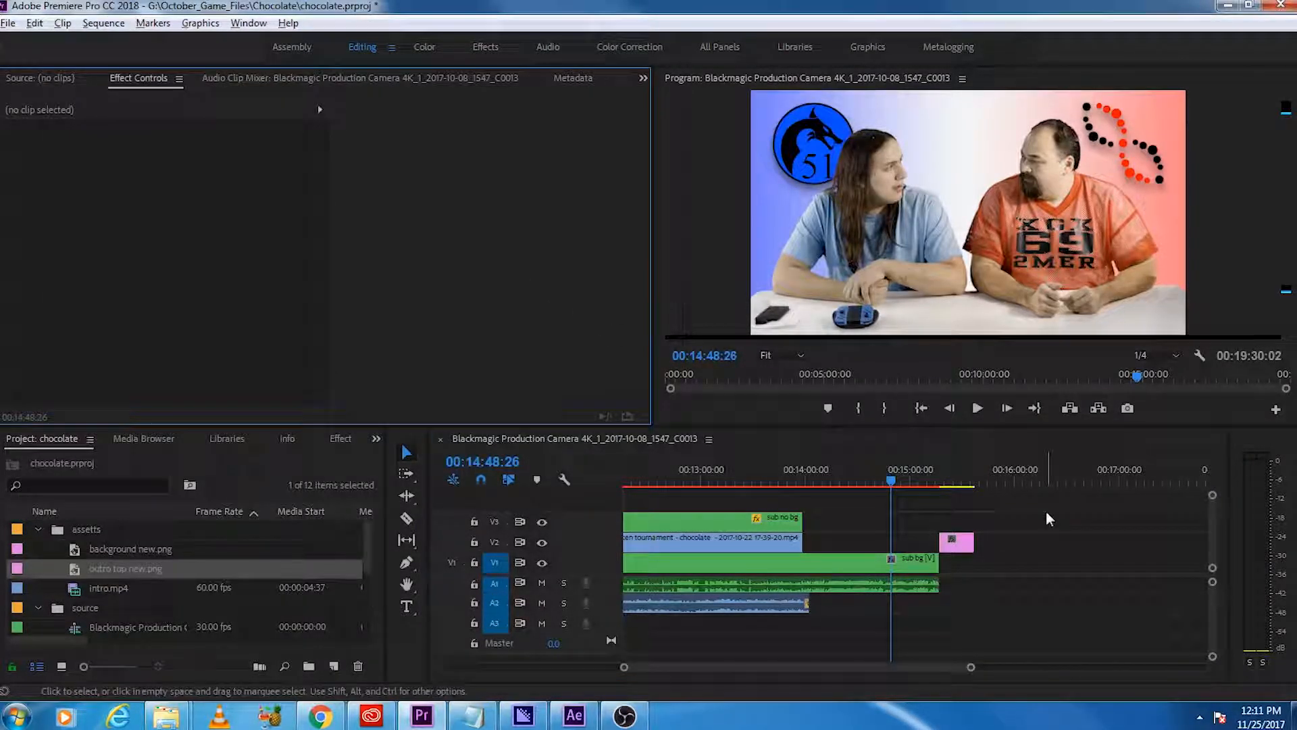
Step: Move the leftover sub bg clips from the sequence's end to directly after the main footage, beneath the outro image, and play them
scroll(970, 602, down, 3)
scroll(964, 604, down, 4)
drag(1108, 616, 1050, 515)
drag(1073, 578, 893, 572)
scroll(898, 571, up, 5)
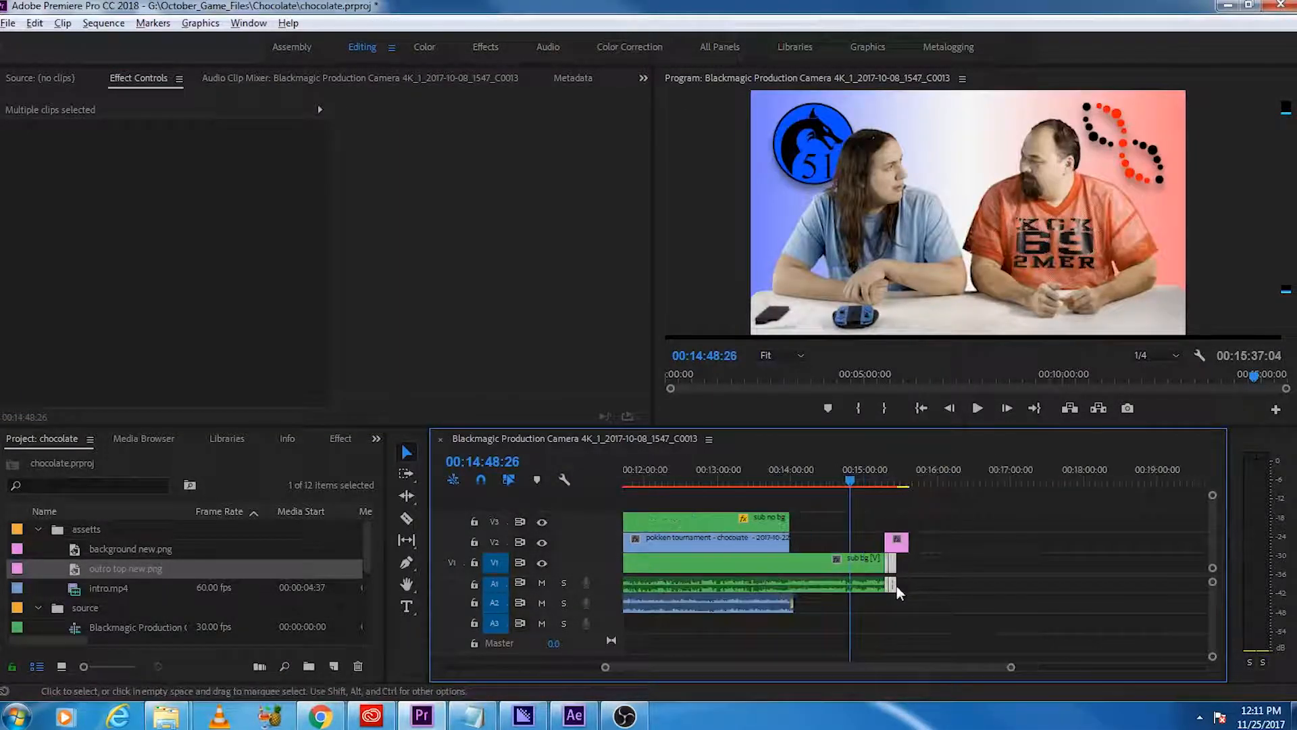
click(853, 481)
key(space)
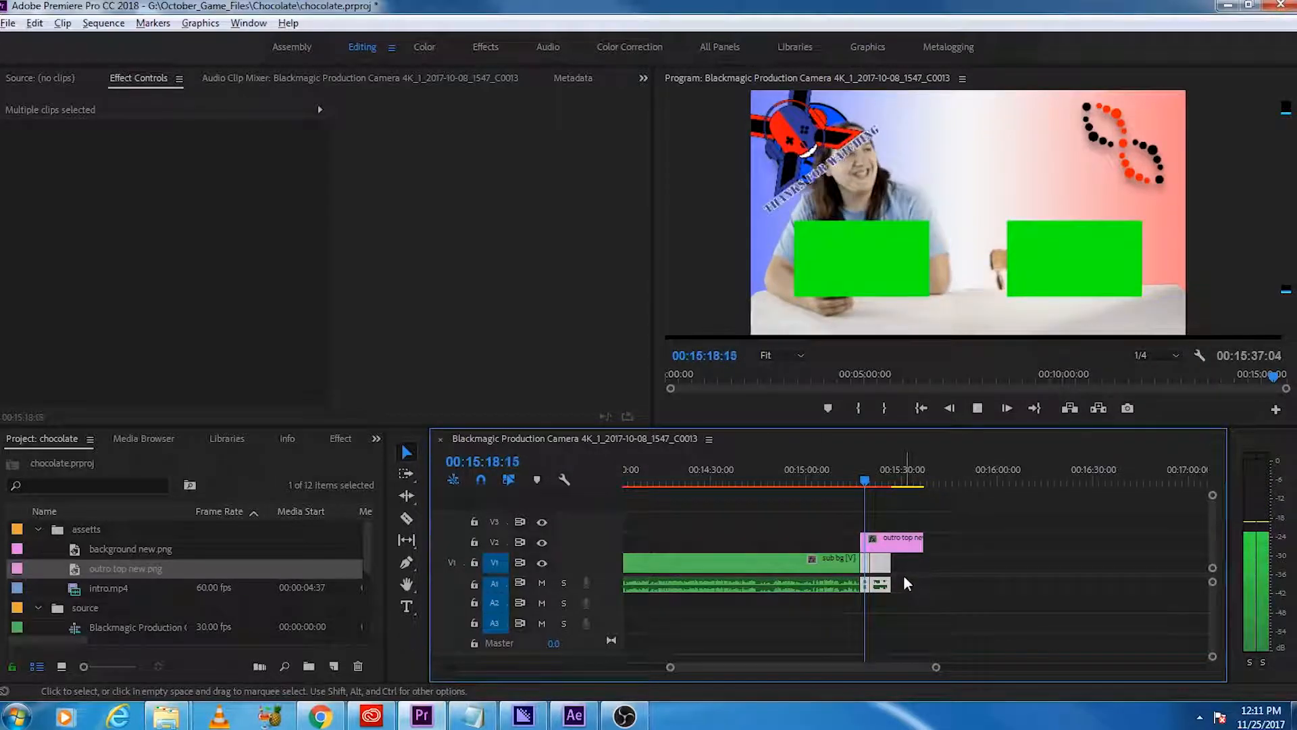
key(space)
Step: Try sliding the second outro clip to the outro image's end, extending the first clip to meet it, and playing the result
mouse_move(883, 566)
mouse_down()
mouse_move(915, 570)
mouse_move(868, 566)
mouse_move(903, 566)
mouse_up()
click(887, 568)
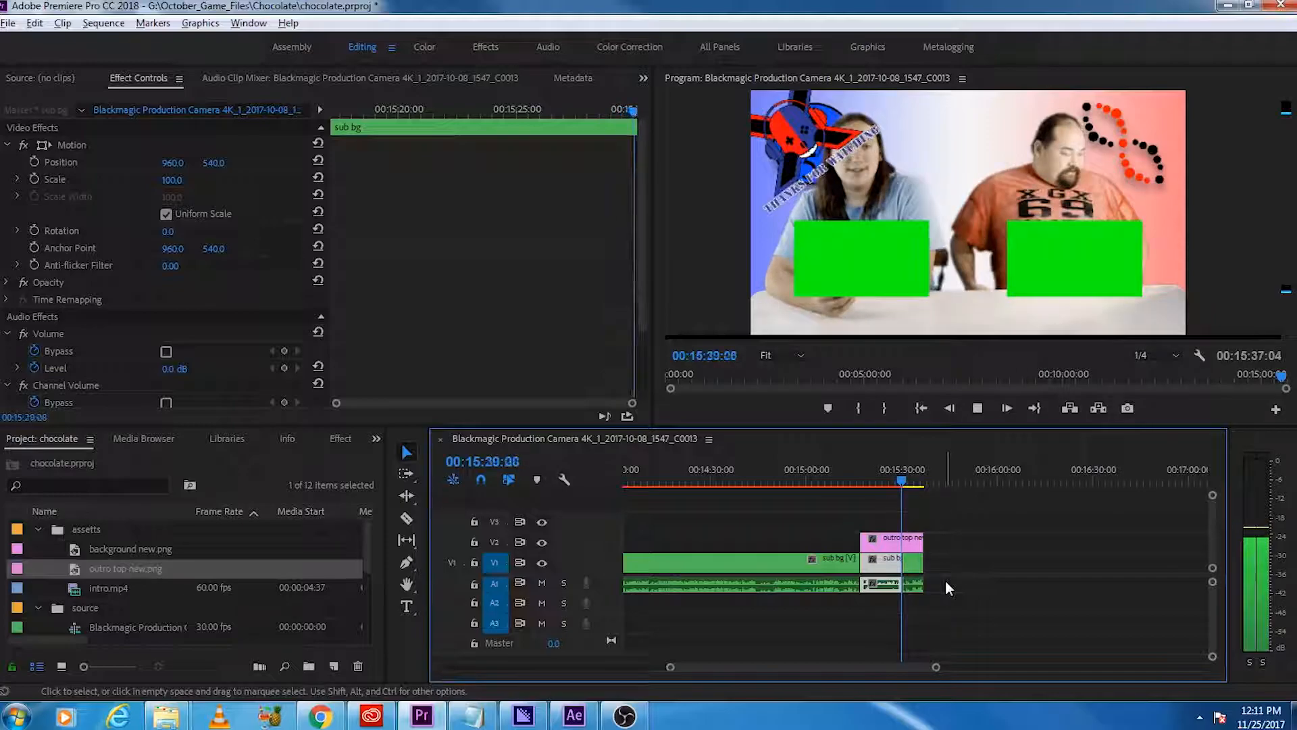
key(space)
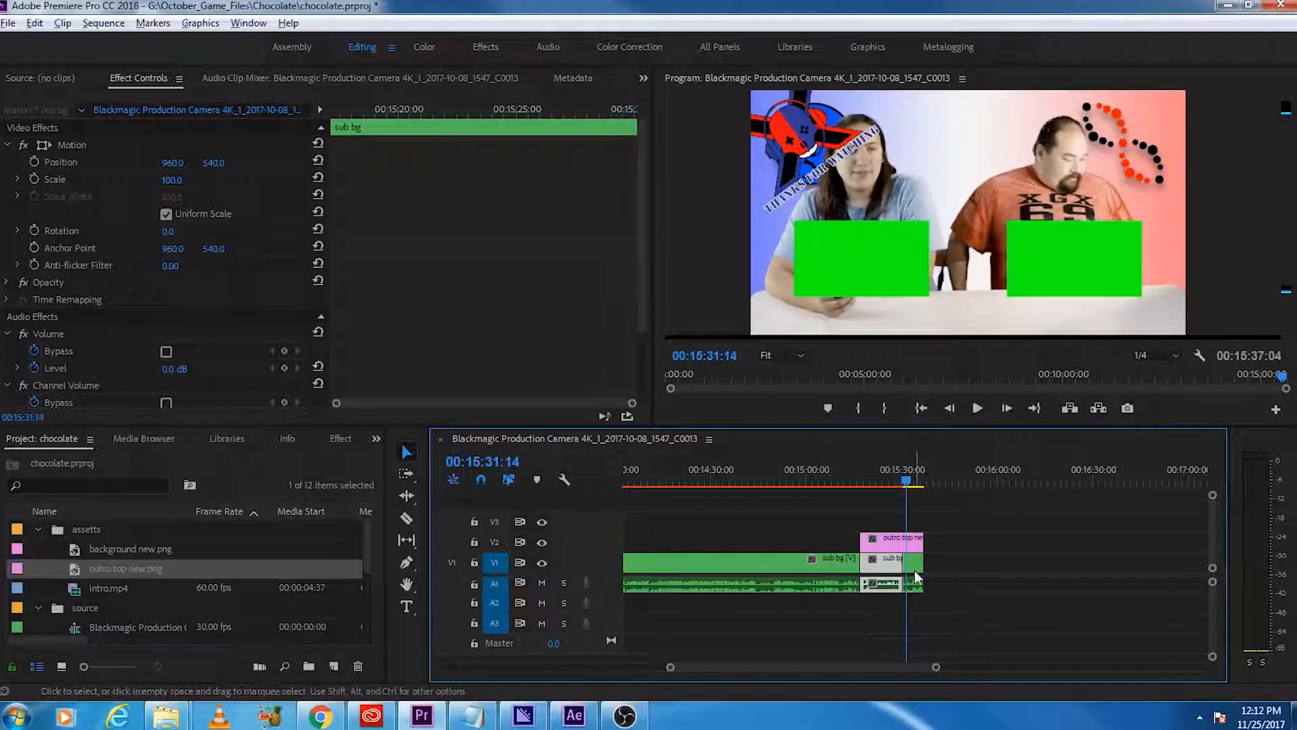
Step: Delete the second outro clip, extend the first to the end of the outro image, and play back the ending
click(917, 570)
key(Delete)
drag(904, 564, 926, 569)
key(space)
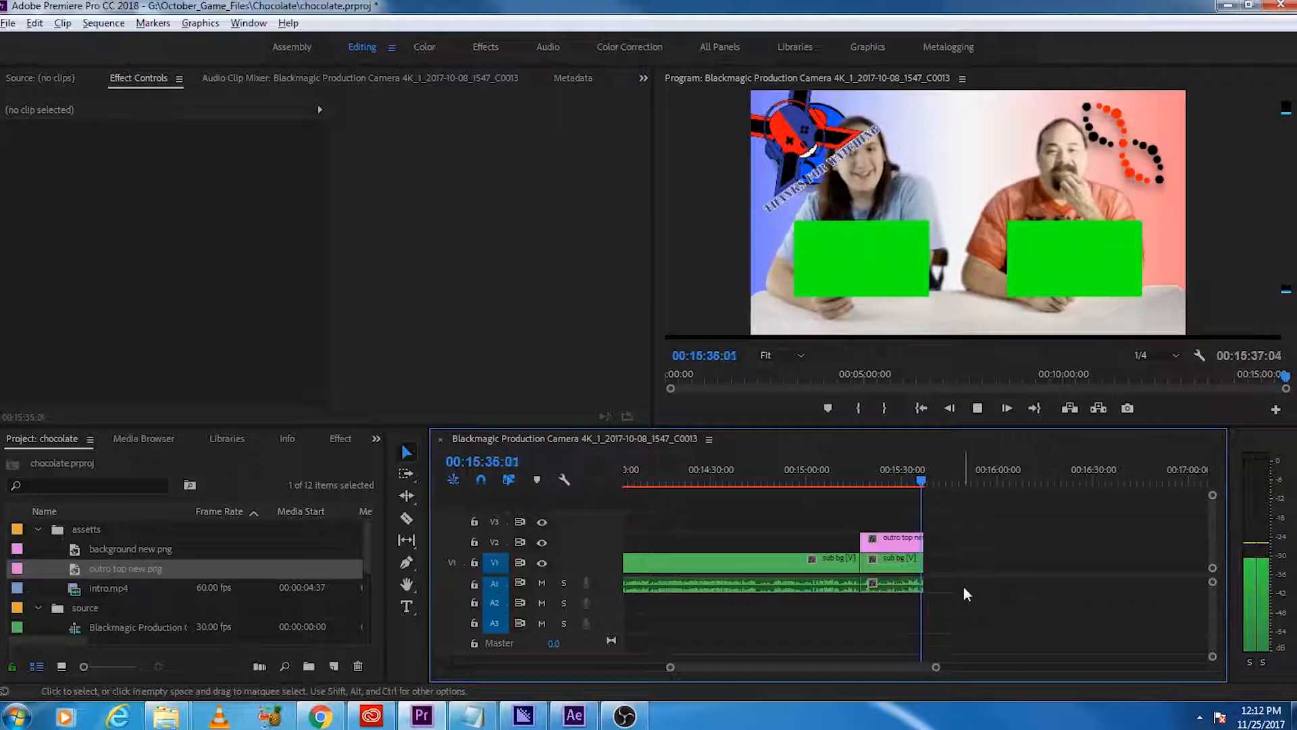
key(space)
Step: Cut the outro image and the sub bg clip beneath it at 00:15:35:28 and delete the leftover ends
scroll(925, 611, up, 5)
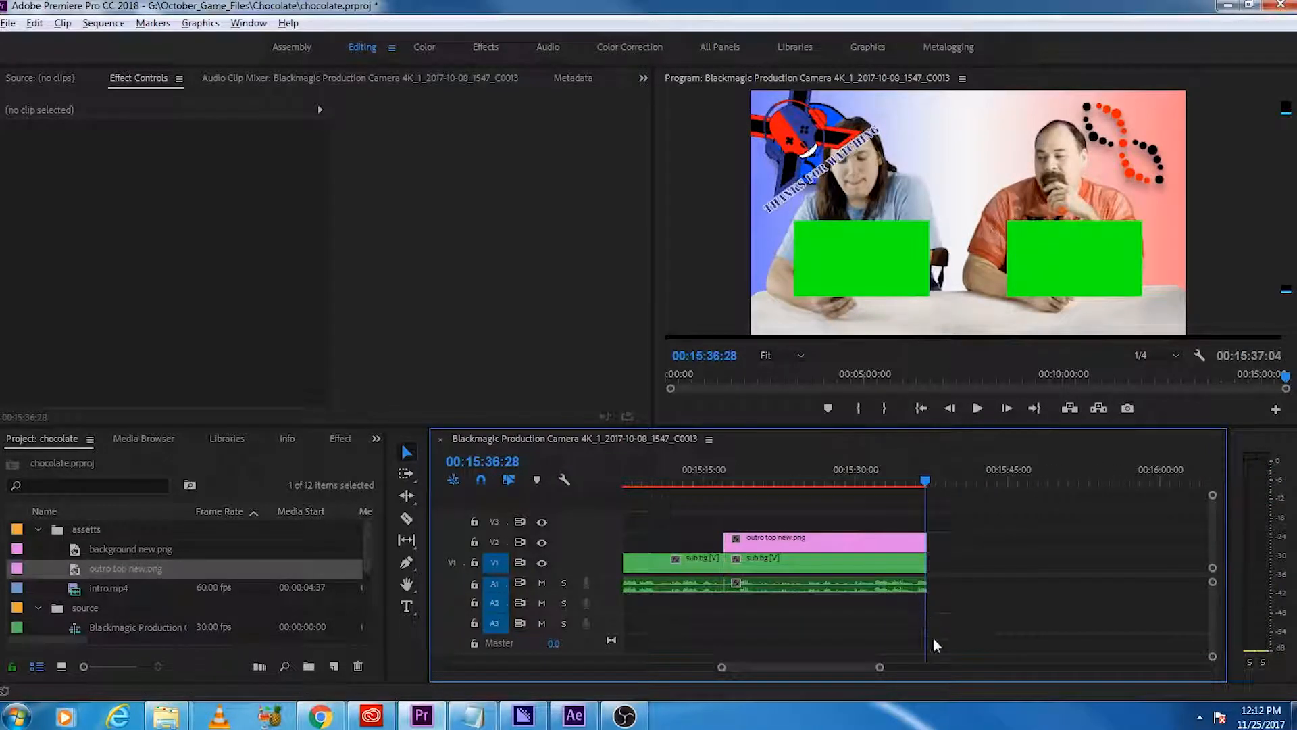
scroll(930, 629, up, 3)
click(892, 543)
click(892, 563)
key(v)
drag(951, 607, 884, 531)
drag(944, 608, 908, 525)
key(Delete)
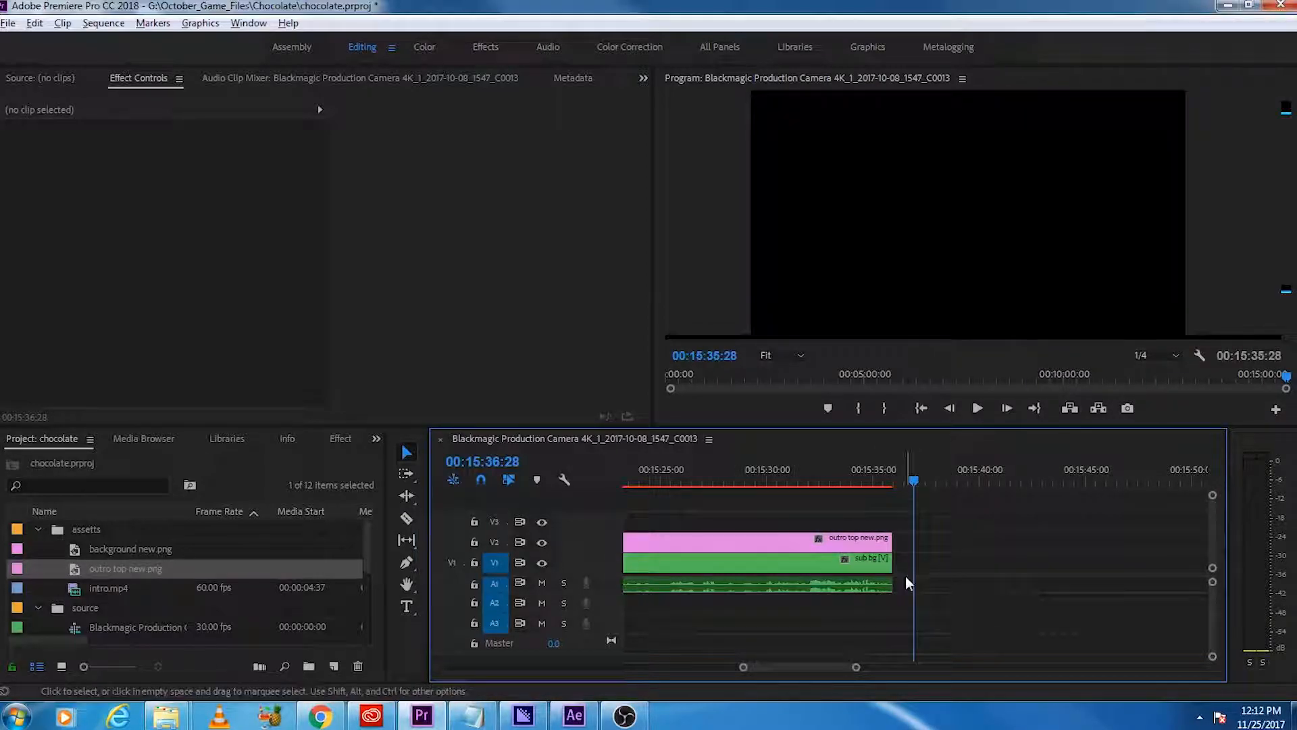
Step: Ripple delete the empty gap between the early sub bg footage and the main footage before the first match
scroll(906, 576, down, 3)
scroll(884, 598, down, 1)
scroll(878, 600, down, 2)
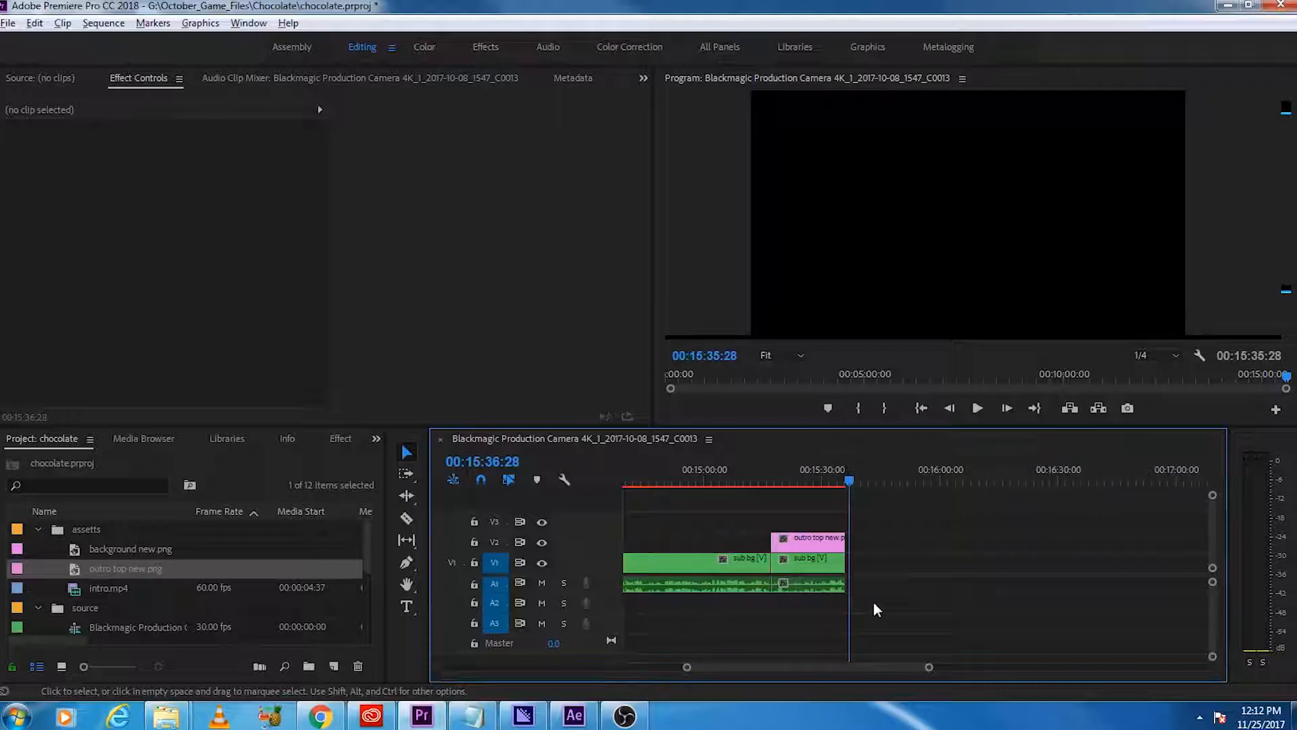
scroll(874, 602, up, 5)
scroll(873, 602, down, 4)
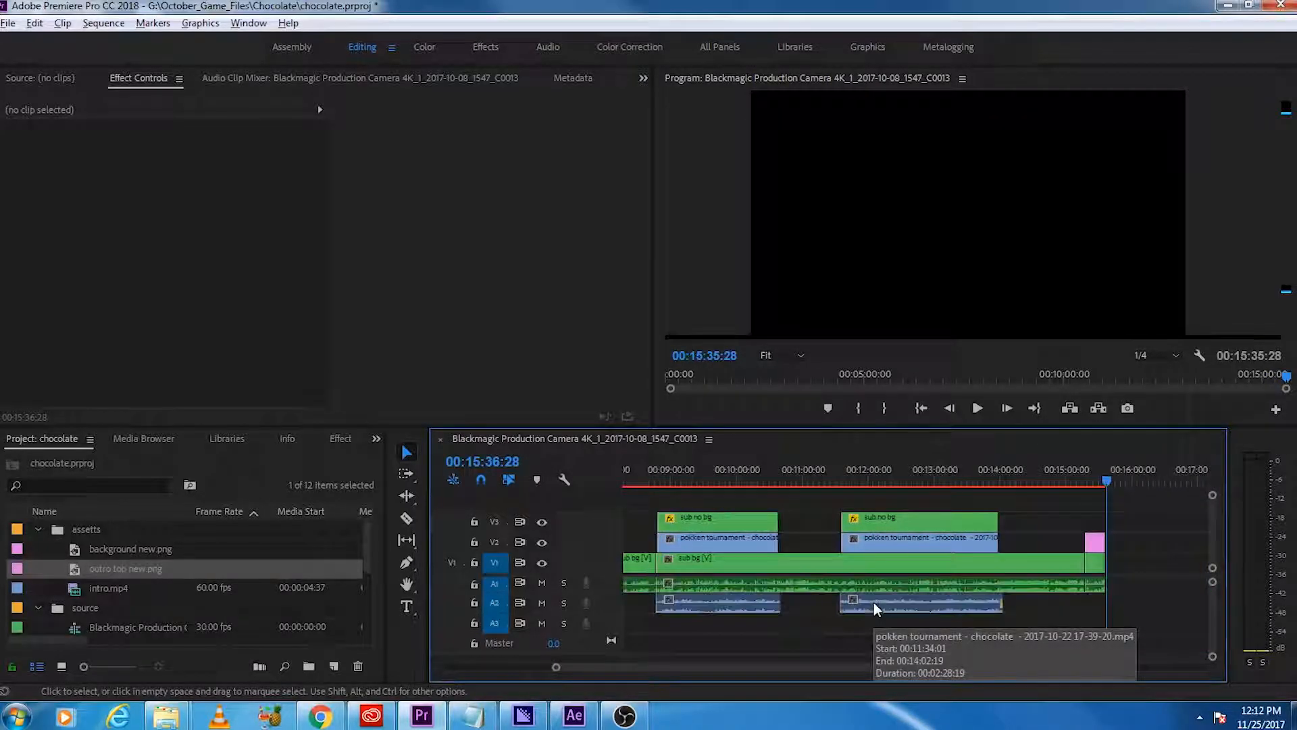
click(723, 567)
right_click(723, 566)
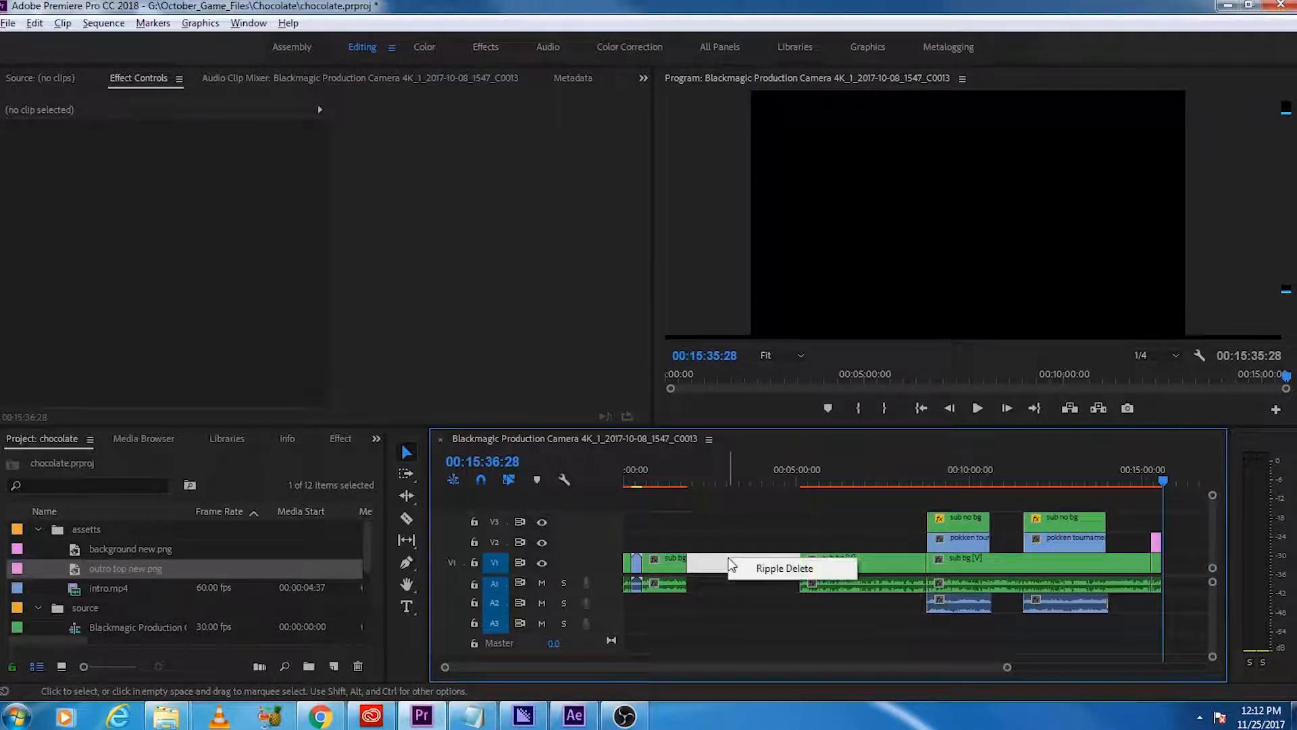
click(750, 572)
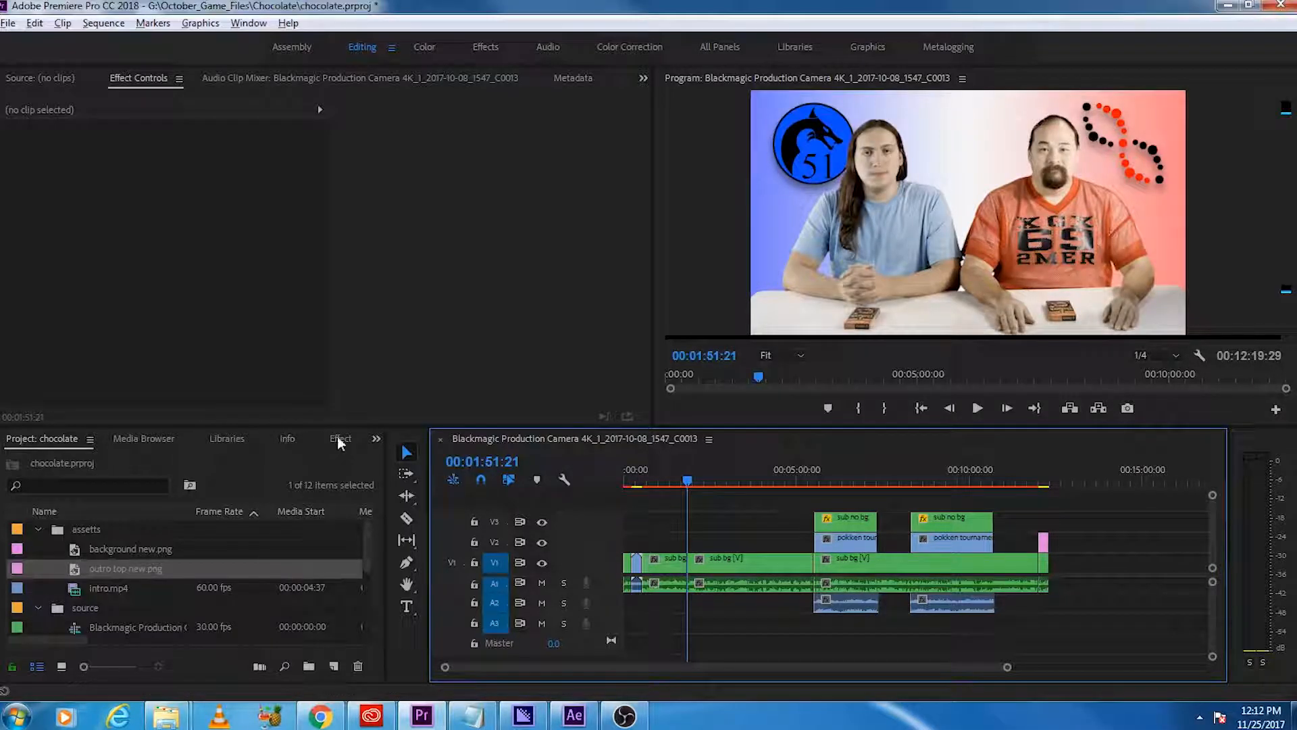
Step: Find the Push video transition in the Slide category and apply it to the sub bg cut at 00:01:51:21
key(shift+7)
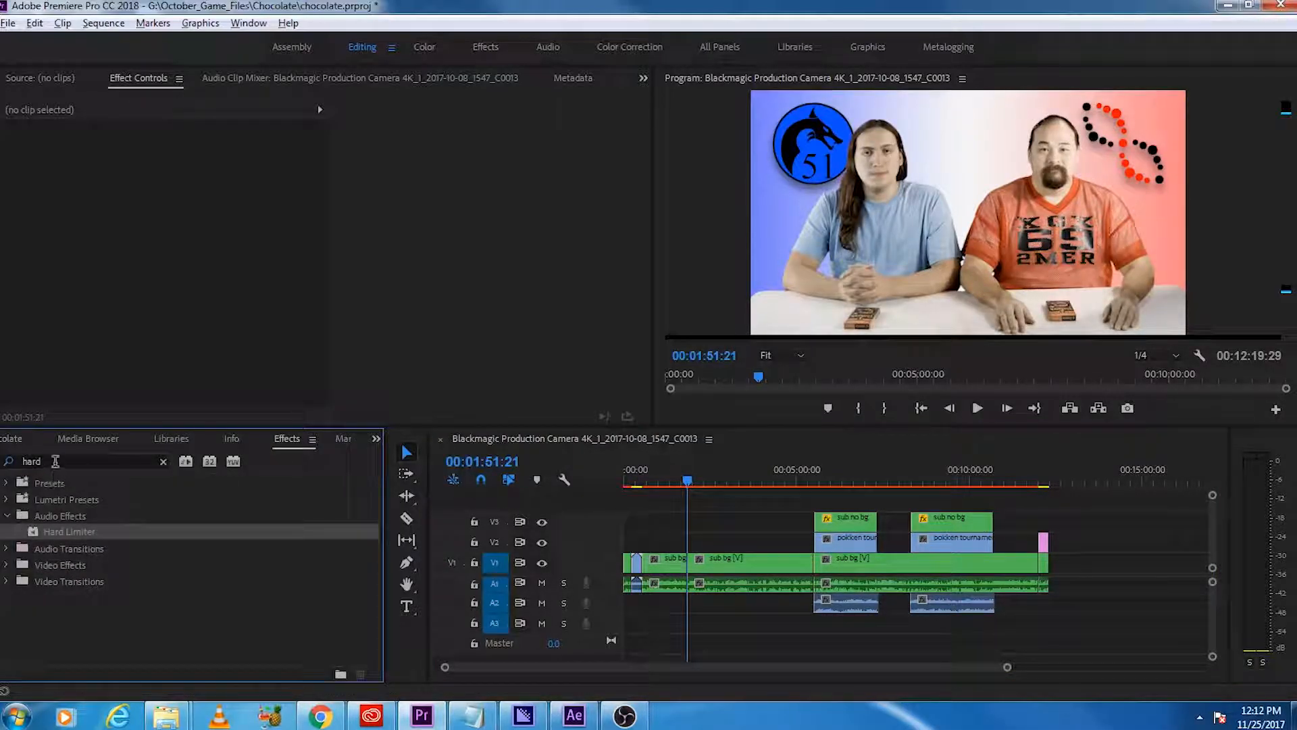
drag(55, 461, 19, 477)
key(BackSpace)
click(7, 564)
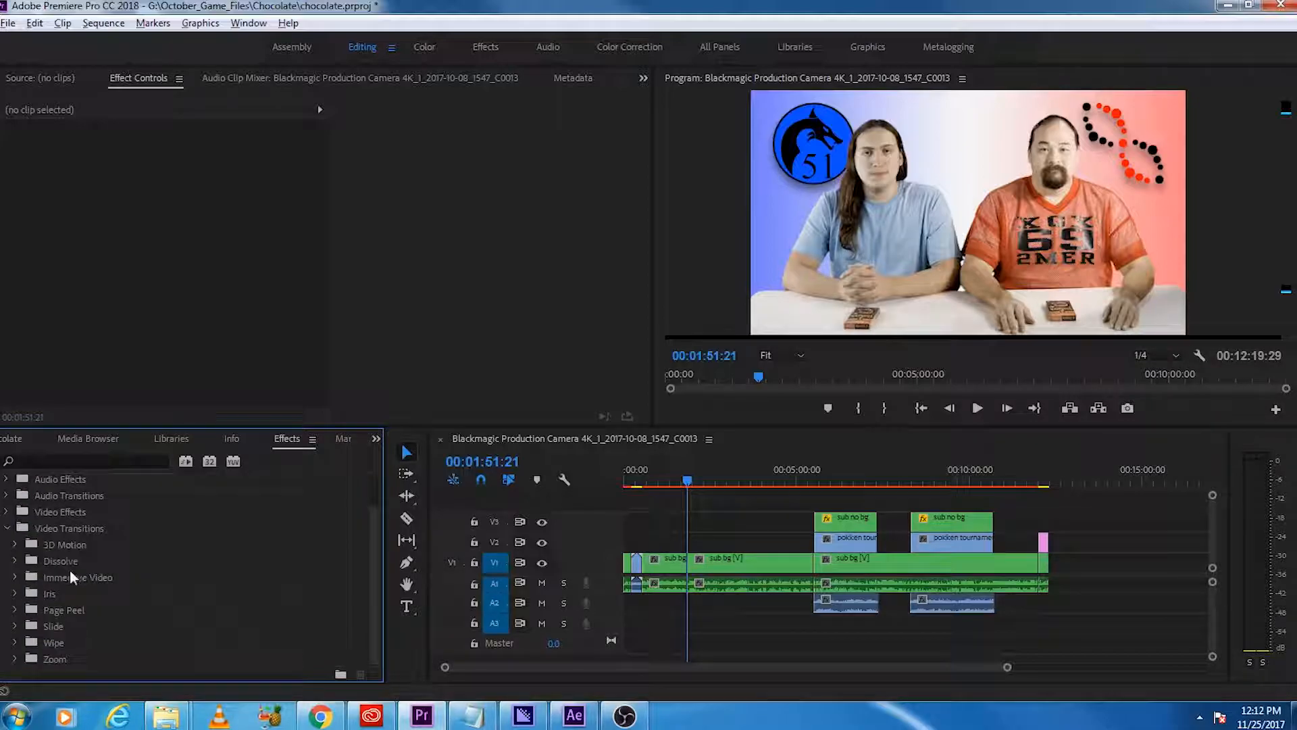
click(14, 628)
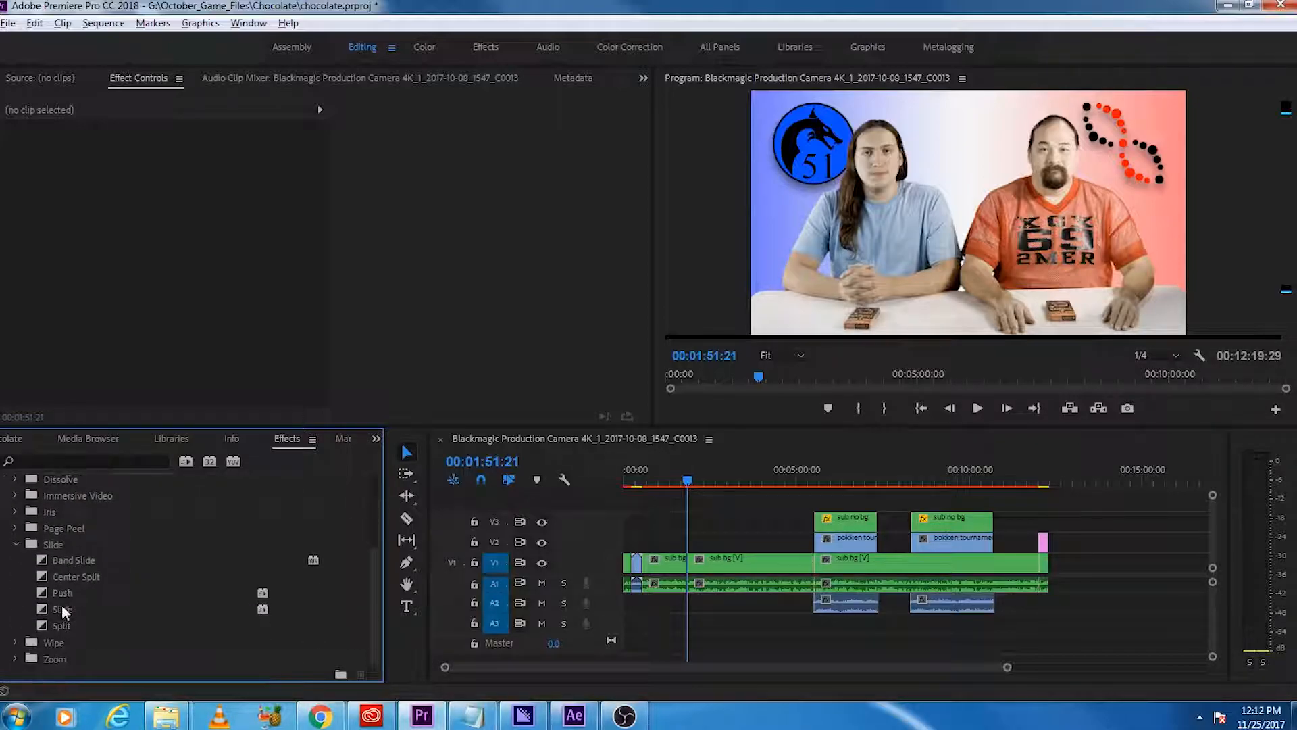
drag(62, 592, 685, 558)
Step: Inspect the Push transition's settings and play back the footage across the cut
scroll(731, 578, up, 4)
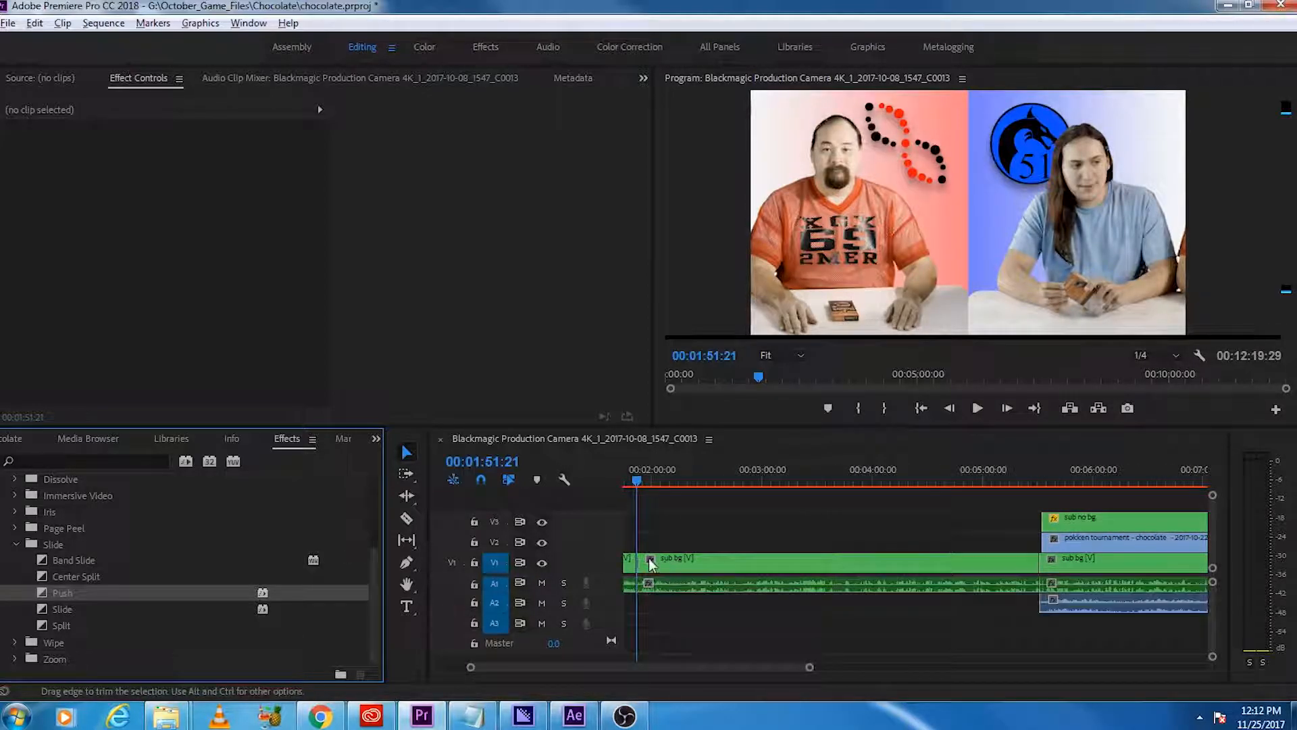
scroll(650, 559, up, 3)
scroll(653, 564, up, 3)
click(789, 561)
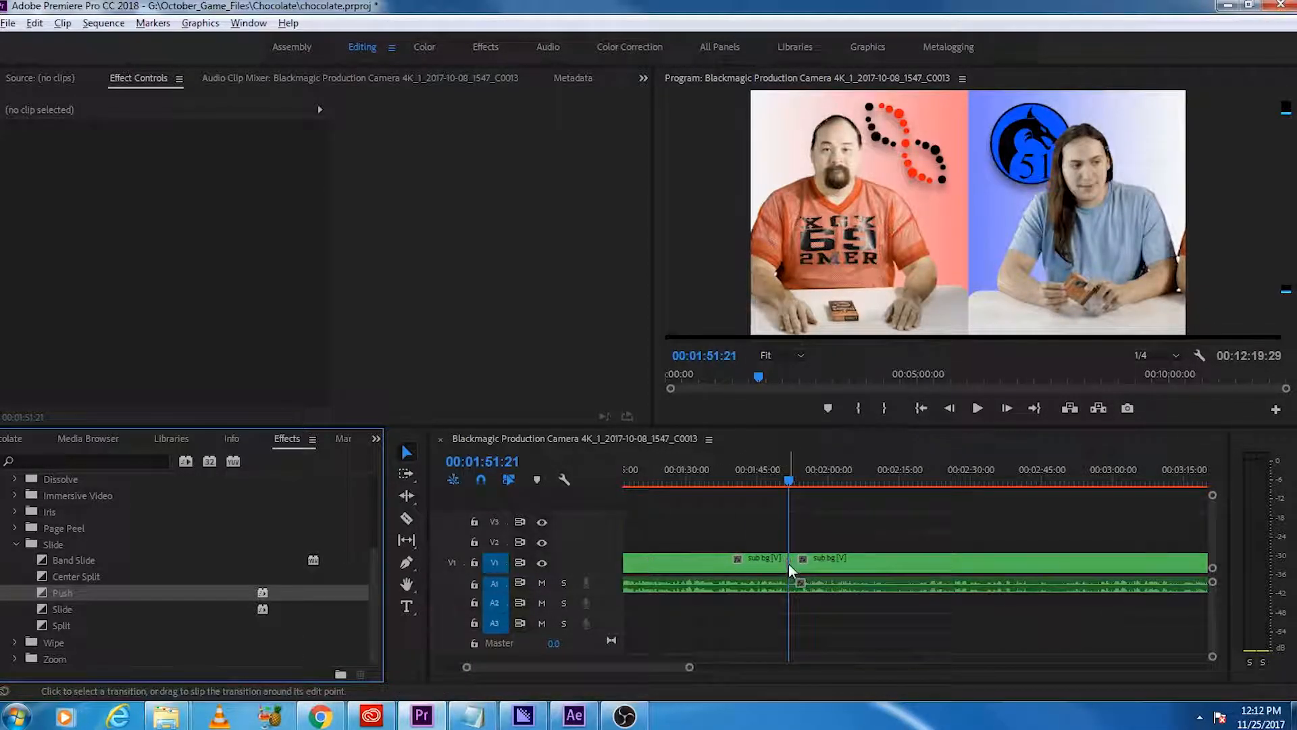
click(66, 171)
click(776, 481)
key(space)
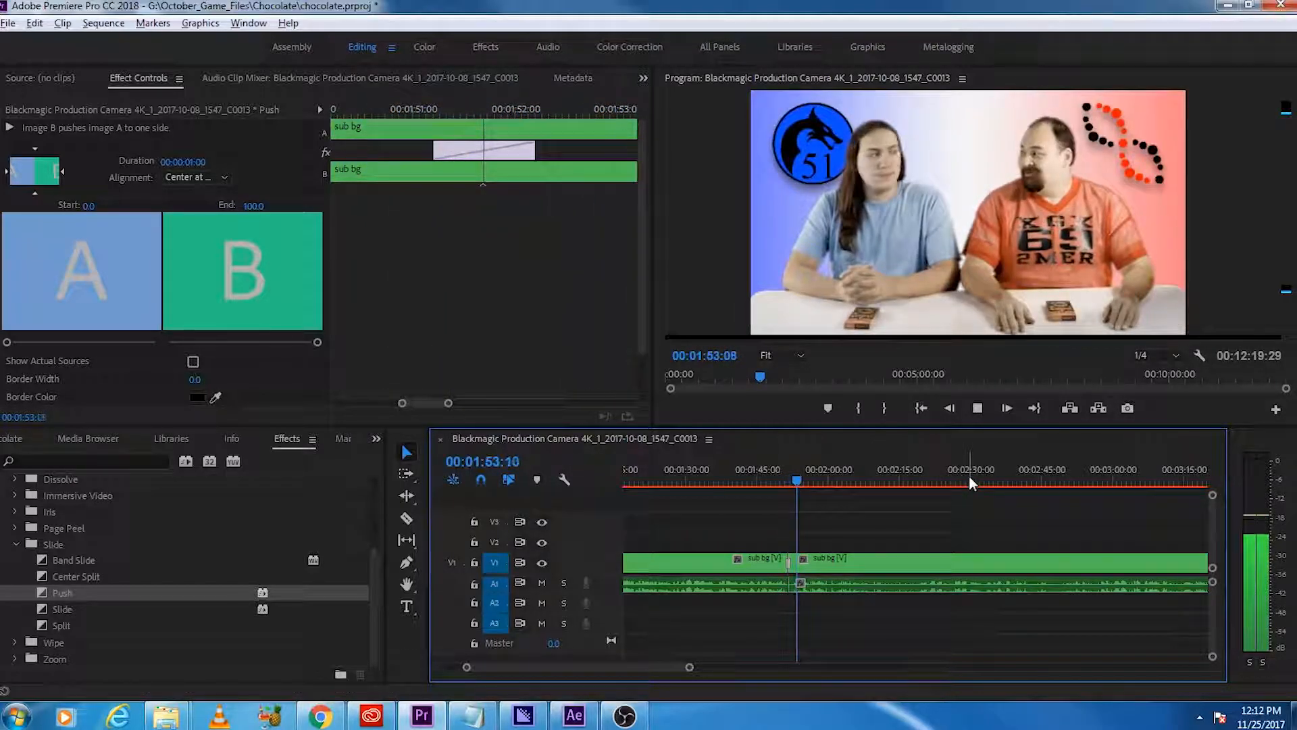
key(space)
Step: Play back the lead-in and opening of the first gameplay overlay to judge the game's audio level
key(minus)
key(minus)
key(minus)
key(minus)
key(minus)
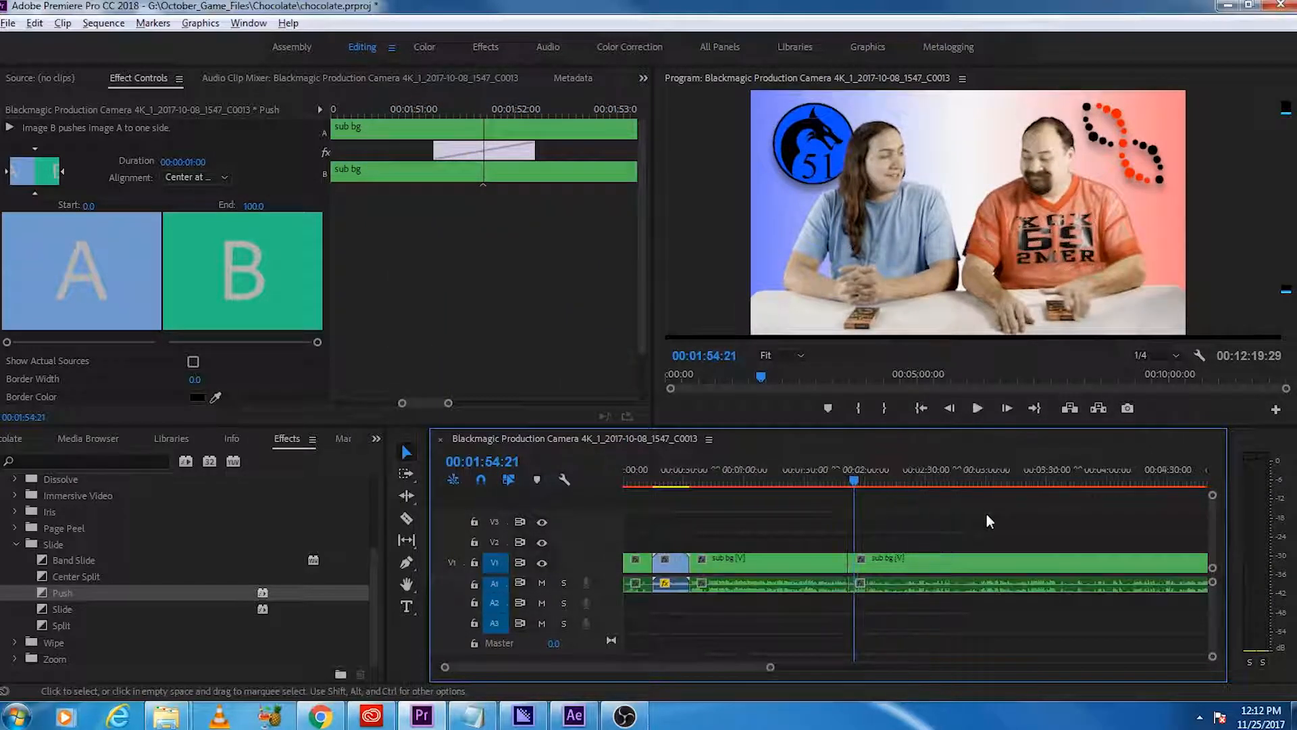
click(844, 480)
key(space)
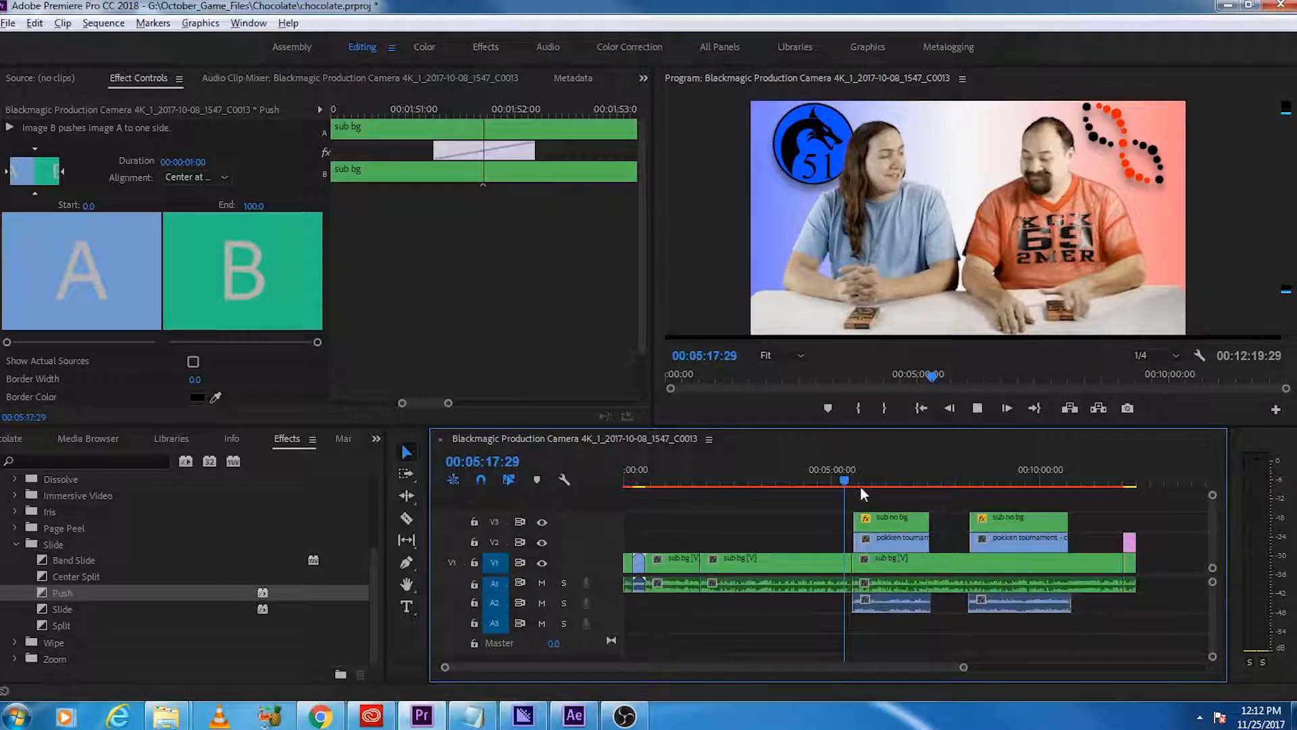
click(852, 480)
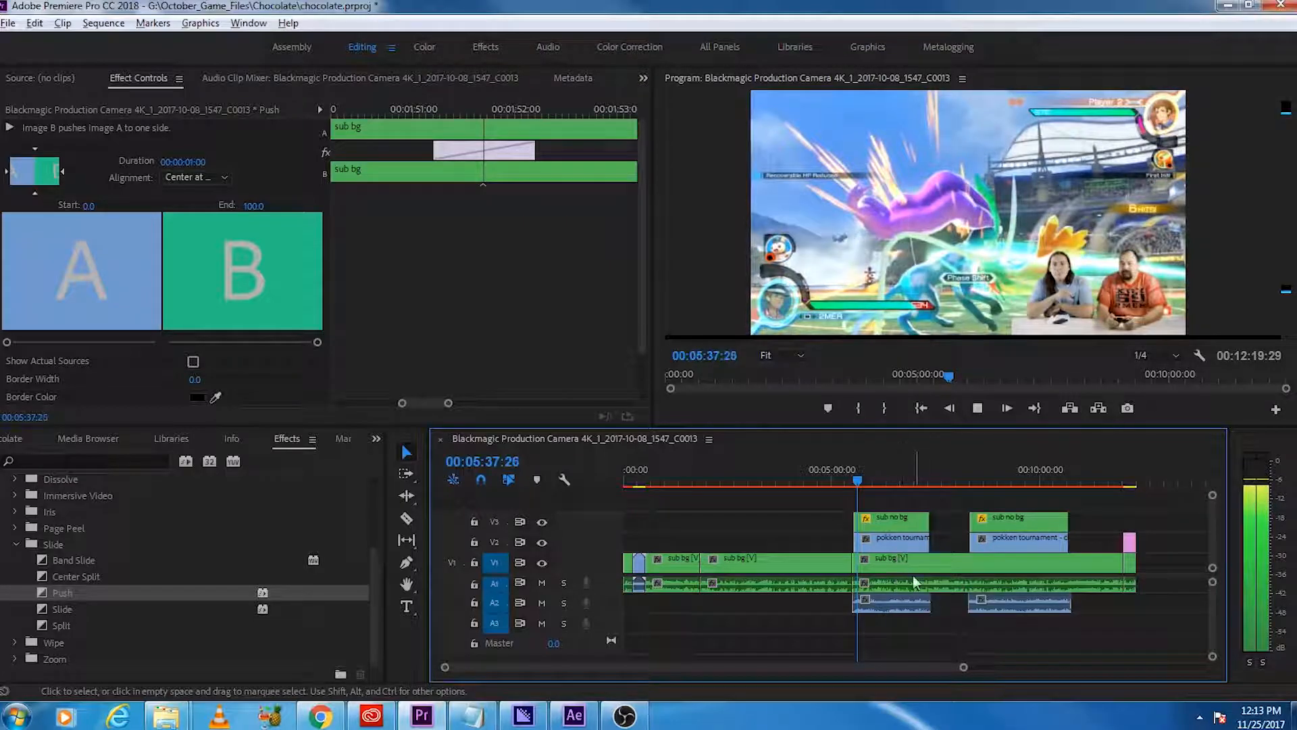
key(space)
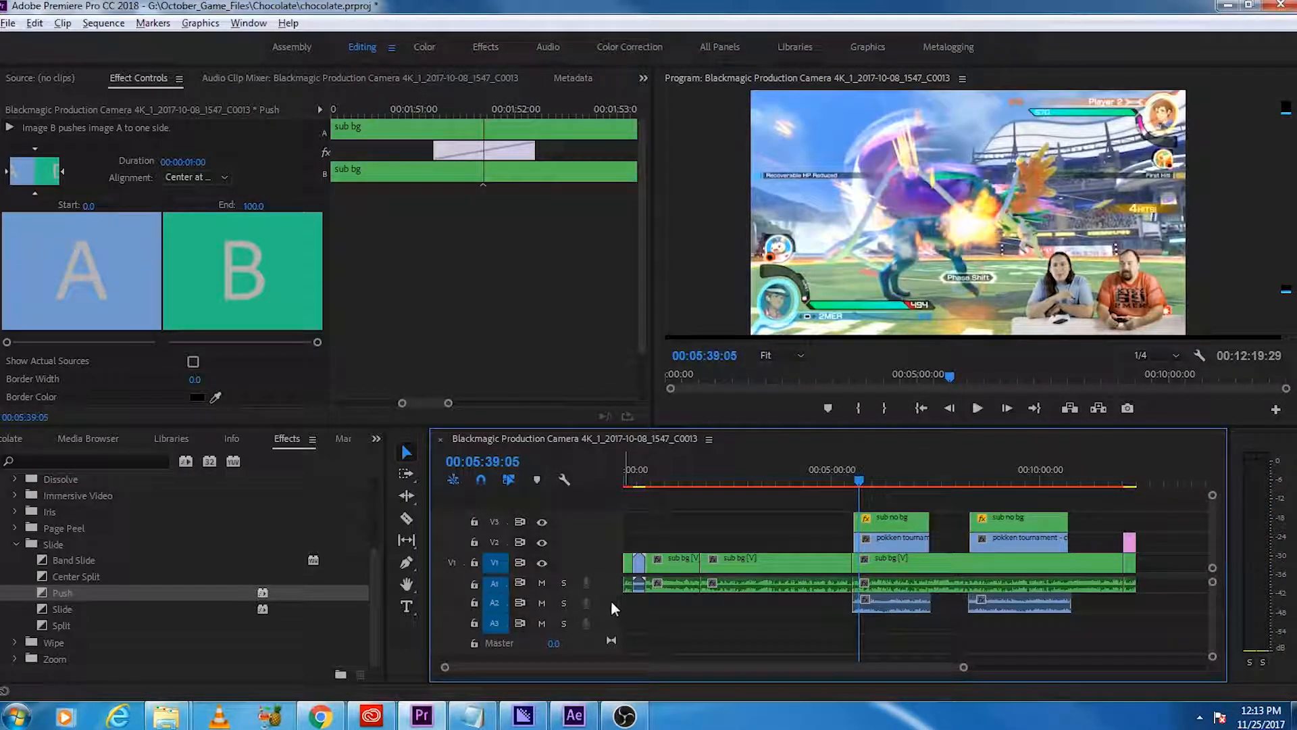
Step: Lower the volume of both pokken tournament audio clips on A2 to -6.8 dB and play back the mix
double_click(609, 601)
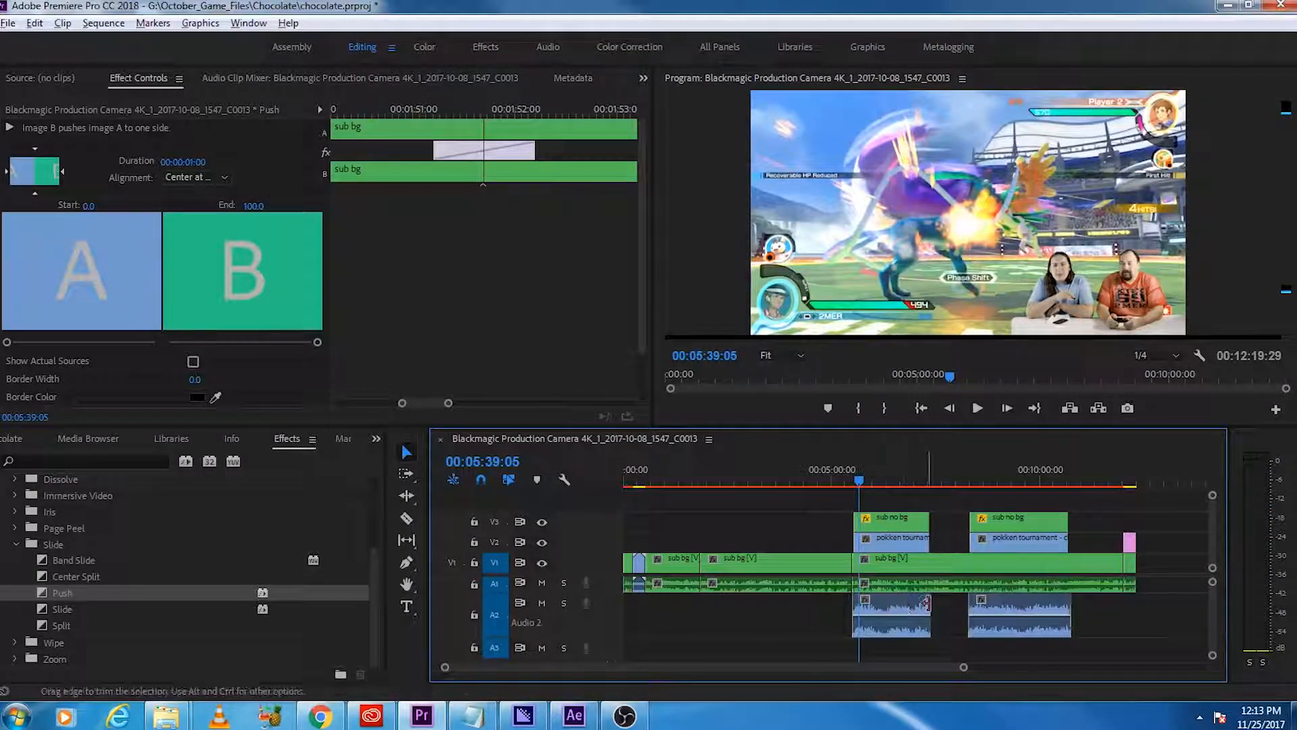
drag(920, 621, 922, 642)
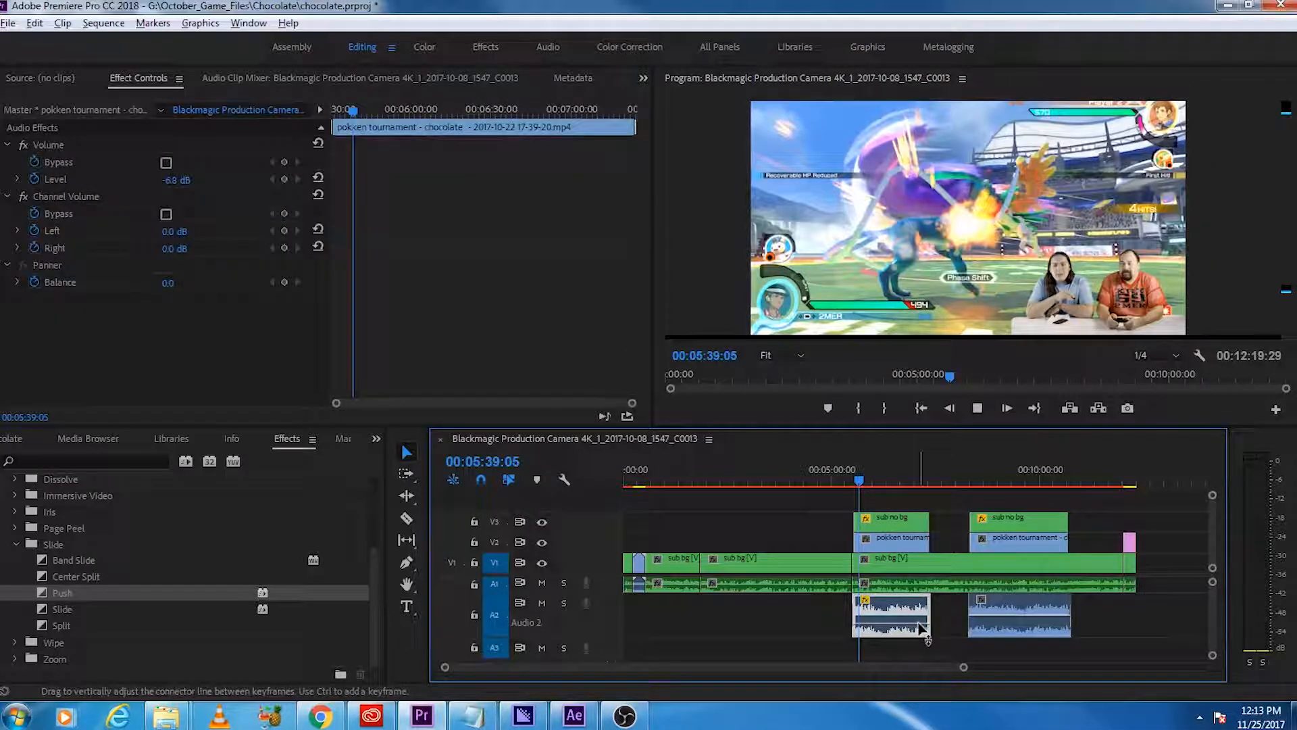
key(space)
mouse_move(1000, 614)
mouse_down()
mouse_move(1020, 633)
mouse_move(1007, 624)
mouse_up()
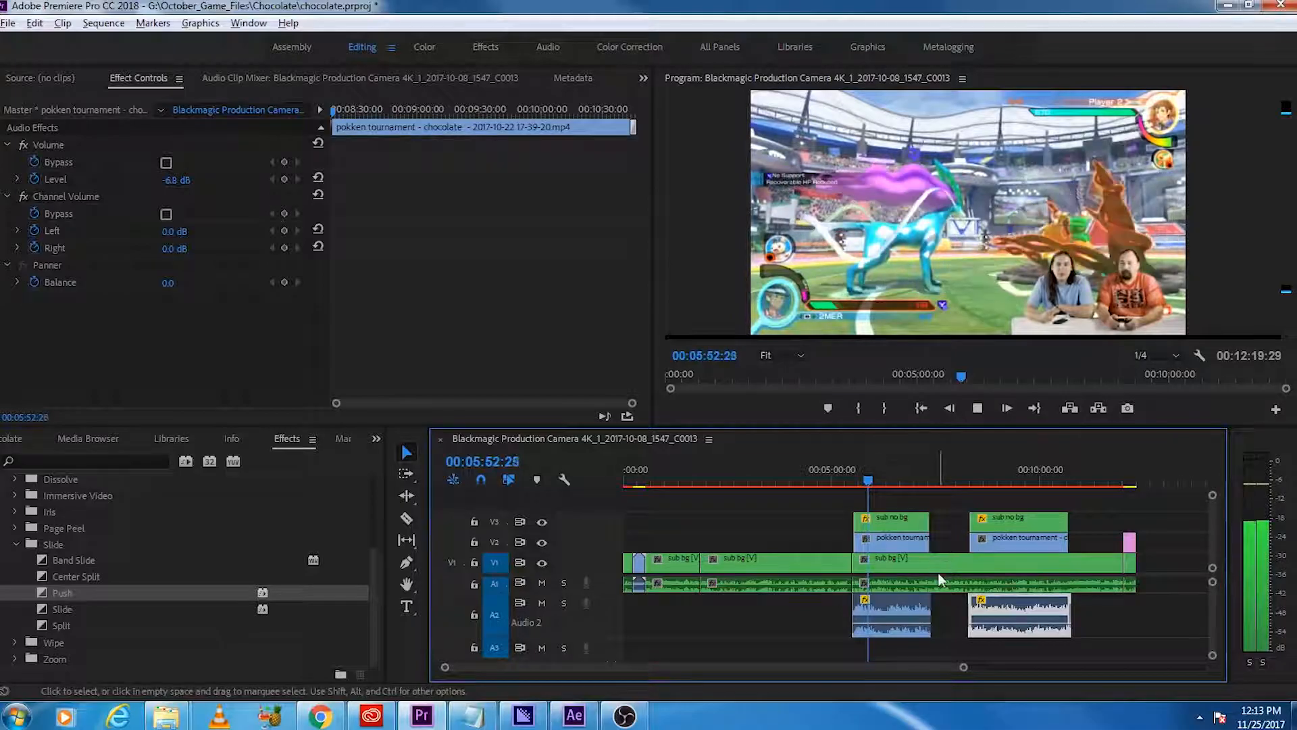
key(space)
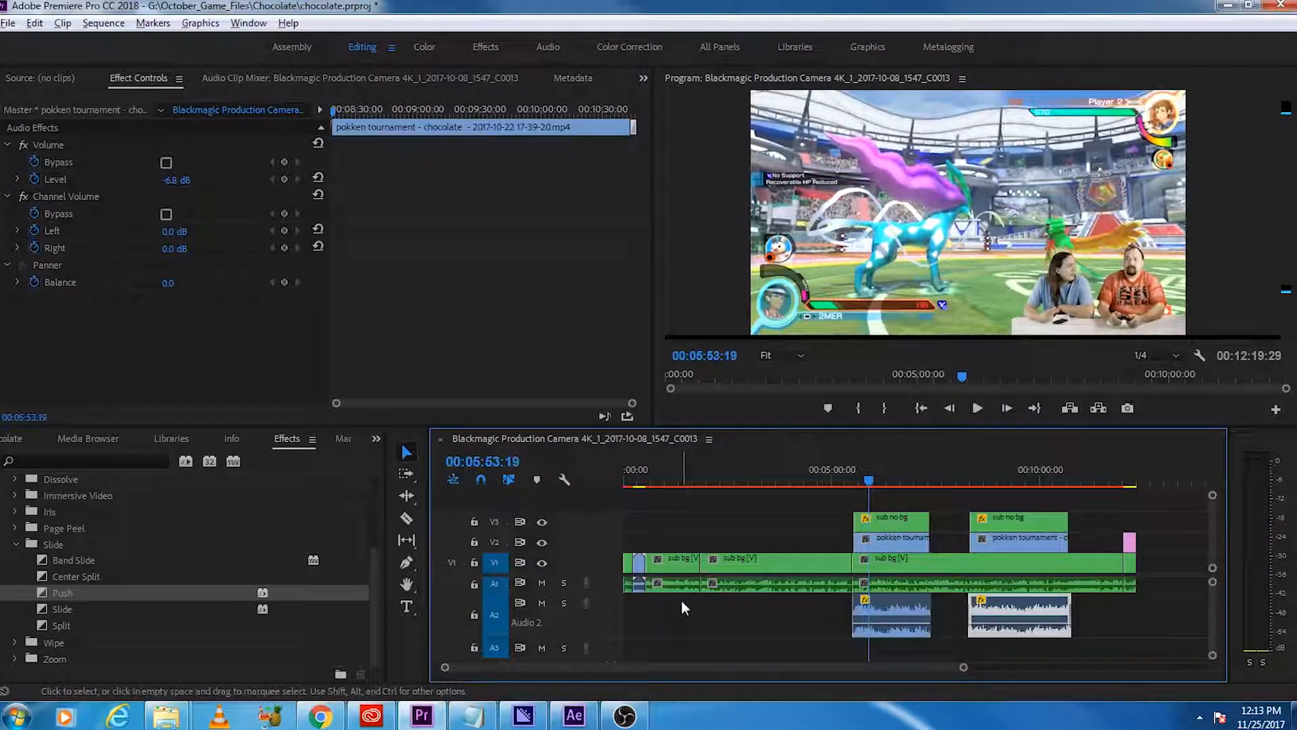
Step: Save the project, then select all clips in the sequence and mark in and out points around them
key(ctrl+s)
key(ctrl+a)
right_click(729, 459)
click(828, 130)
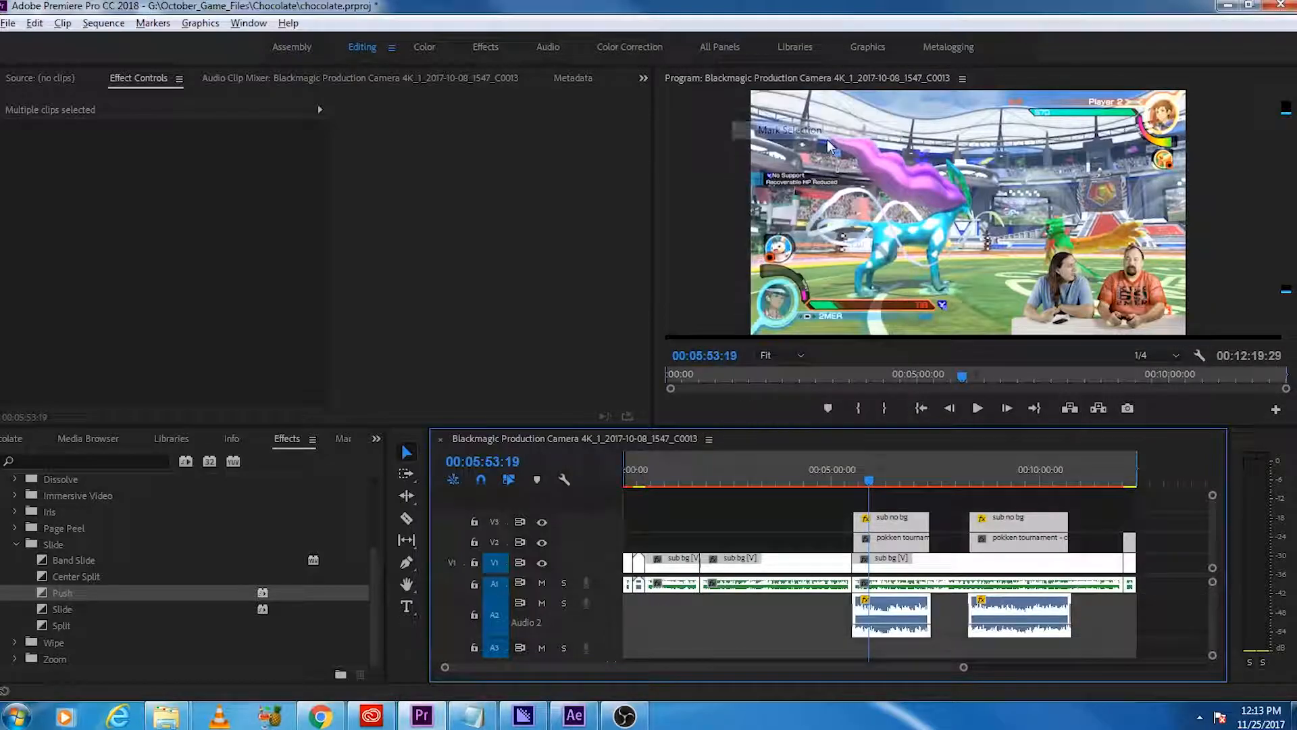
Step: Open the media export settings for the sequence and choose the XGX youtube preset with H.264 format
click(11, 23)
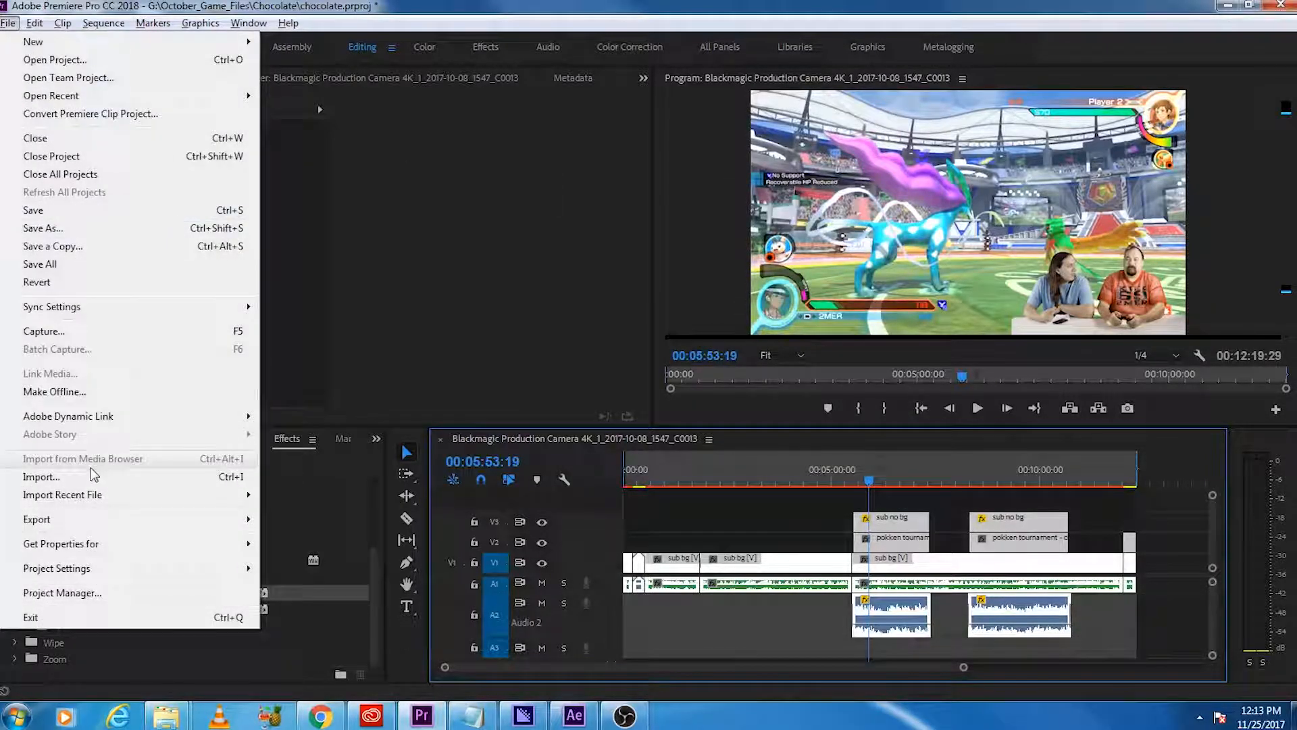
mouse_move(108, 519)
click(297, 518)
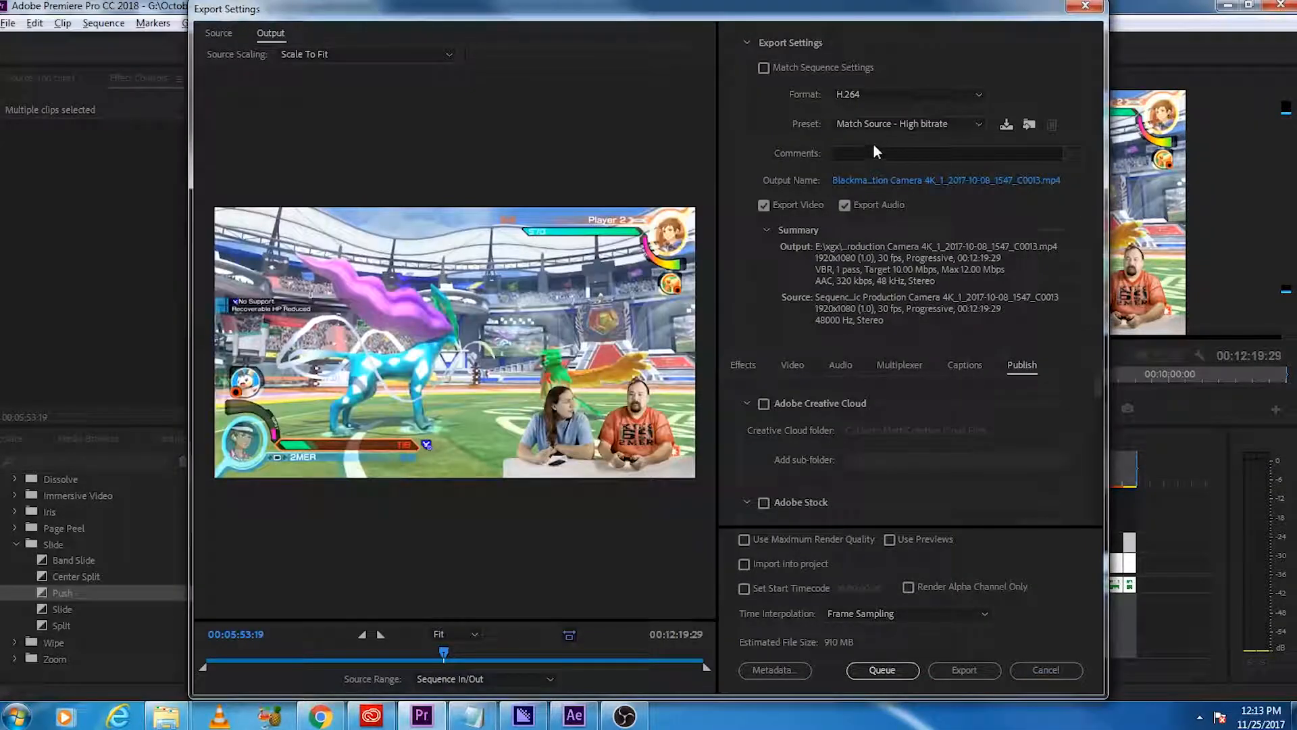
click(909, 126)
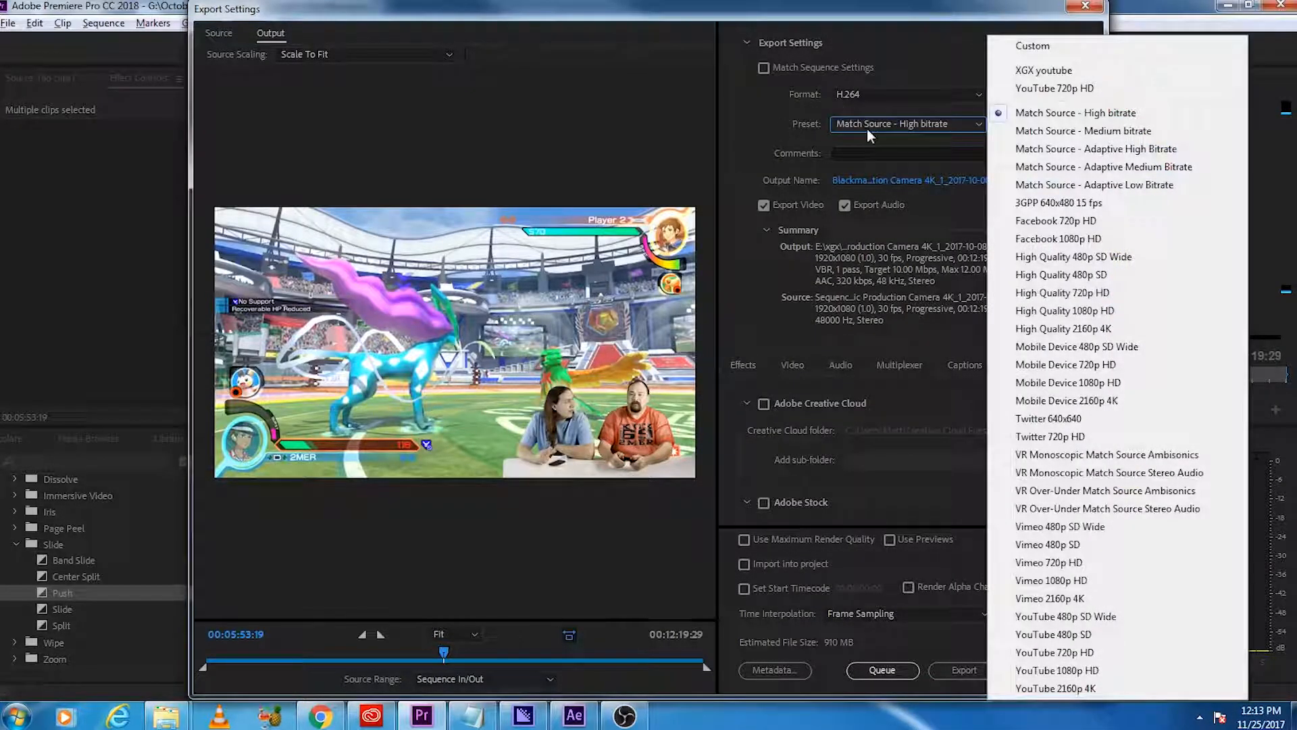
click(1123, 73)
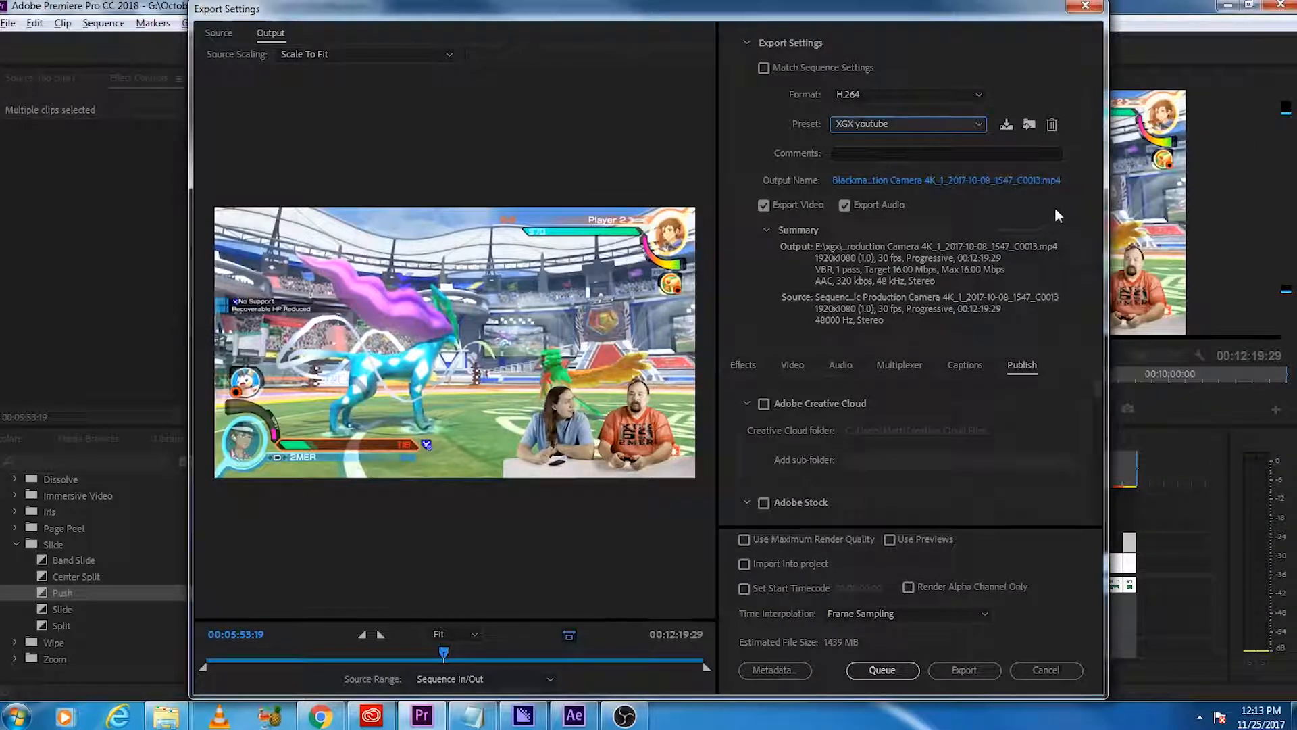
Step: Log in to YouTube in the publish settings with the channel's Google account and authorize the application
scroll(1007, 446, down, 10)
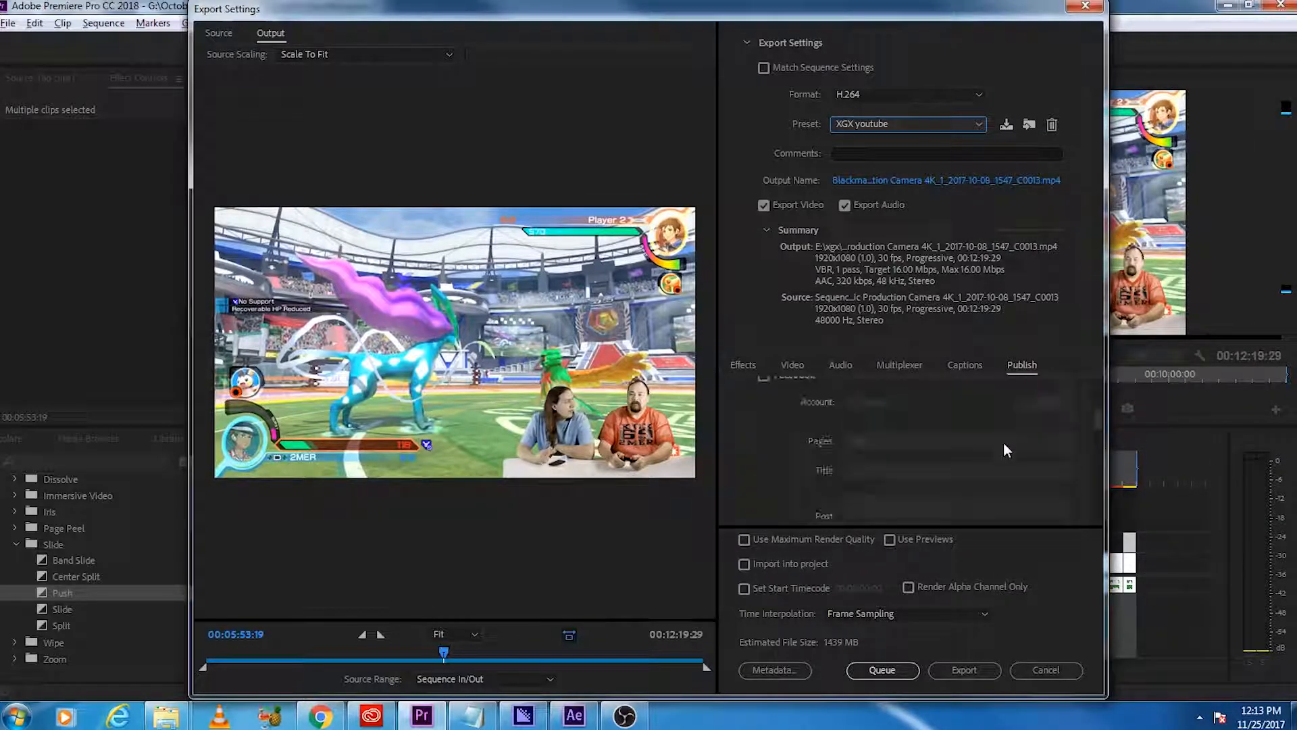
scroll(978, 451, down, 5)
scroll(979, 451, up, 3)
click(1044, 411)
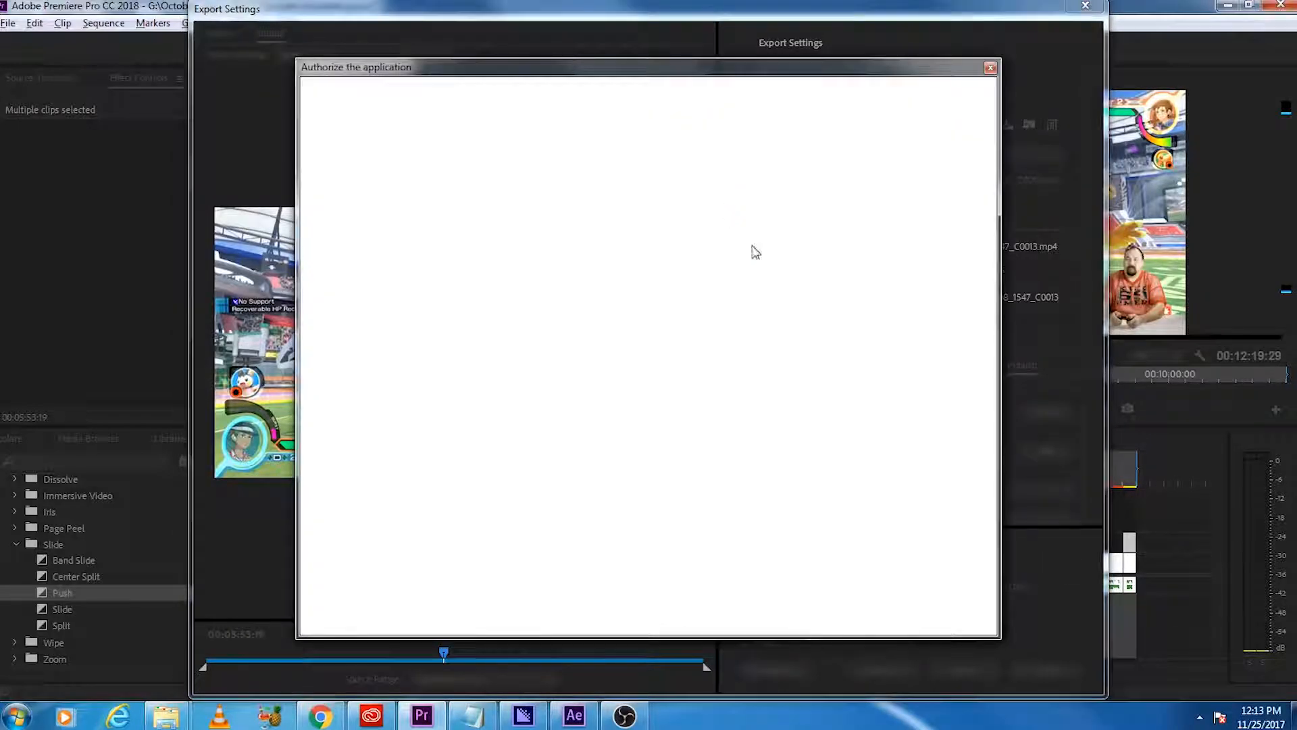
click(647, 325)
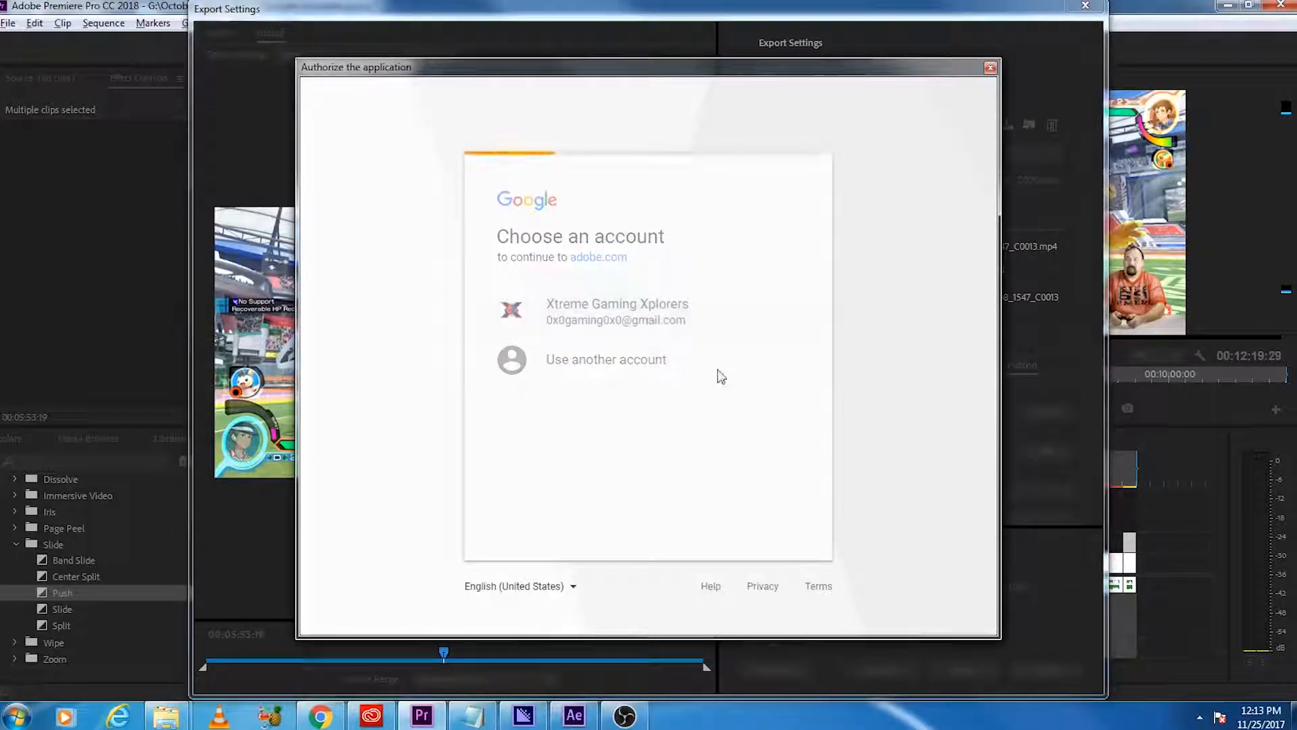
click(762, 497)
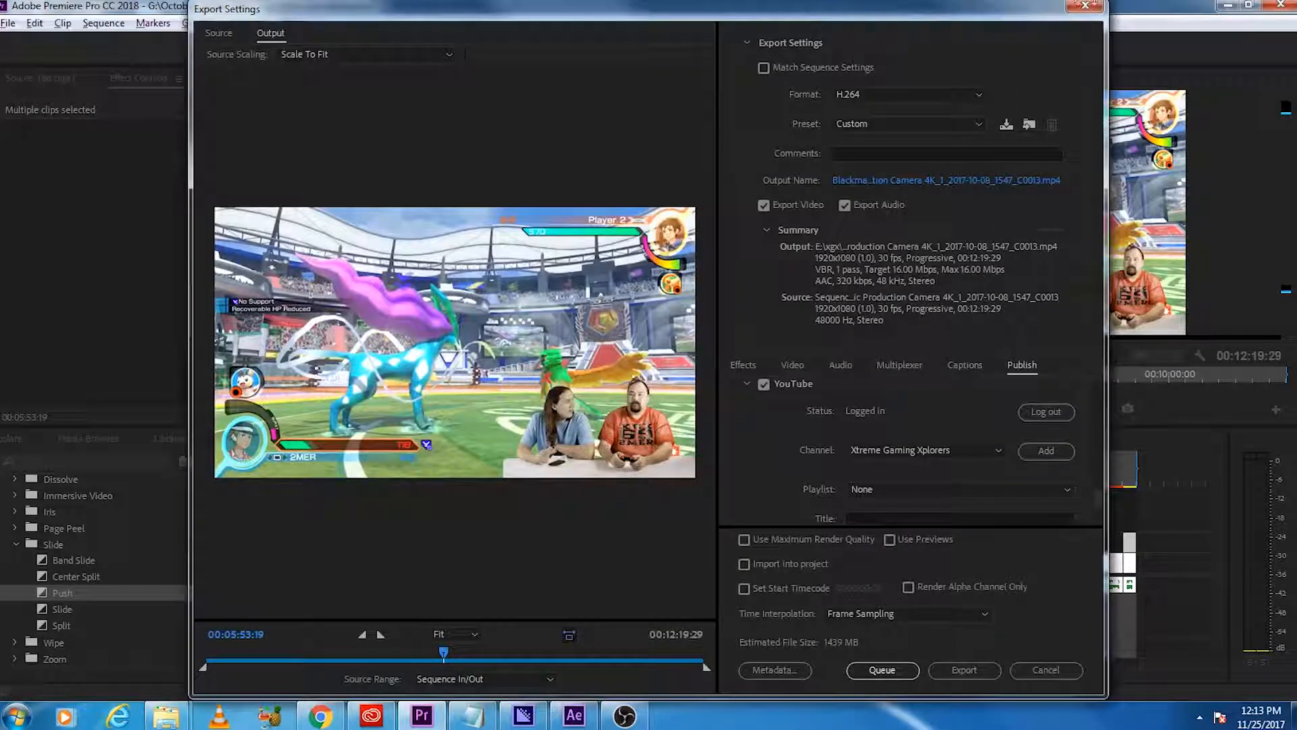
Step: Review the YouTube publishing options, the video and bitrate settings, and the available export presets
scroll(742, 449, down, 4)
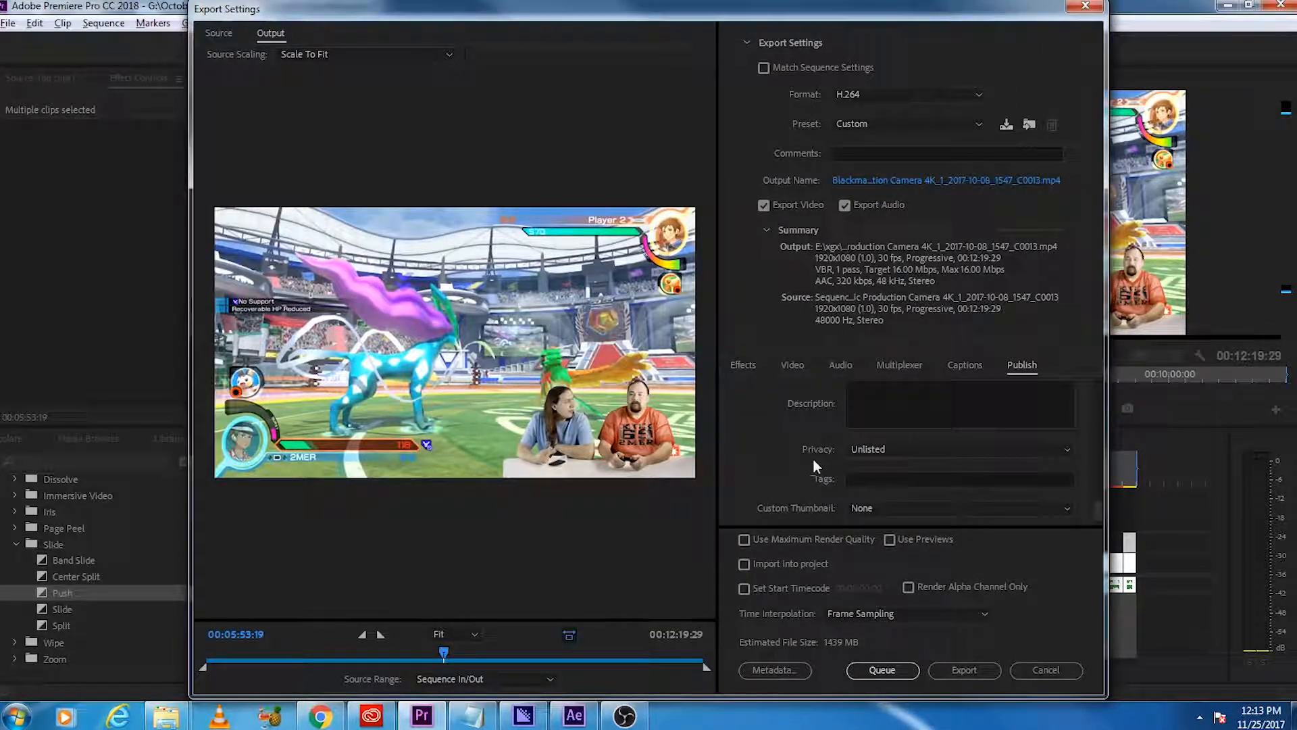
scroll(792, 460, up, 4)
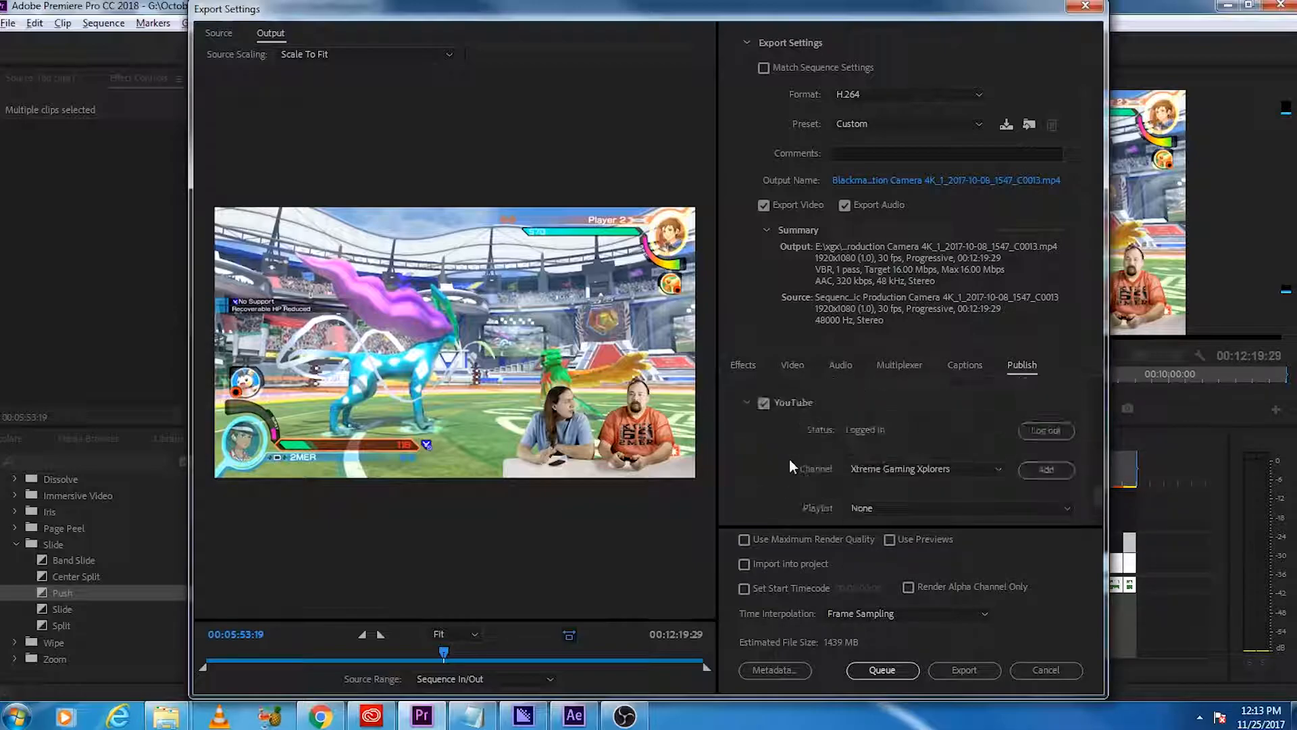
click(794, 365)
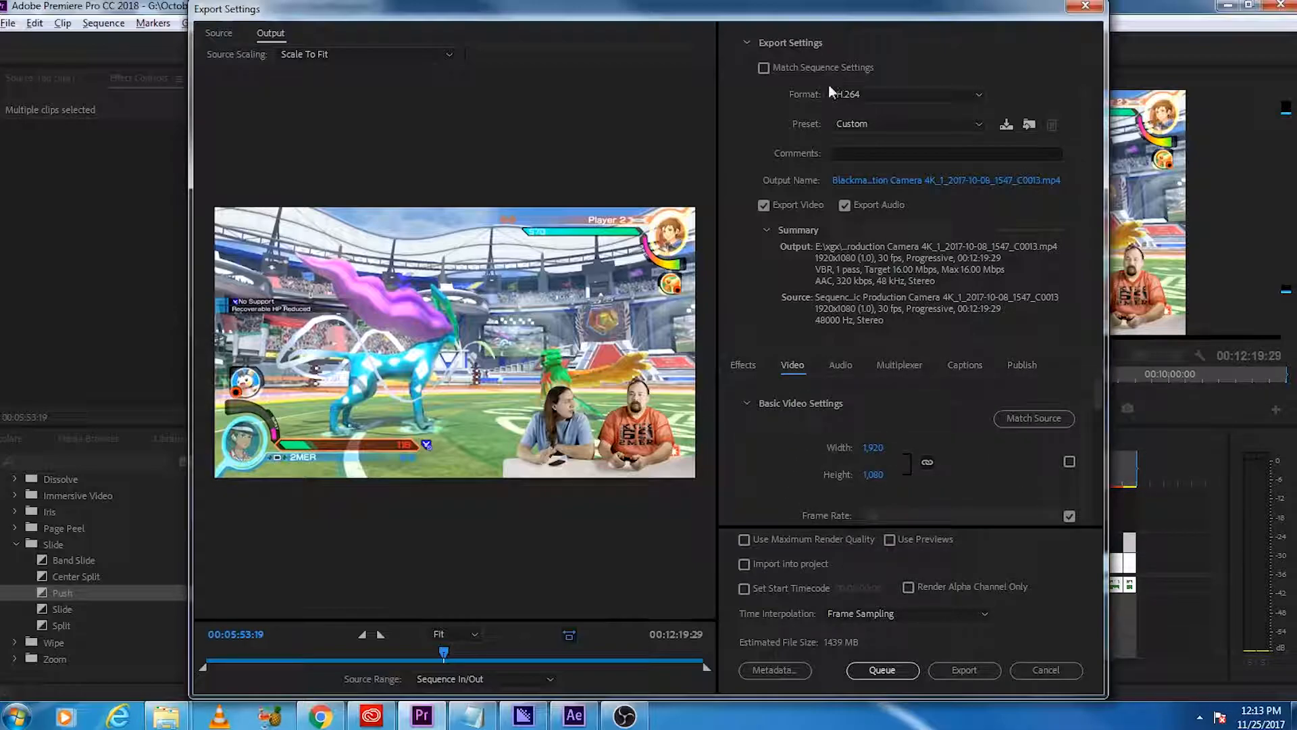
scroll(769, 441, down, 3)
scroll(768, 460, down, 2)
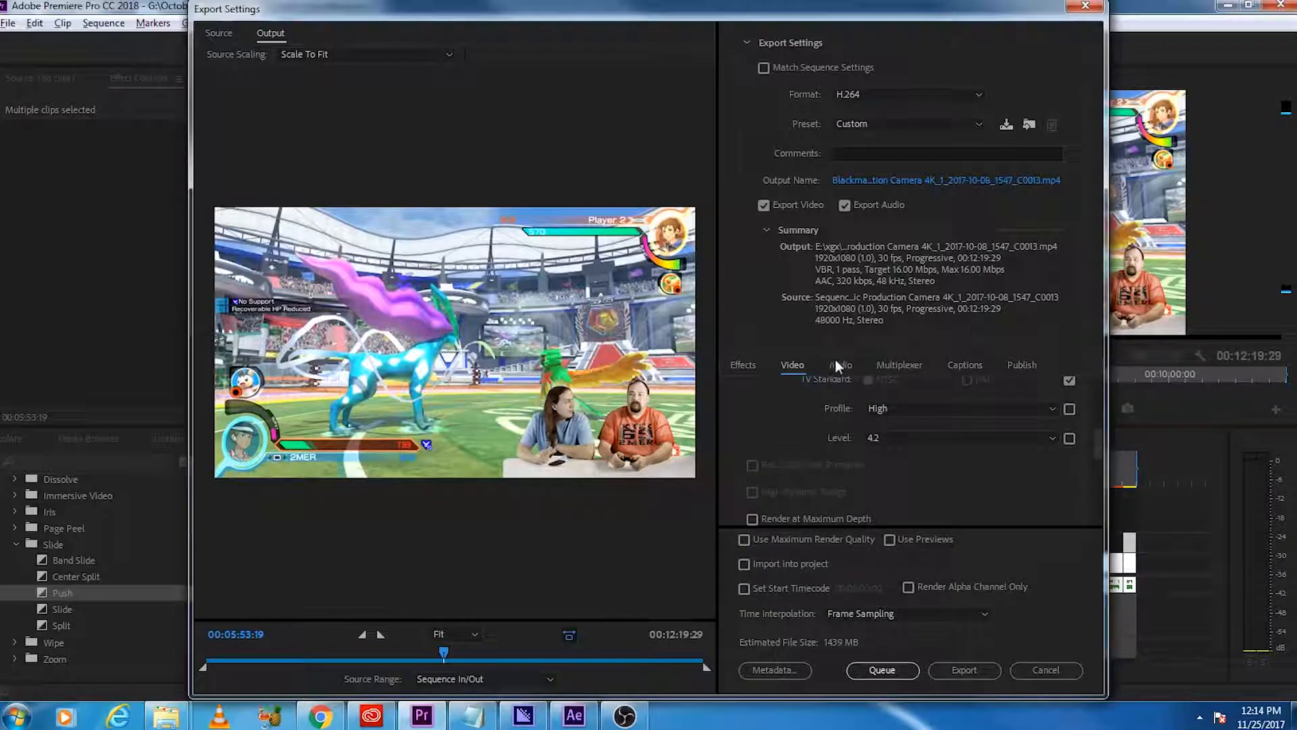
scroll(789, 458, down, 4)
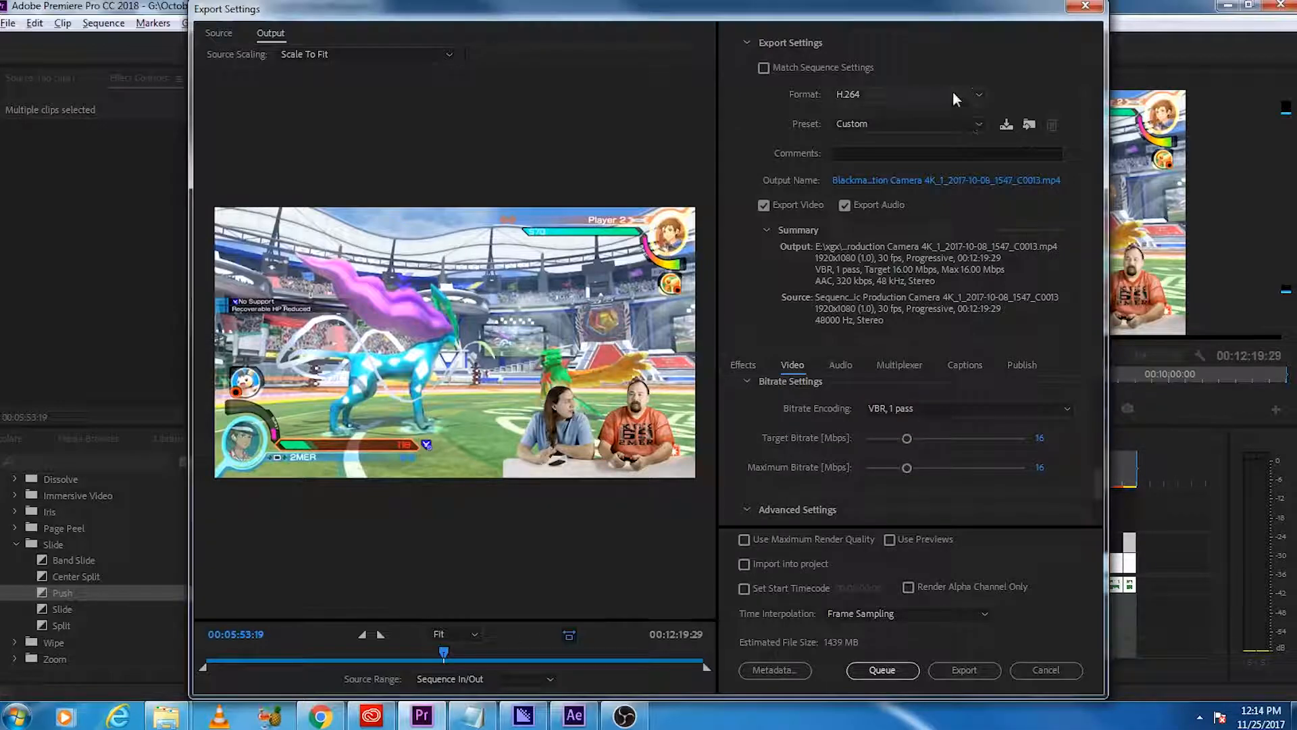
click(980, 130)
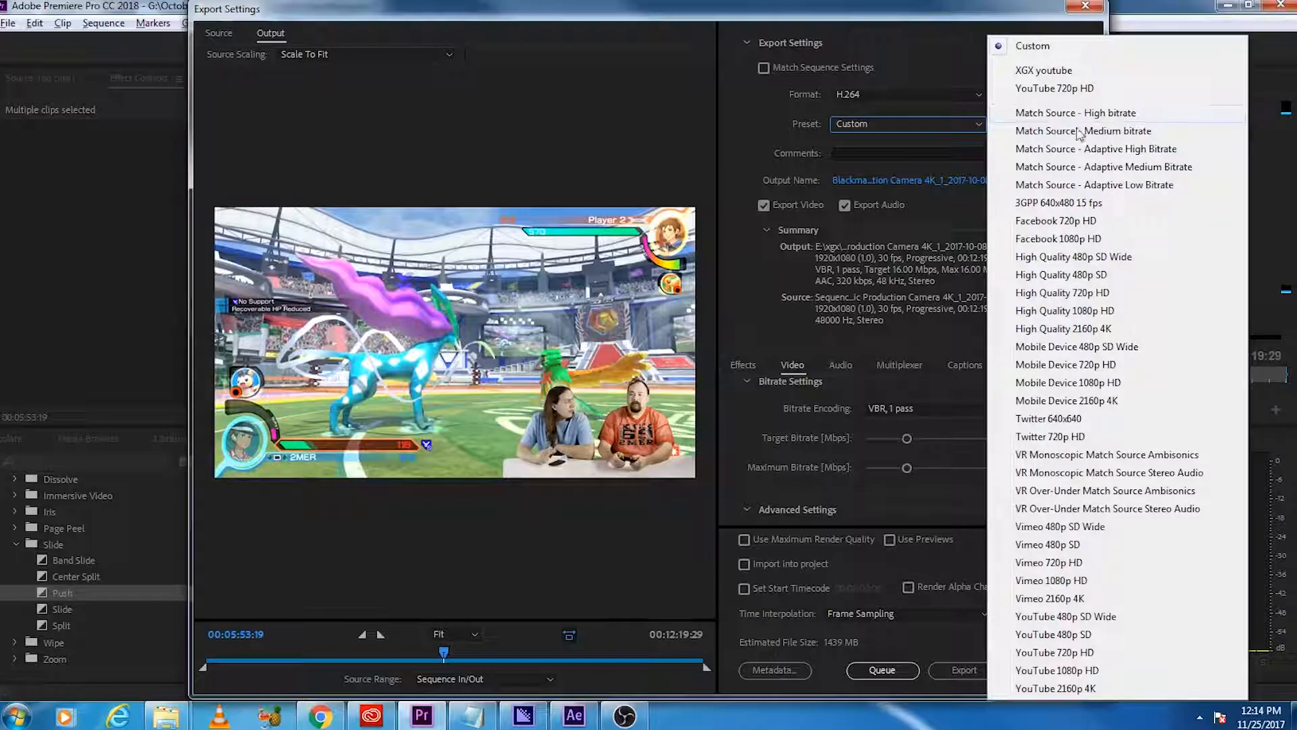
click(736, 292)
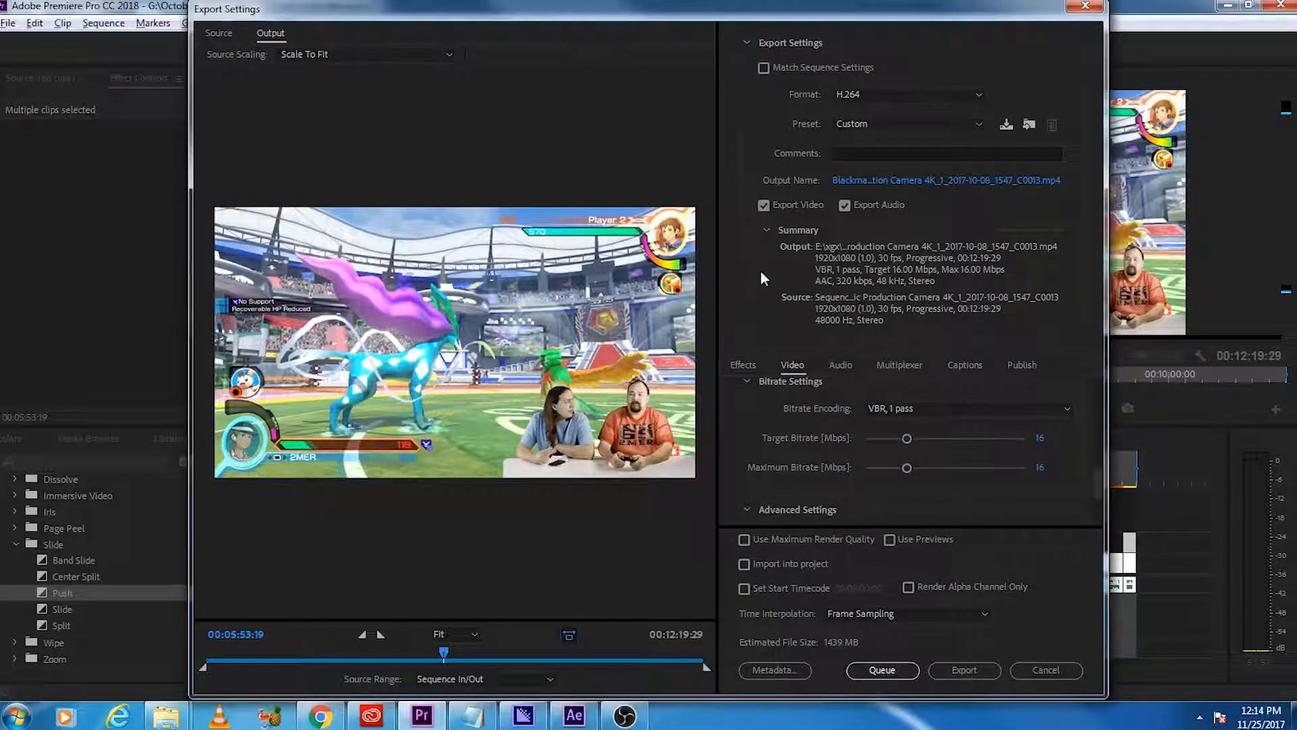
Step: Queue the export in Adobe Media Encoder and move its window out of the way
click(883, 670)
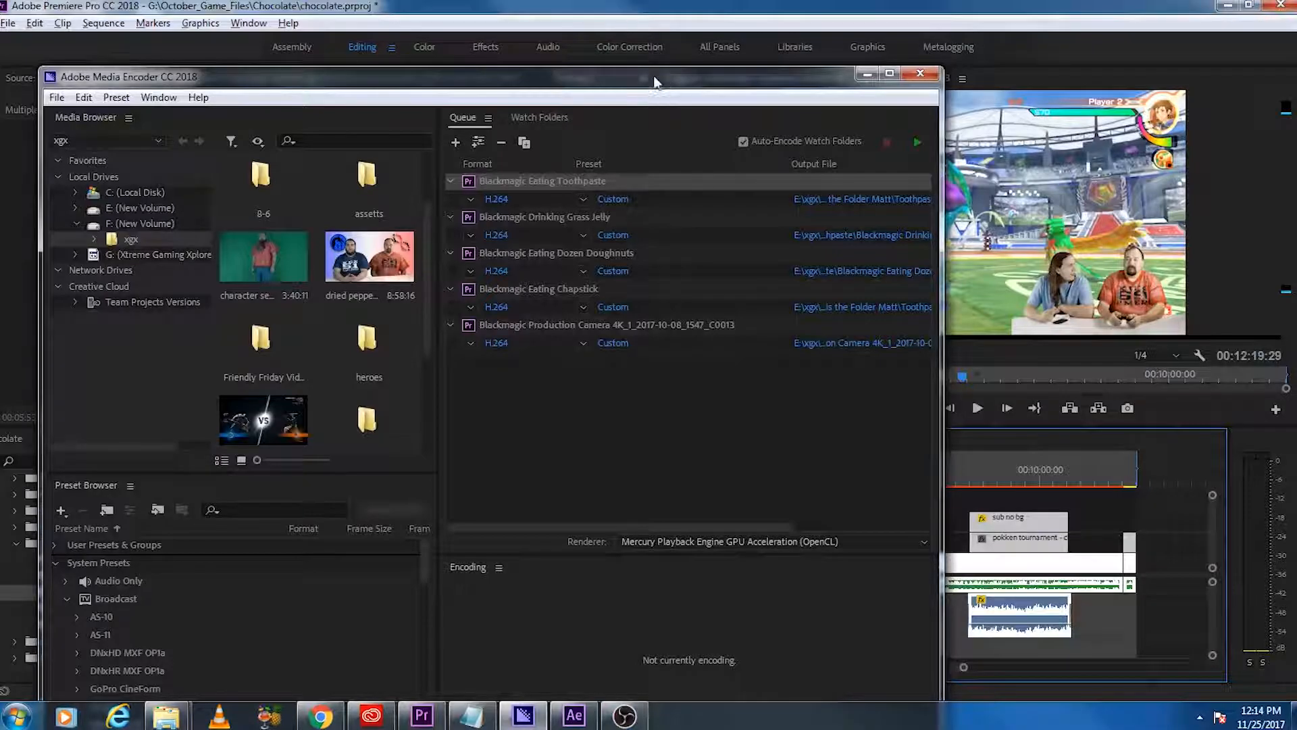
drag(654, 86, 643, 18)
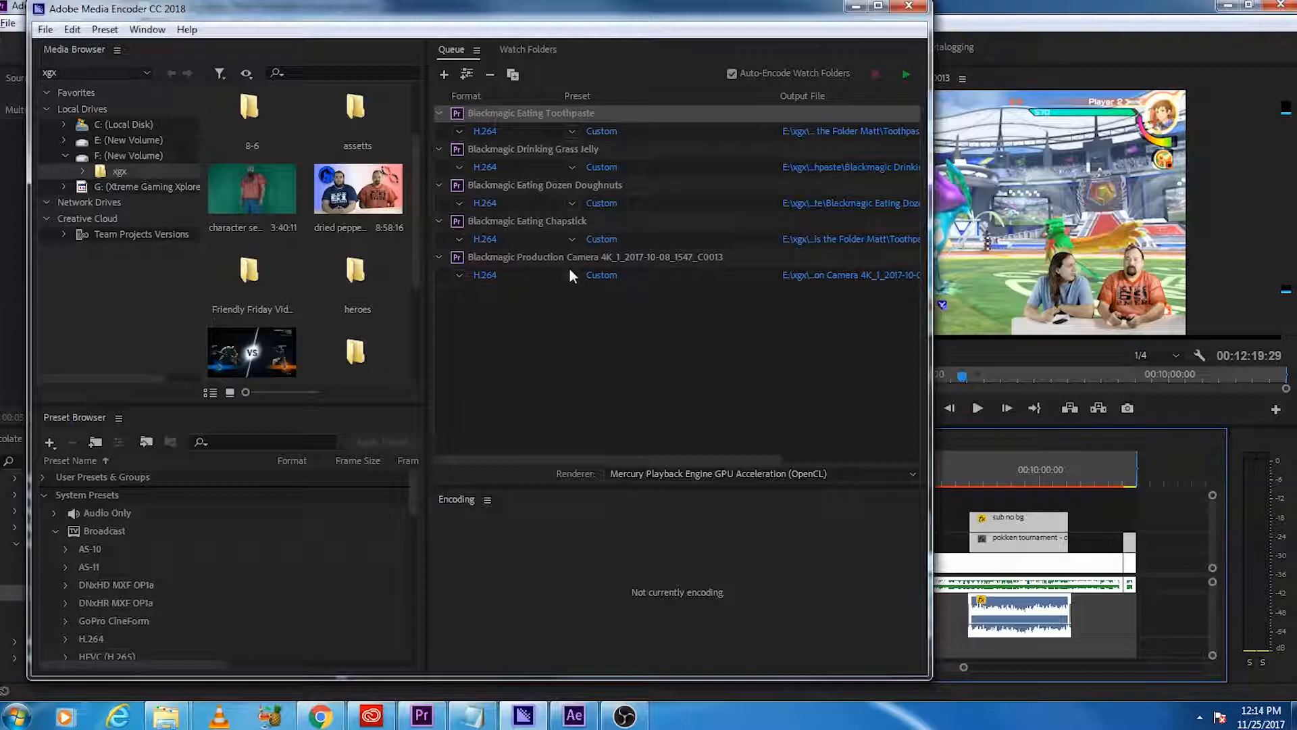
drag(593, 13, 1296, 74)
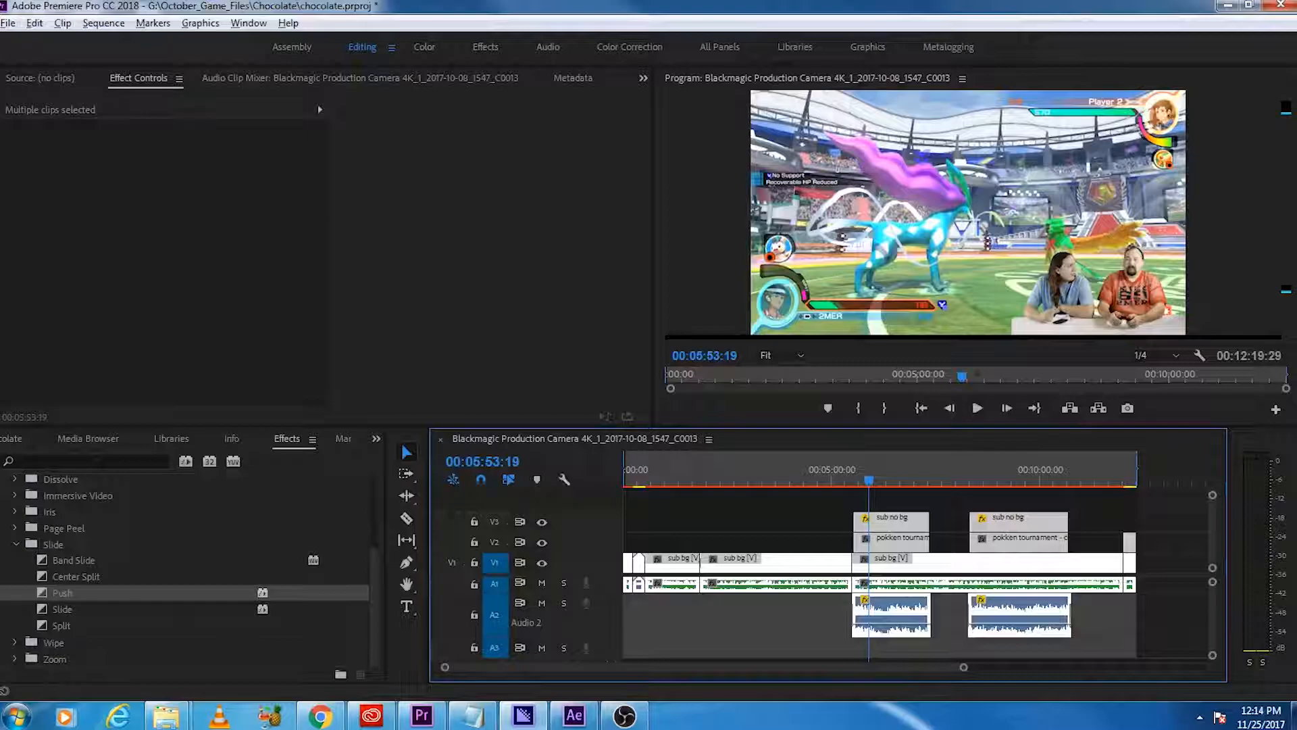
Step: Save the chocolate project and quit Premiere Pro
click(510, 246)
key(ctrl+s)
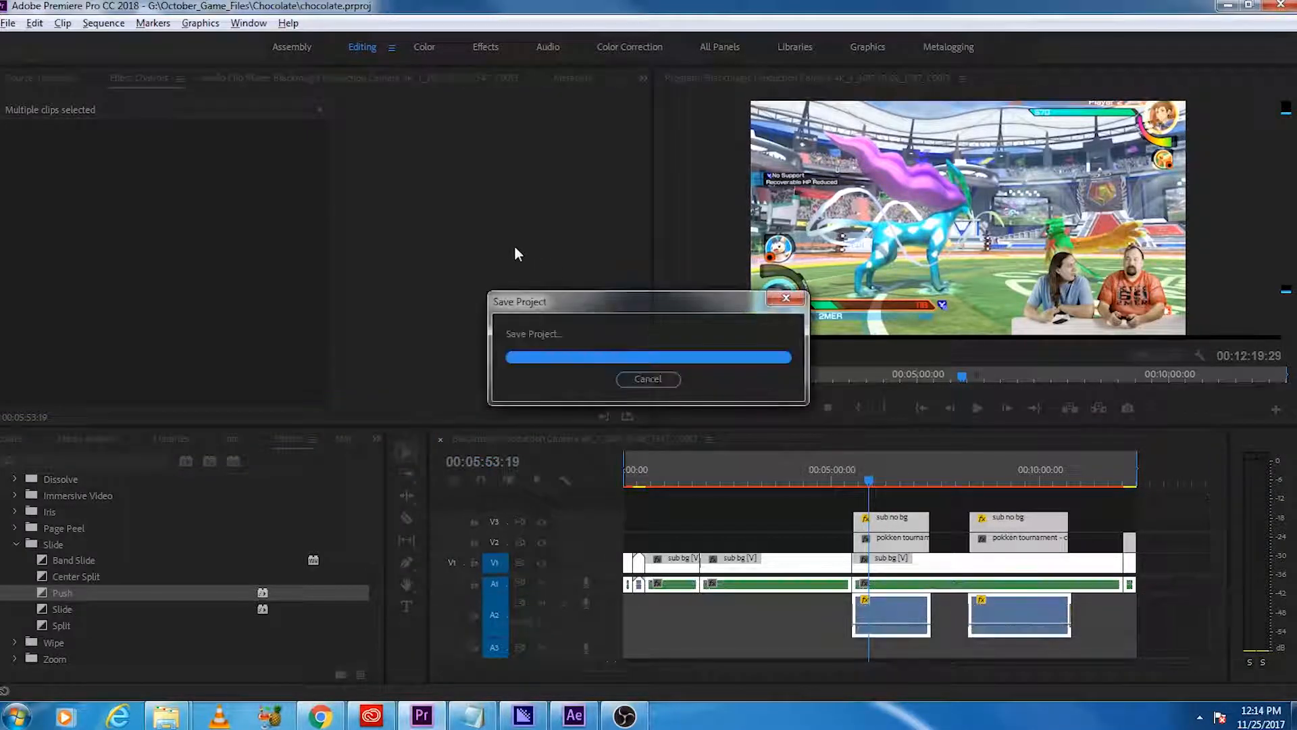
click(1279, 7)
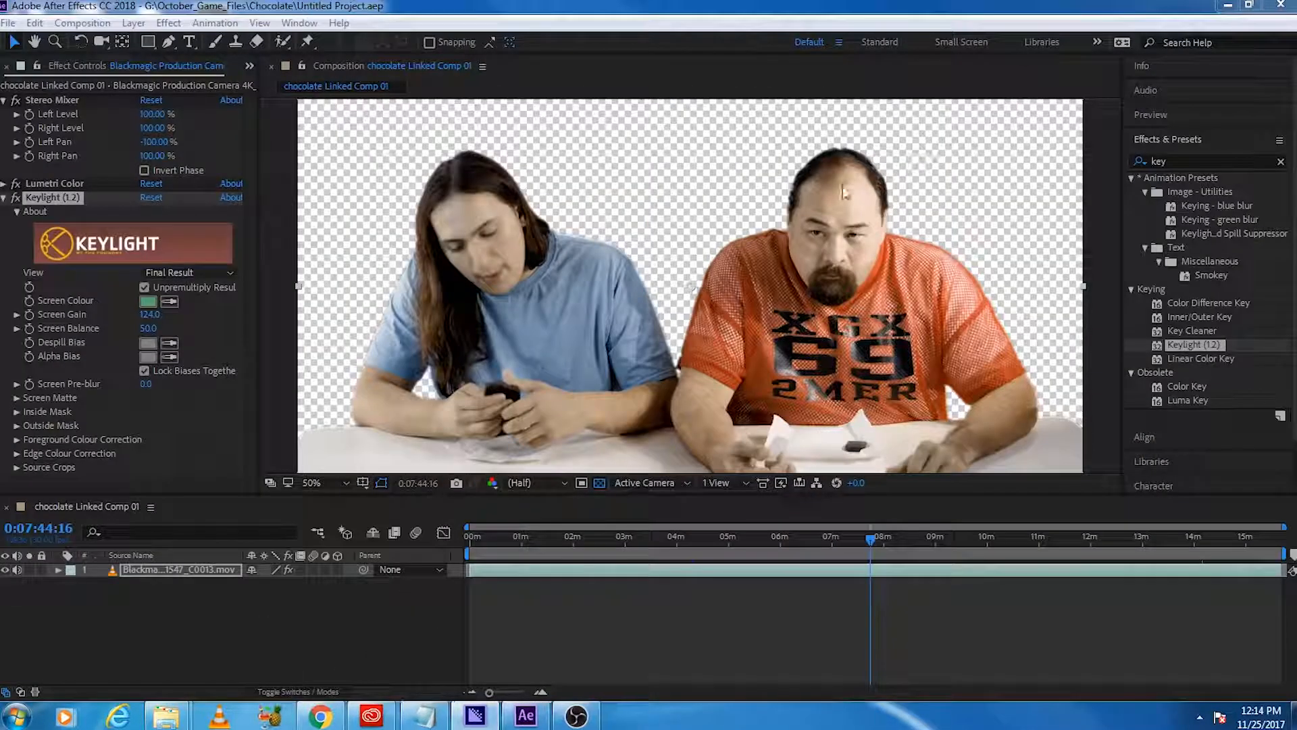
Step: Close the chocolate project in After Effects, then view the Creative Cloud app list and minimize its window
click(8, 25)
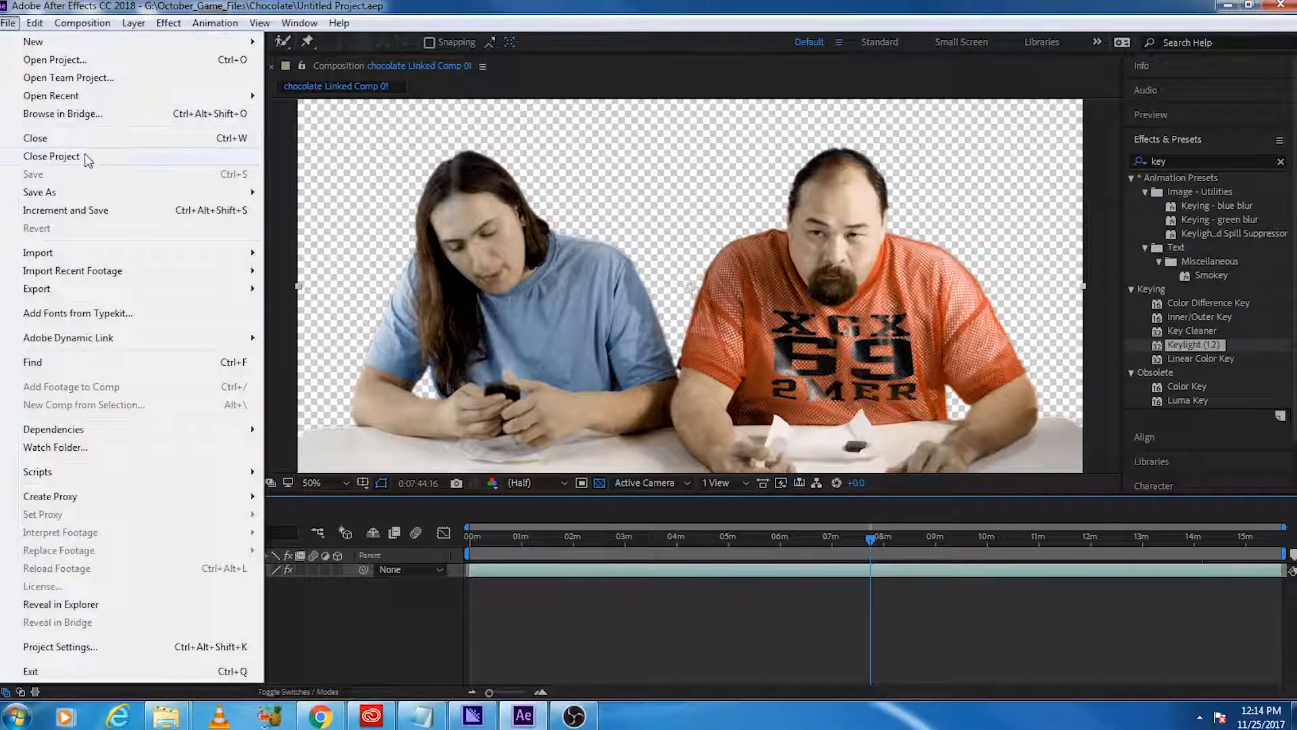
click(27, 159)
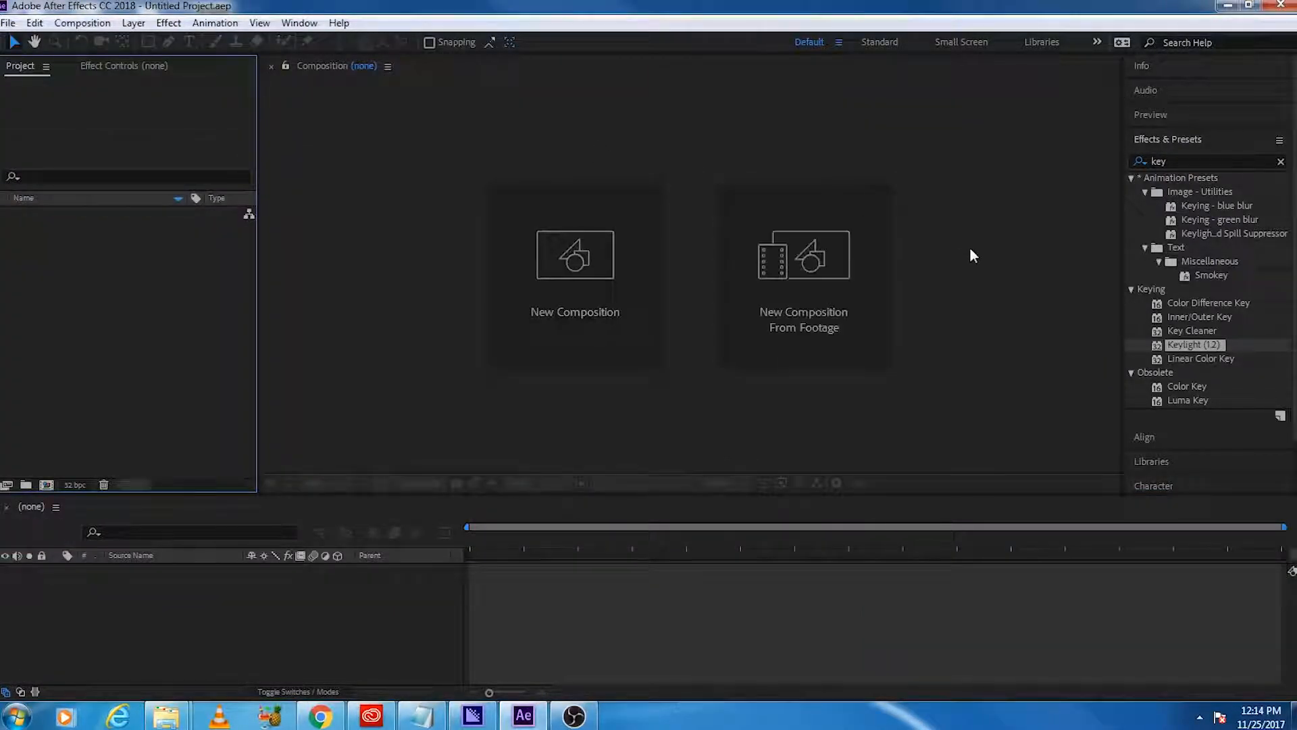
click(371, 716)
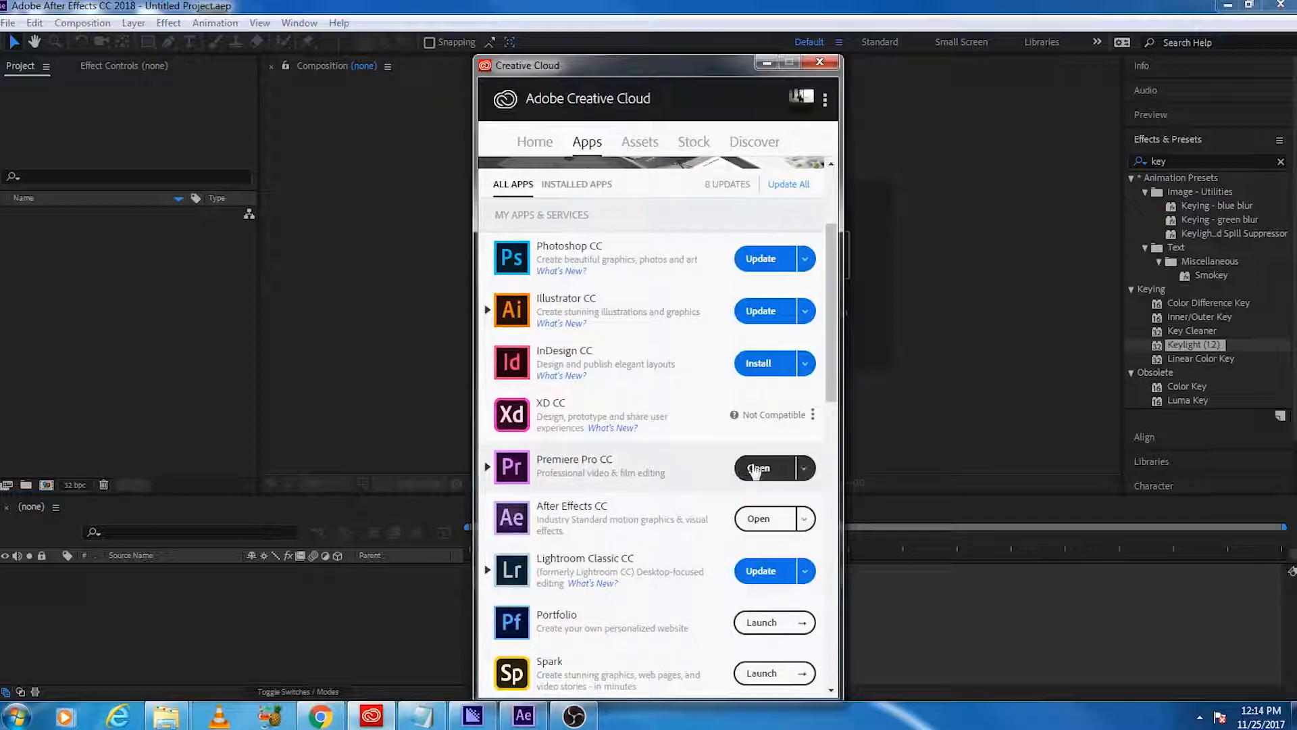
click(766, 64)
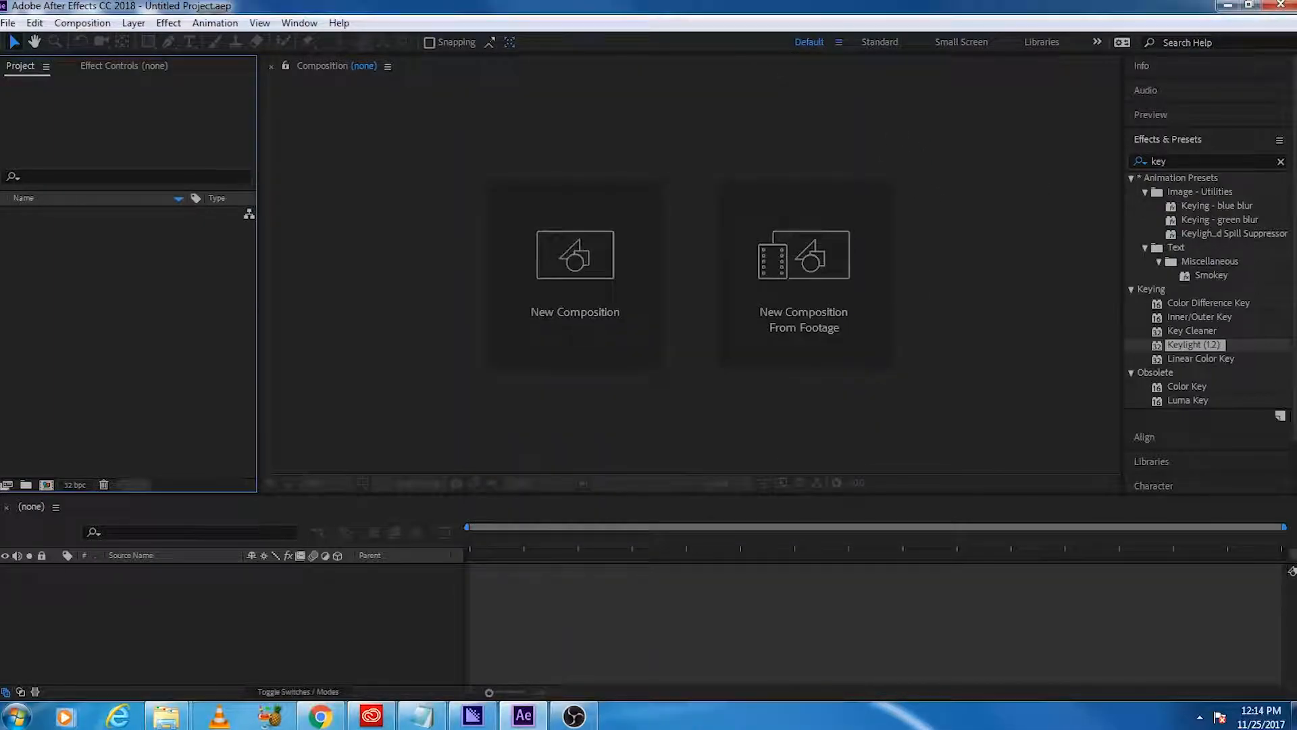